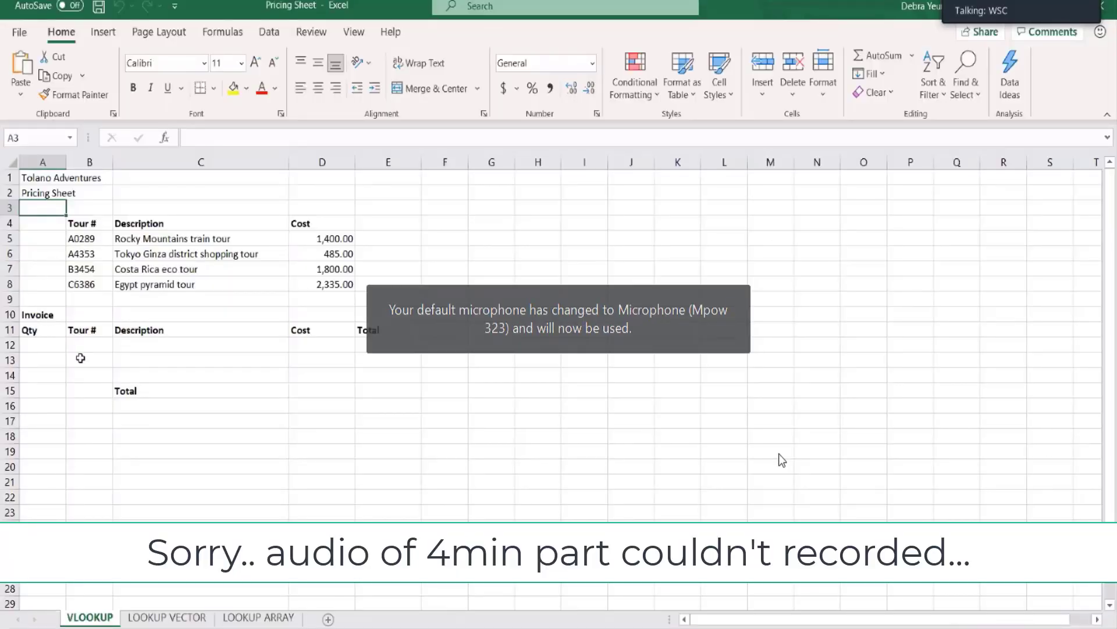
left_click(78, 358)
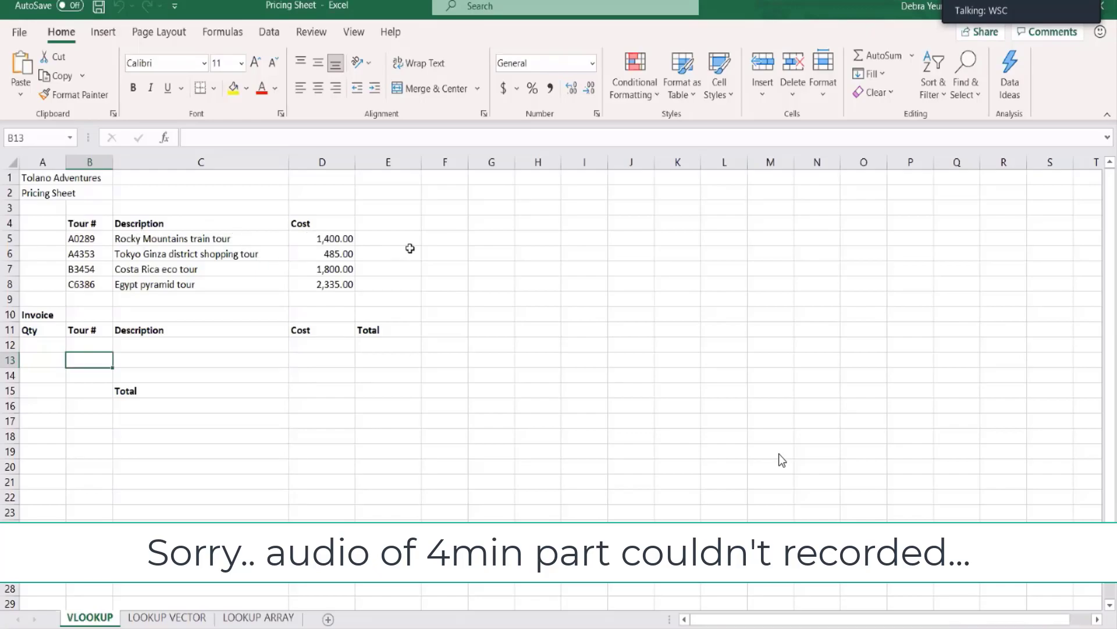
left_click(397, 246)
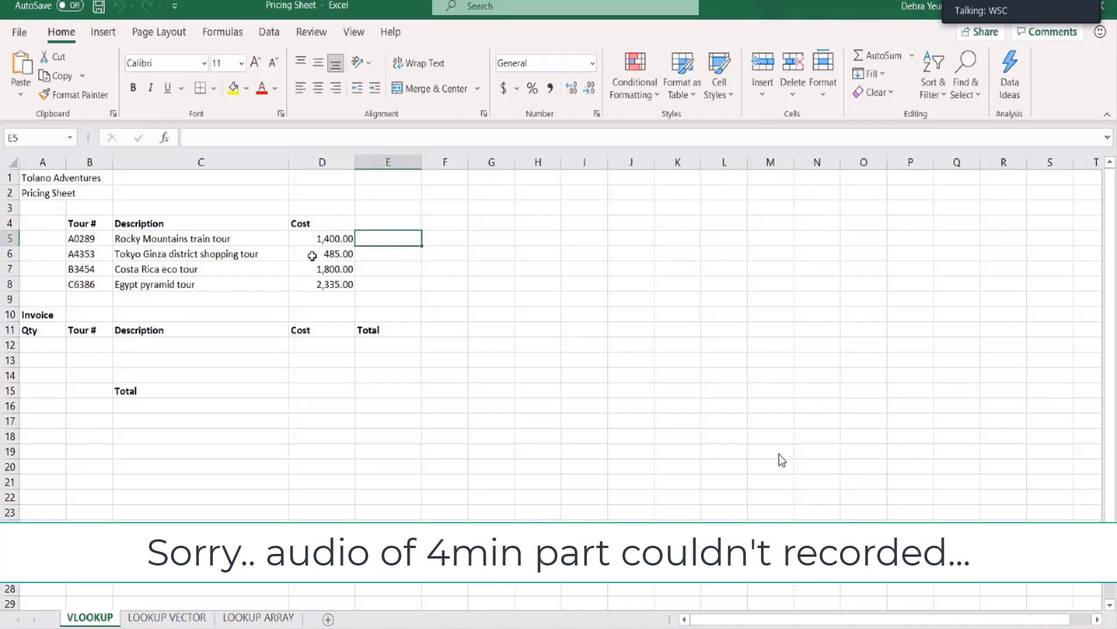
left_click(23, 348)
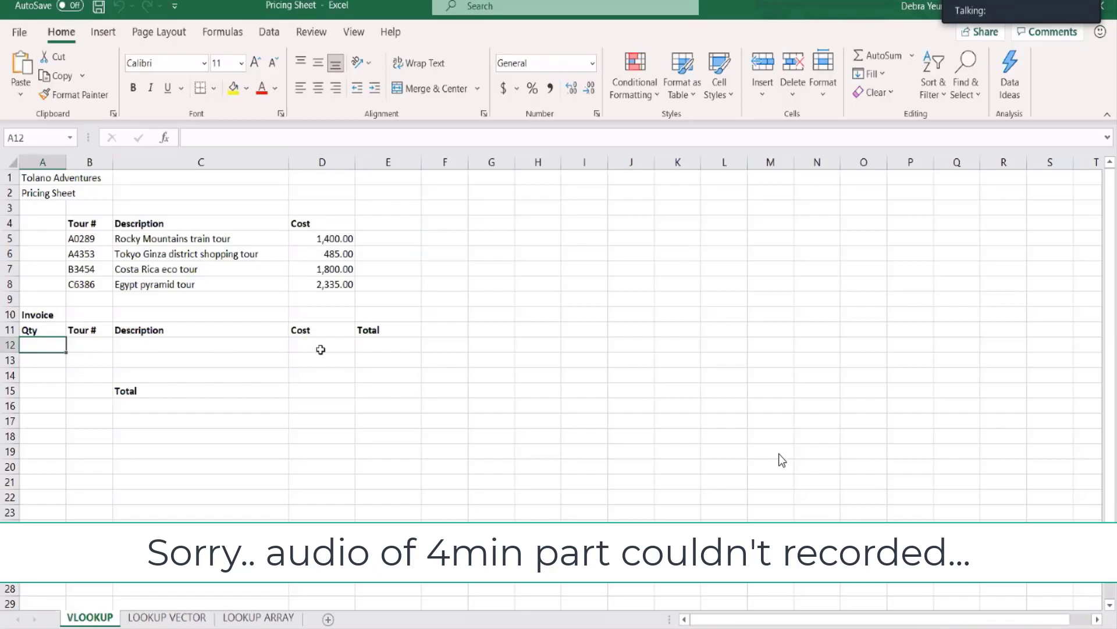
Enter the formula =A12*D12 in cell E12 to multiply the invoice line's quantity by its cost.
left_click(384, 348)
type("=")
left_click(29, 347)
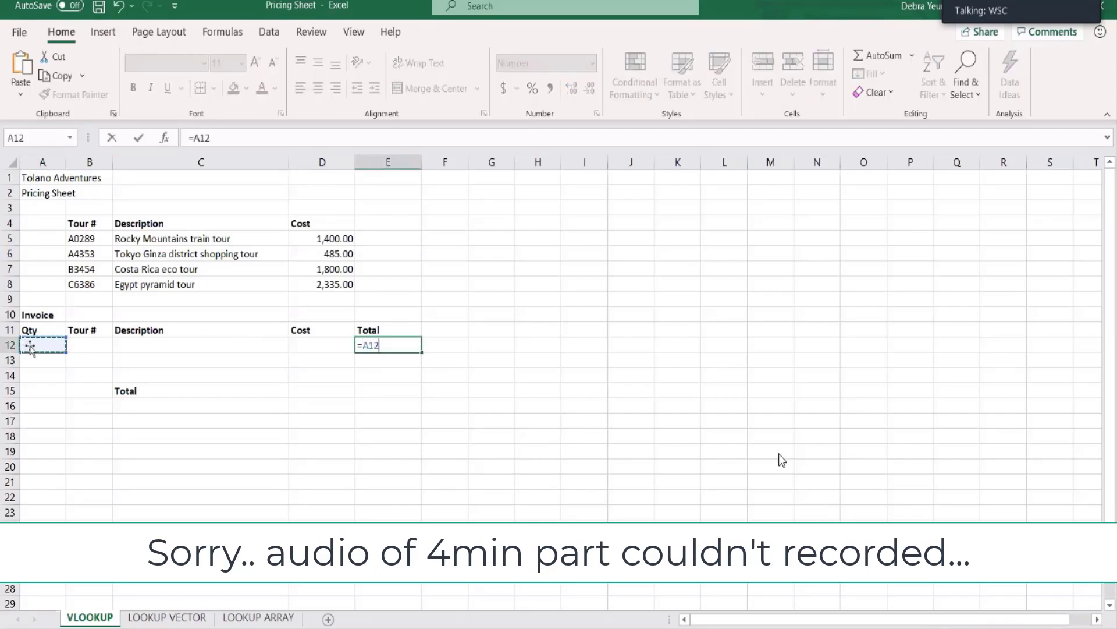
type("*")
left_click(318, 345)
key("Return")
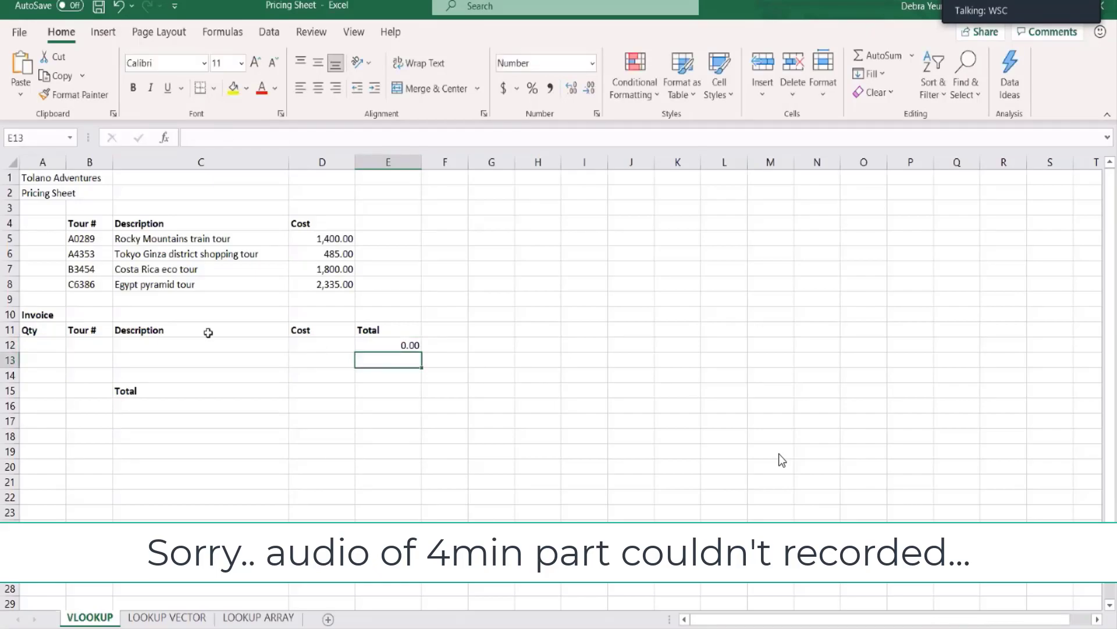
Copy the line total formula from E12 down to E13.
left_click(43, 344)
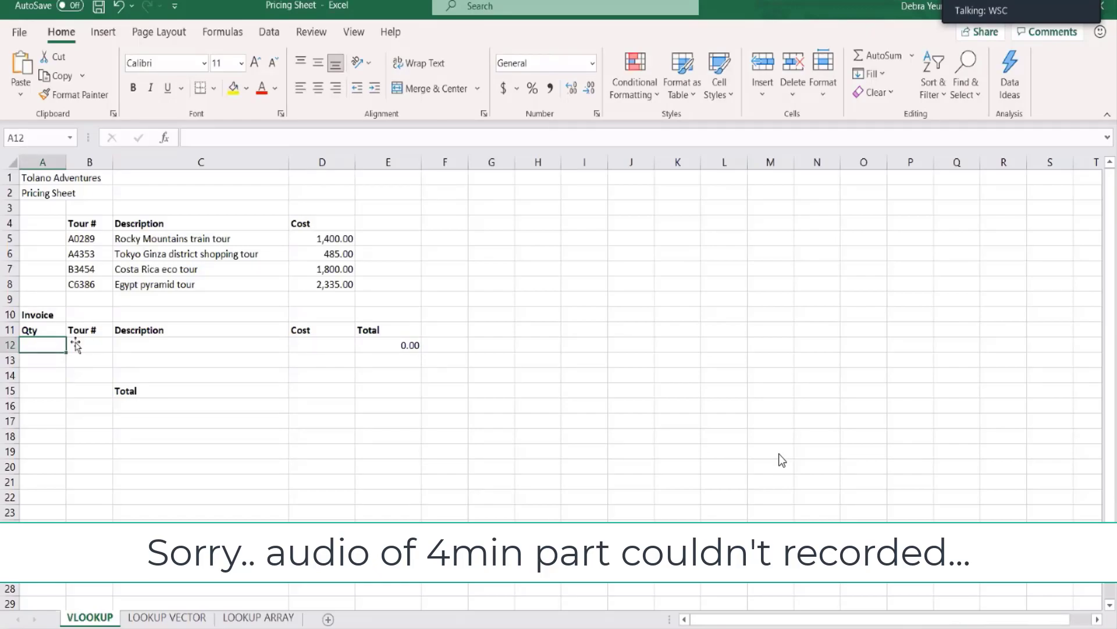
left_click(384, 346)
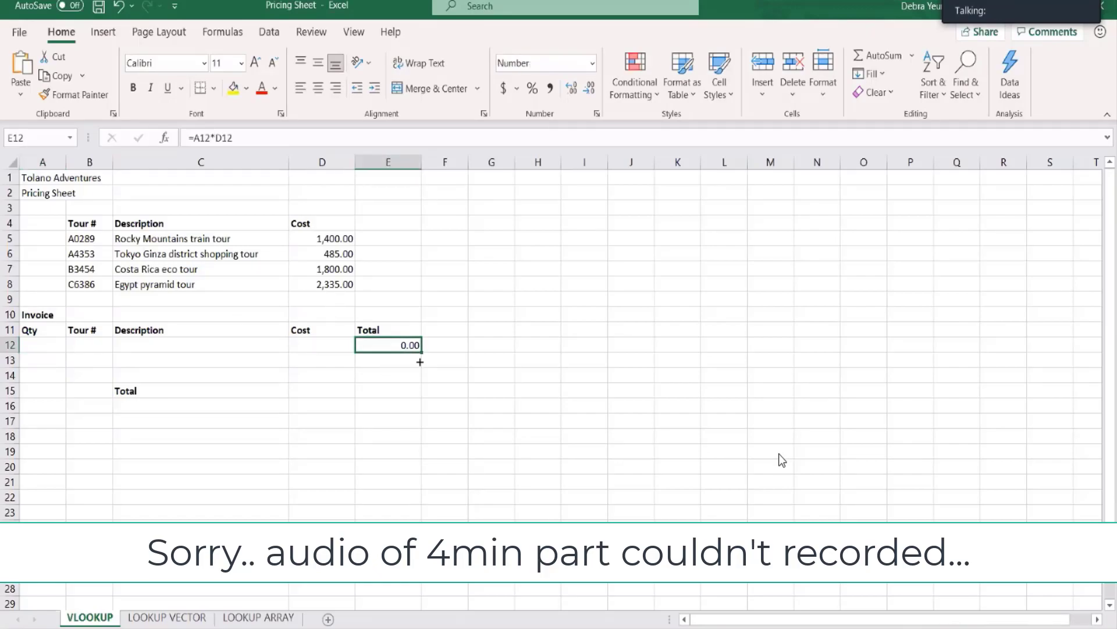
left_click_drag(420, 353, 414, 362)
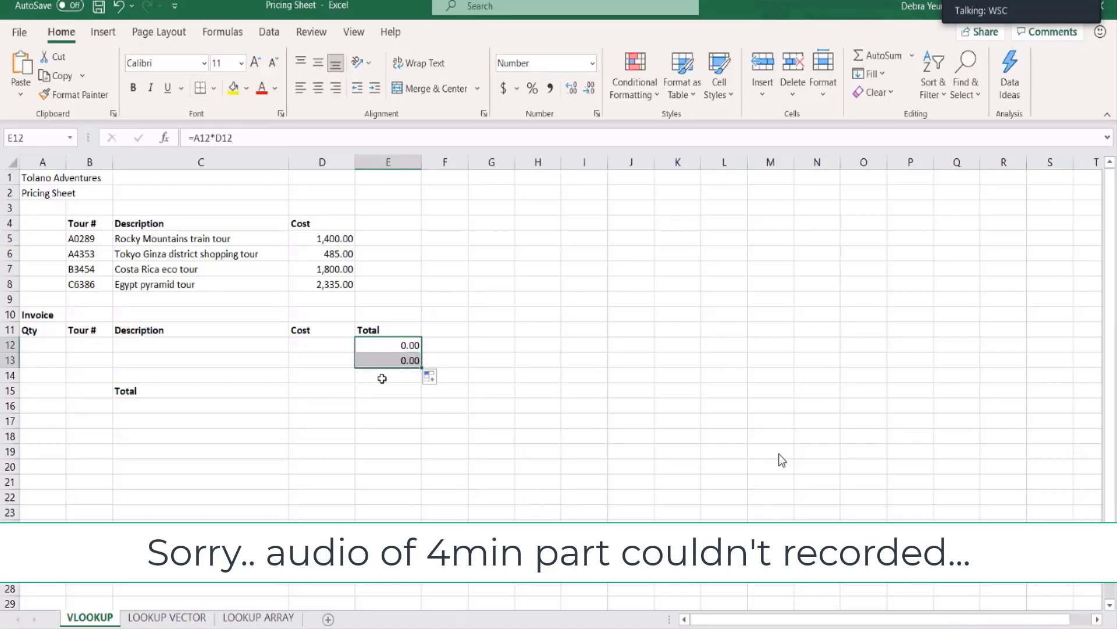
Enter =SUM(E12:E14) in E15 as the invoice's grand total.
left_click(382, 378)
left_click(384, 391)
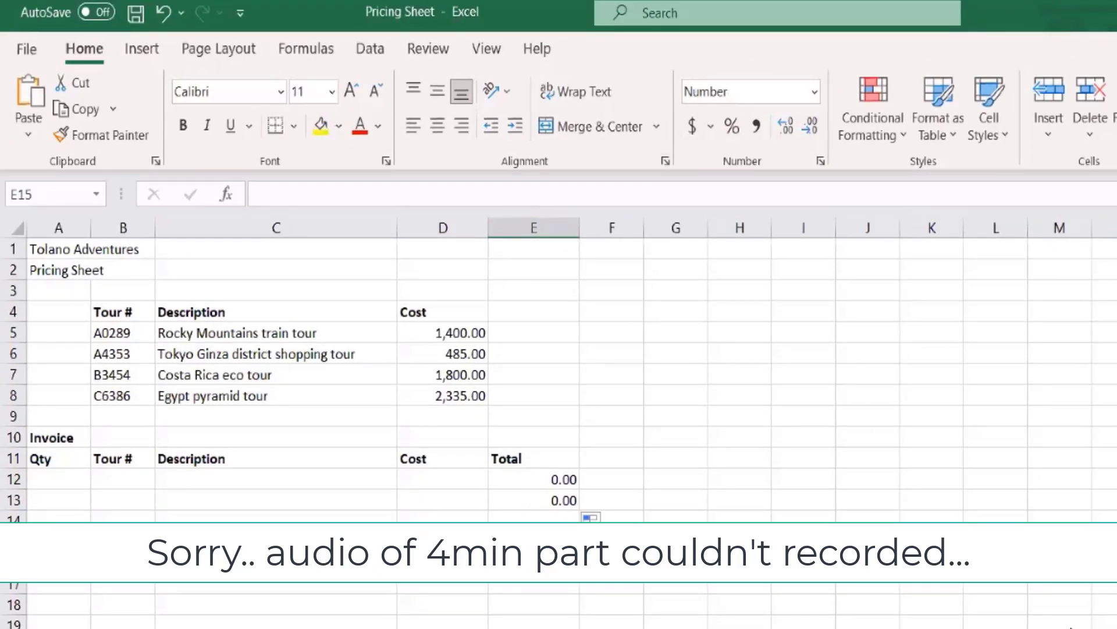
key("alt+equal")
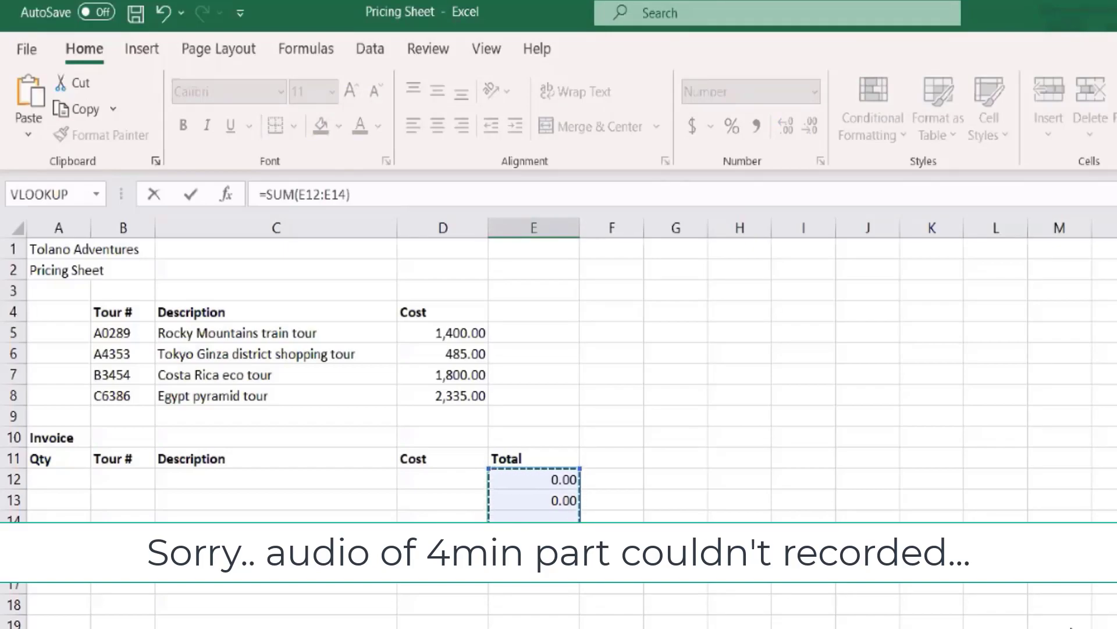
key("Return")
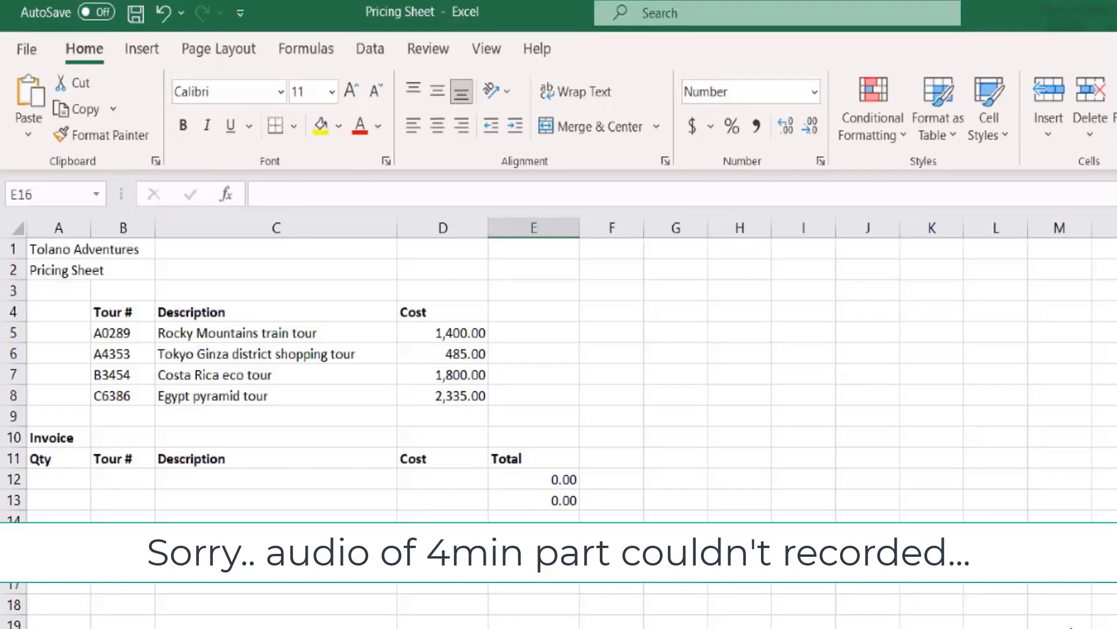
Start a VLOOKUP function in Description cell C12 with B12 as the lookup value.
left_click(119, 478)
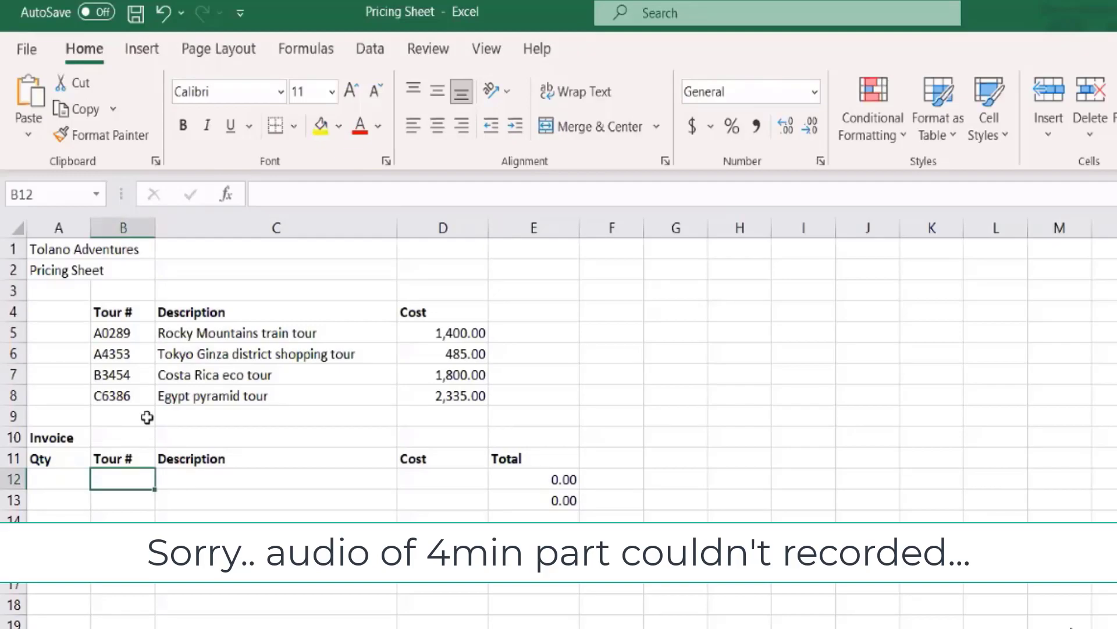
left_click(188, 485)
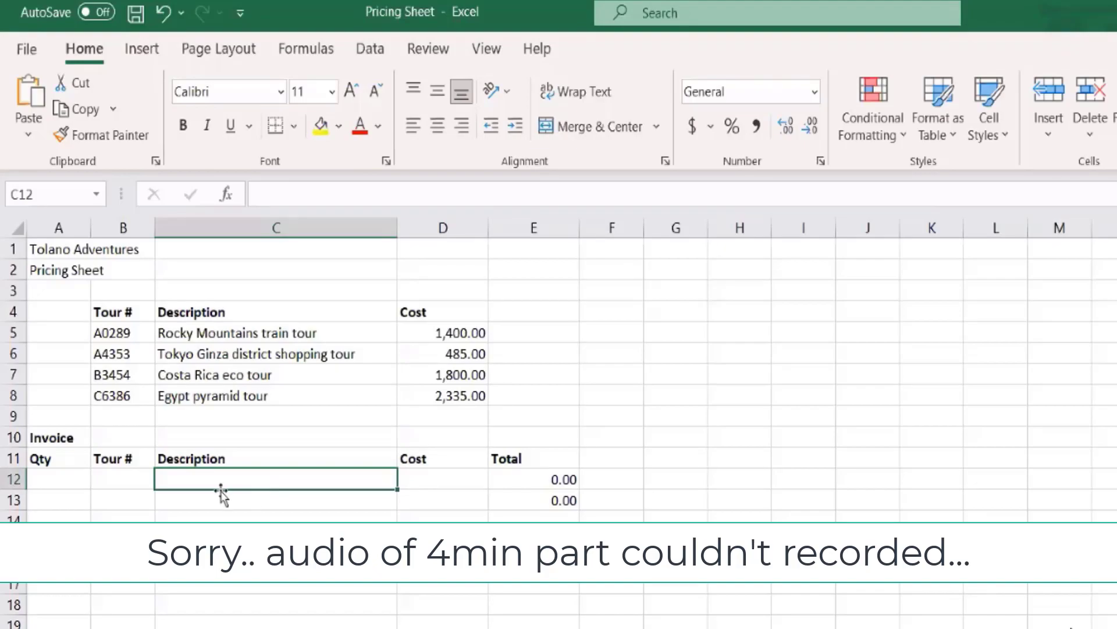
left_click(227, 191)
double_click(255, 462)
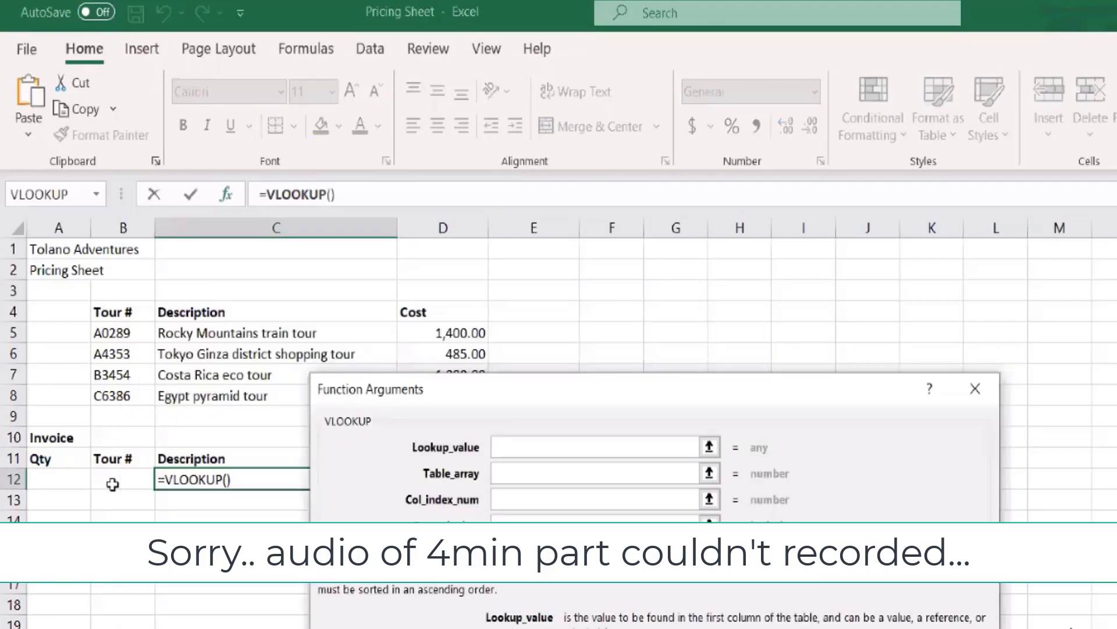
left_click(111, 479)
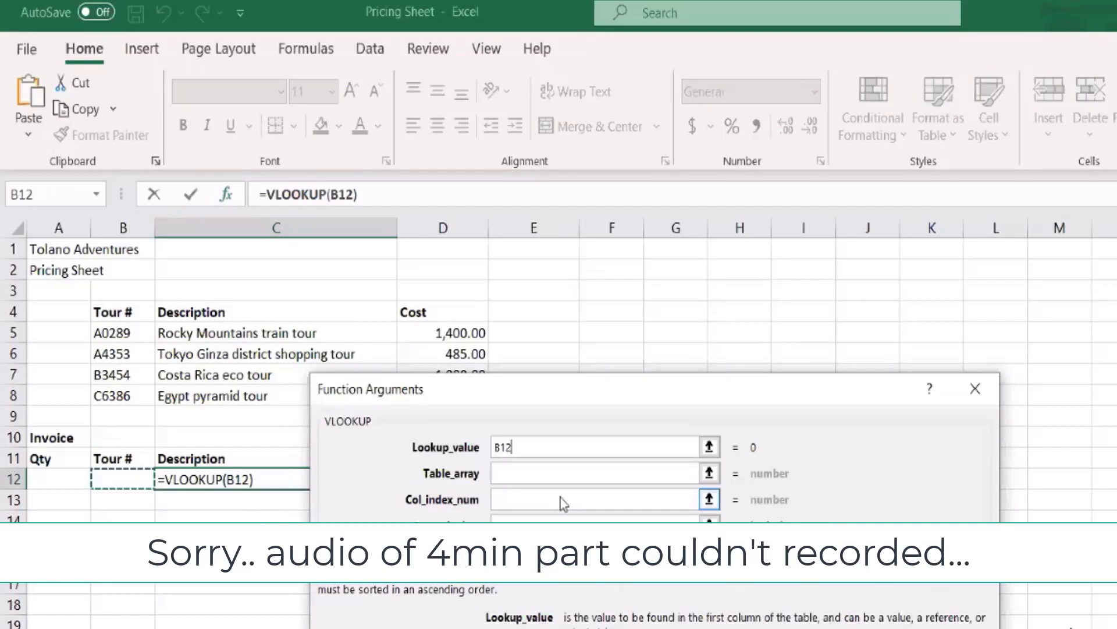
Set the VLOOKUP table array to the tour price list as the absolute range $B$5:$D$9.
left_click(524, 473)
left_click(128, 337)
left_click_drag(128, 337, 411, 413)
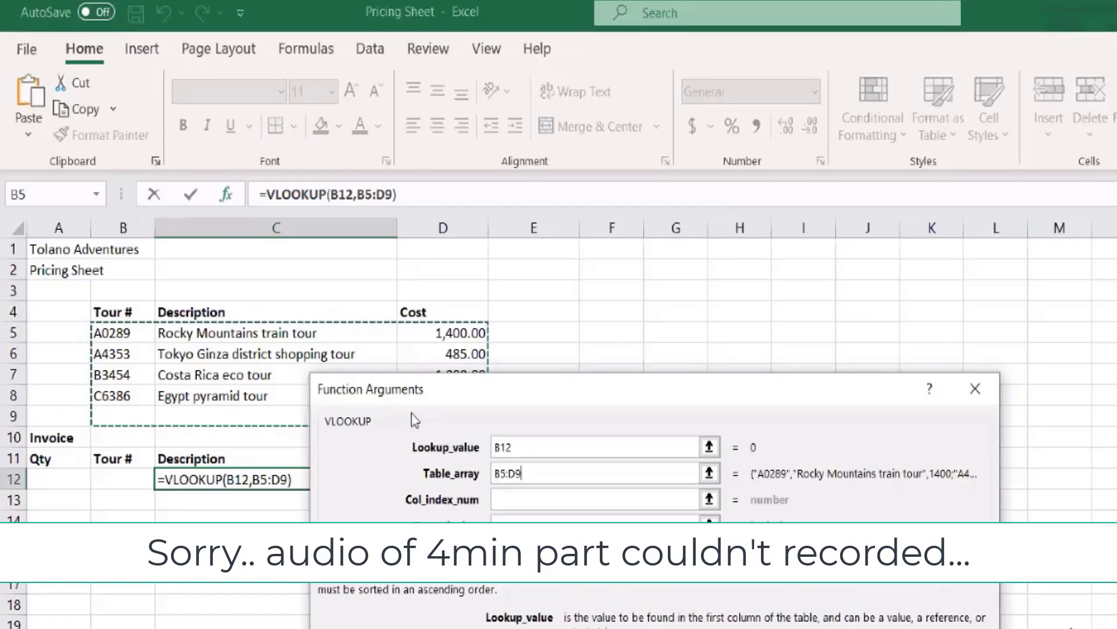
key("F4")
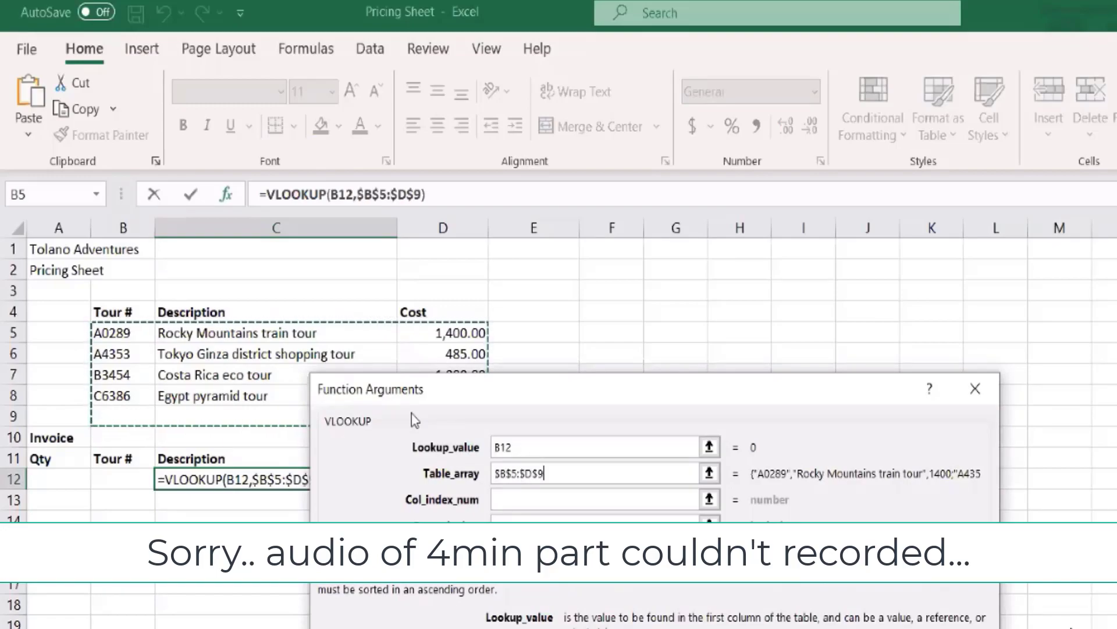
Set the VLOOKUP column index to 2 and the range lookup to TRUE, and complete the formula.
left_click(528, 499)
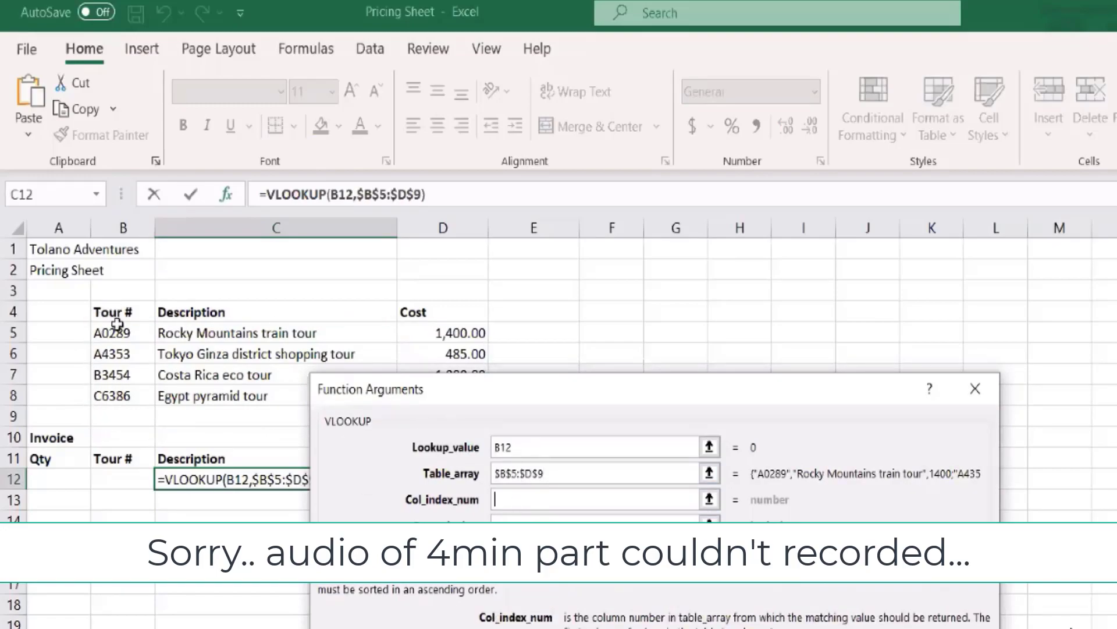
type("2")
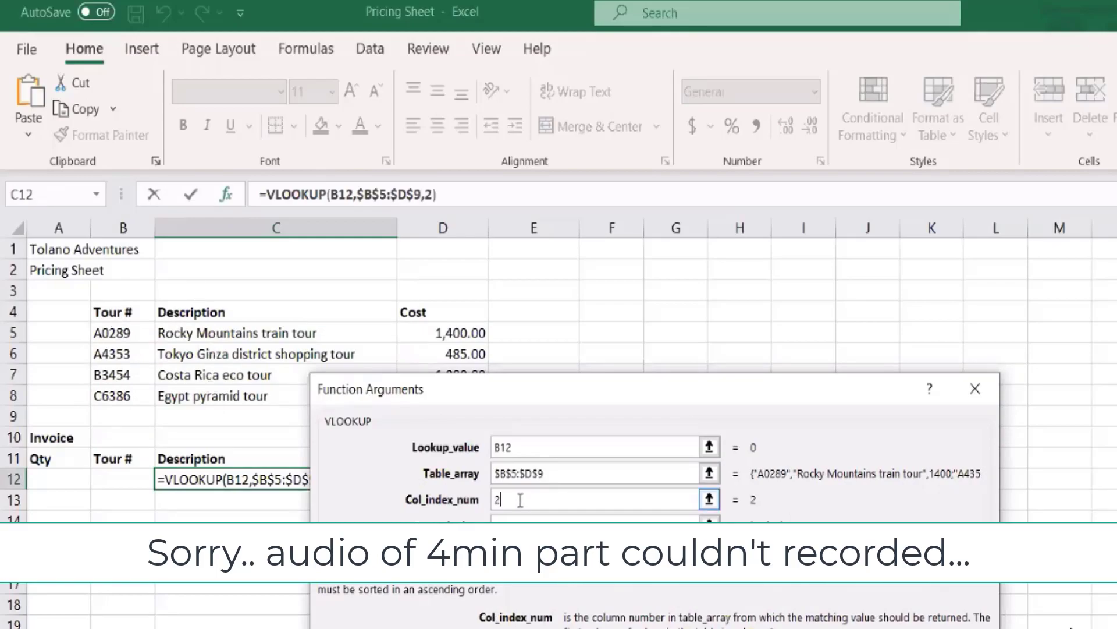
left_click(531, 518)
type("true")
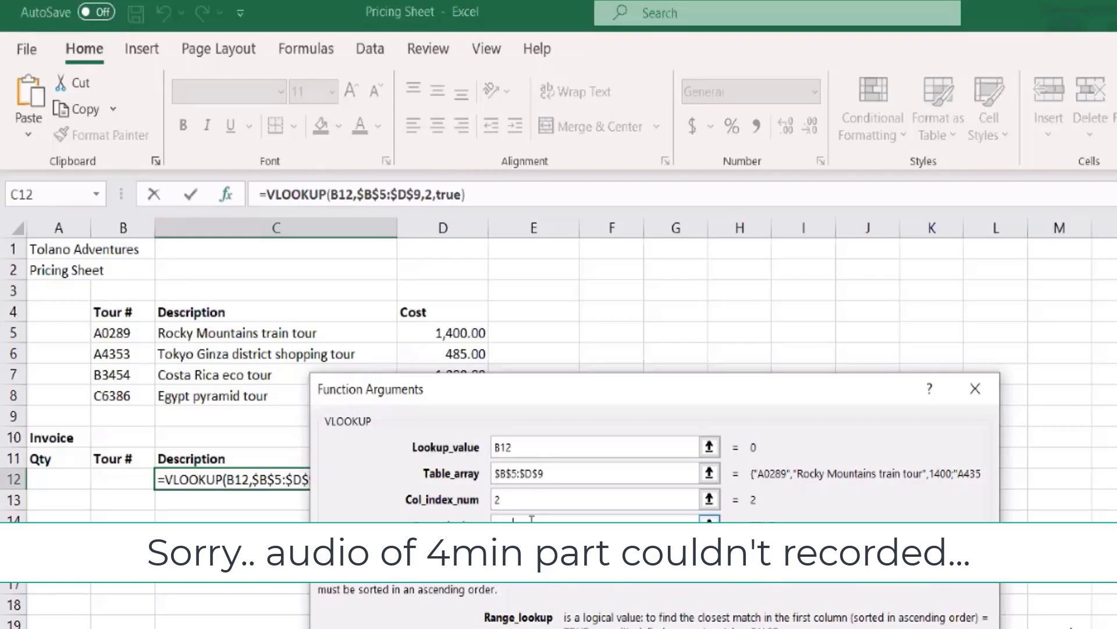
key("Return")
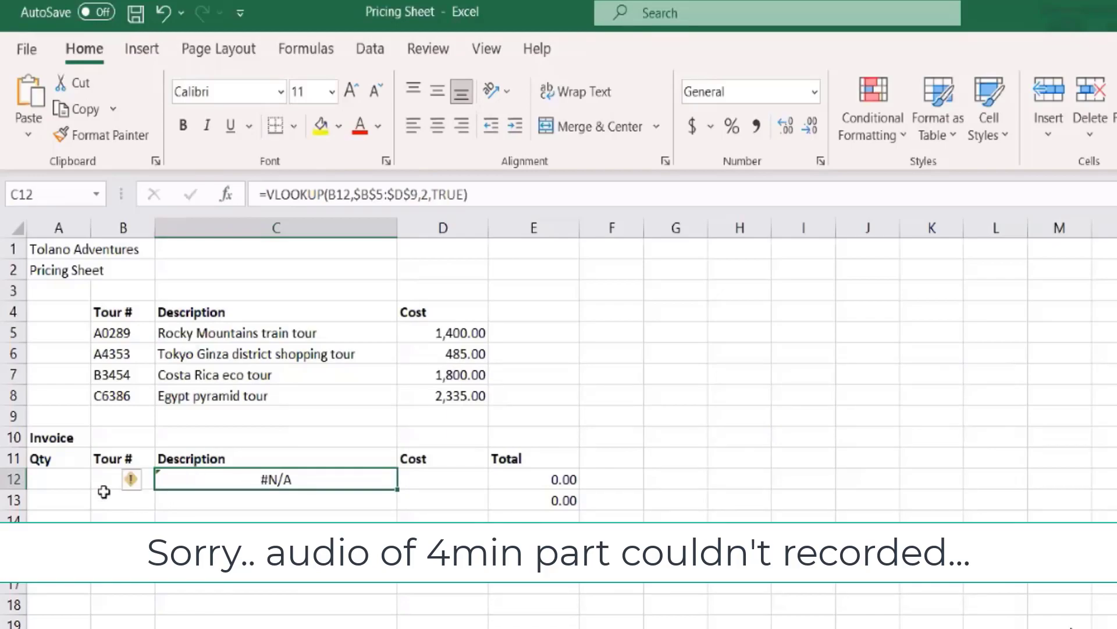
Copy the Description lookup from C12 down to C14 and the line total formula from E13 to E14.
left_click(139, 483)
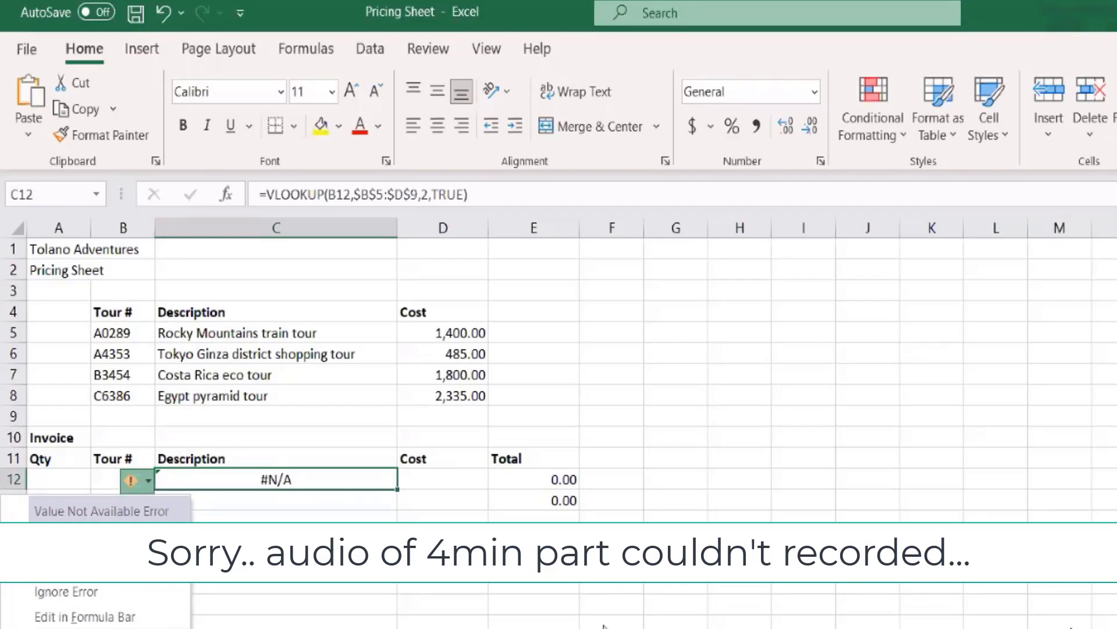
left_click_drag(397, 490, 398, 547)
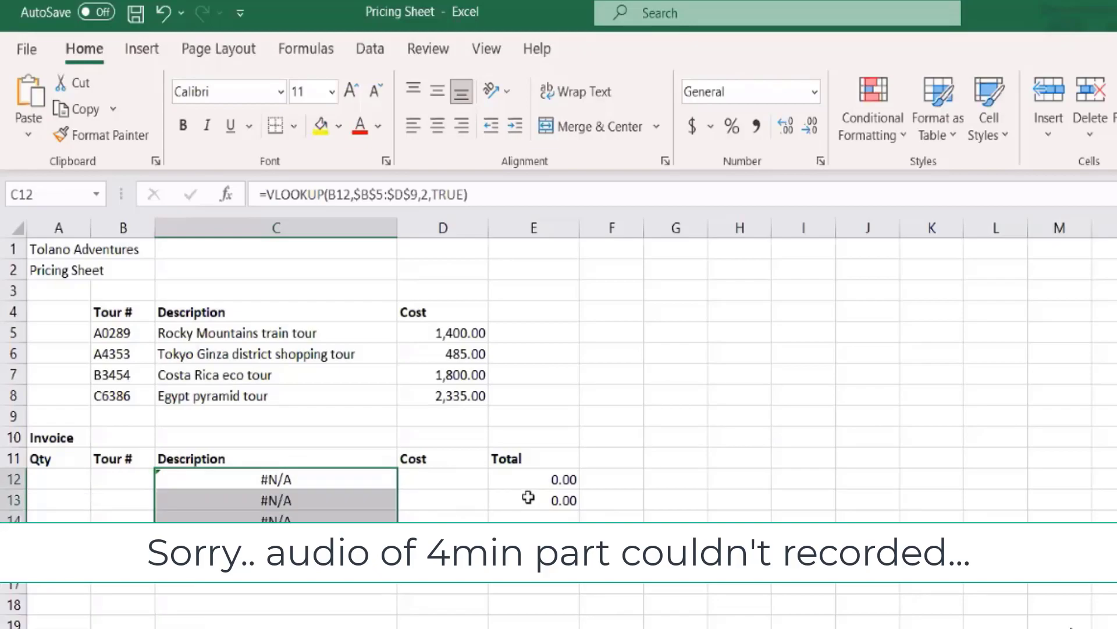
left_click(528, 498)
left_click_drag(579, 510, 579, 547)
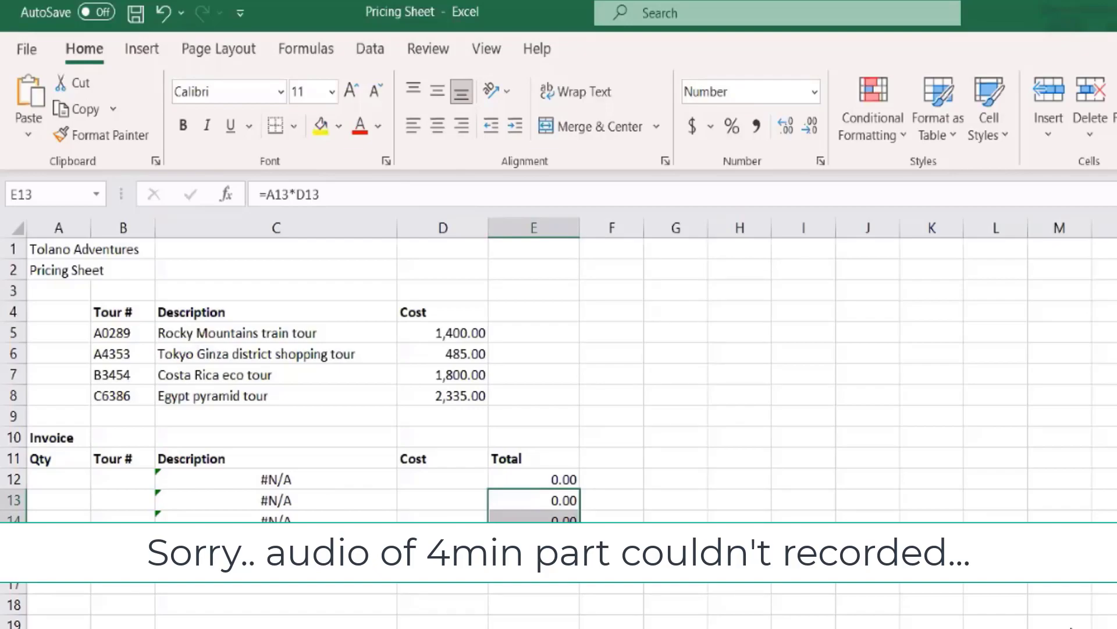
left_click(420, 479)
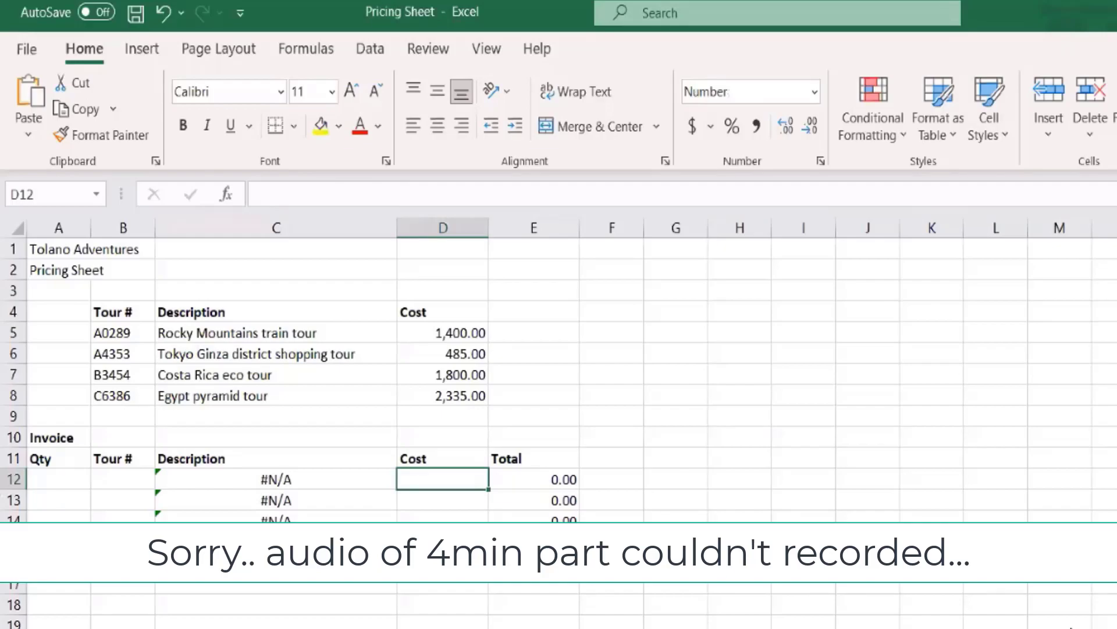
left_click(1071, 628)
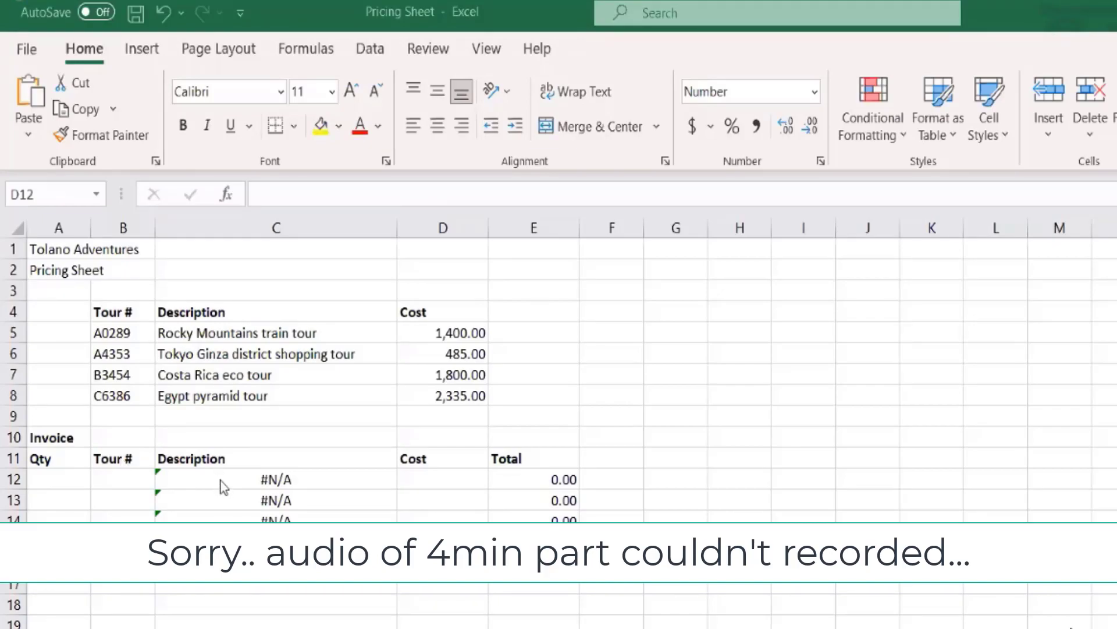
left_click(254, 517)
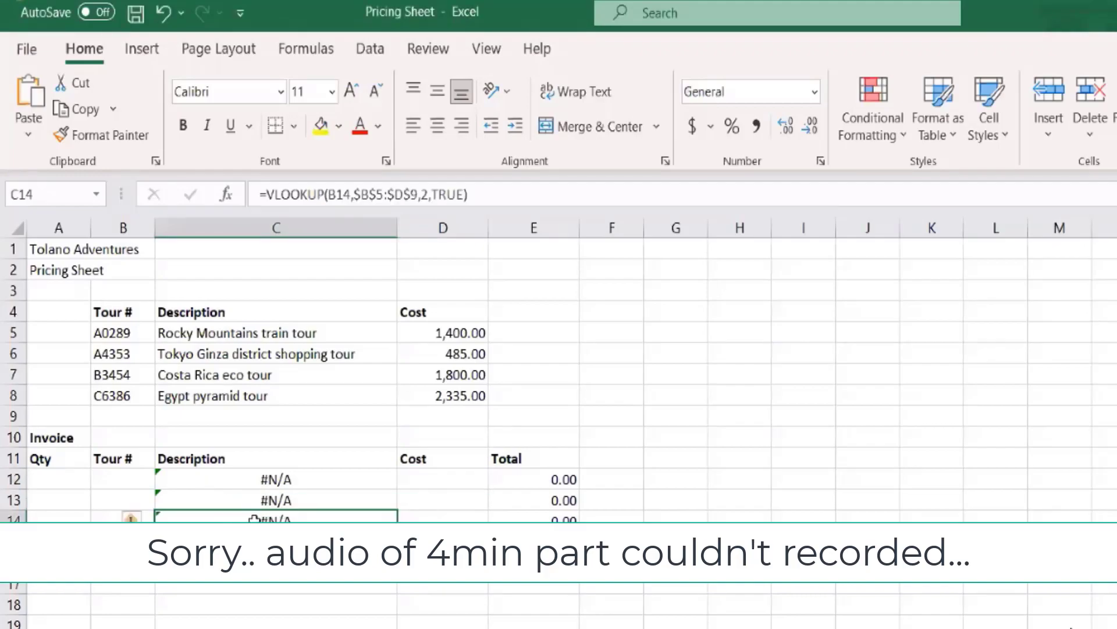
key("Delete")
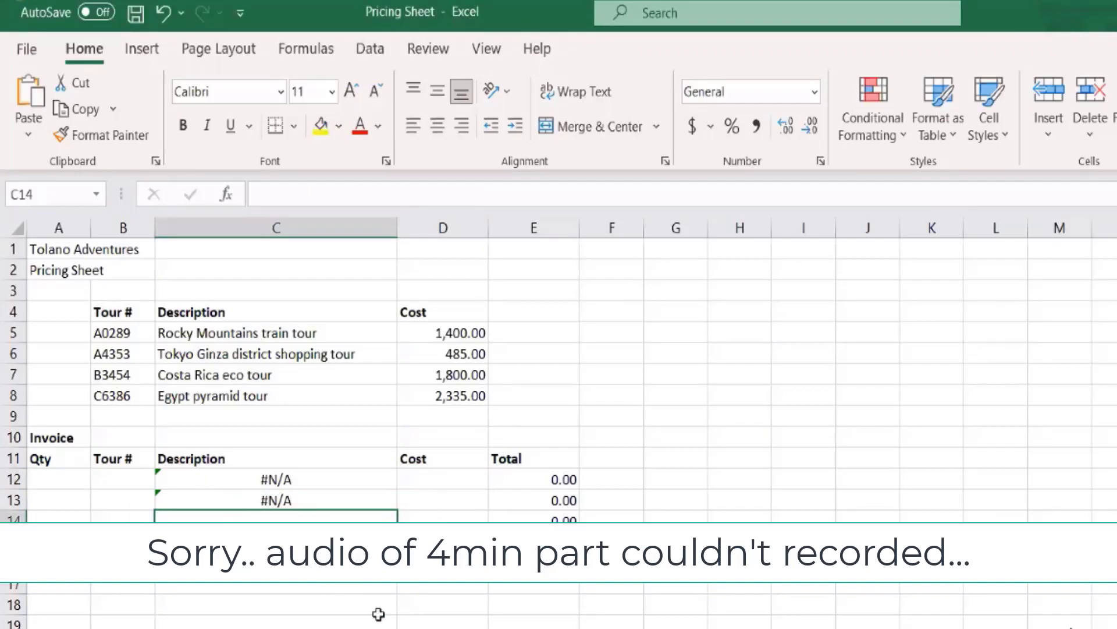
left_click(226, 194)
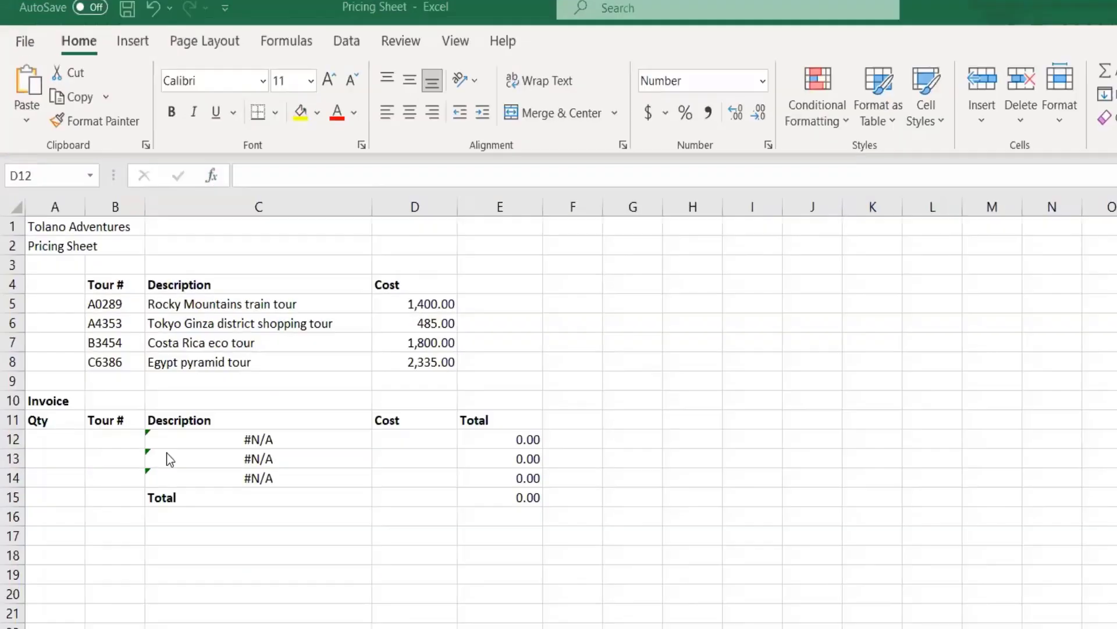
Clear the VLOOKUP formula from Description cell C14.
left_click(206, 441)
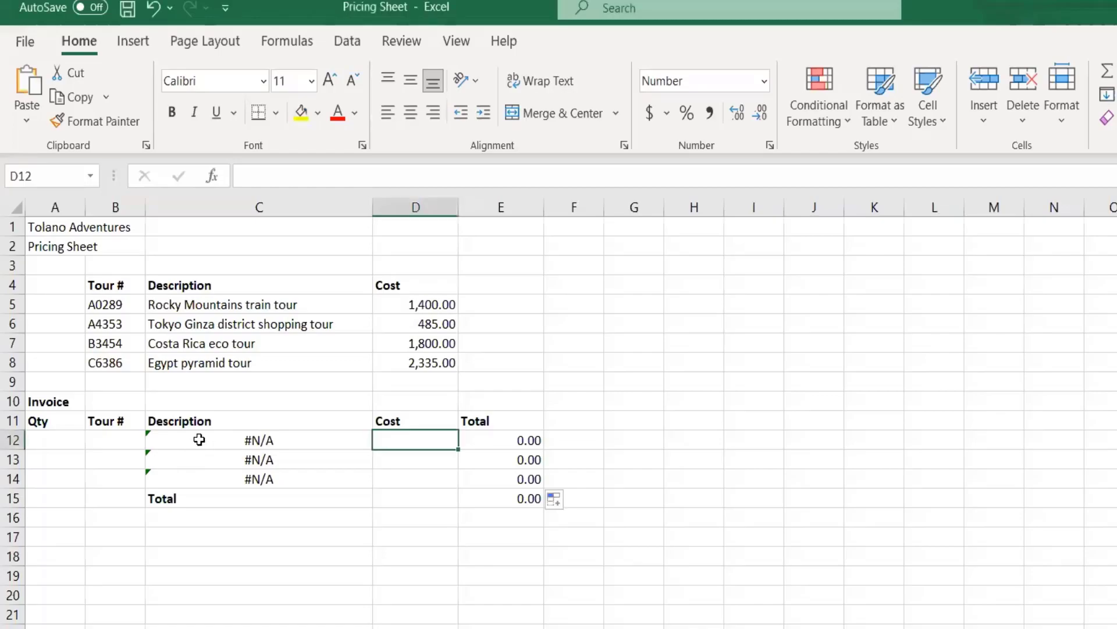
left_click(216, 476)
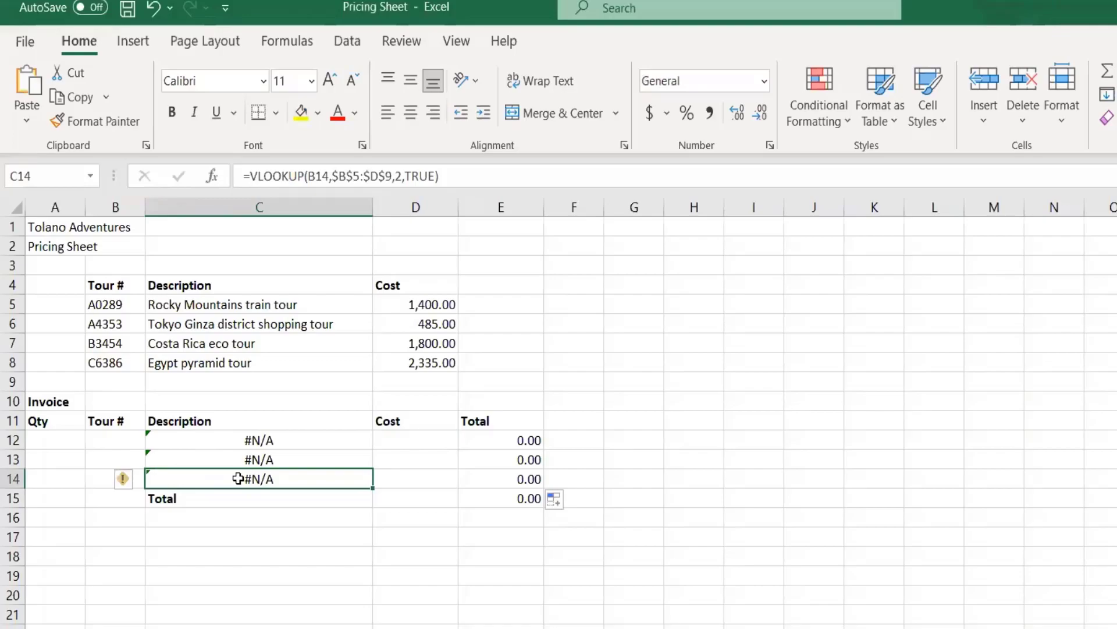
key("Delete")
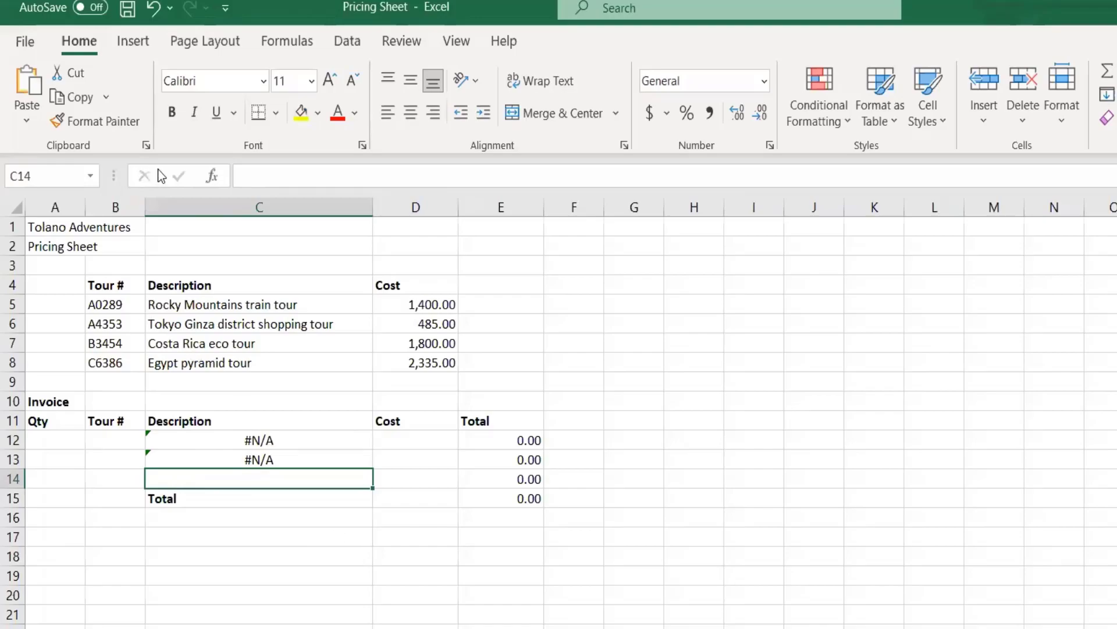
Start a VLOOKUP in Description cell C14 with lookup value B14 and the absolute table array $B$5:$D$8.
left_click(212, 176)
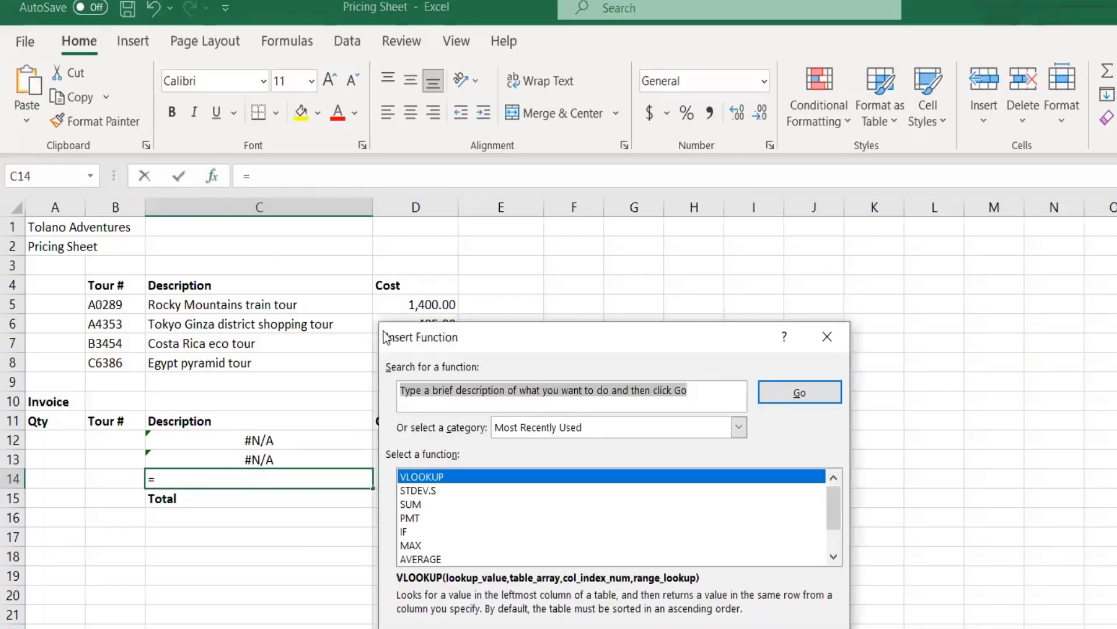
left_click(736, 628)
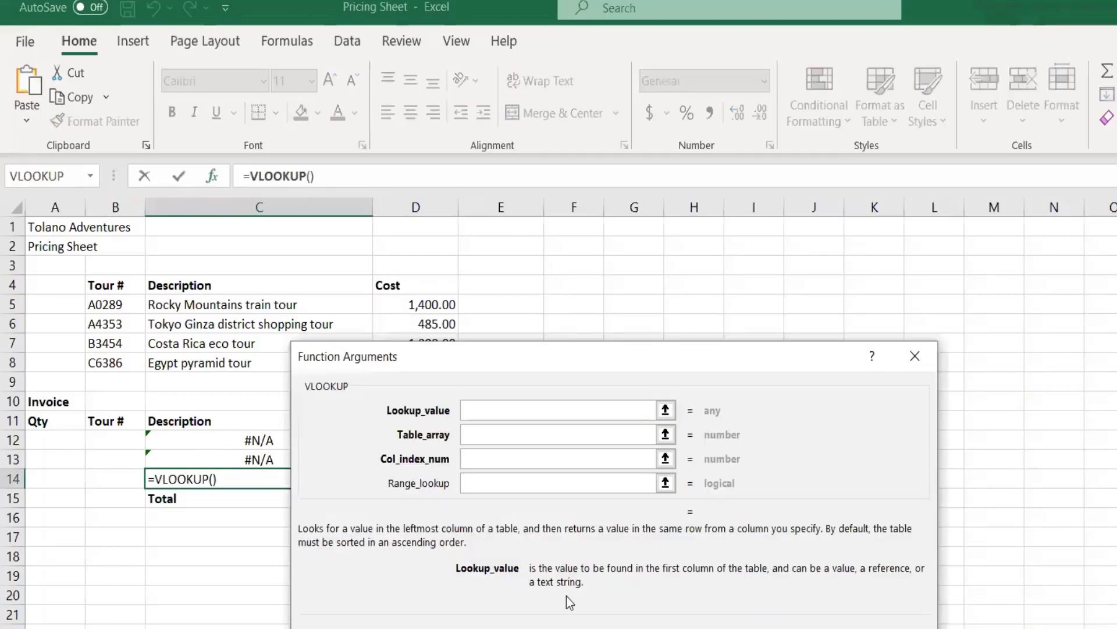
left_click(110, 478)
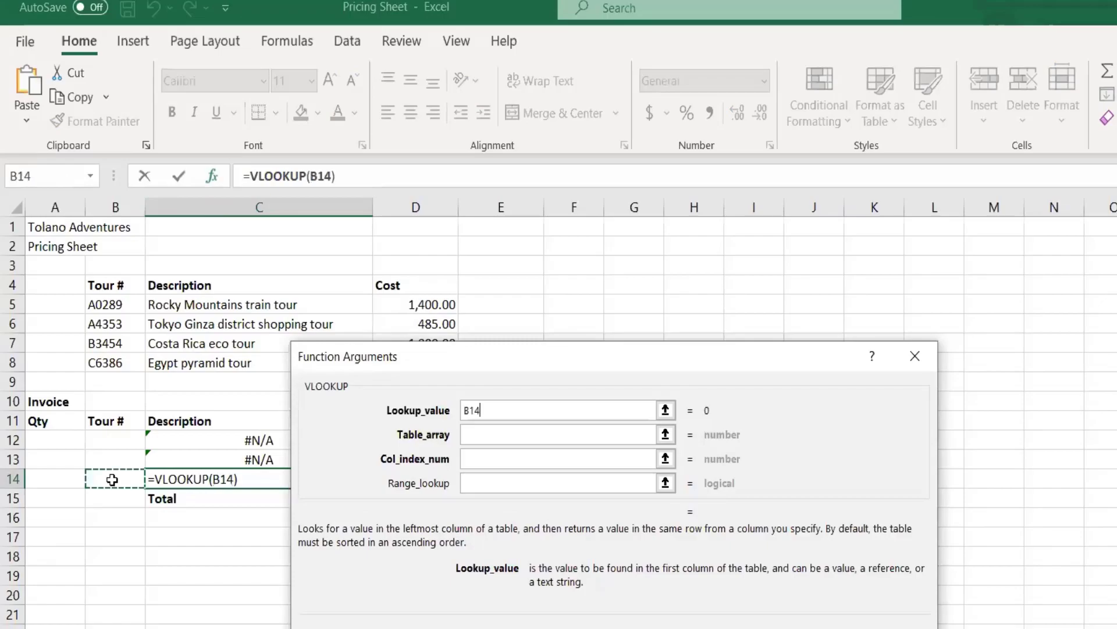
left_click(514, 434)
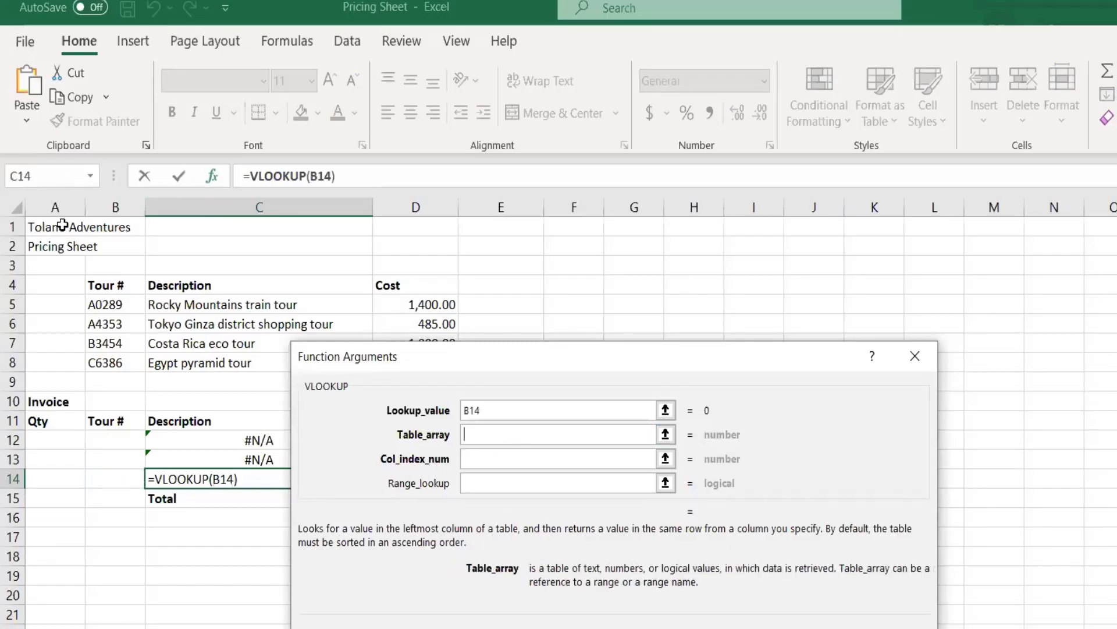
left_click(122, 306)
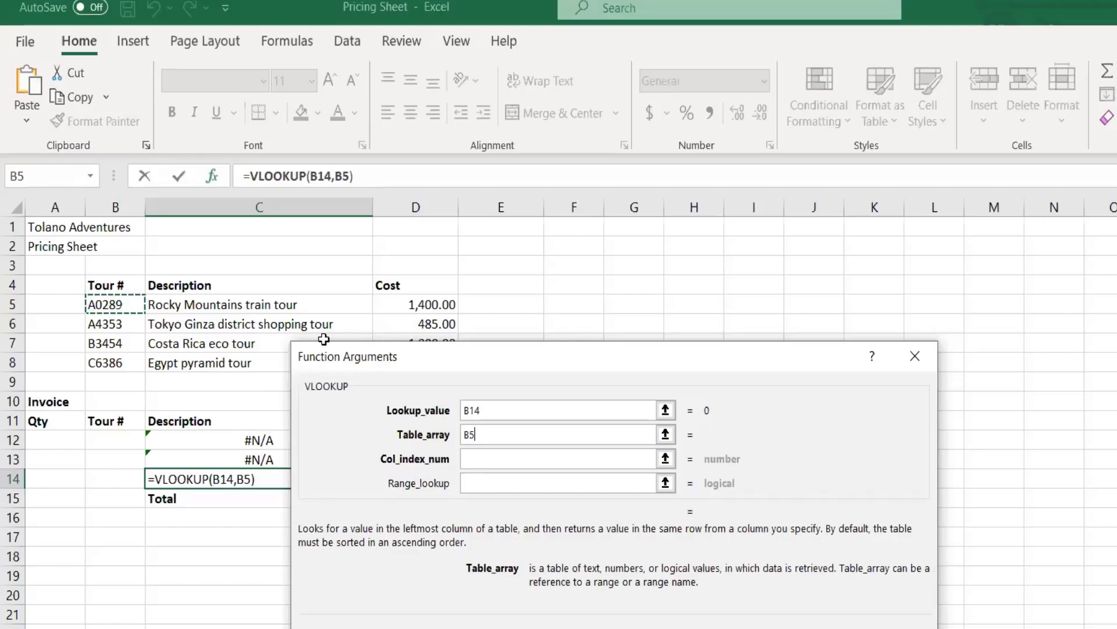
left_click_drag(400, 349, 408, 370)
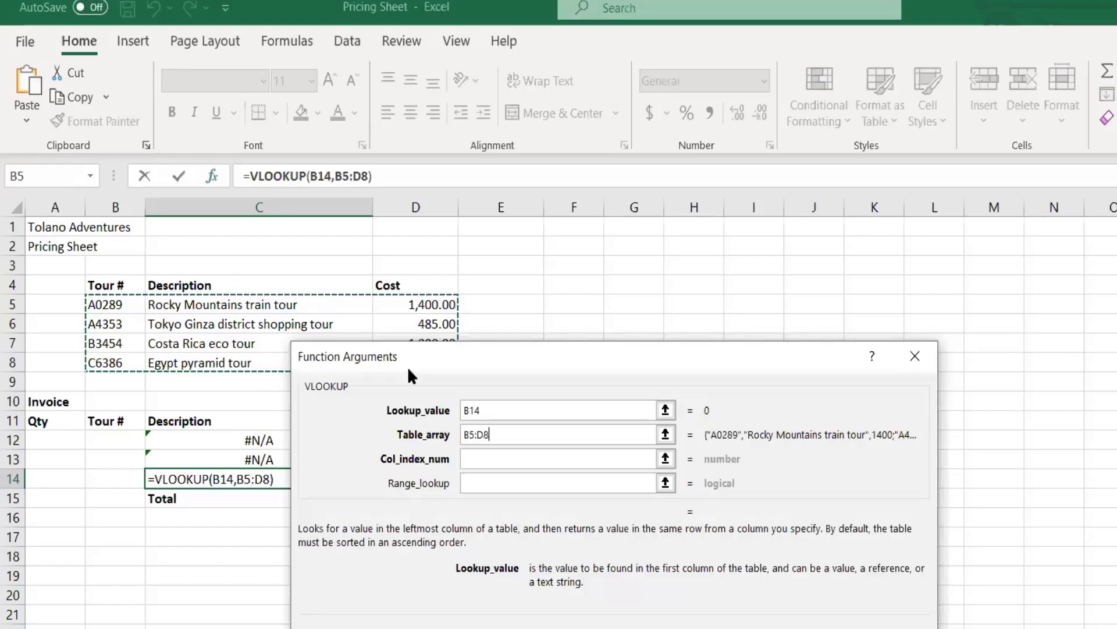
key("F4")
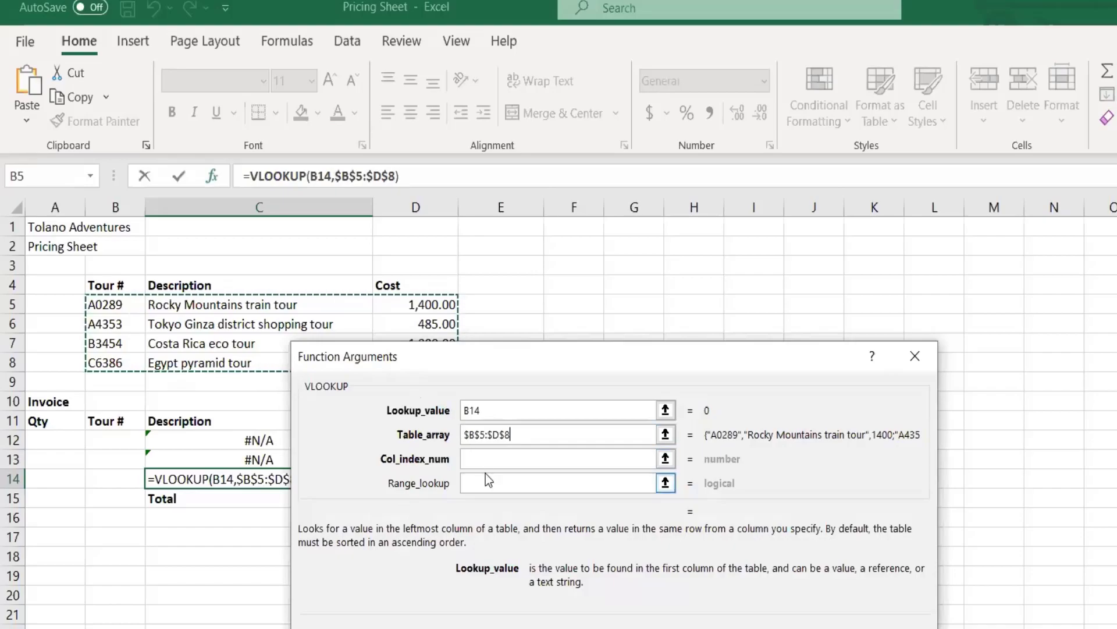
Set the C14 VLOOKUP's column index to 2 and range lookup to TRUE, and complete the formula.
left_click(469, 457)
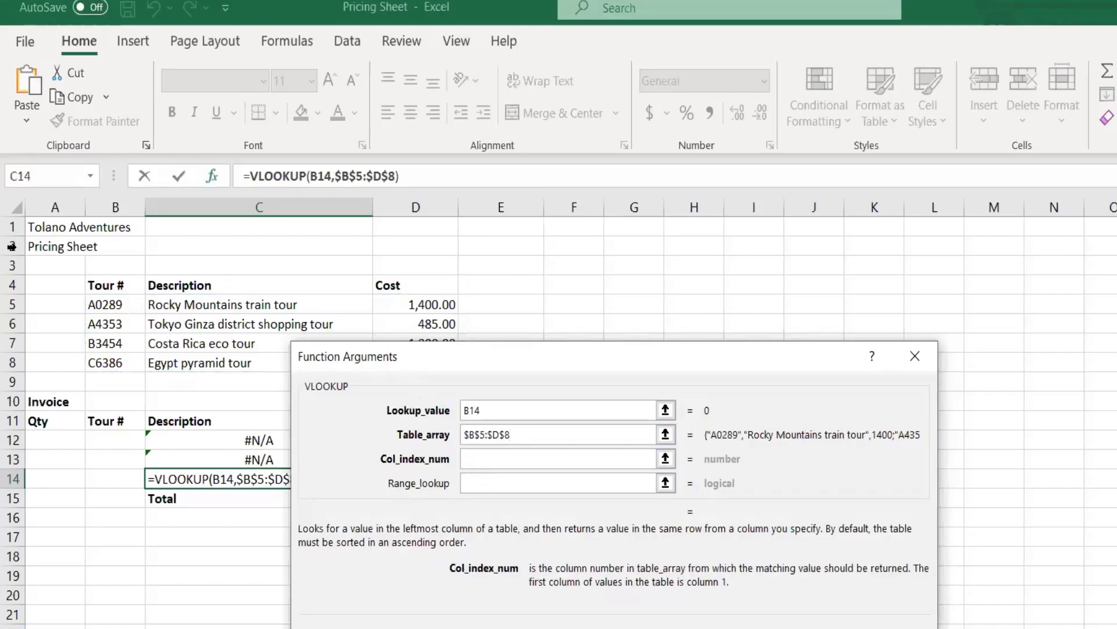
type("2")
left_click(480, 484)
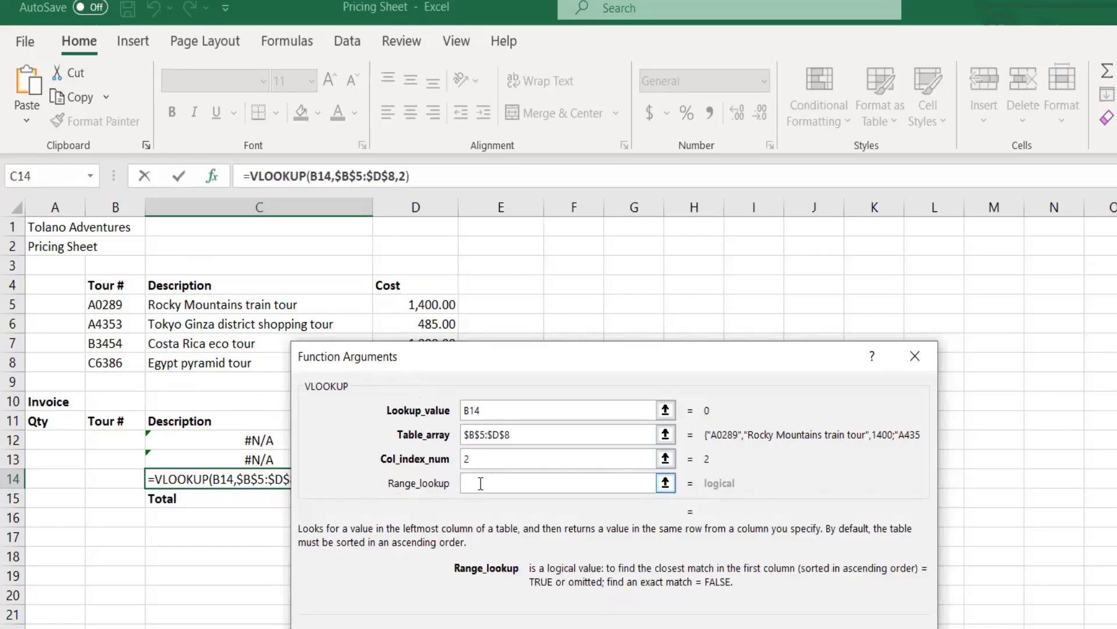
type("true")
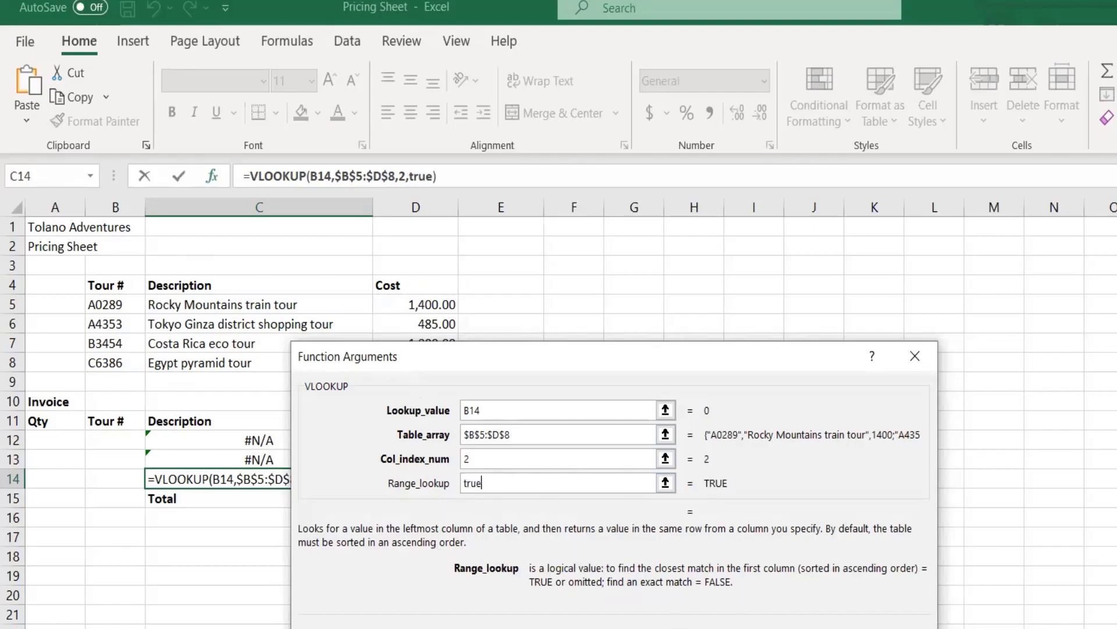
key("Return")
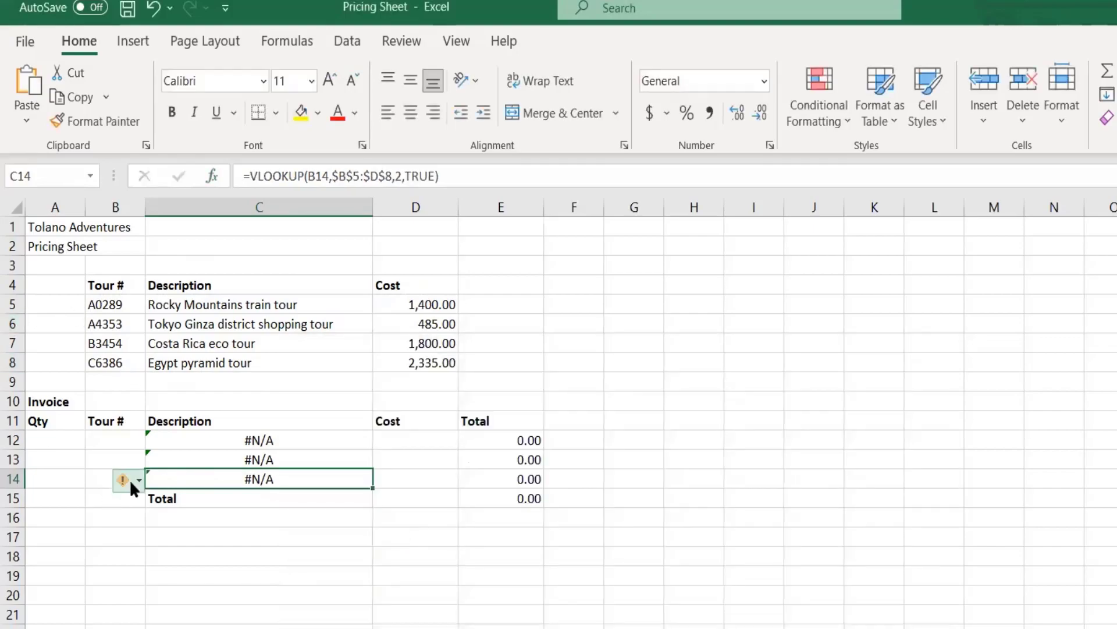
left_click(89, 476)
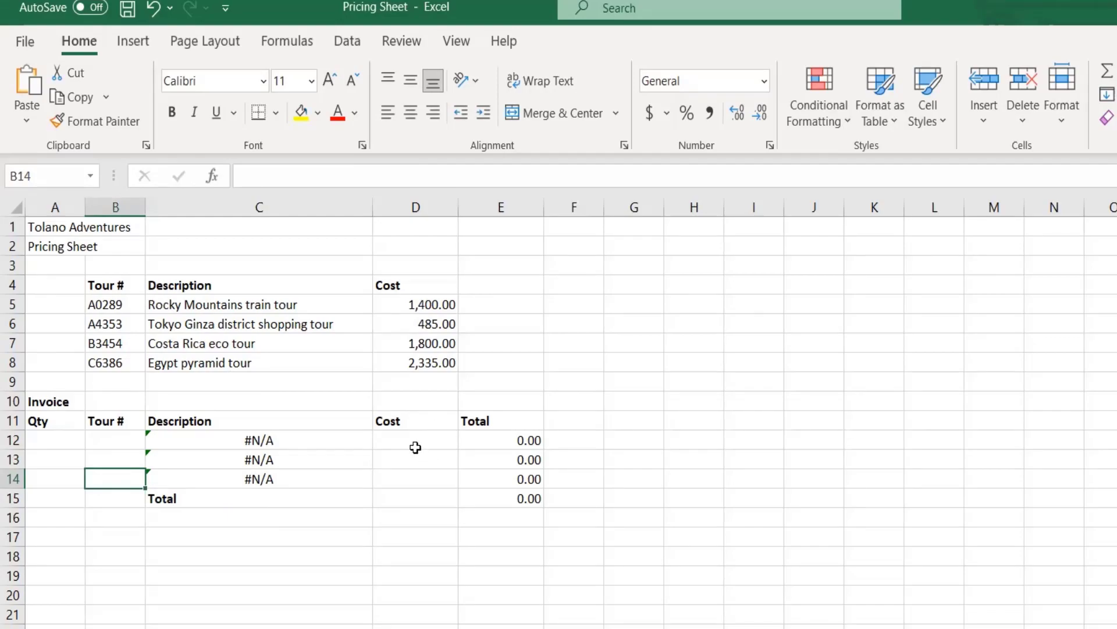
Start a VLOOKUP formula in invoice Cost cell D12 with B12 as the lookup value.
left_click(406, 438)
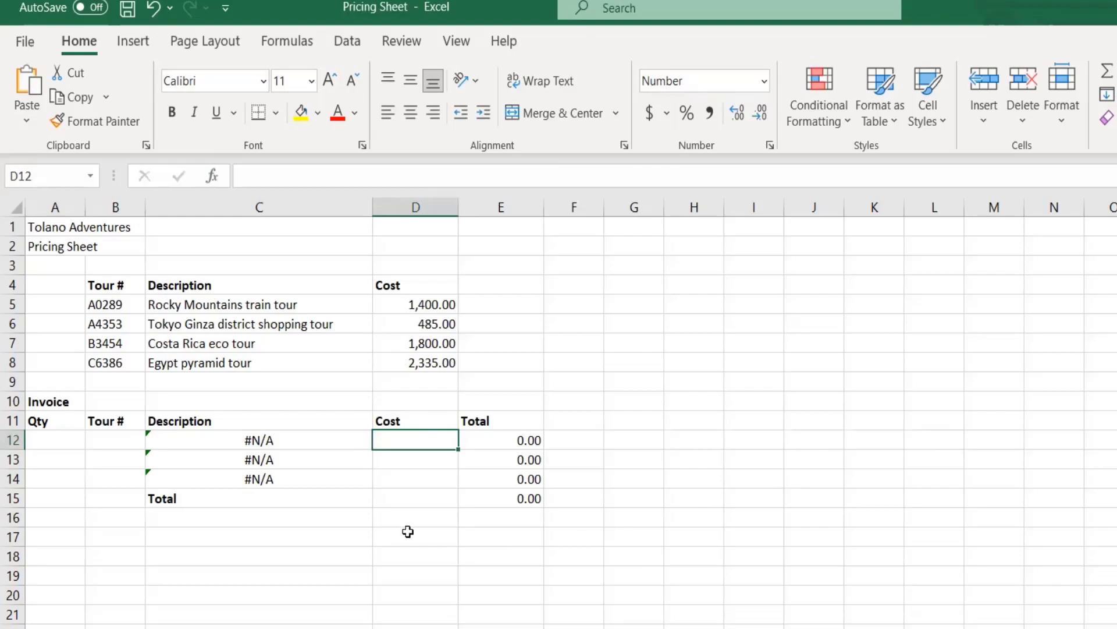
type("=vl")
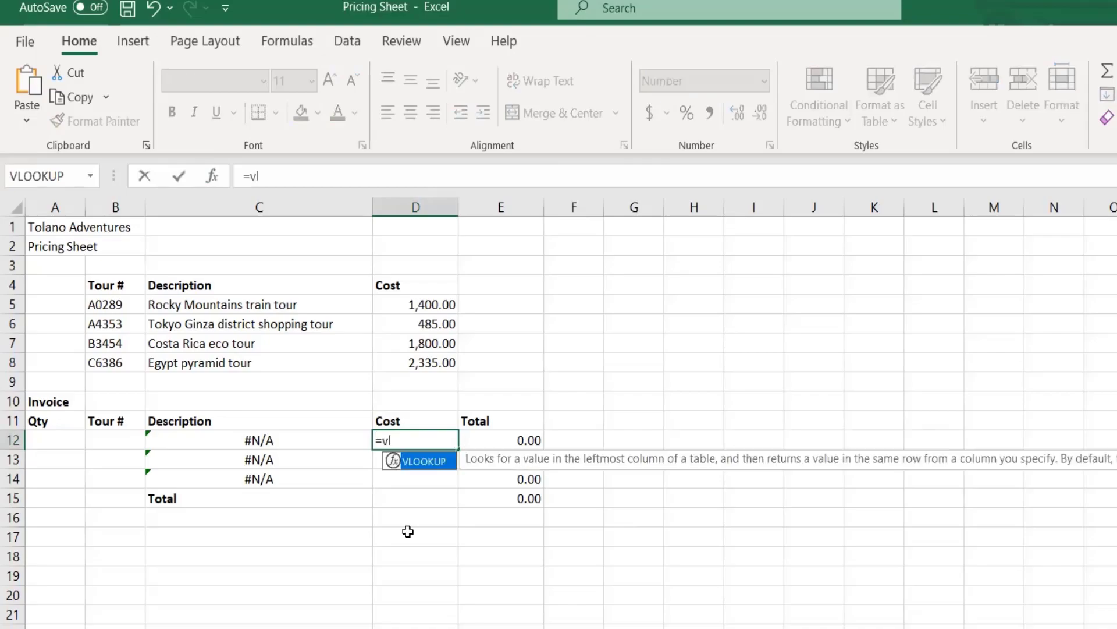
double_click(393, 463)
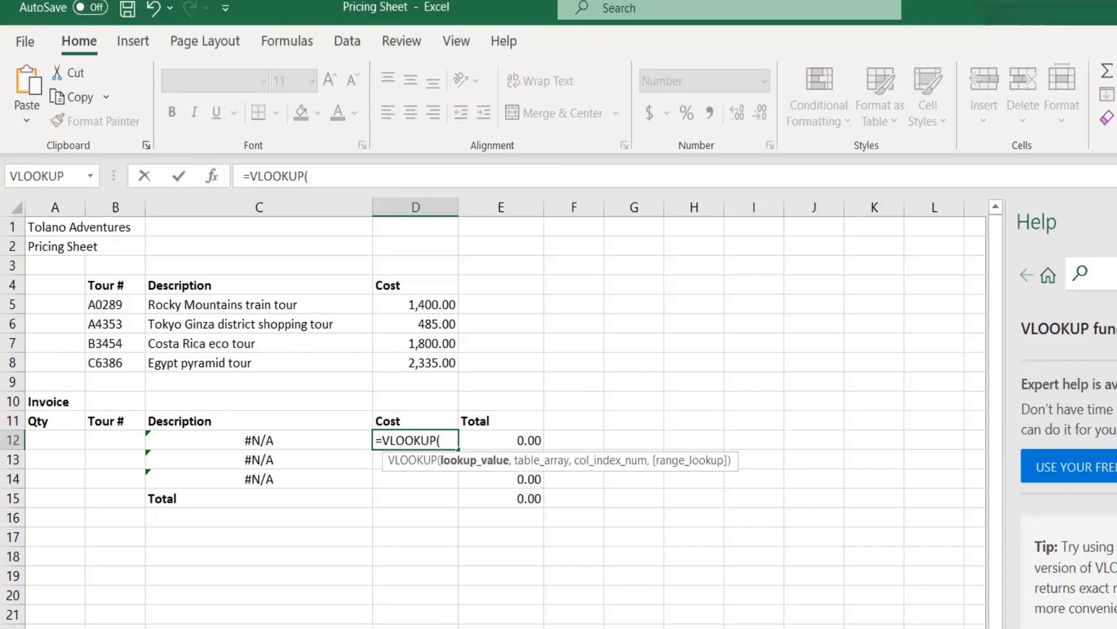
left_click(1116, 222)
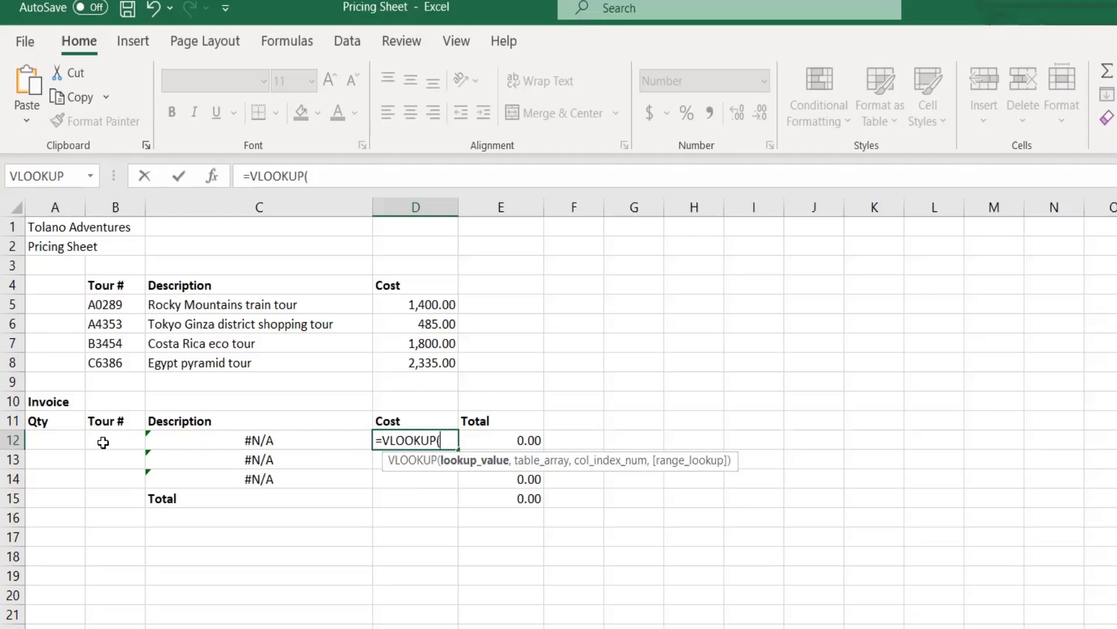
left_click(103, 442)
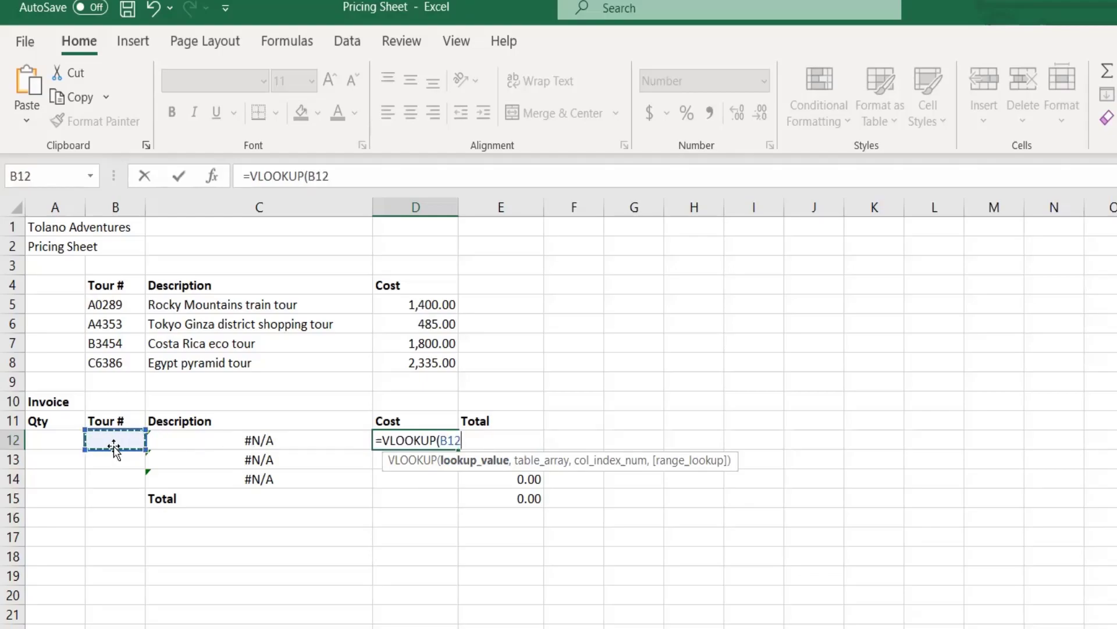
type(",")
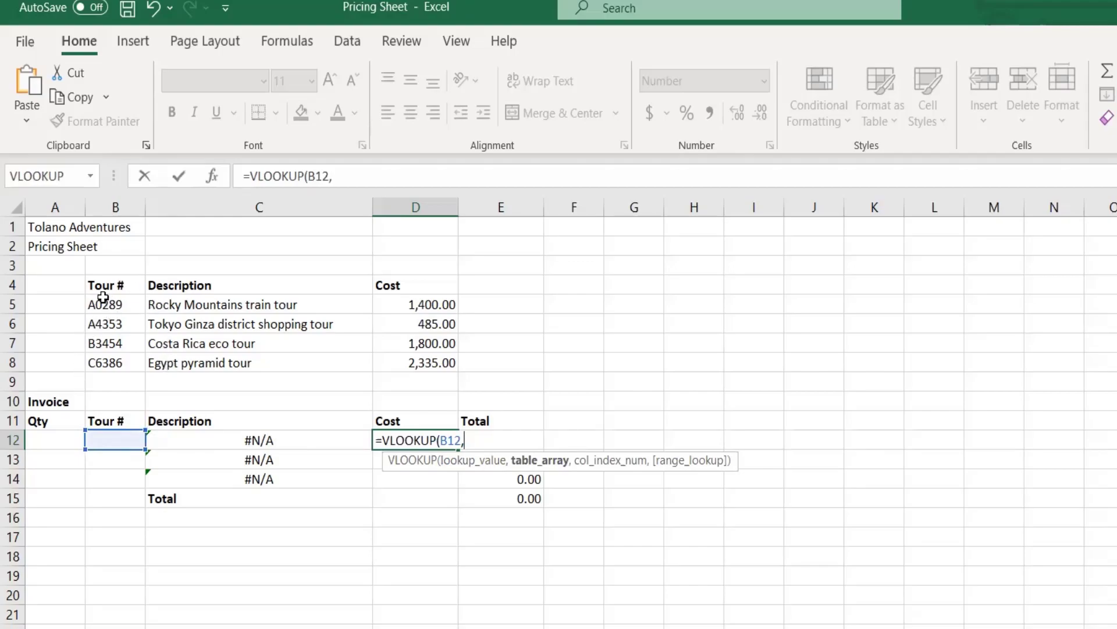
Set the Cost lookup's table array to the tour price list as the absolute range $B$5:$D$8.
left_click(103, 300)
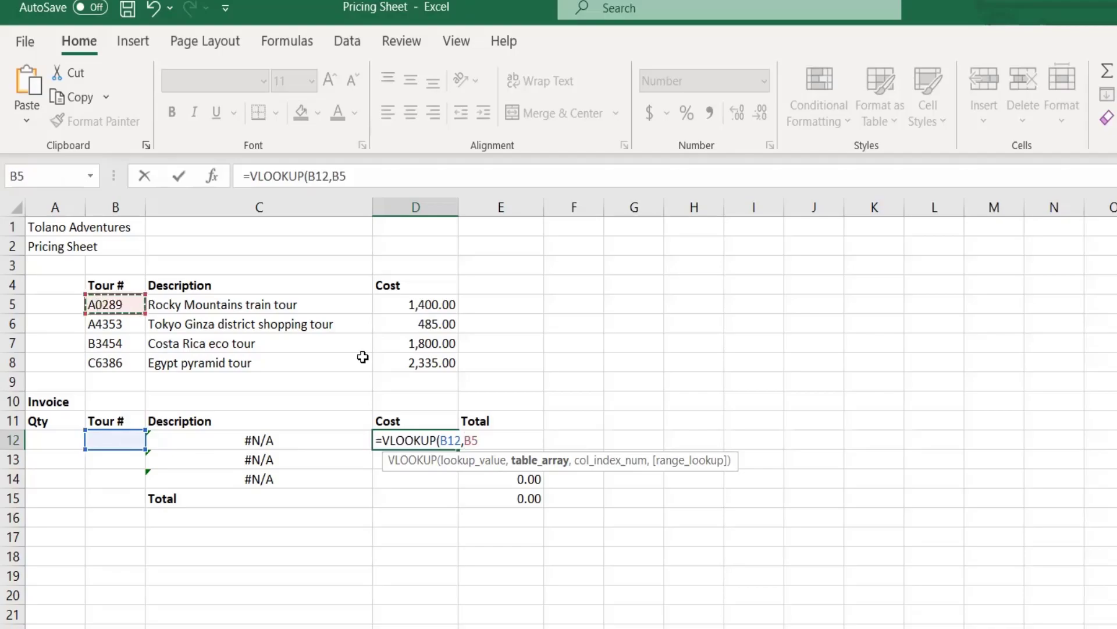
left_click_drag(362, 357, 442, 357)
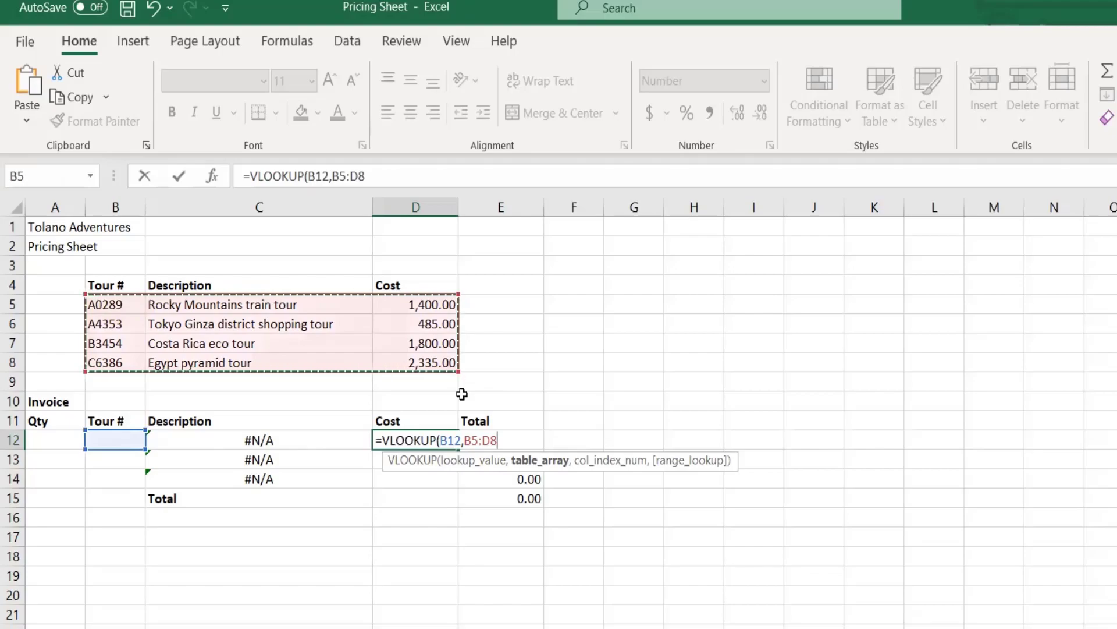
key("F4")
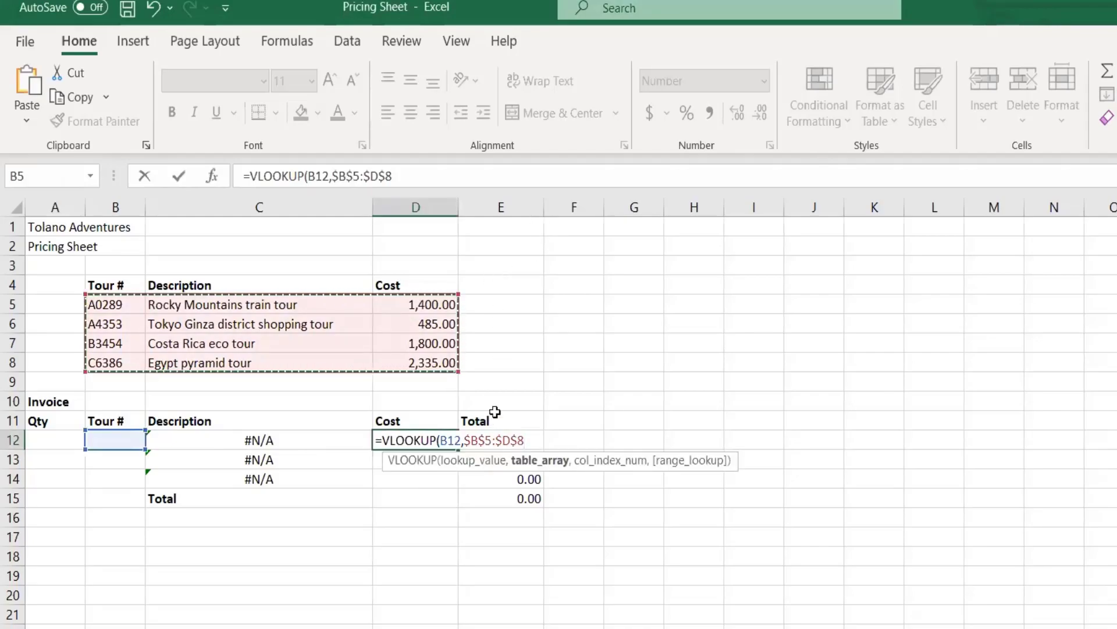
left_click(395, 174)
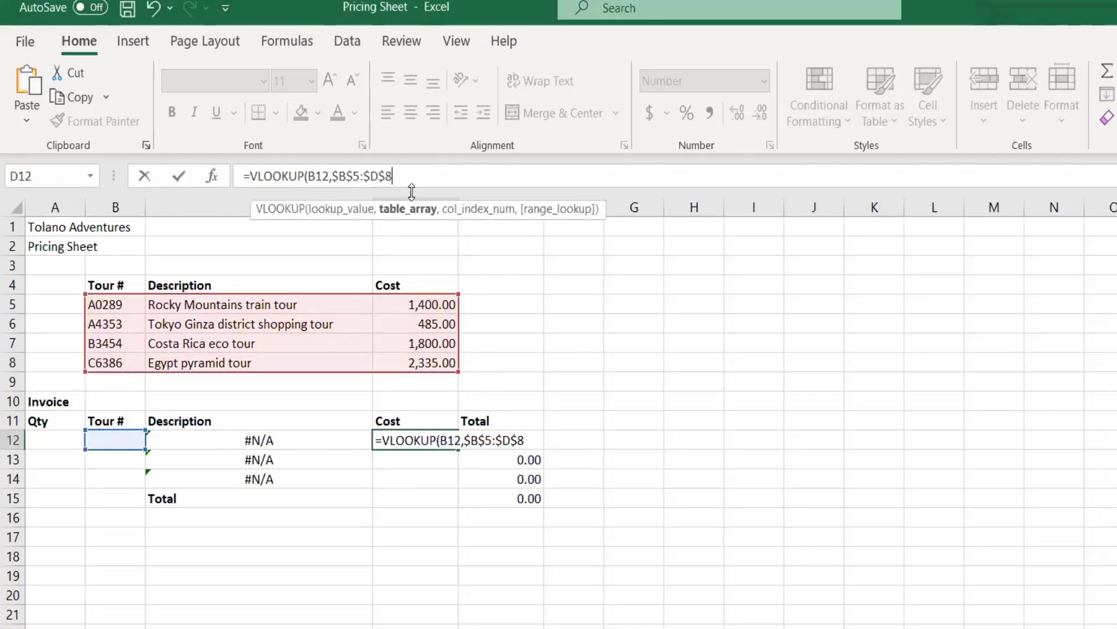
type(",")
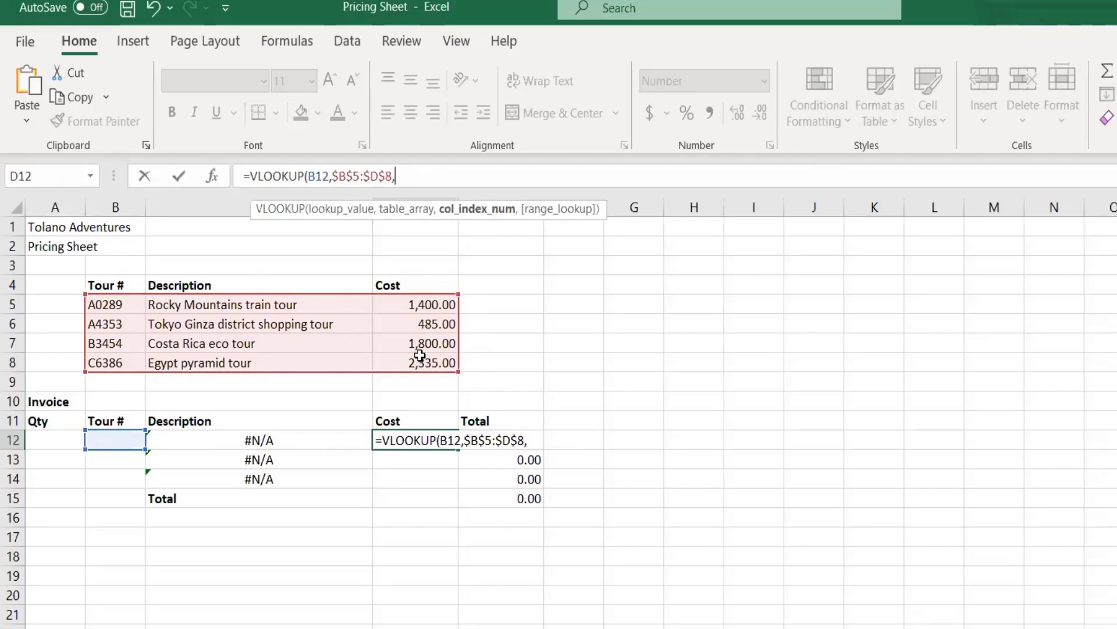
Complete the Cost lookup with column index 3 and range lookup TRUE, and copy it from D12 down to D14.
type("3,")
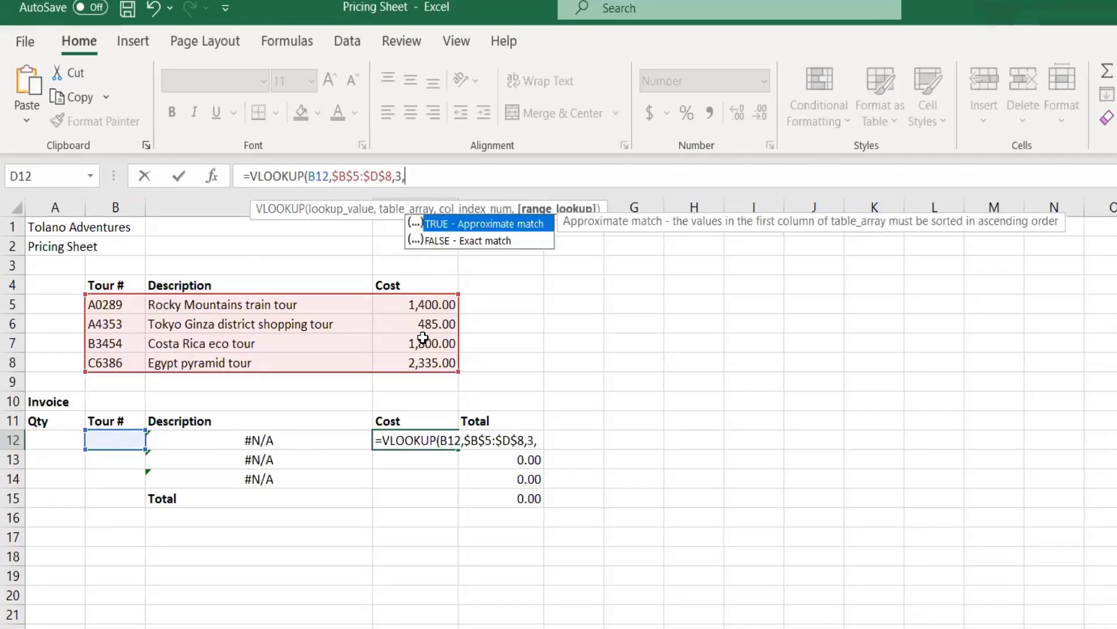
double_click(464, 224)
type(")")
key("Return")
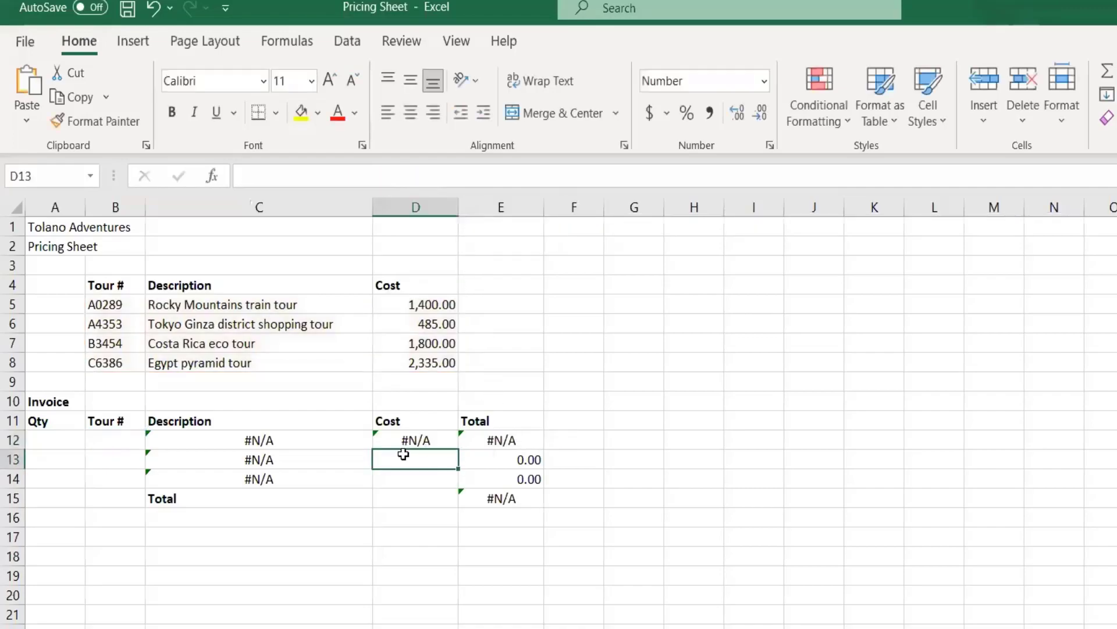
left_click(394, 440)
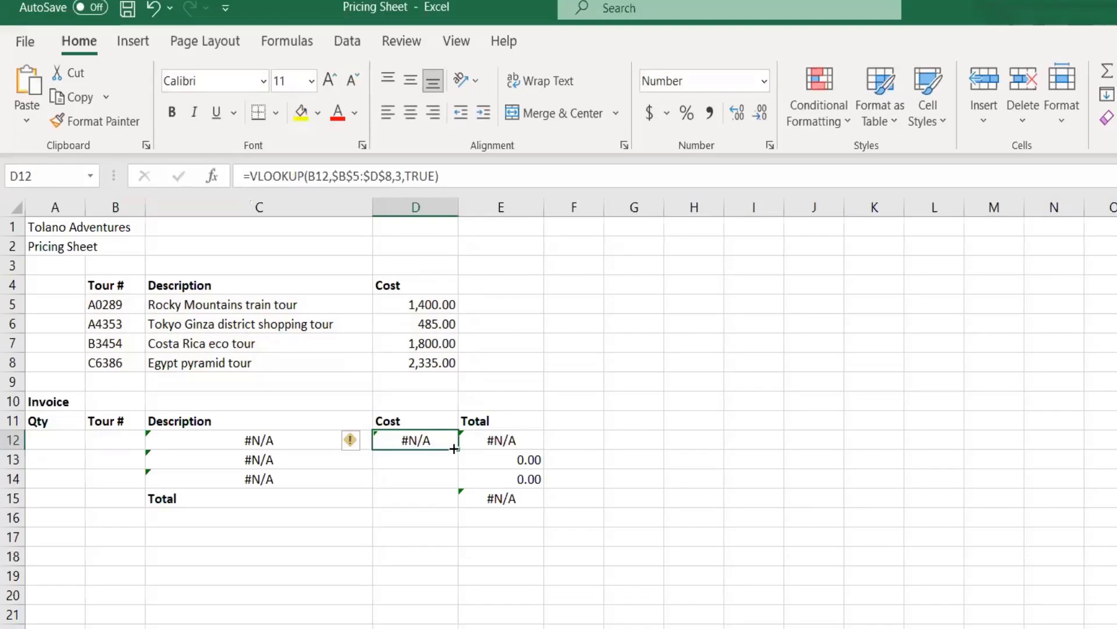
left_click_drag(458, 449, 460, 491)
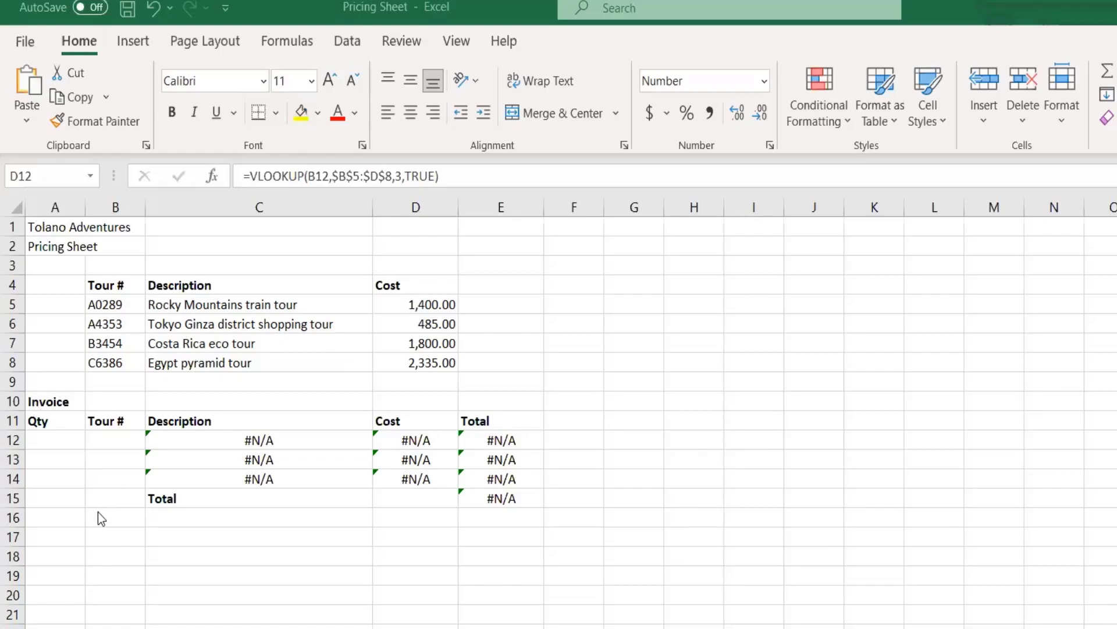
Enter the invoice quantities 3, 4 and 2 in cells A12 to A14.
left_click(51, 440)
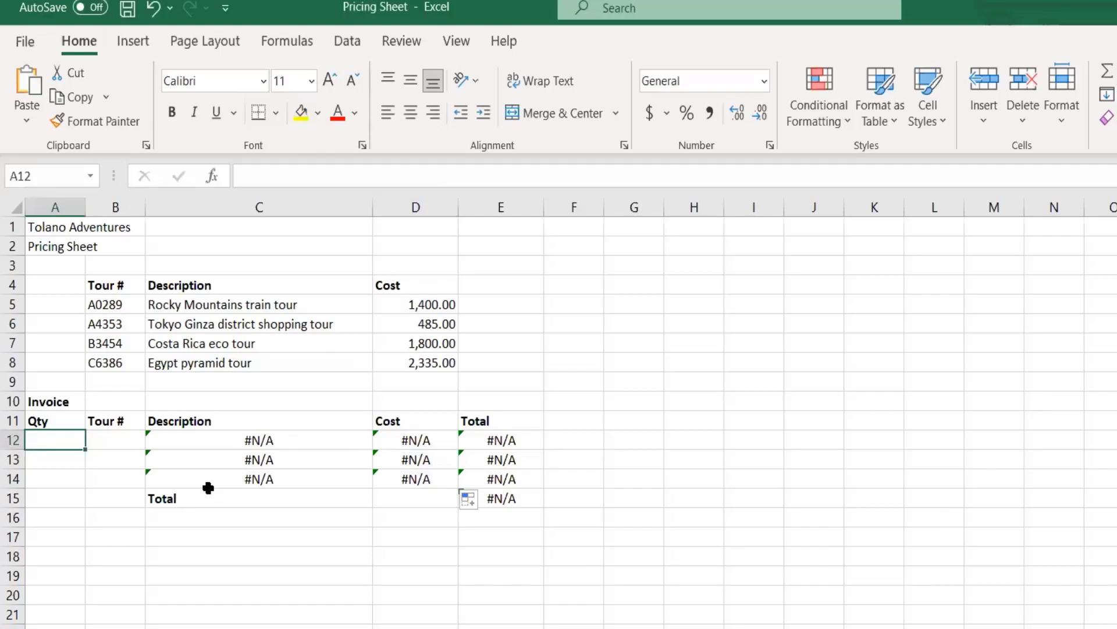
type("3")
key("Return")
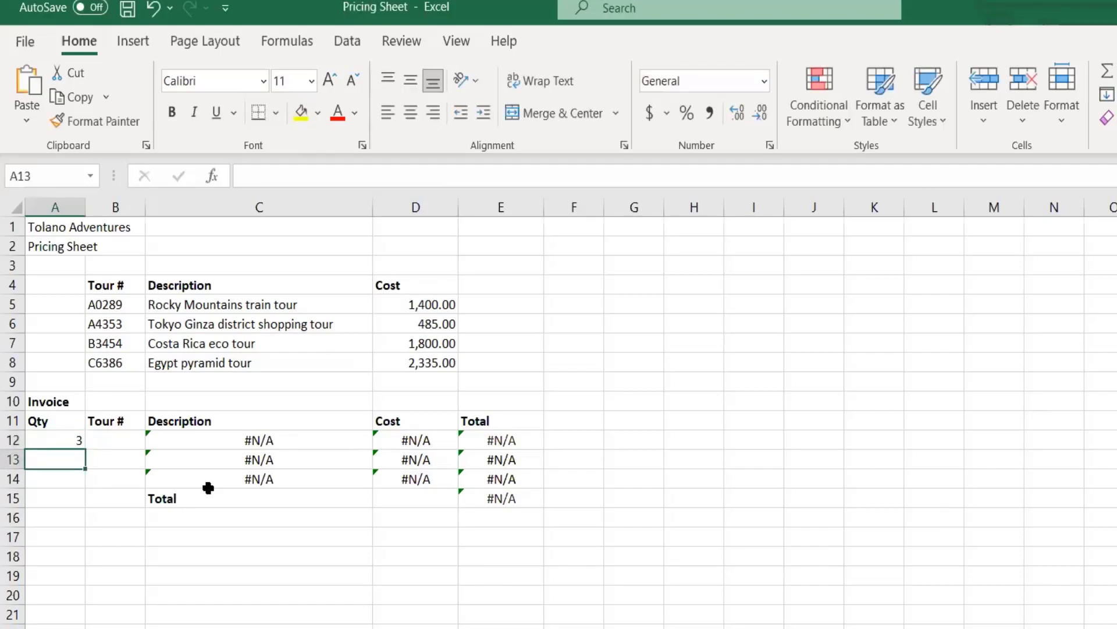
type("4")
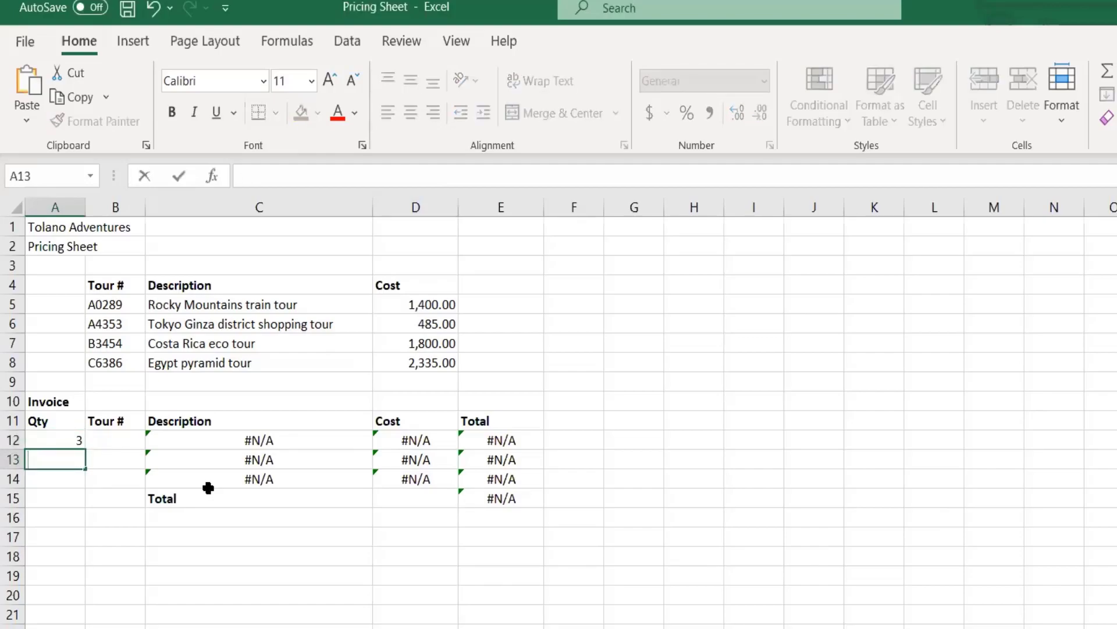
key("Return")
type("2")
key("Return")
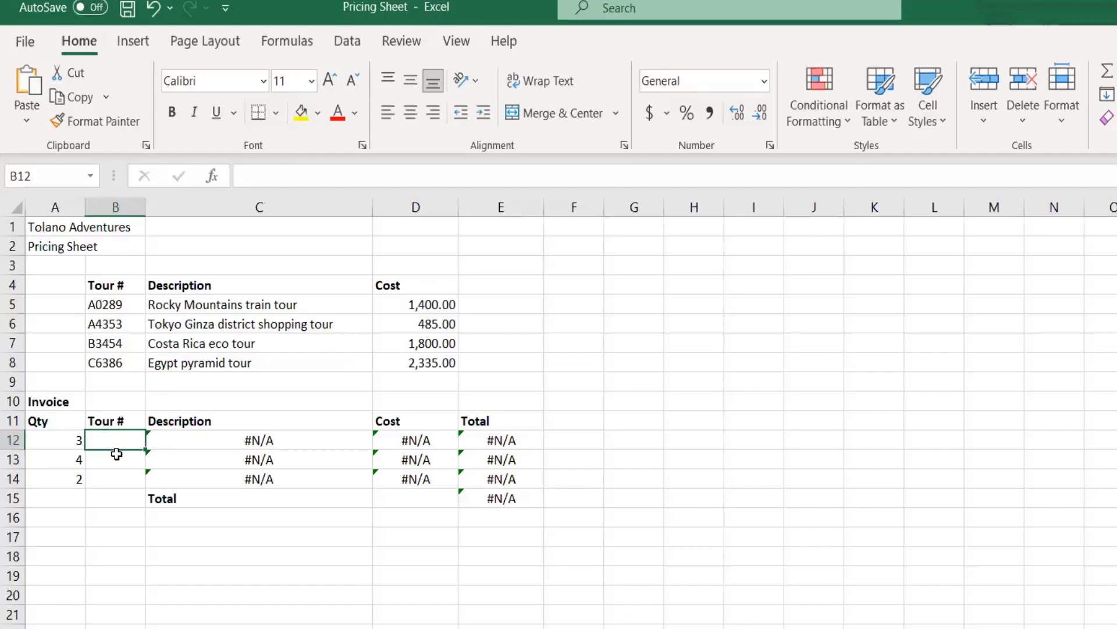
Enter tour number A0289 in B12 and b3454 in B13 of the invoice.
type("A")
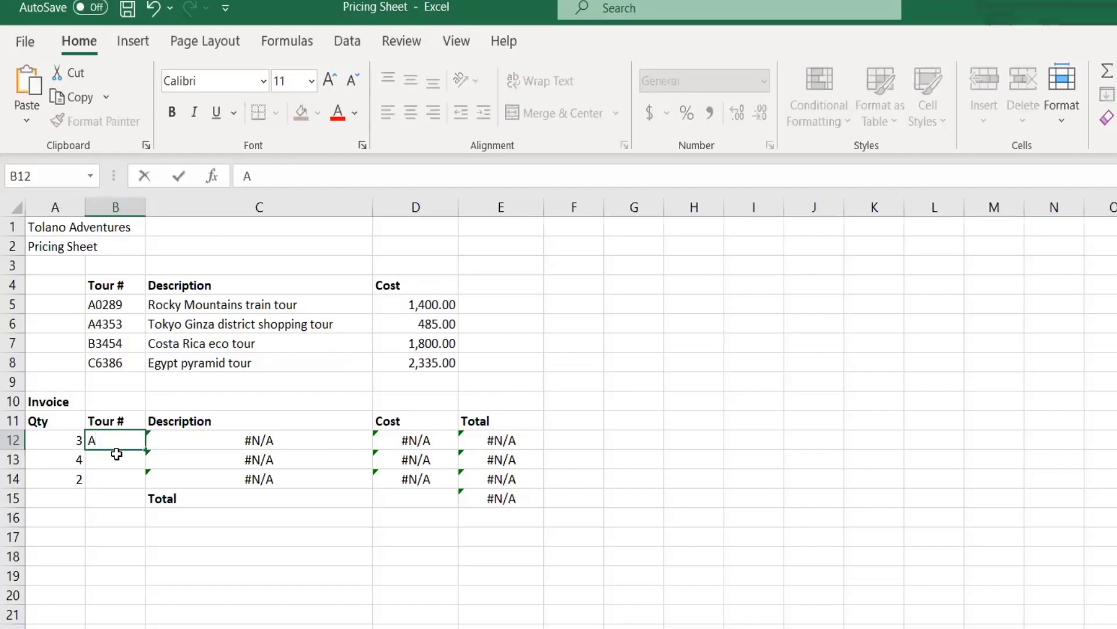
type("0289")
key("Return")
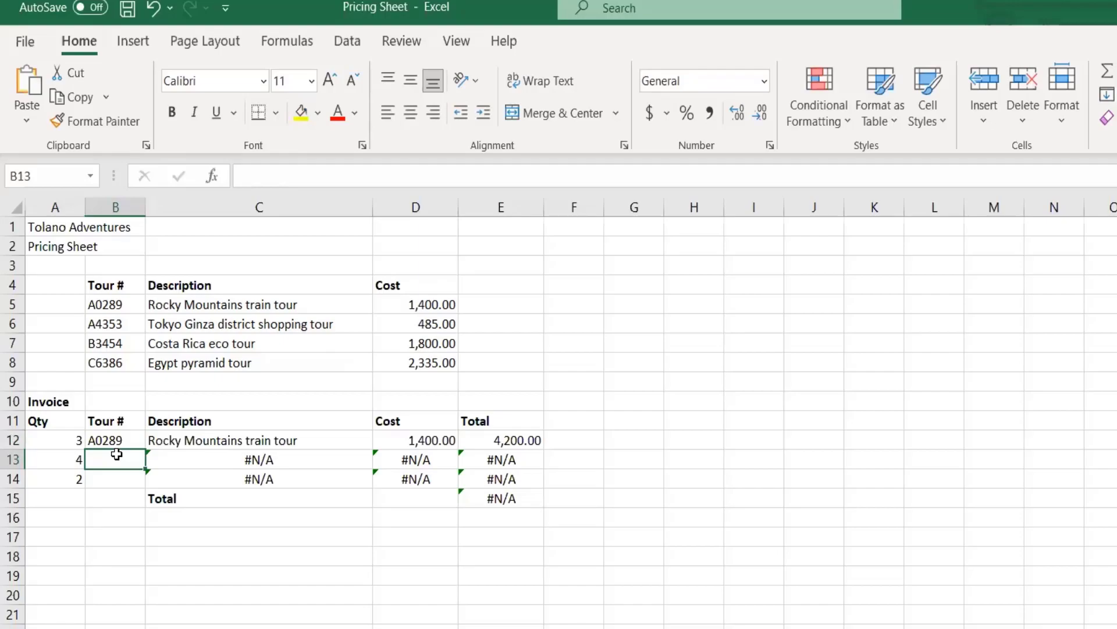
type("b")
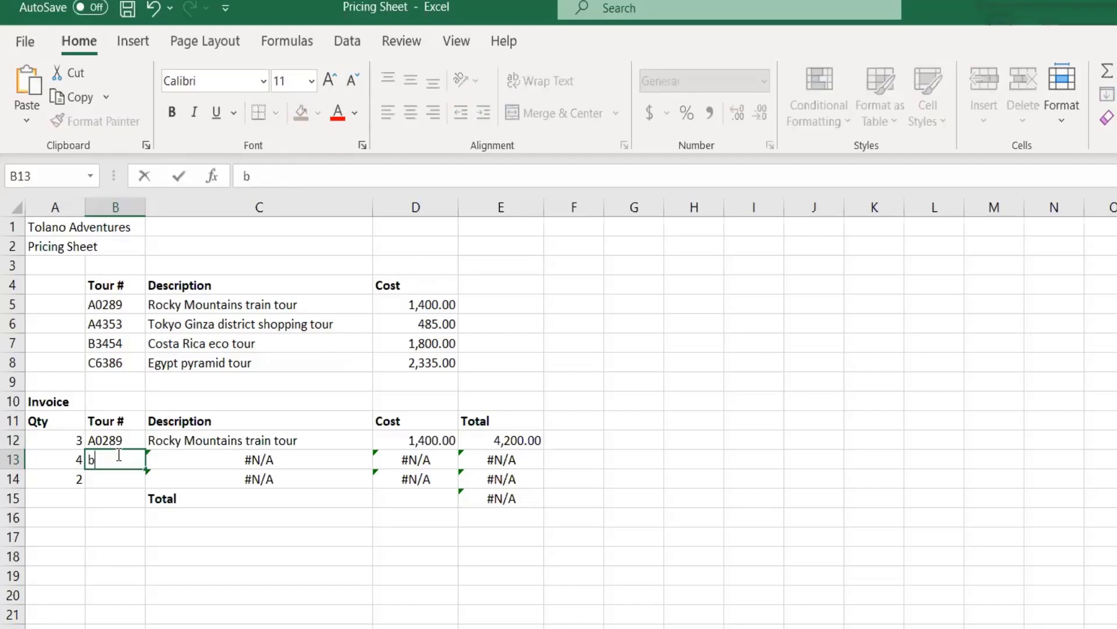
type("3454")
key("Return")
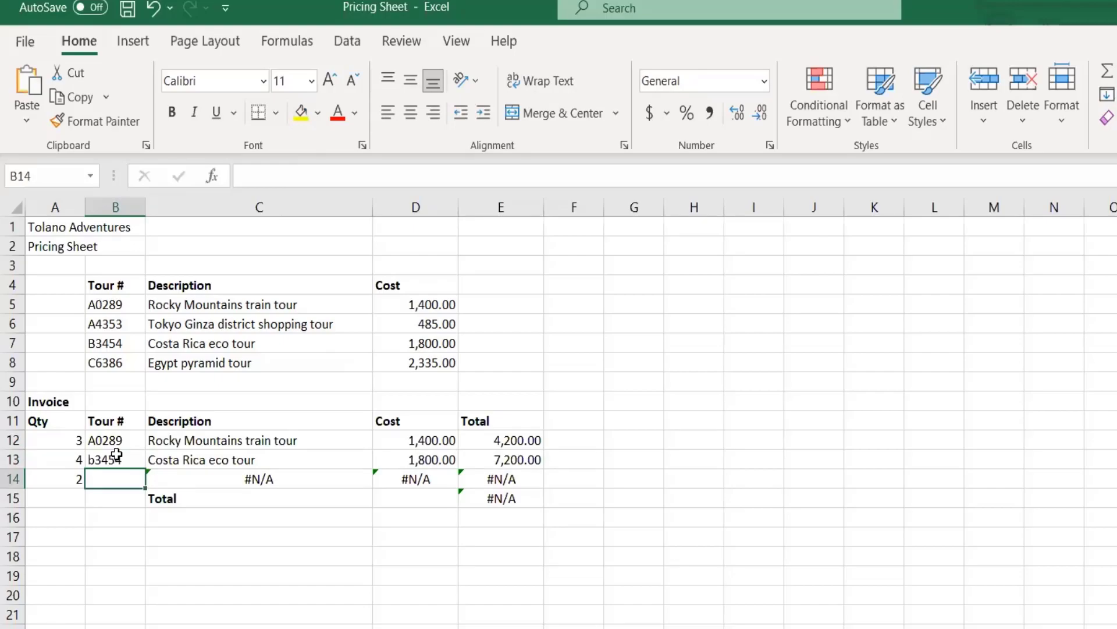
Enter tour number a43530 in cell B14 of the invoice.
type("a435")
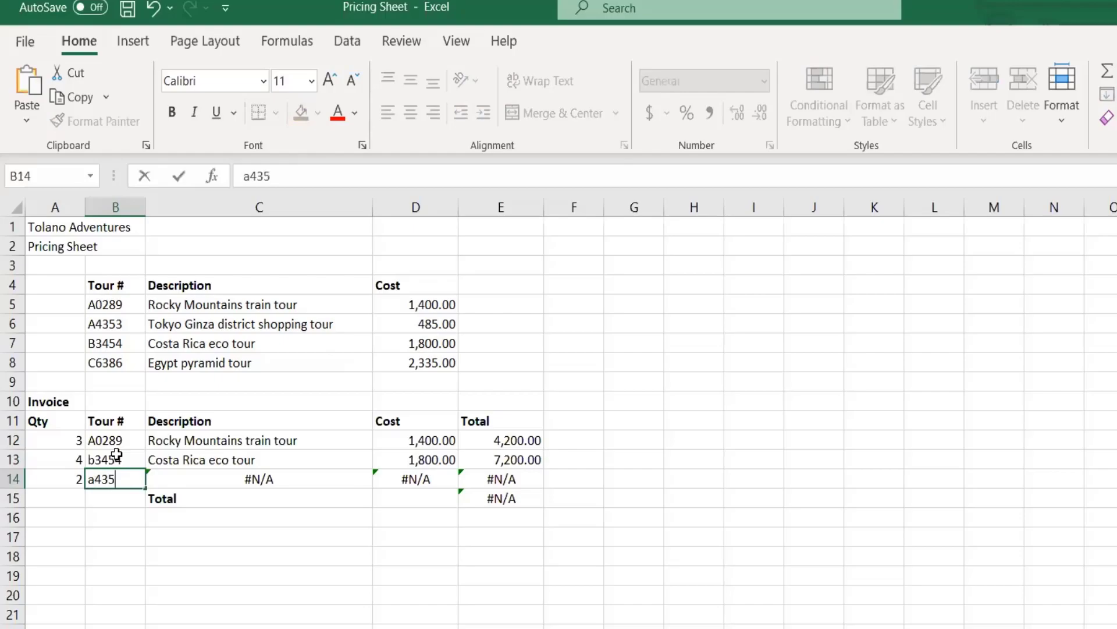
type("30")
key("Return")
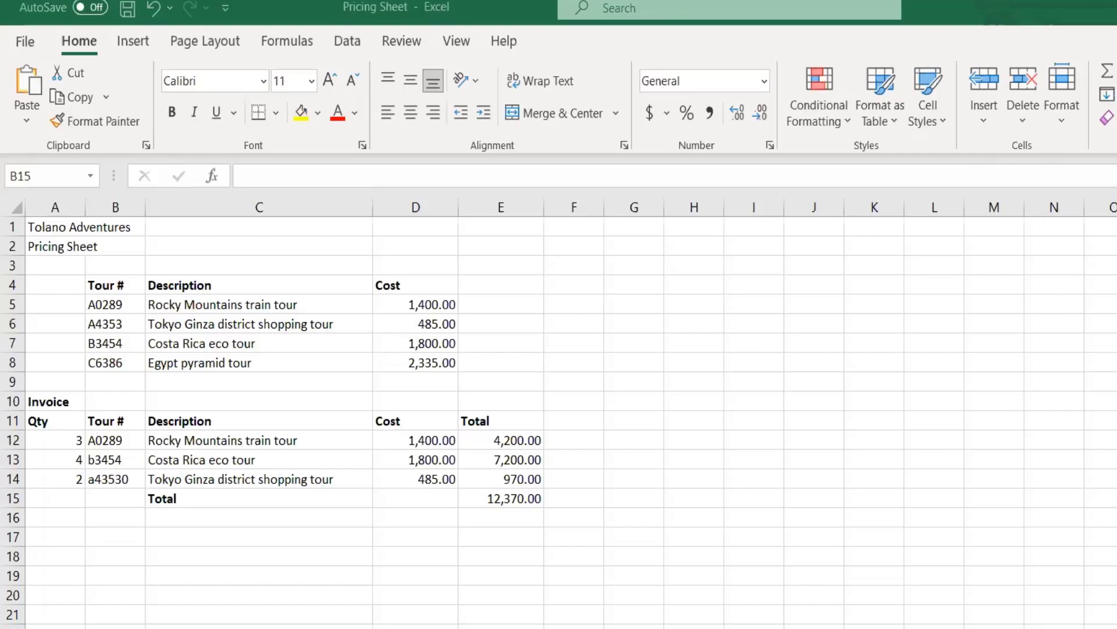
Compare the tour number in B14 with the tour numbers and descriptions in the price list above to examine the approximate match.
left_click(100, 474)
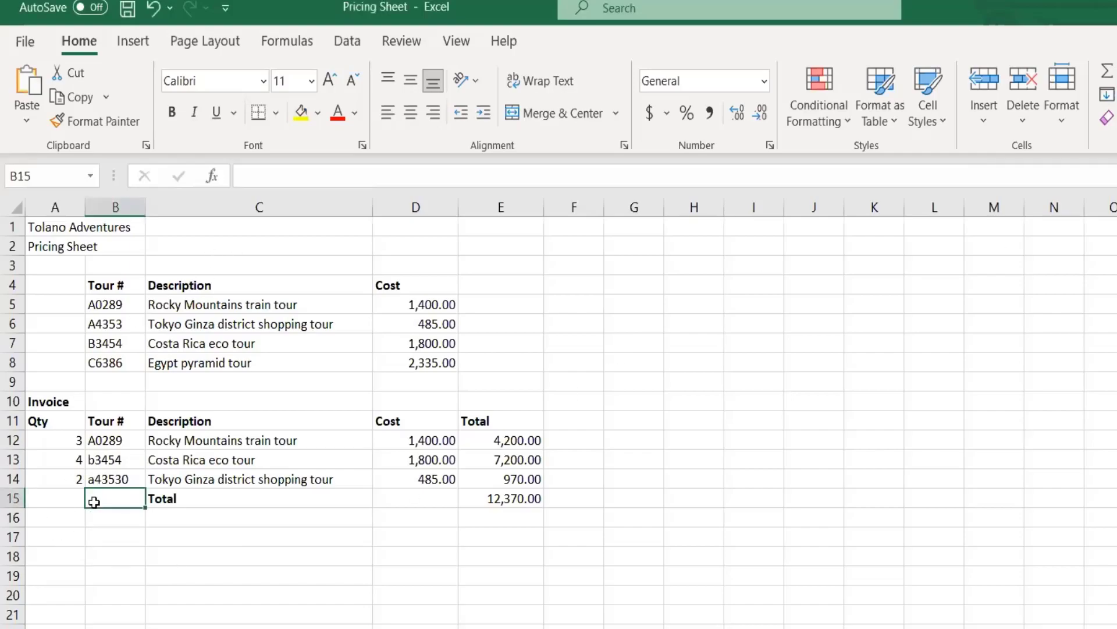
left_click(99, 478)
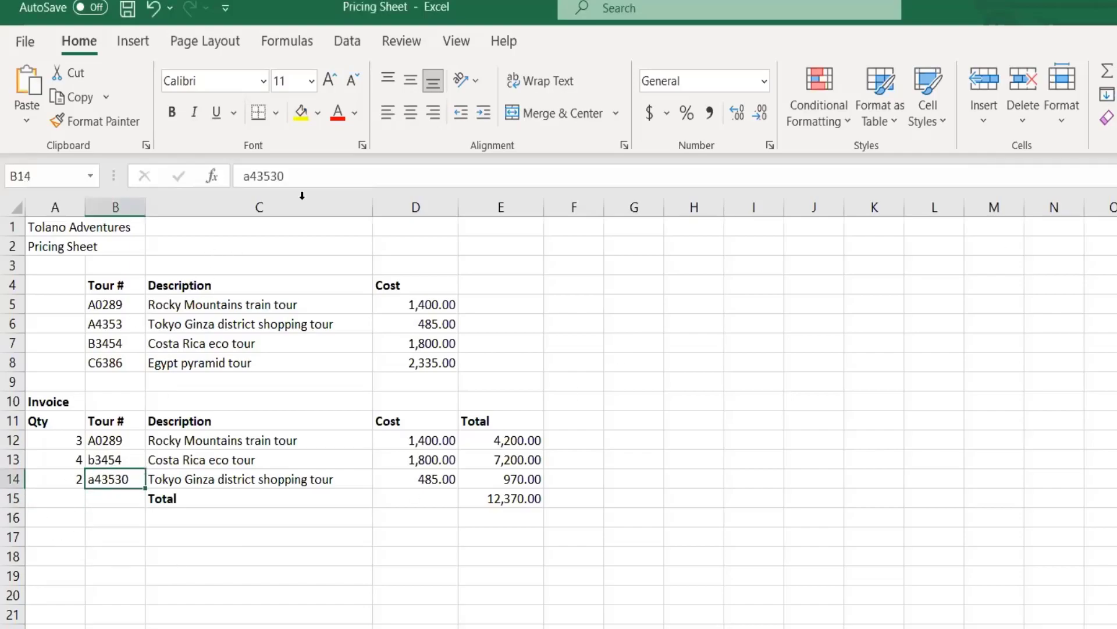
left_click(272, 176)
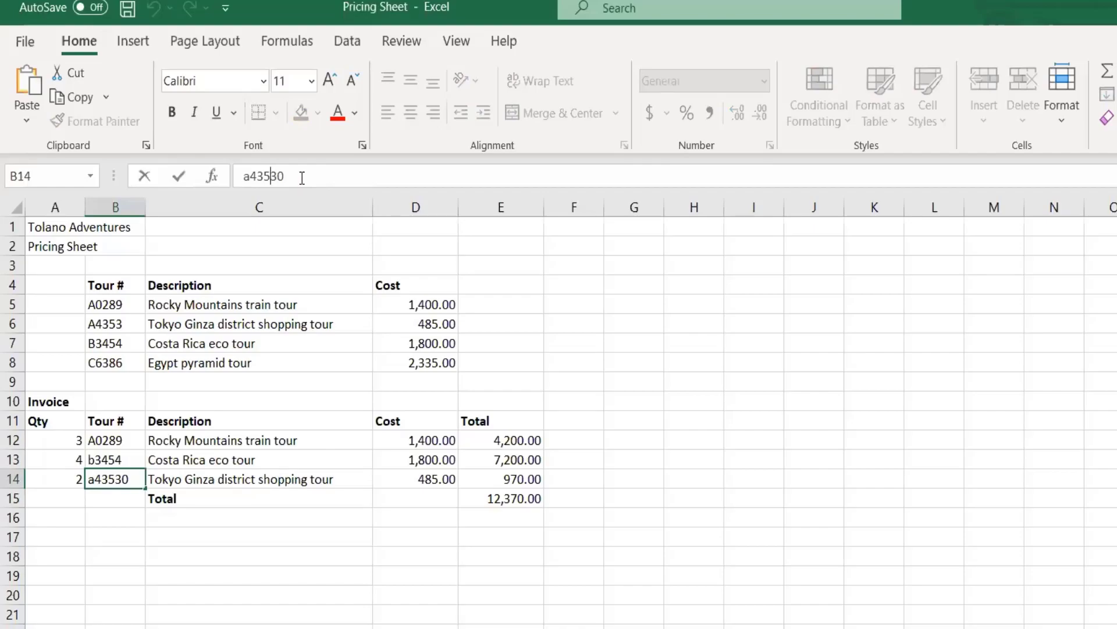
key("Return")
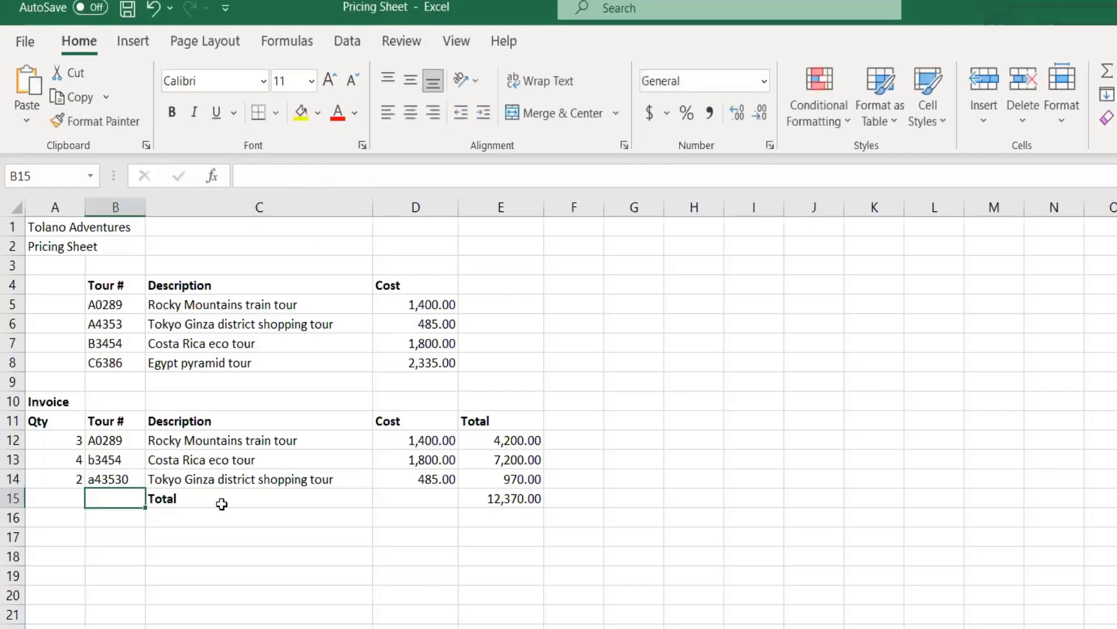
left_click(129, 474)
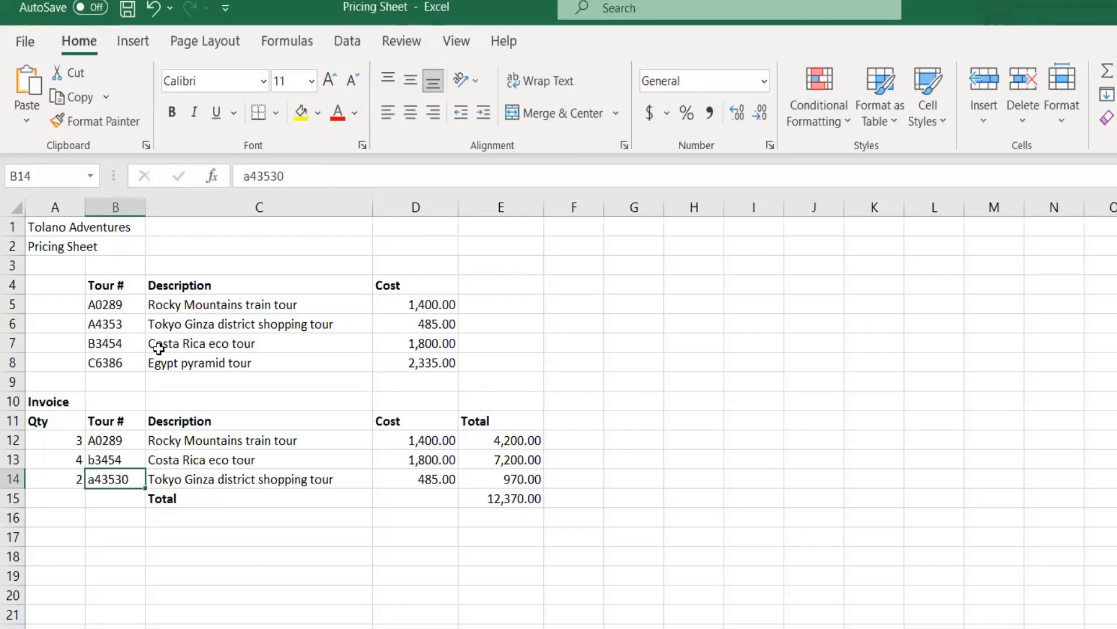
left_click(98, 305)
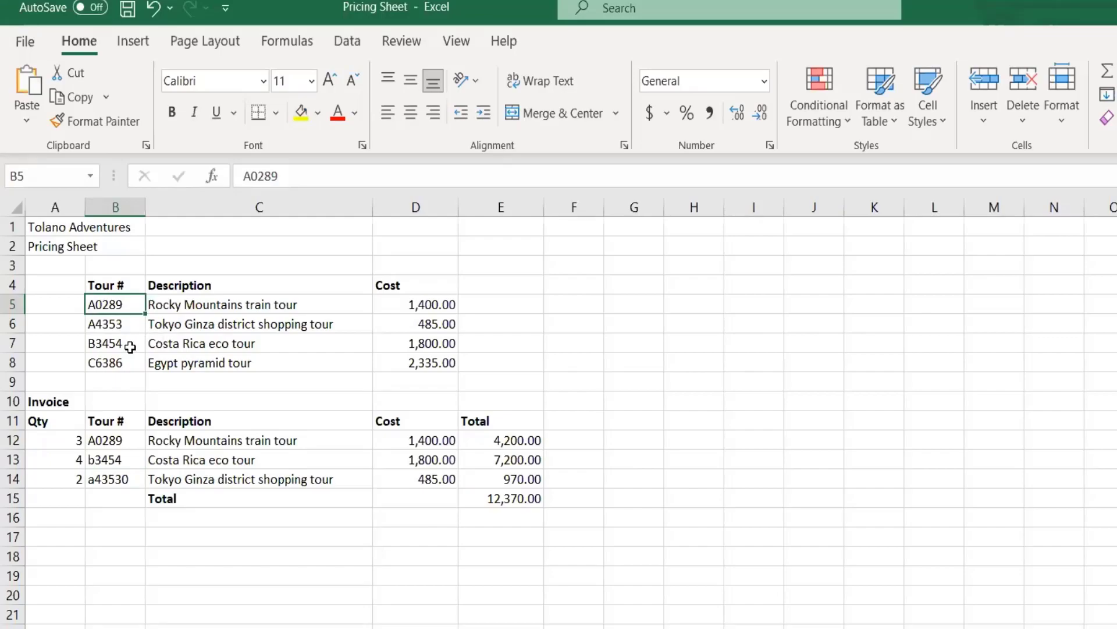
left_click(124, 324)
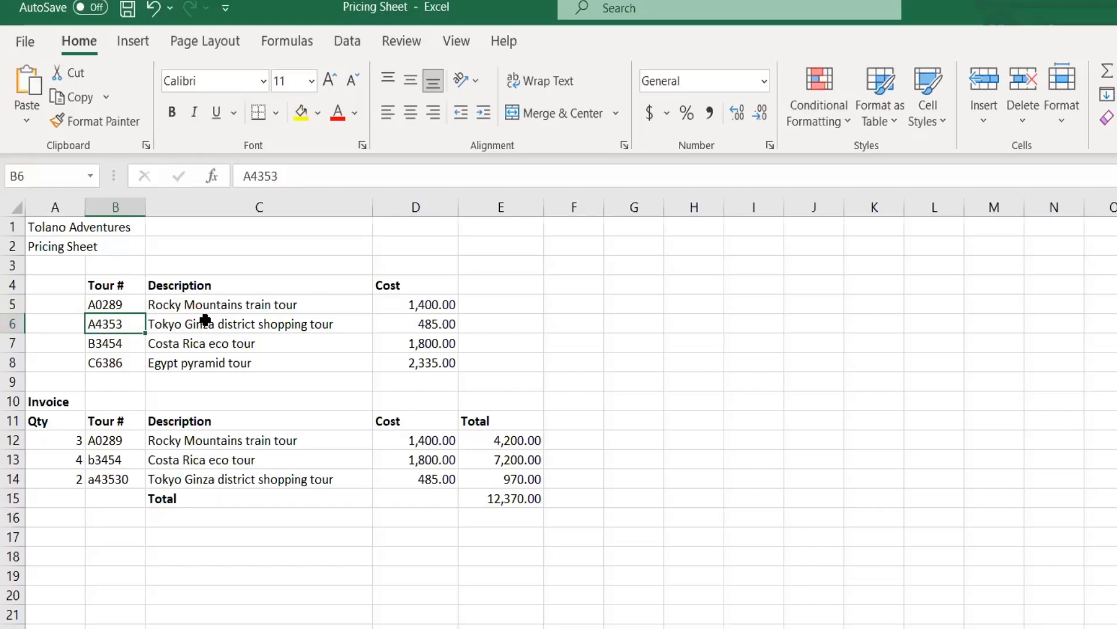
left_click_drag(205, 321, 199, 371)
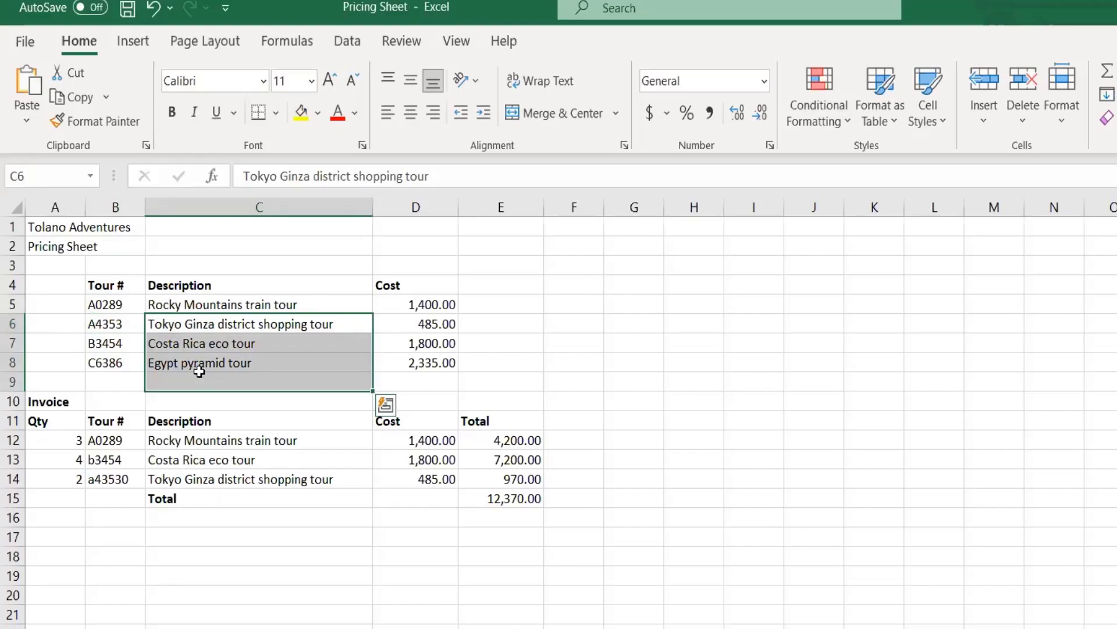
left_click(97, 474)
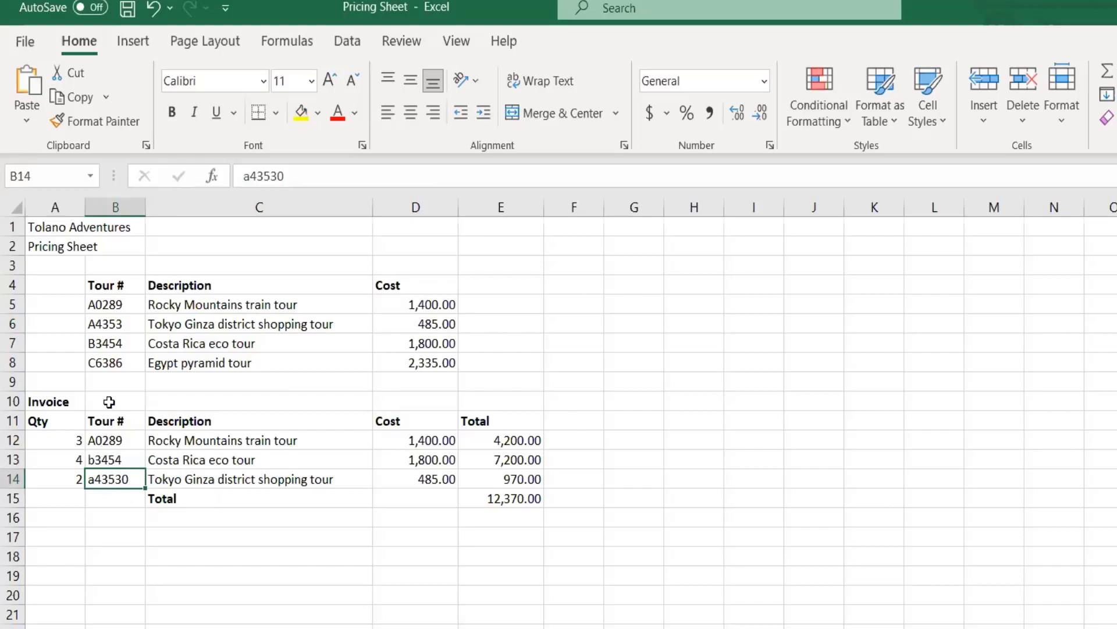
left_click(118, 301)
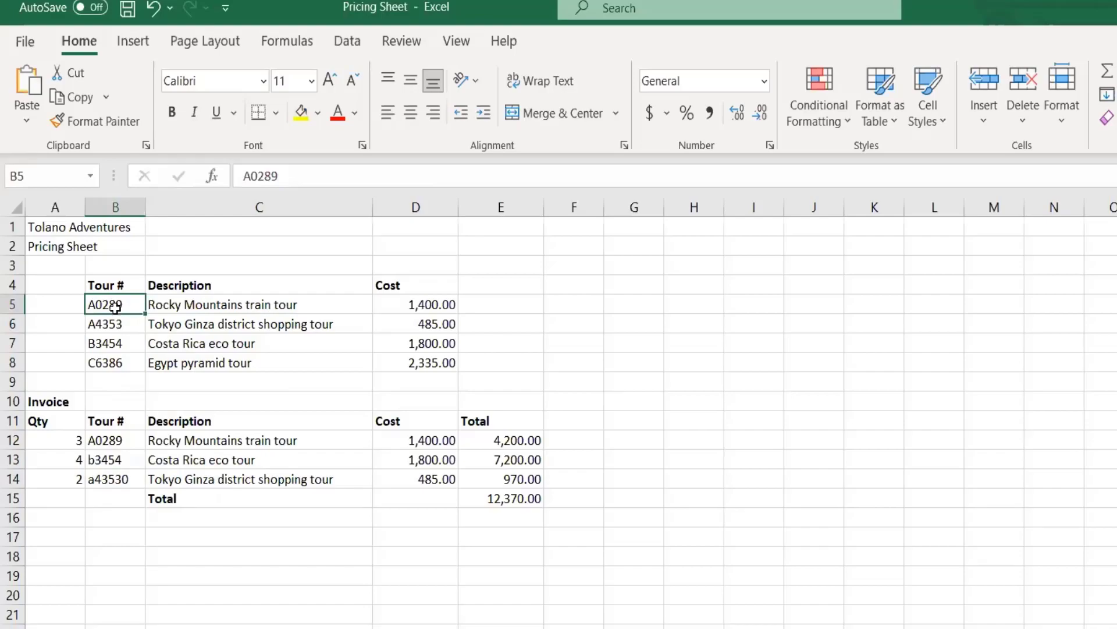
left_click(119, 325)
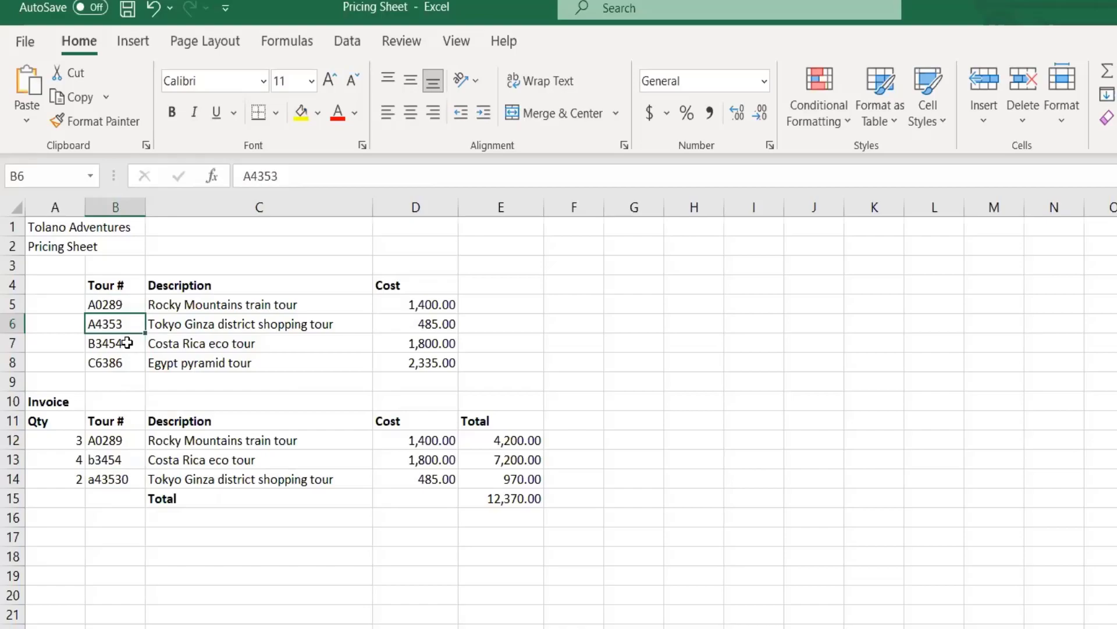
left_click(127, 342)
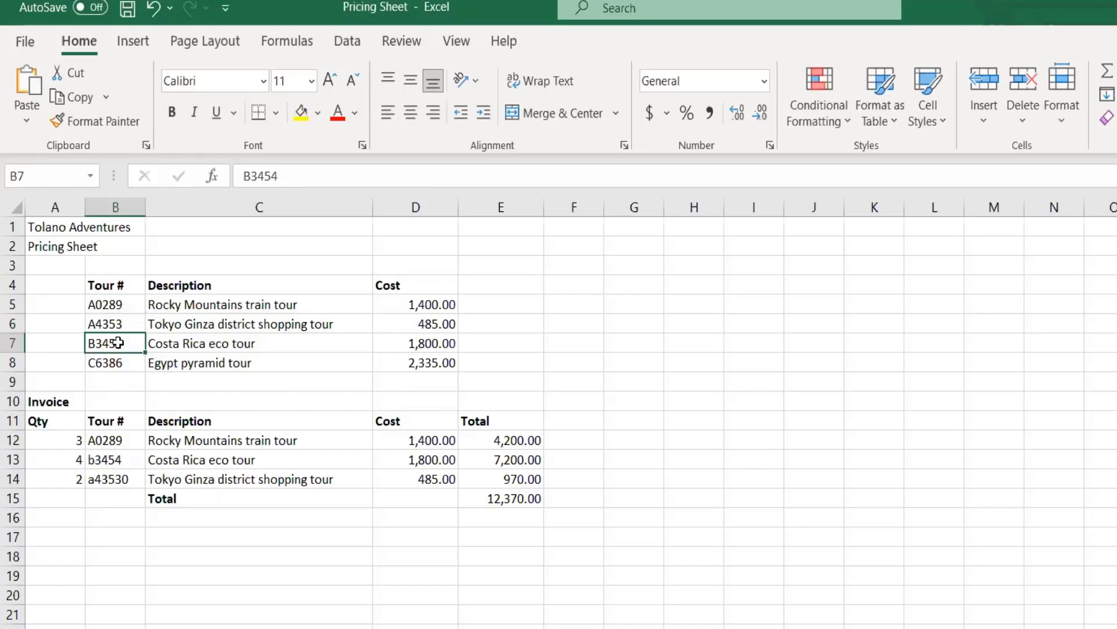
left_click(110, 322)
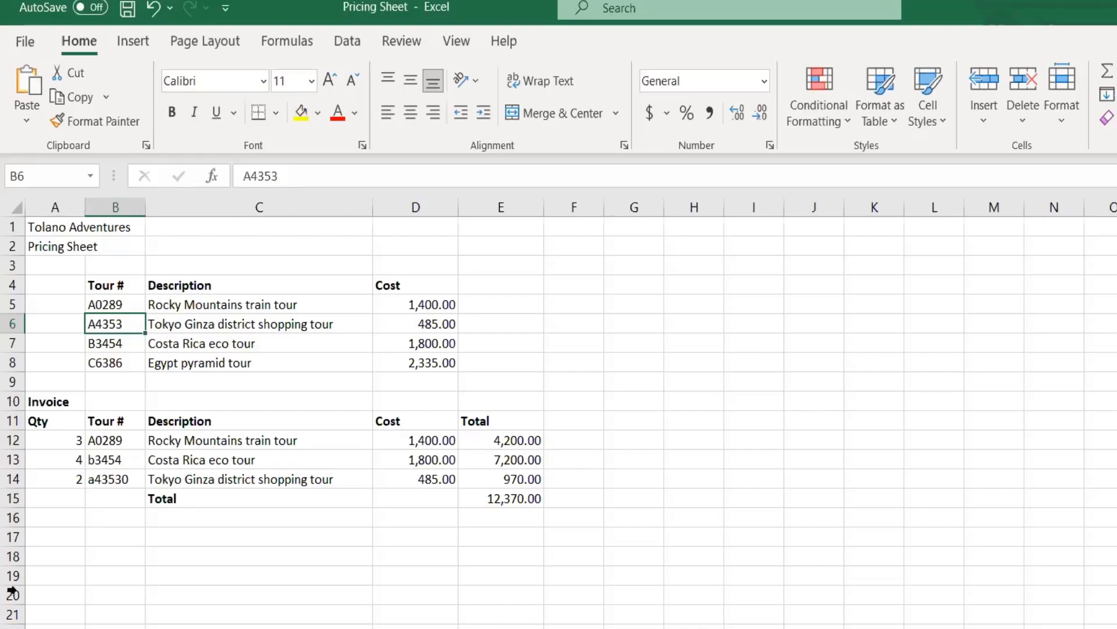
Enter the formula =NOW() in cell G3 and =TODAY() in cell G4.
left_click(615, 267)
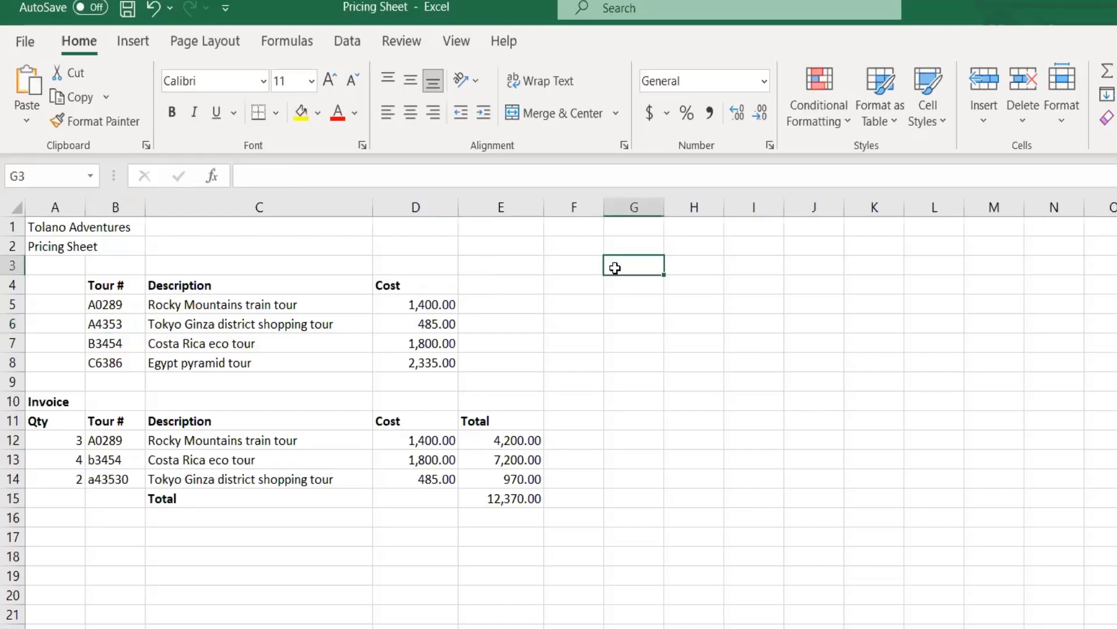
type("=")
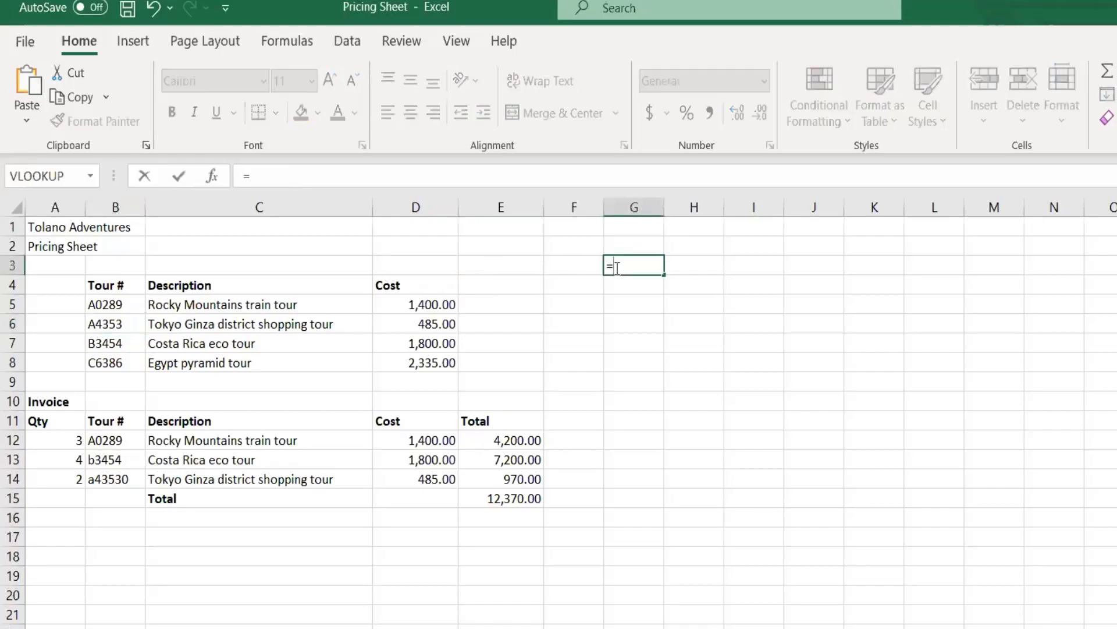
type("now()")
left_click(608, 288)
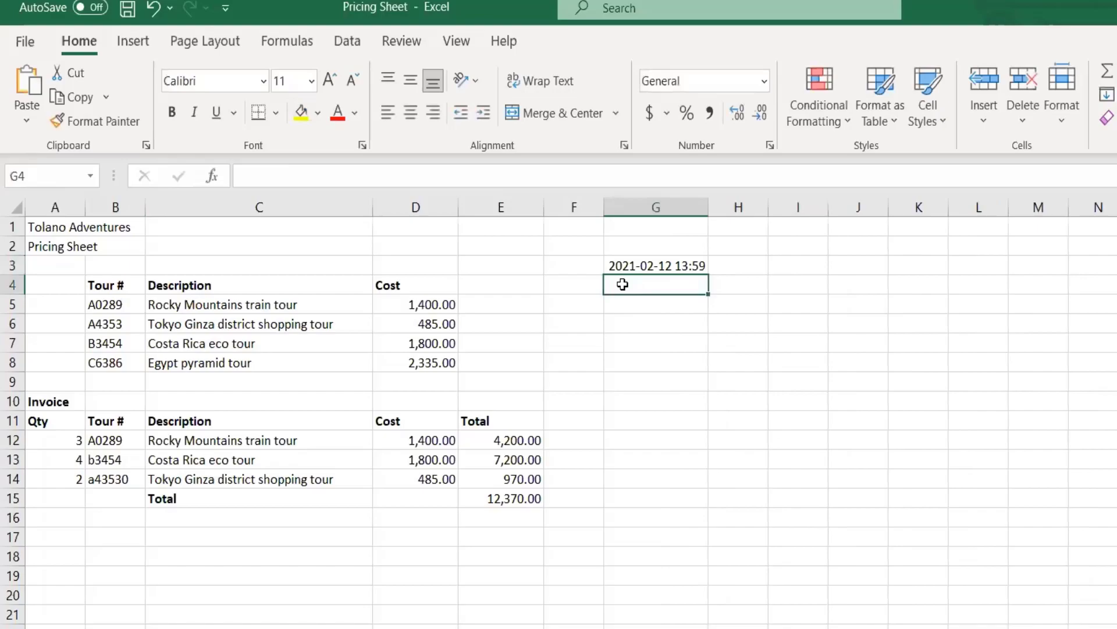
type("=t")
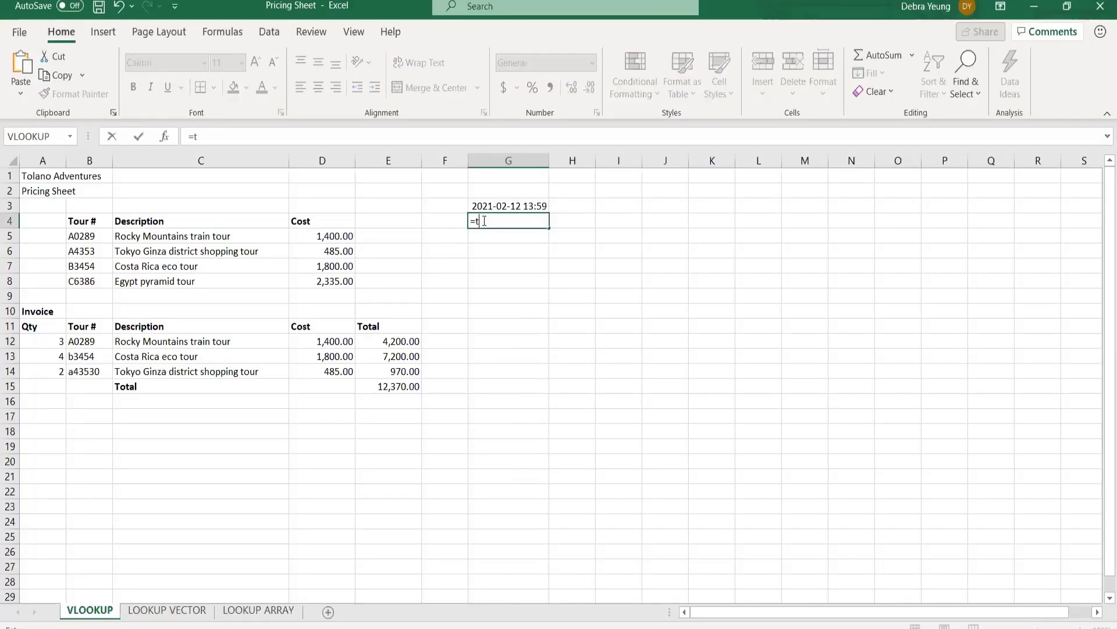
type("oday()")
key("Return")
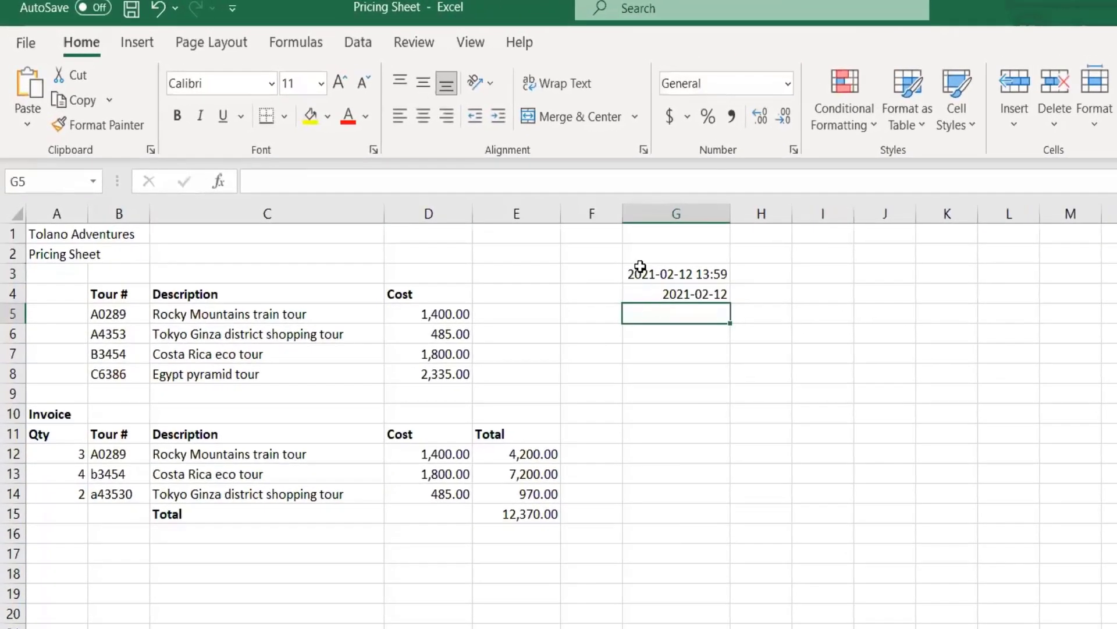
Review the date formulas in G3 and G4 and enter the value 1 in cell G10.
left_click(634, 272)
left_click(638, 288)
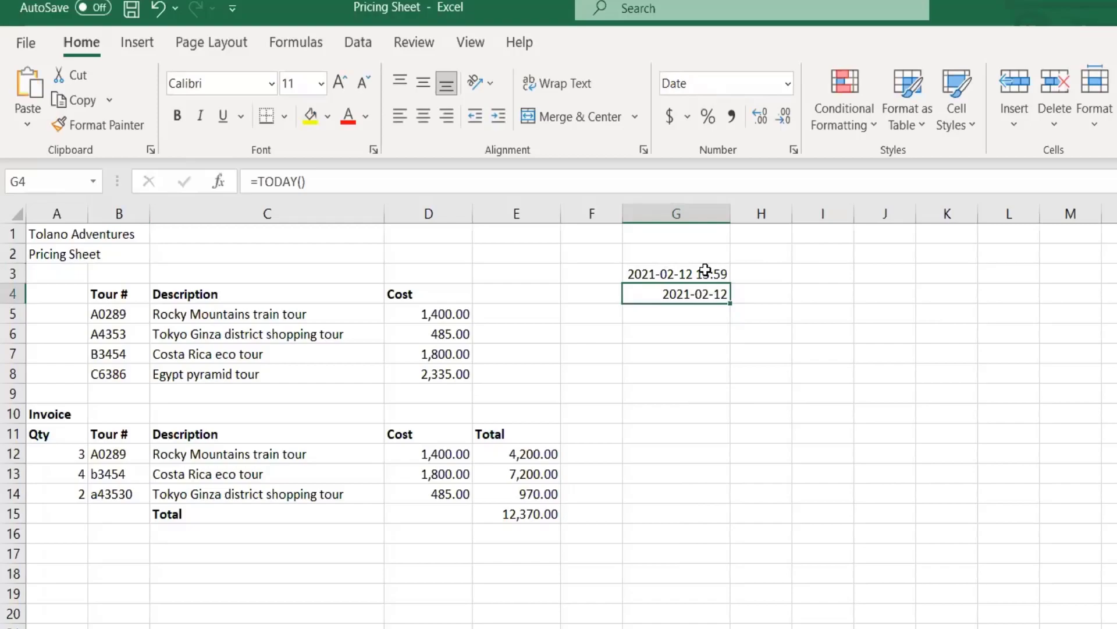
left_click(725, 392)
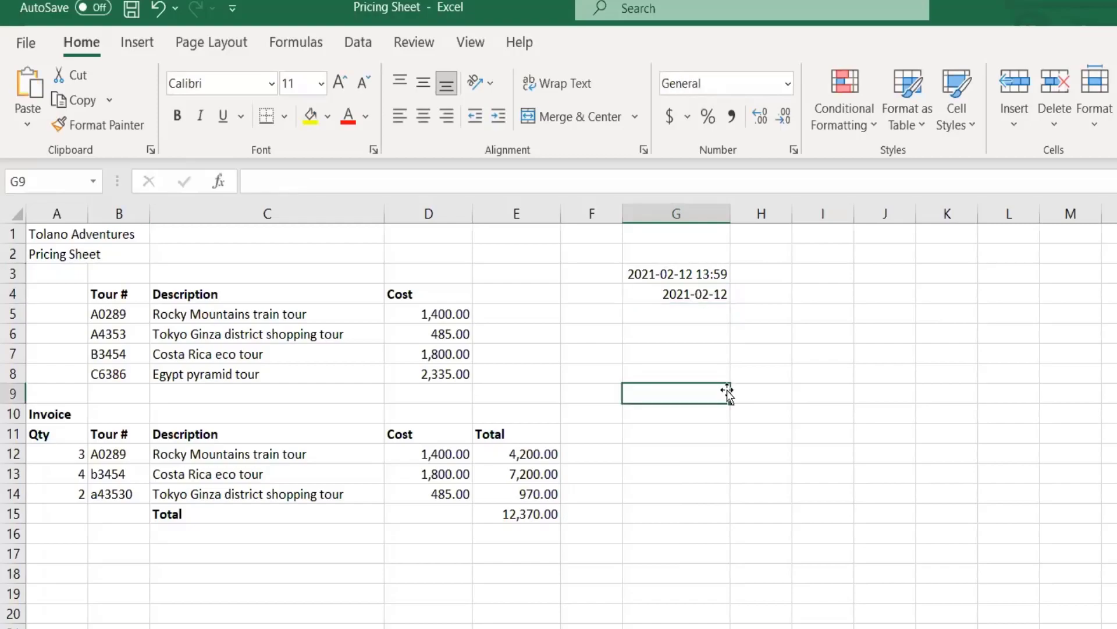
left_click(652, 274)
left_click(673, 395)
key("Down")
type("1")
key("Return")
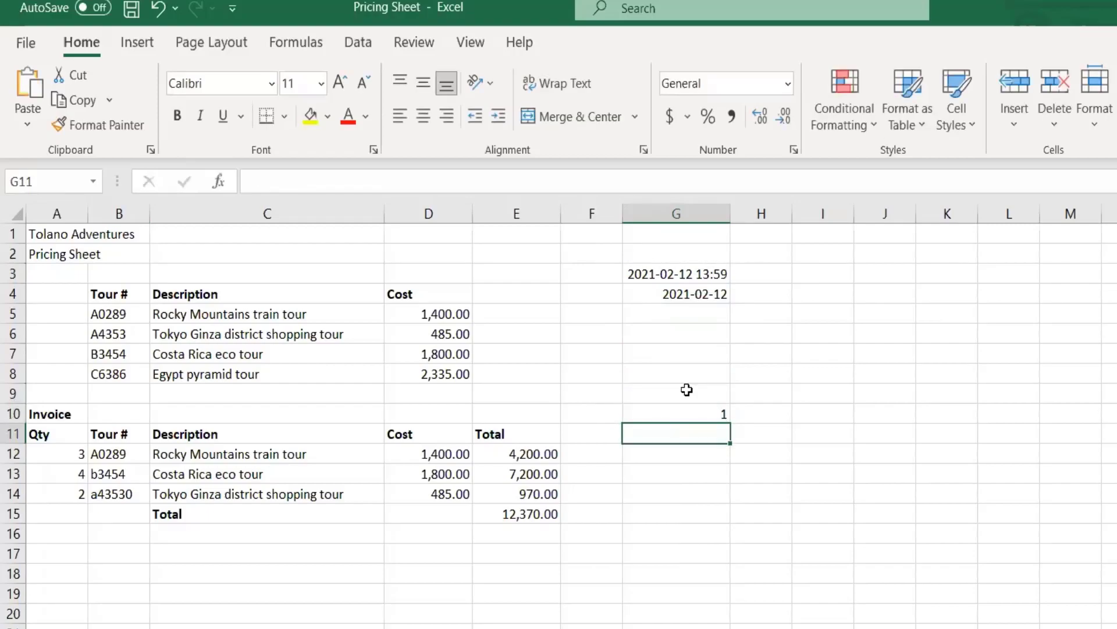
Recheck the NOW and TODAY formulas and enter the value 2 in cell G9 to trigger a recalculation.
left_click(665, 396)
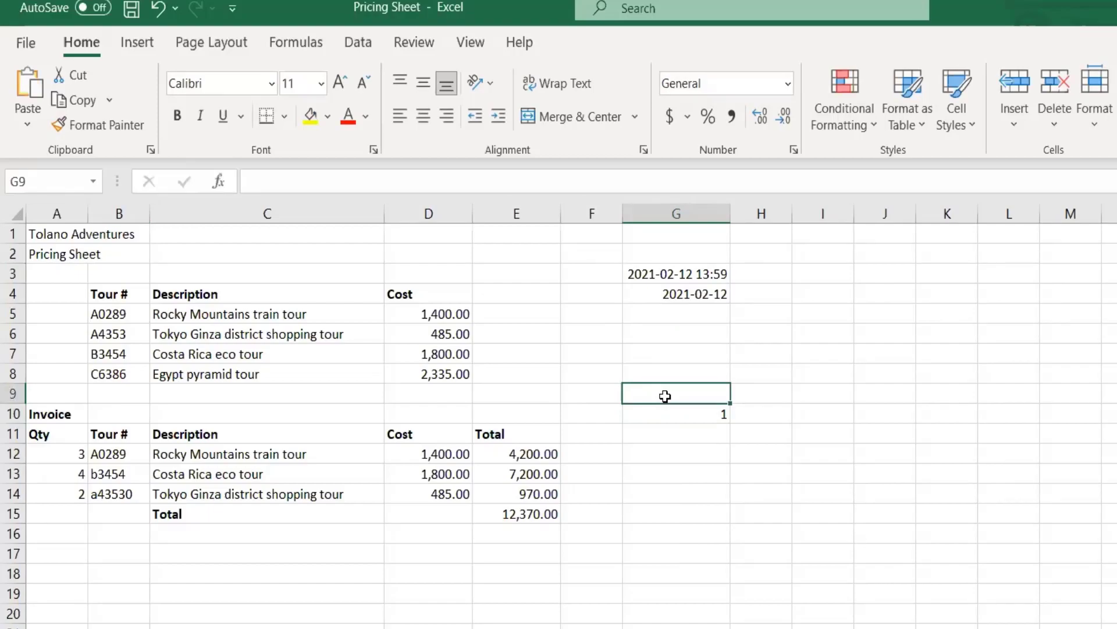
left_click(652, 268)
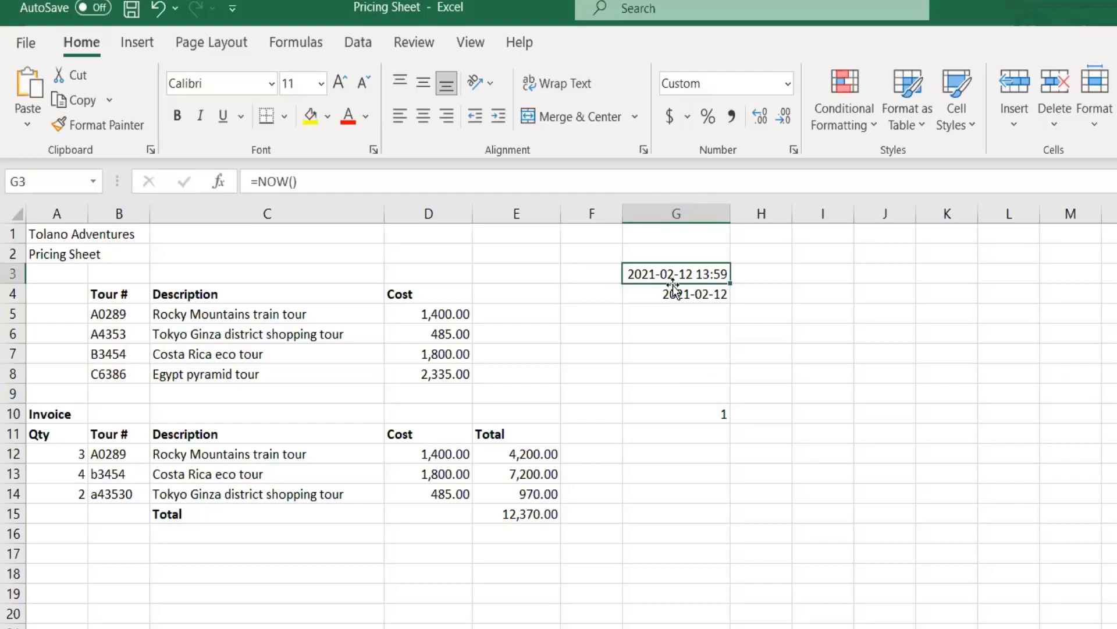
left_click(635, 288)
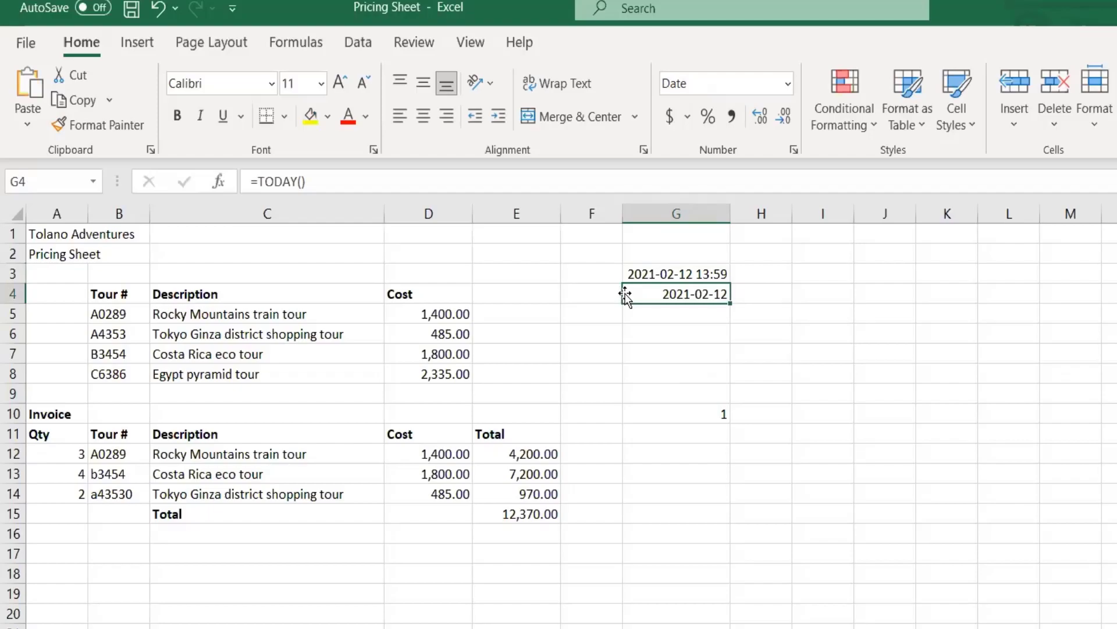
left_click(684, 388)
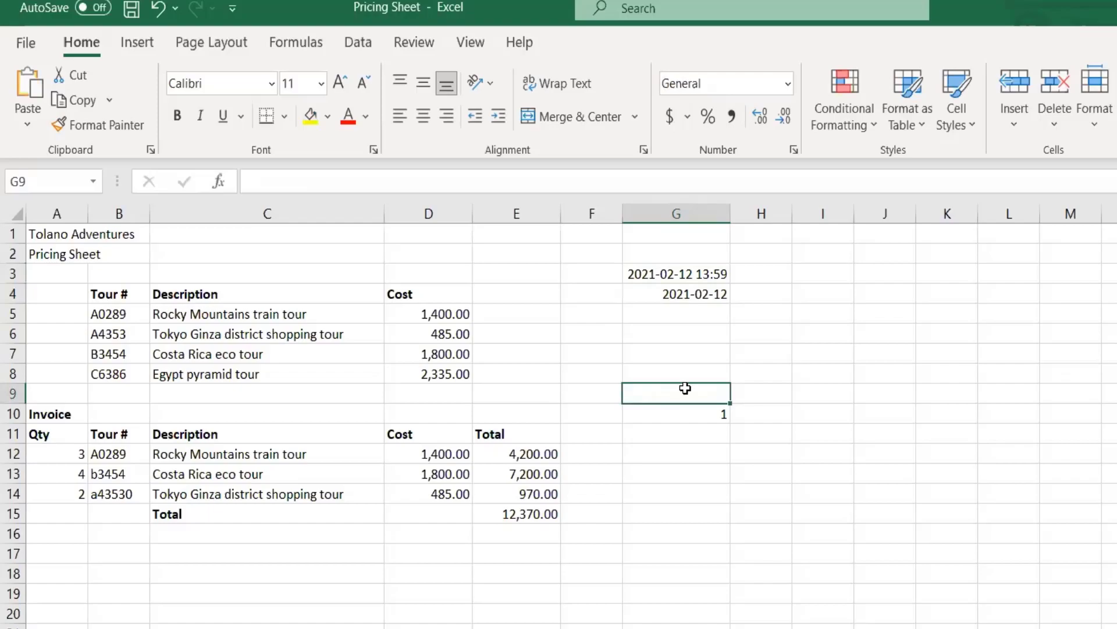
type("2")
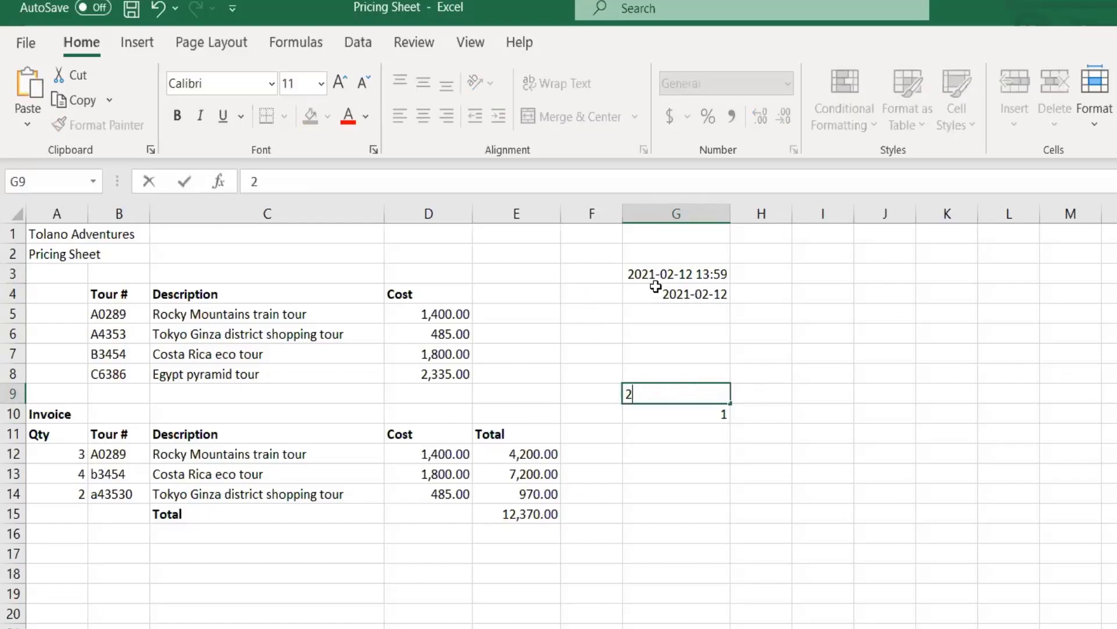
key("Return")
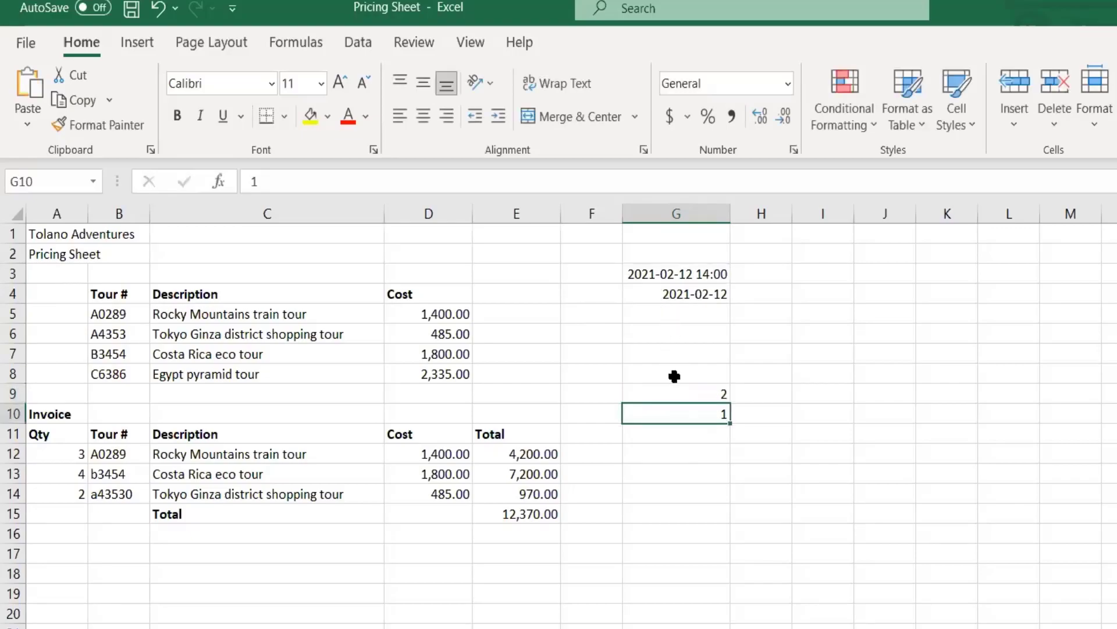
Review the value in G9 and compare the NOW formula in G3 with the TODAY formula in G4.
left_click(679, 396)
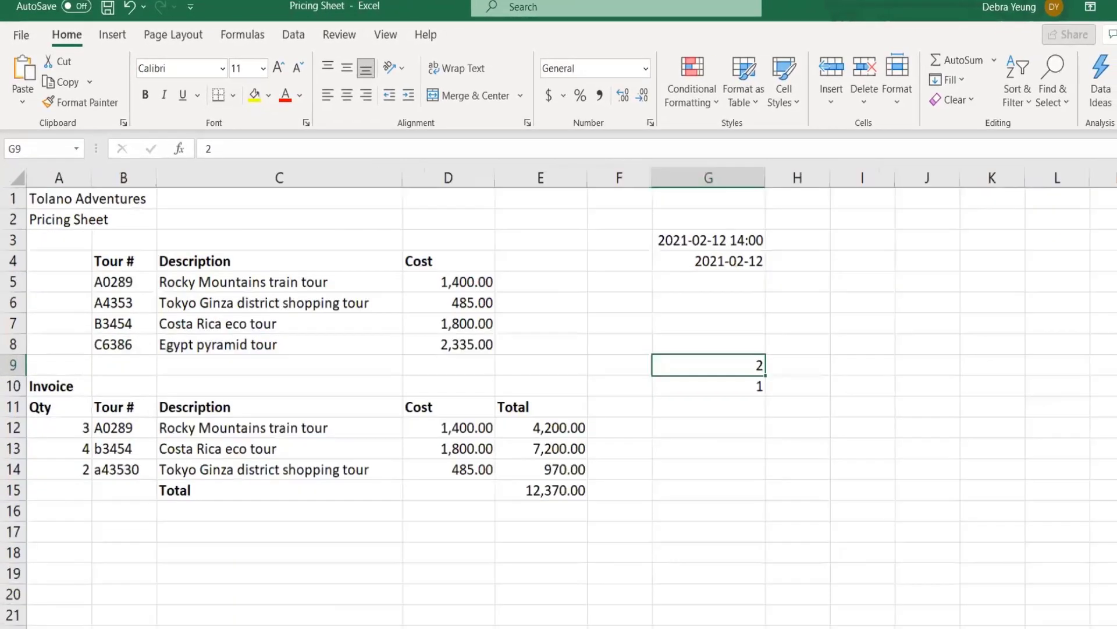
left_click(735, 244)
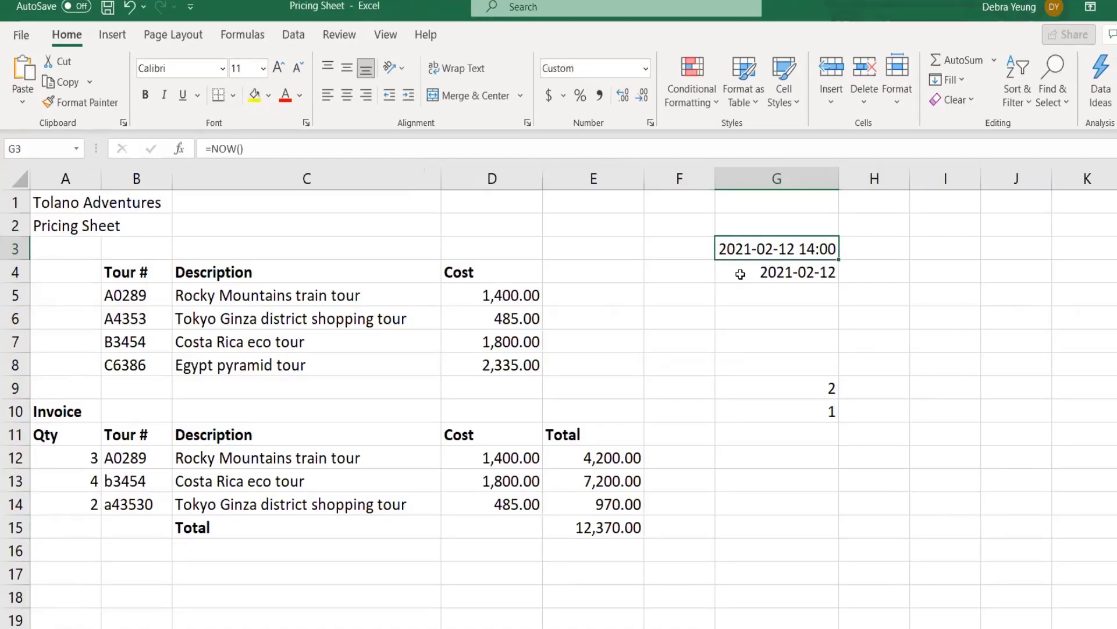
left_click(741, 273)
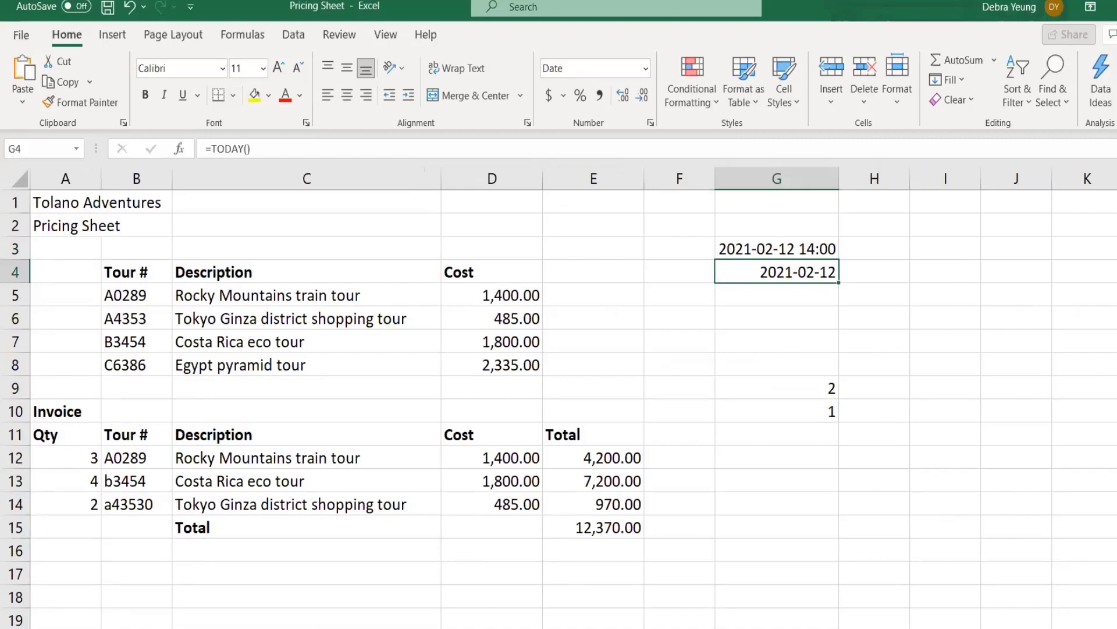
scroll(838, 305, "up", 2, "ctrl")
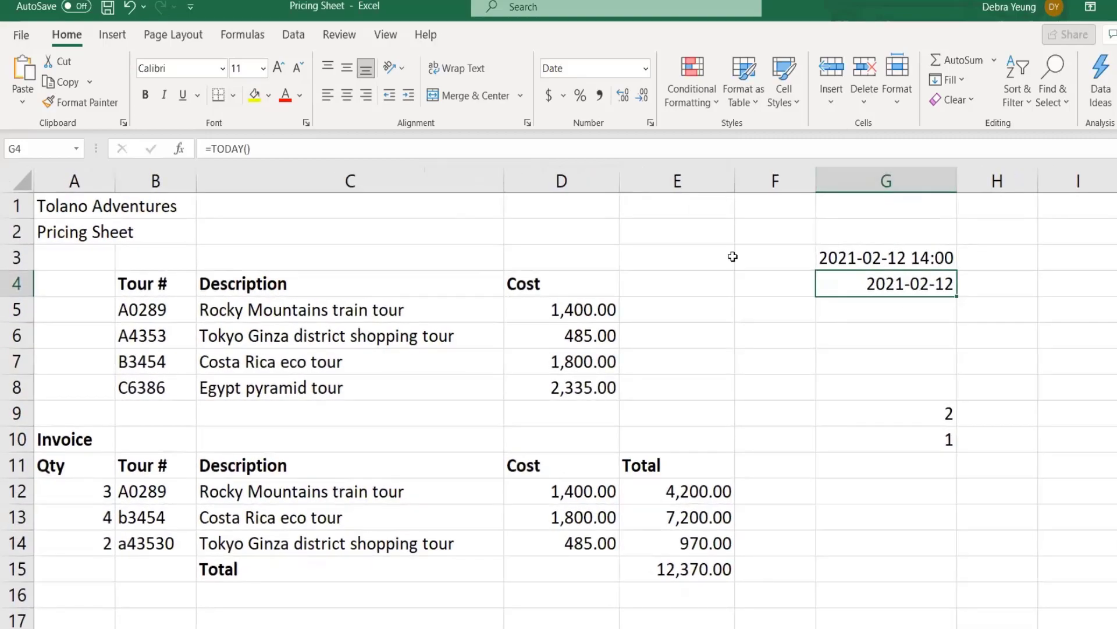
scroll(804, 560, "right", 1)
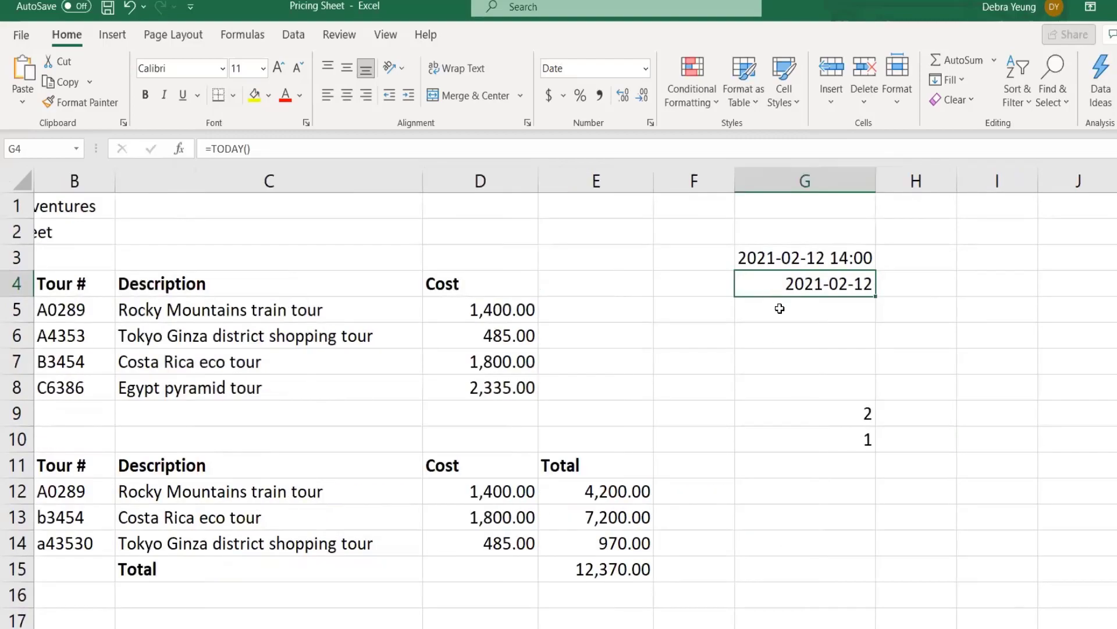
Enter a short first name in lowercase as text in cell G8.
left_click(769, 382)
type("deb")
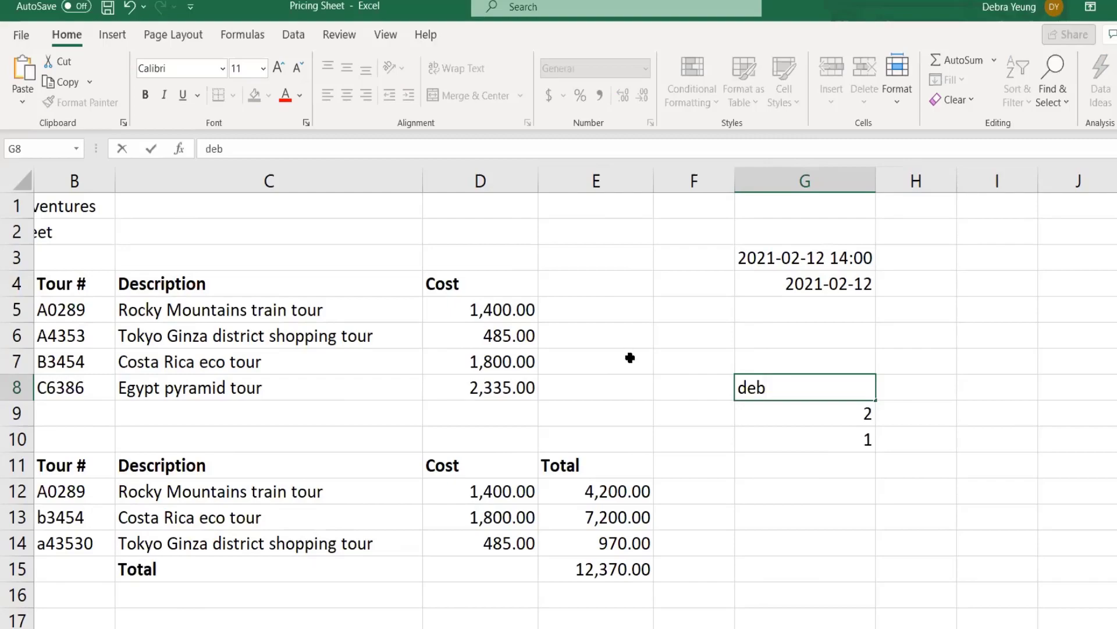
key("Return")
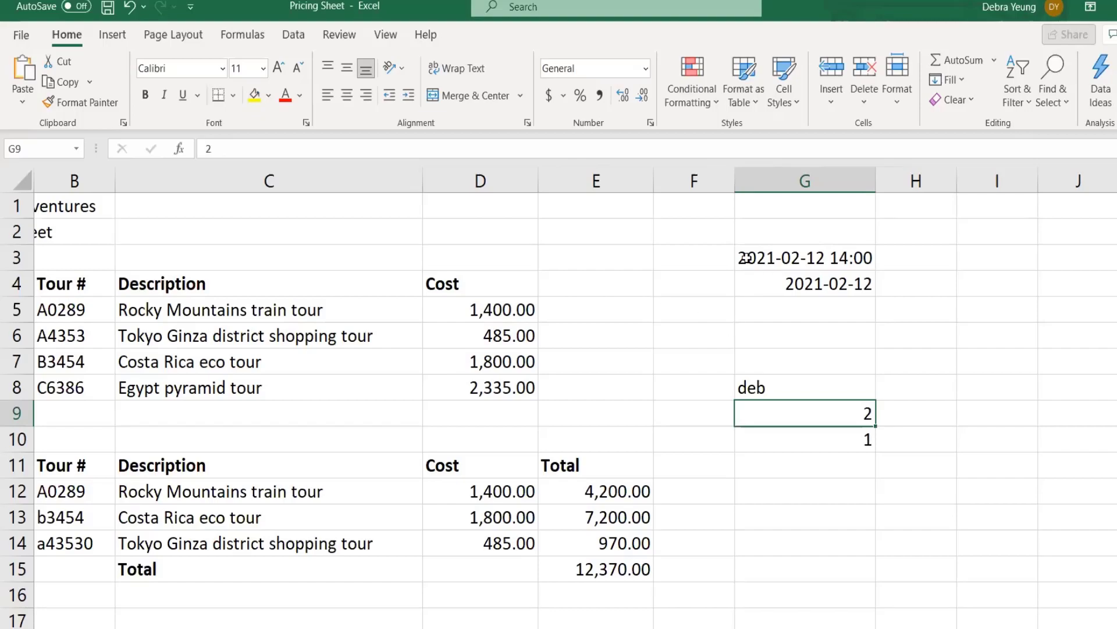
Change the number format of the TODAY cell G4 and the NOW cell G3 to General to reveal their serial numbers.
left_click(747, 258)
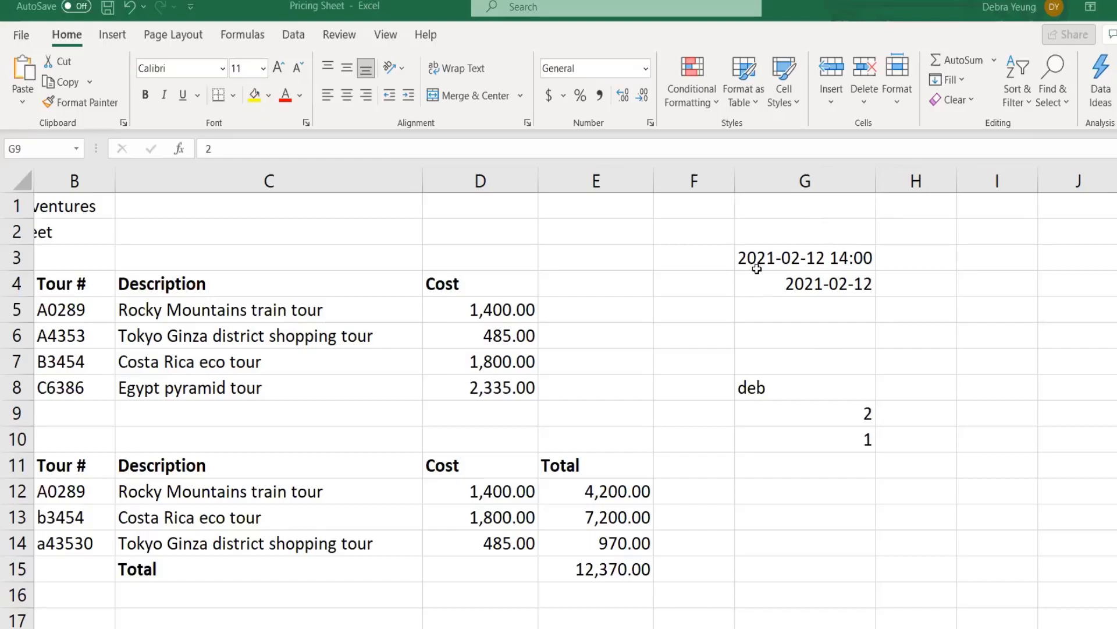
left_click(768, 282)
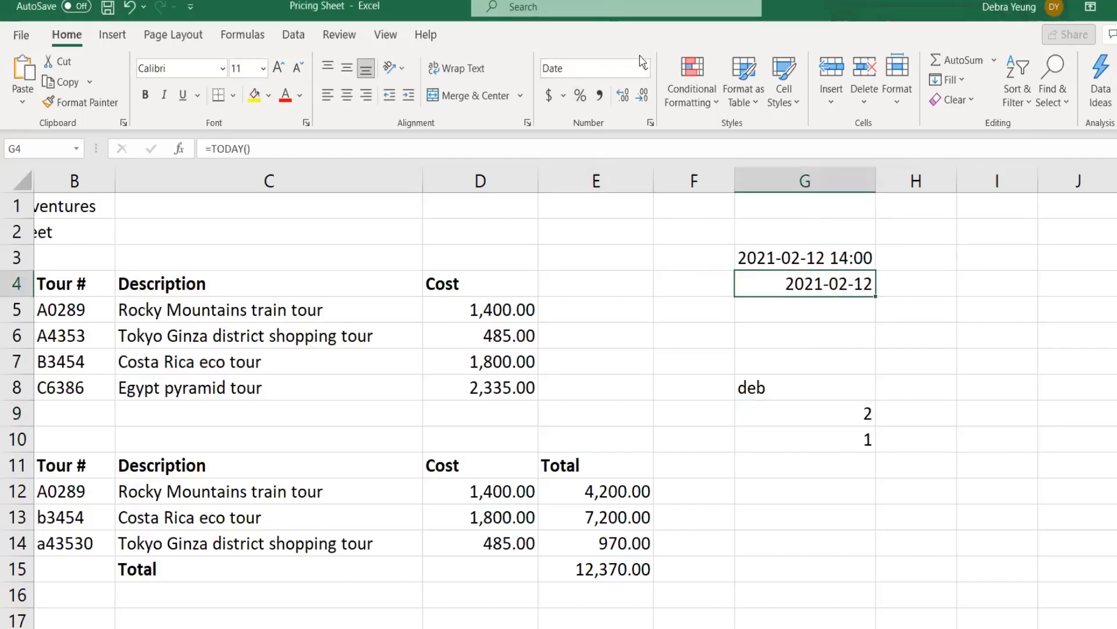
left_click(646, 72)
left_click(619, 103)
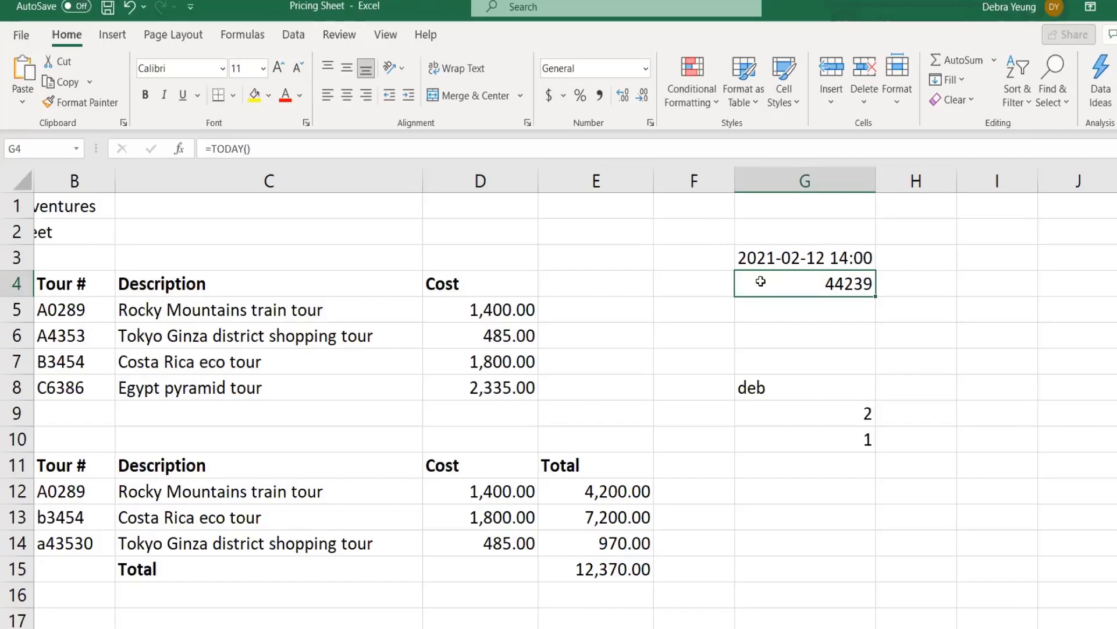
left_click(762, 262)
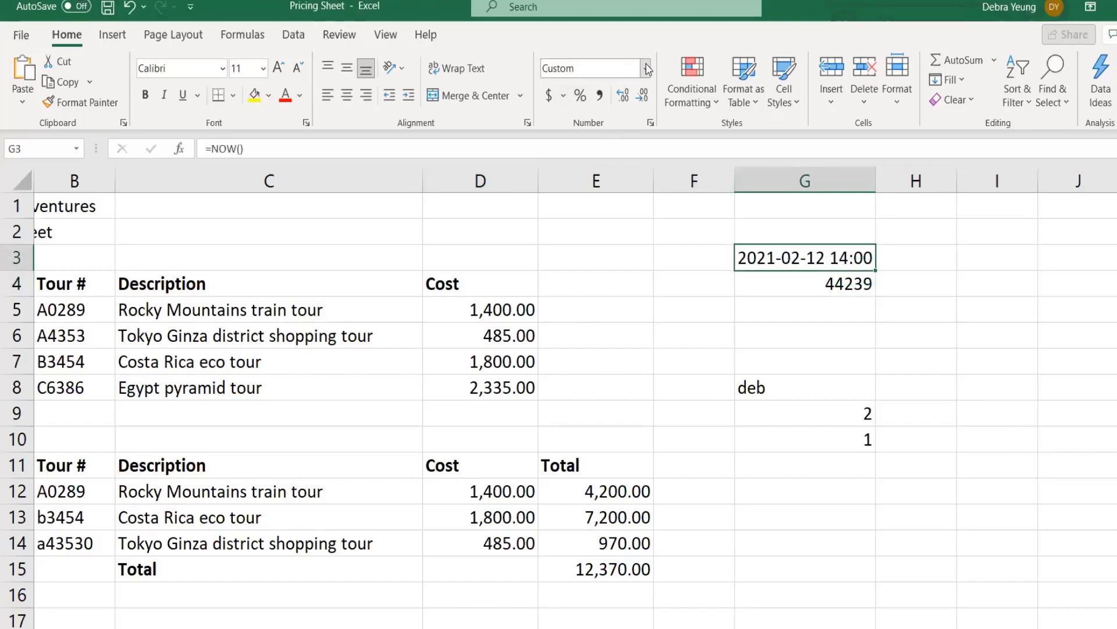
left_click(624, 96)
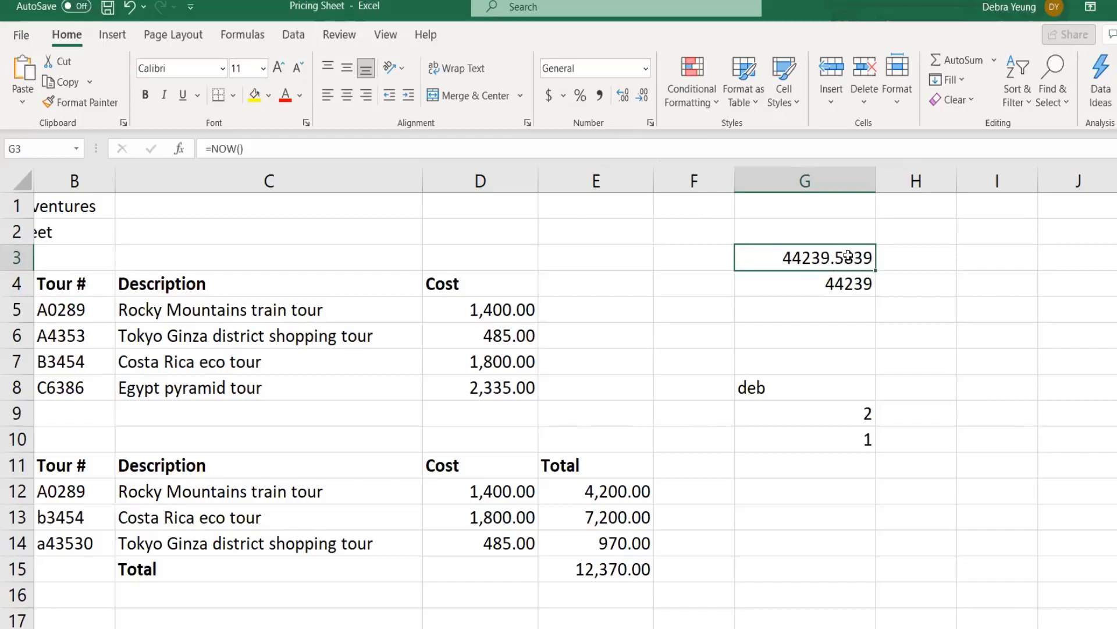
Undo the General number formatting on cells G3 and G4.
left_click_drag(779, 259, 781, 281)
key("ctrl+z")
key("ctrl+z")
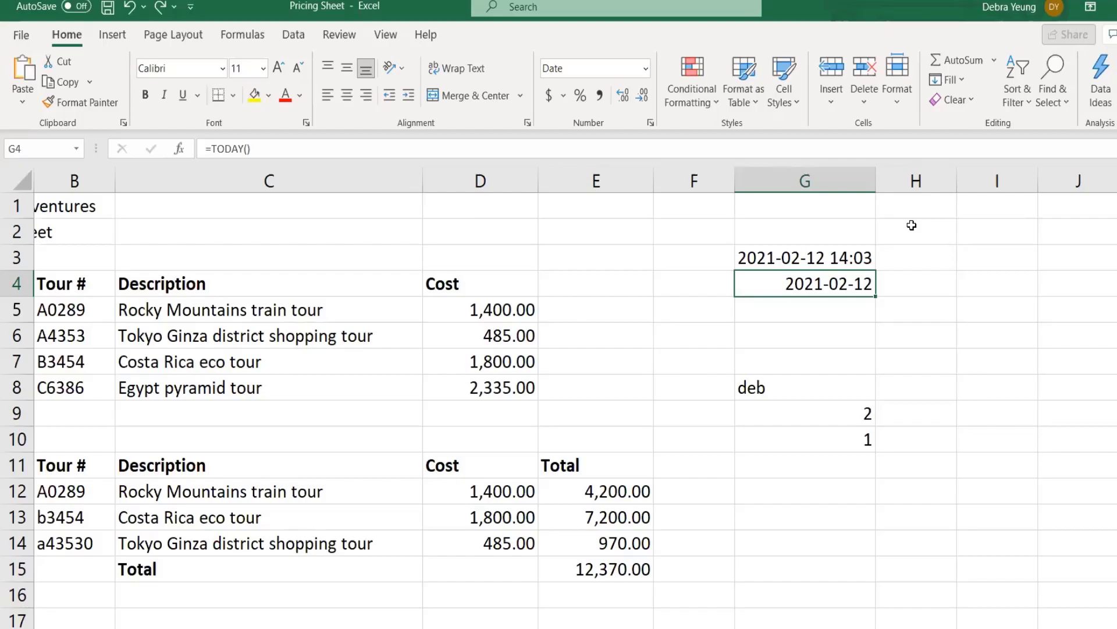
Insert the current date 2021-02-12 as a static value in cells G4 and G6.
key("ctrl+semicolon")
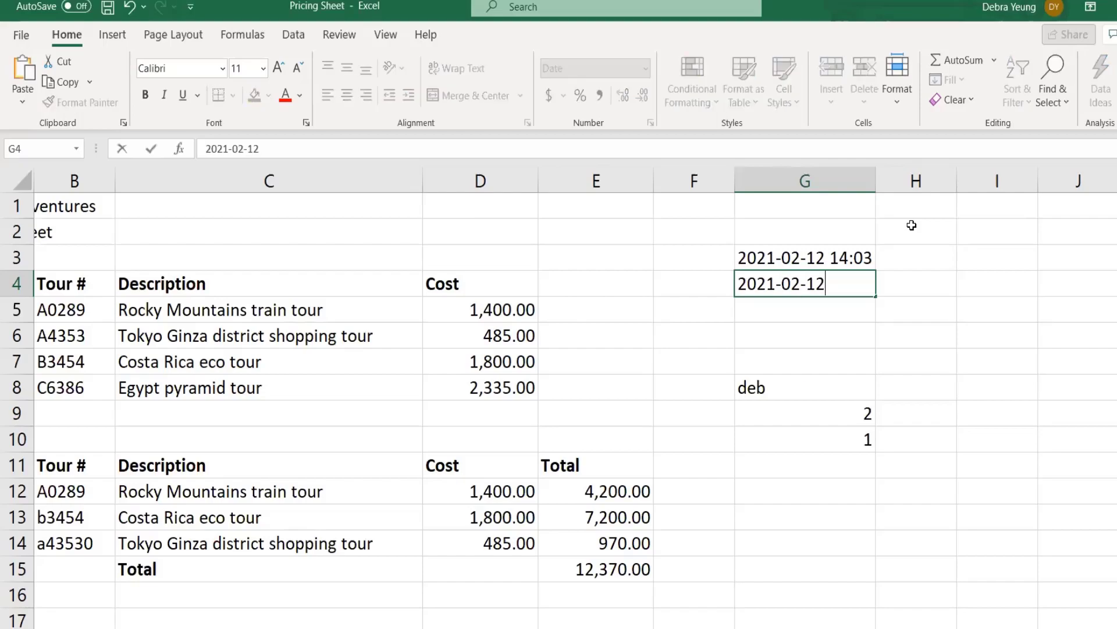
key("Return")
key("Return")
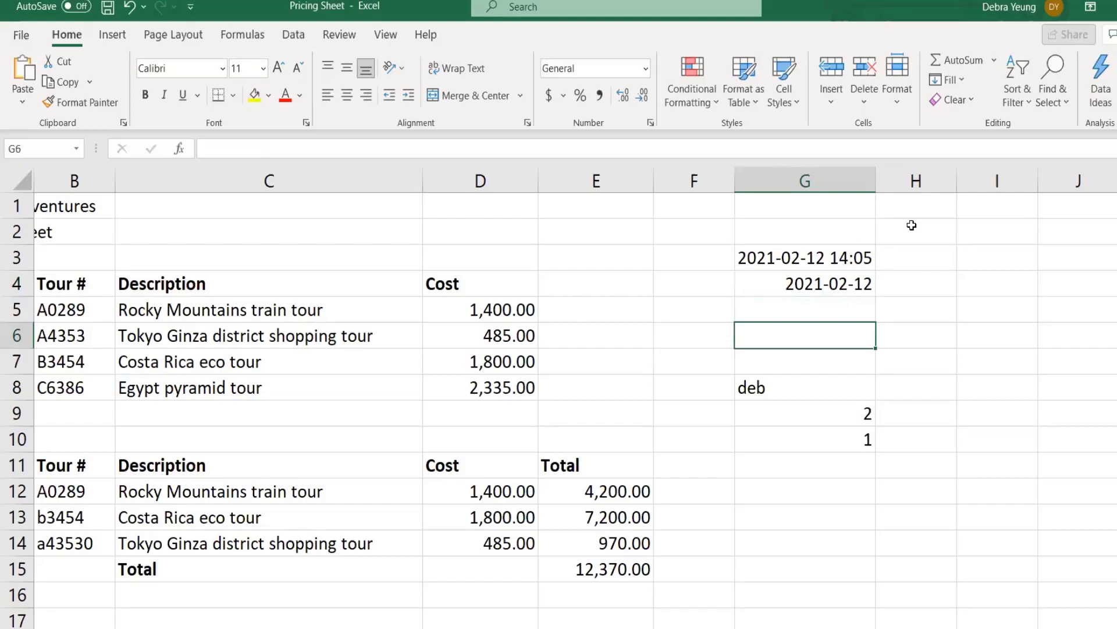
key("ctrl+semicolon")
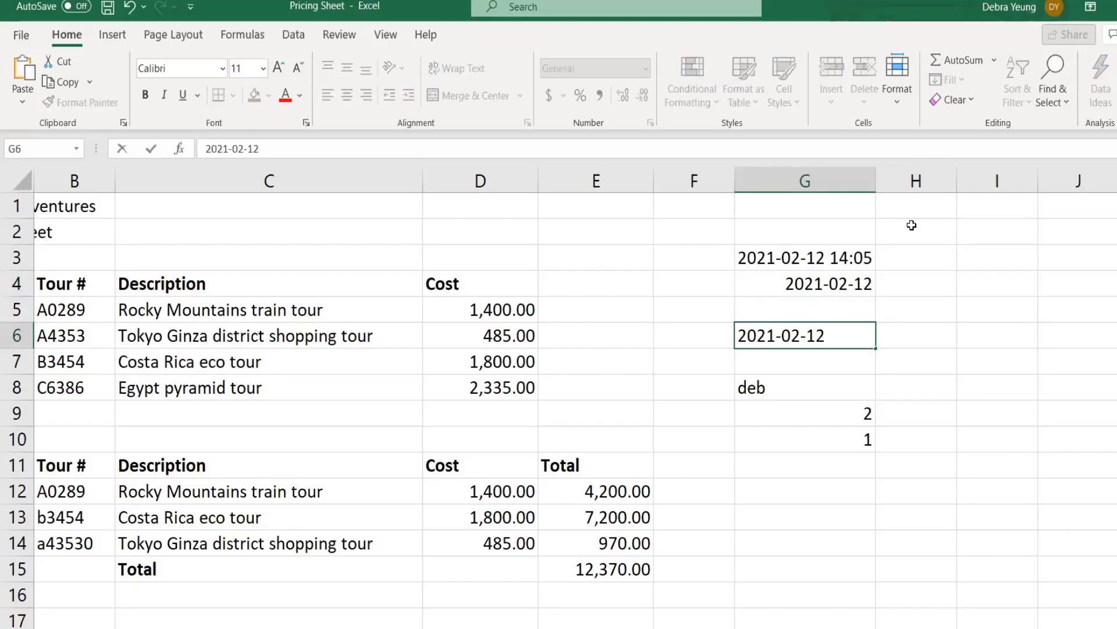
key("Return")
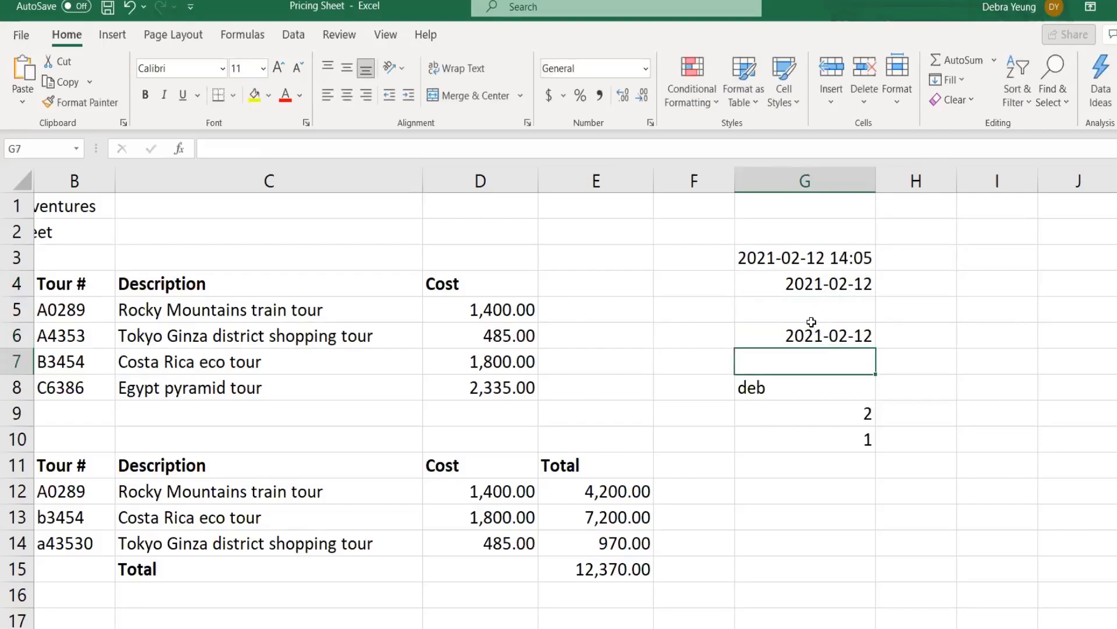
Compare the static dates in G4 and G6 with the NOW formula in G3.
left_click(806, 285)
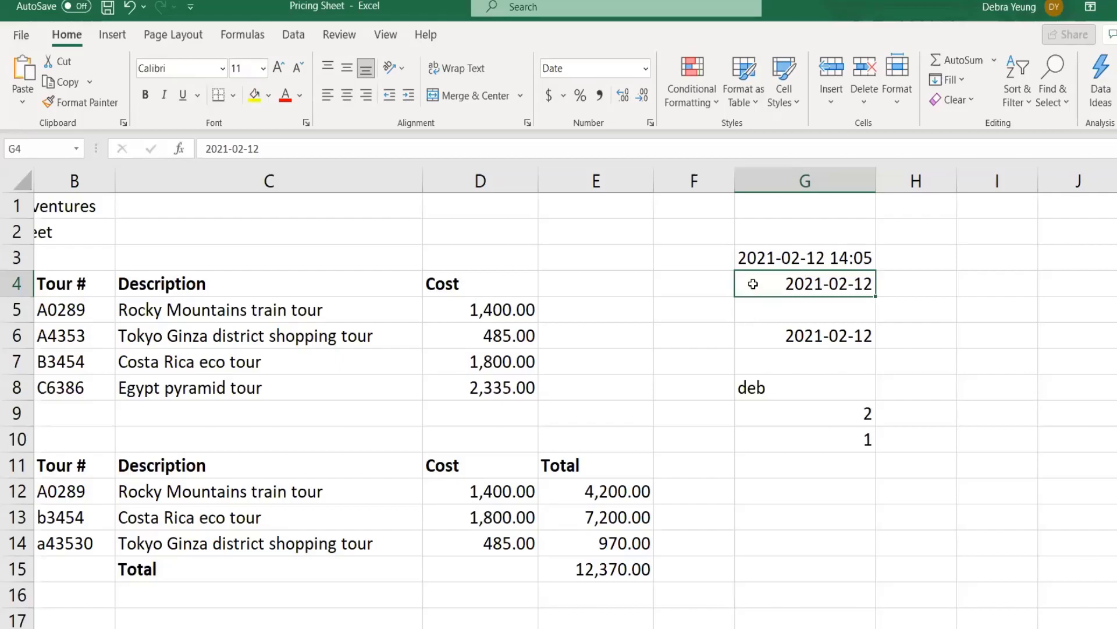
left_click(769, 329)
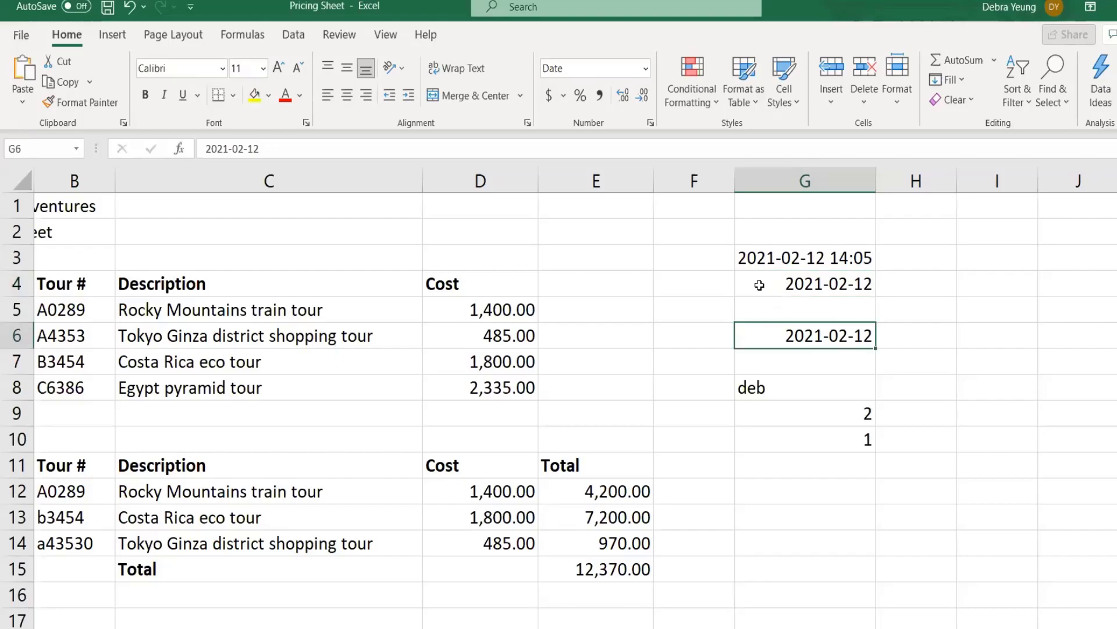
left_click(757, 261)
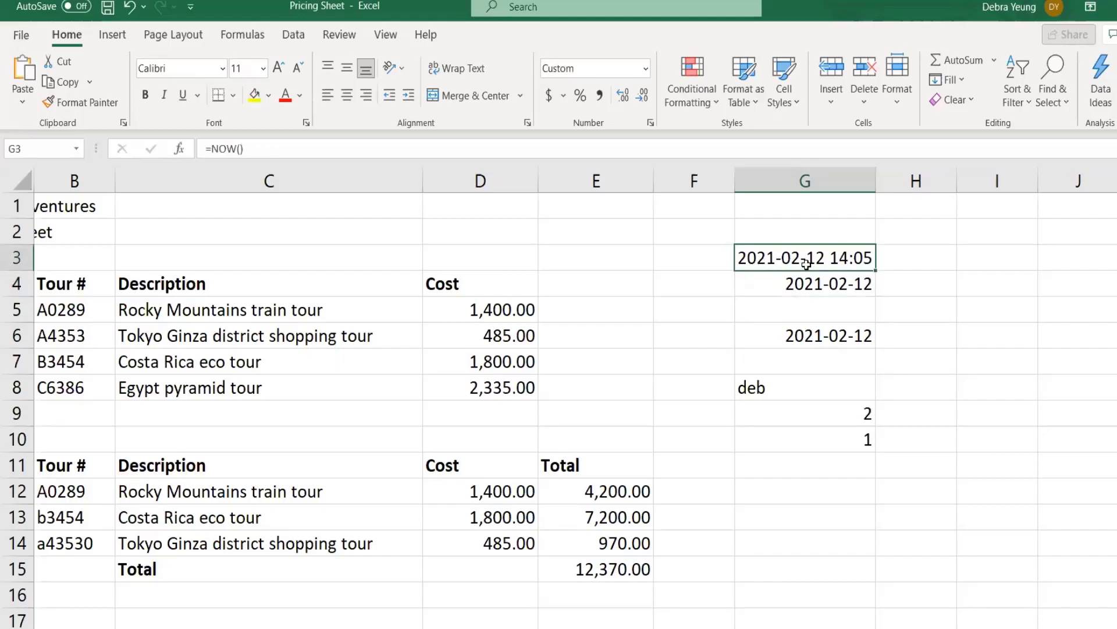
left_click(780, 290)
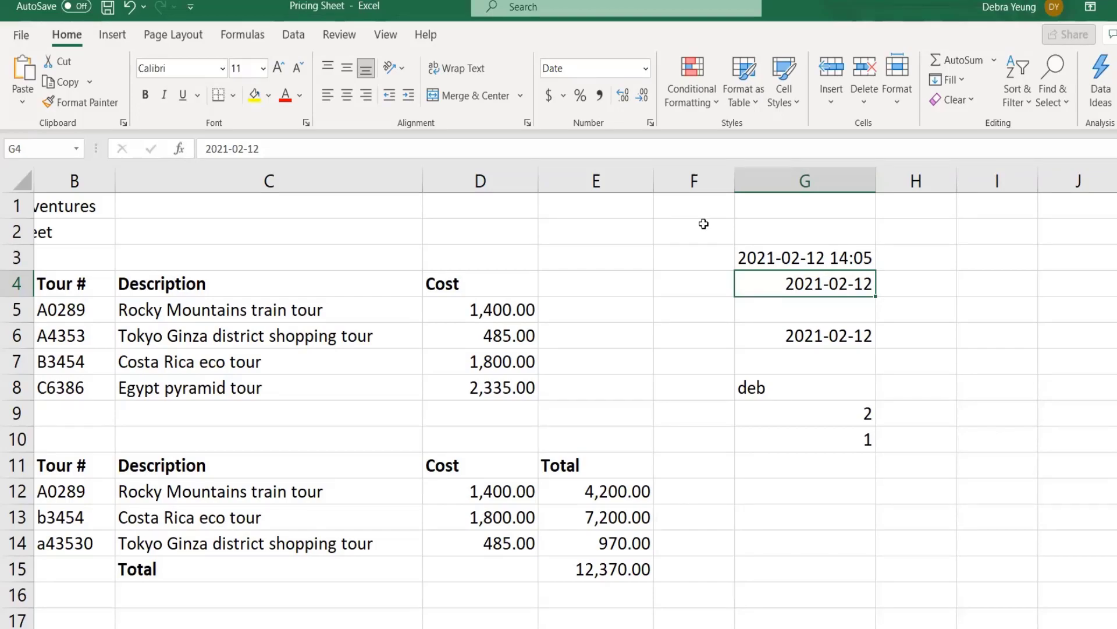
Insert the current time 2:06 PM as a static value in cell G2 and check its contents.
left_click(757, 228)
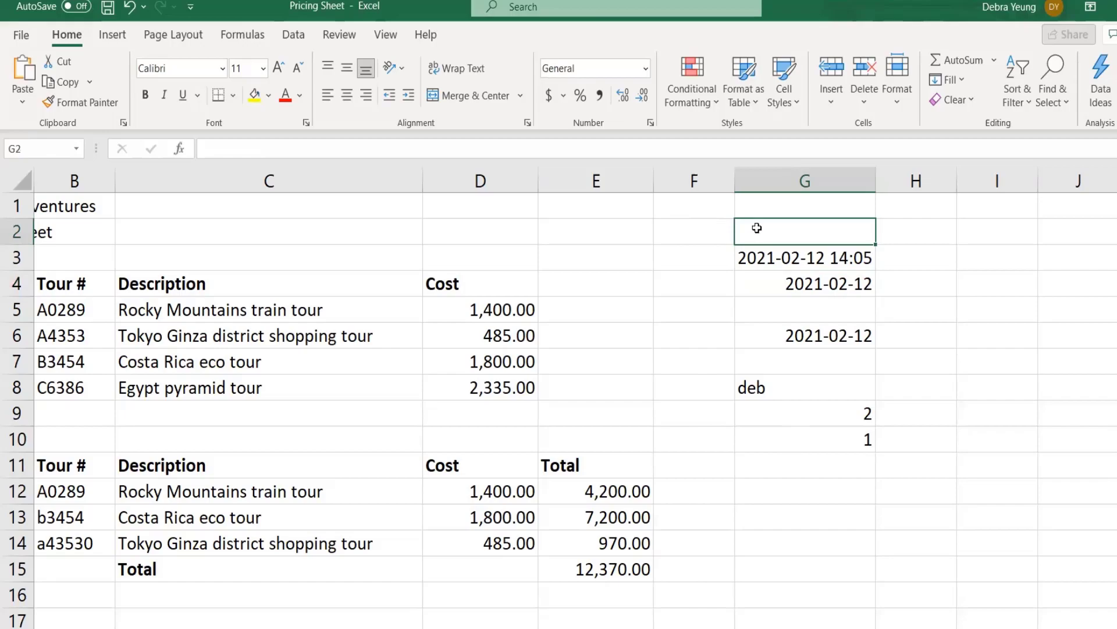
key("ctrl+shift+semicolon")
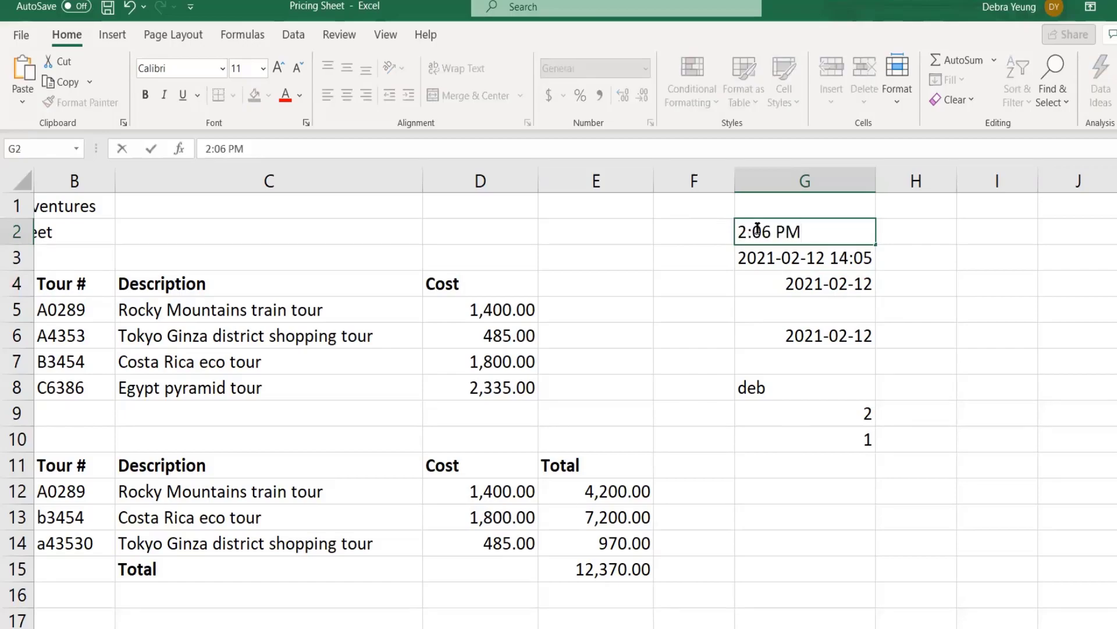
key("Return")
left_click(761, 232)
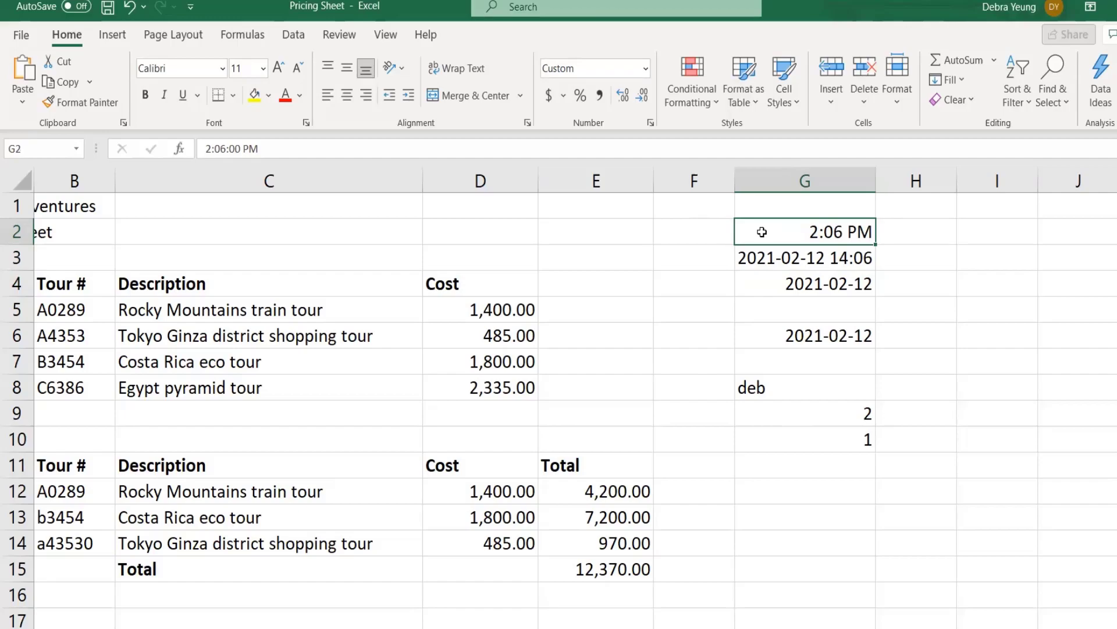
Insert the current date 2021-02-12 as a static value in cell G7.
key("alt+Tab")
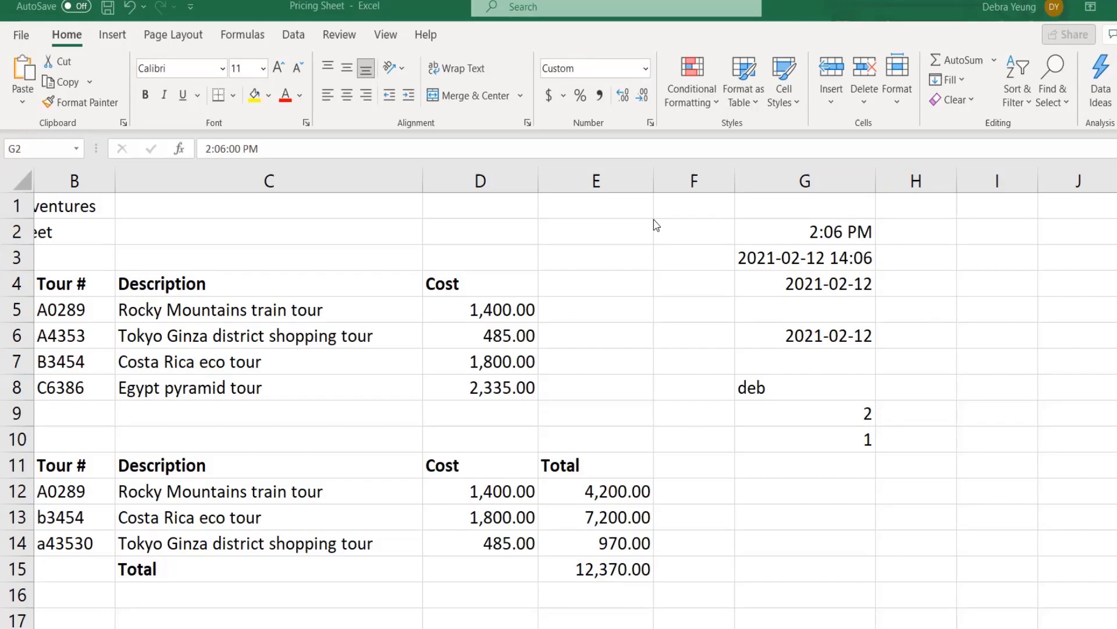
left_click(790, 238)
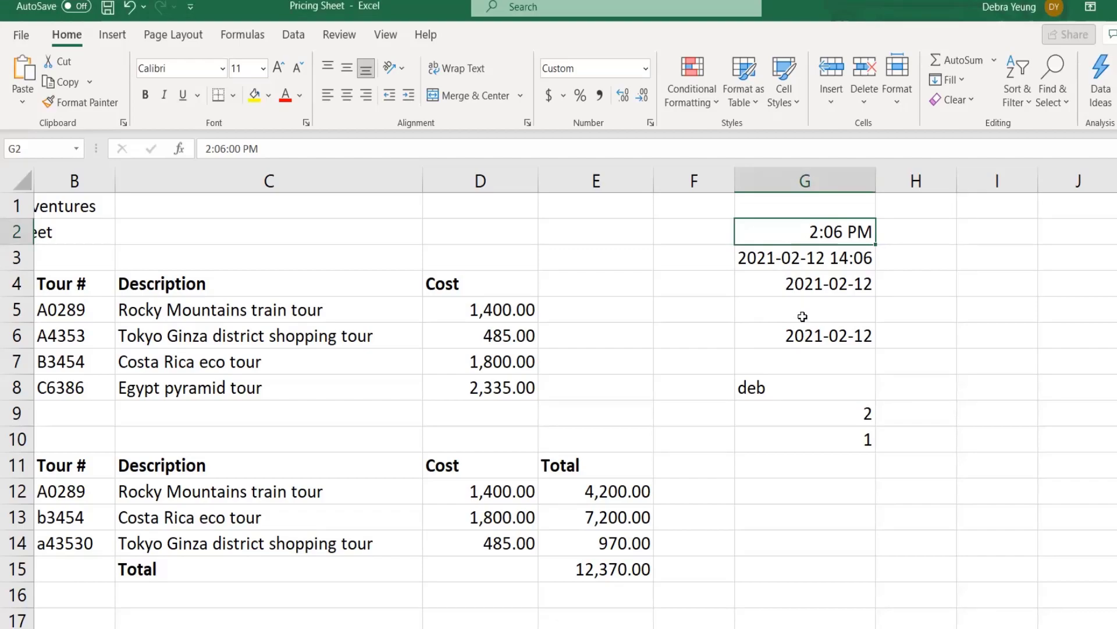
left_click(803, 358)
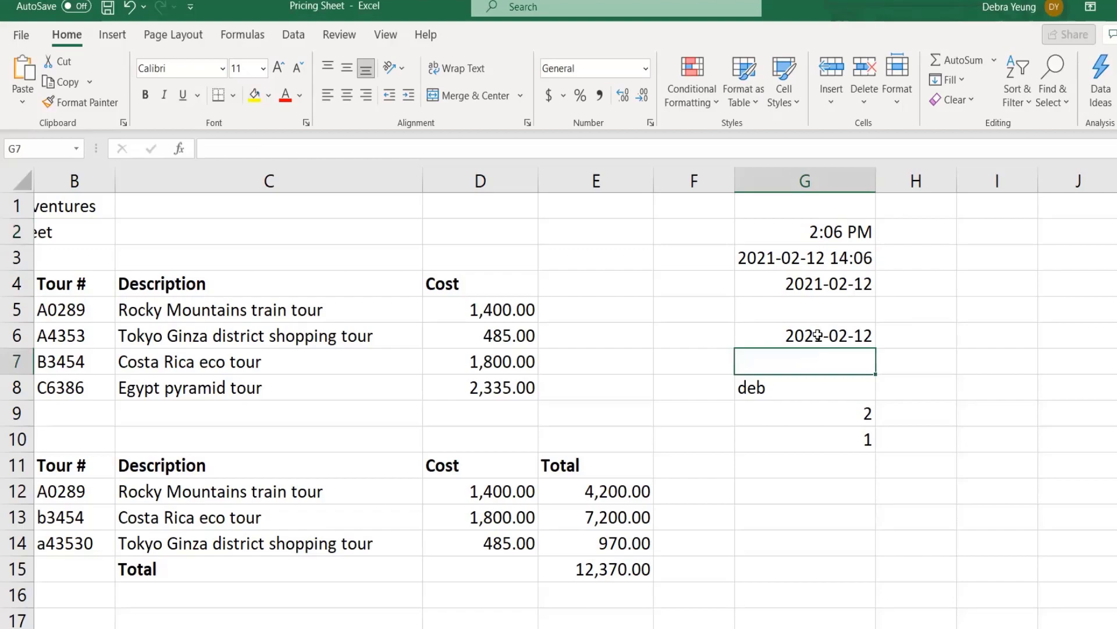
key("ctrl+semicolon")
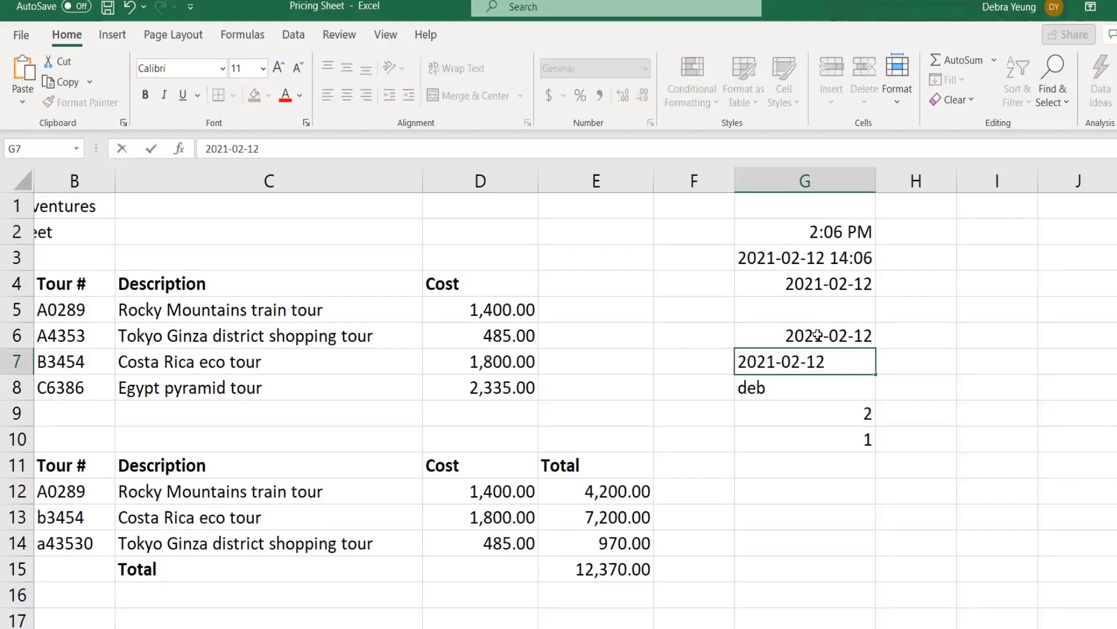
key("Return")
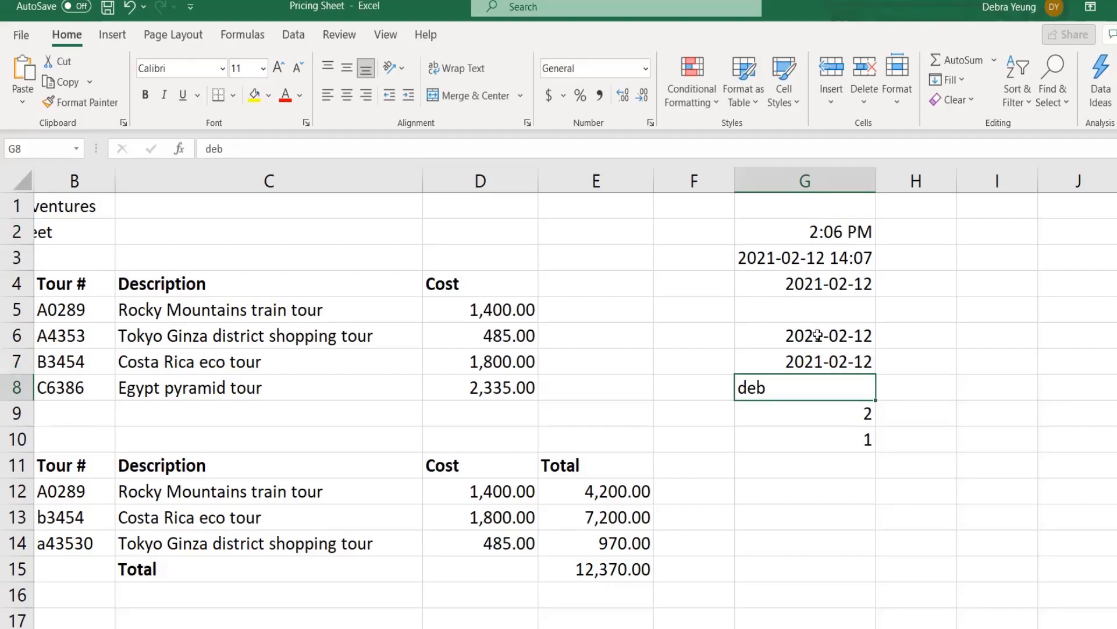
Check the NOW formula in G3 and insert the current time 2:07 PM as a static value in cell G12.
left_click(772, 261)
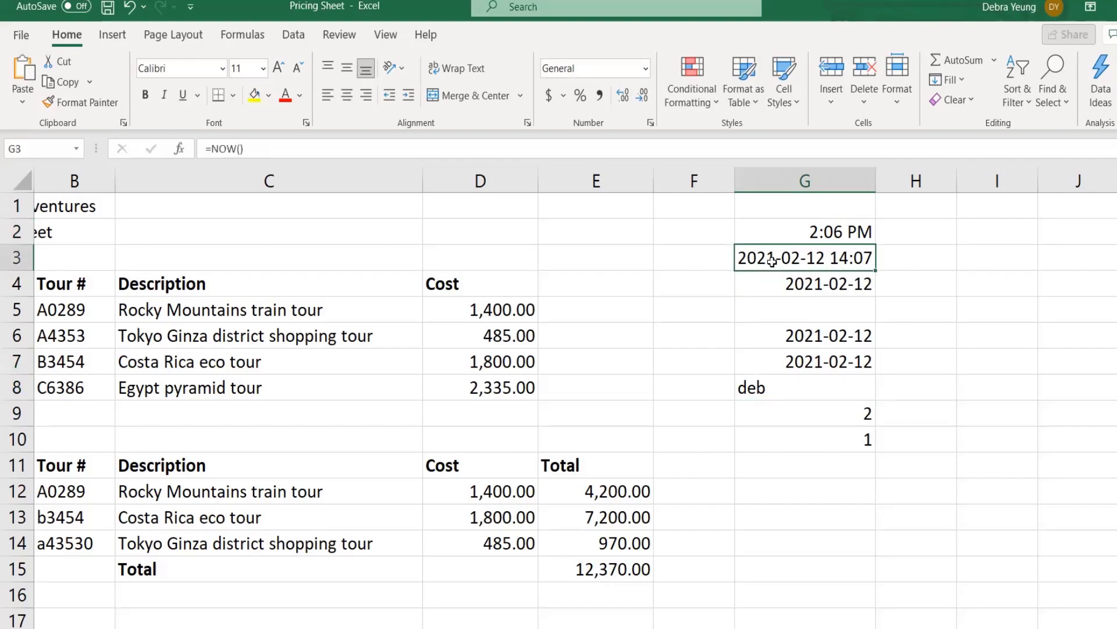
left_click(770, 483)
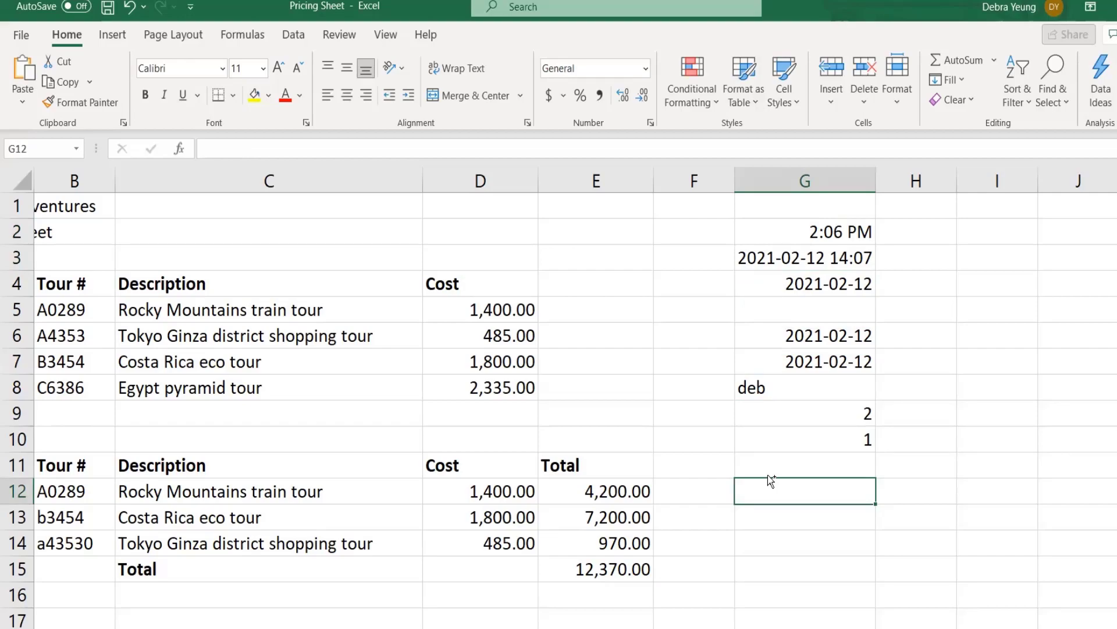
key("ctrl+shift+semicolon")
key("Return")
key("Return")
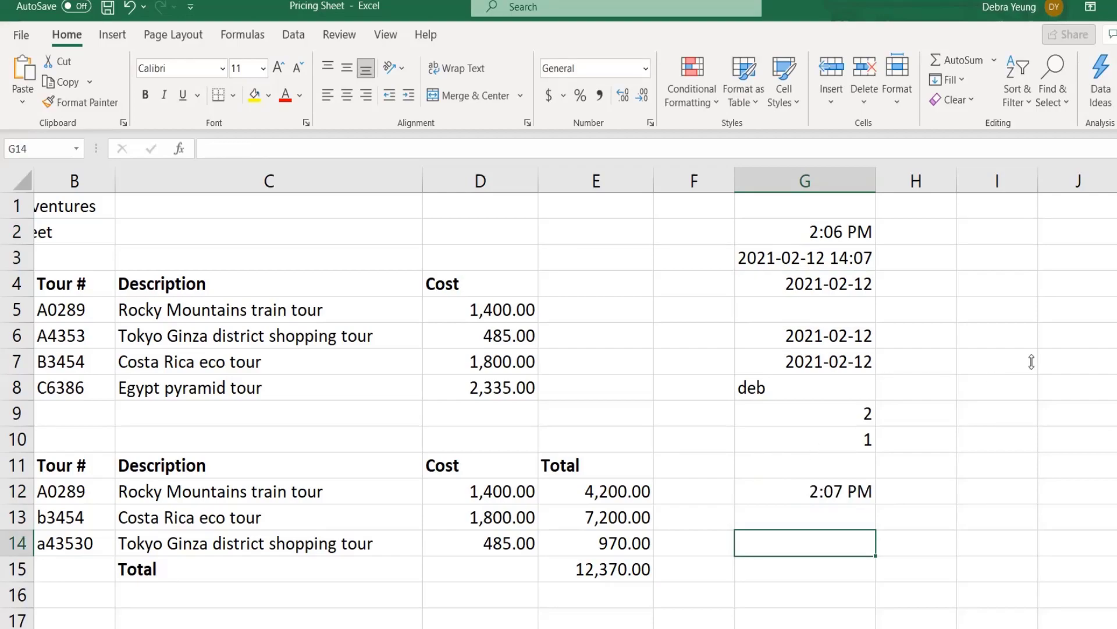
Open the Departure Date Calculator workbook from the 3264-Student-Files folder and enable editing.
key("ctrl+n")
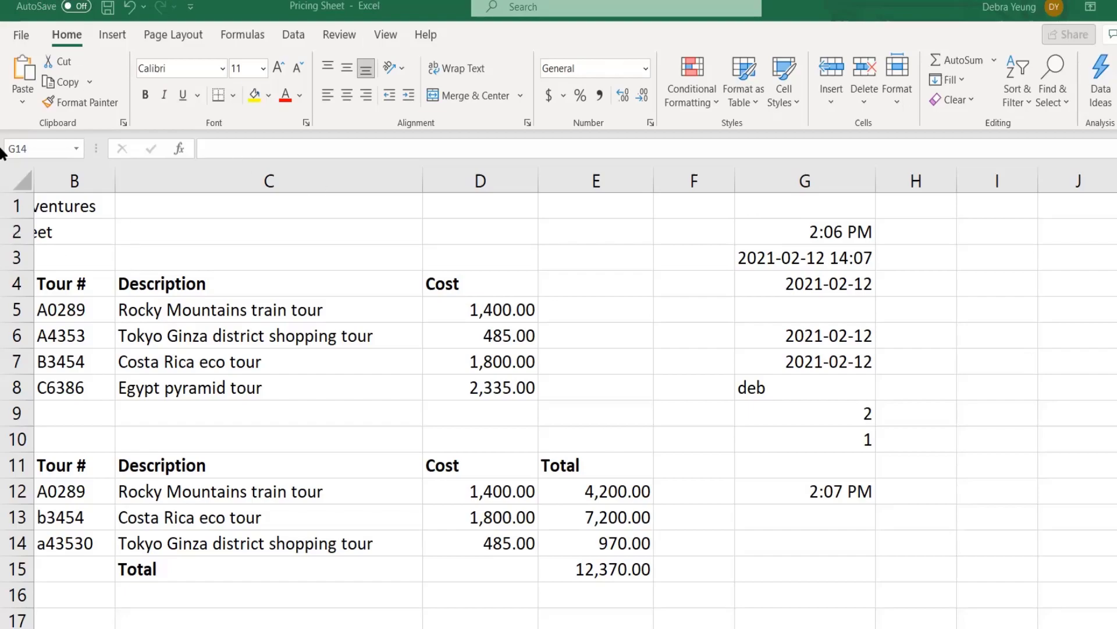
left_click(8, 35)
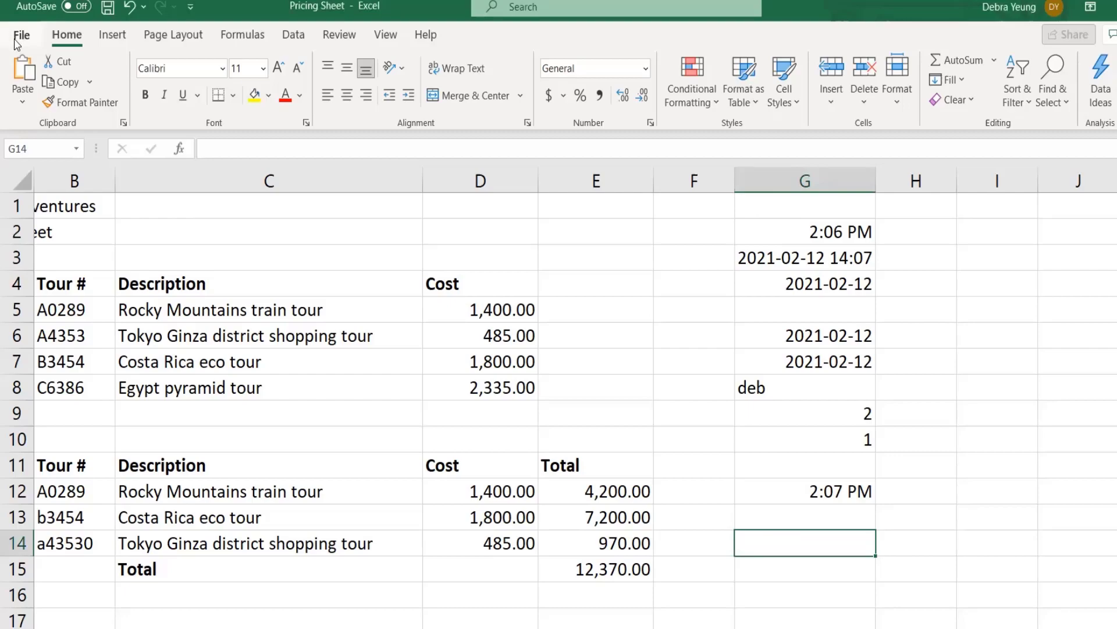
left_click(17, 41)
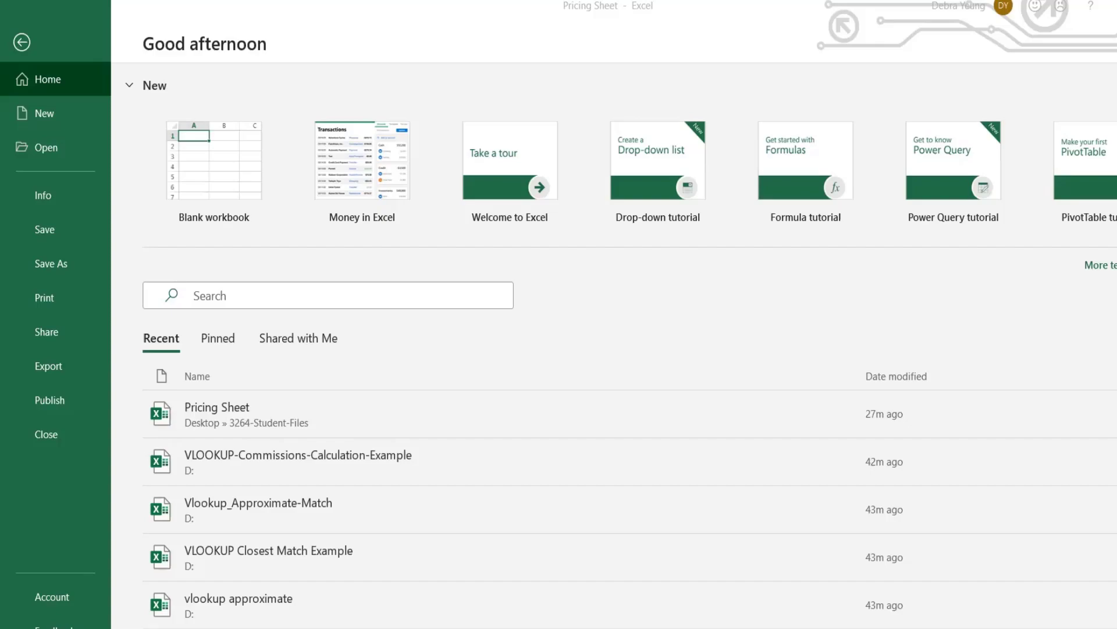
left_click(61, 110)
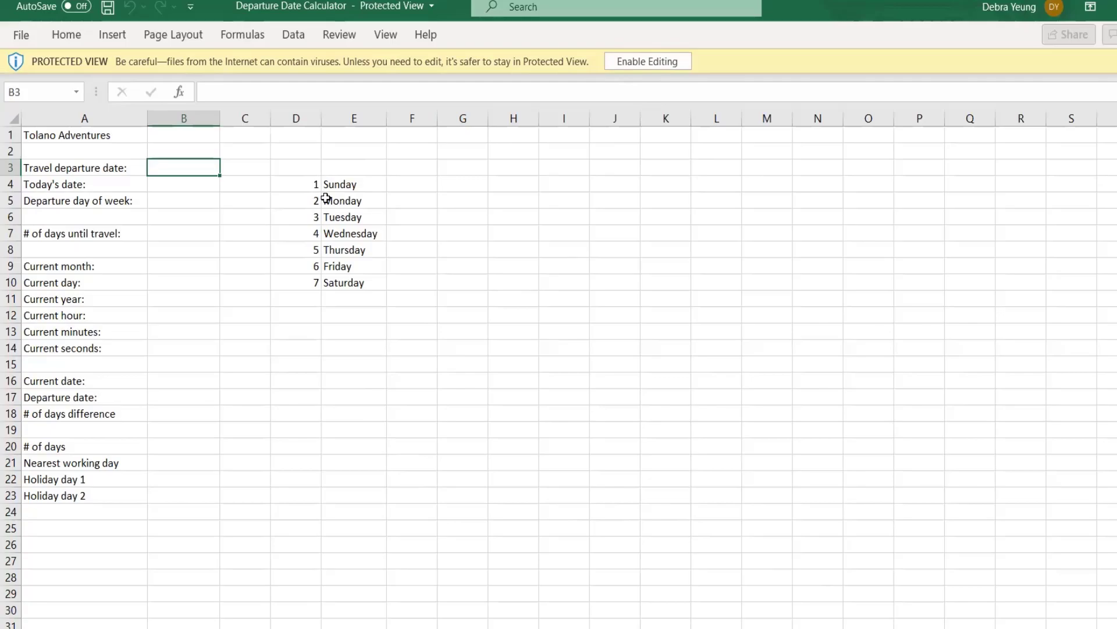
left_click(647, 66)
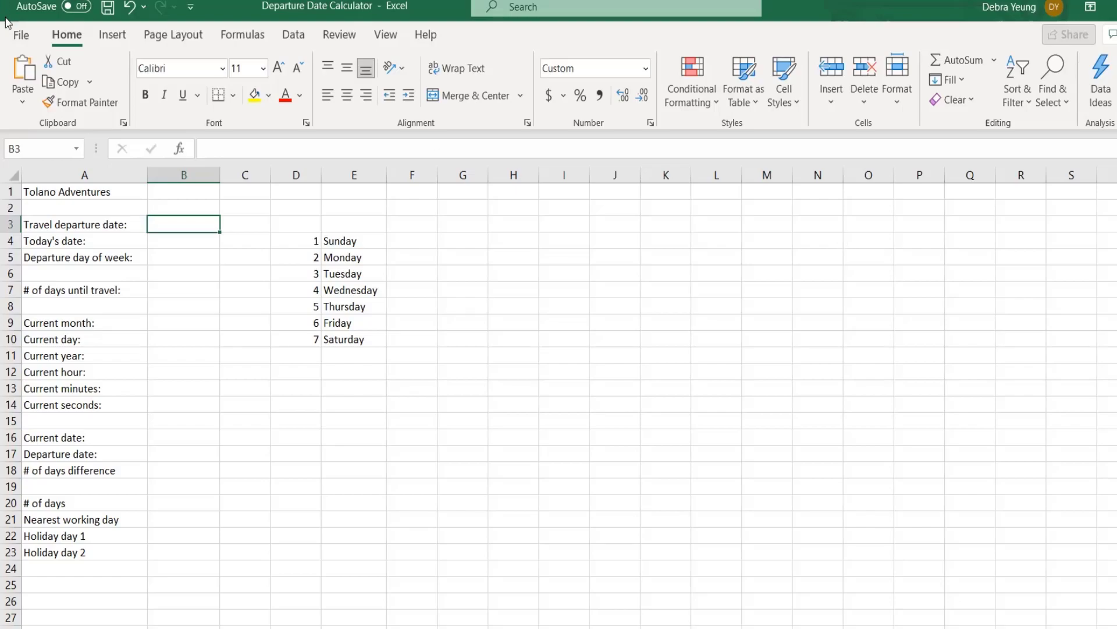
Save the workbook in the same folder under the name Departure Date Calculator djy.
left_click(21, 36)
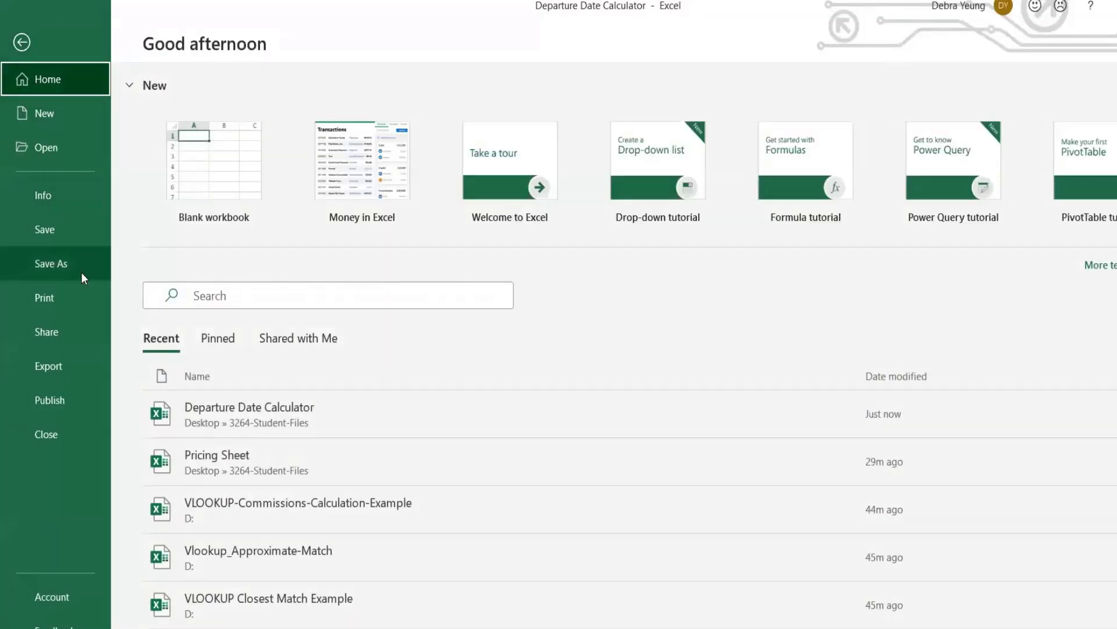
left_click(82, 271)
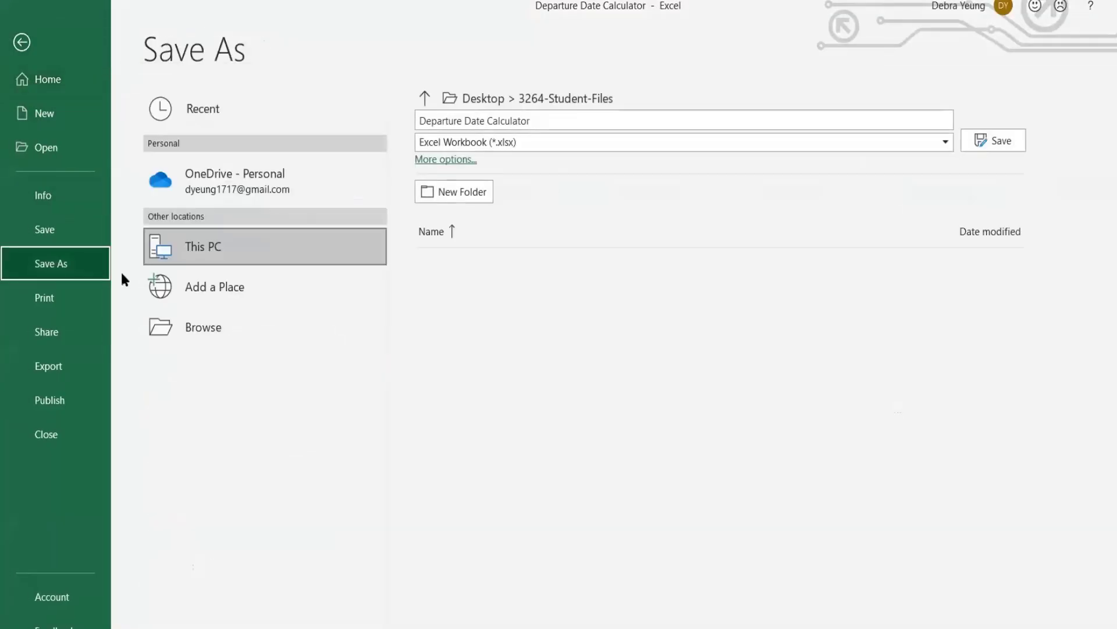
left_click(596, 123)
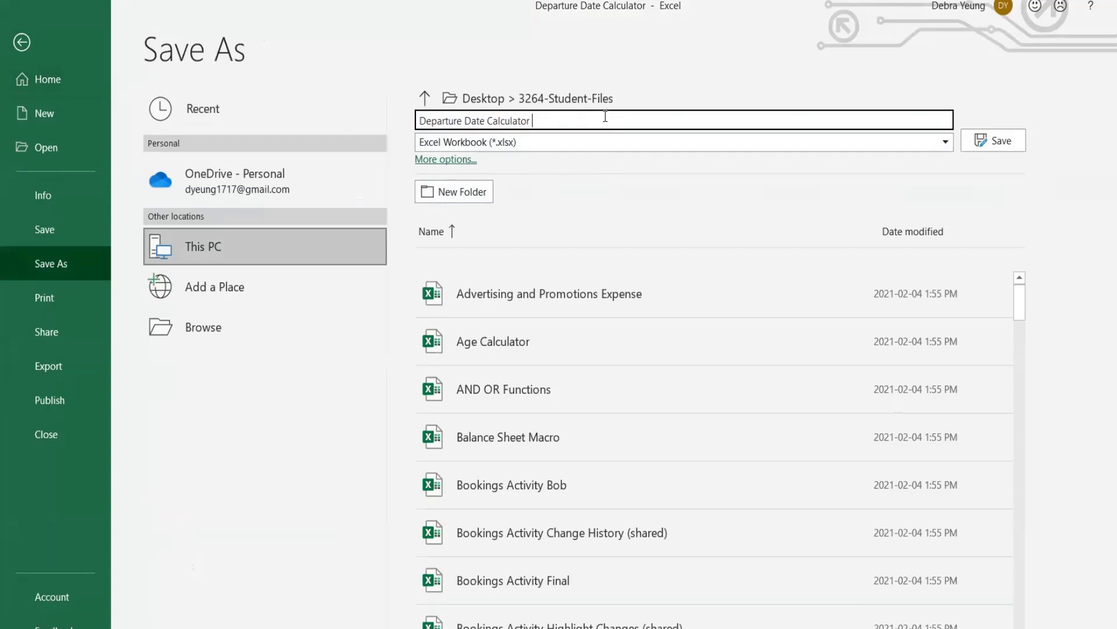
type("djy")
key("Return")
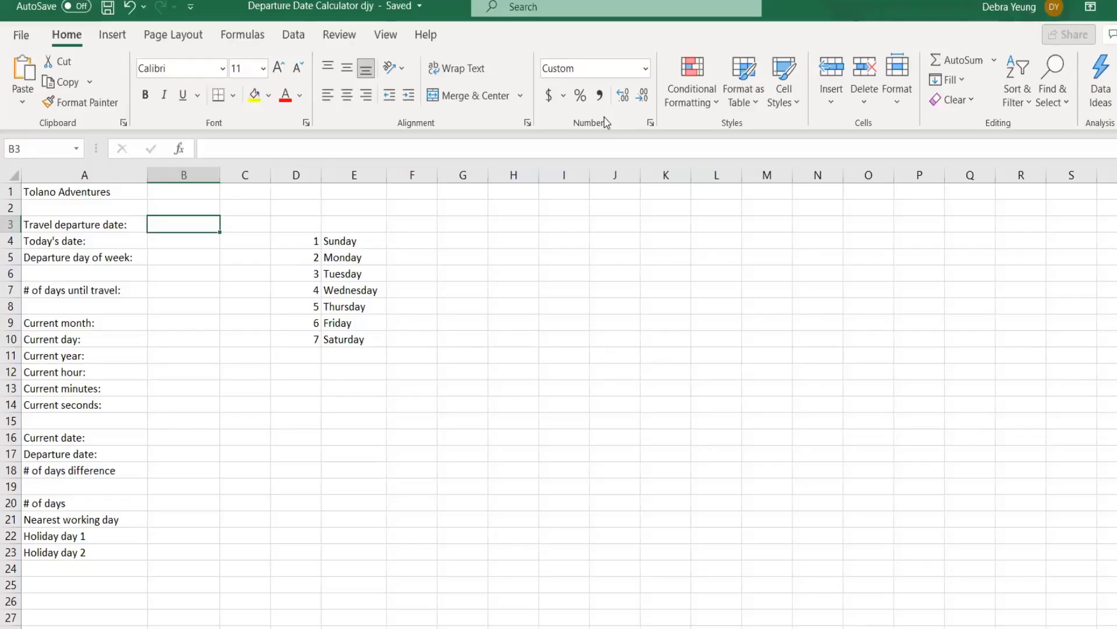
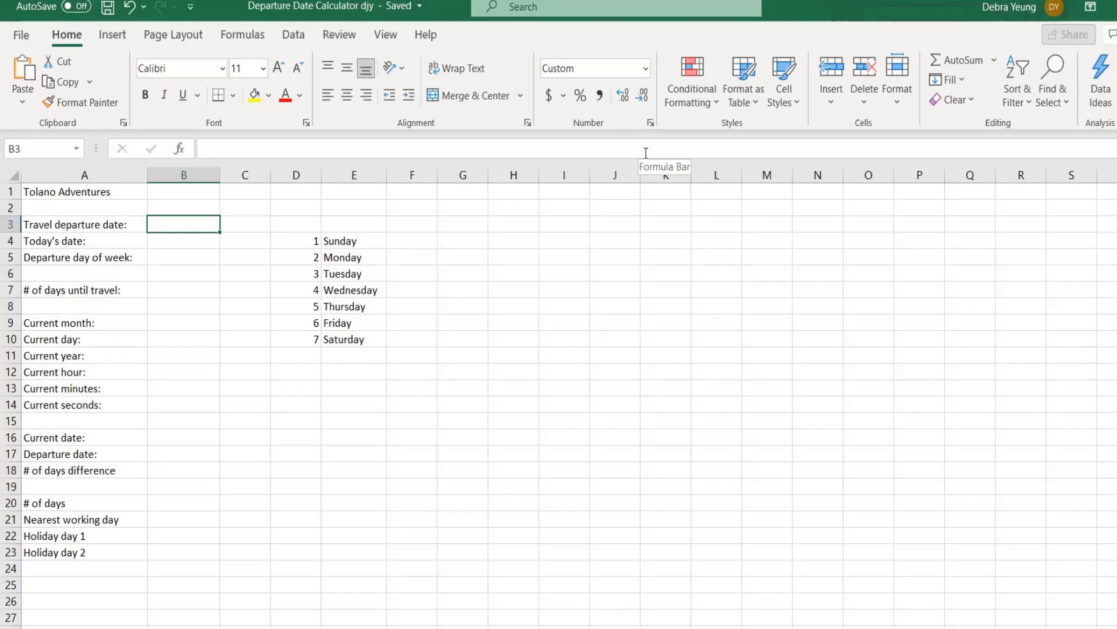
Enter September 21, 2021 as the travel departure date in cell B3 and check its stored value.
type("Septemb")
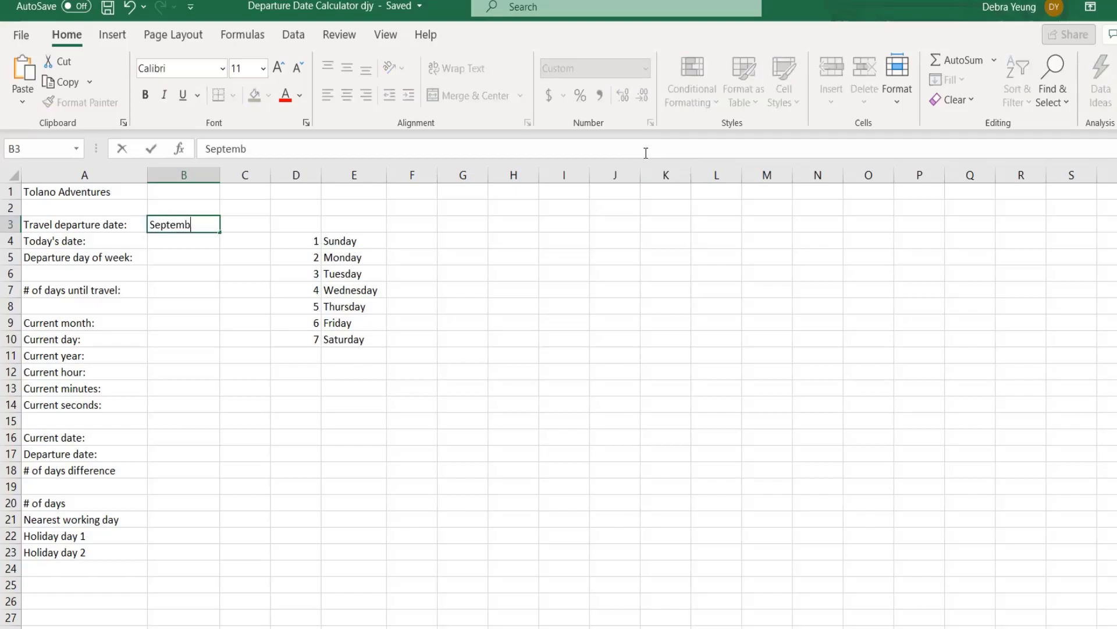
type("er 21, 2021")
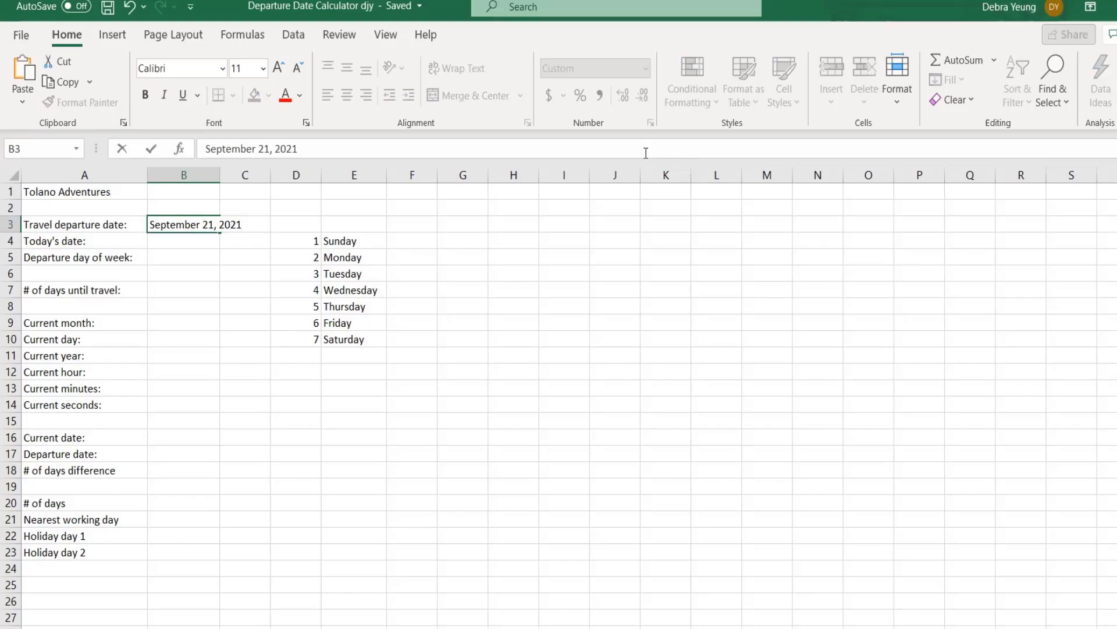
key("Return")
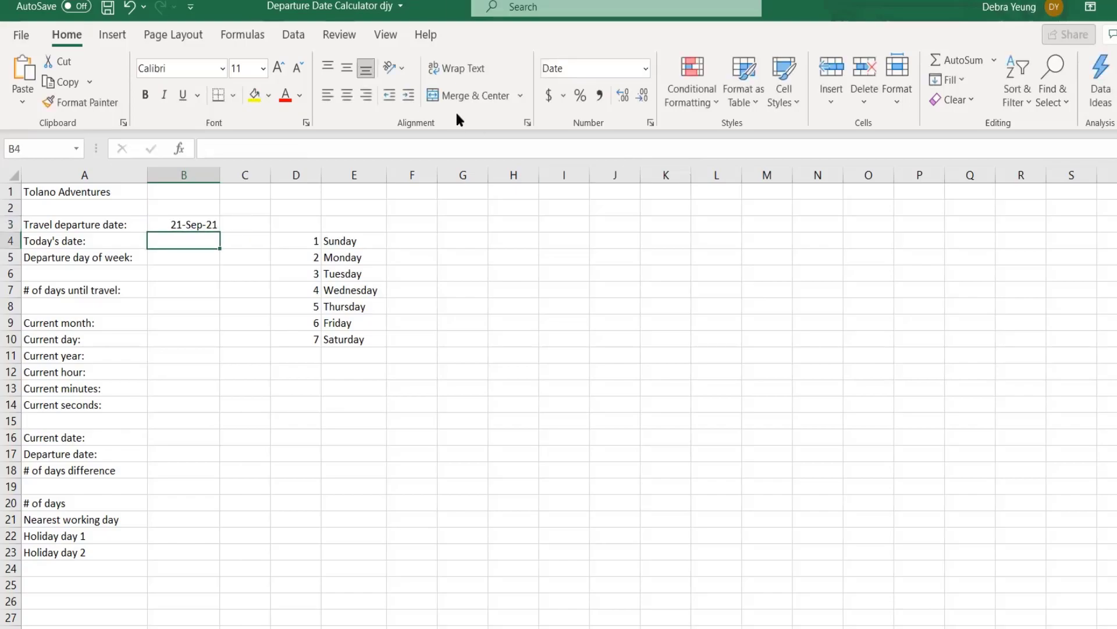
left_click(168, 224)
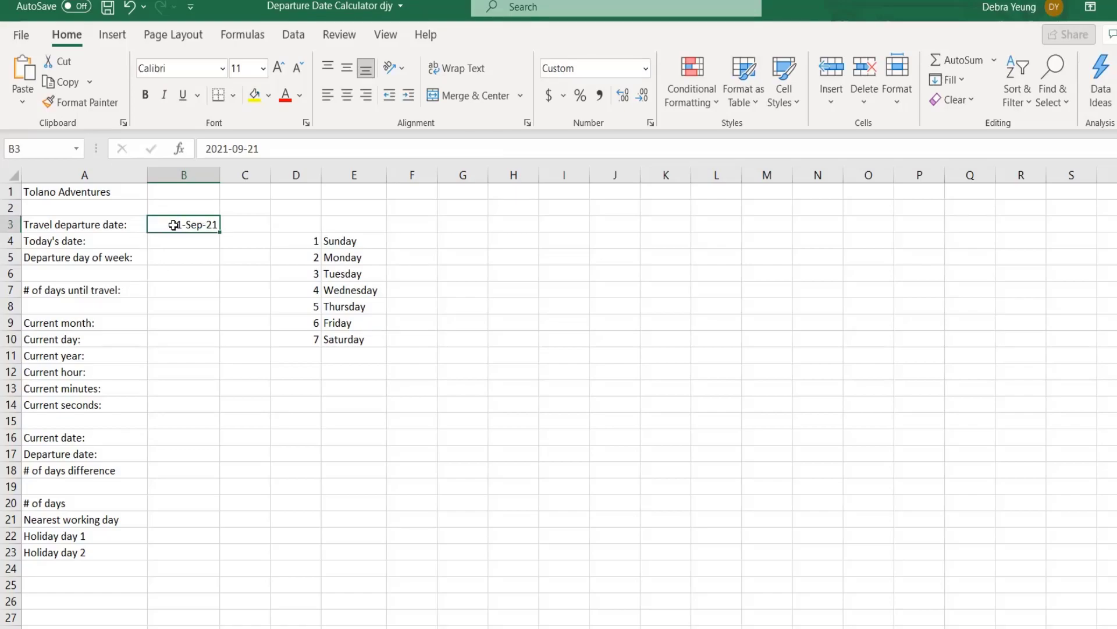
Enter the formula =NOW() for today's date in cell B4.
left_click(166, 240)
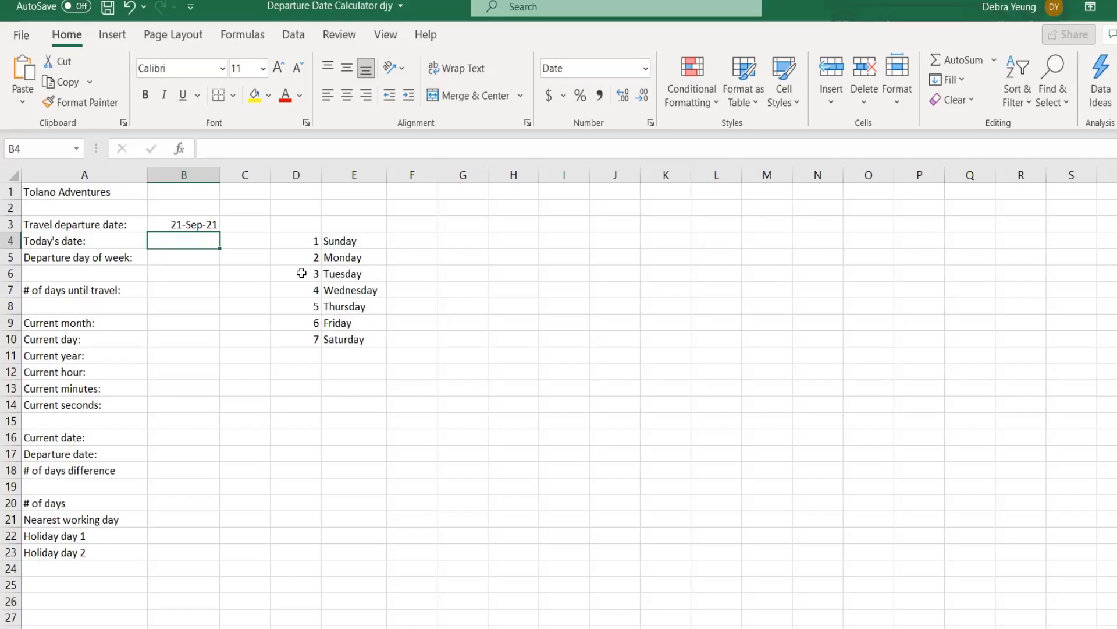
type("=")
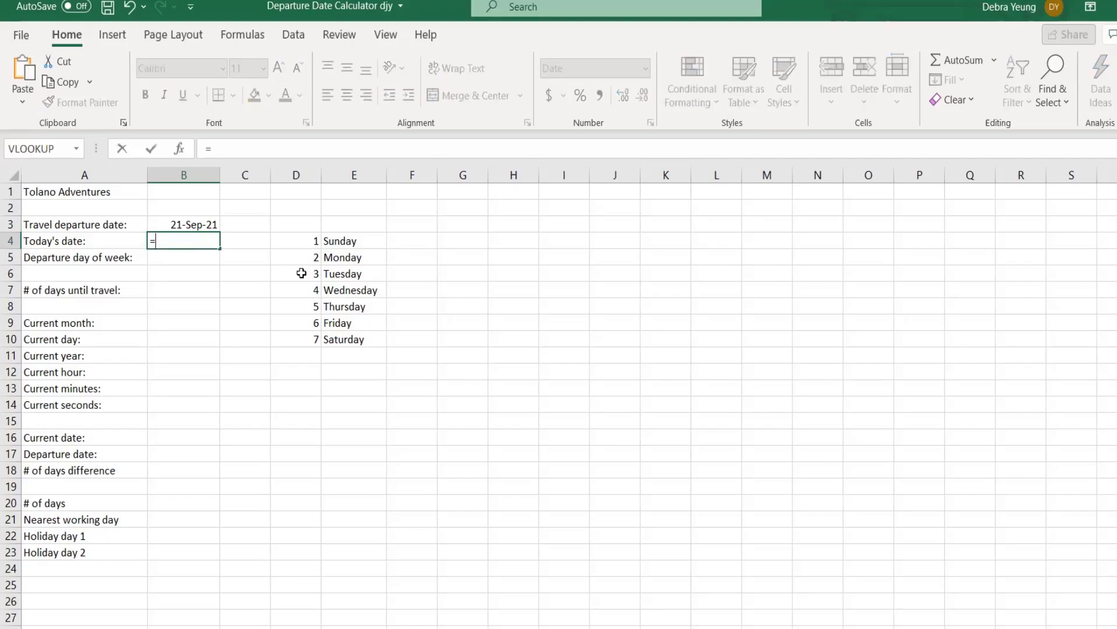
type("now()")
key("Return")
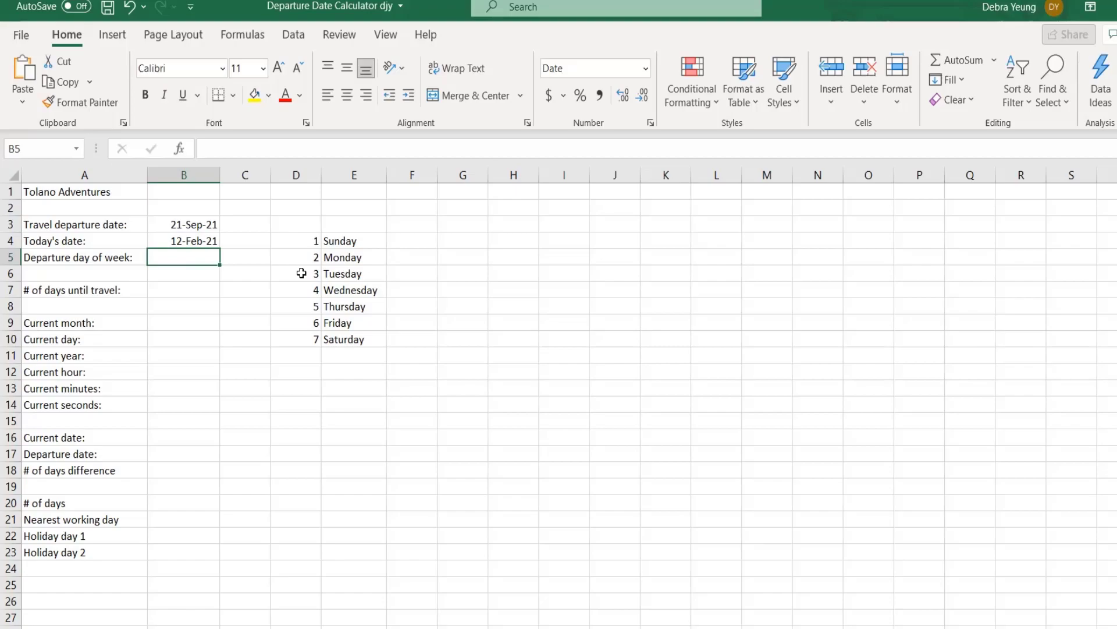
Enter =WEEKDAY(B3,1) in cell B5 for the departure day of week, using the Sunday-through-Saturday numbering.
type("=")
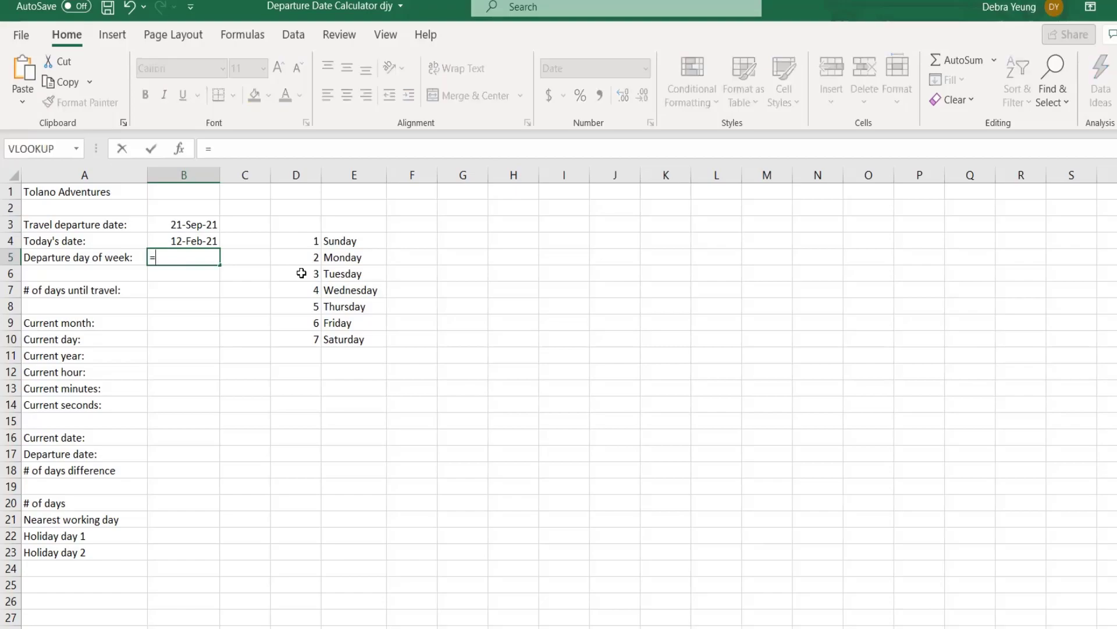
type("week")
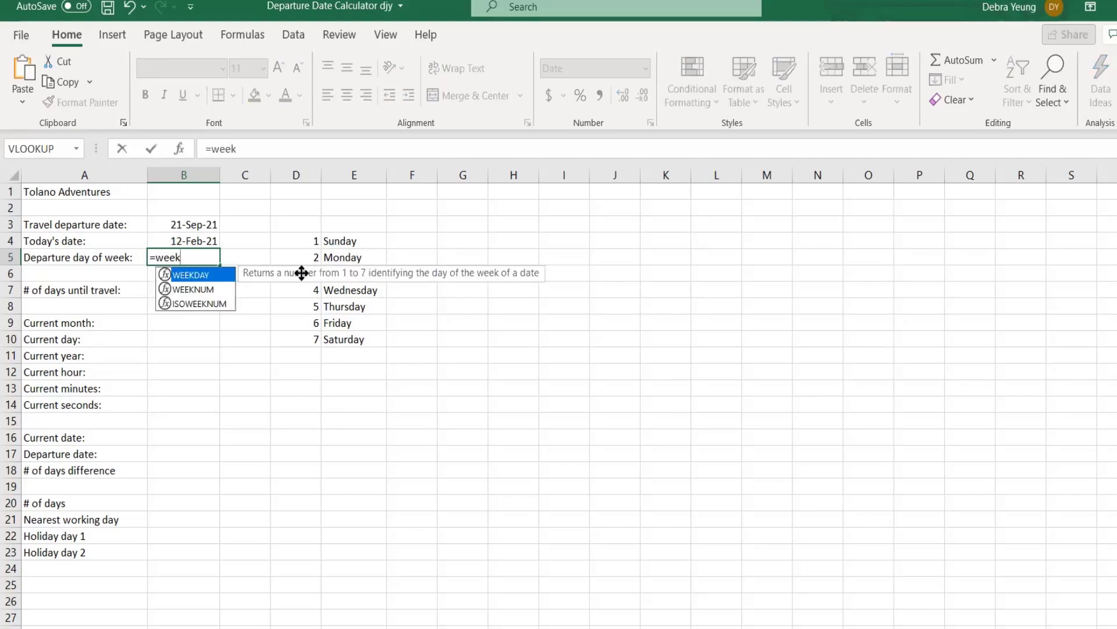
type("day")
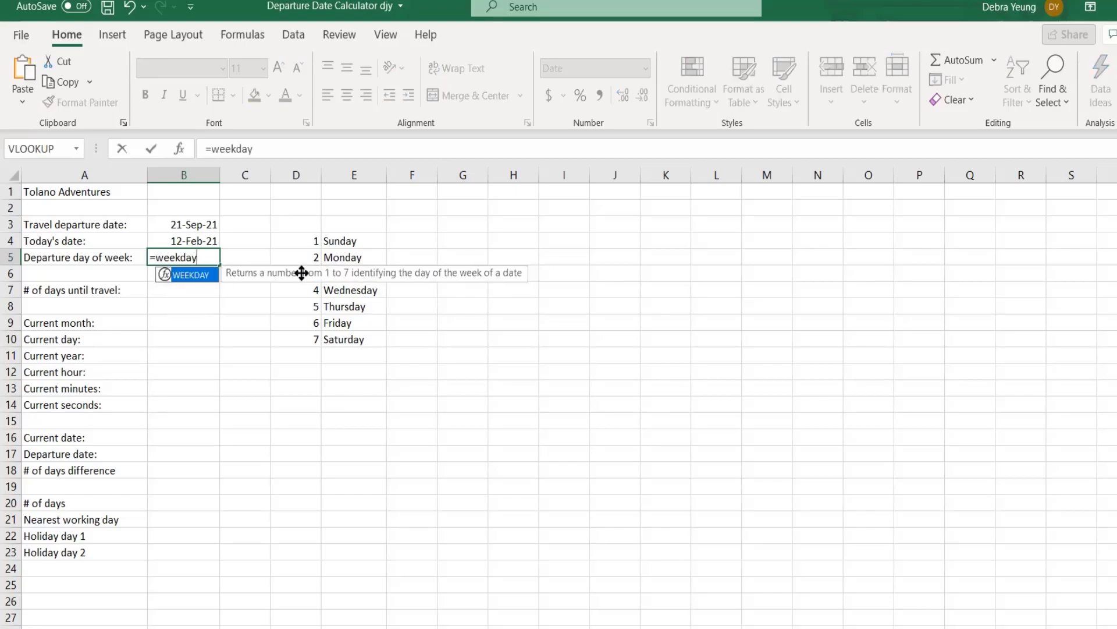
type("(")
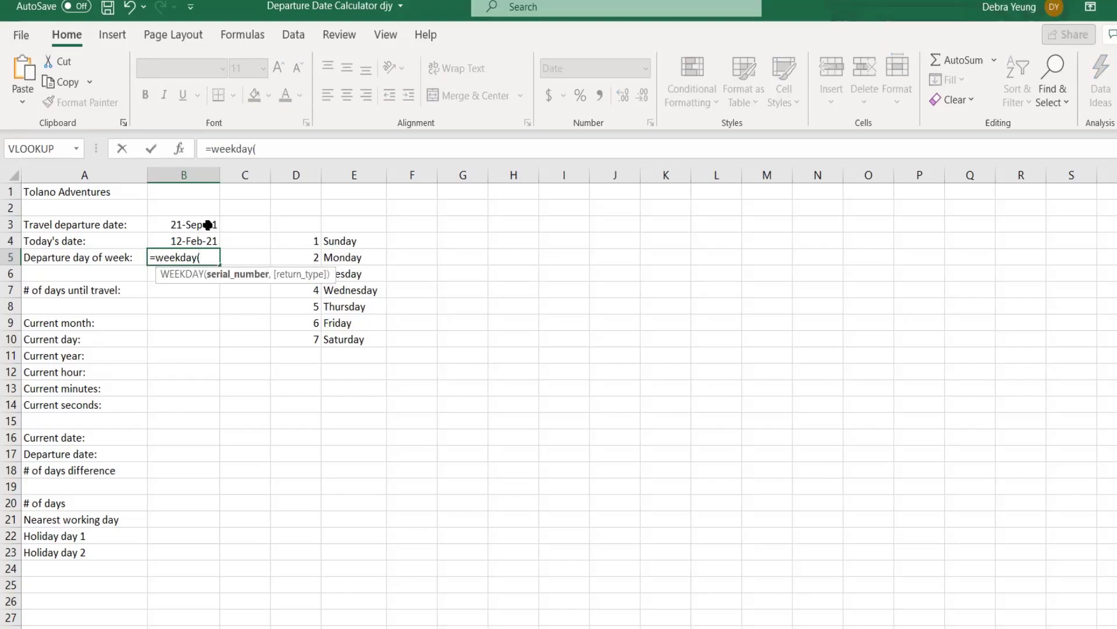
left_click(207, 224)
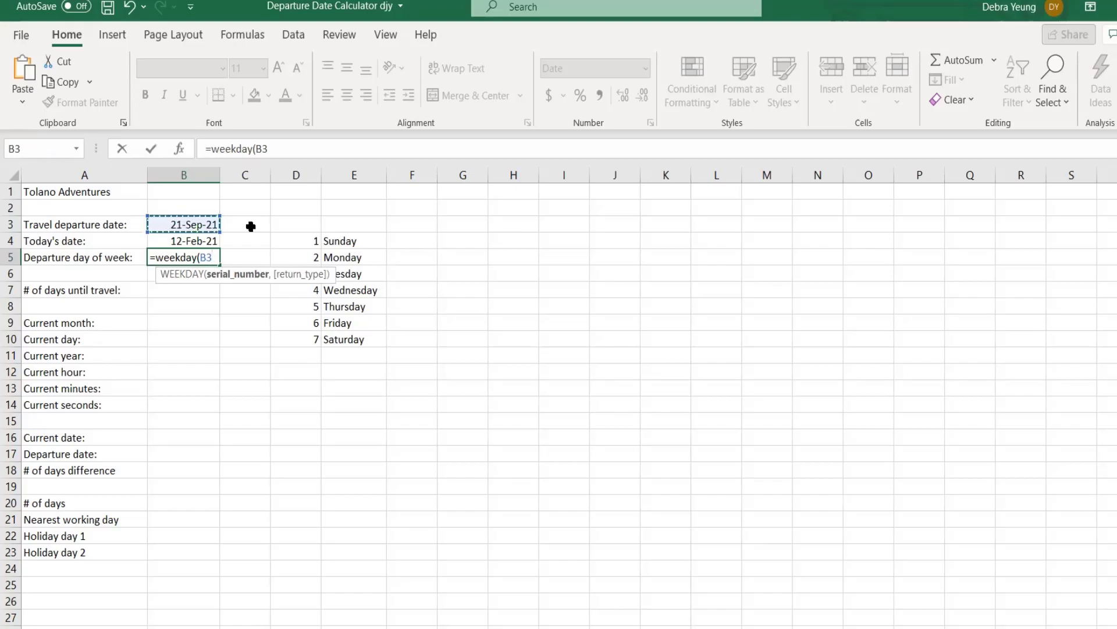
type(",")
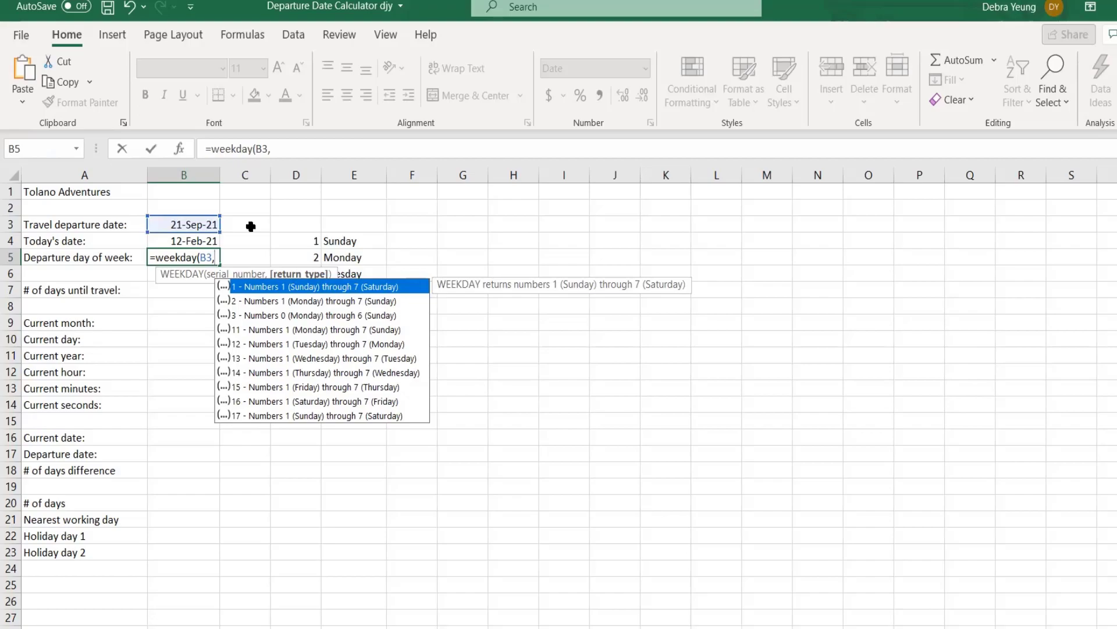
left_click(270, 286)
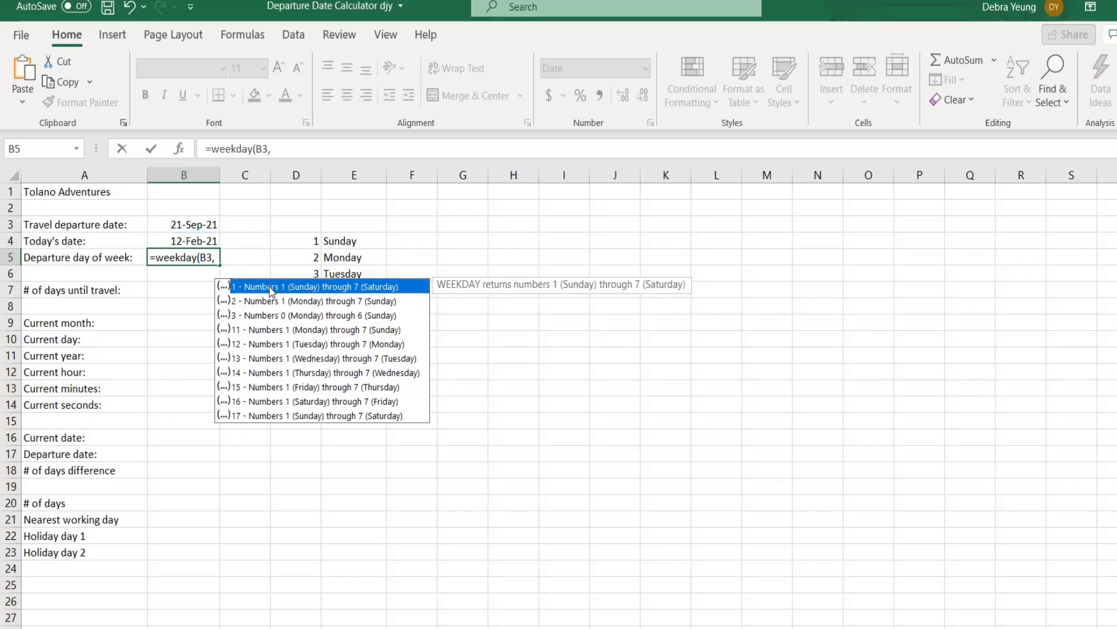
type("1")
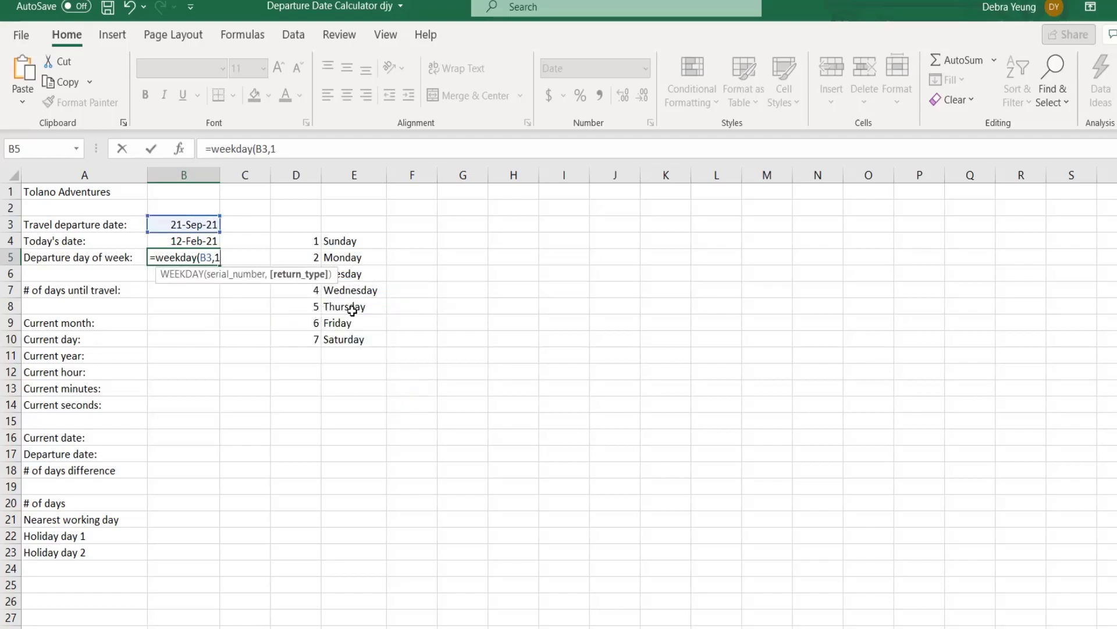
type(",")
left_click(296, 148)
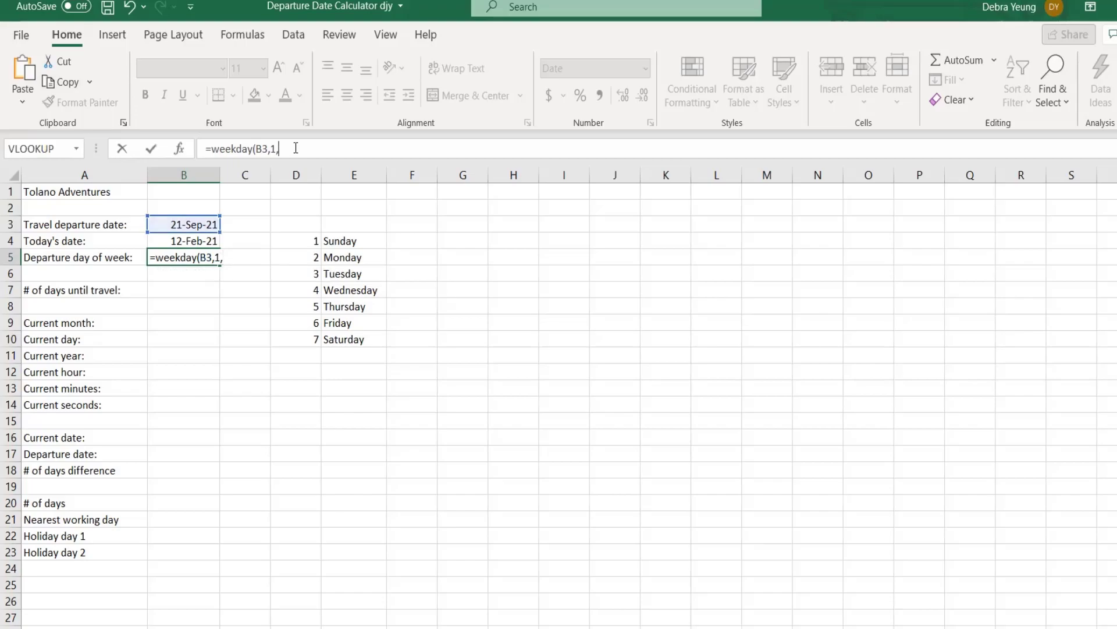
key("BackSpace")
type(")")
key("Return")
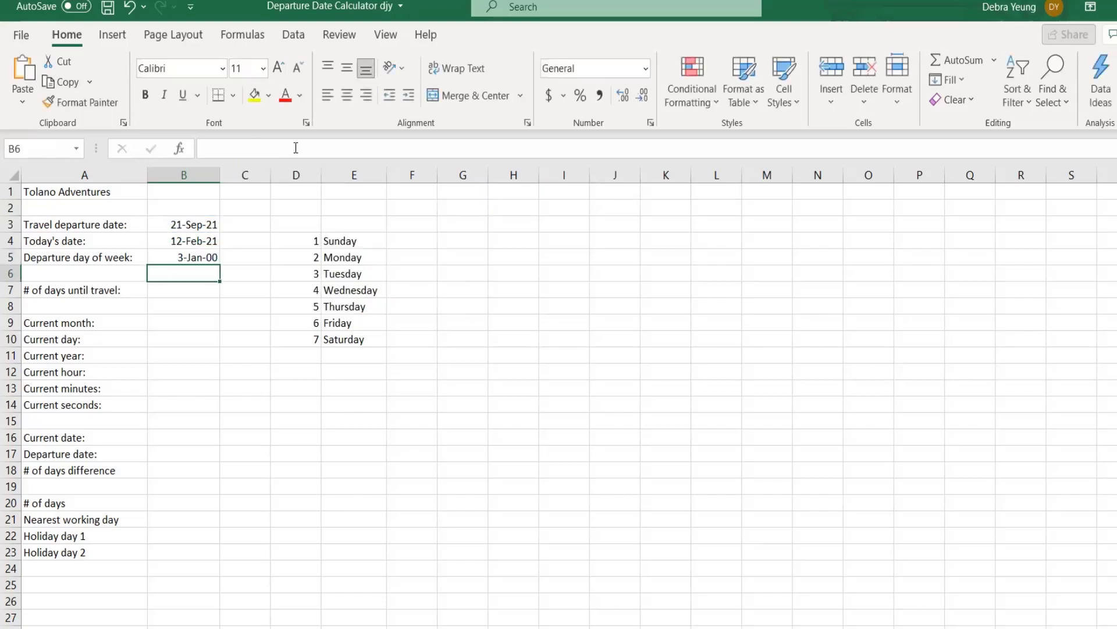
Move the WEEKDAY formula from B5 to C5 and delete it there.
left_click(169, 257)
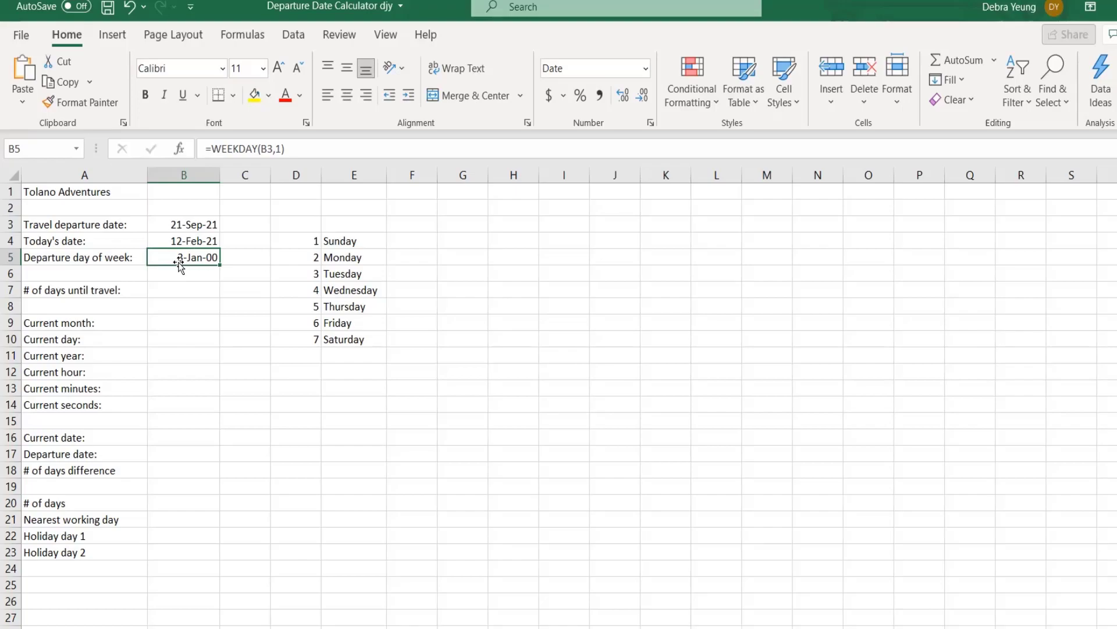
left_click_drag(205, 263, 231, 251)
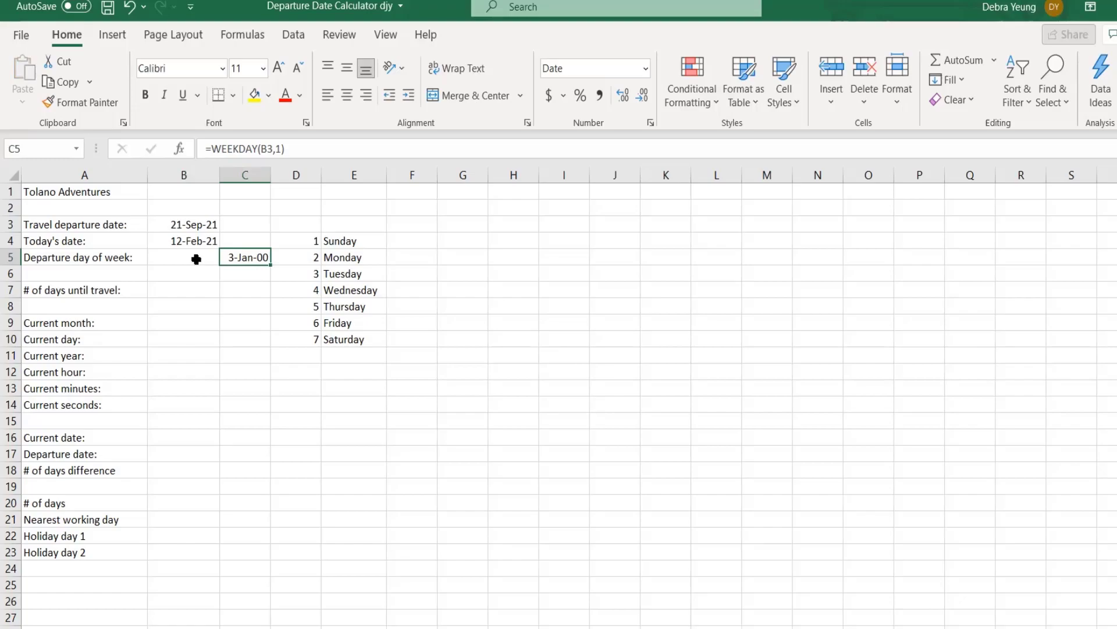
key("Delete")
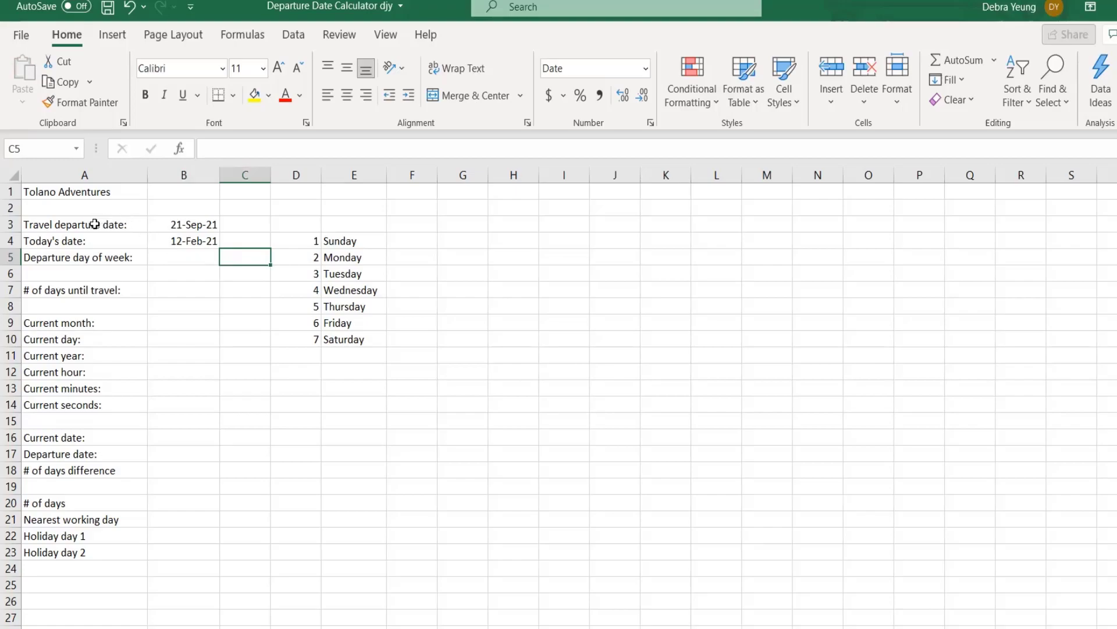
Enter =WEEKDAY(B3,1) in cell C5 to return the departure date's weekday number, counting Sunday as 1.
left_click(184, 244)
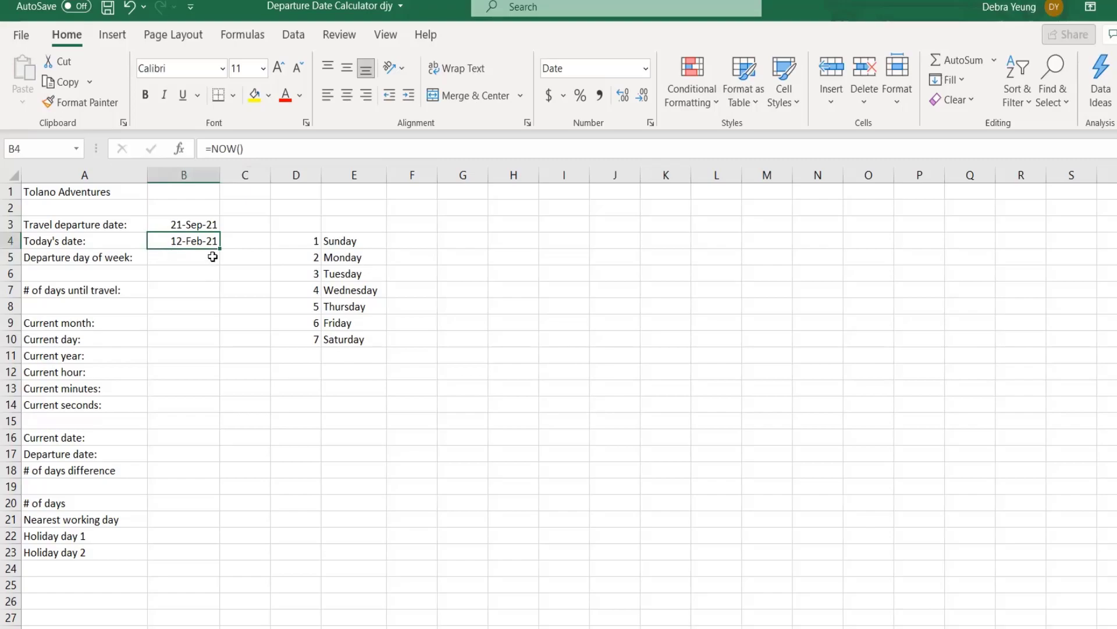
left_click(237, 254)
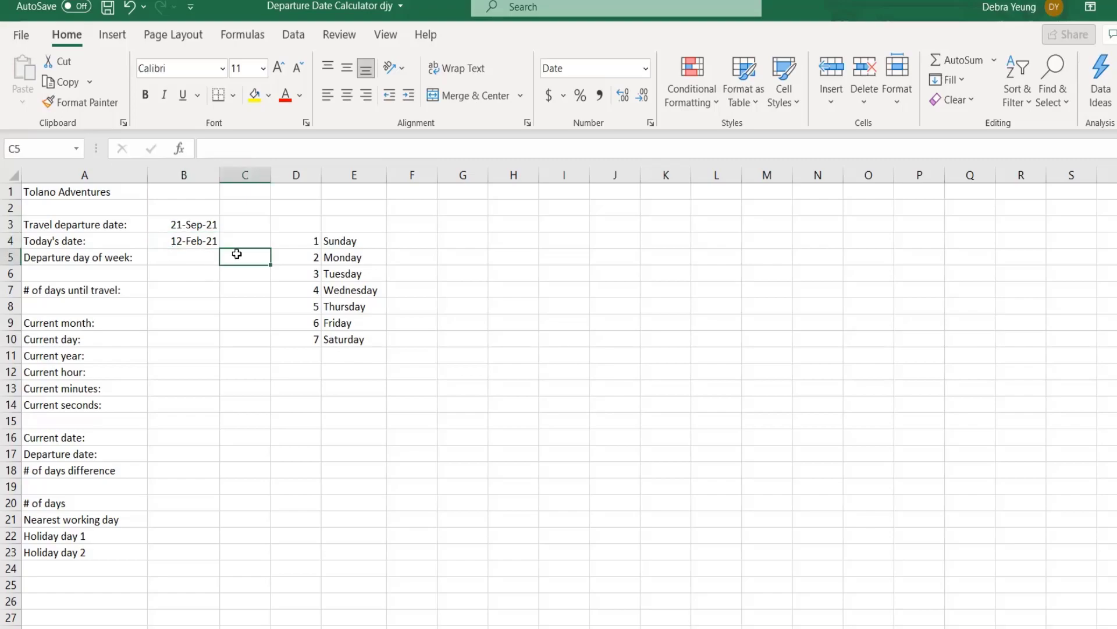
left_click_drag(309, 240, 336, 352)
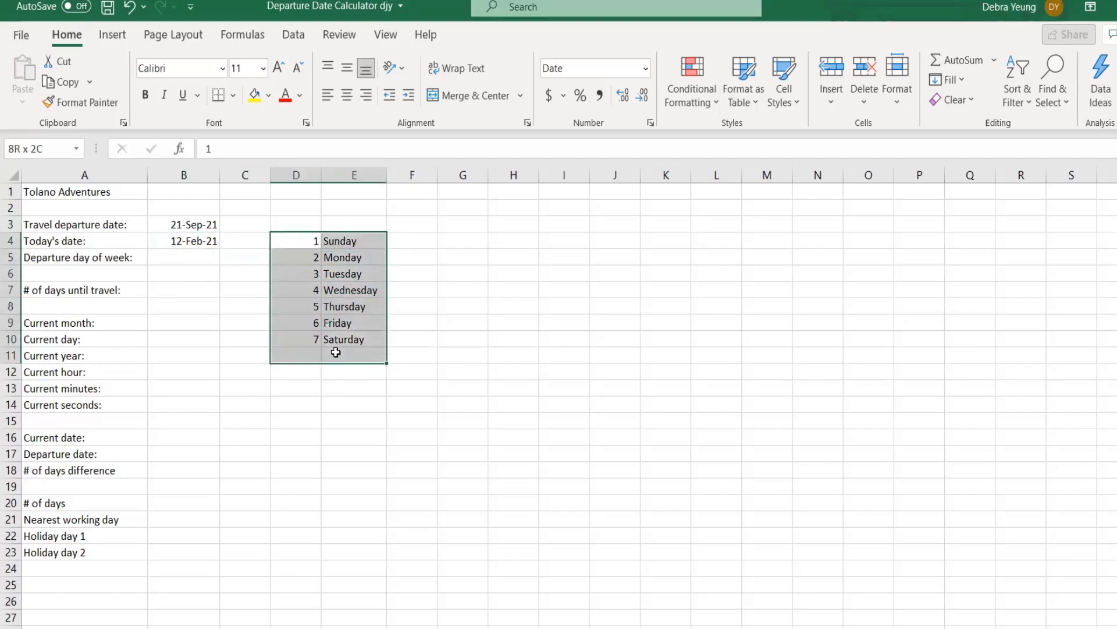
left_click(246, 239)
left_click(245, 258)
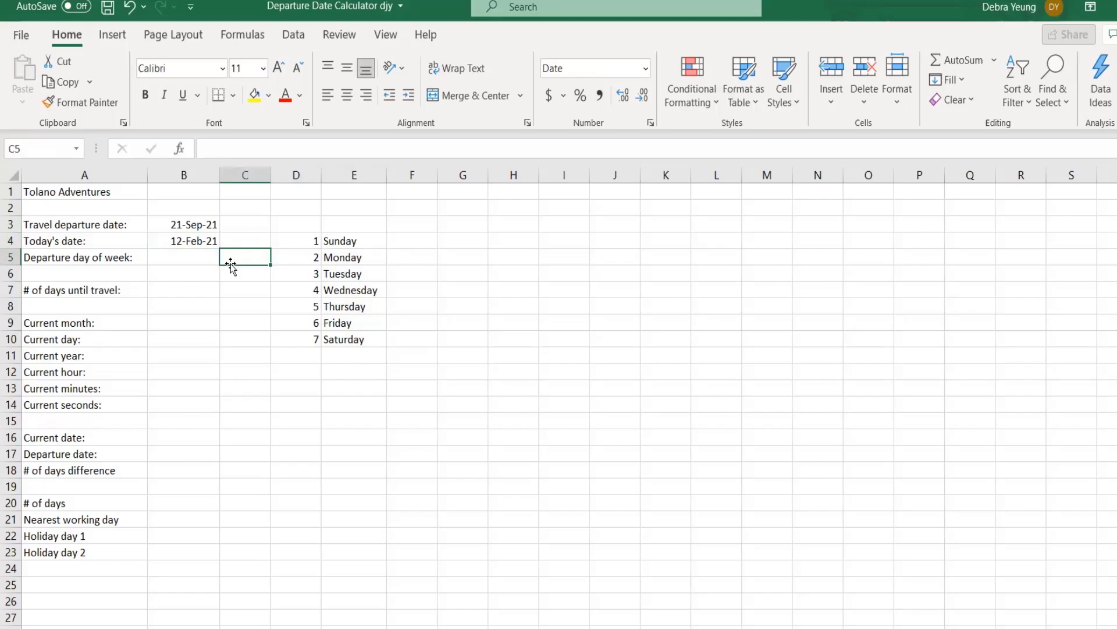
type("=")
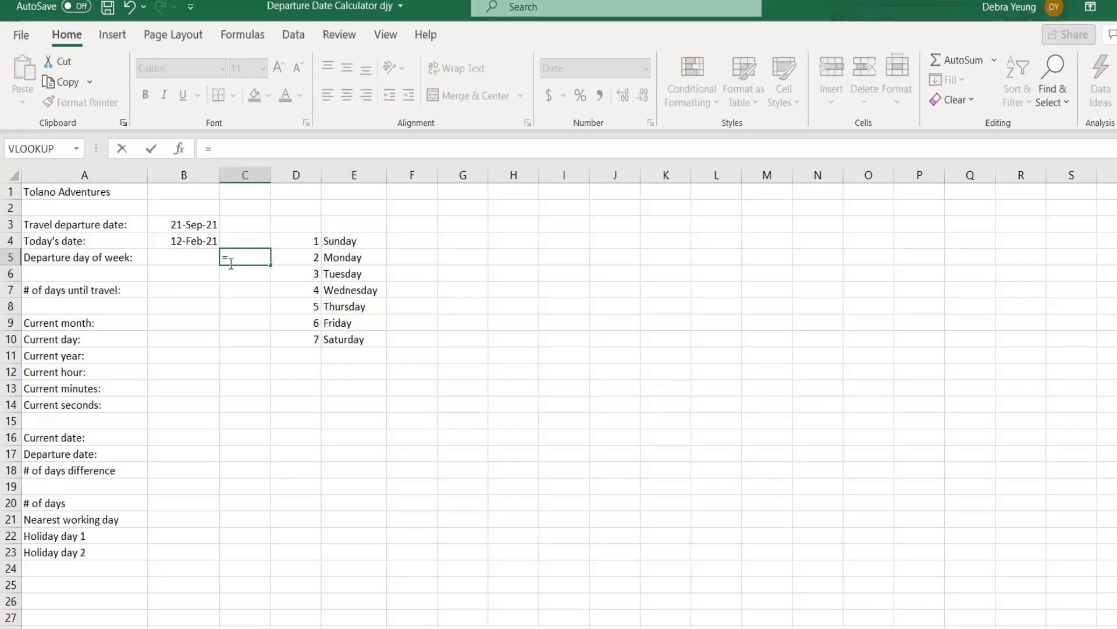
type("weekd")
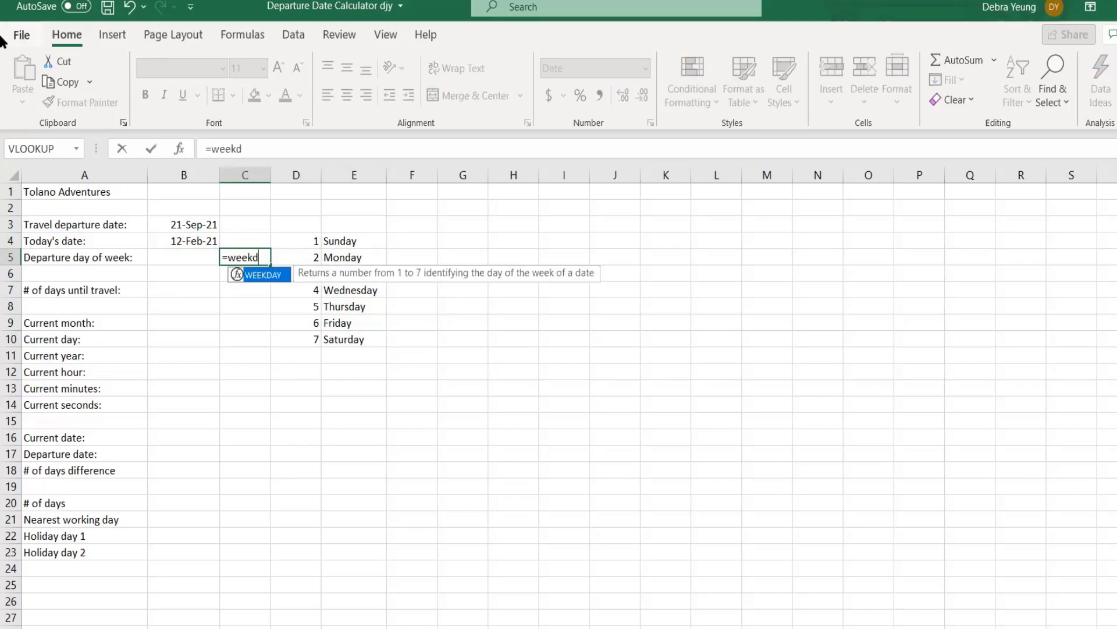
double_click(235, 276)
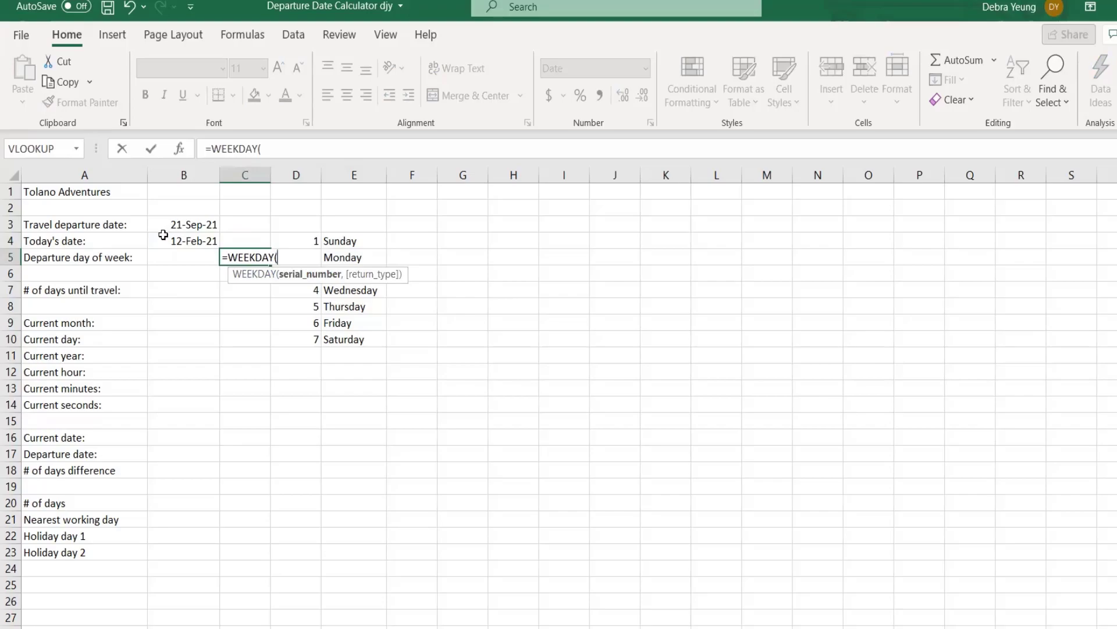
type("b3")
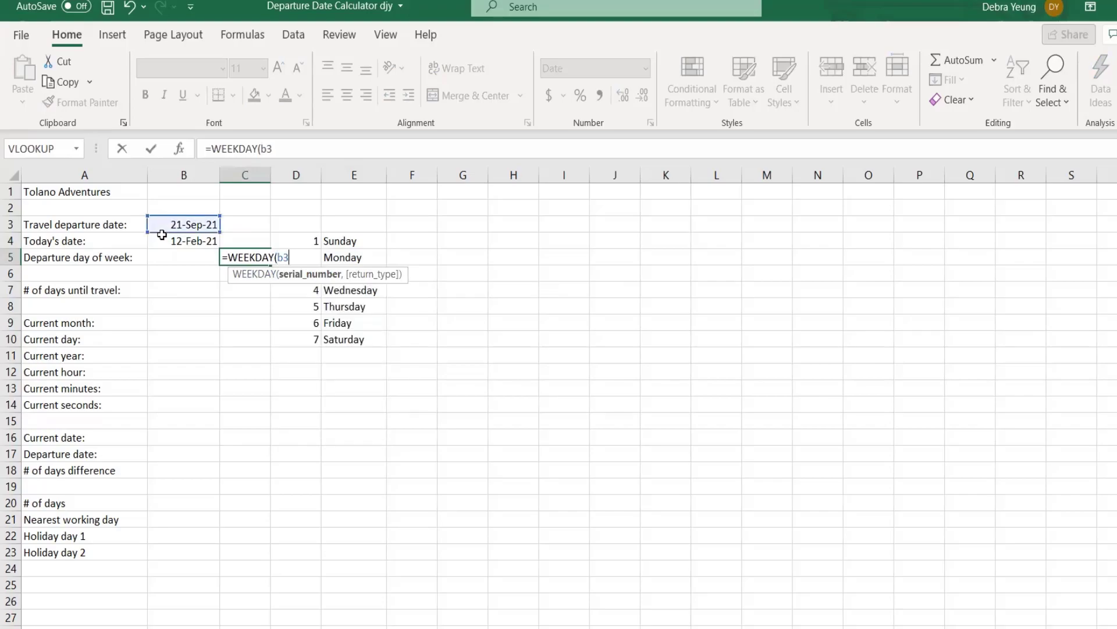
type(",")
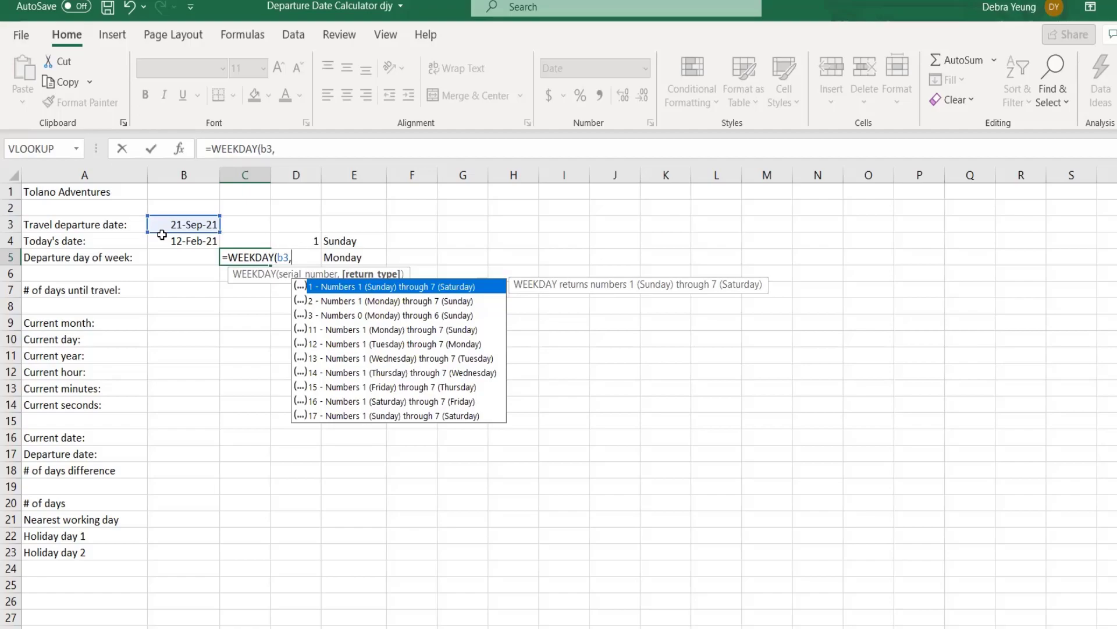
type("1)")
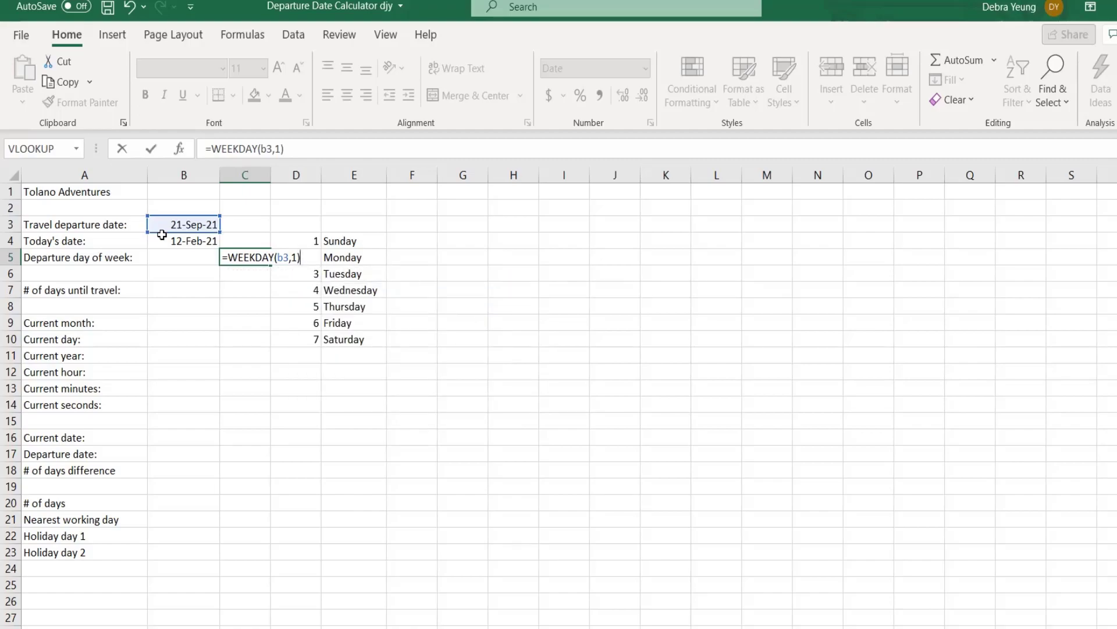
key("Return")
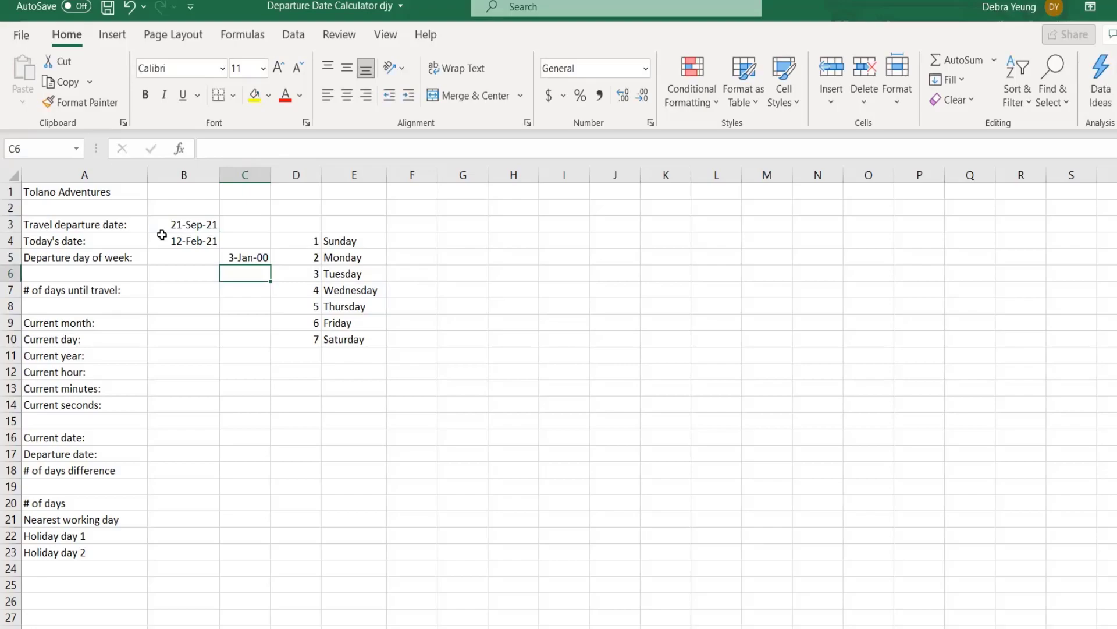
Clear the return type in C5's WEEKDAY formula and choose option 1, Sunday through Saturday, from the suggested values again.
left_click(248, 256)
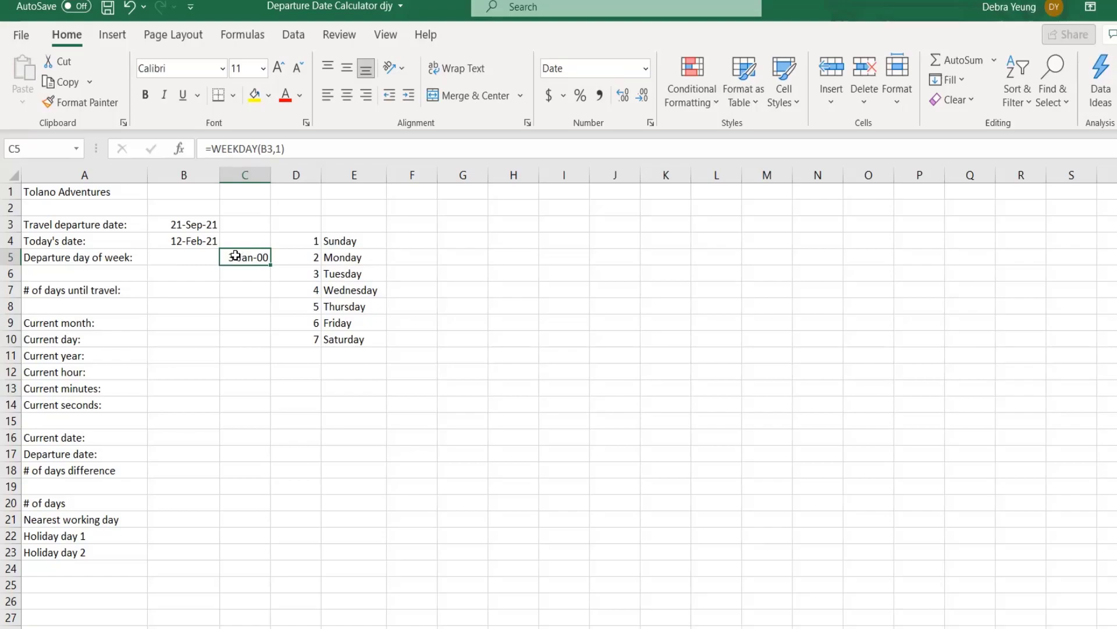
left_click(283, 148)
type(")")
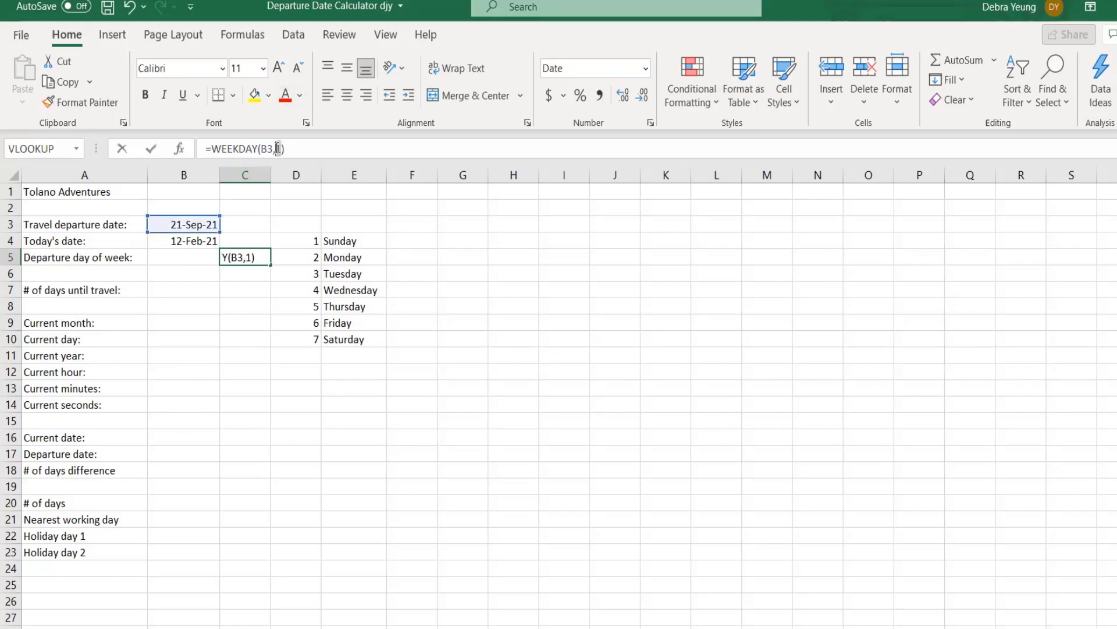
left_click(277, 148)
key("BackSpace")
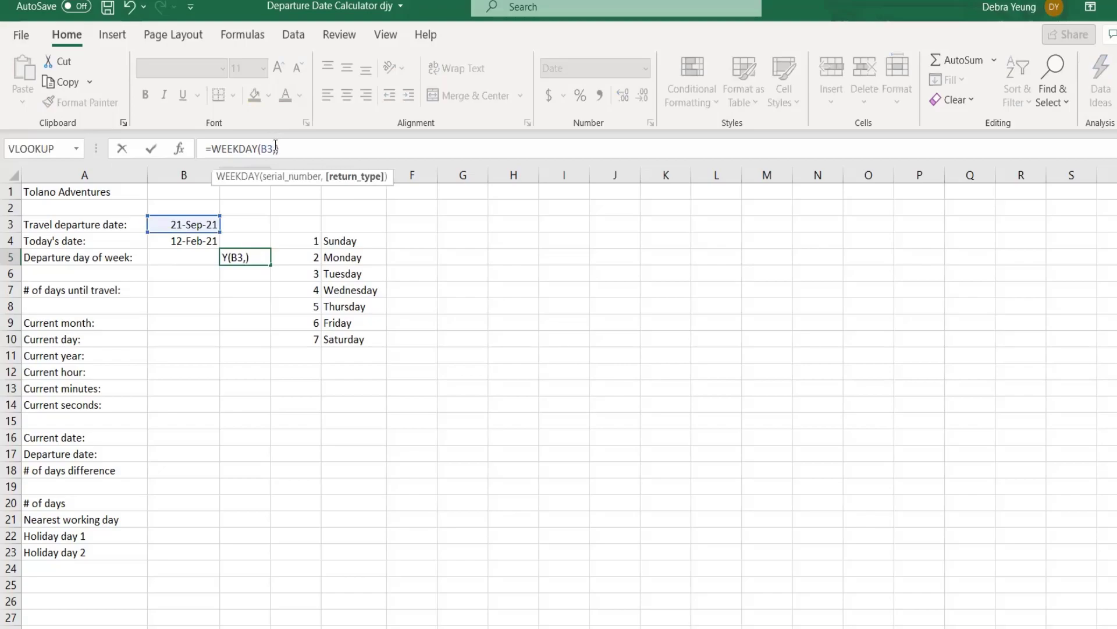
left_click(290, 150)
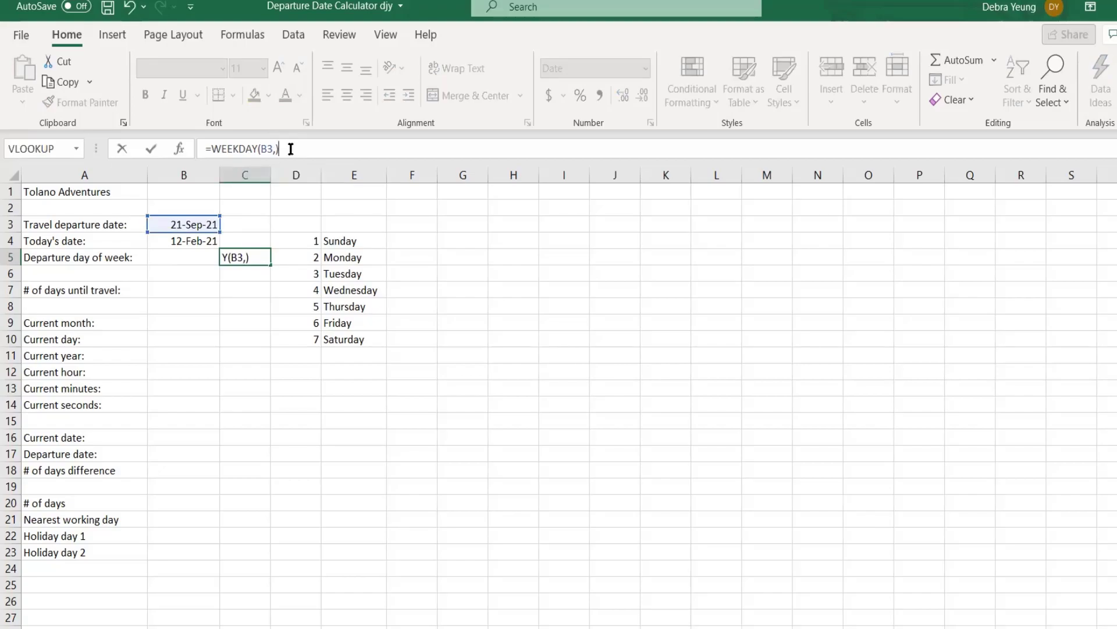
key("BackSpace")
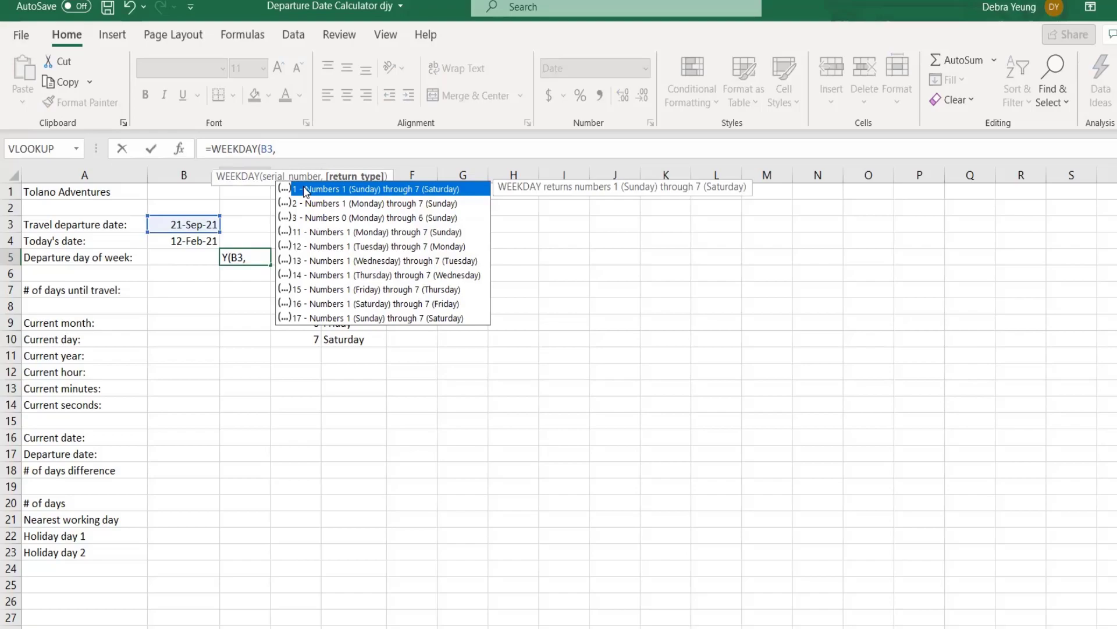
left_click(304, 190)
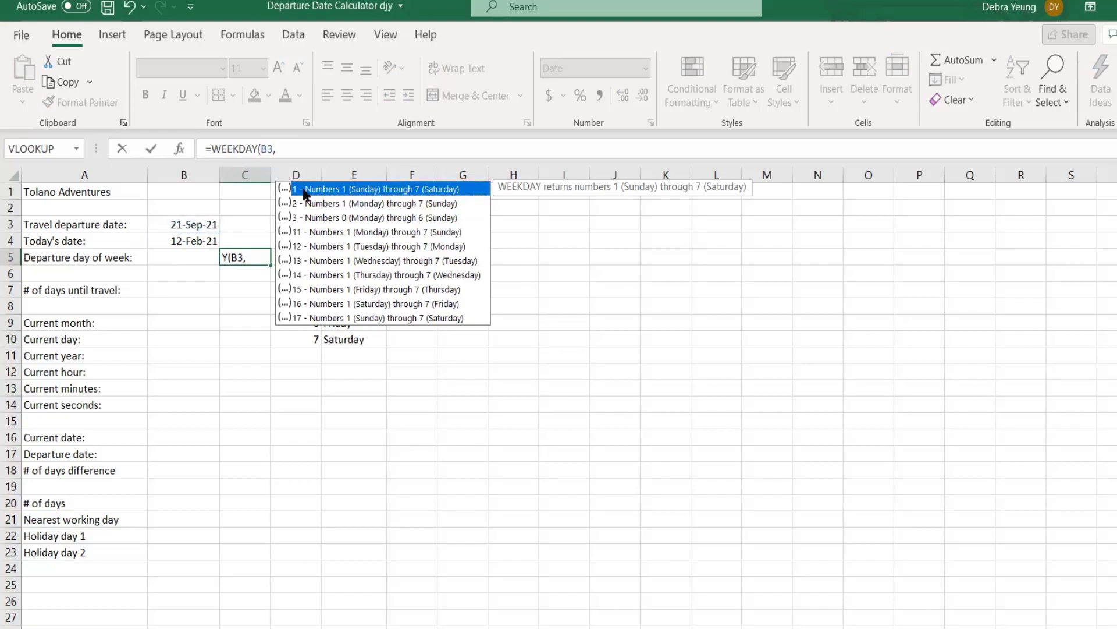
double_click(304, 192)
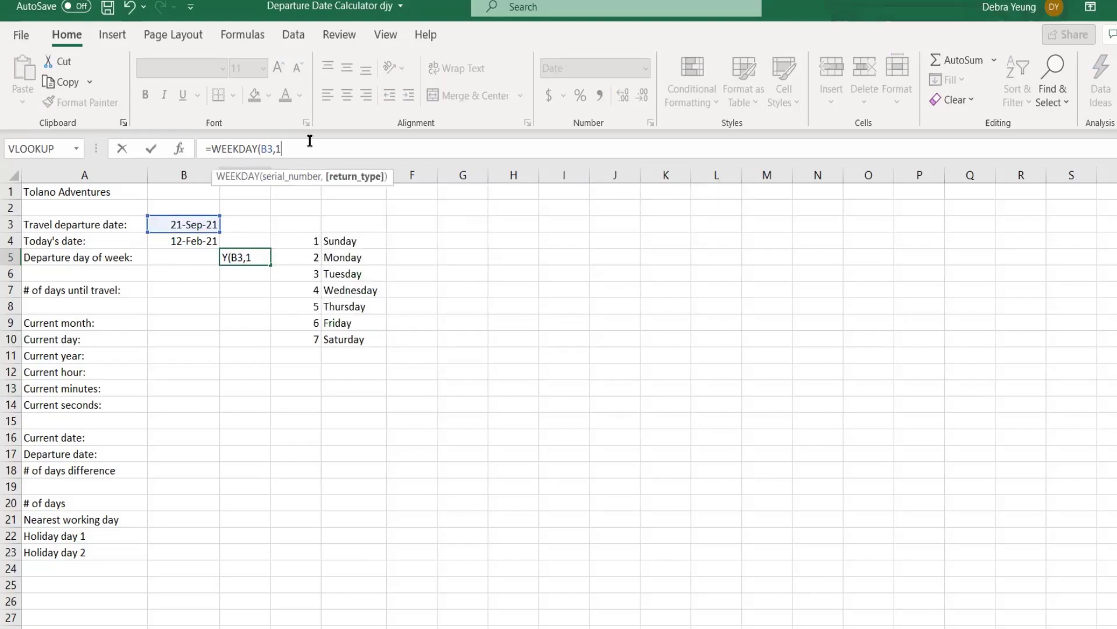
type(")")
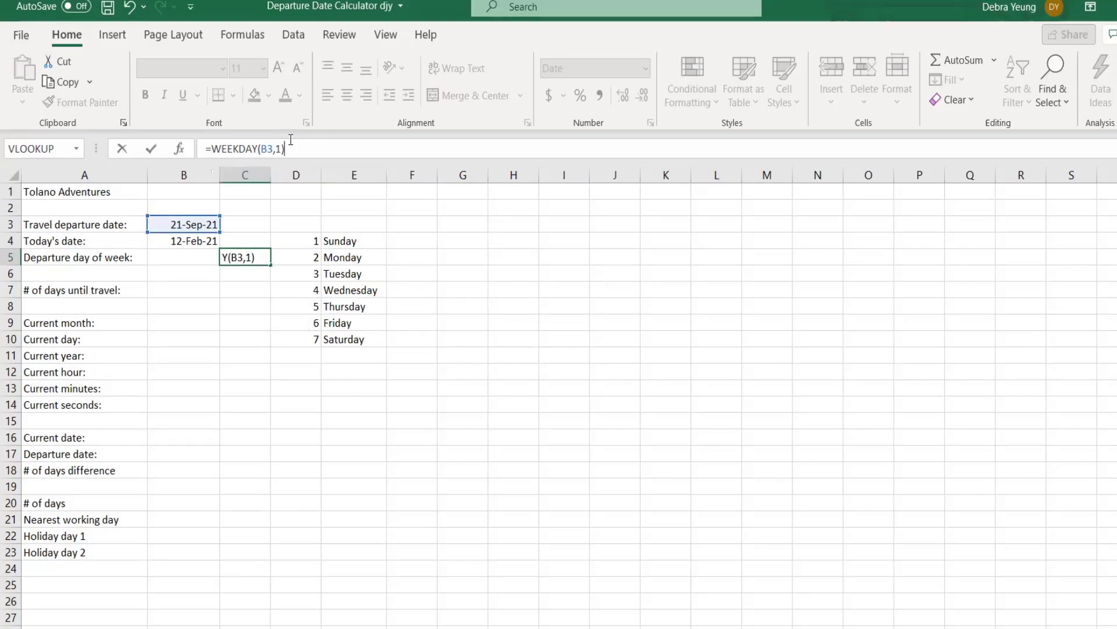
key("Return")
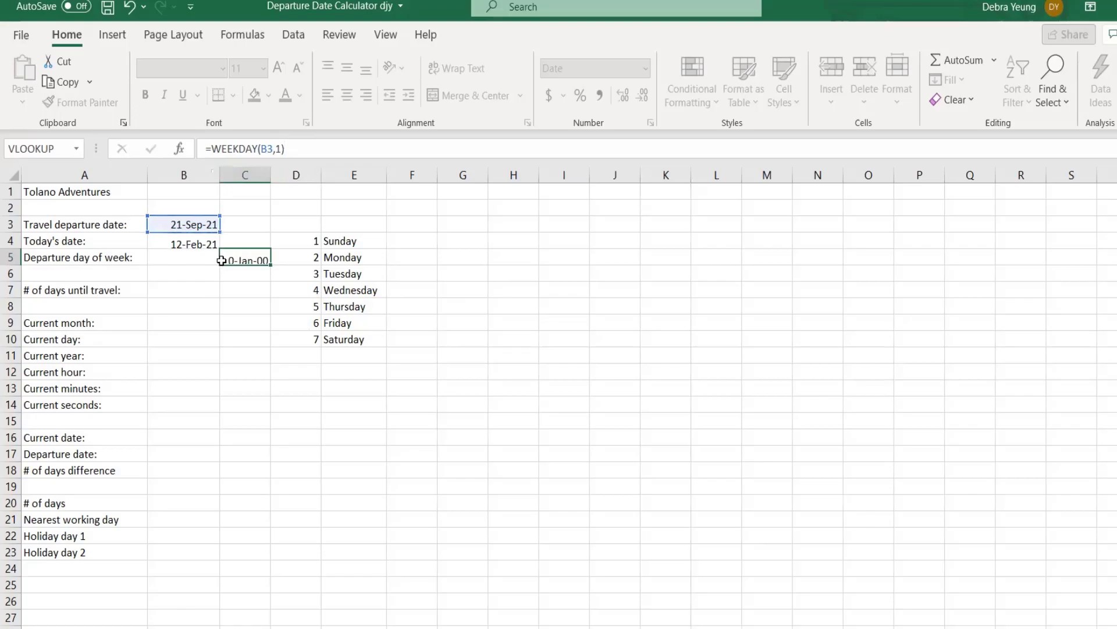
Format cell C5 as Number with no decimal places.
left_click(239, 257)
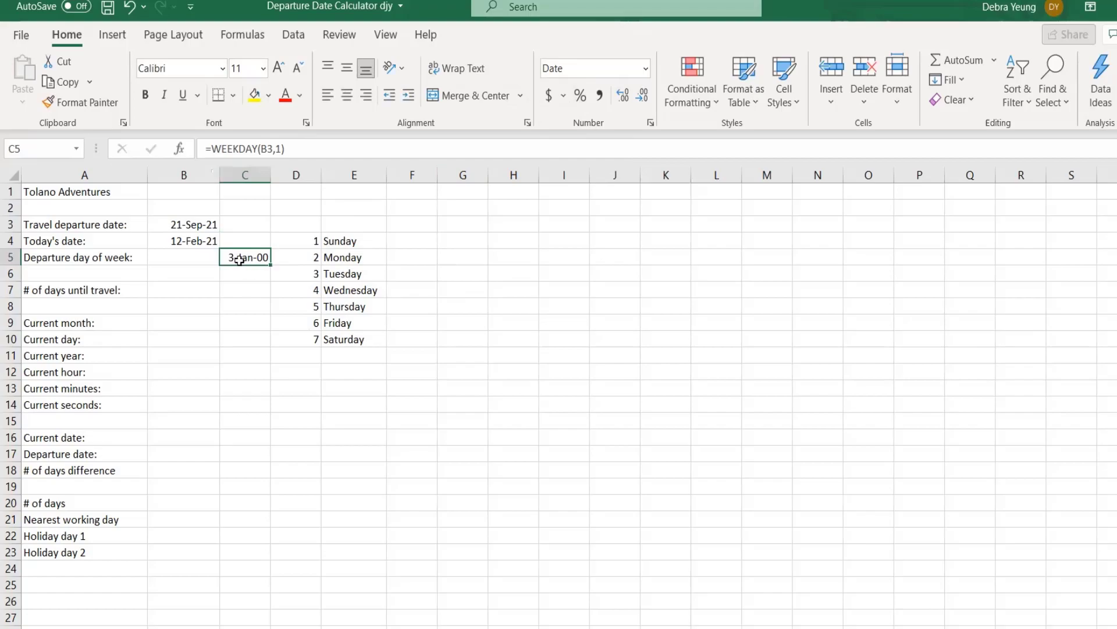
left_click(645, 71)
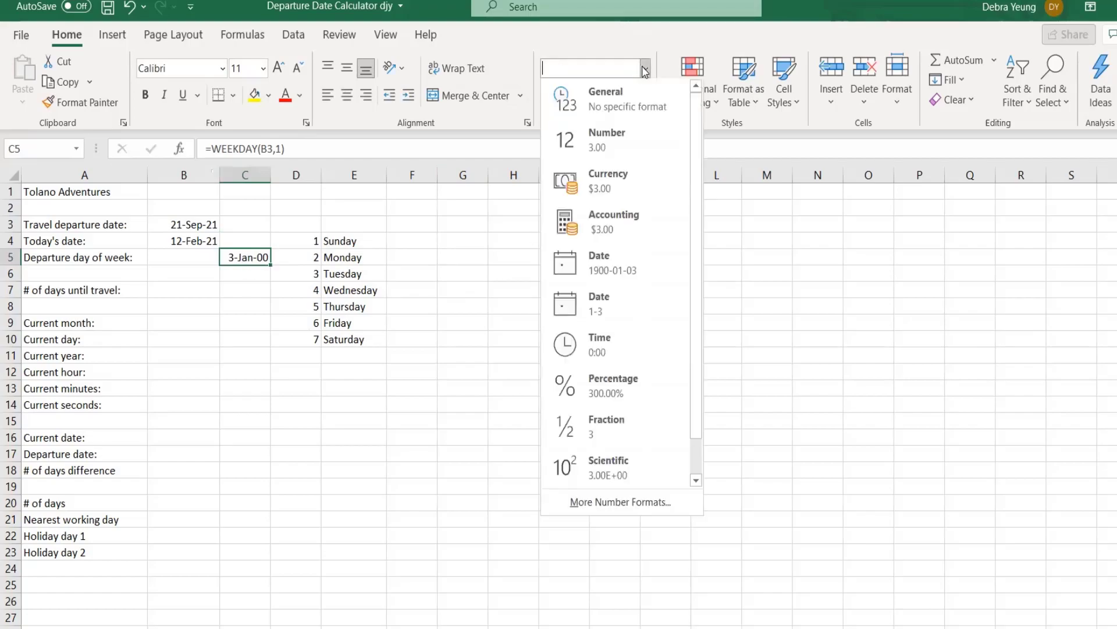
left_click(624, 134)
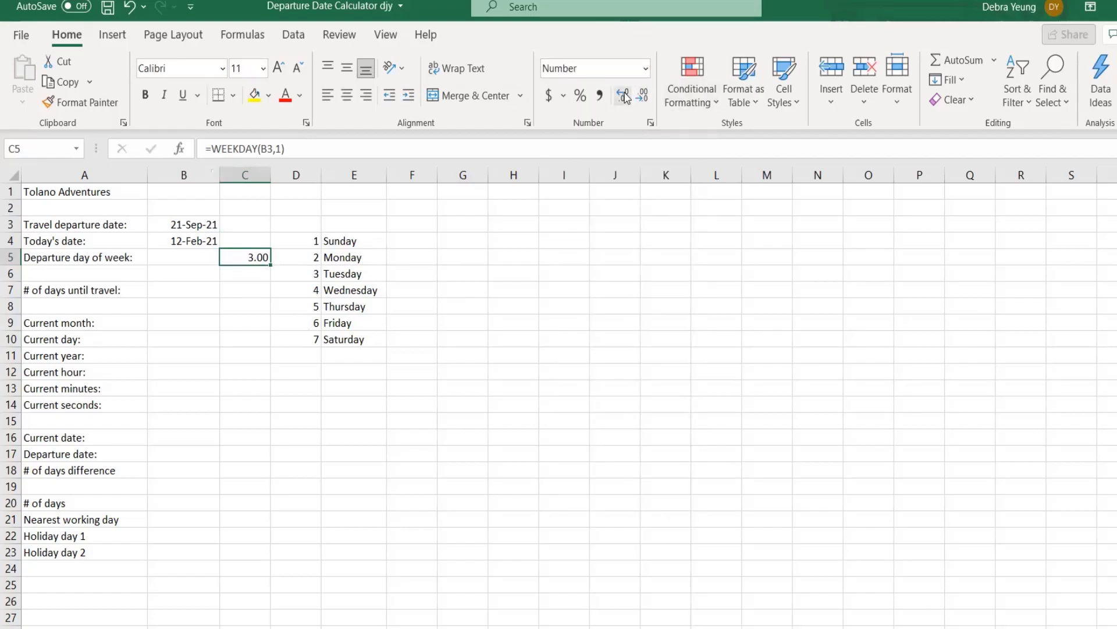
left_click(625, 96)
double_click(641, 98)
left_click(641, 97)
Enter =INDEX(D4:E10,C5,2) in cell B5 to return the departure weekday's name, and review the formulas in B5 and C5.
left_click(187, 258)
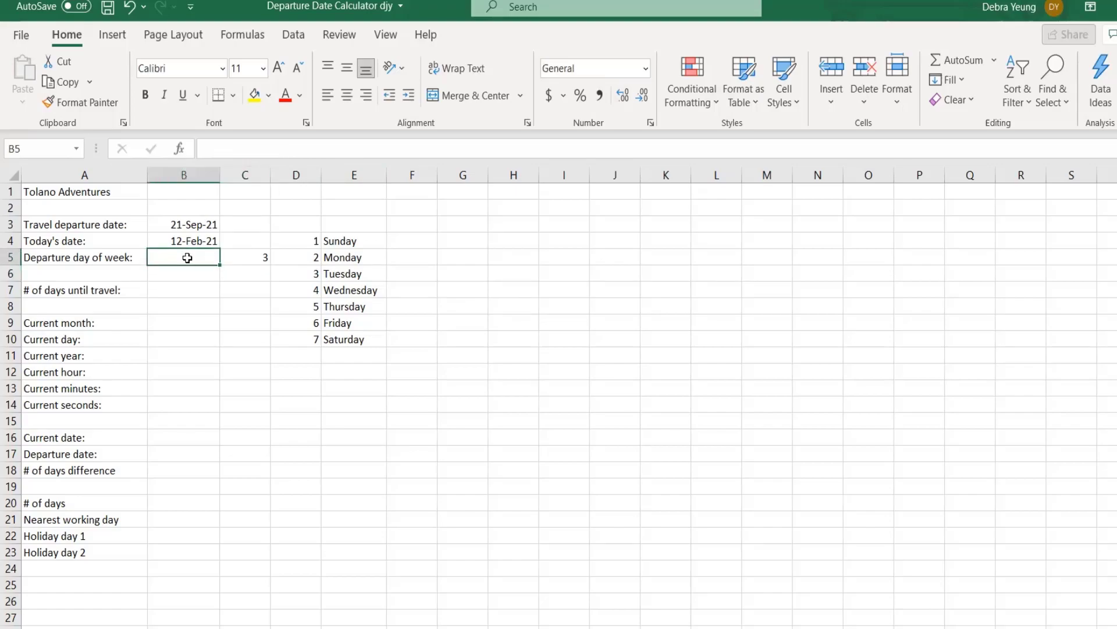
type("=i")
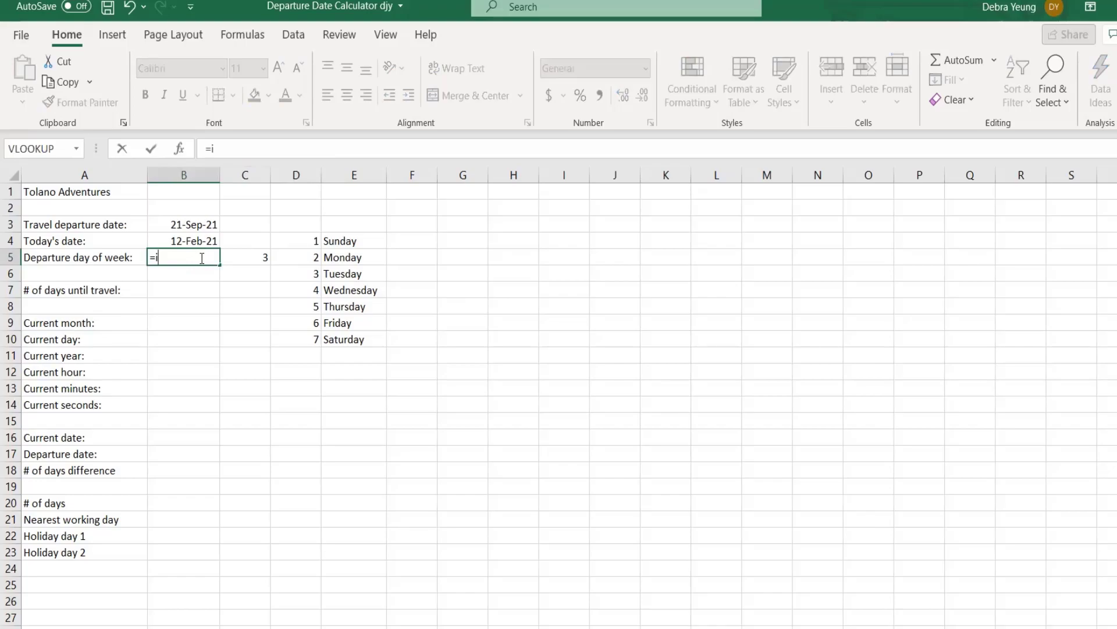
type("nd")
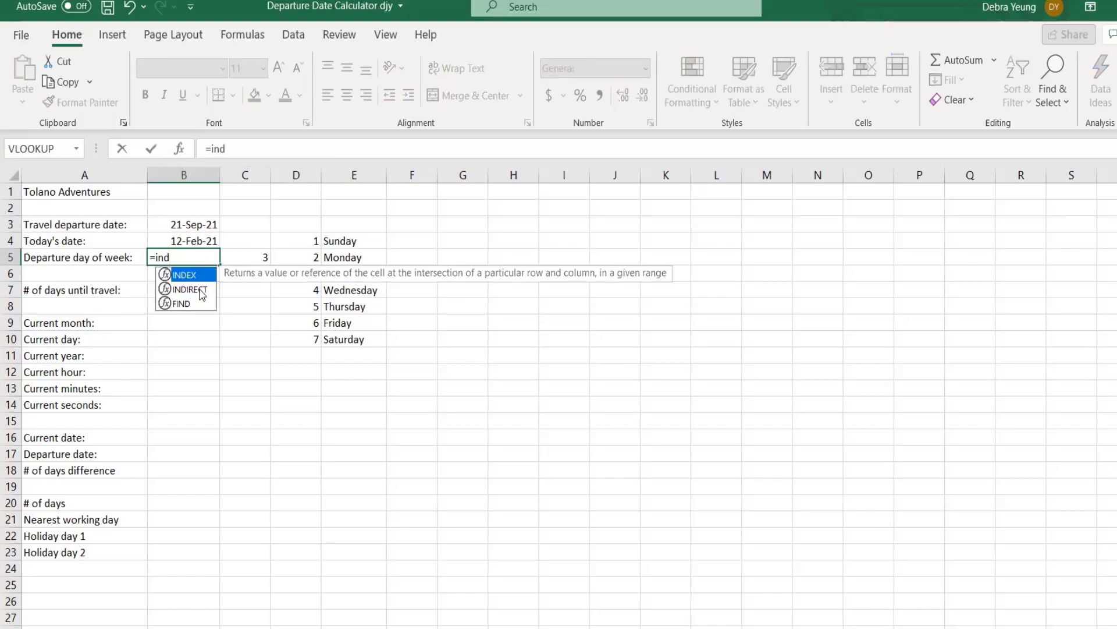
double_click(166, 275)
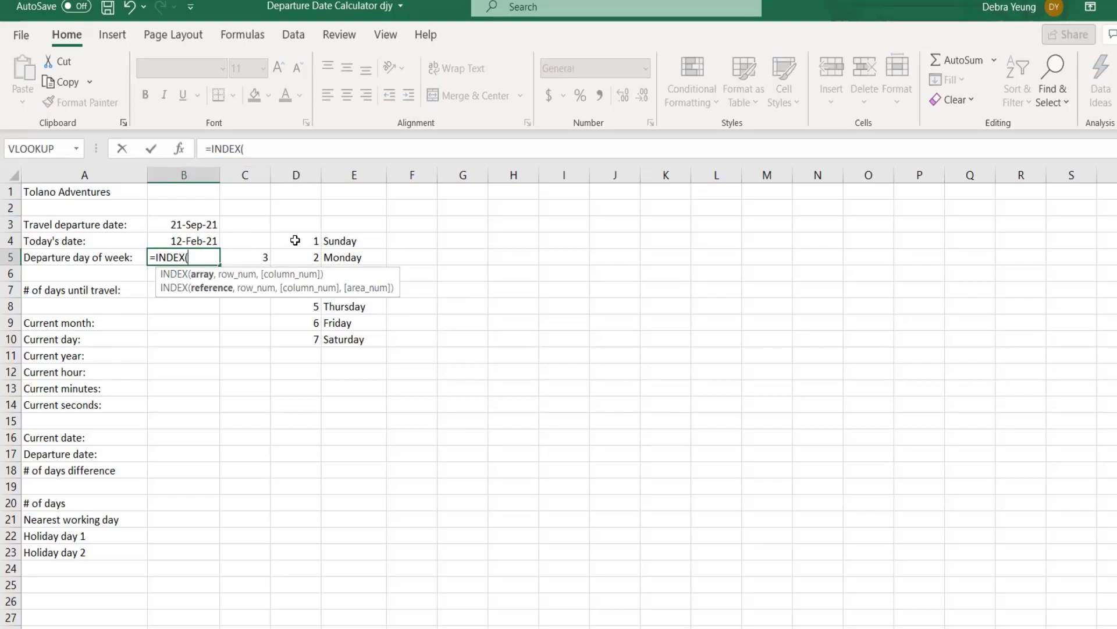
left_click_drag(295, 241, 349, 243)
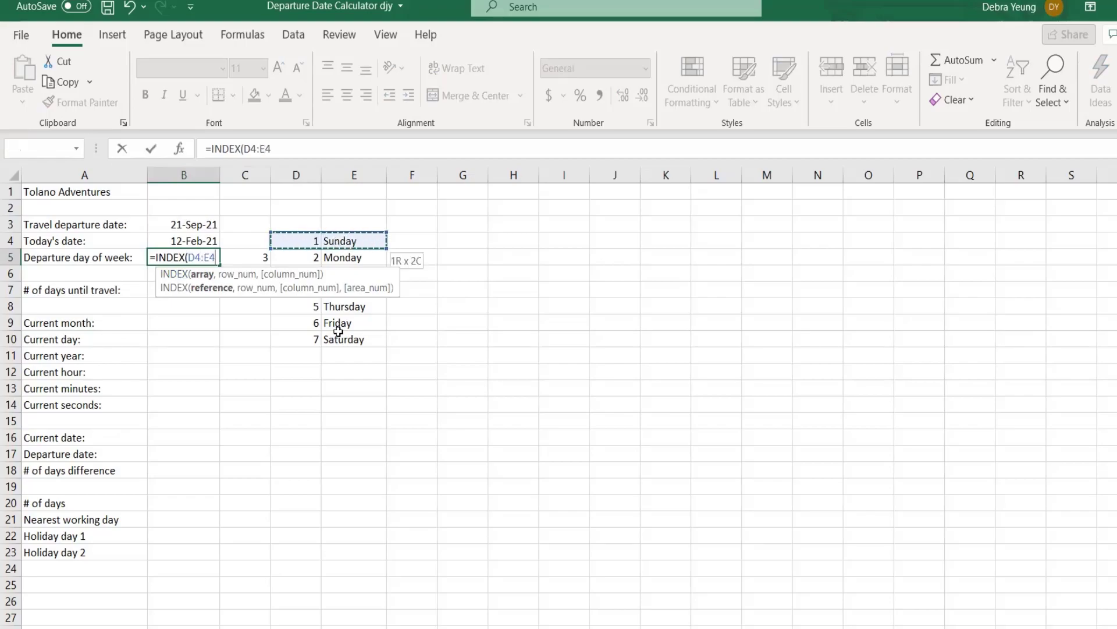
left_click_drag(338, 348, 333, 336)
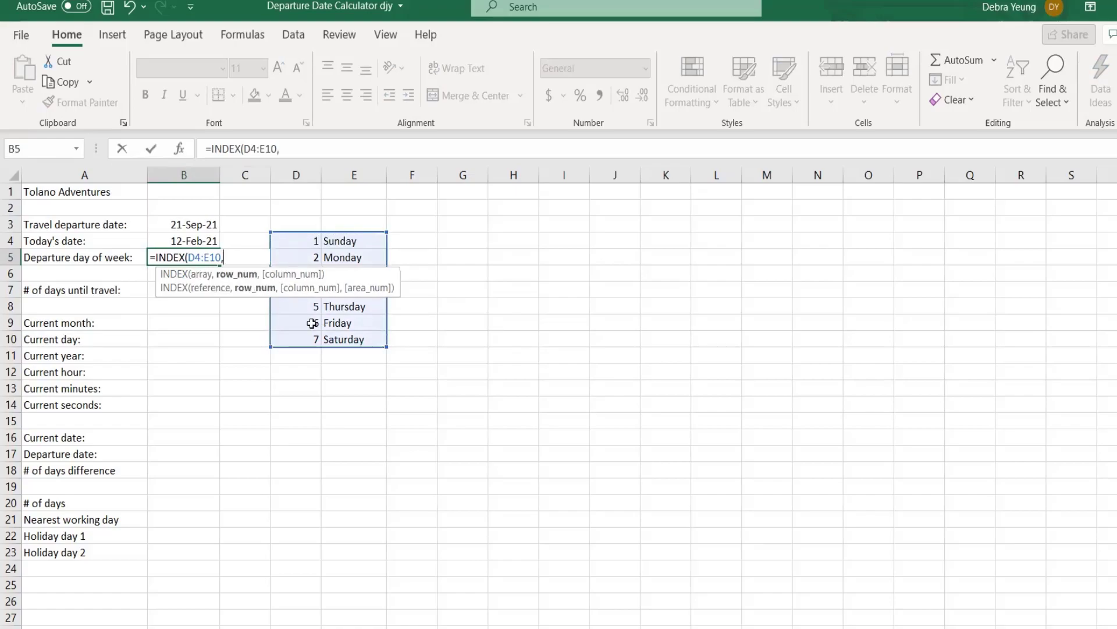
type(",")
left_click(299, 149)
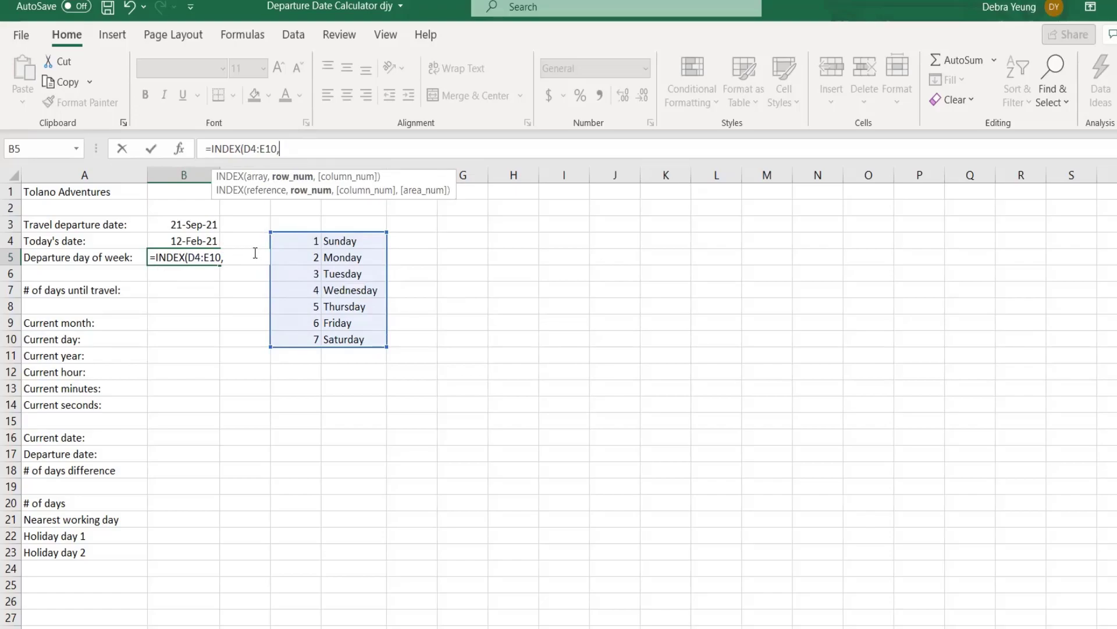
type("c5,")
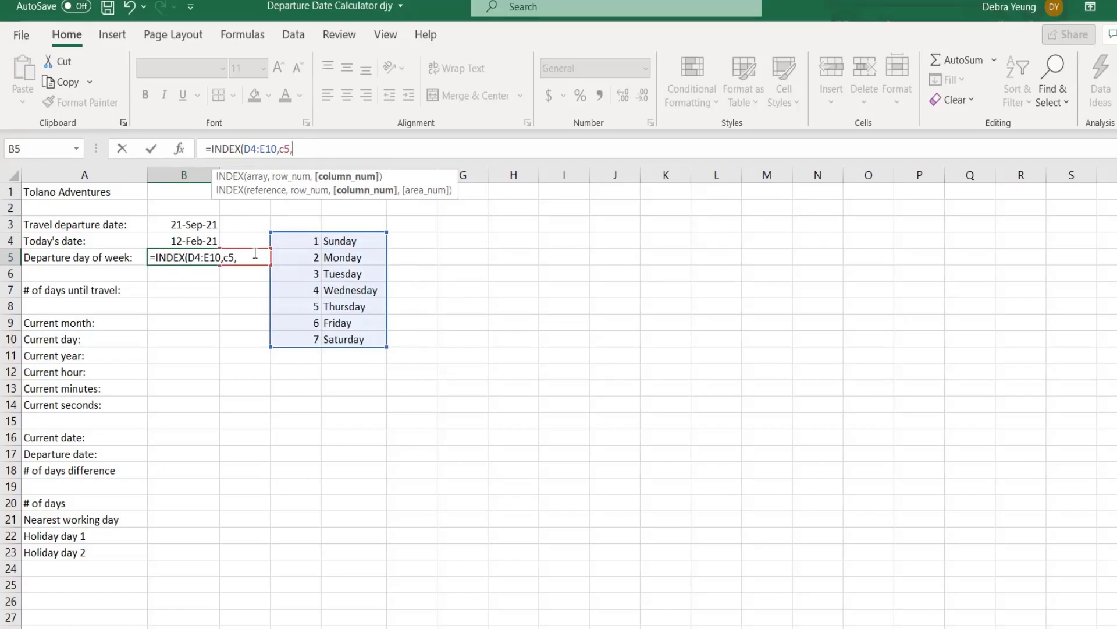
type("2)")
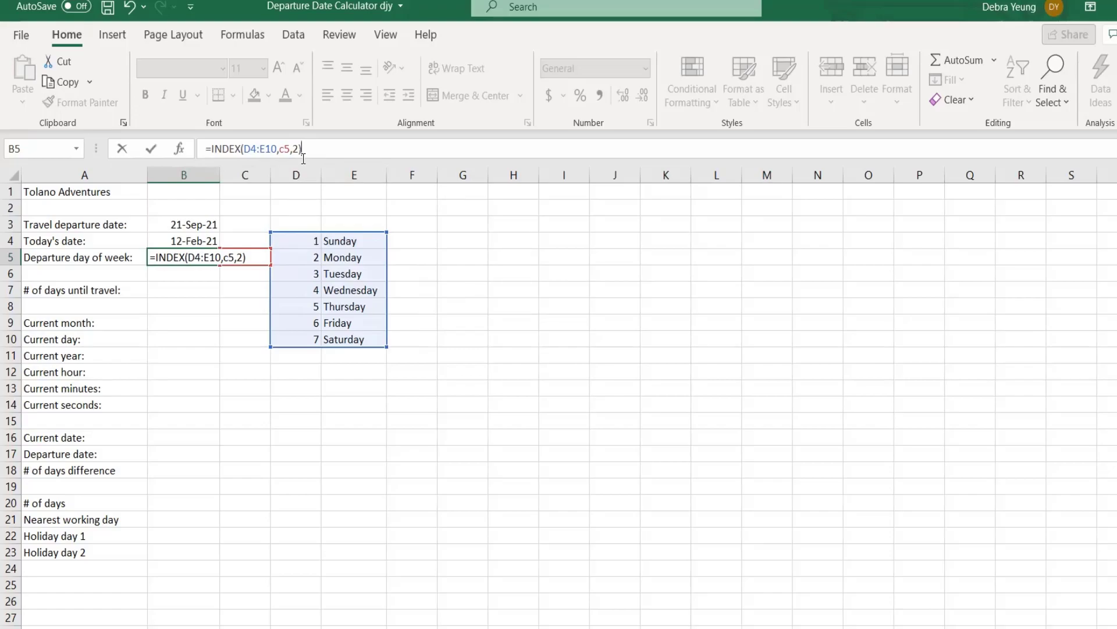
key("Return")
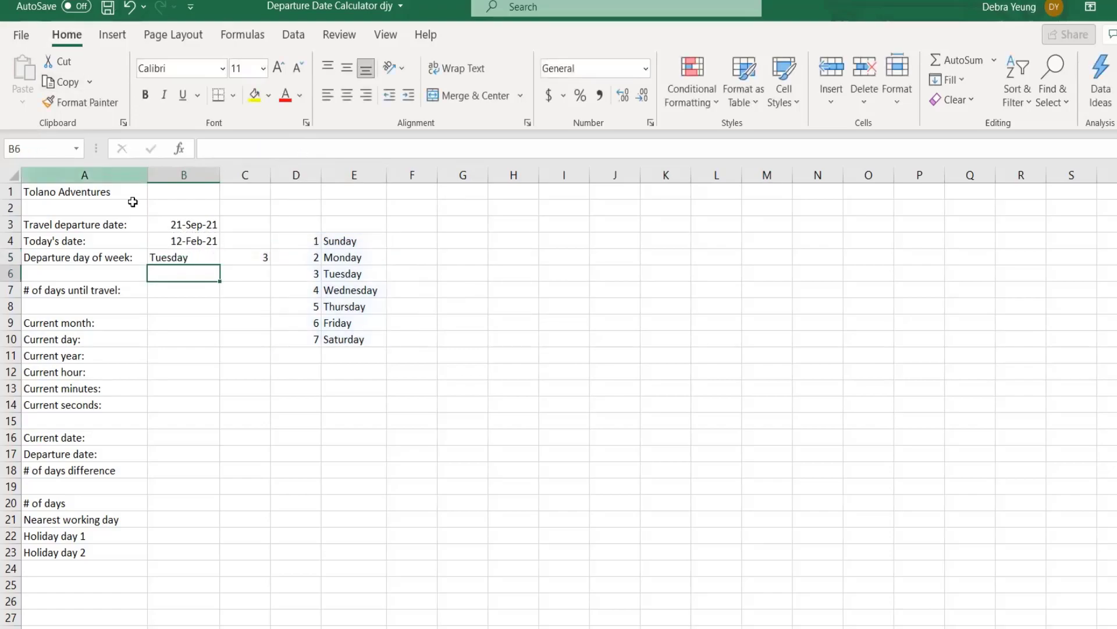
left_click(167, 256)
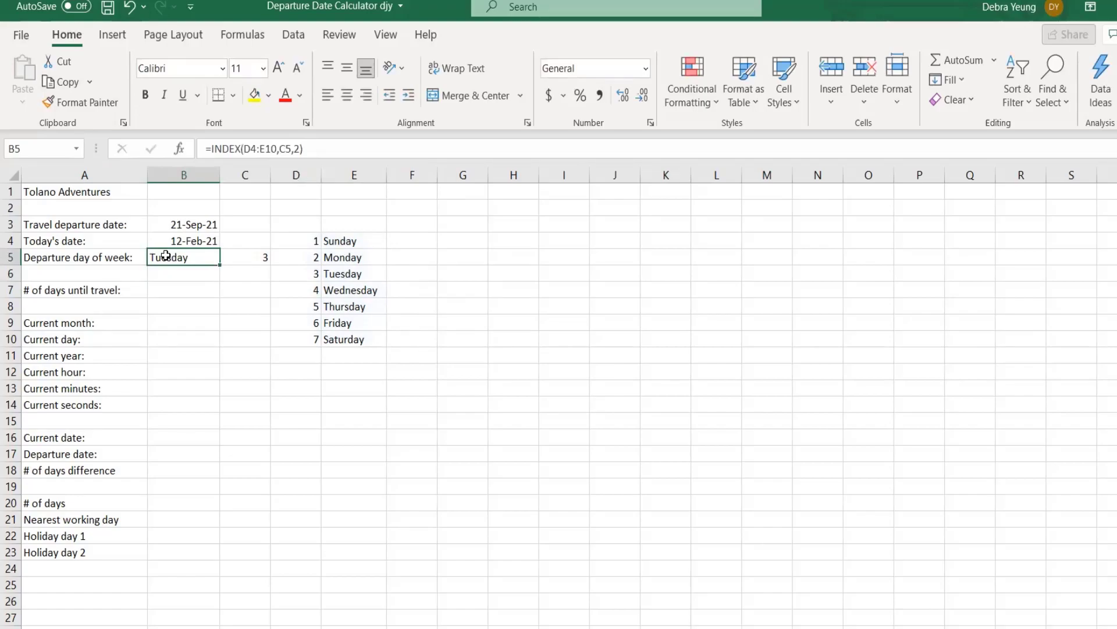
left_click(247, 251)
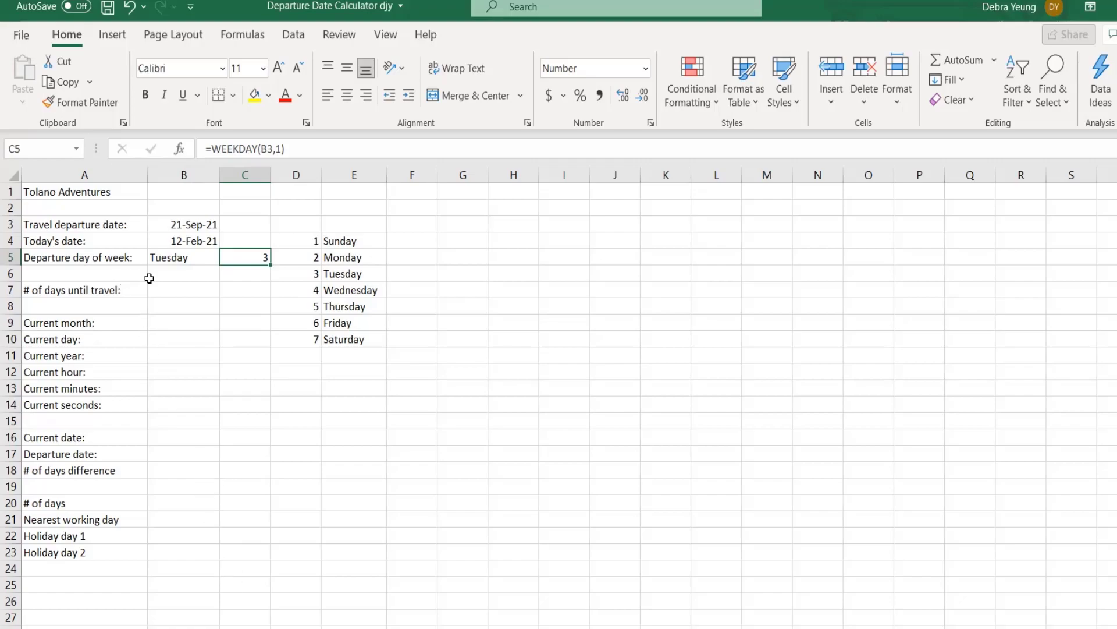
Enter =B3-B4 in cell B7 to calculate the number of days until travel, and review the formula.
left_click(179, 288)
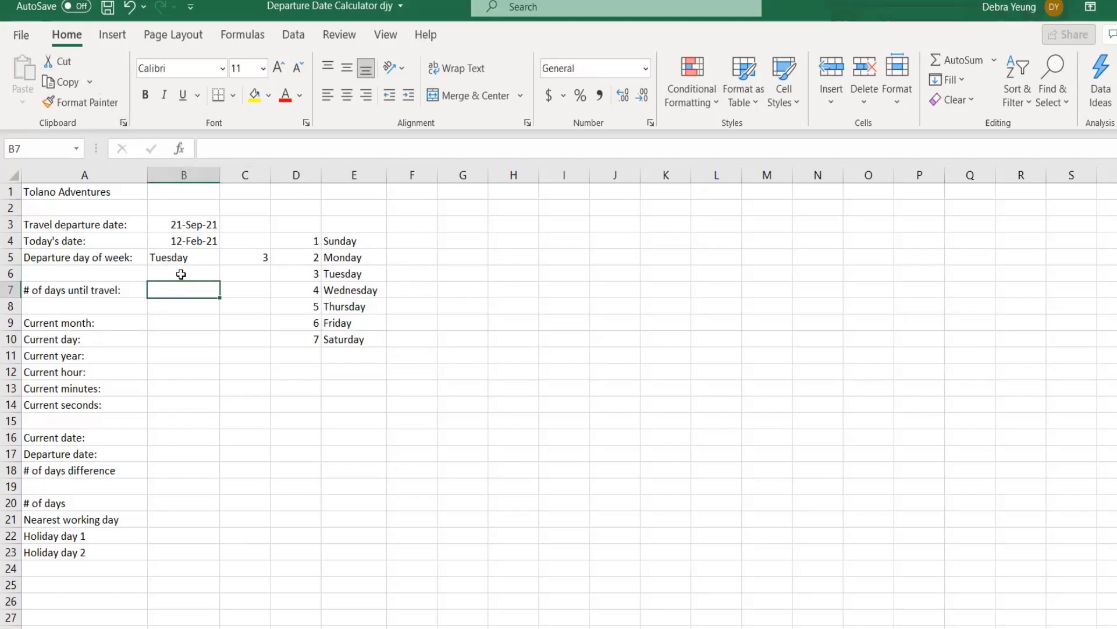
type("=")
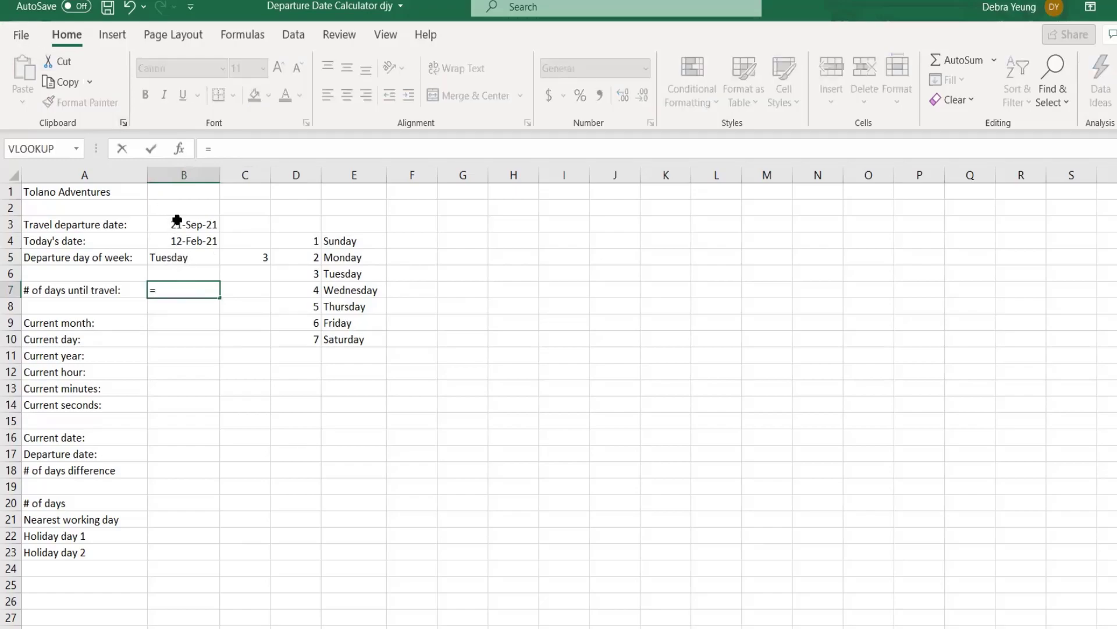
left_click(177, 222)
type("-")
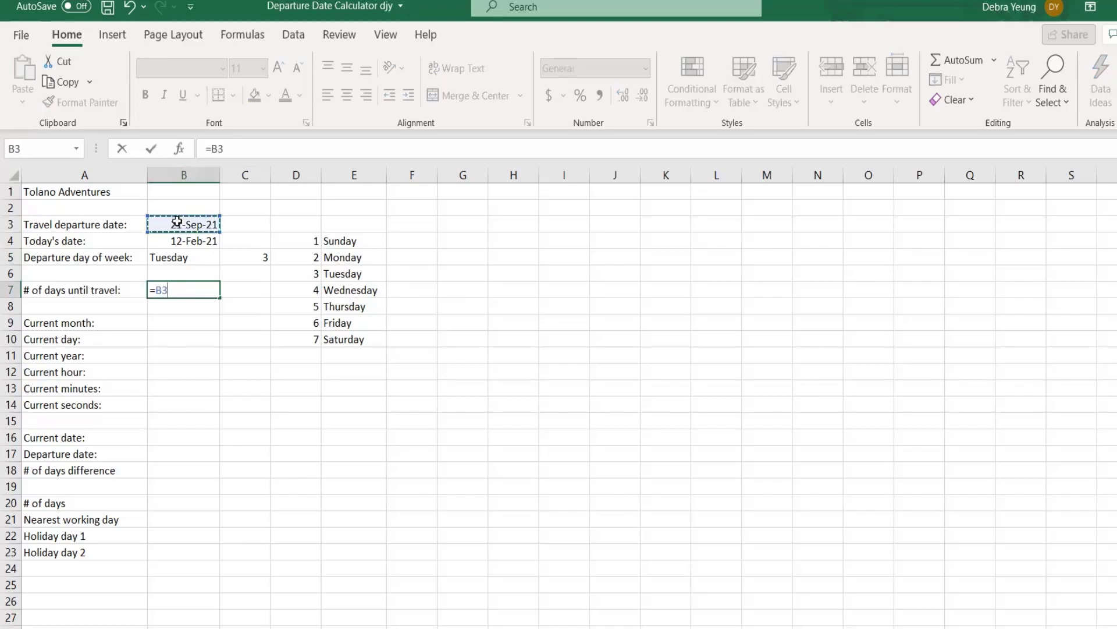
left_click(182, 237)
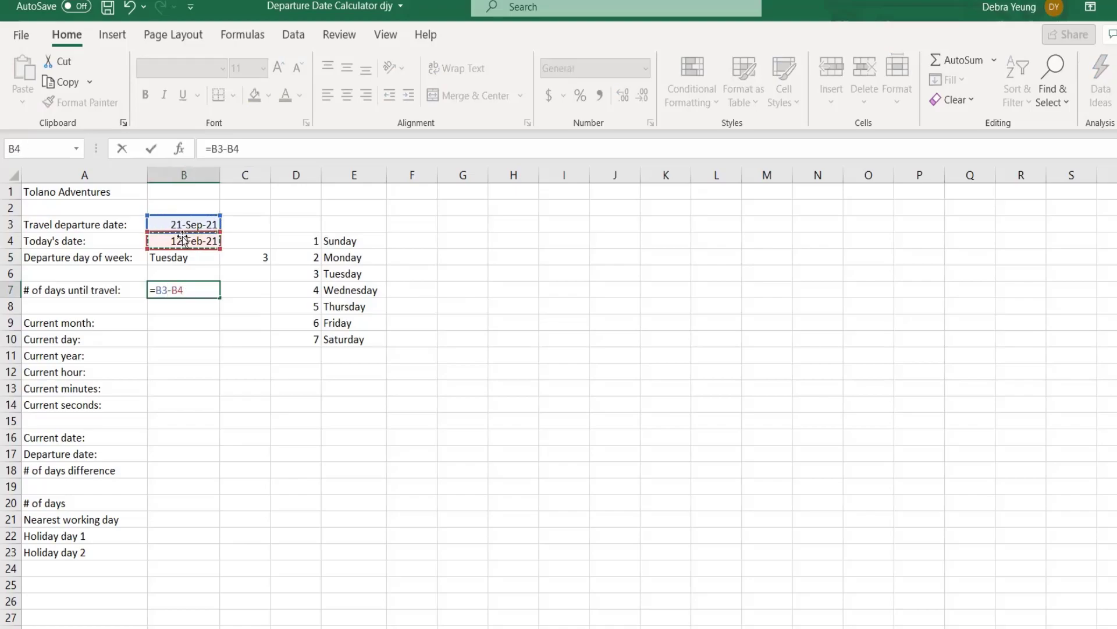
key("Return")
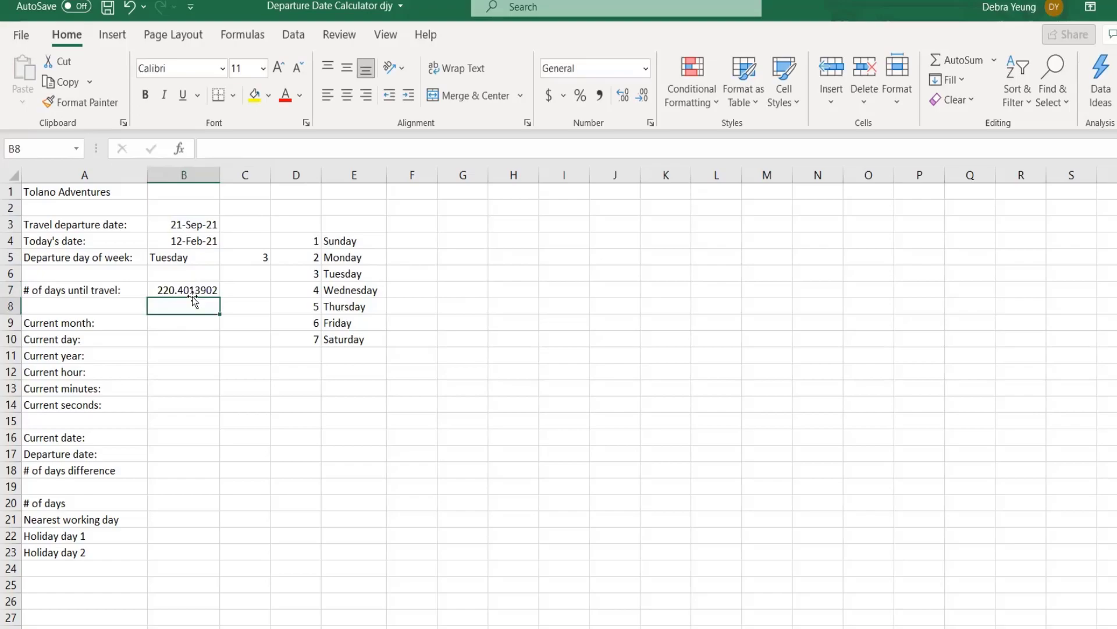
left_click(180, 287)
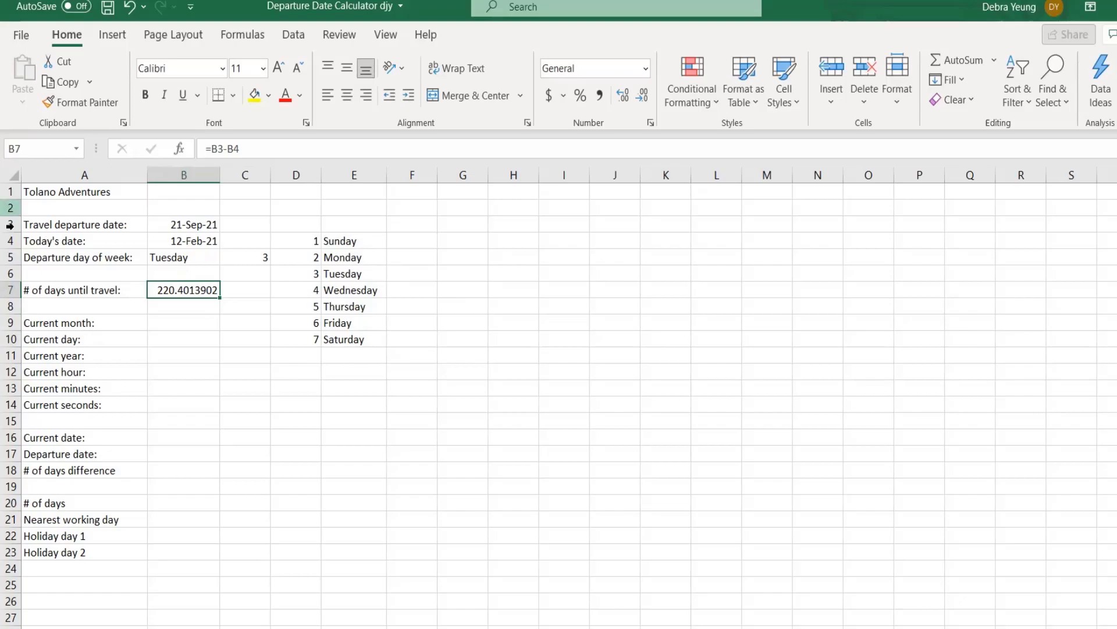
Enter =DAYS(B3,B4) in cell C7 to calculate the days until travel with the DAYS function.
left_click(253, 292)
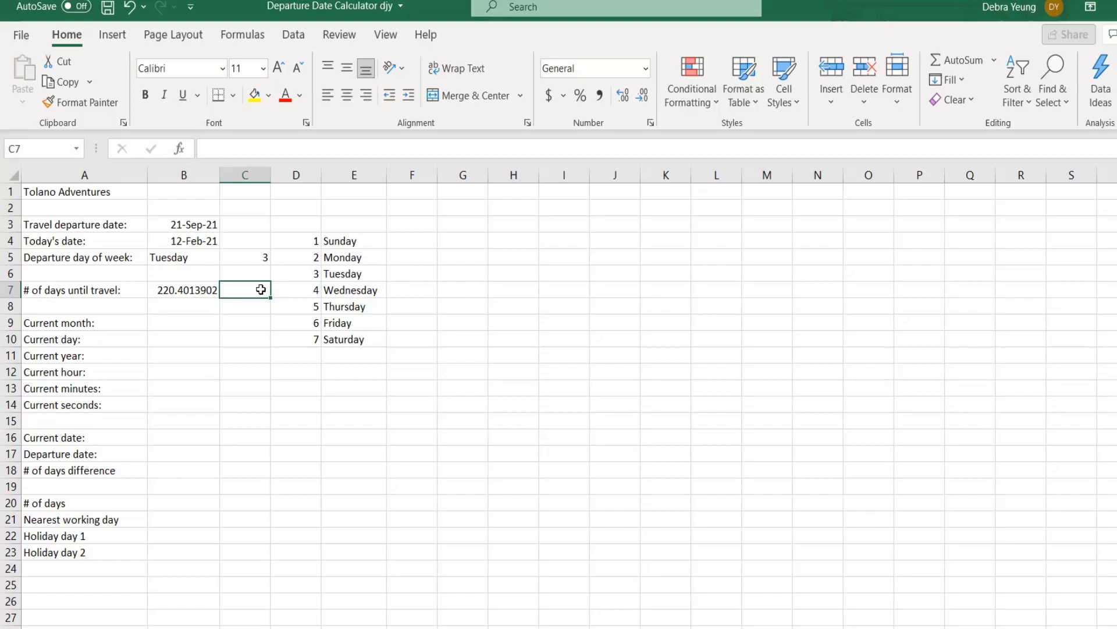
type("=")
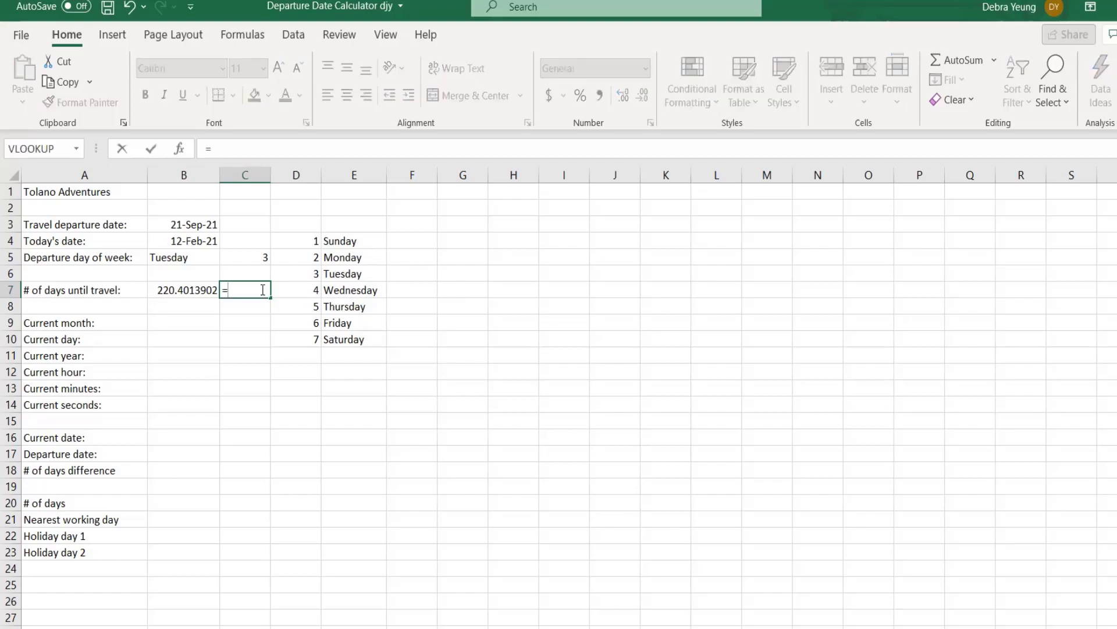
type("days(")
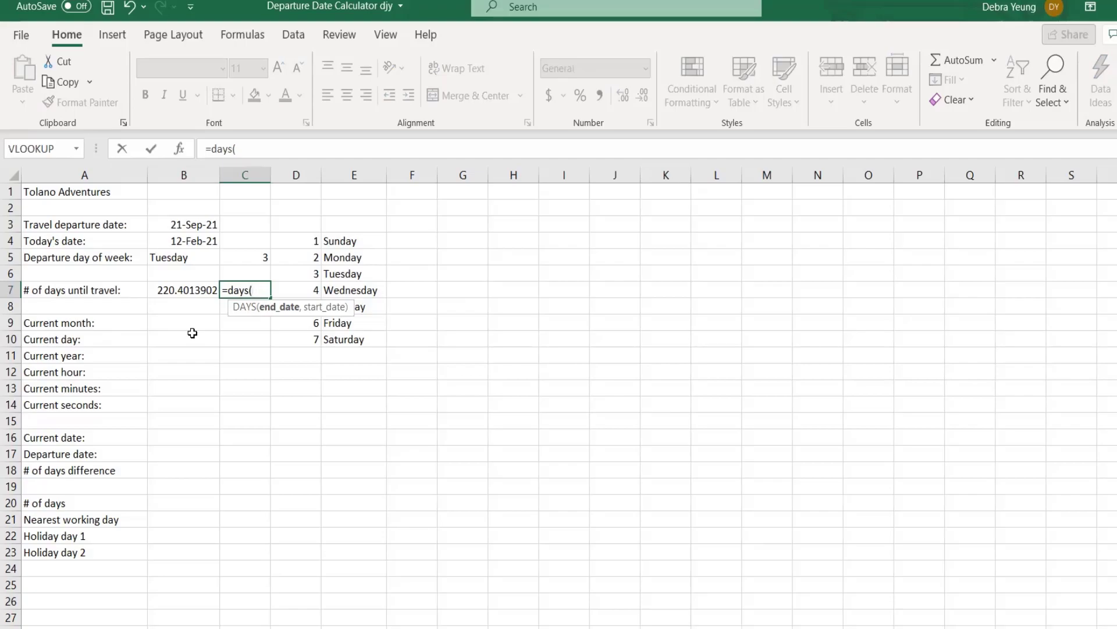
left_click(197, 233)
left_click(183, 222)
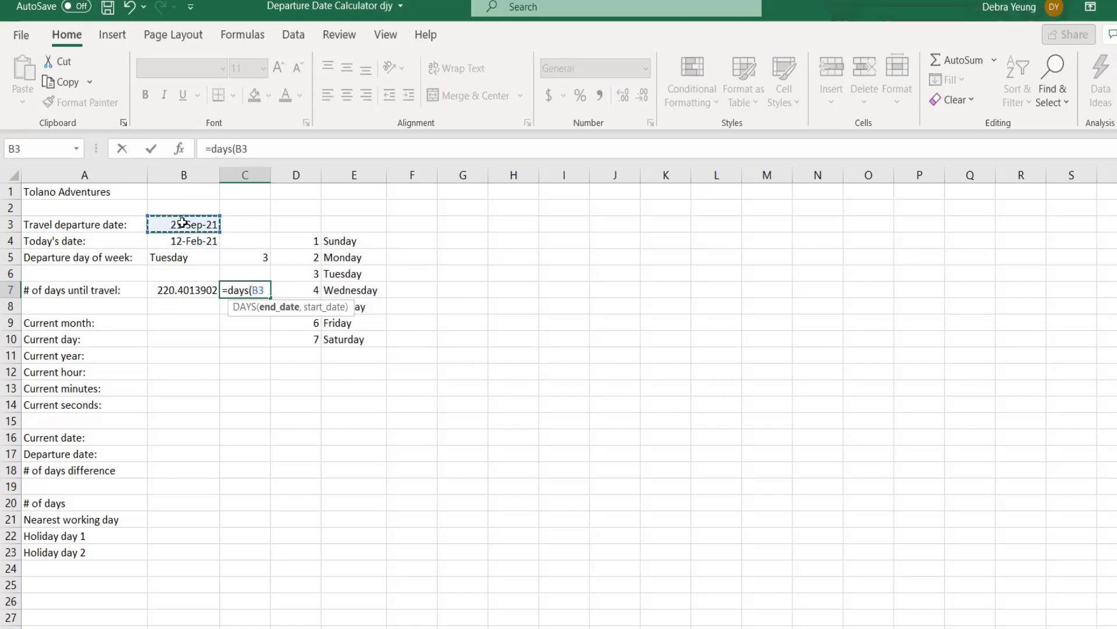
type(",")
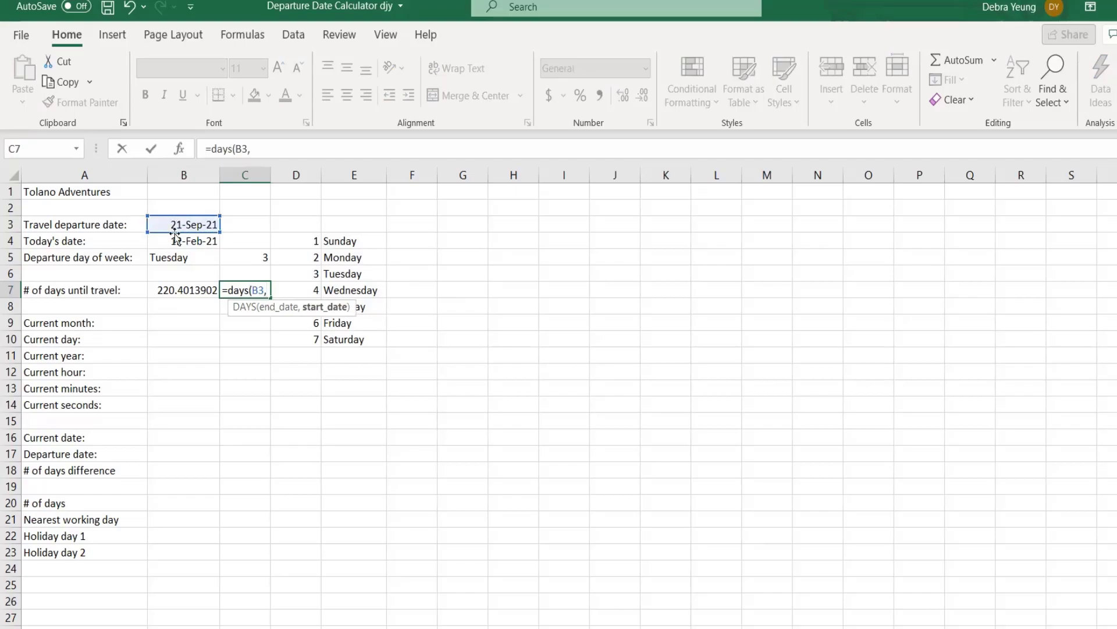
left_click(168, 241)
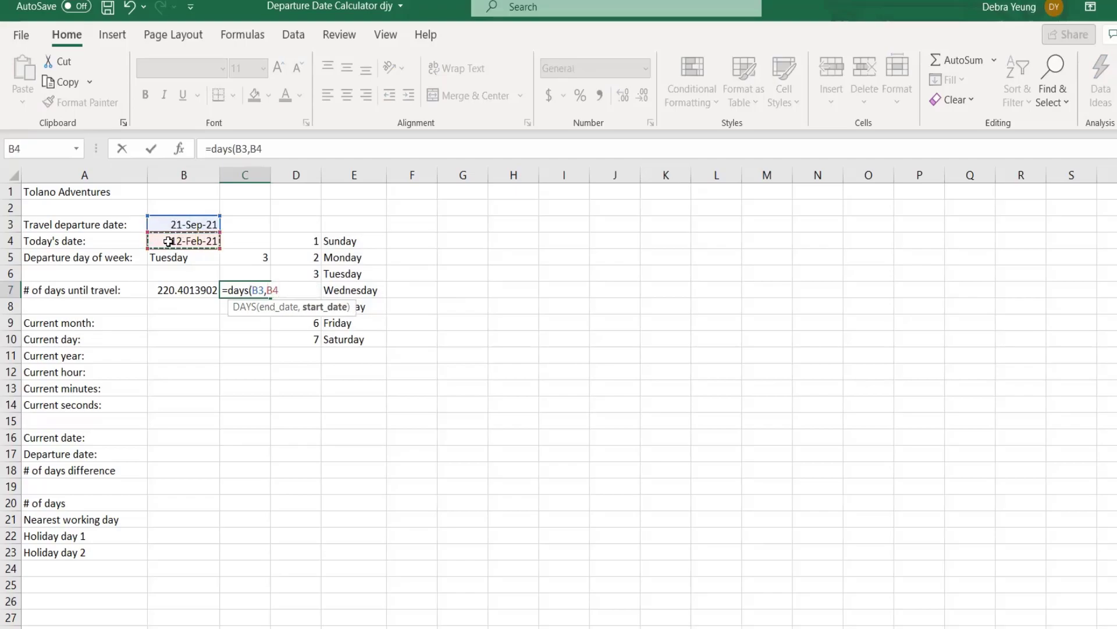
type(")")
key("Return")
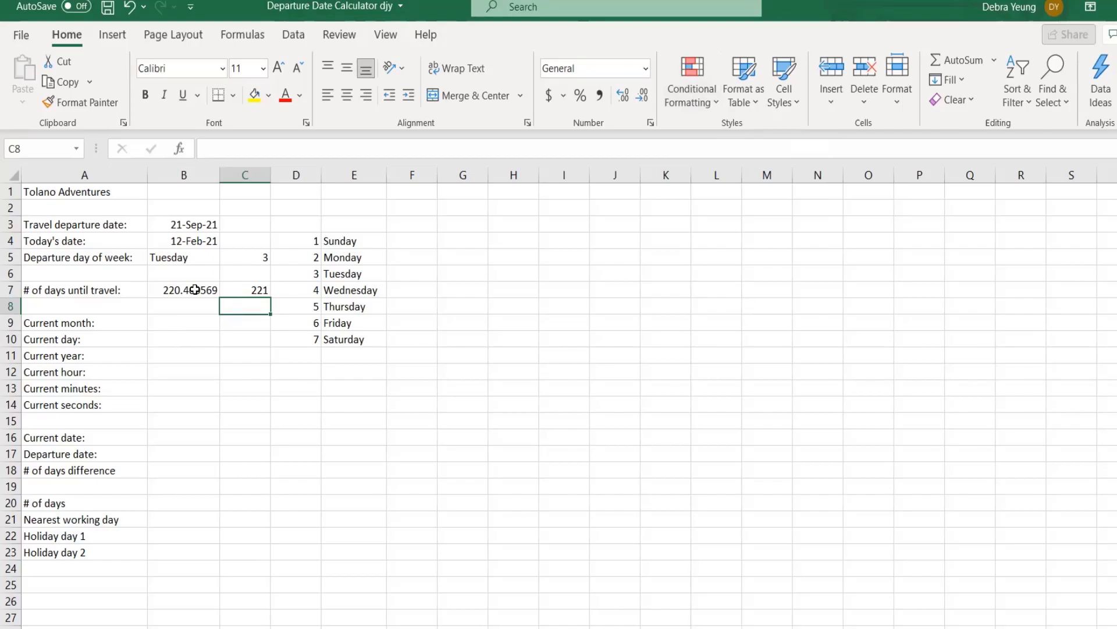
Clear the formulas in B7:C7 and re-enter =B3-B4 in cell B7 for the number of days until travel.
left_click_drag(194, 289, 240, 289)
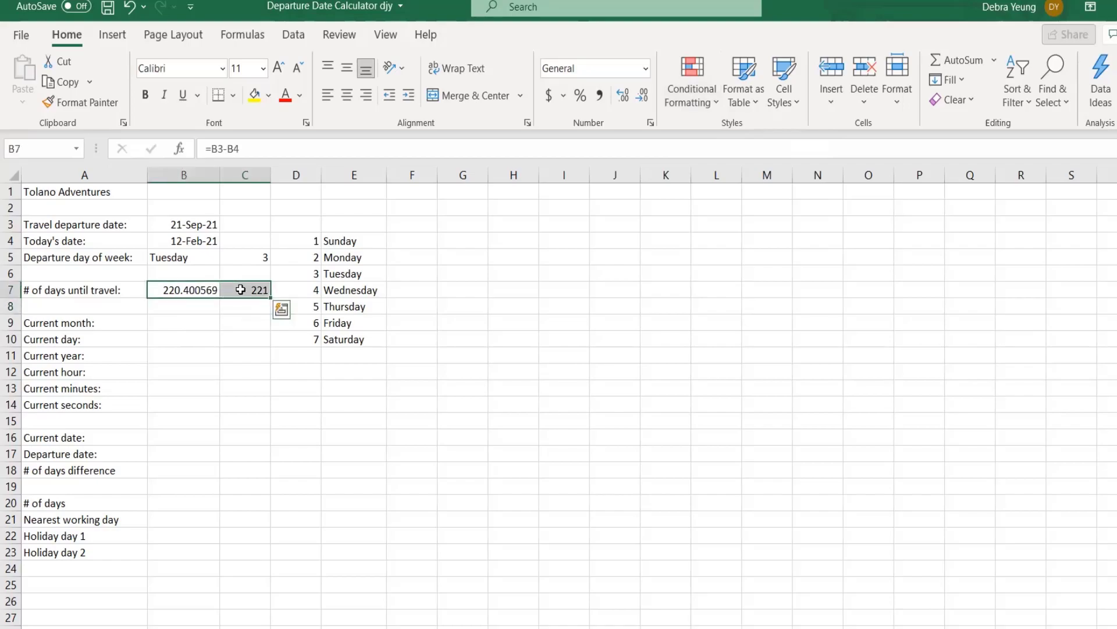
key("Delete")
left_click(183, 289)
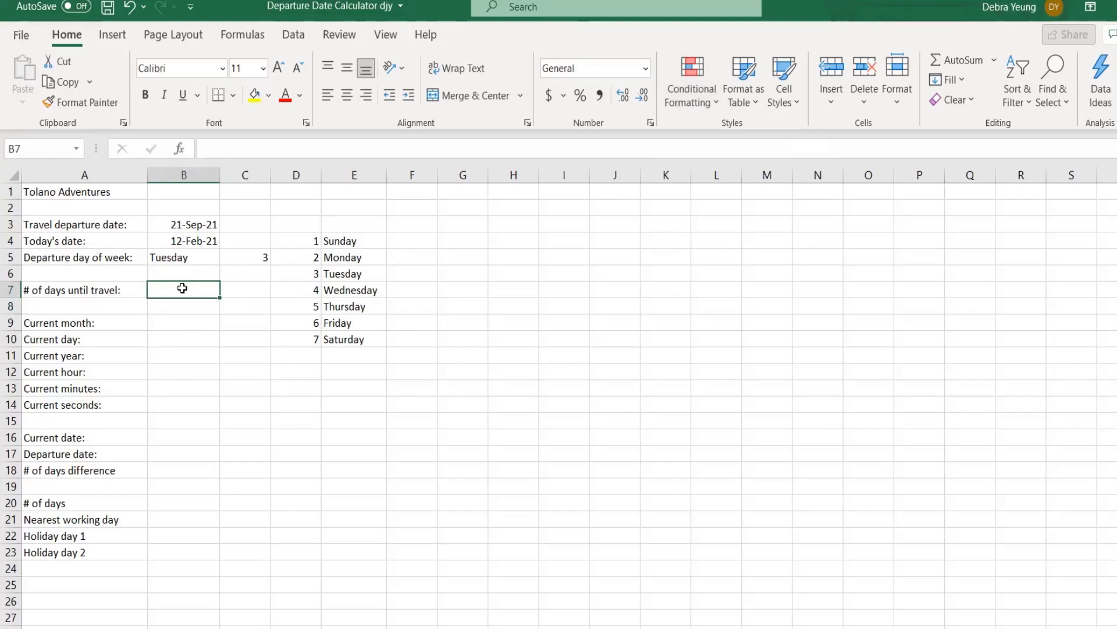
type("=")
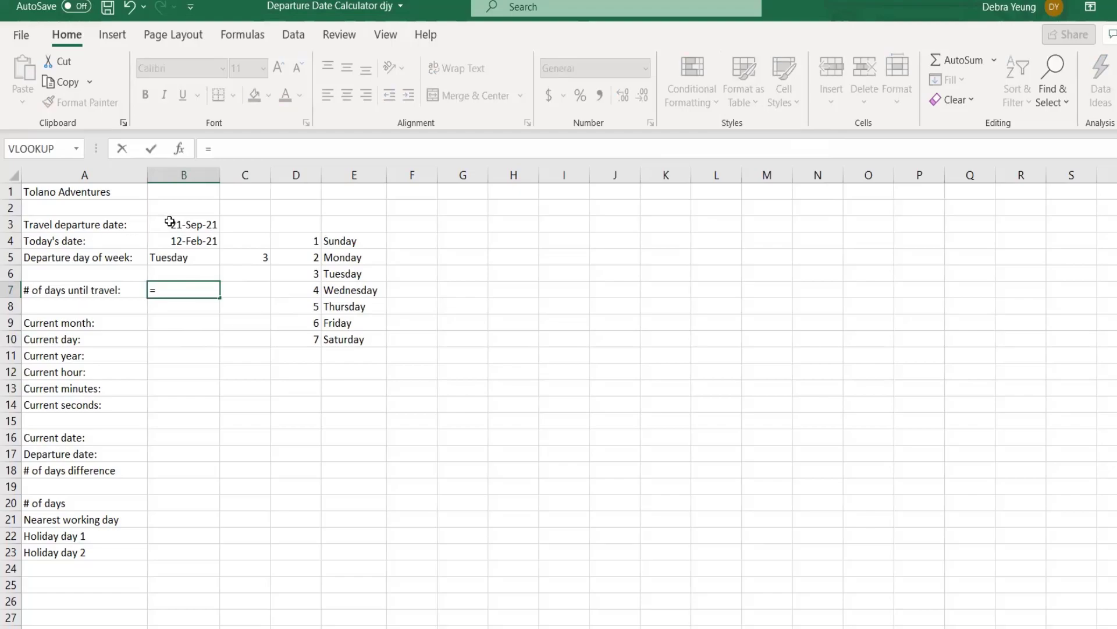
left_click(170, 221)
type("-")
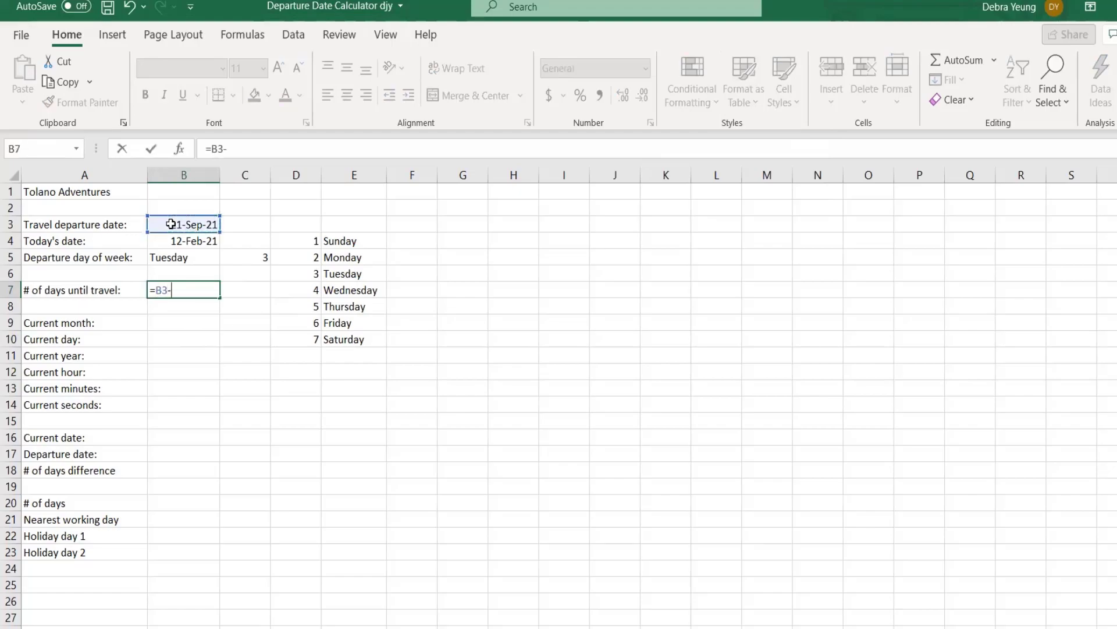
left_click(173, 242)
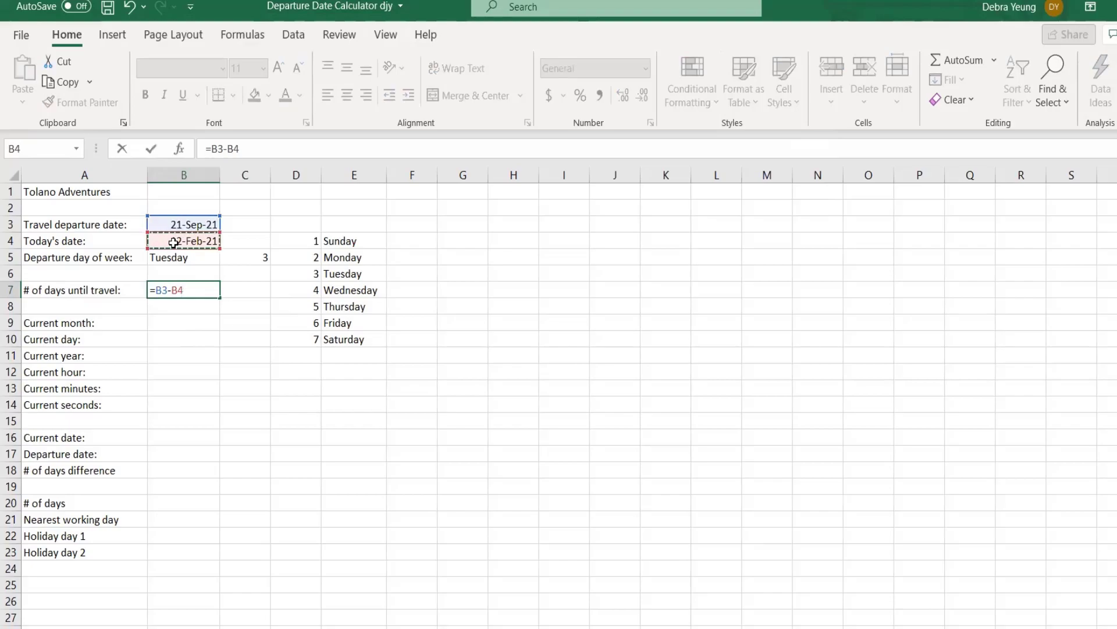
key("Return")
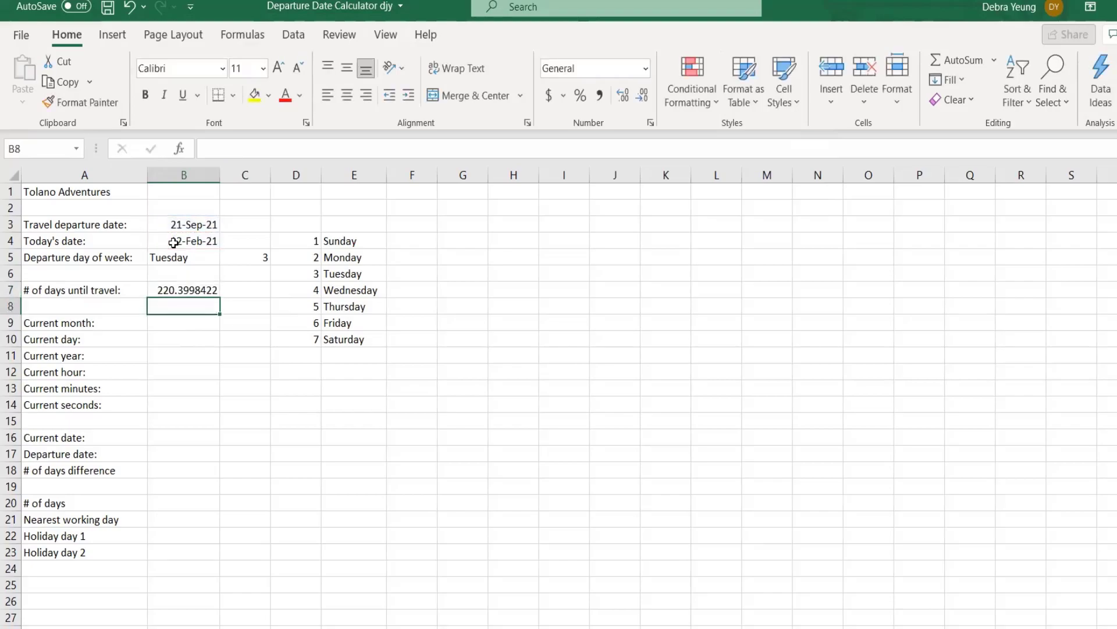
left_click(157, 290)
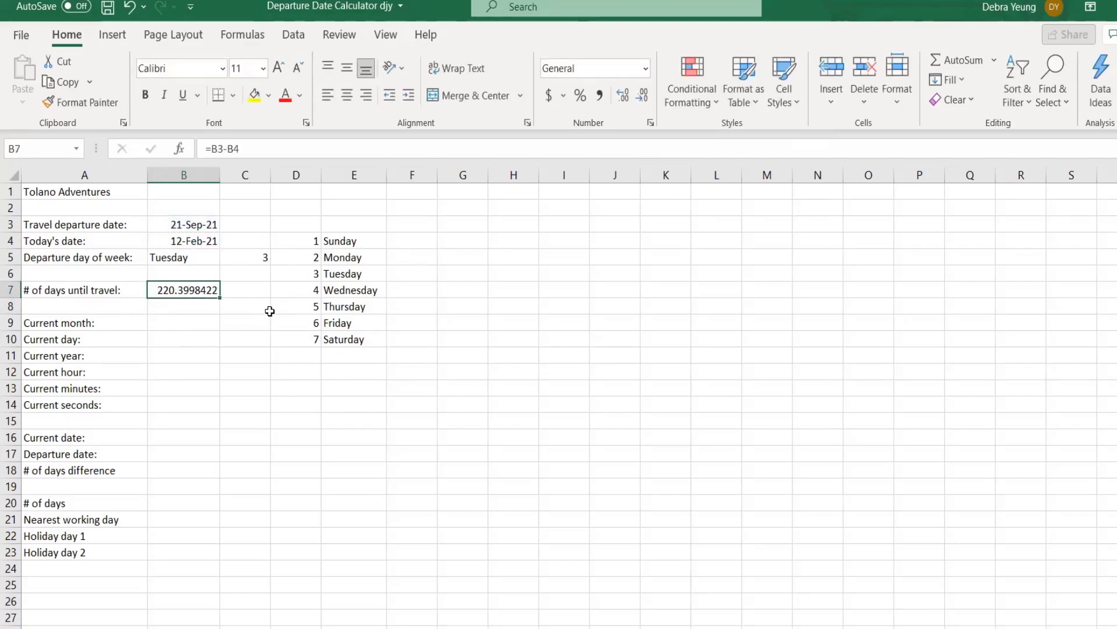
Enter =DAYS(B3,B4) in cell C7 to count whole days between today's date and the departure date.
left_click(244, 288)
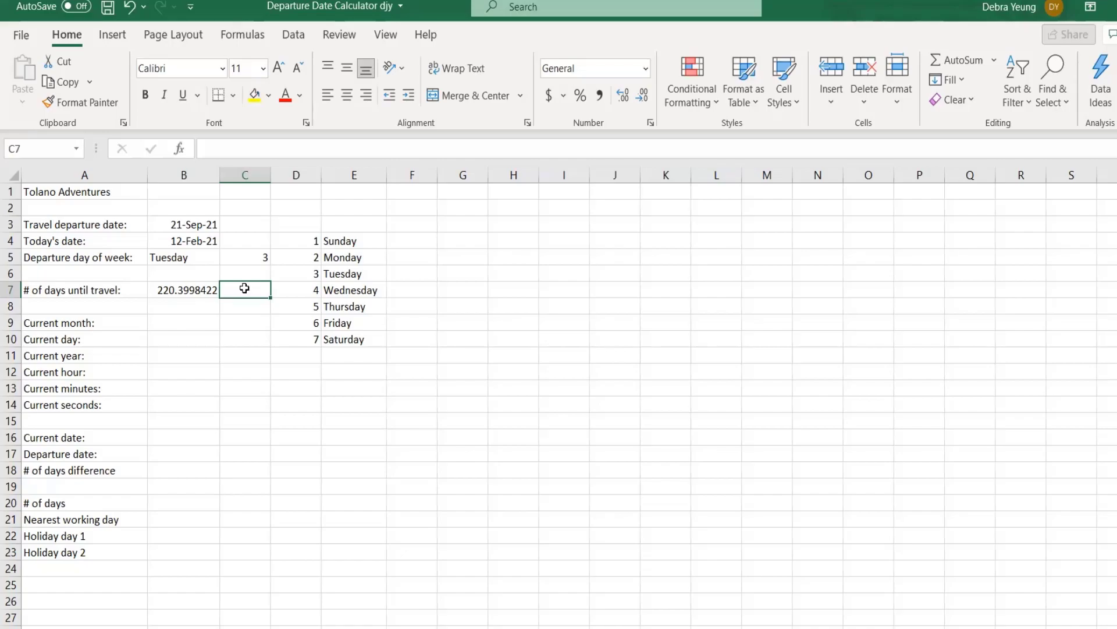
type("=")
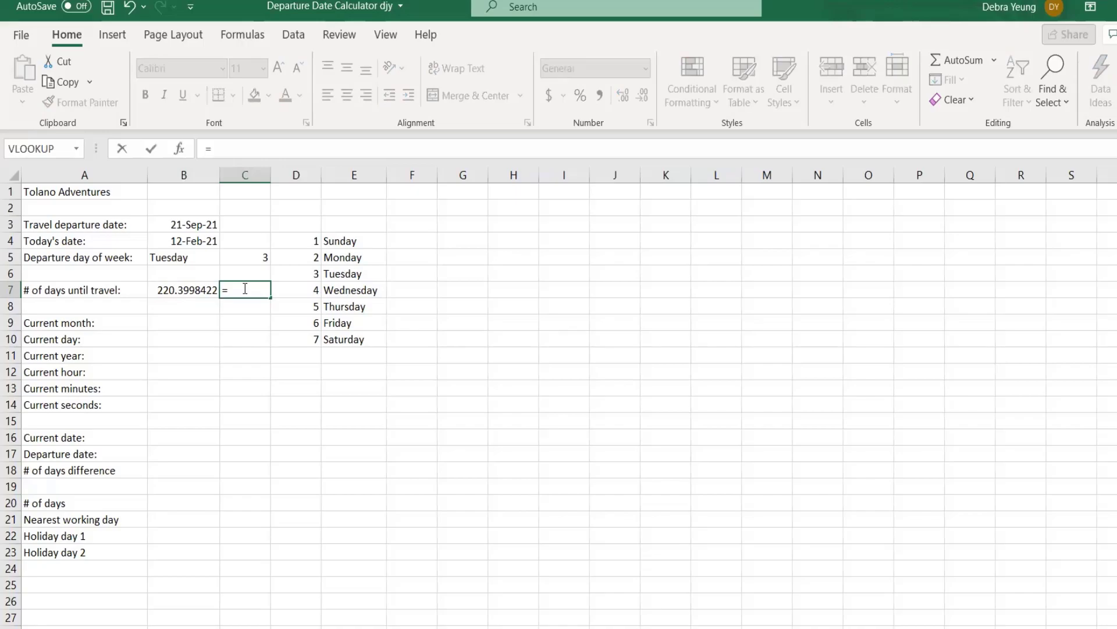
type("DAYS(")
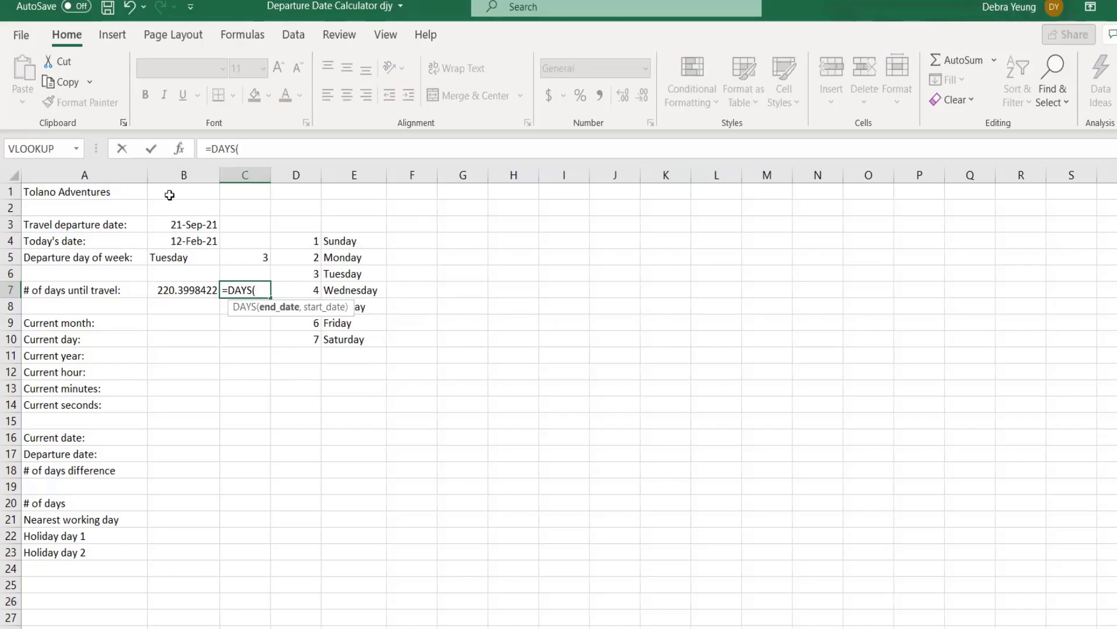
left_click(183, 222)
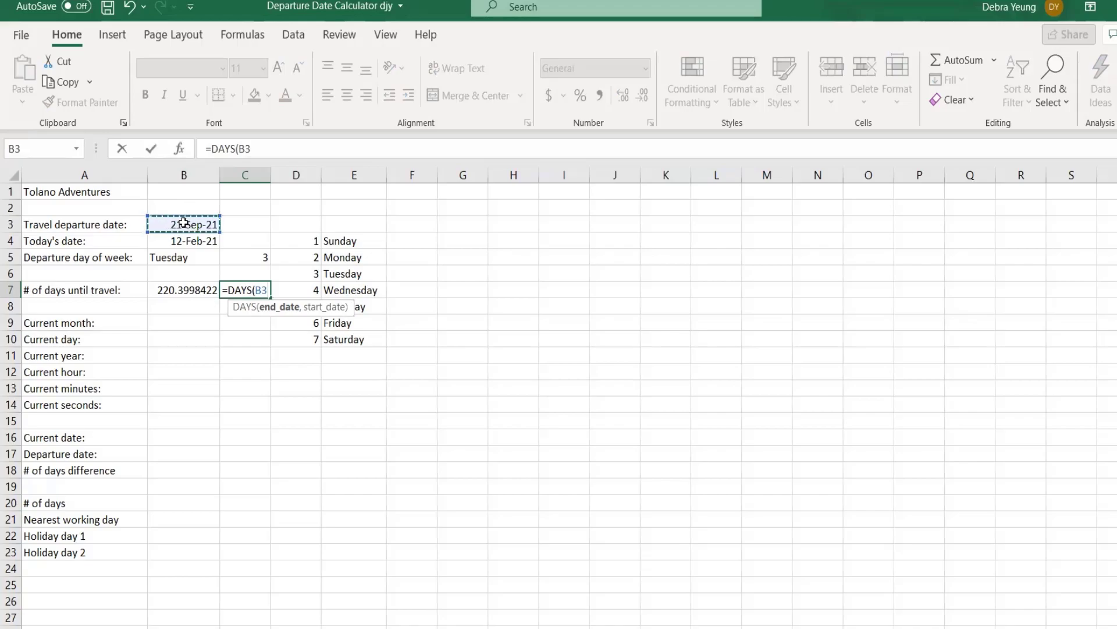
type(",")
left_click(209, 241)
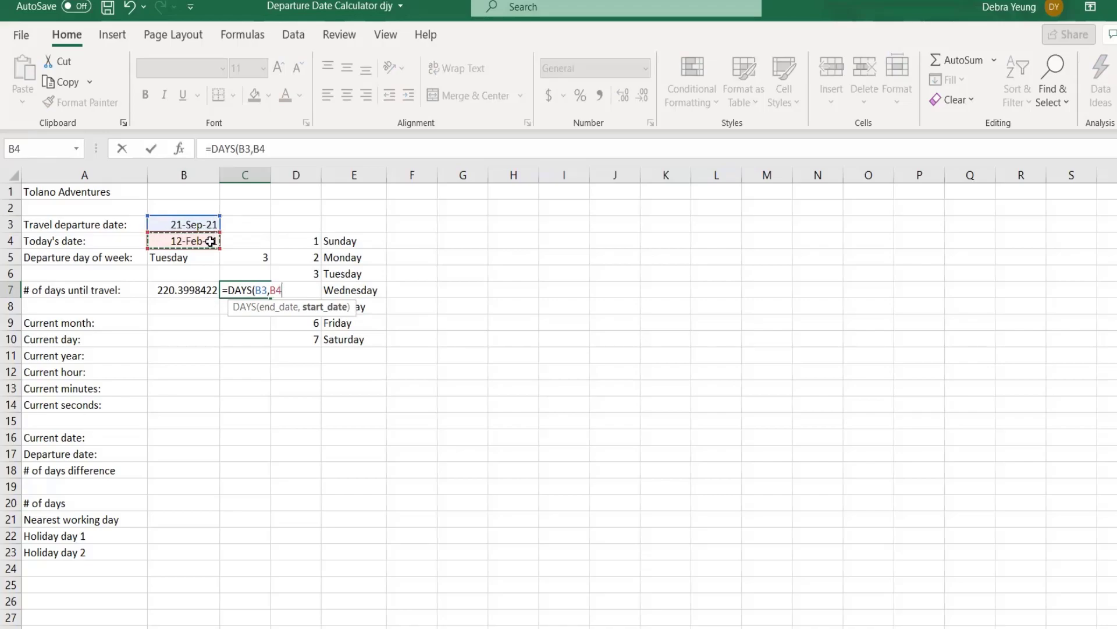
key("Return")
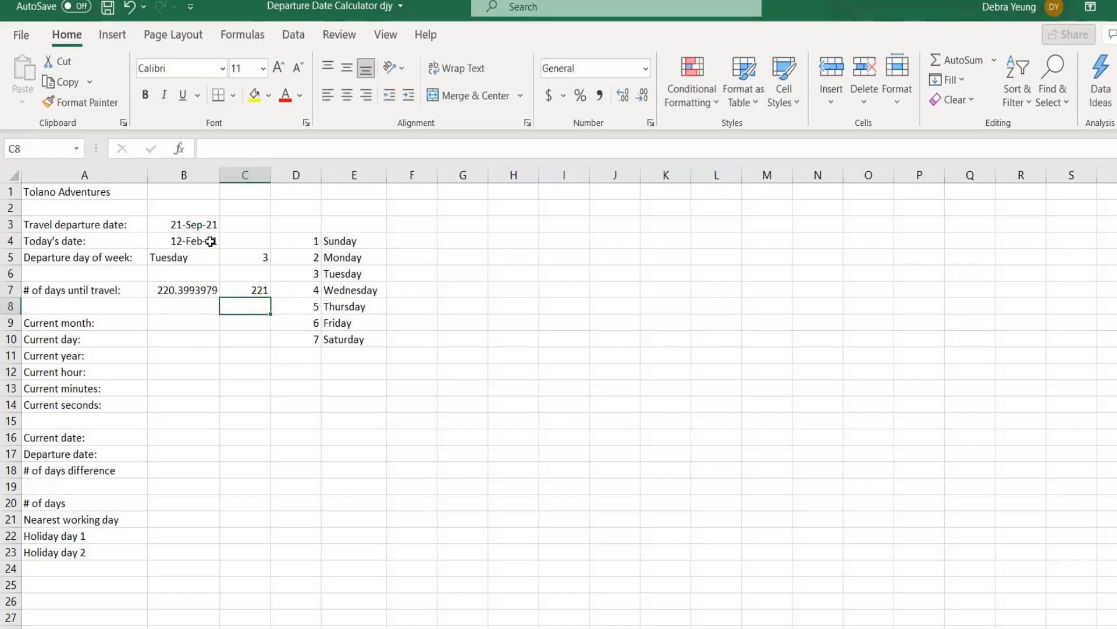
Format cell B7 as Number, and review the formulas in B4, B7 and C7.
left_click(181, 285)
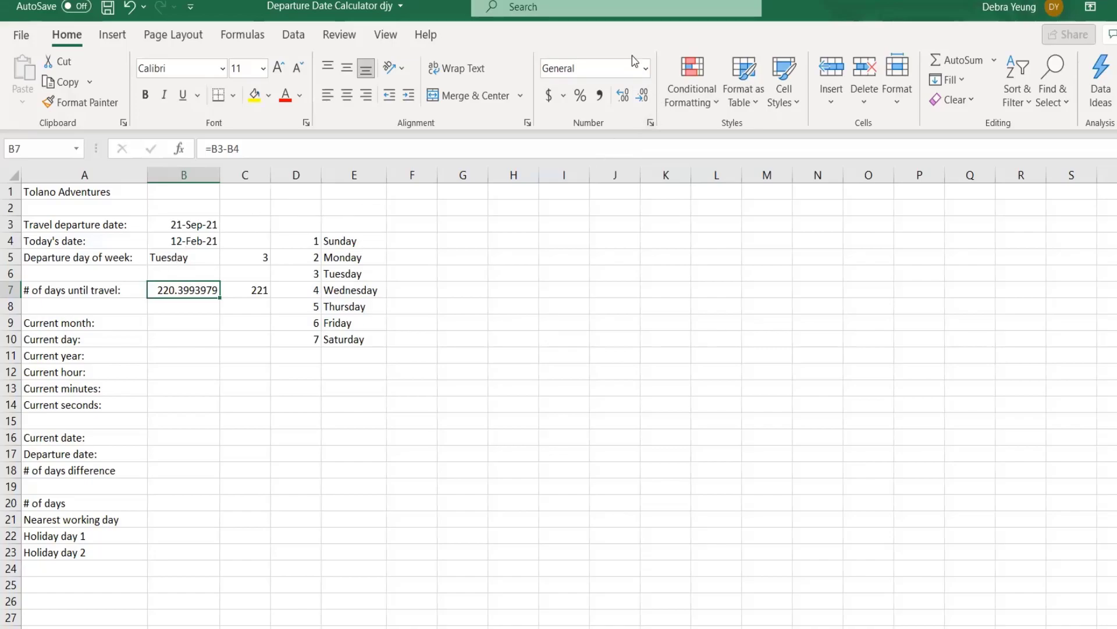
left_click(645, 68)
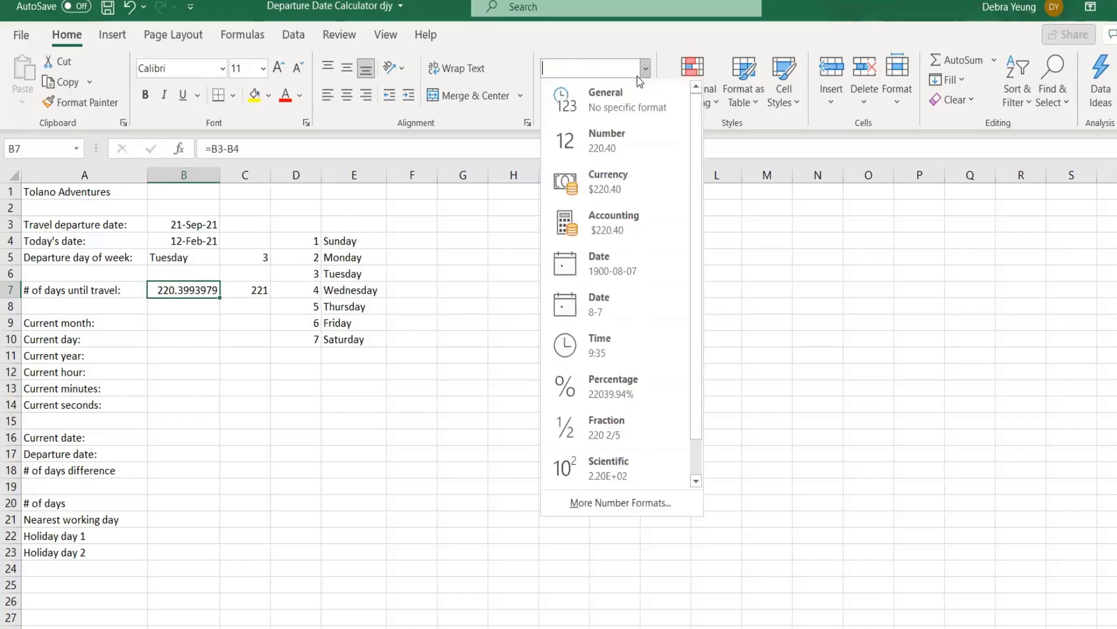
left_click(601, 134)
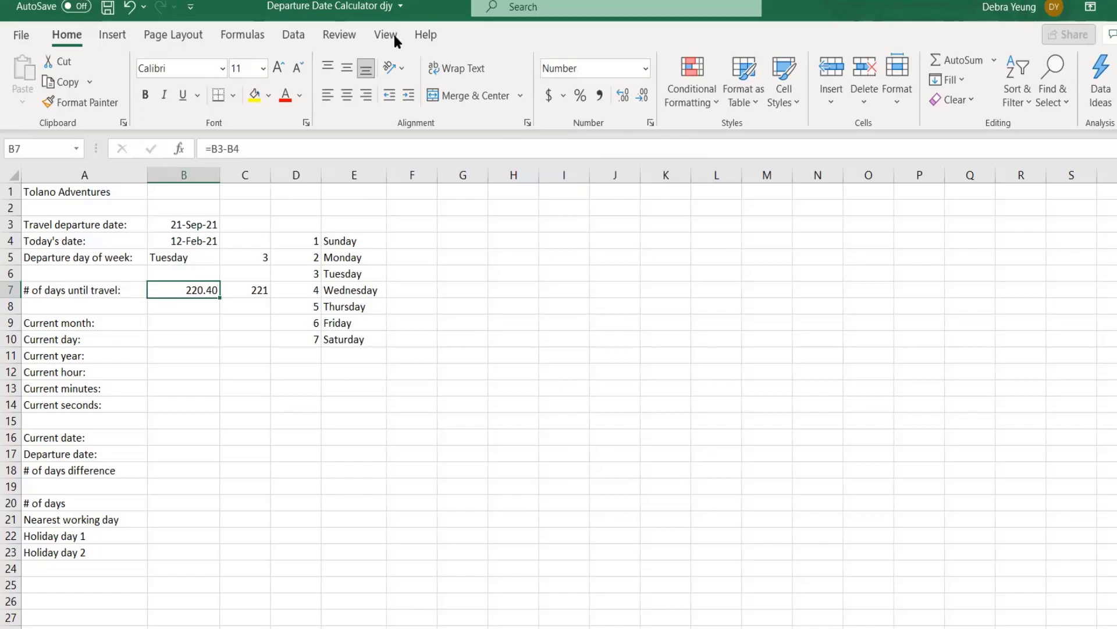
left_click(171, 243)
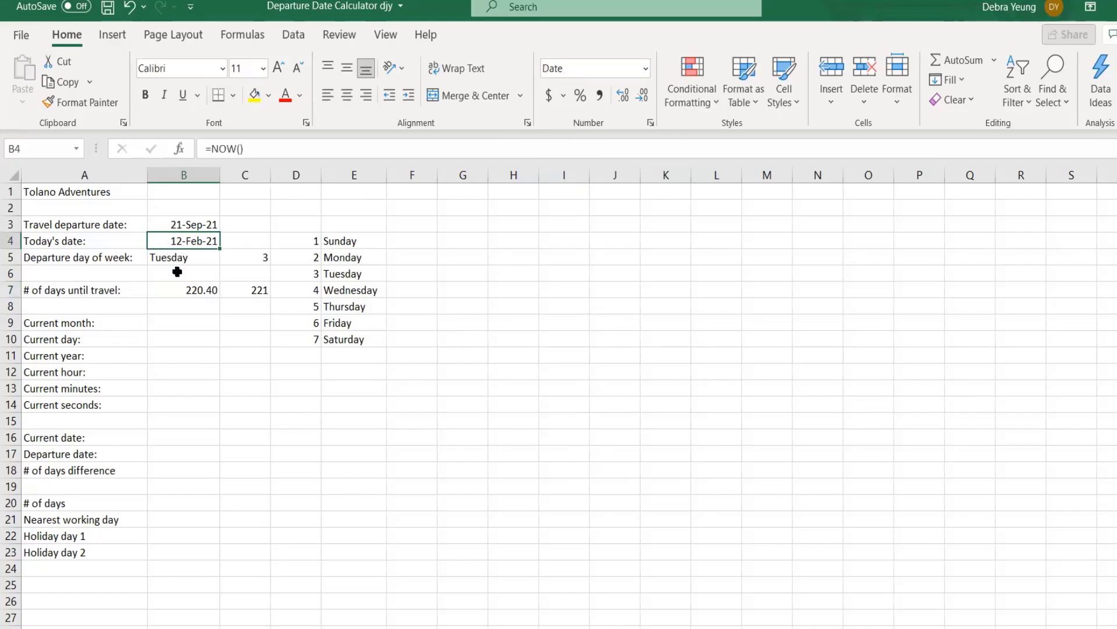
left_click(178, 289)
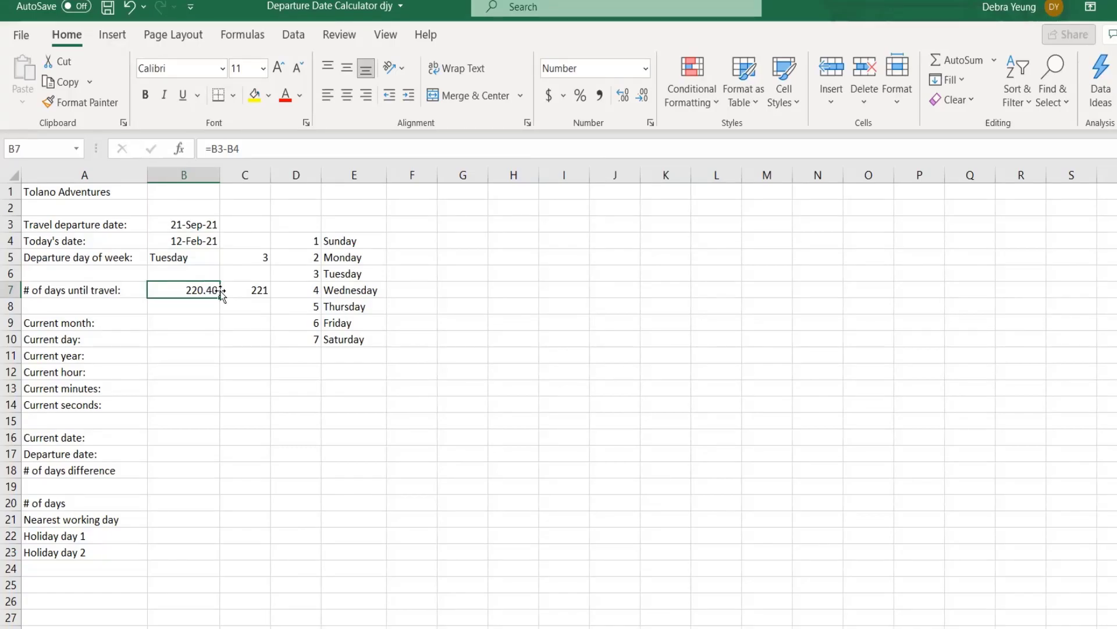
left_click(242, 290)
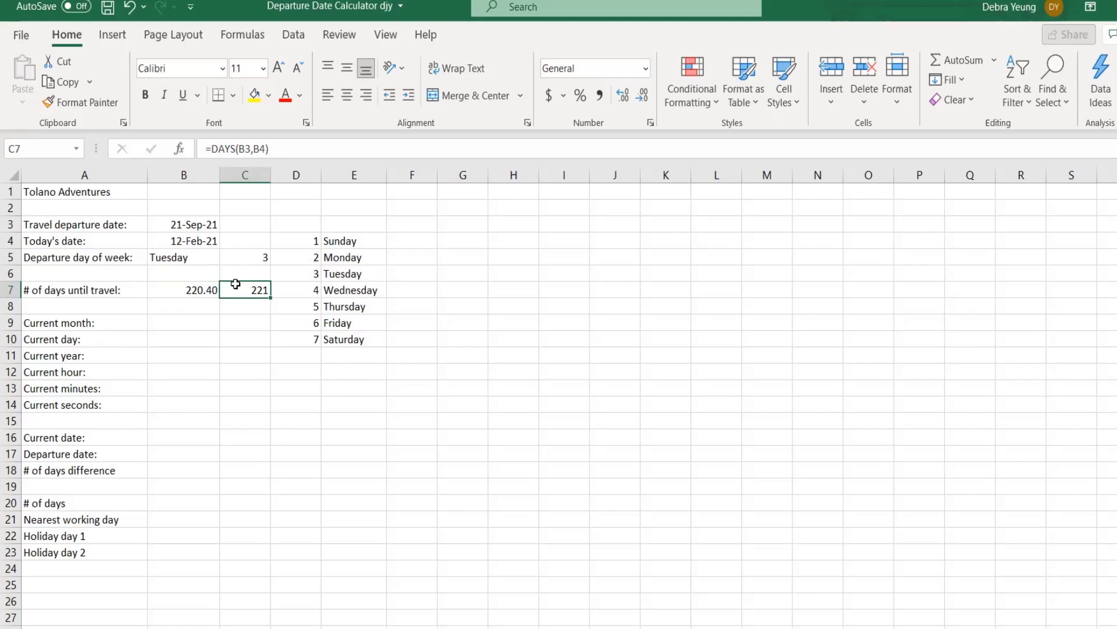
Enter =MONTH(B4) in cell B9 to extract the current month from today's date.
left_click(193, 326)
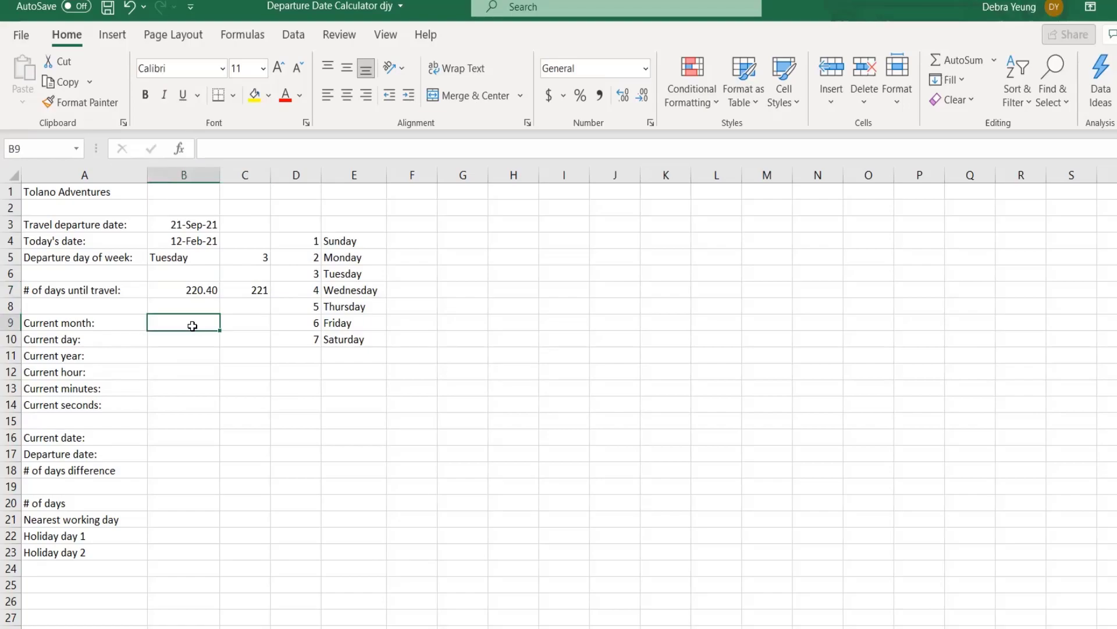
type("=")
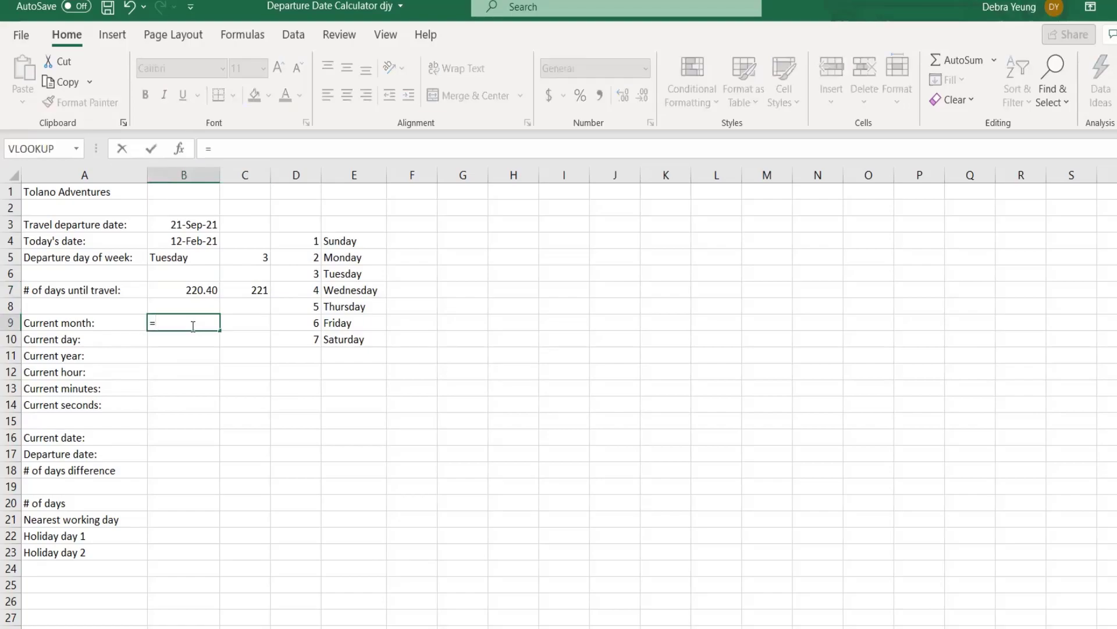
type("MONTH")
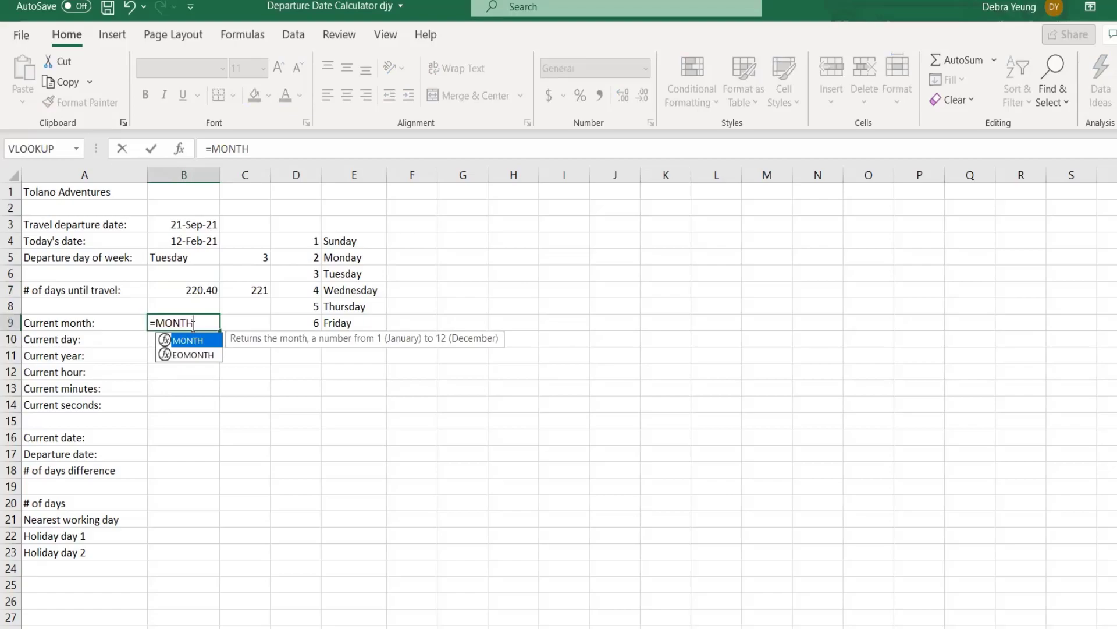
type("(")
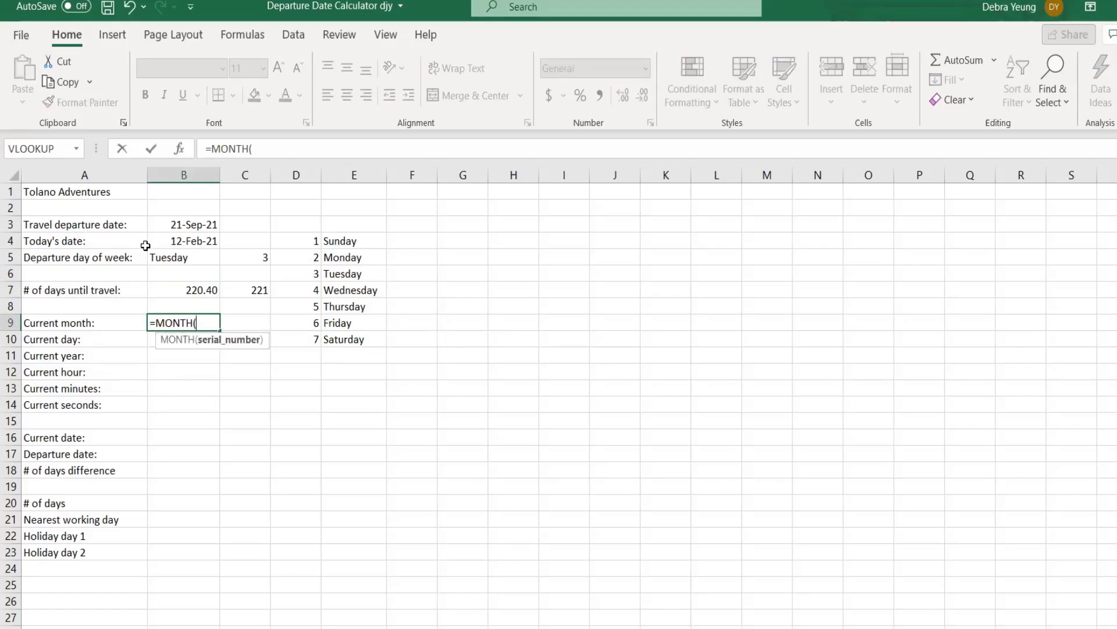
left_click(154, 239)
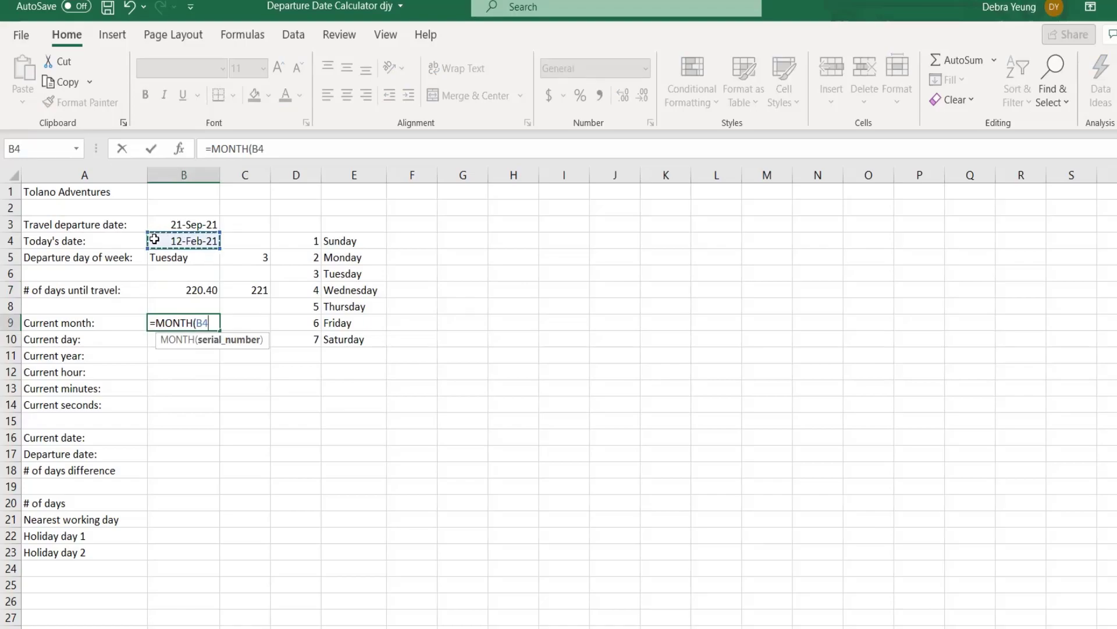
key("Return")
left_click(177, 323)
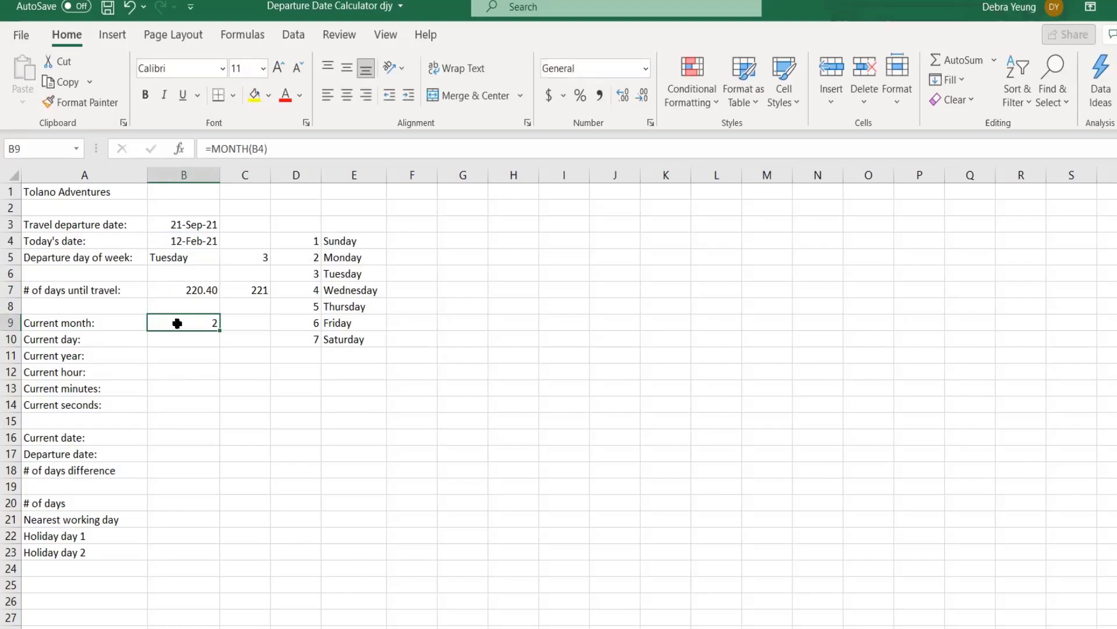
Enter =DAY(B4) in cell B10 to extract the current day from today's date.
left_click(183, 334)
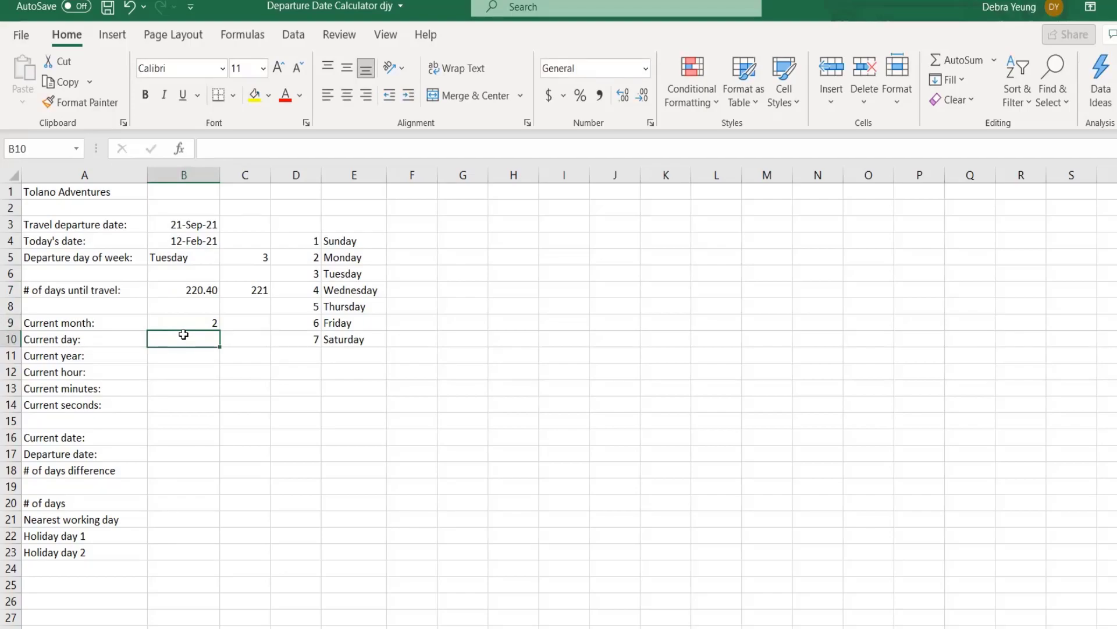
type("=")
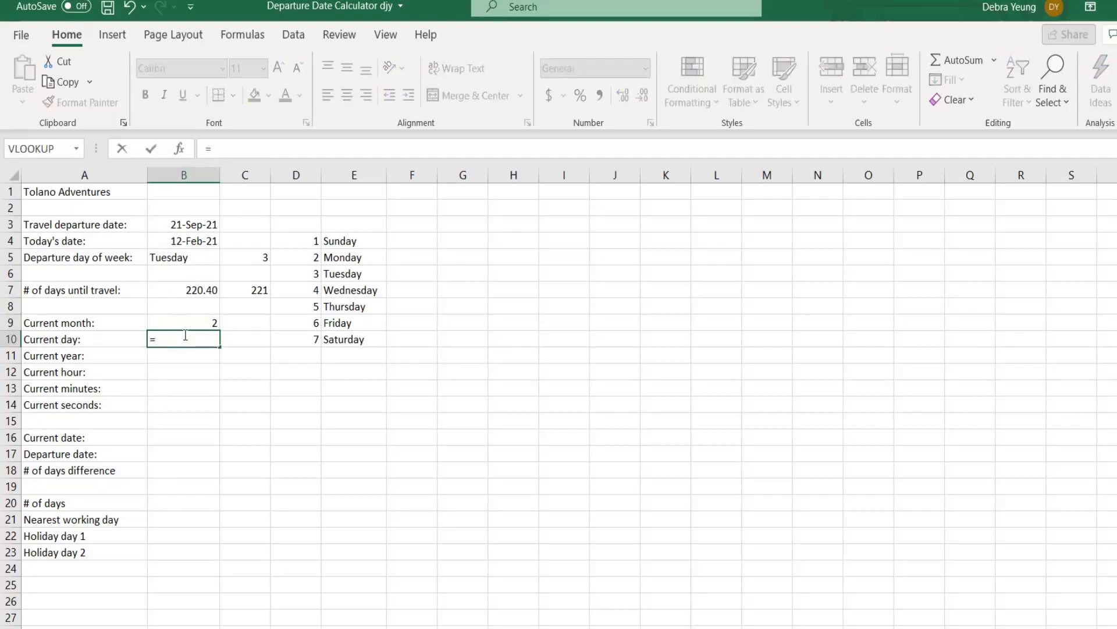
type("DAY")
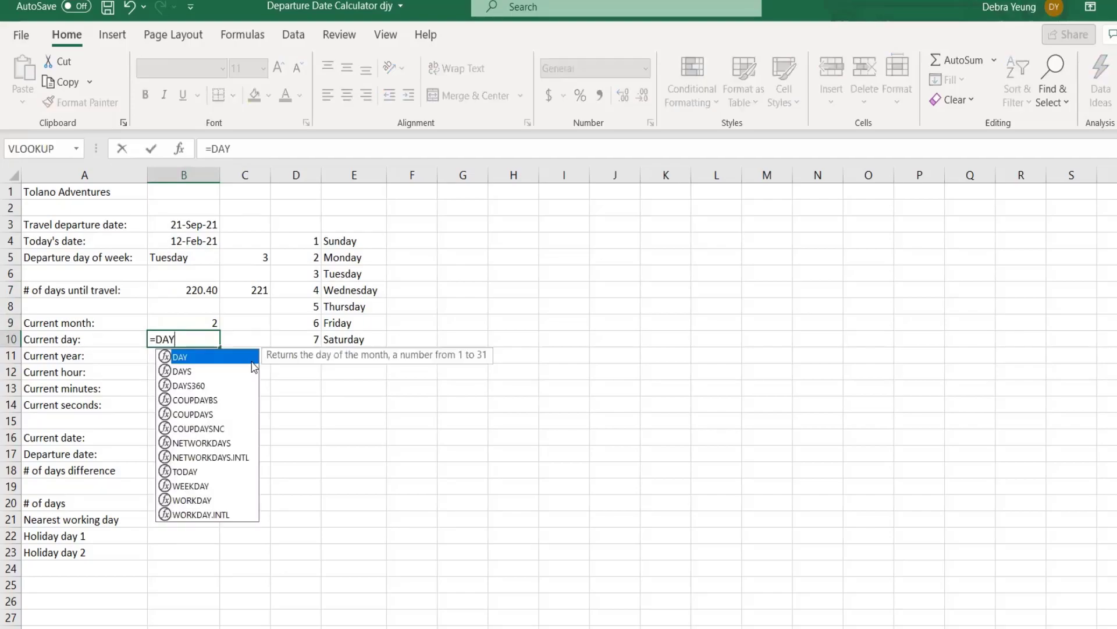
double_click(164, 356)
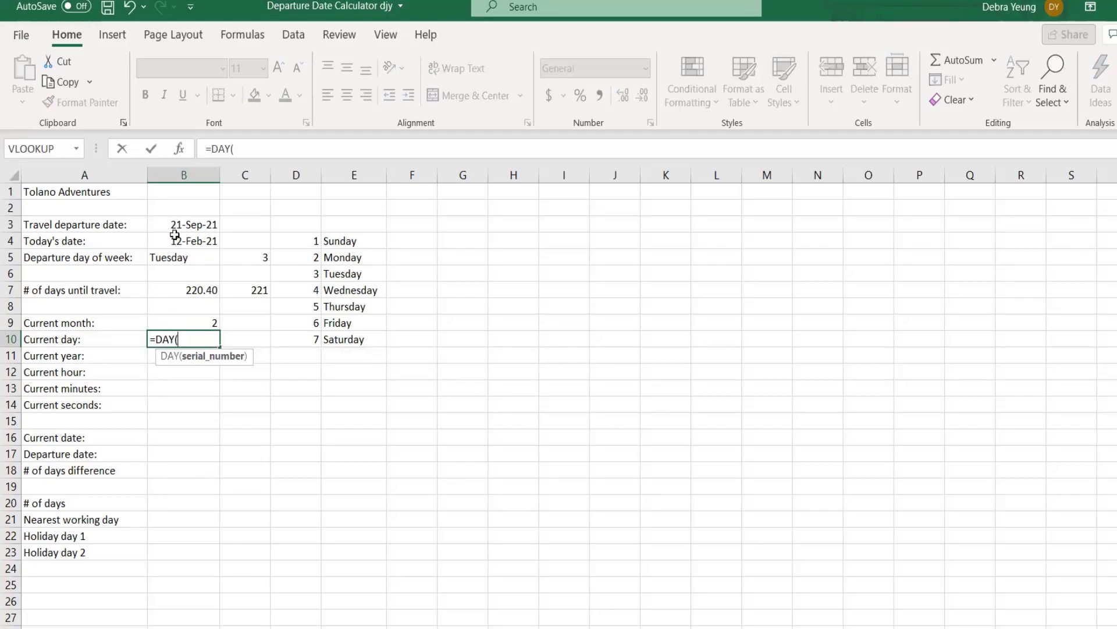
left_click(174, 241)
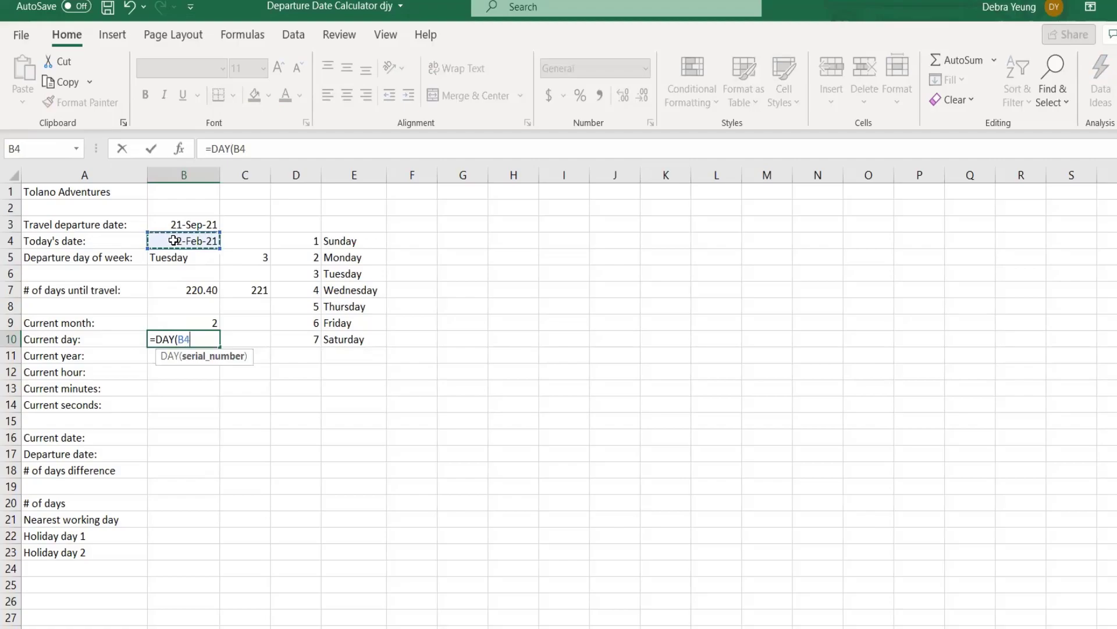
key("Return")
left_click(188, 337)
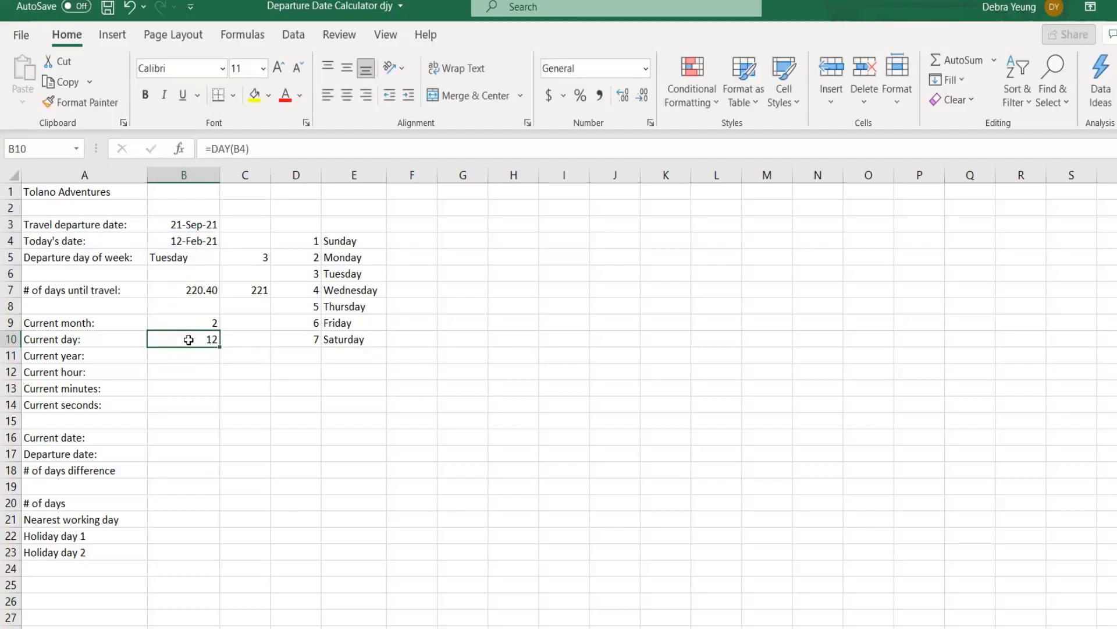
Check the contents of B3 and B4, and enter =YEAR(B4) in cell B11 for the current year.
left_click(196, 352)
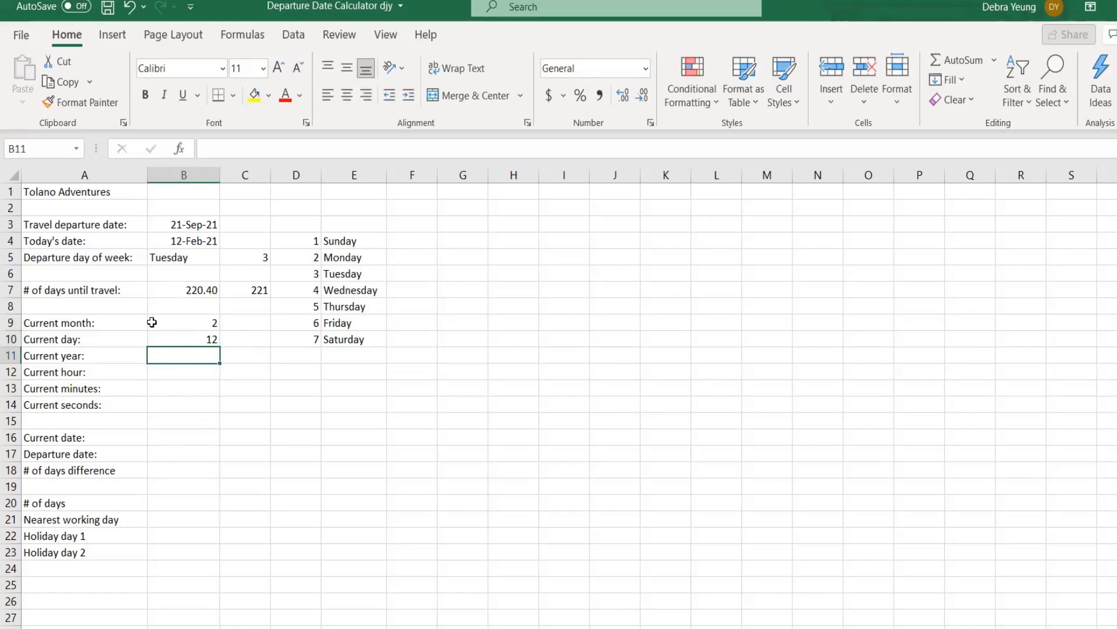
left_click(177, 223)
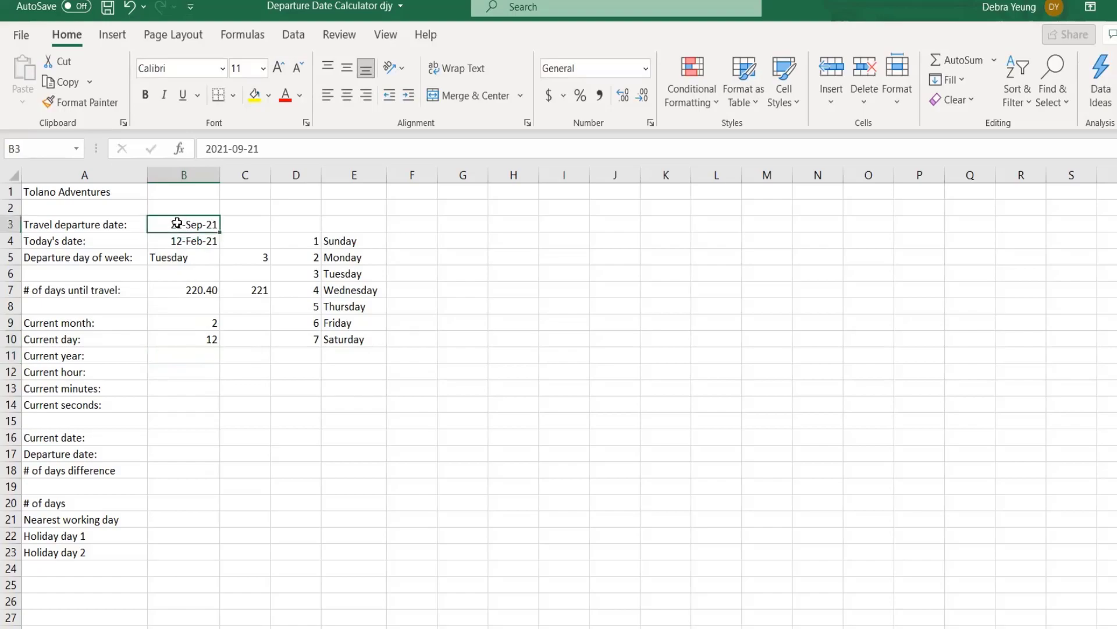
left_click(183, 242)
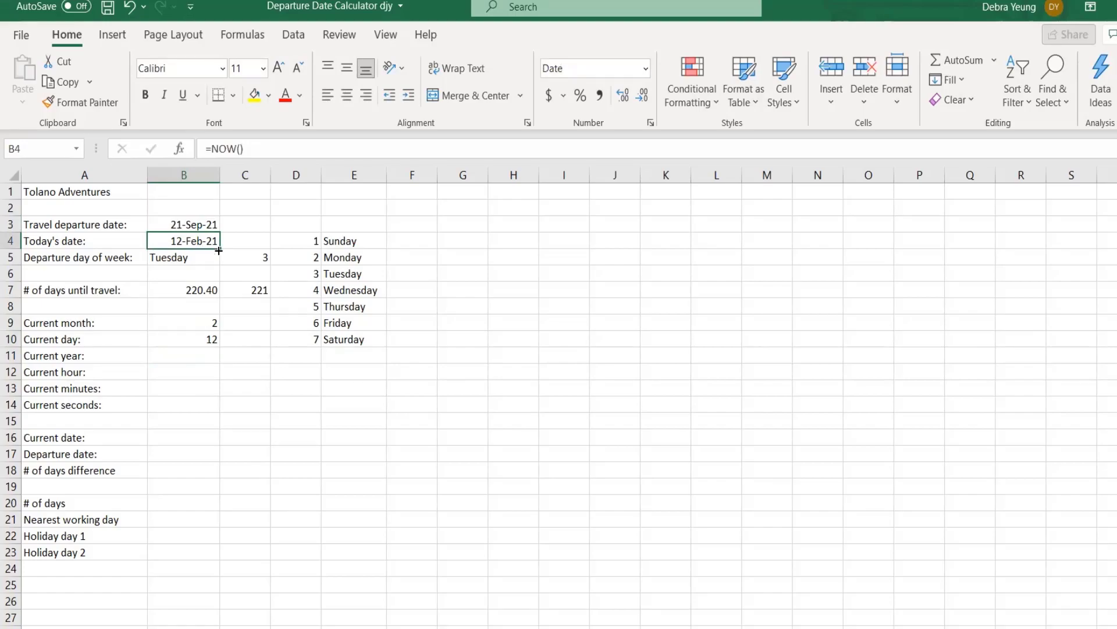
left_click(169, 354)
type("=")
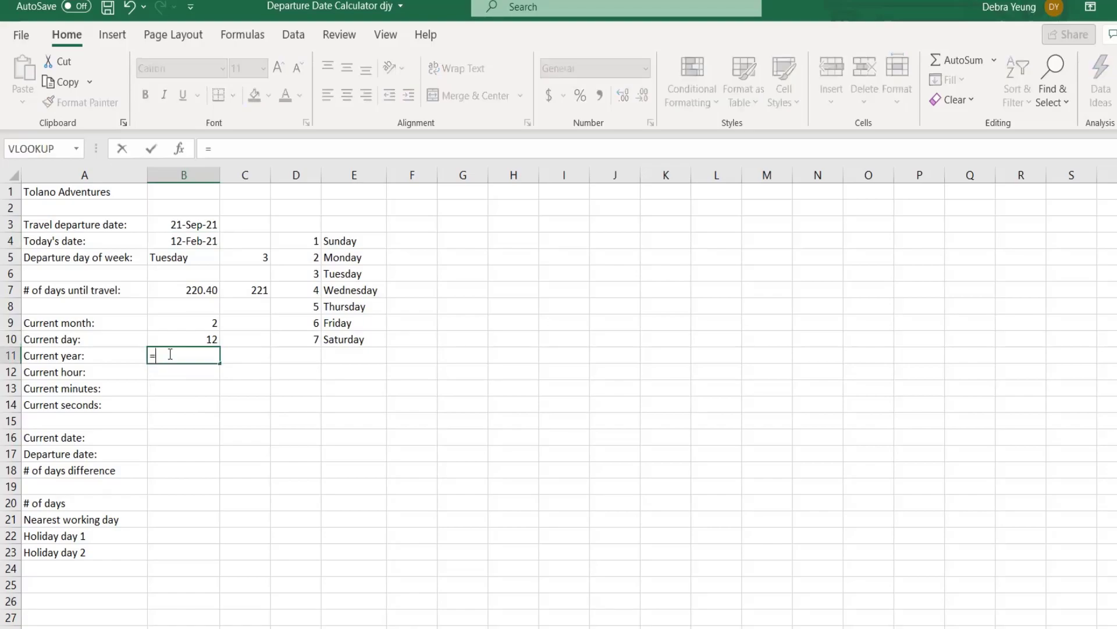
type("YEAR")
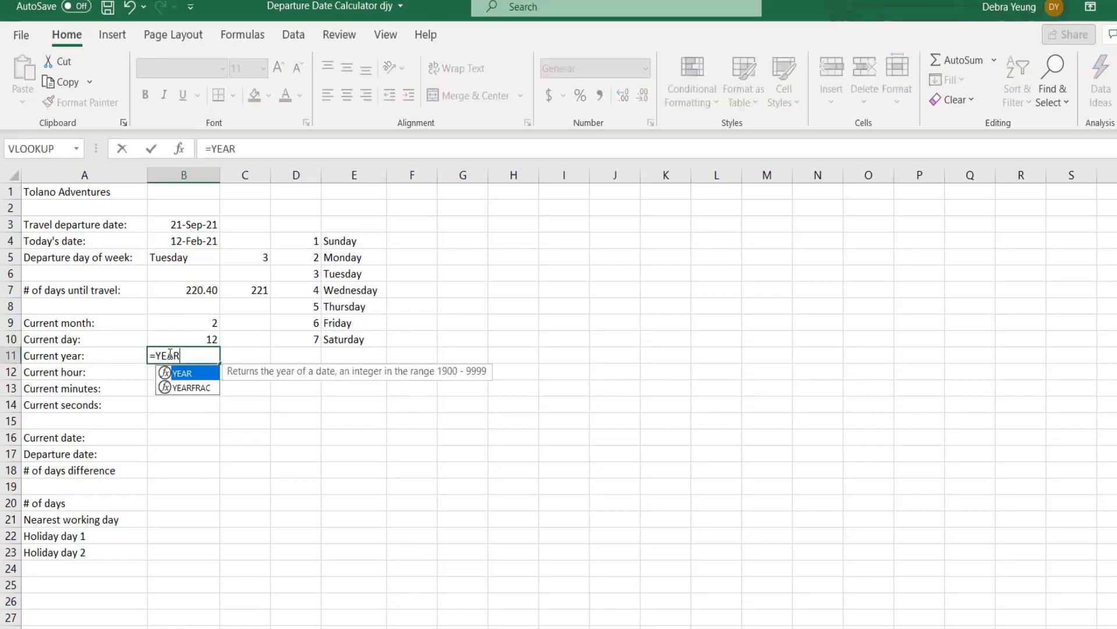
type("(")
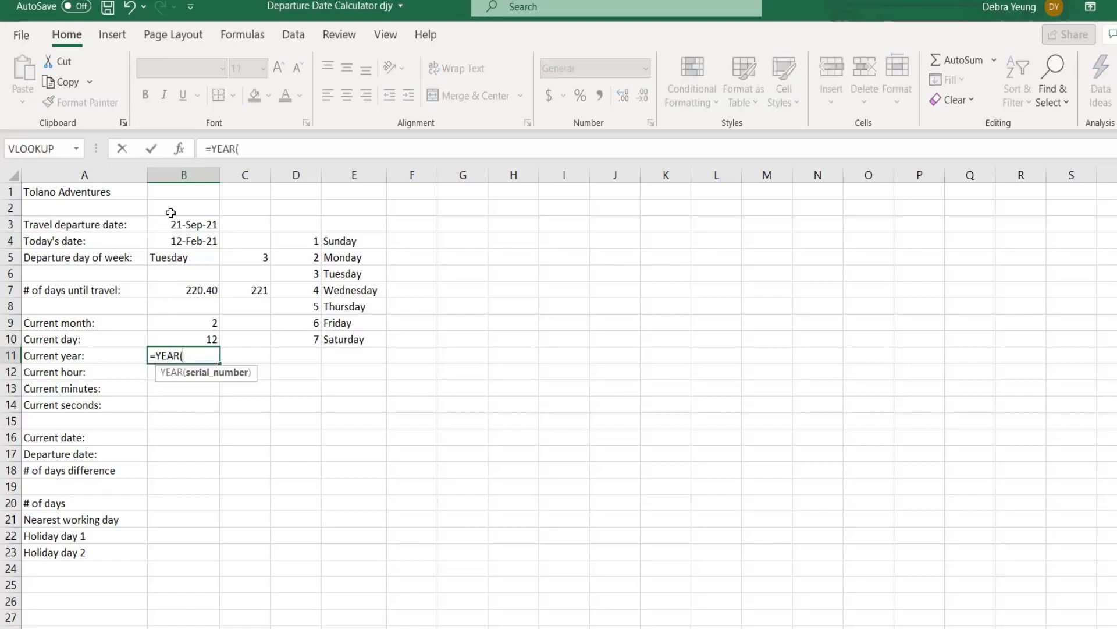
left_click(163, 236)
key("Return")
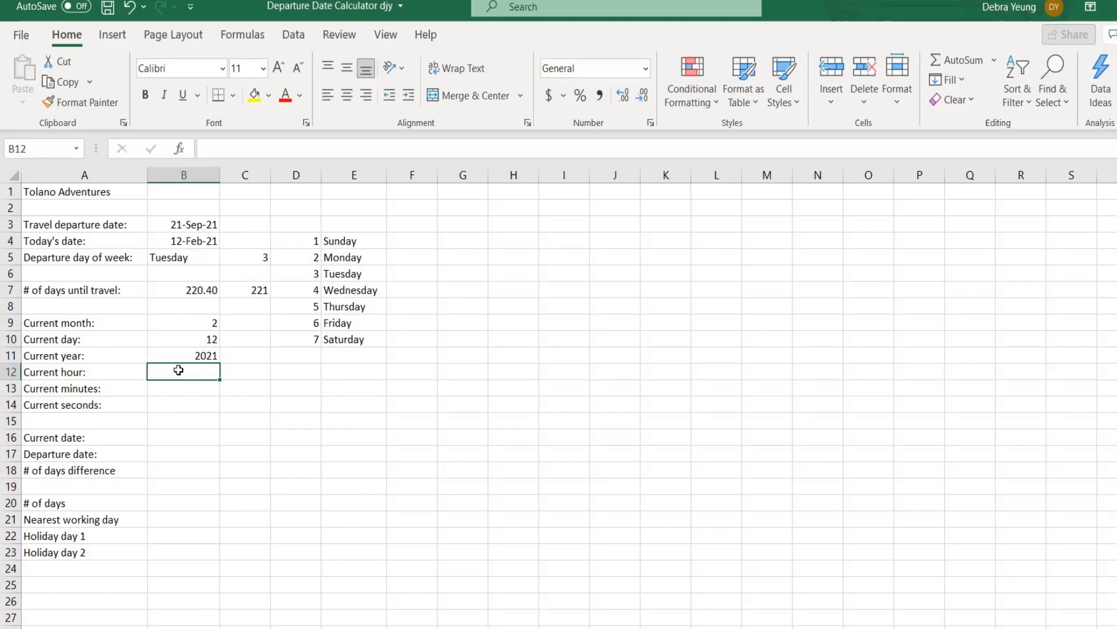
Enter =HOUR(B4) in cell B12 to extract the current hour.
type("=")
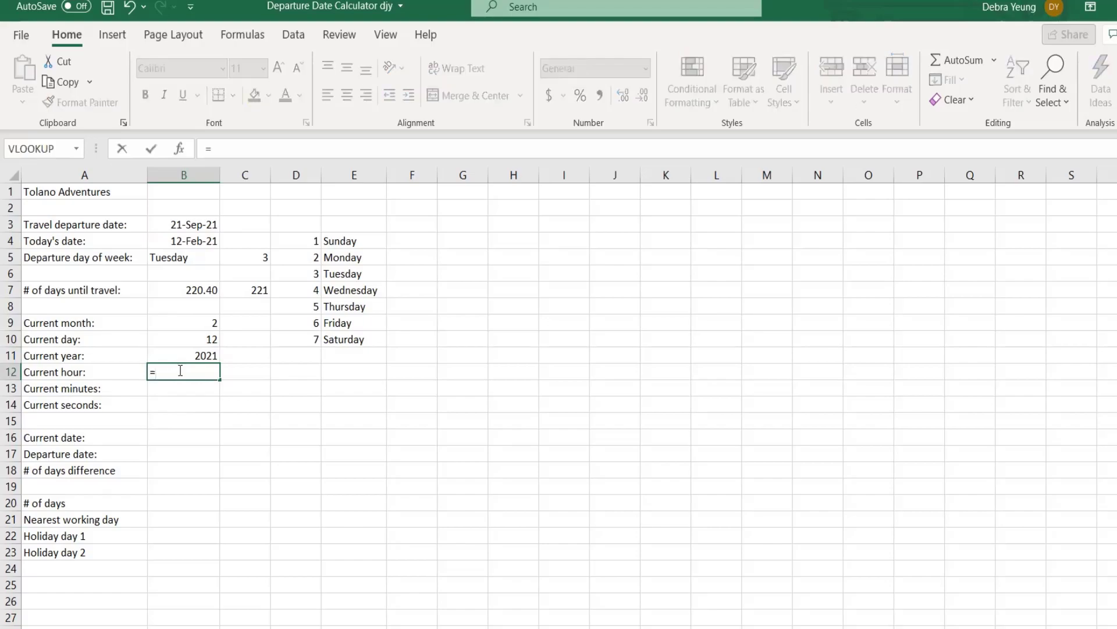
type("HOUR")
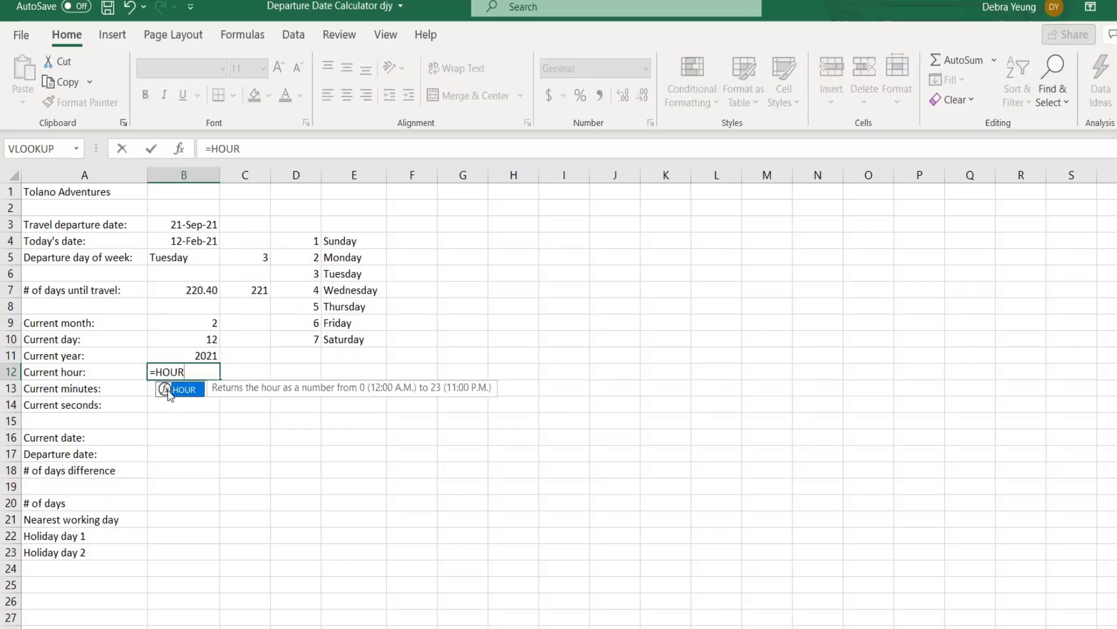
double_click(168, 389)
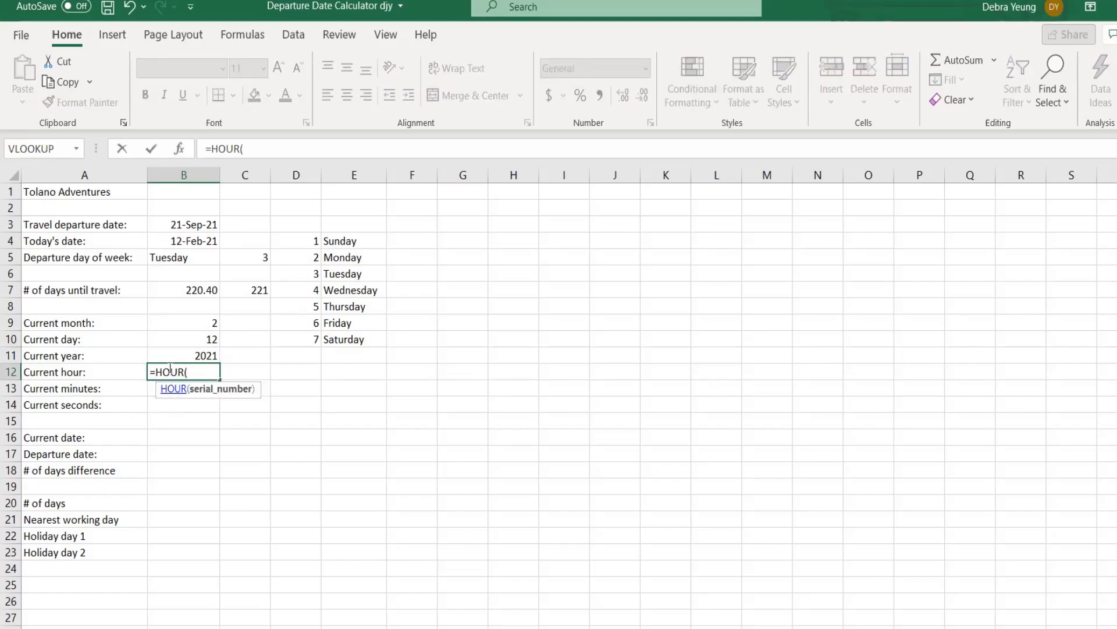
left_click(169, 240)
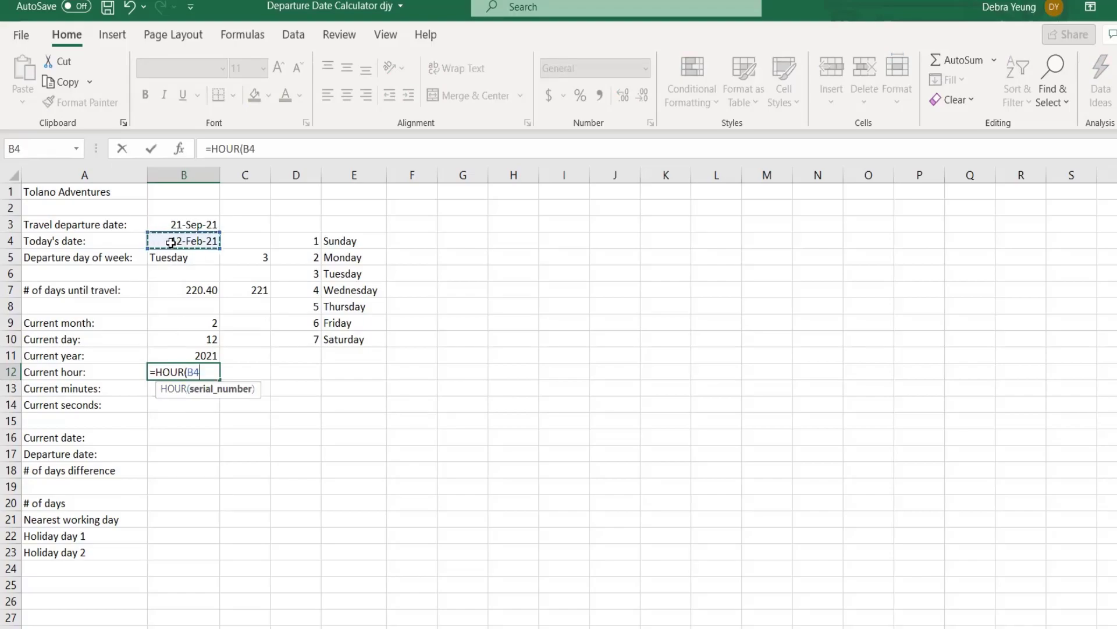
key("Return")
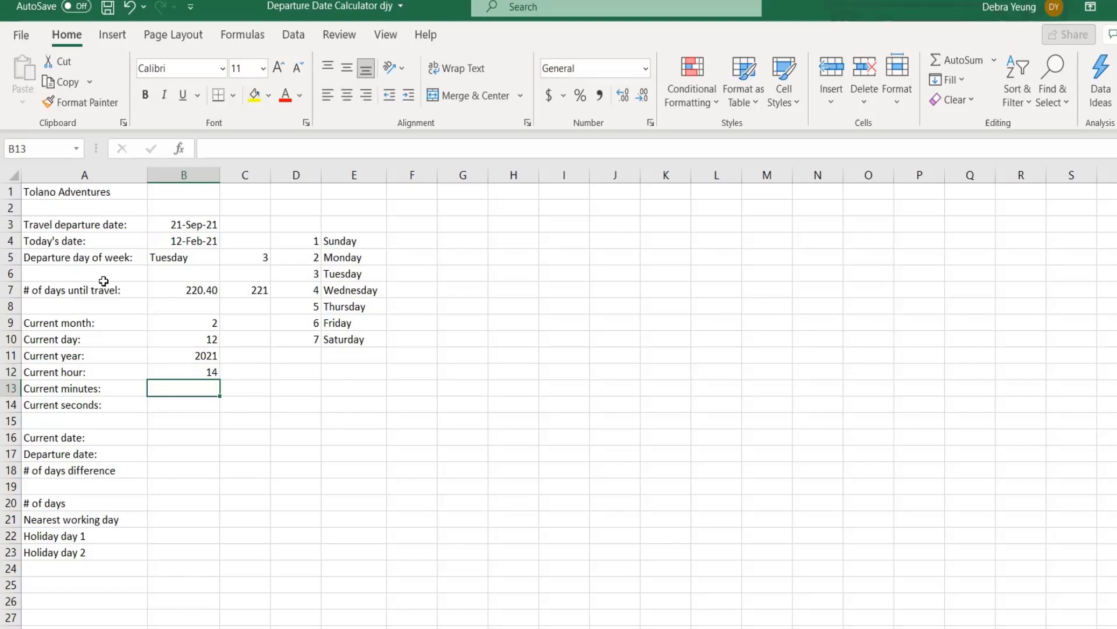
Enter =MINUTE(B4) in cell B13 to extract the current minutes.
type("=")
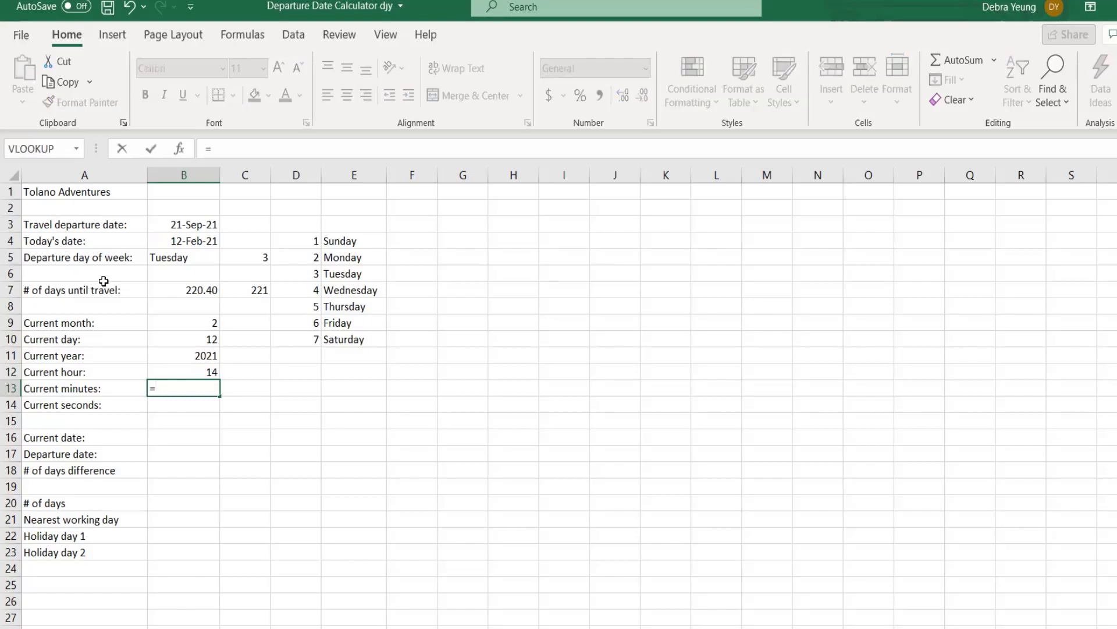
type("MINUTE")
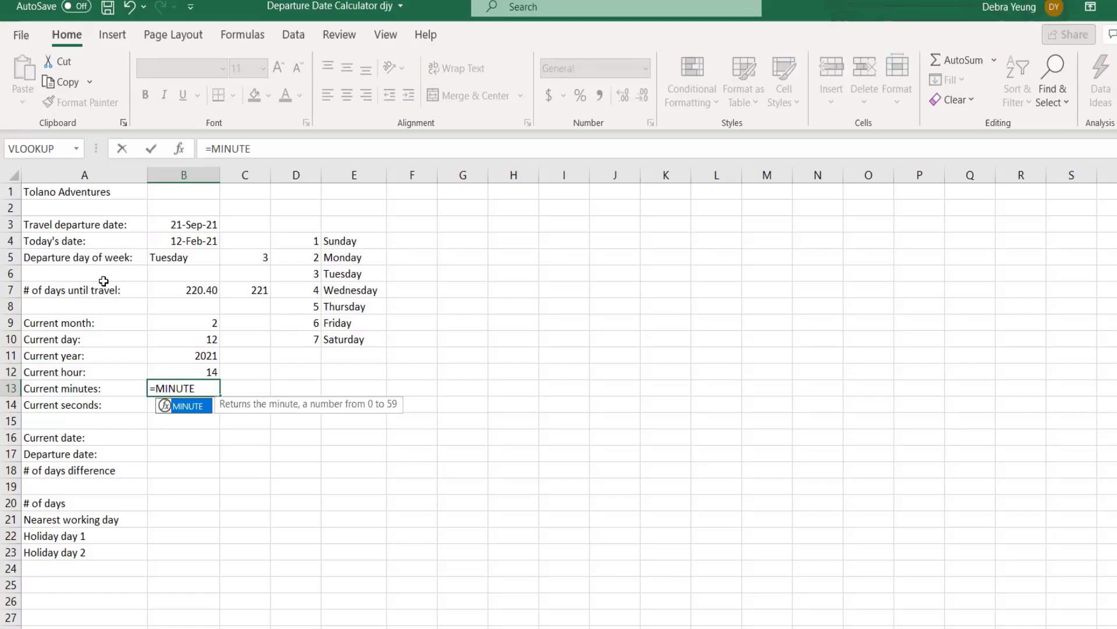
type("(")
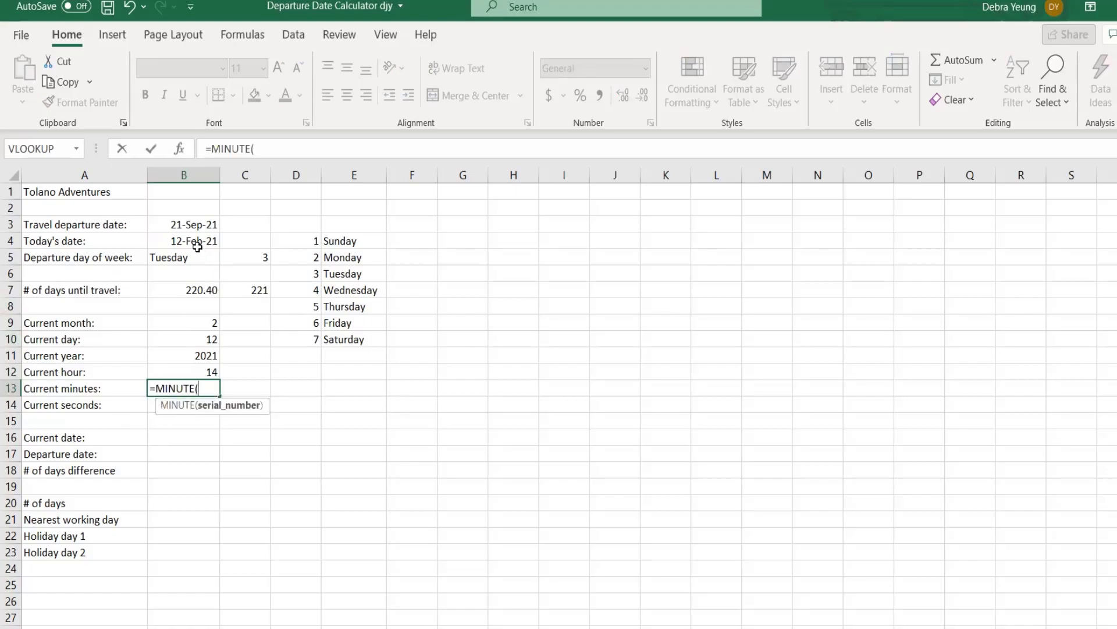
left_click(165, 238)
key("Return")
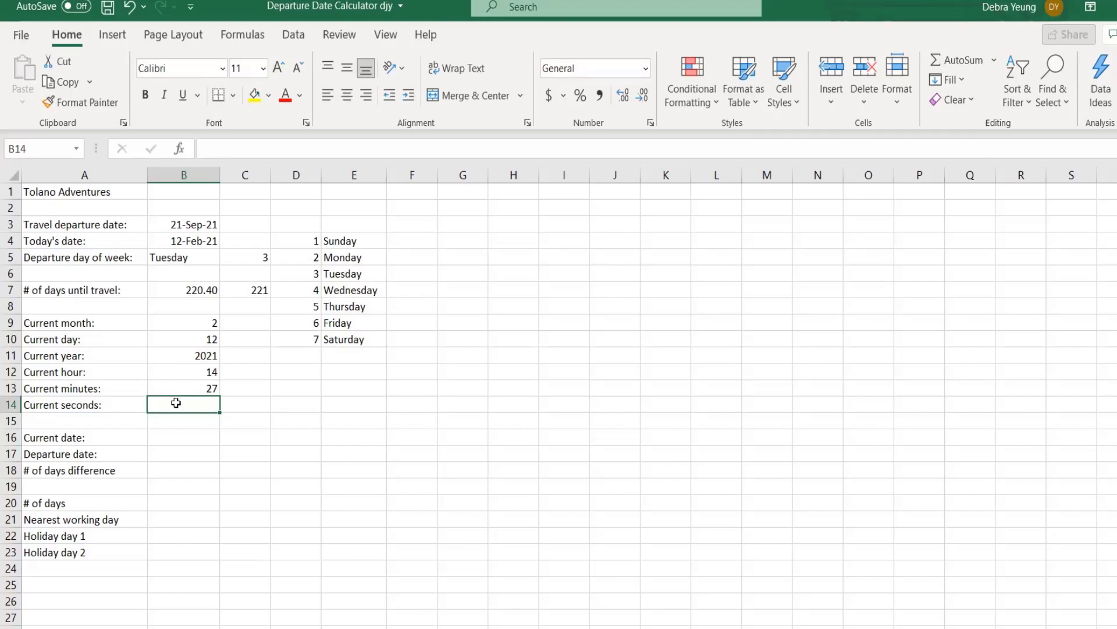
Enter =SECOND(B4) in cell B14 to extract the current seconds.
type("=")
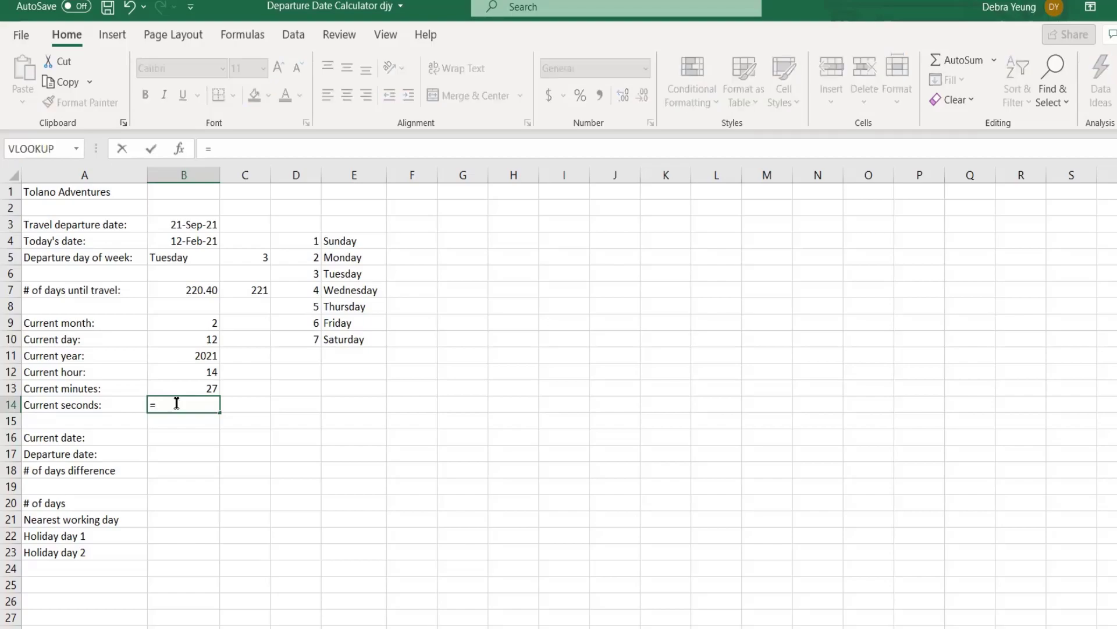
type("SECON")
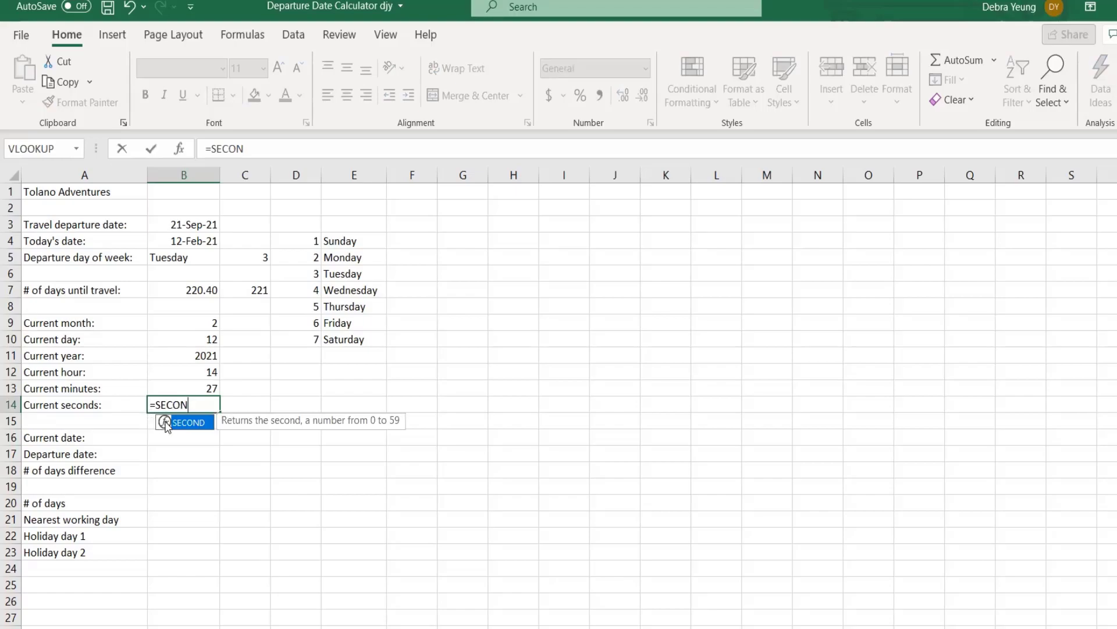
double_click(166, 423)
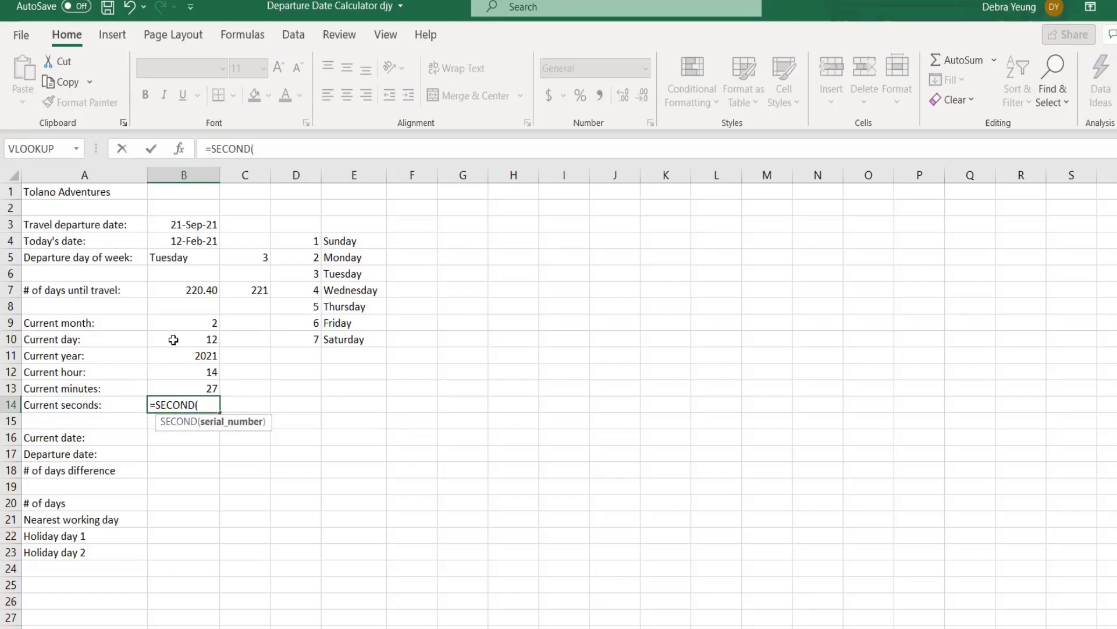
left_click(158, 241)
key("Return")
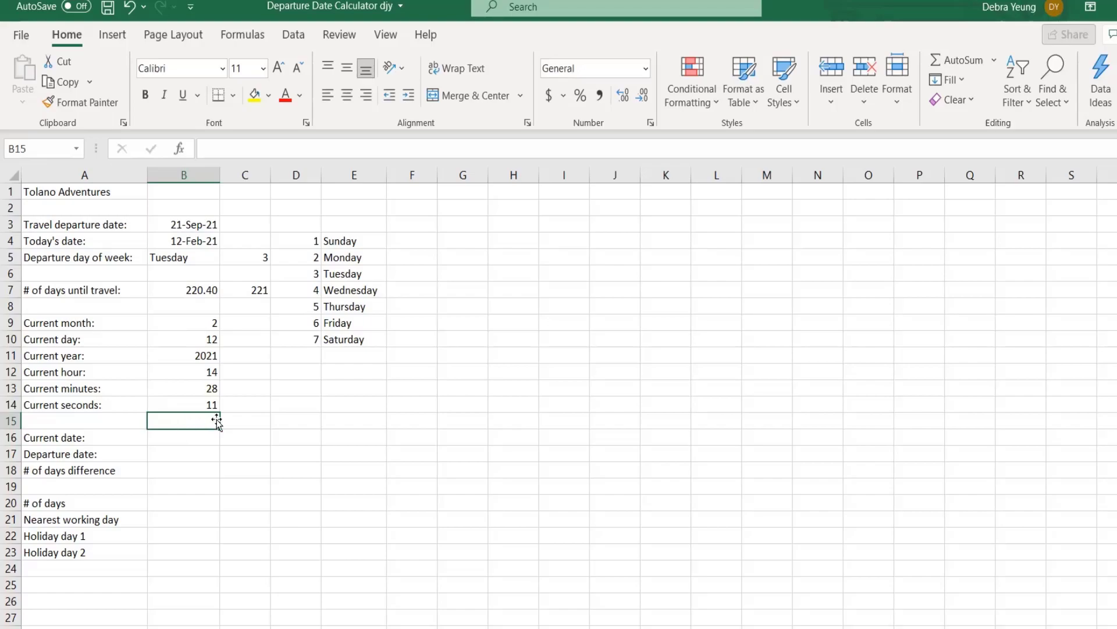
Enter a first name in the empty cell B15 to force the time formulas to recalculate, and clear that cell again.
type("DEB")
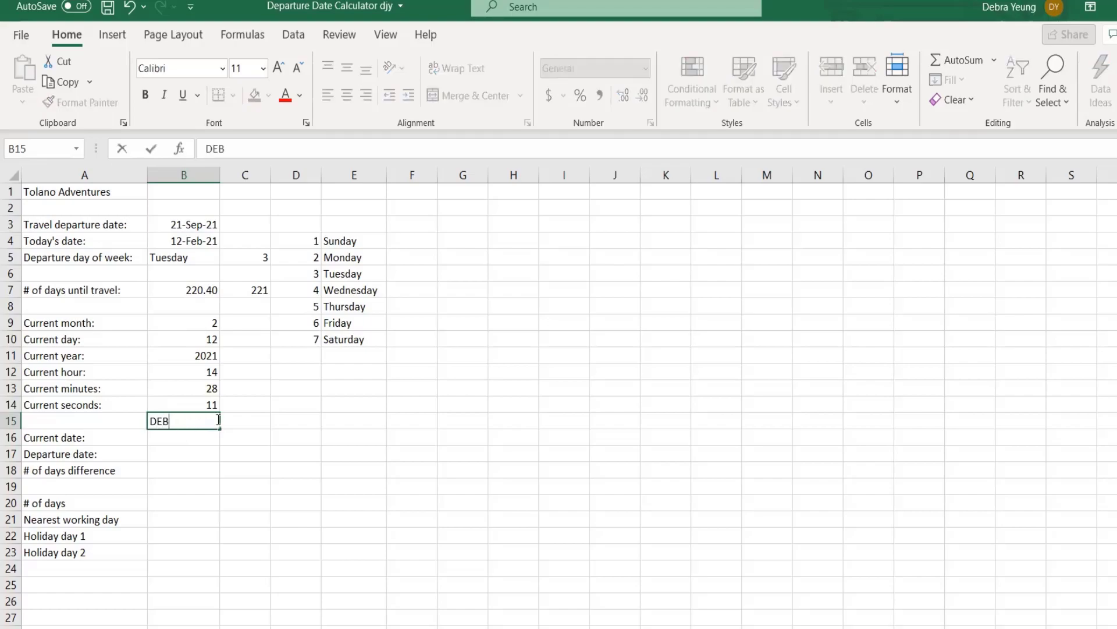
type("RA")
key("Return")
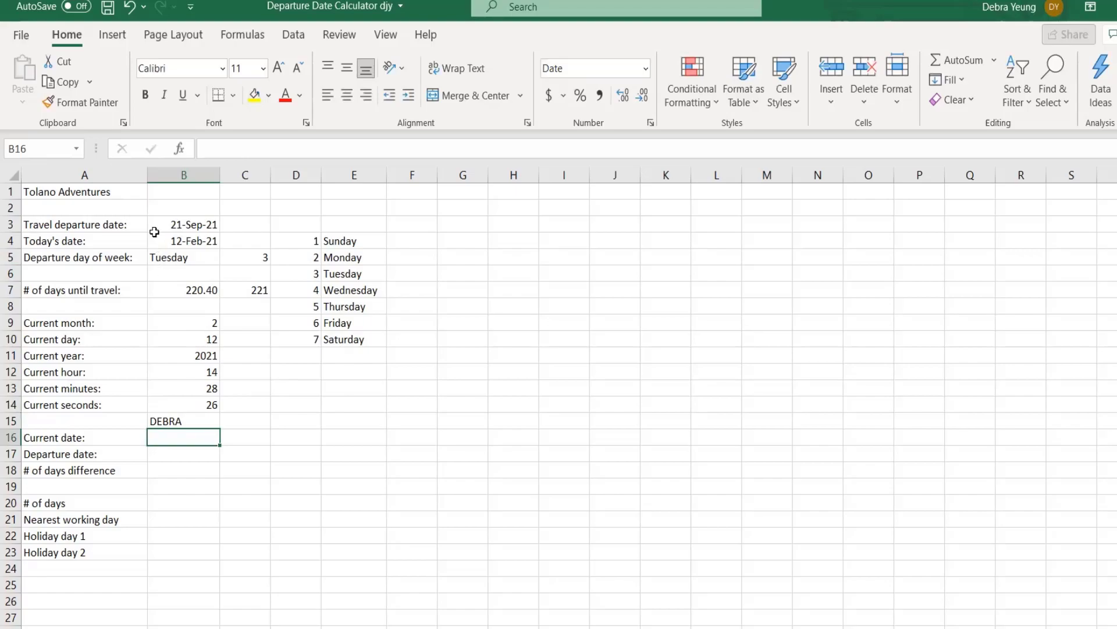
left_click(151, 420)
key("Delete")
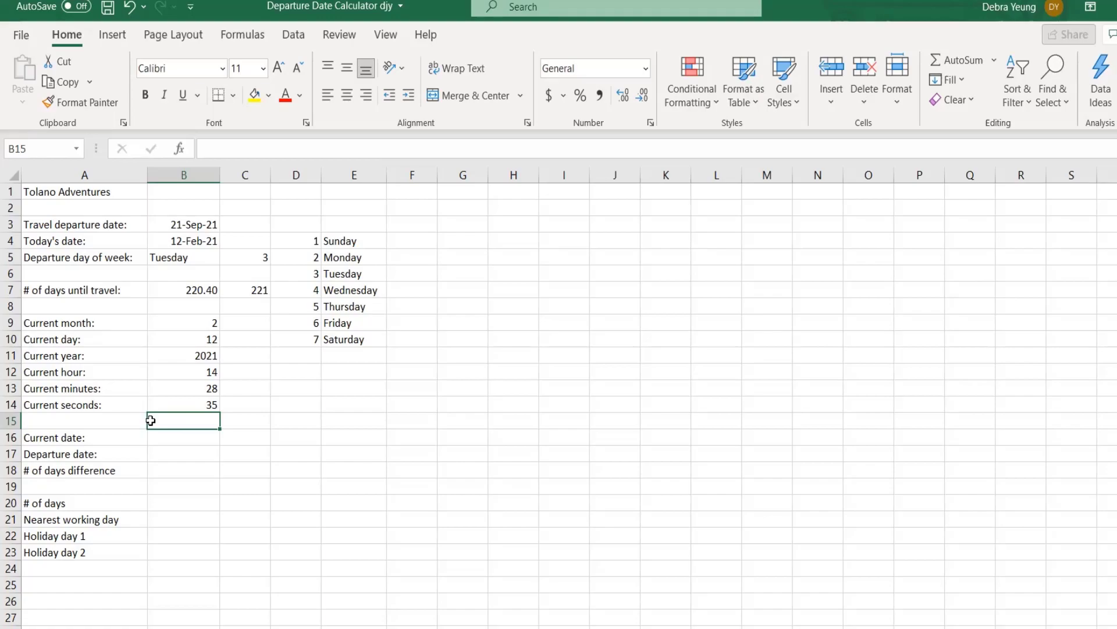
Recalculate the sheet and enter =DATE(B11,B9,B10) in cell B16 to build the current date.
left_click(176, 443)
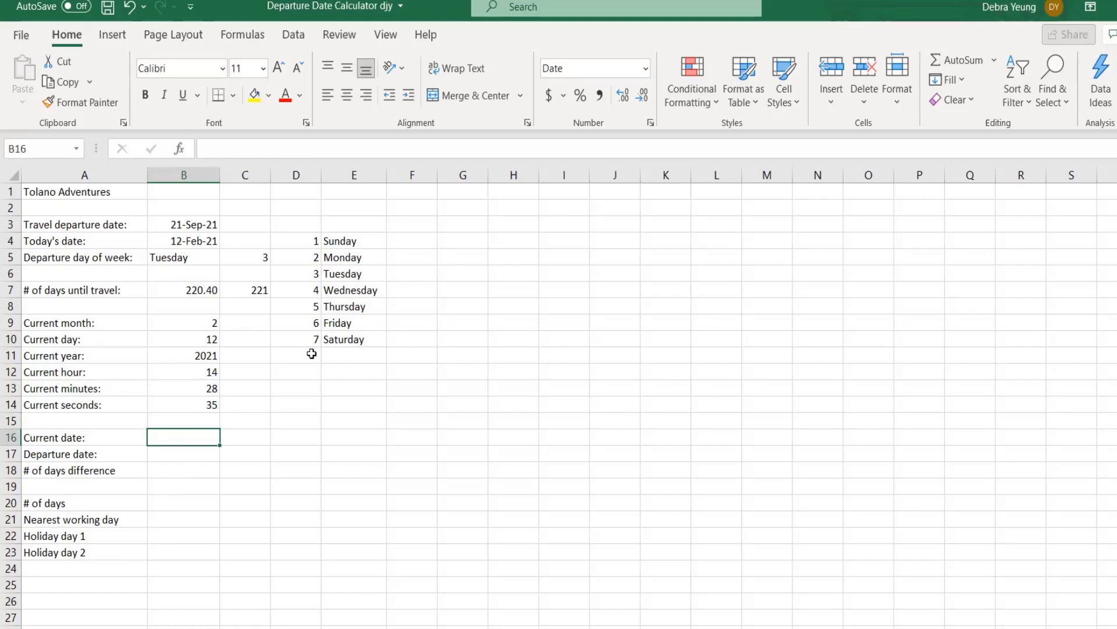
key("F9")
key("F9")
type("=")
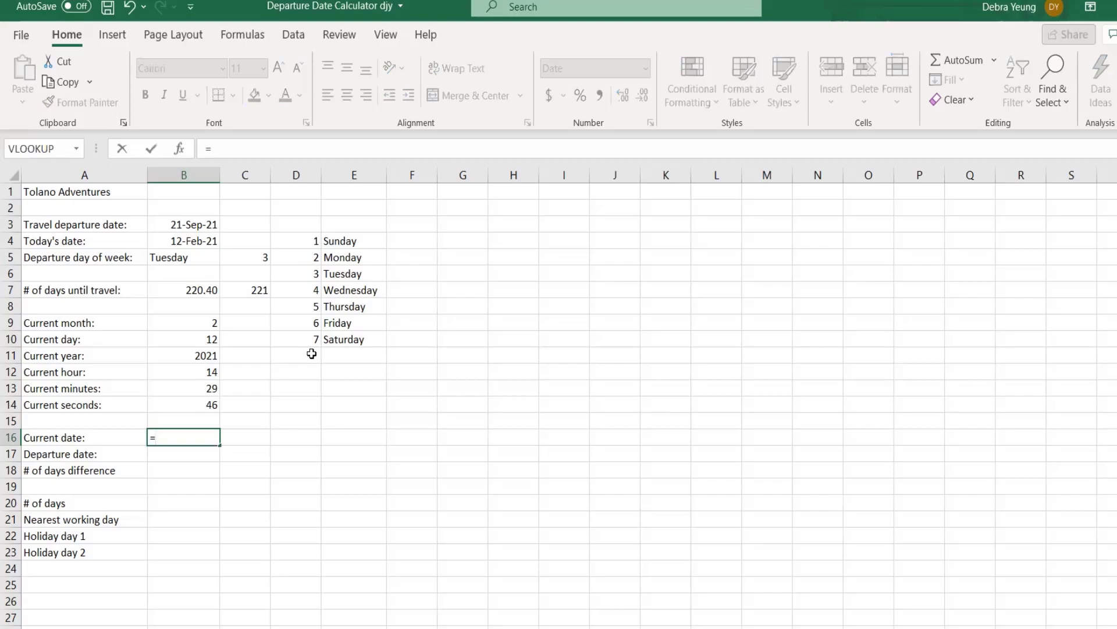
type("DATE(")
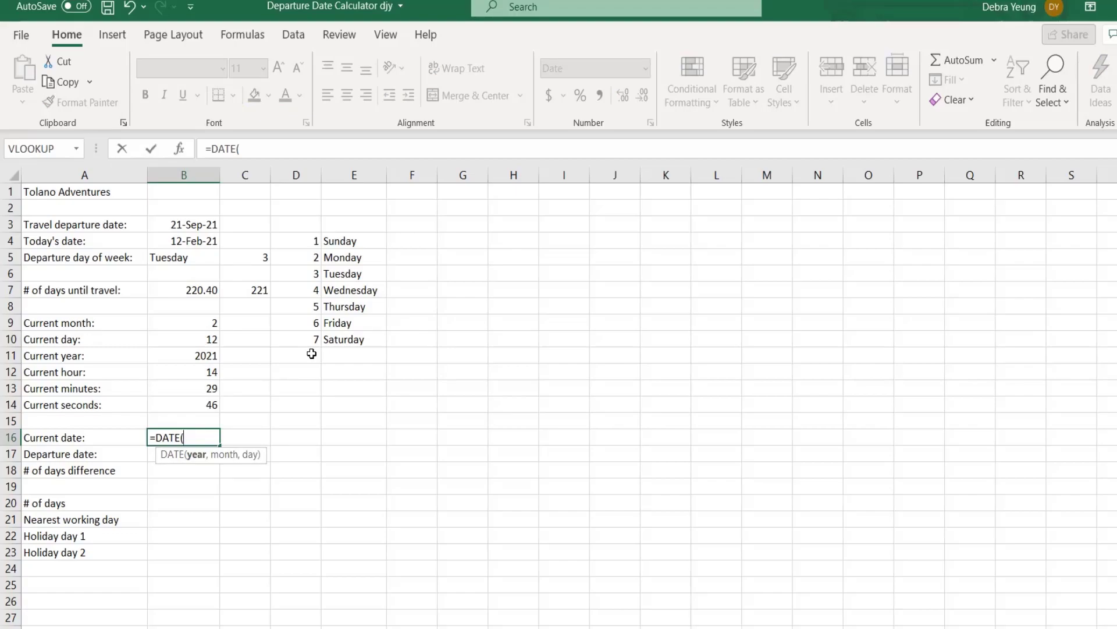
left_click(162, 355)
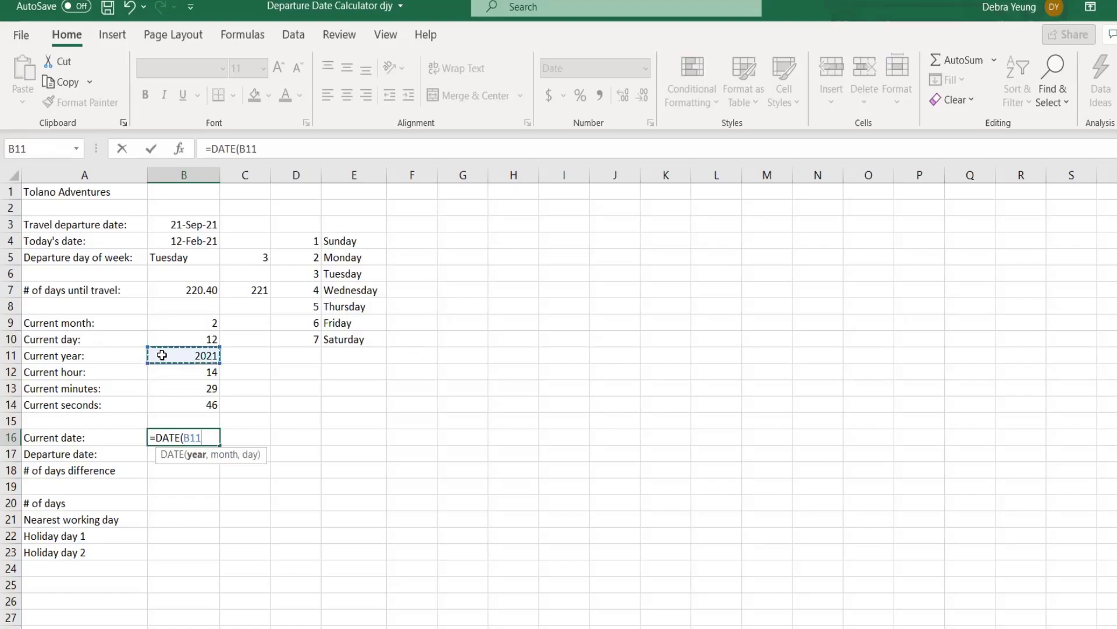
type(",")
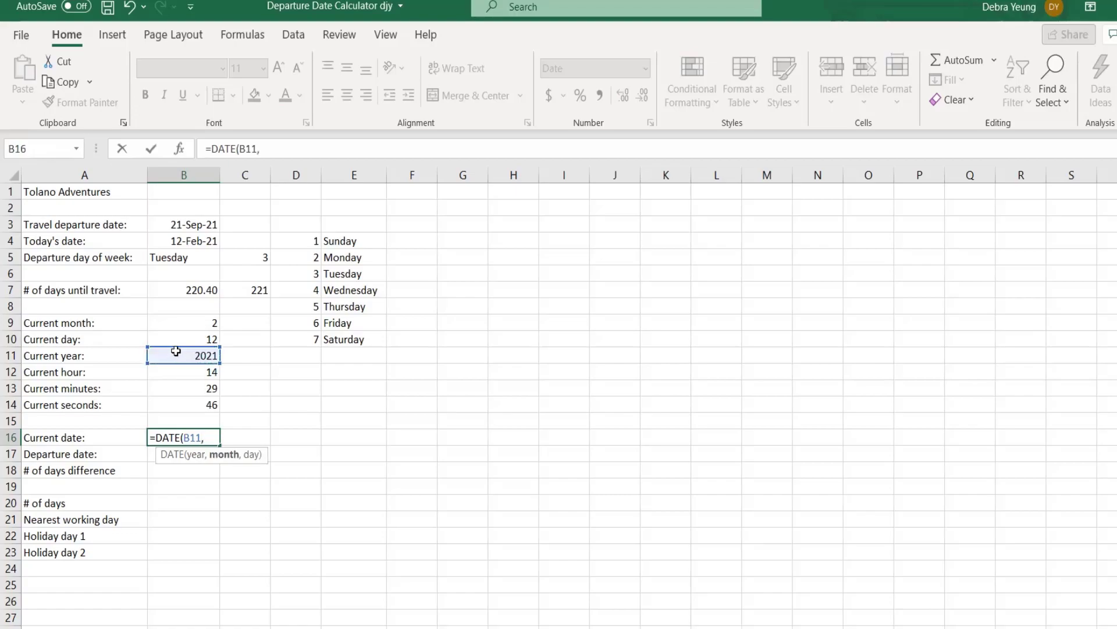
left_click(174, 322)
type(",")
left_click(175, 337)
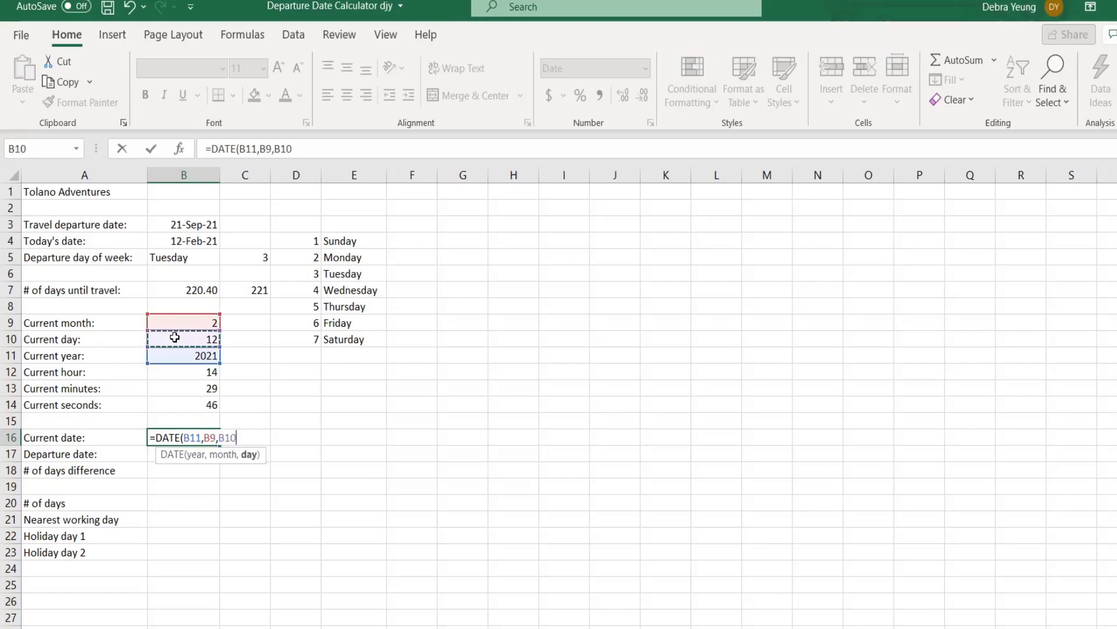
type(")")
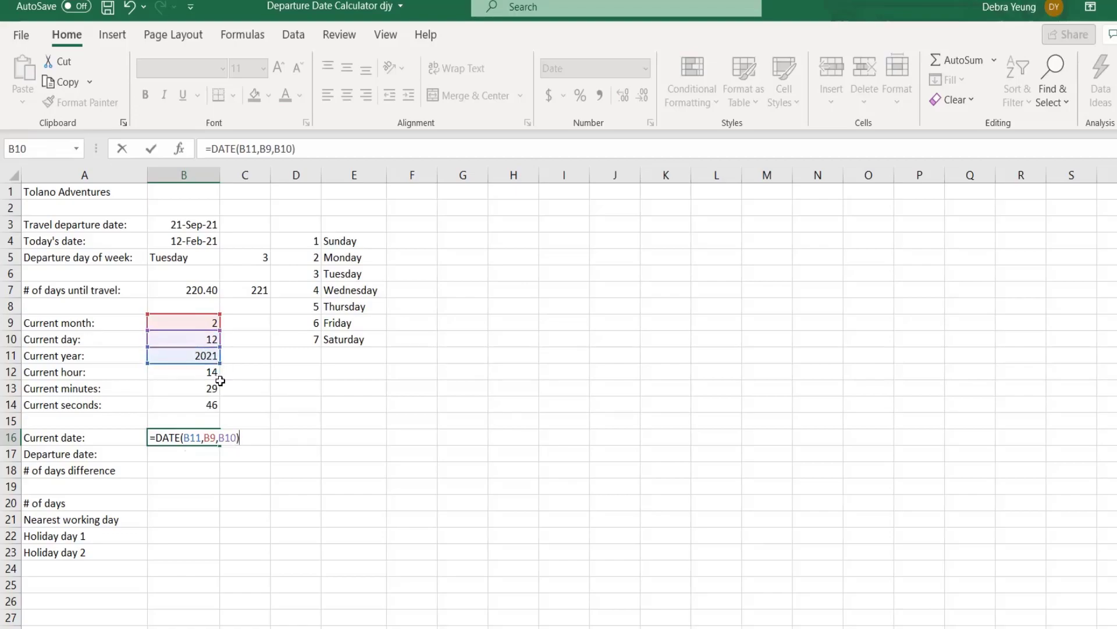
key("Return")
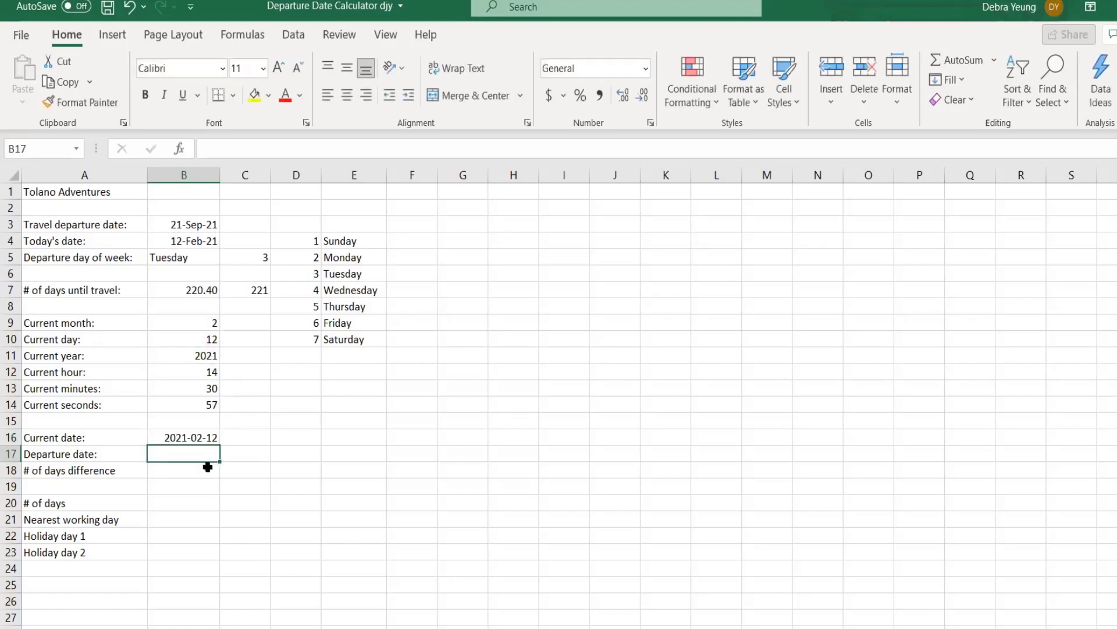
Review which cells the DATE formula in B16 uses for its year, month and day arguments.
left_click(169, 437)
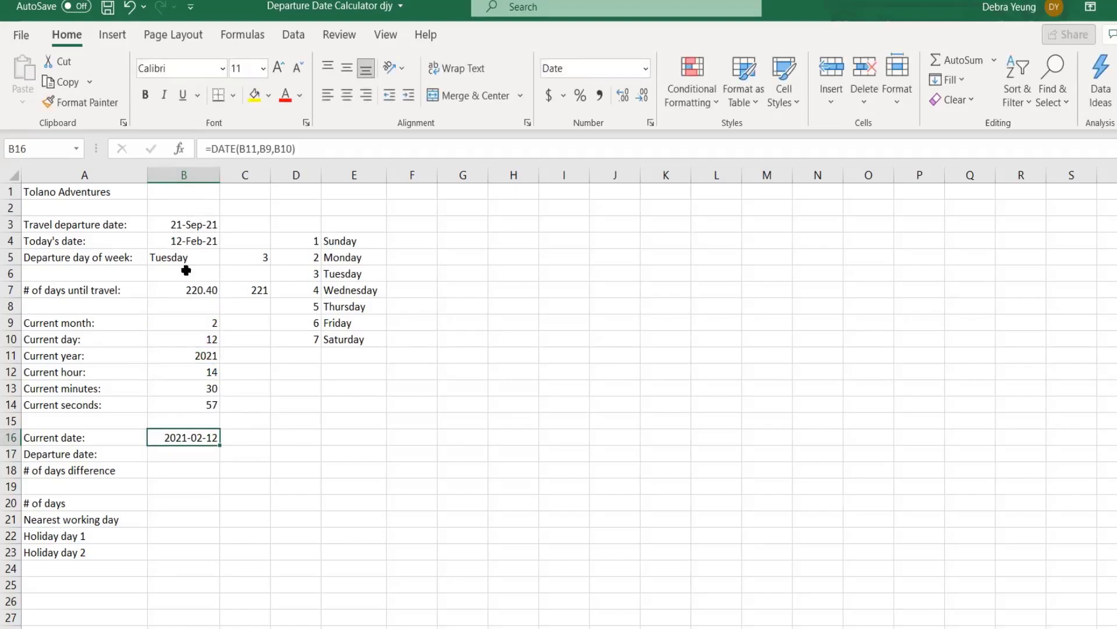
left_click(250, 145)
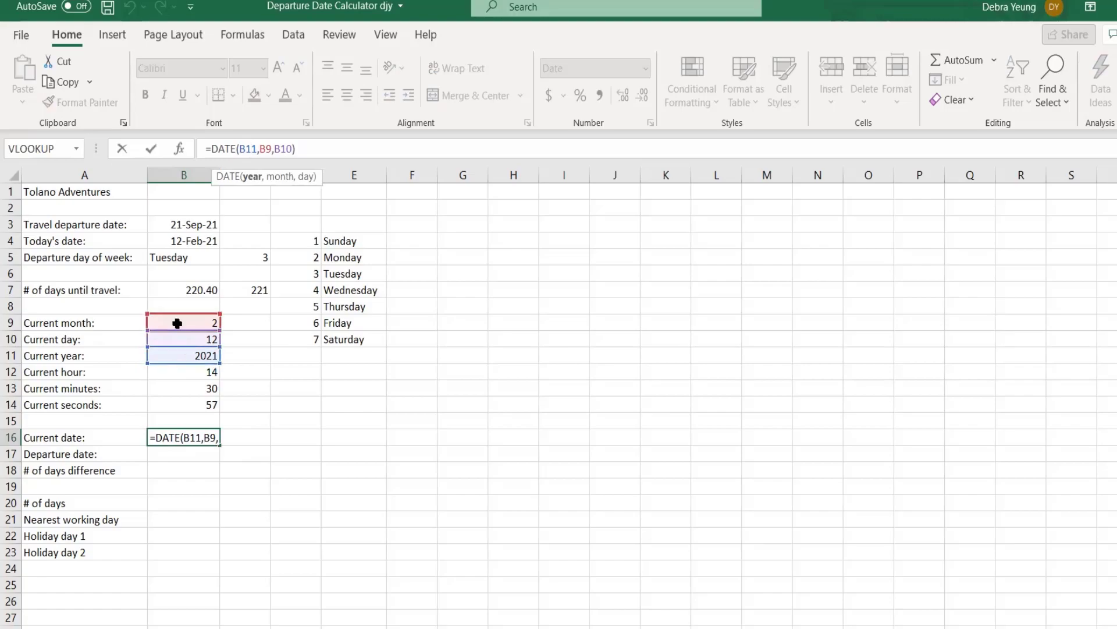
key("Return")
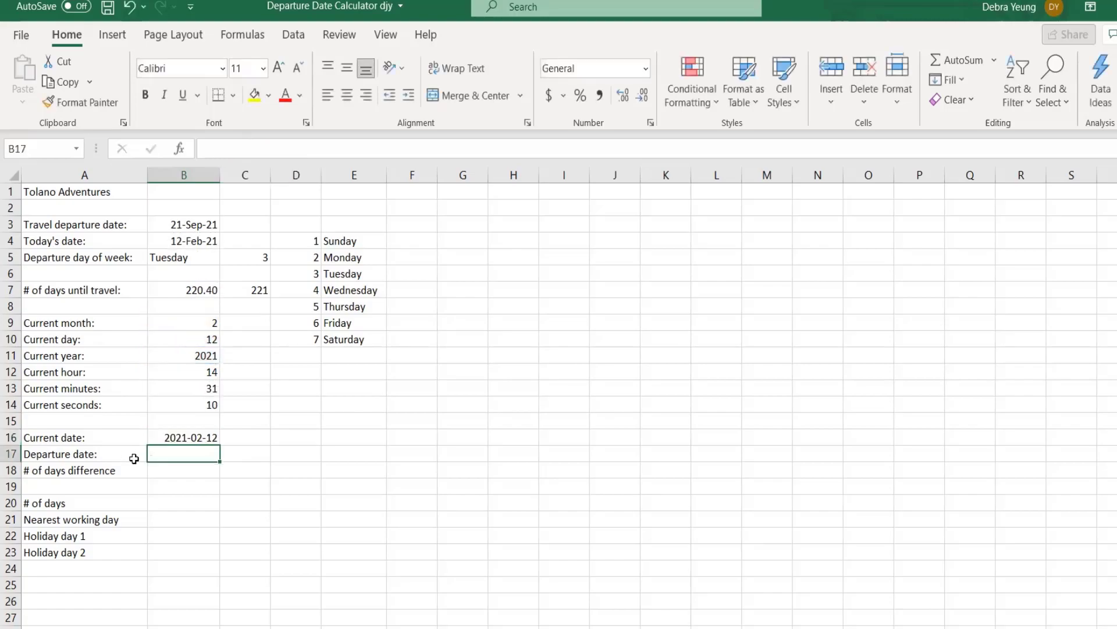
left_click(173, 433)
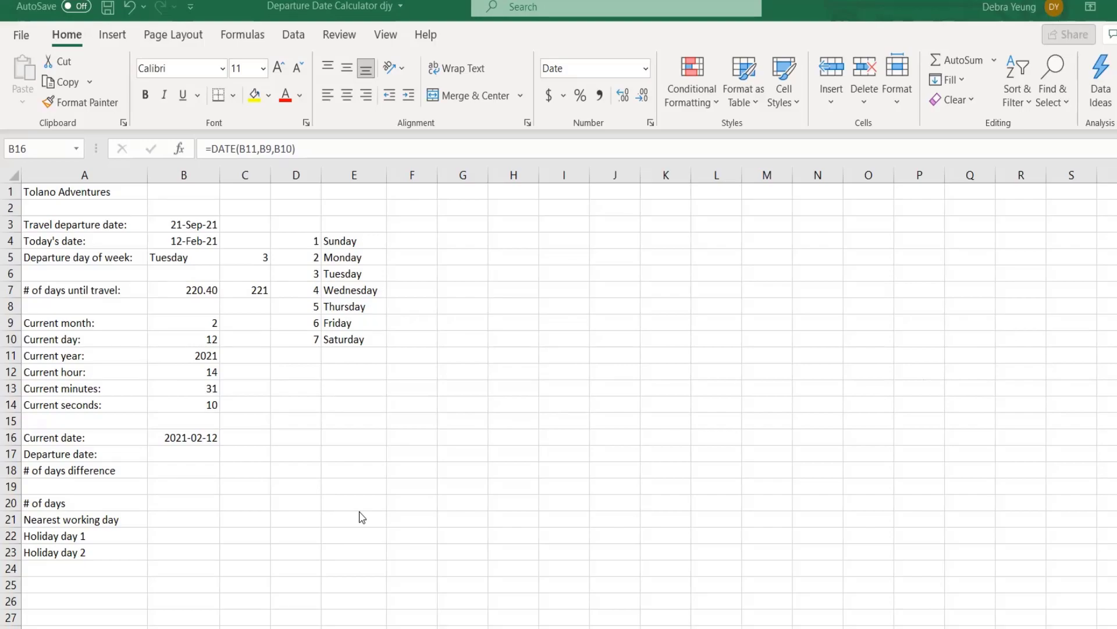
Enter =DATEVALUE("2021-09-21") in cell B17 as the departure date.
left_click(171, 452)
left_click(162, 450)
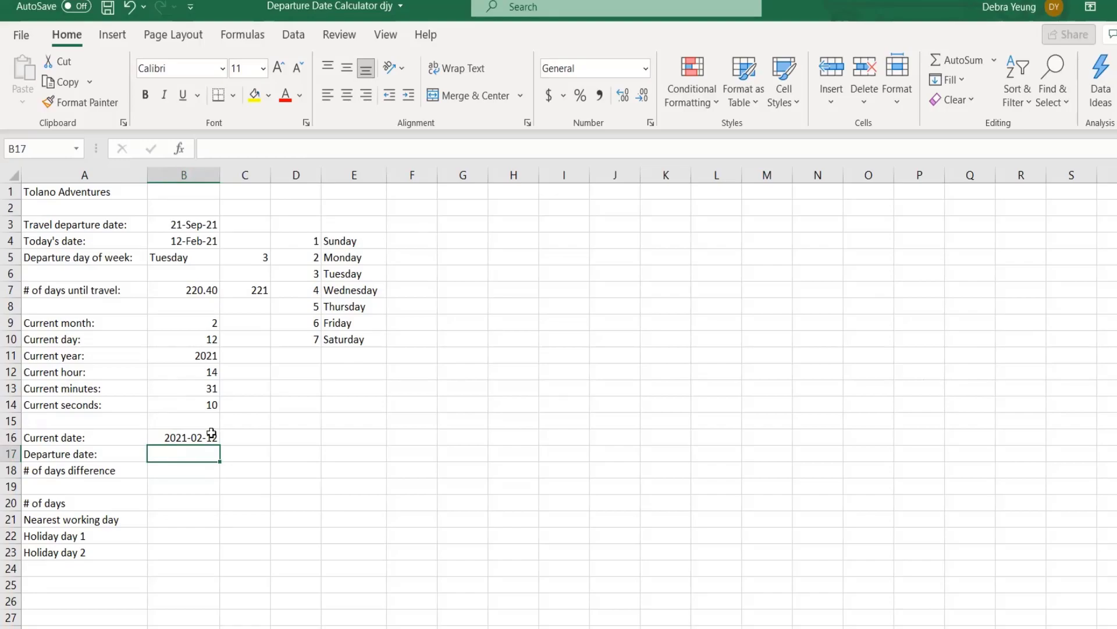
type("=")
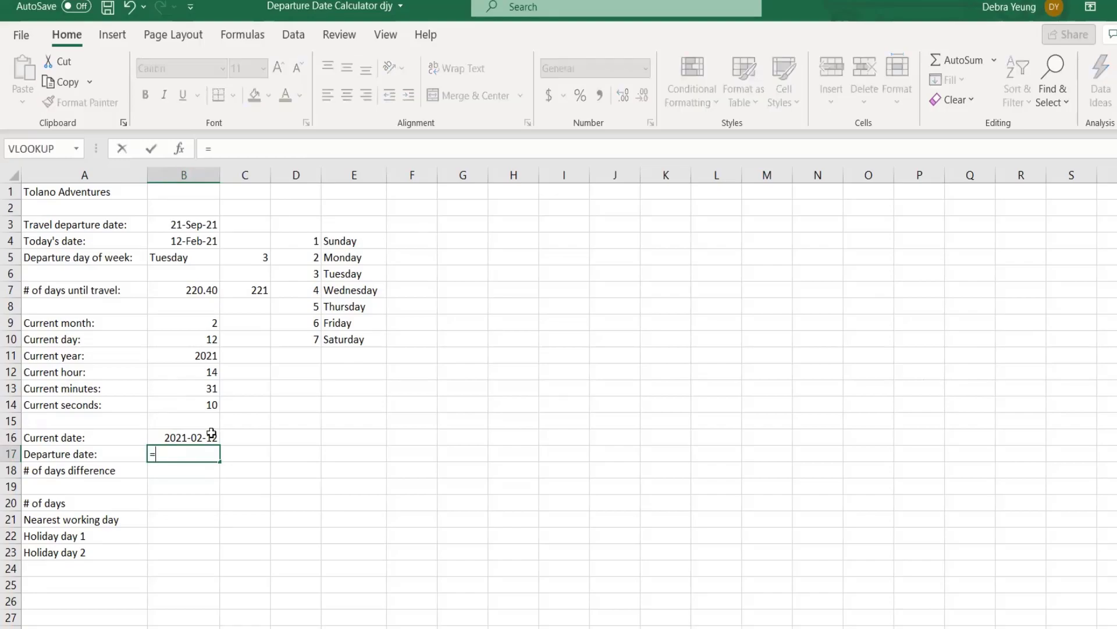
type("dat")
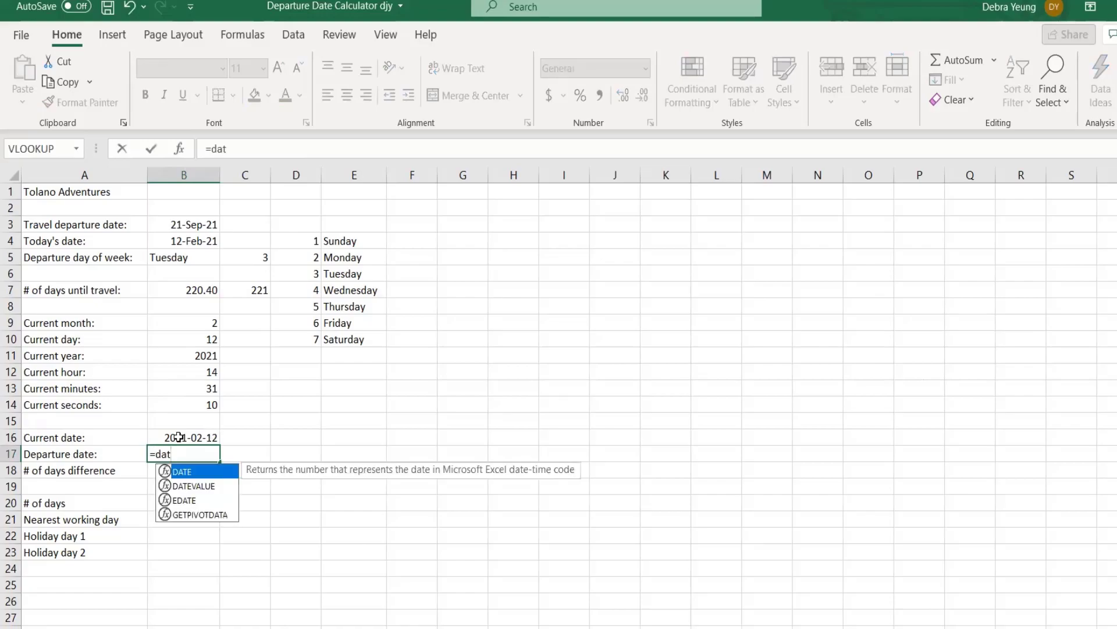
double_click(164, 489)
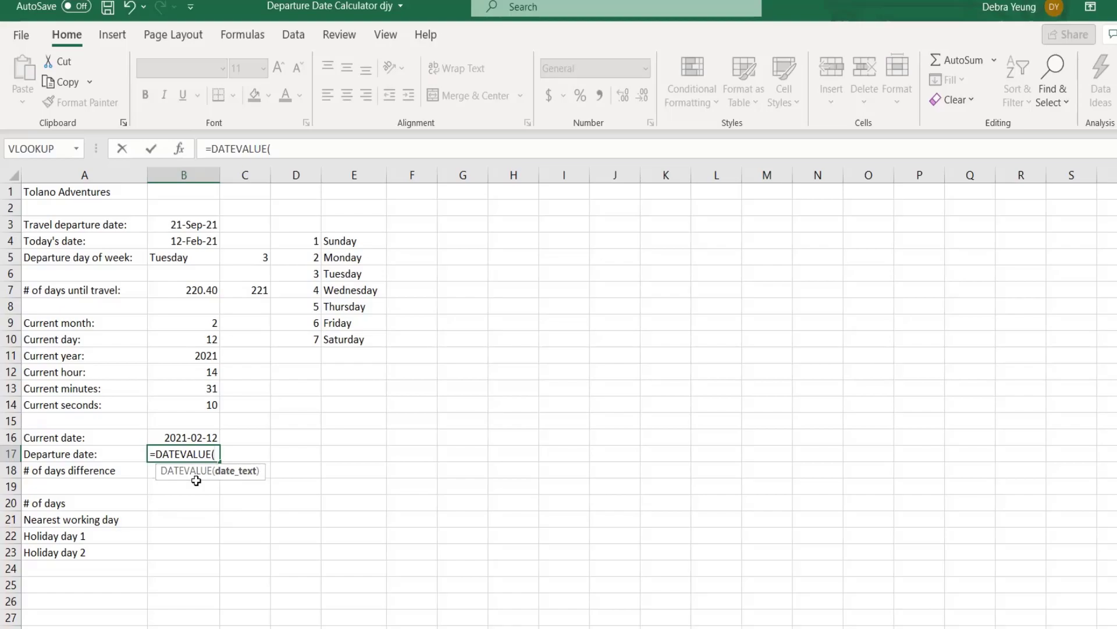
type("\"2021-09")
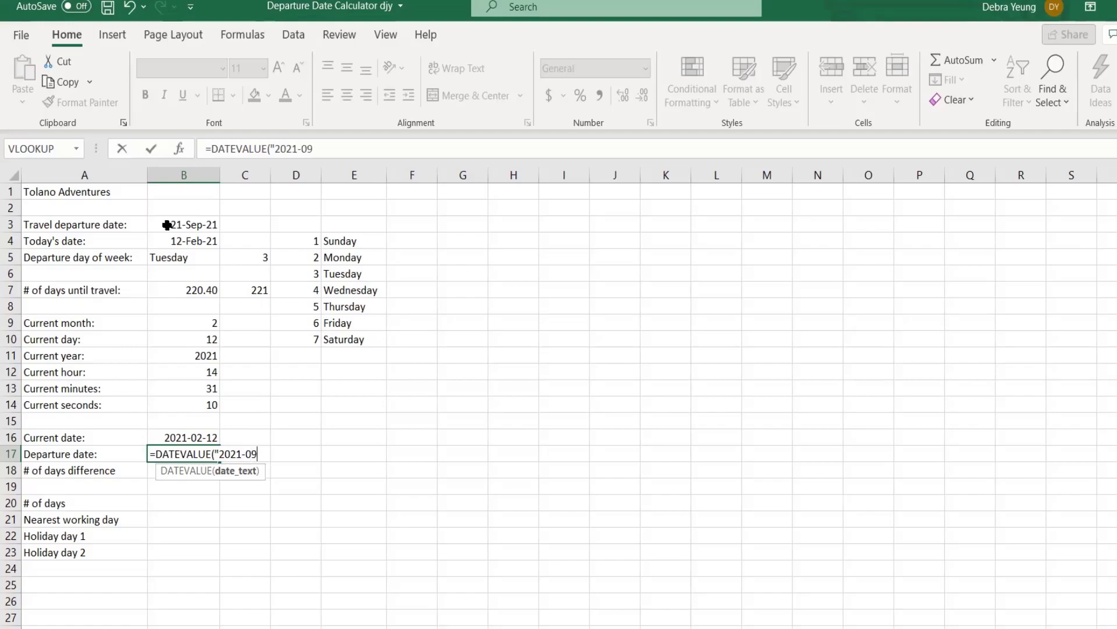
type("-21\"")
type(")")
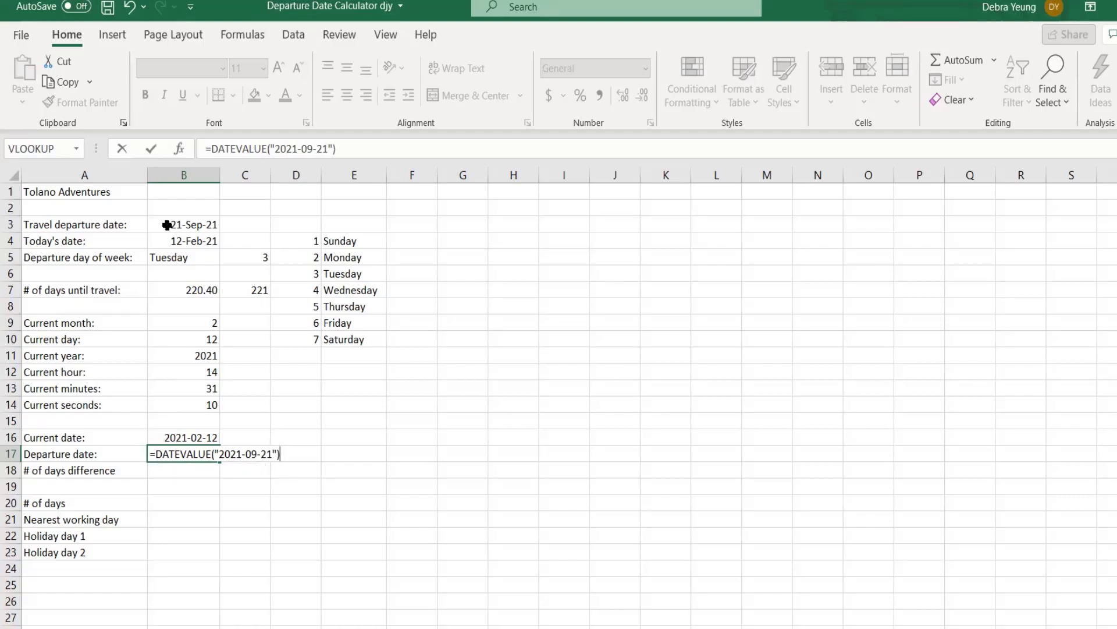
key("Return")
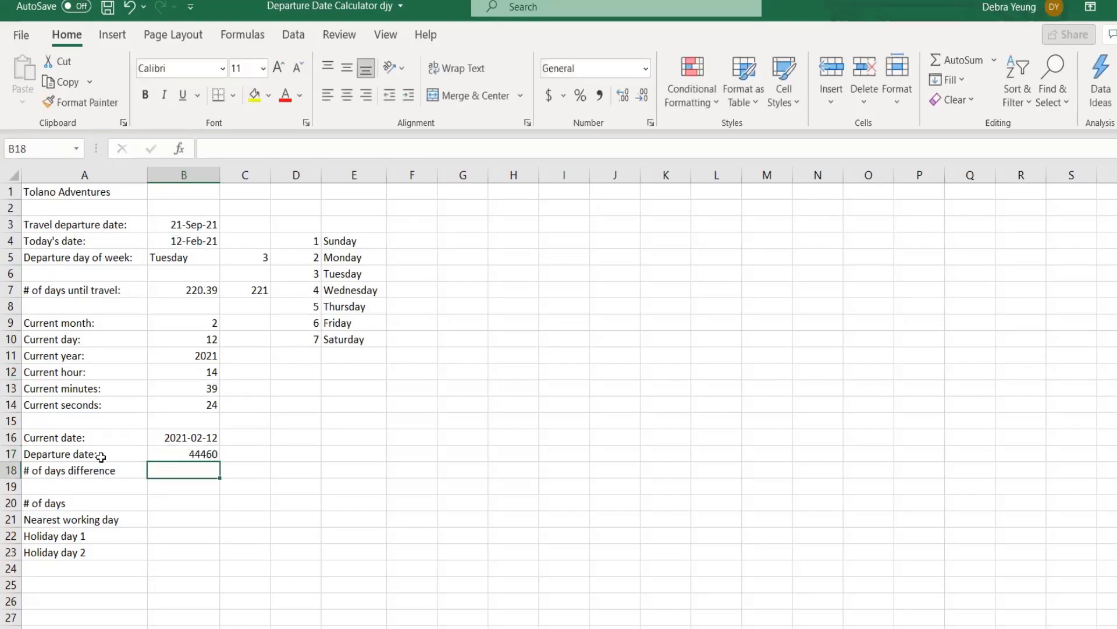
Format the departure date in cell B17 with the short Date number format.
left_click(183, 457)
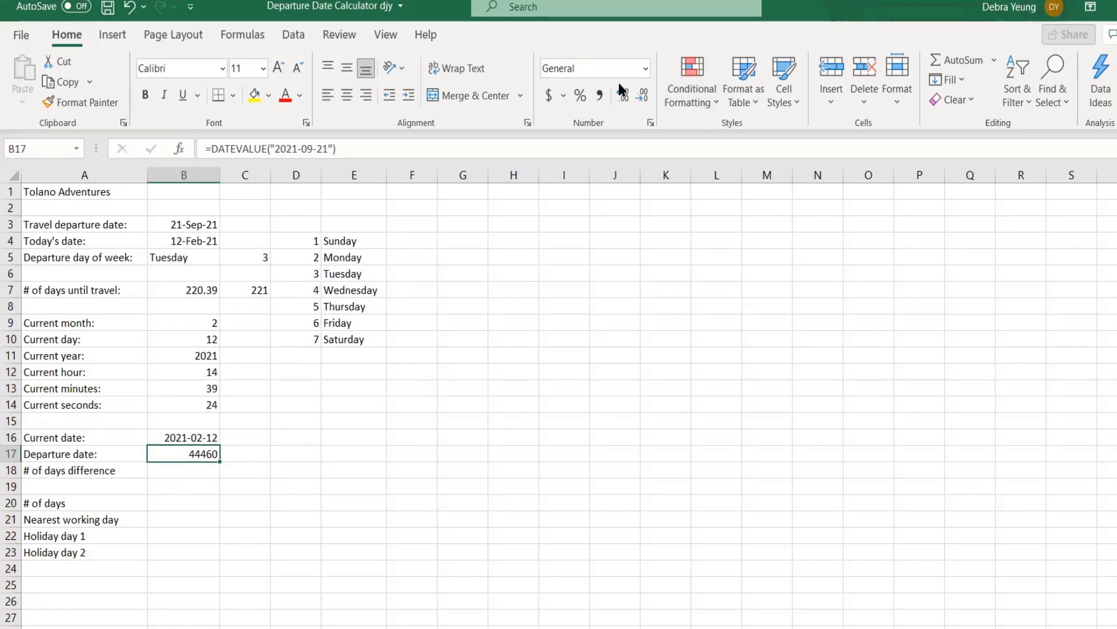
left_click(646, 70)
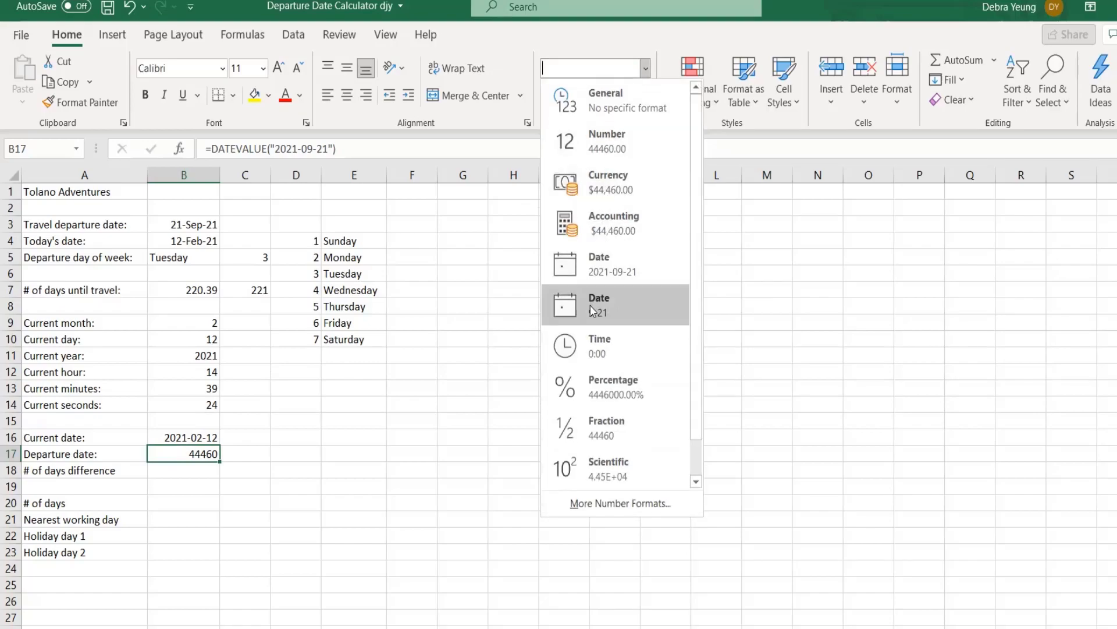
left_click(586, 285)
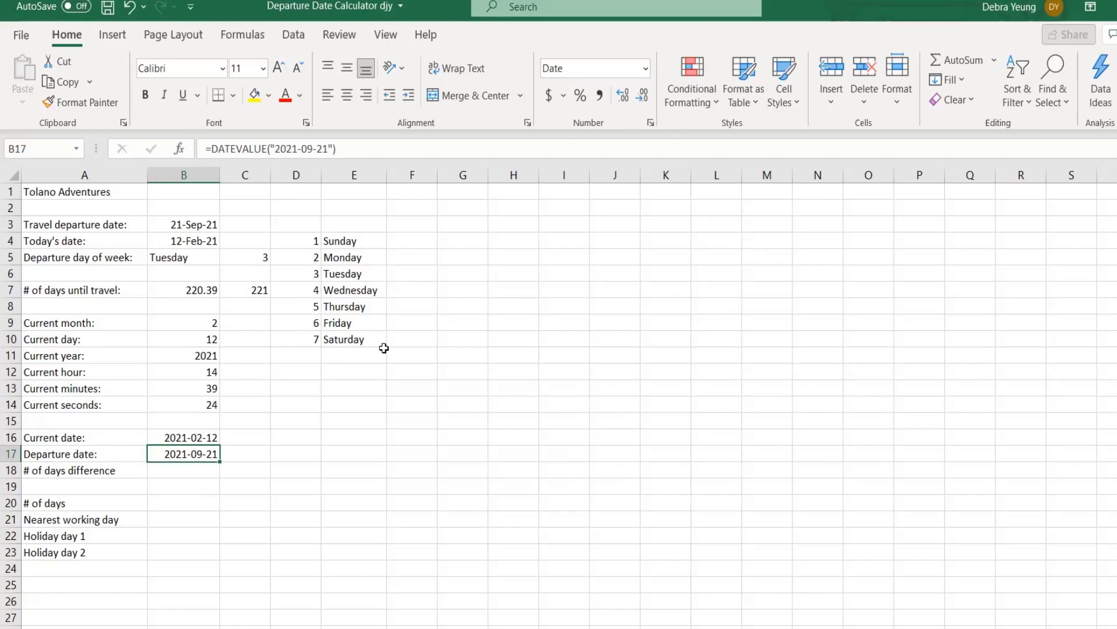
left_click(166, 470)
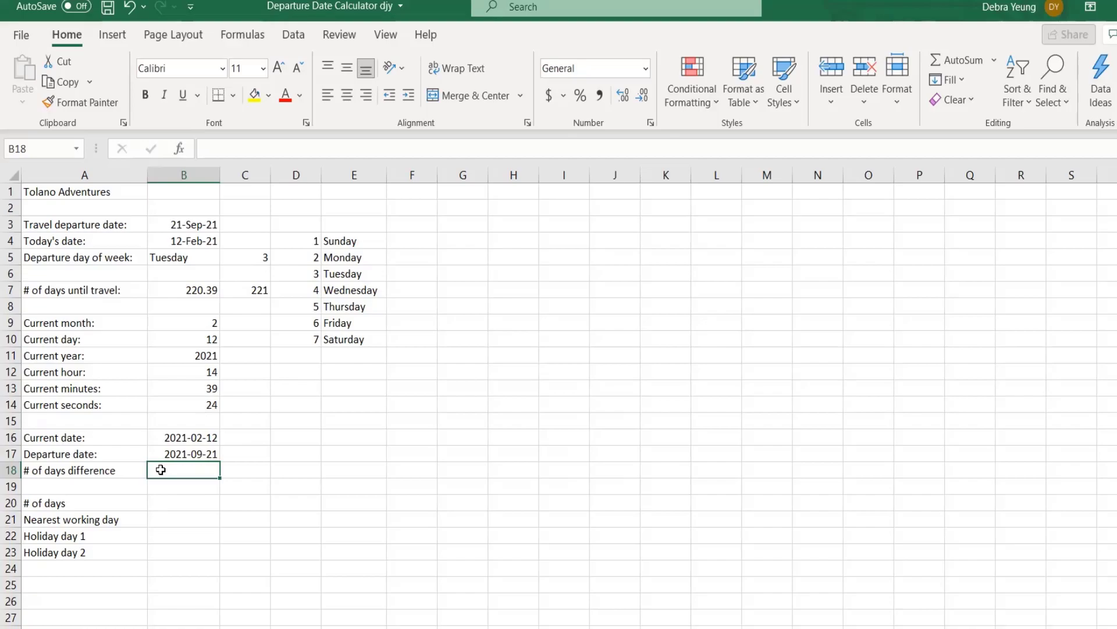
type("=d")
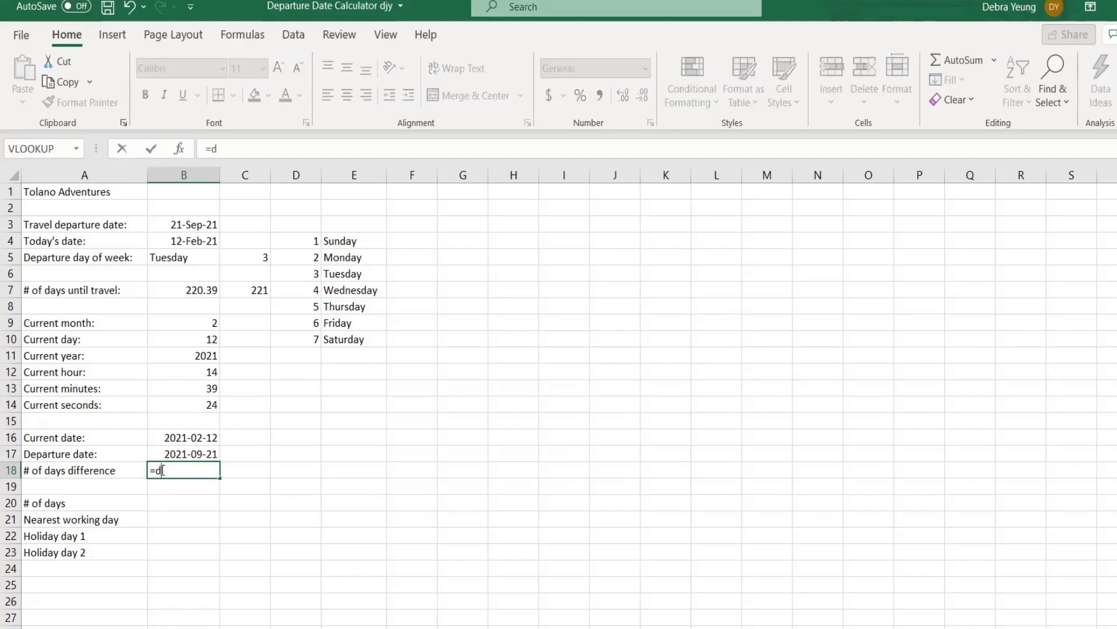
key("BackSpace")
key("Return")
left_click(155, 440)
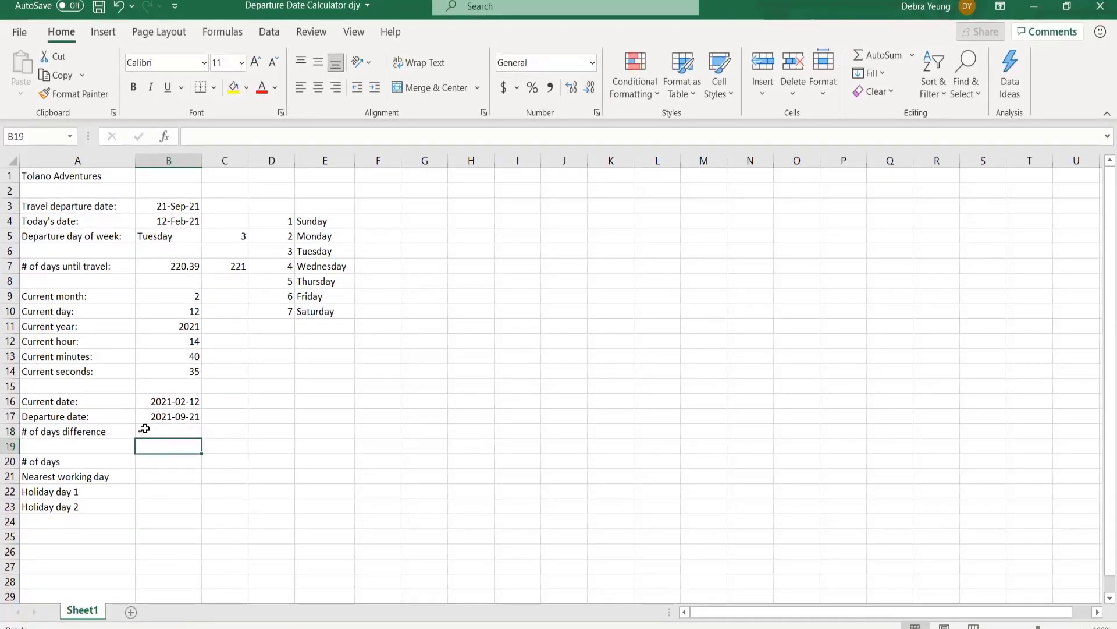
key("Delete")
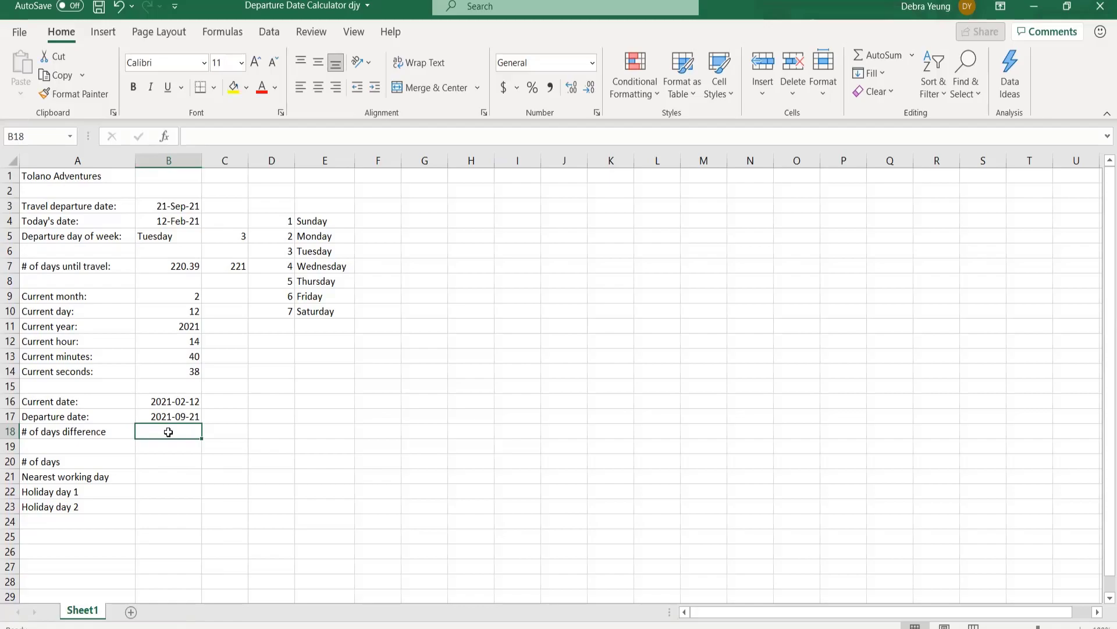
type("day")
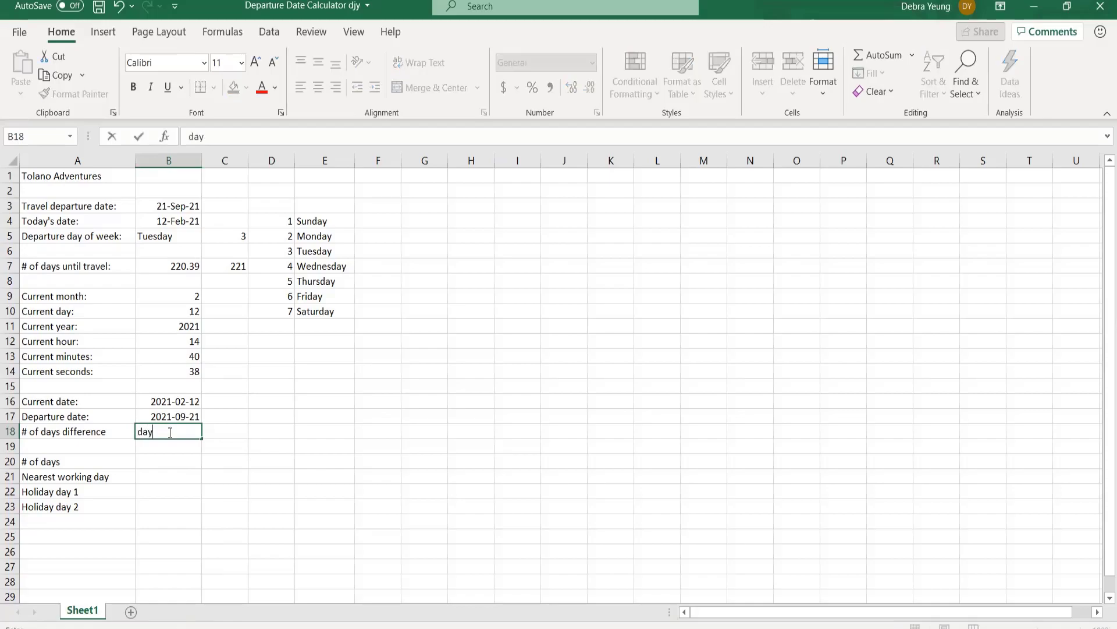
type("s")
key("BackSpace")
key("BackSpace")
key("BackSpace")
key("BackSpace")
type("DAYS(")
key("Escape")
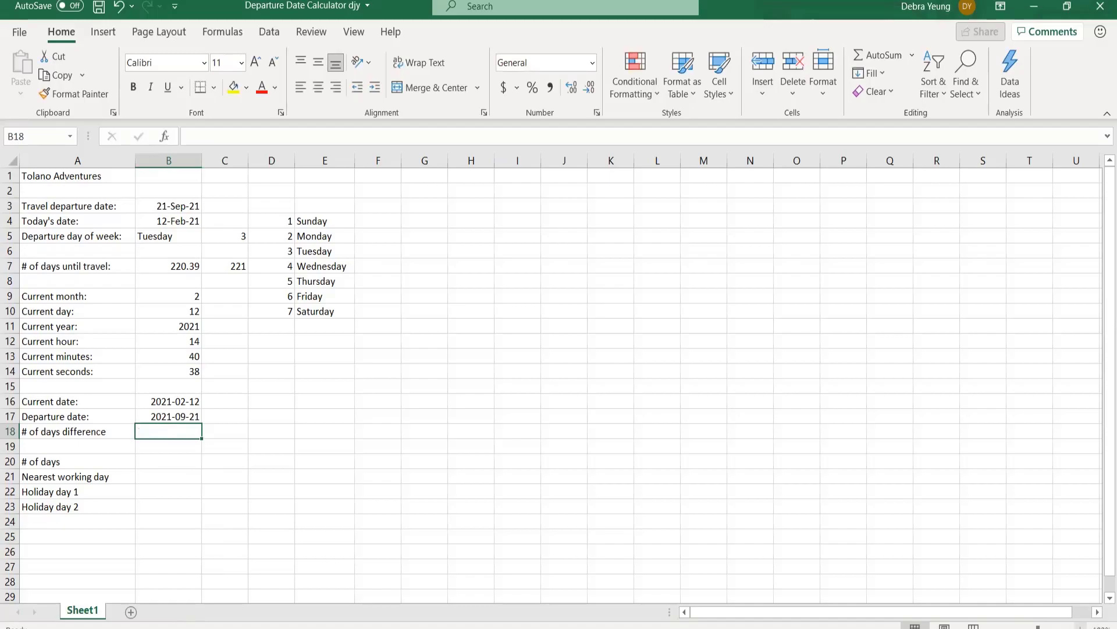
Begin a formula in cell B18 for the number of days difference.
scroll(558, 378, "up", 10)
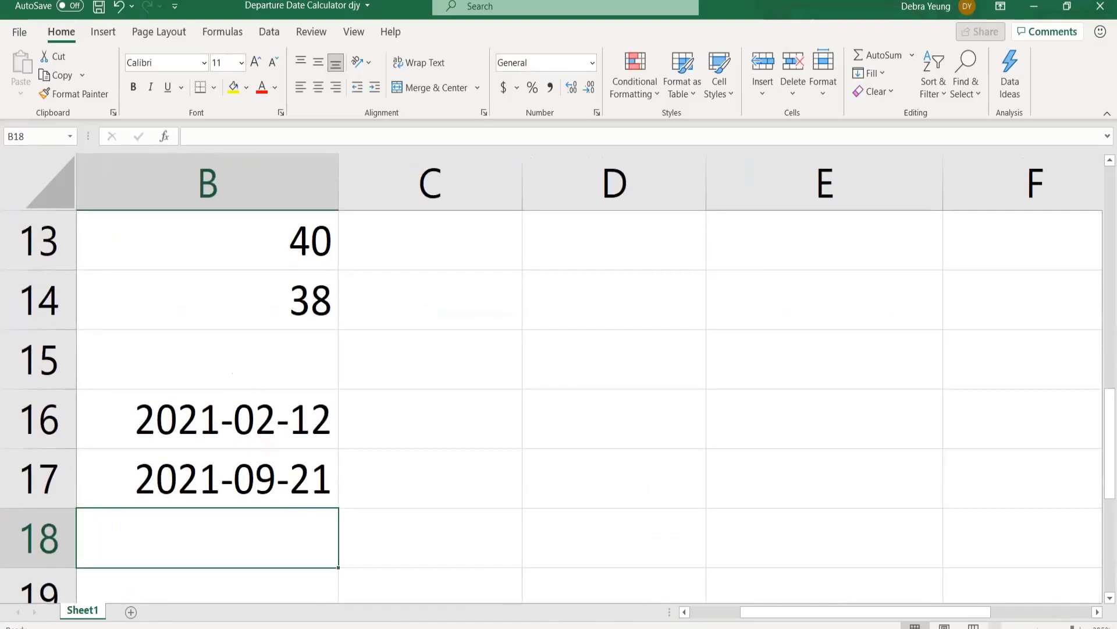
scroll(559, 379, "down", 3)
scroll(558, 378, "down", 4)
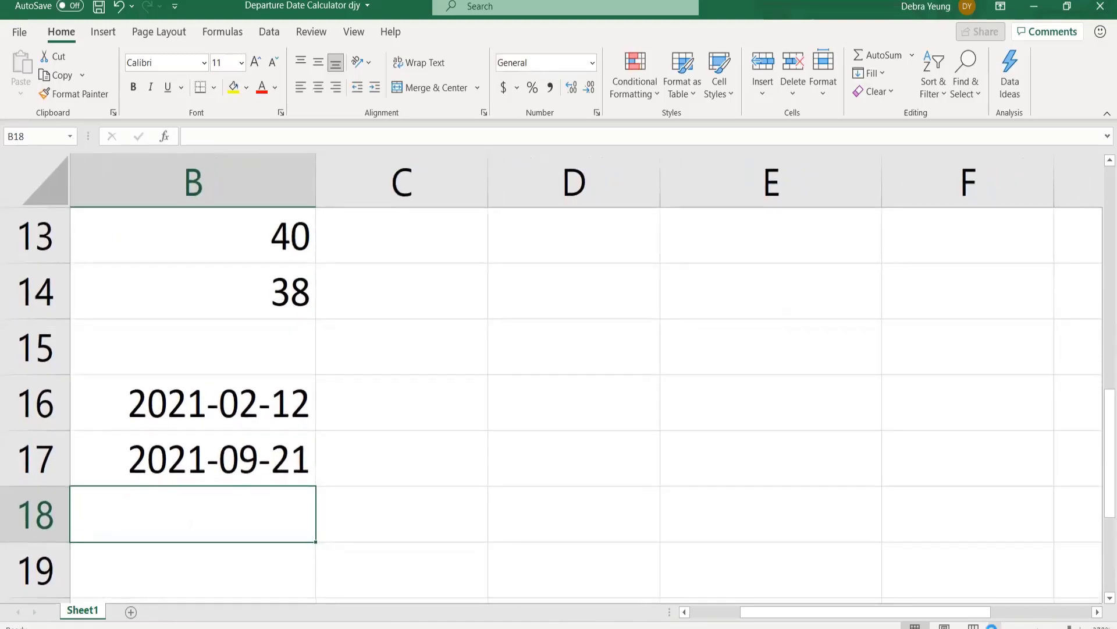
scroll(559, 378, "down", 5)
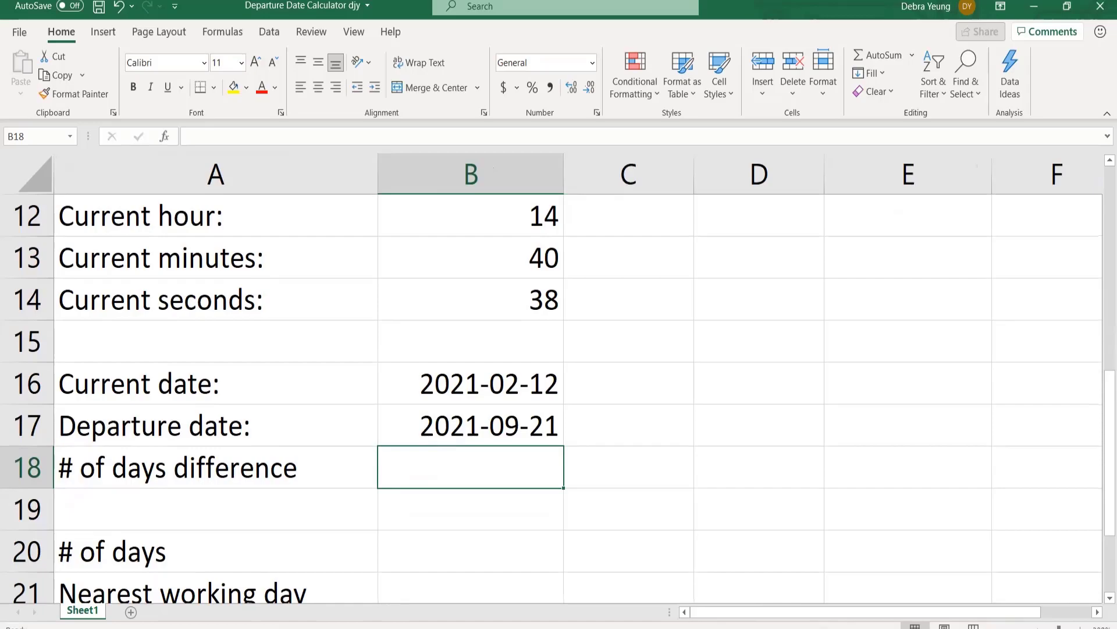
type("=")
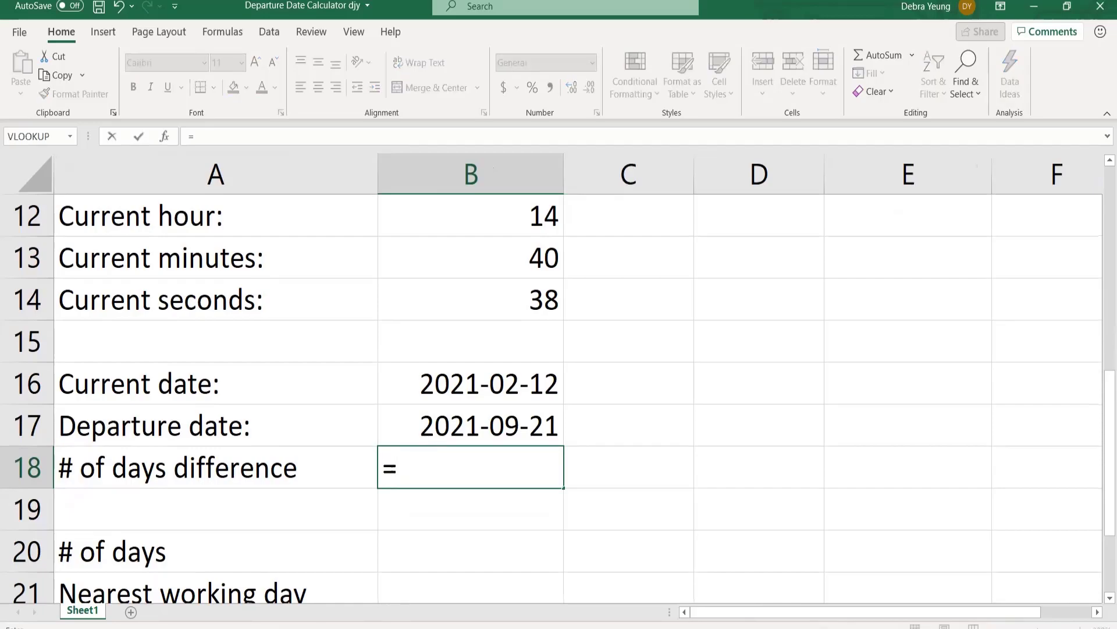
Calculate the number of days difference in B18 with =DAYS(B17,B16), using the departure date as end date and the current date as start date.
type("DAYS")
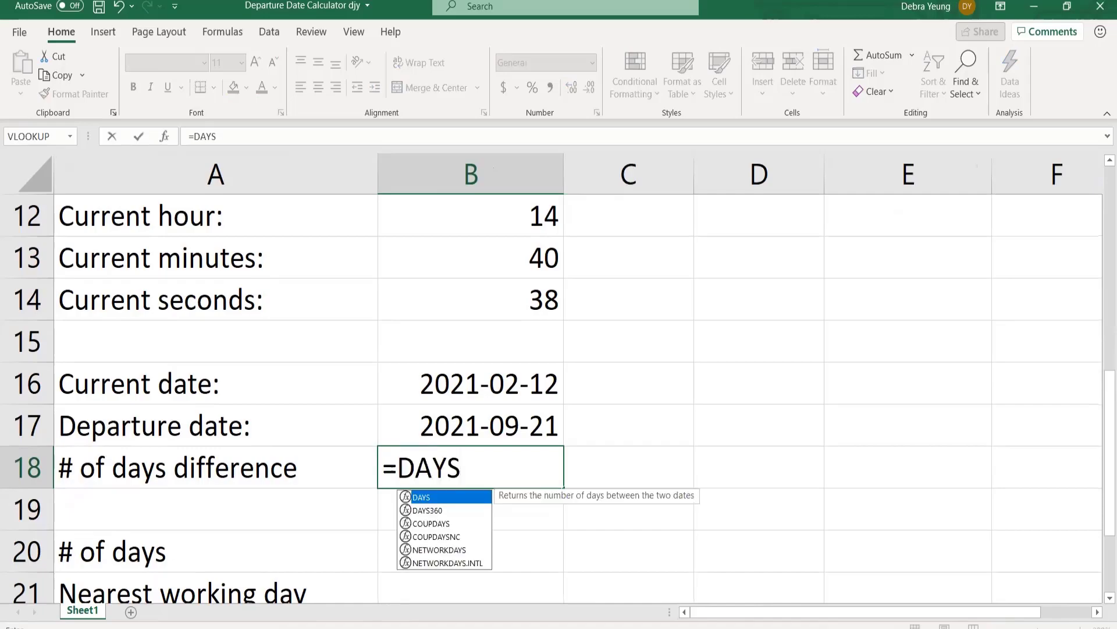
type("(")
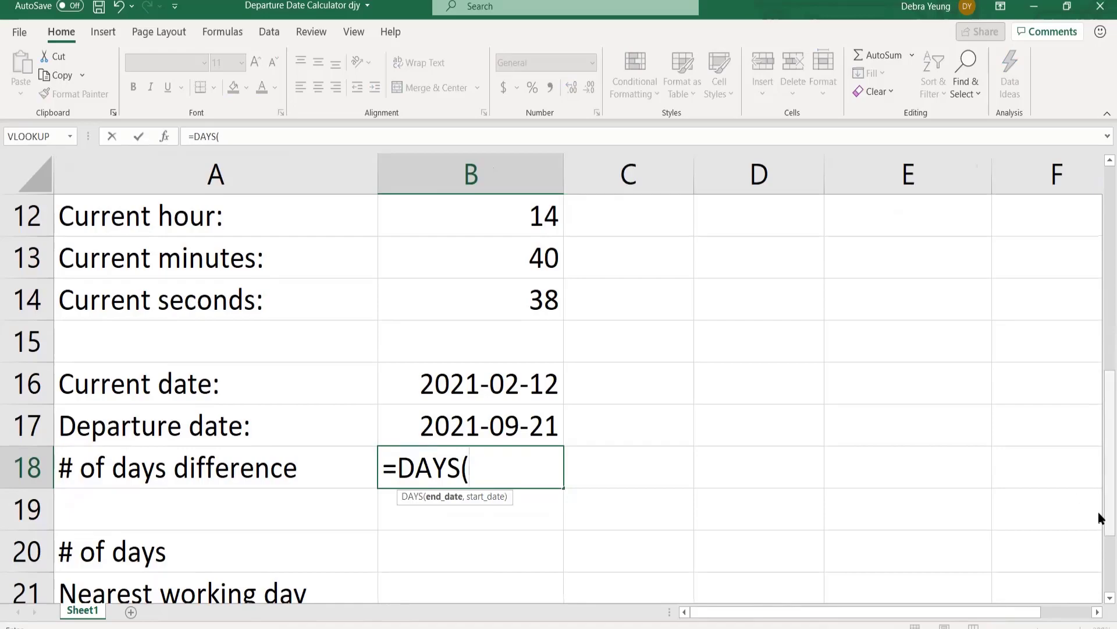
left_click(426, 419)
type(",")
left_click(434, 386)
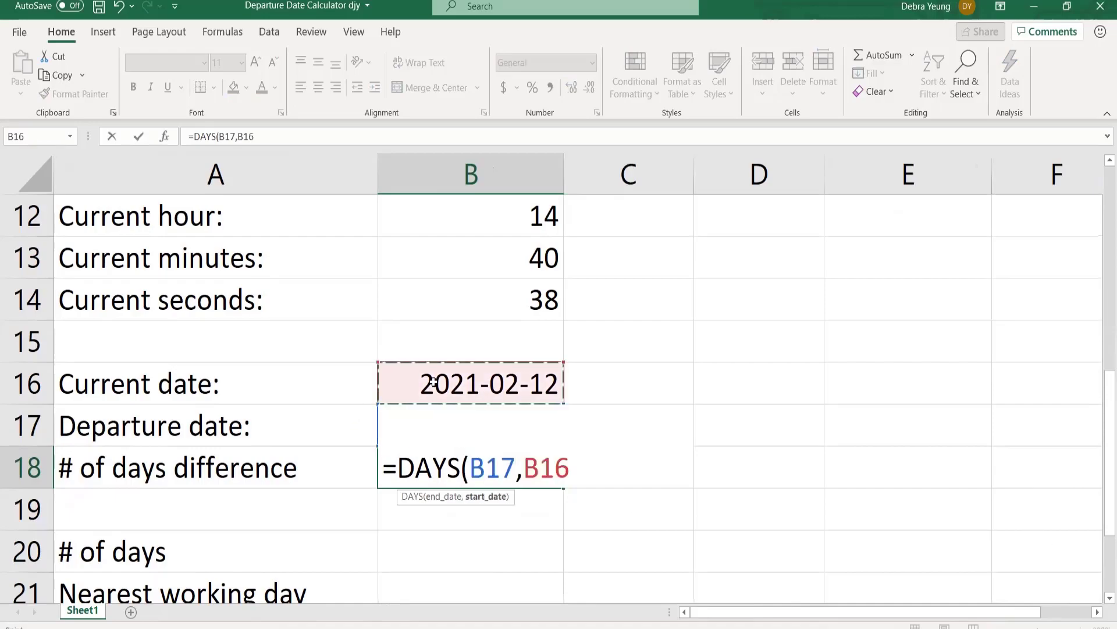
key("Return")
left_click(475, 465)
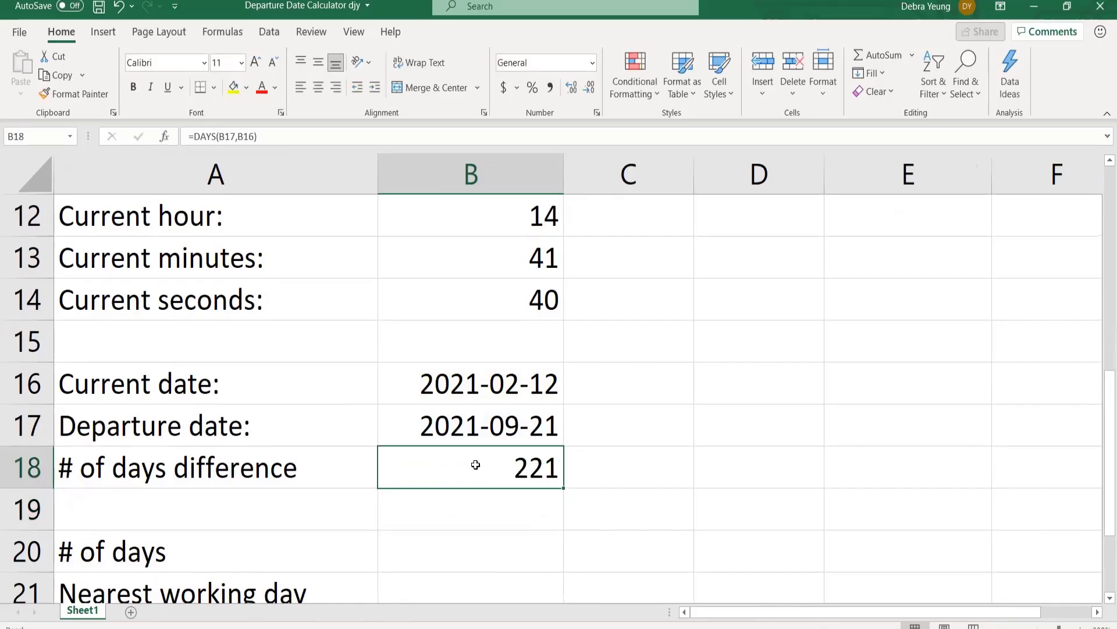
Inspect the DAYS formula in C7 beside the "# of days until travel" row to compare it with the new one.
scroll(475, 464, "up", 3)
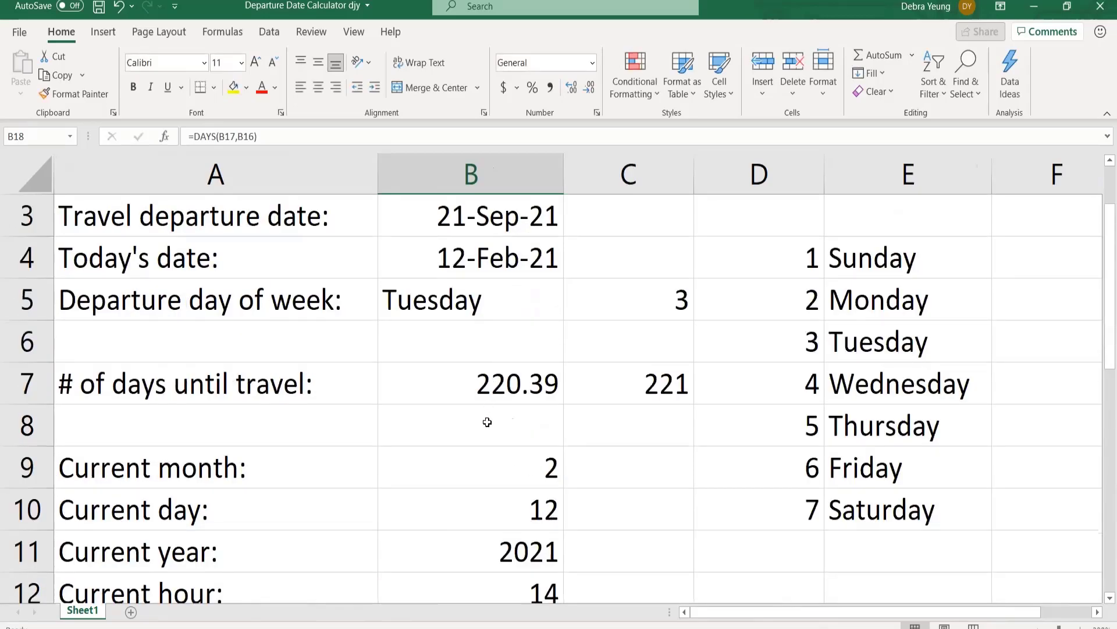
left_click(625, 367)
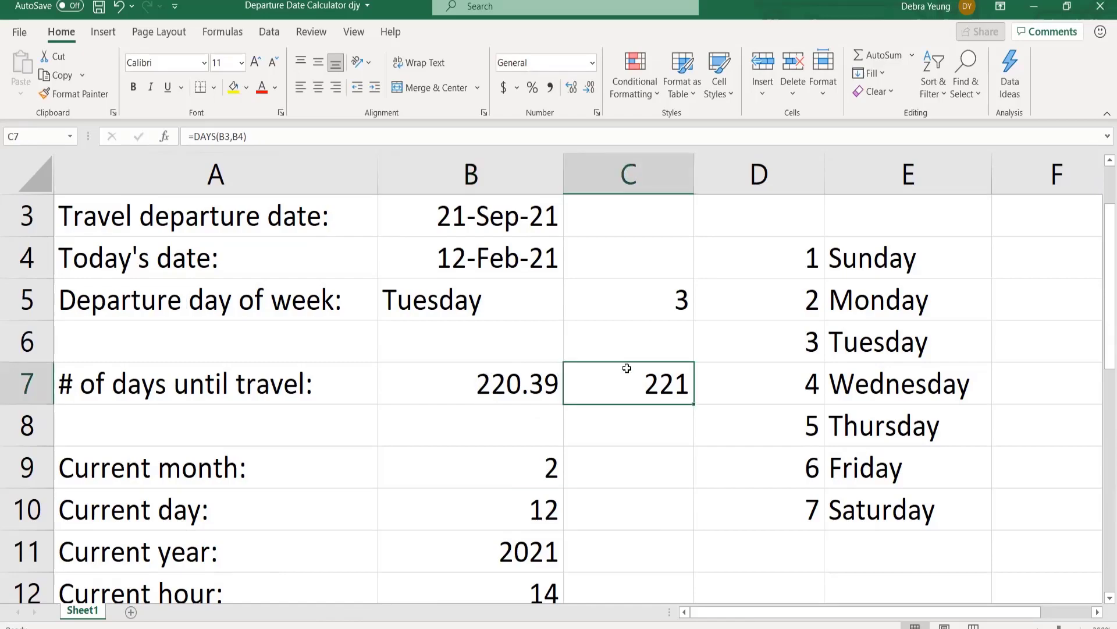
scroll(478, 375, "down", 3)
scroll(473, 385, "down", 2)
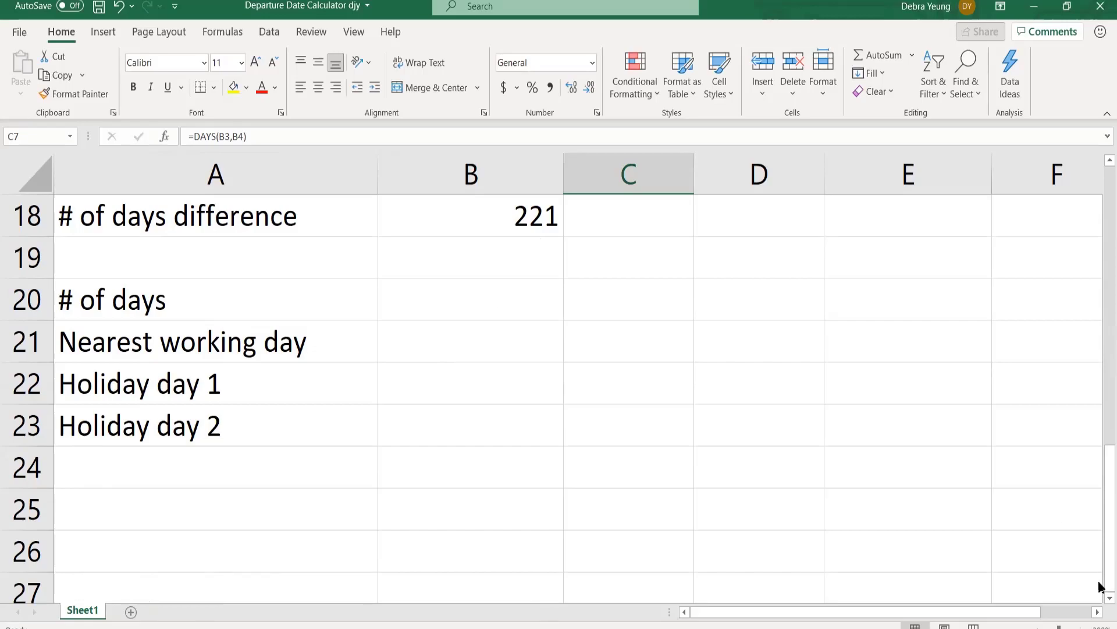
Clear the departure date formula from cell B17.
left_click(995, 625)
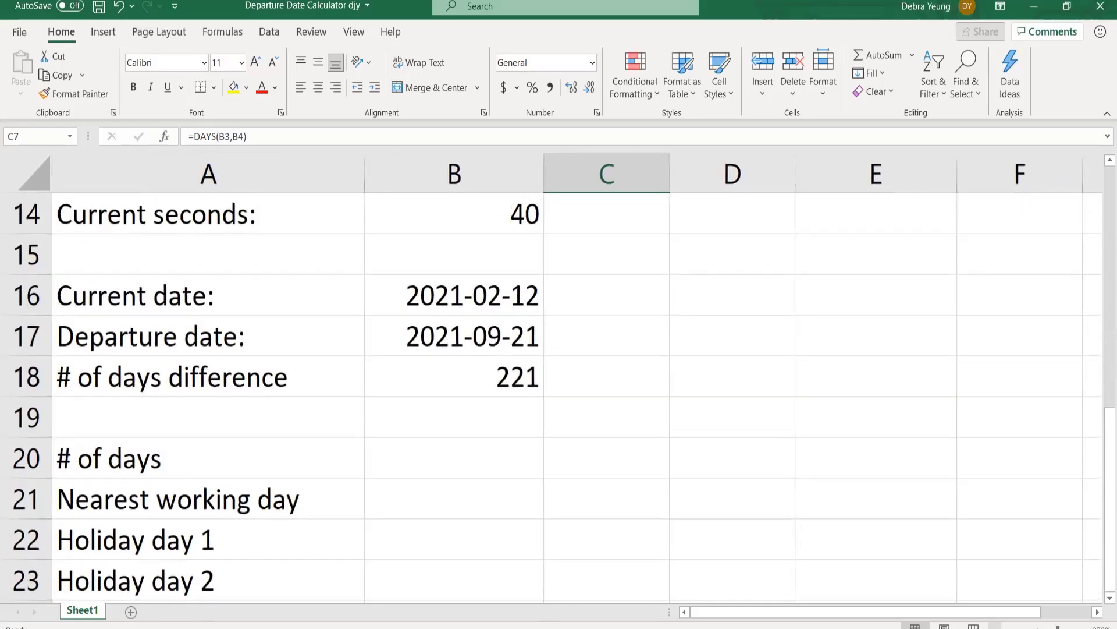
left_click(995, 626)
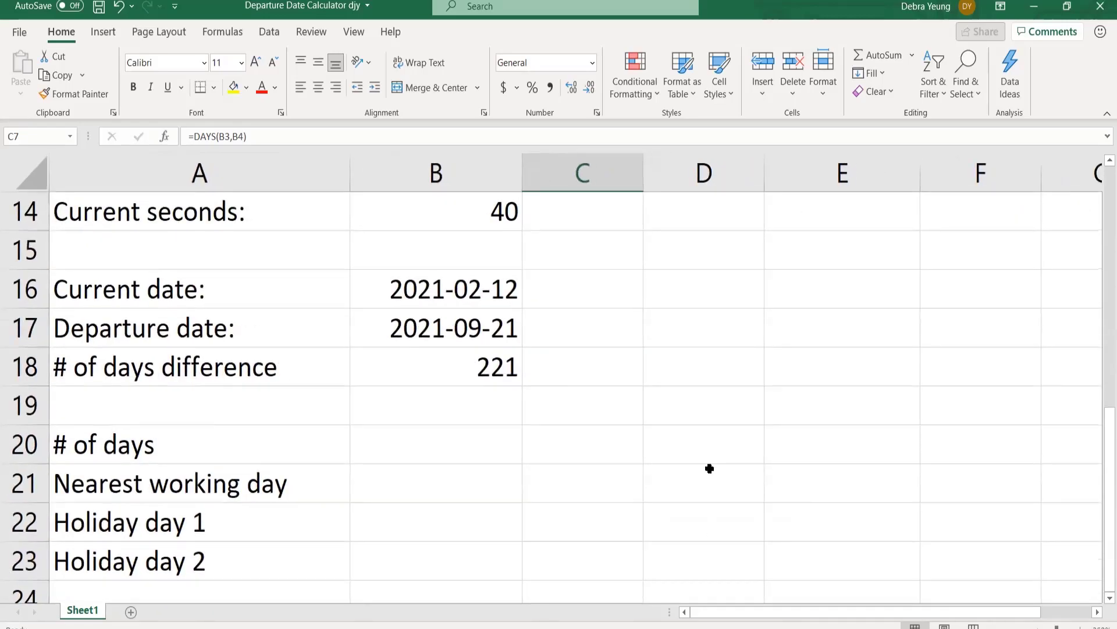
left_click(395, 320)
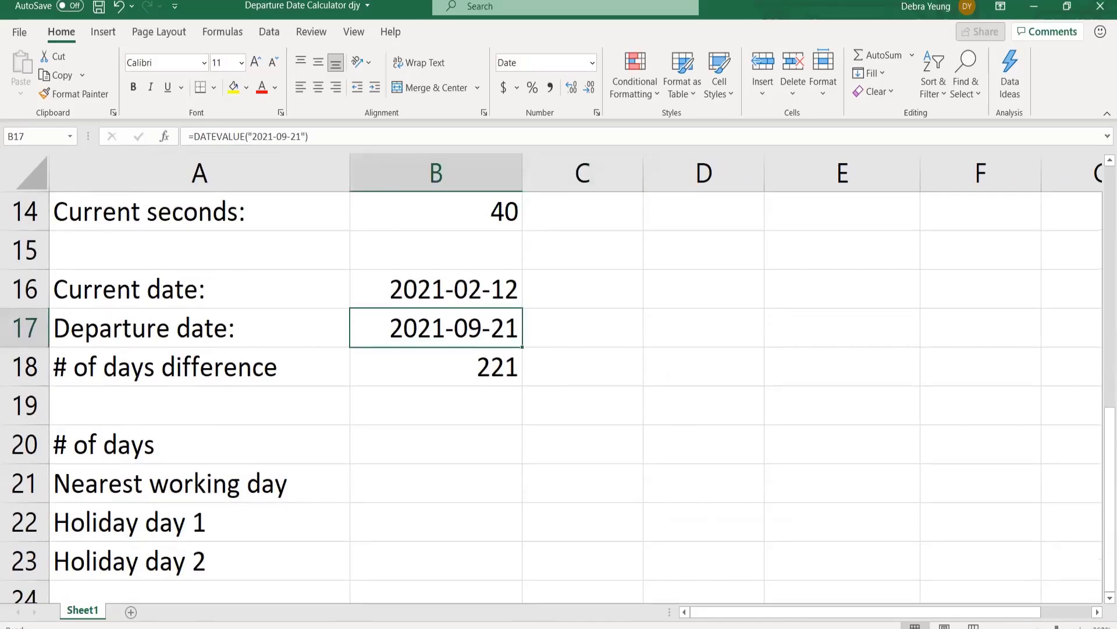
left_click(995, 626)
left_click(996, 626)
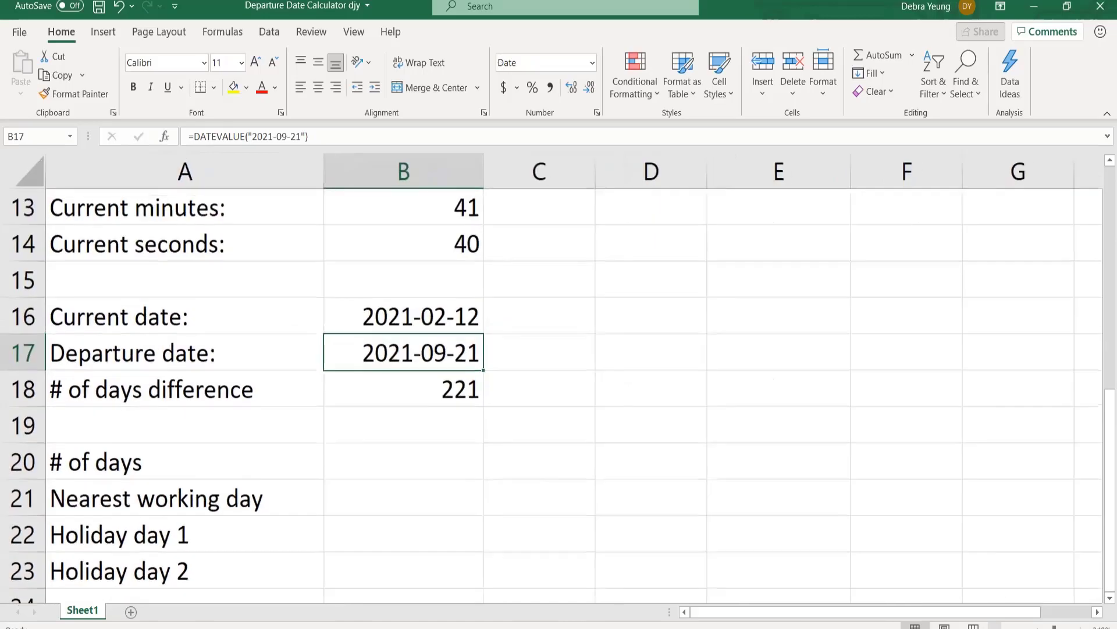
left_click(995, 626)
left_click(995, 625)
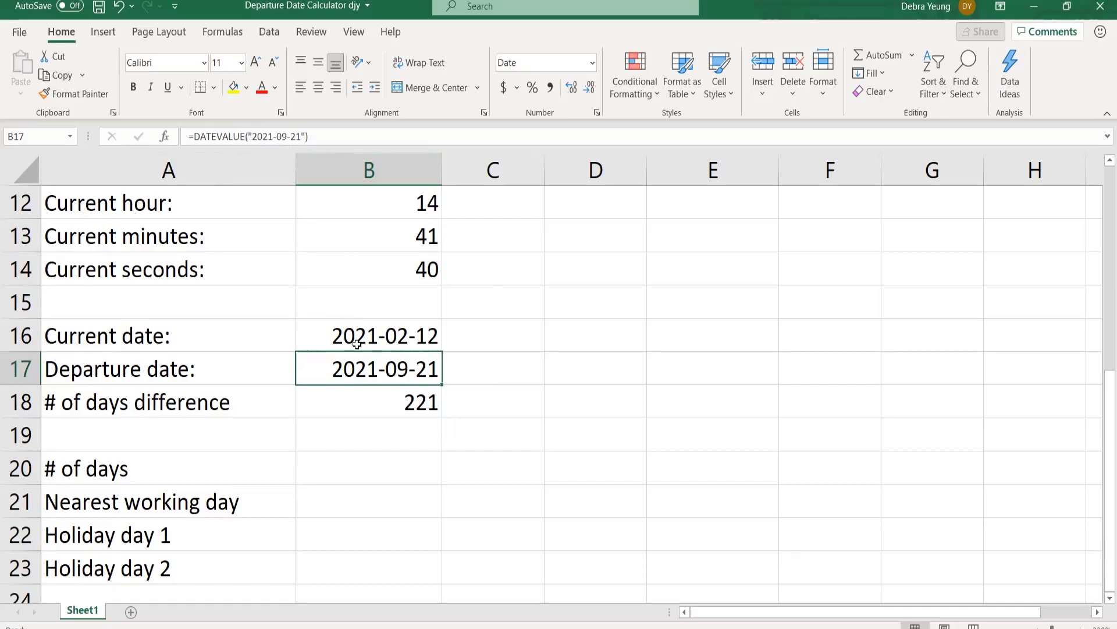
key("Delete")
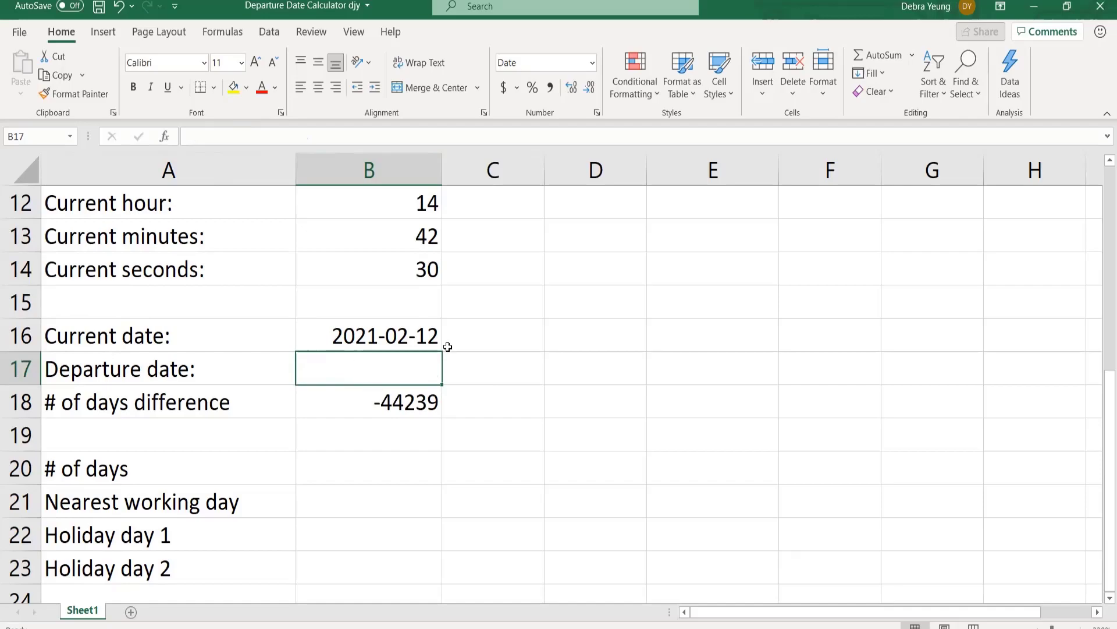
type("=DDATE")
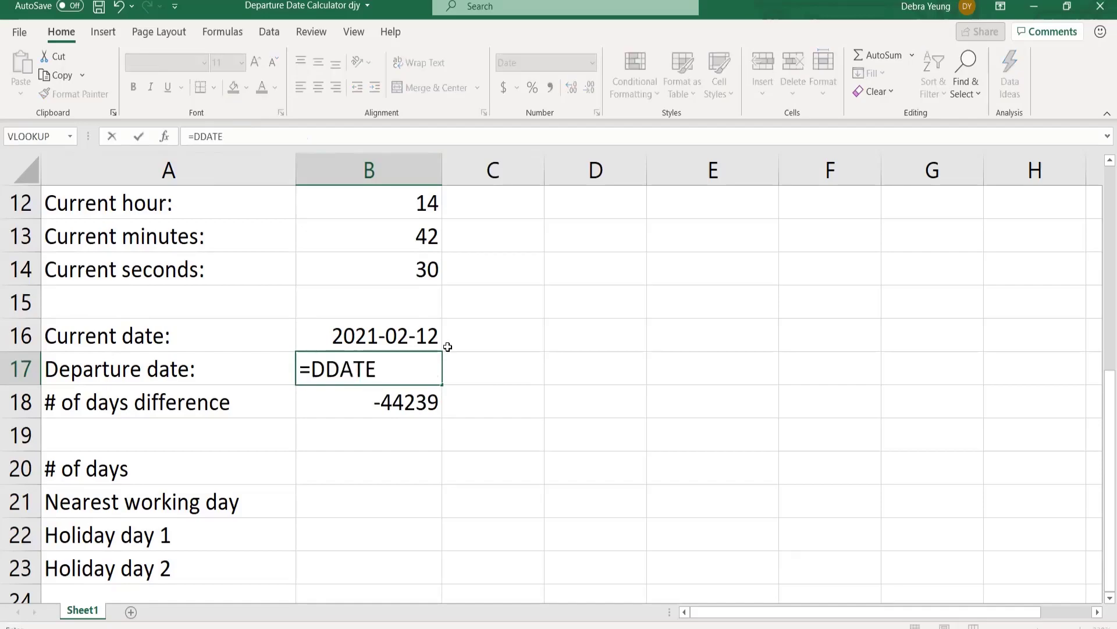
type("VALUE\"")
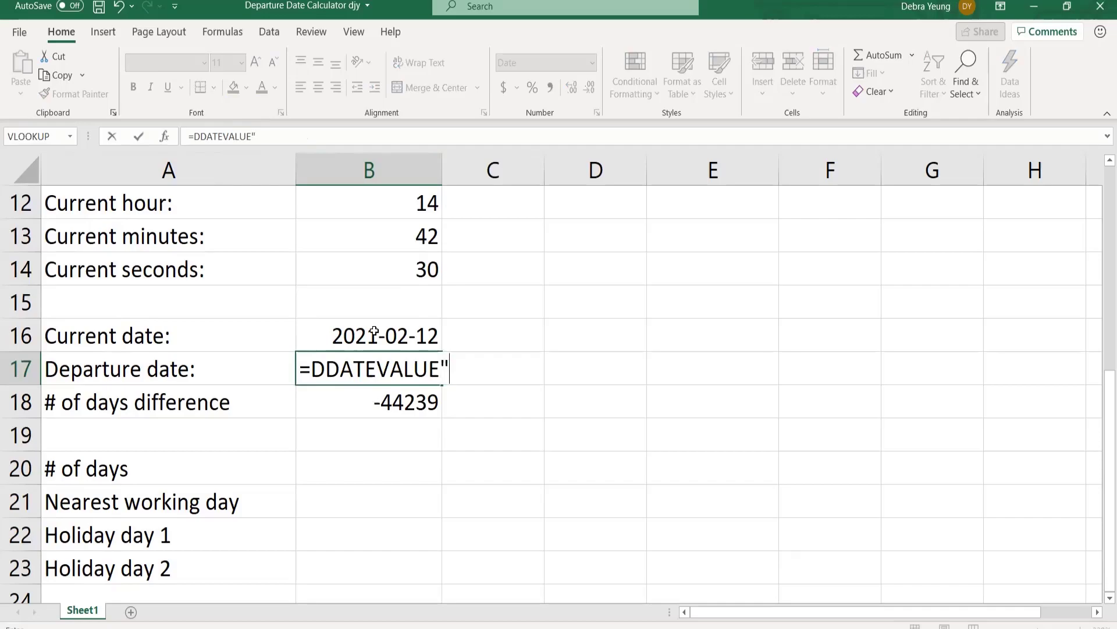
left_click(312, 366)
left_click(335, 365)
key("BackSpace")
left_click(341, 407)
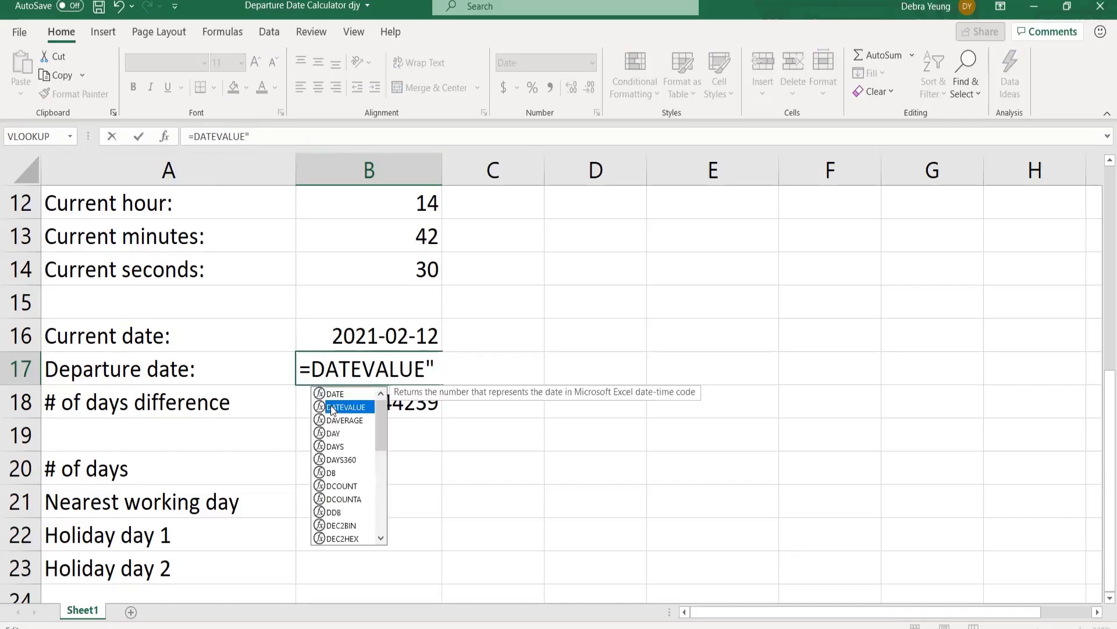
double_click(341, 408)
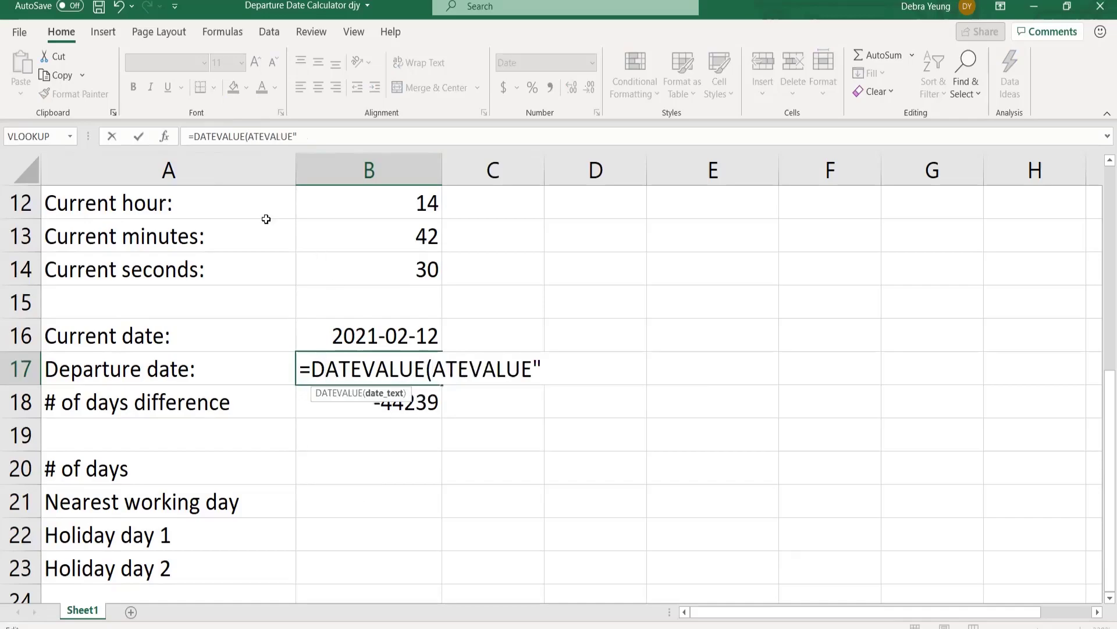
Replace the faulty formula in B17 with =DATEVALUE("2021-09-21"), check its function arguments and accept it.
left_click_drag(300, 136, 158, 123)
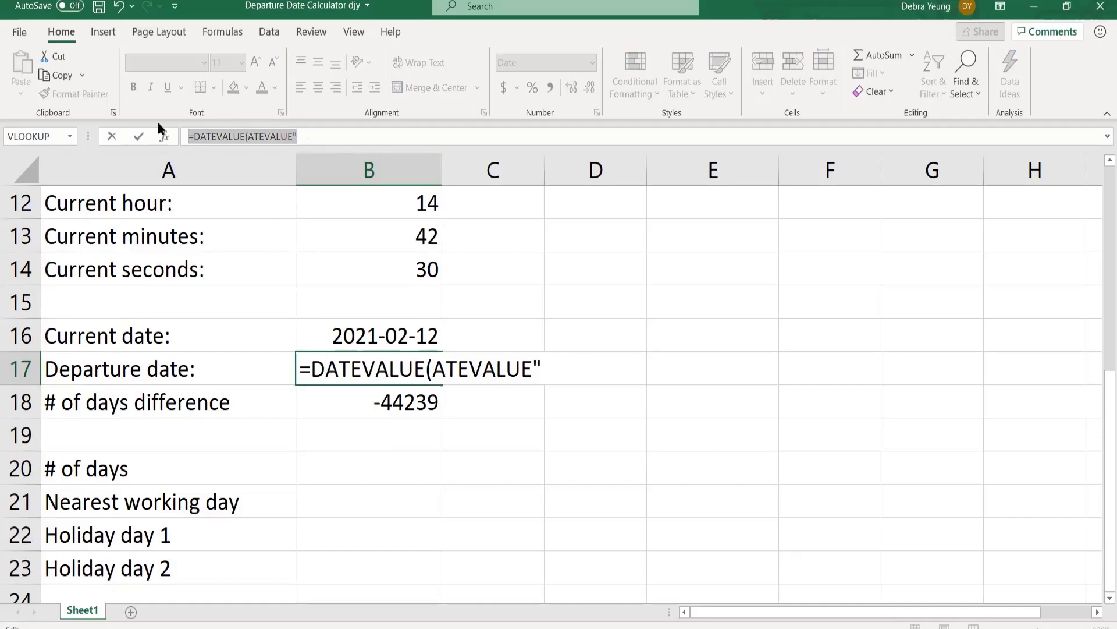
type("=")
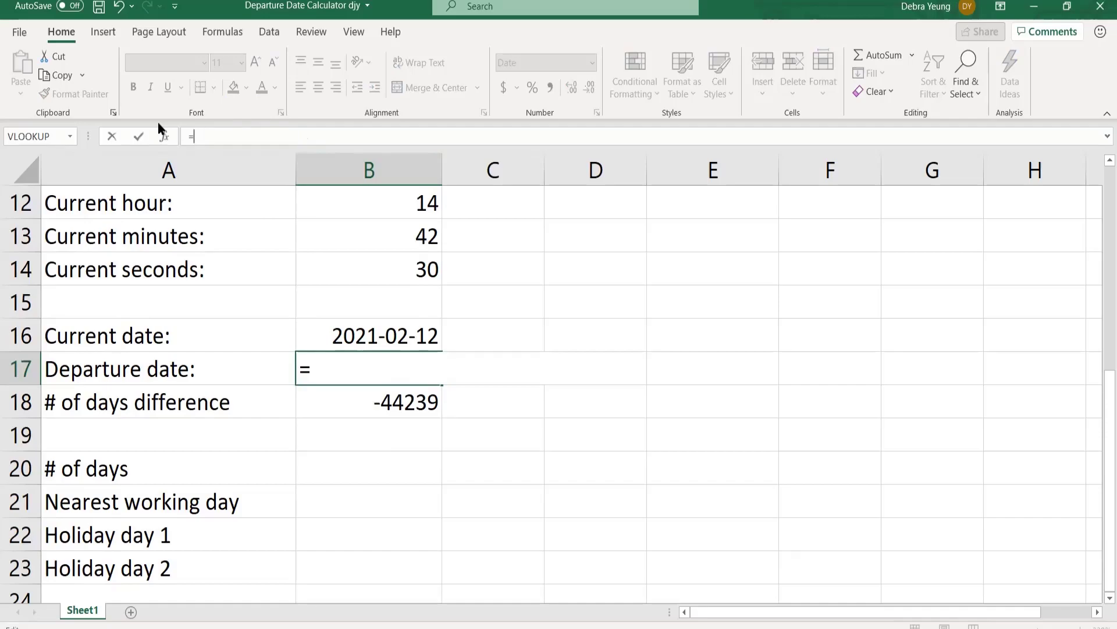
type("DATEVALUE")
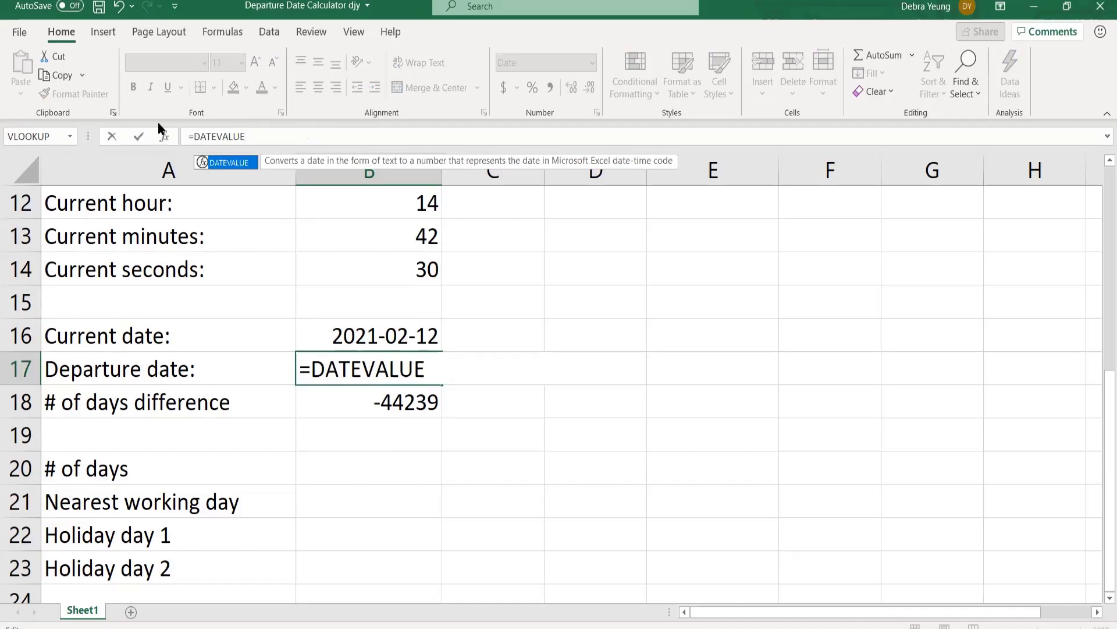
double_click(202, 165)
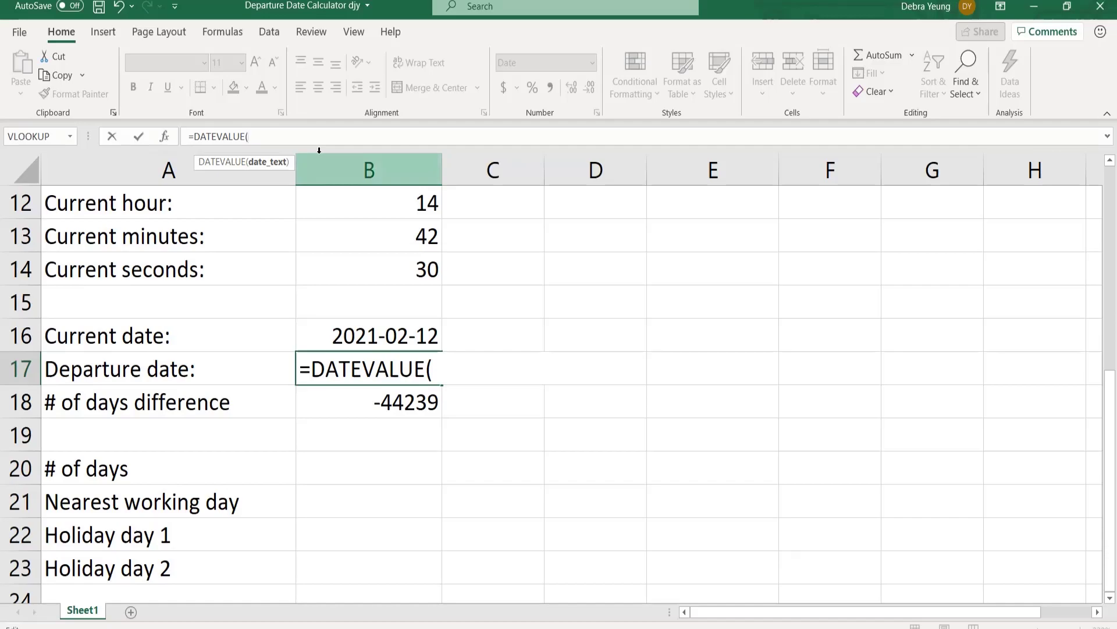
type("\"2921")
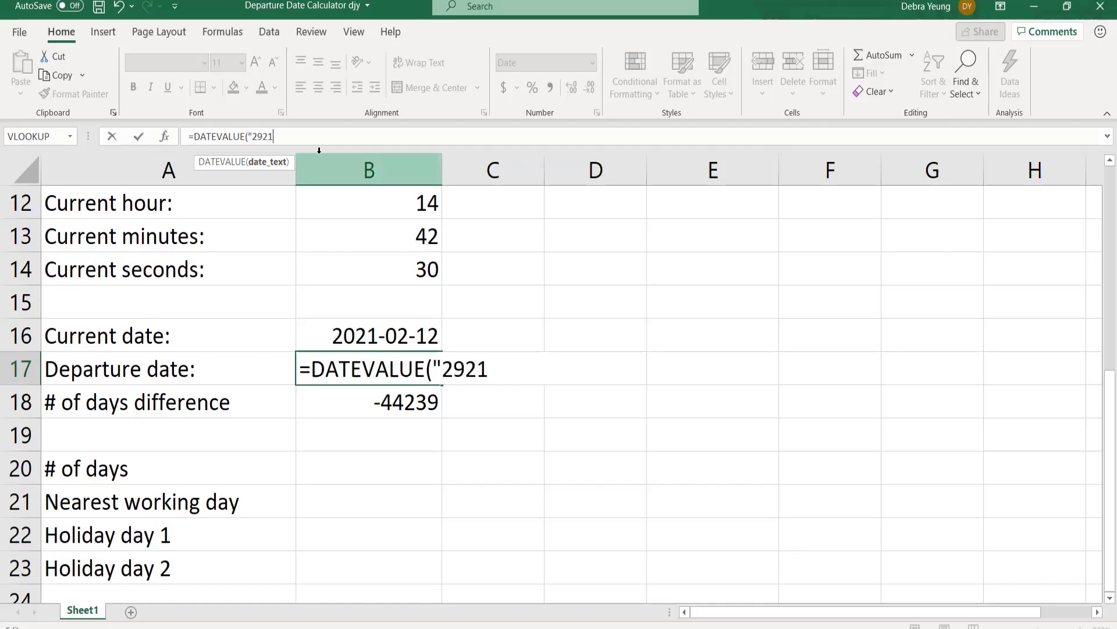
key("BackSpace")
key("BackSpace")
key("BackSpace")
key("BackSpace")
type("2021-09-21")
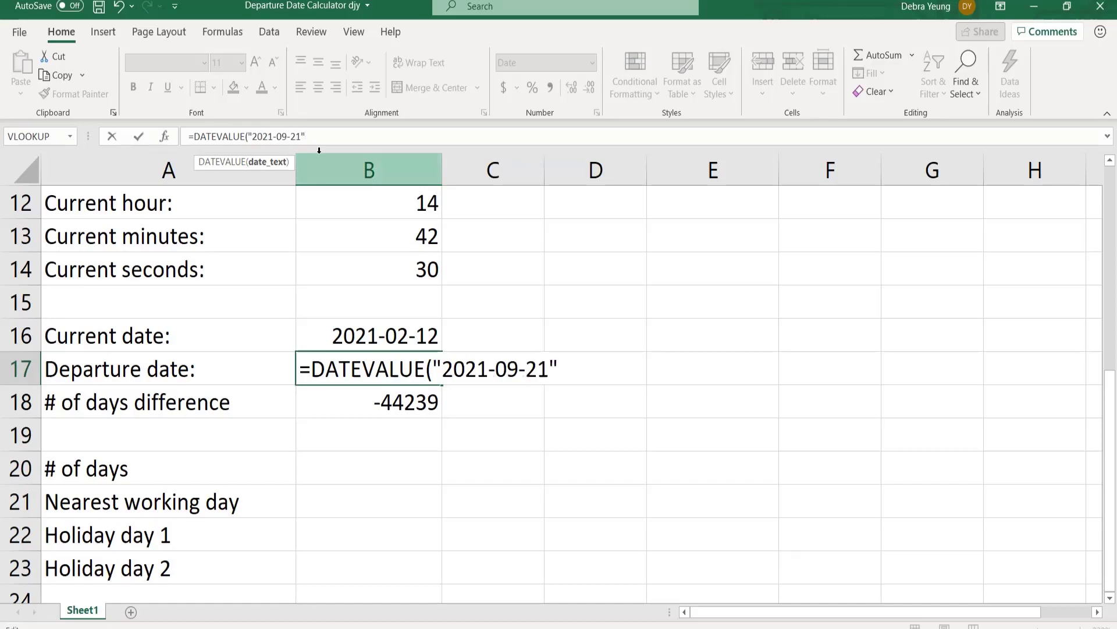
type(")")
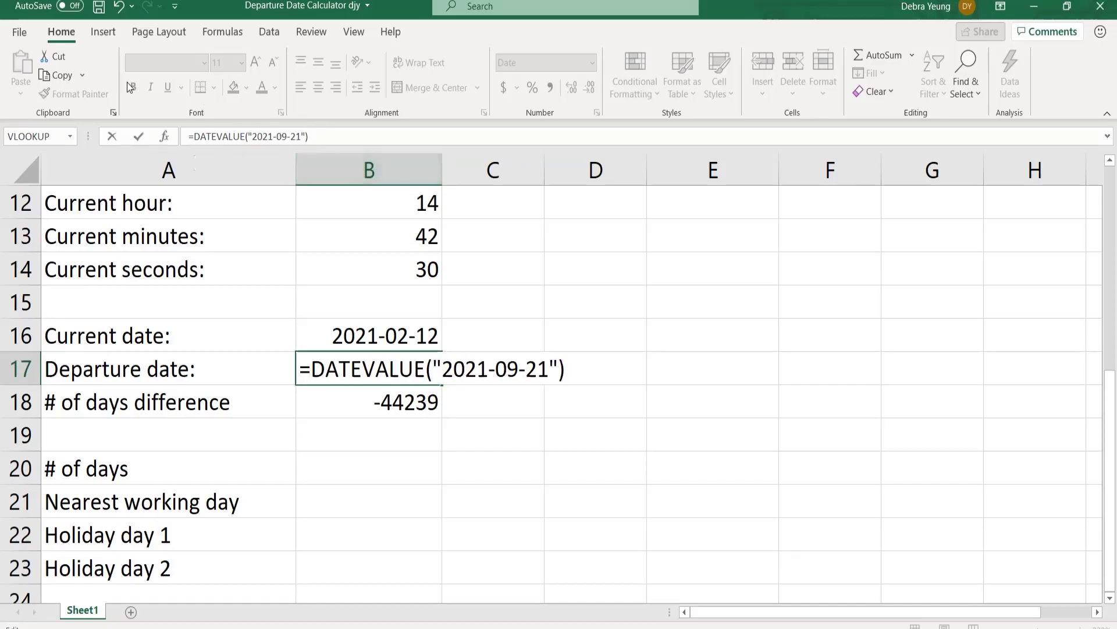
left_click(164, 136)
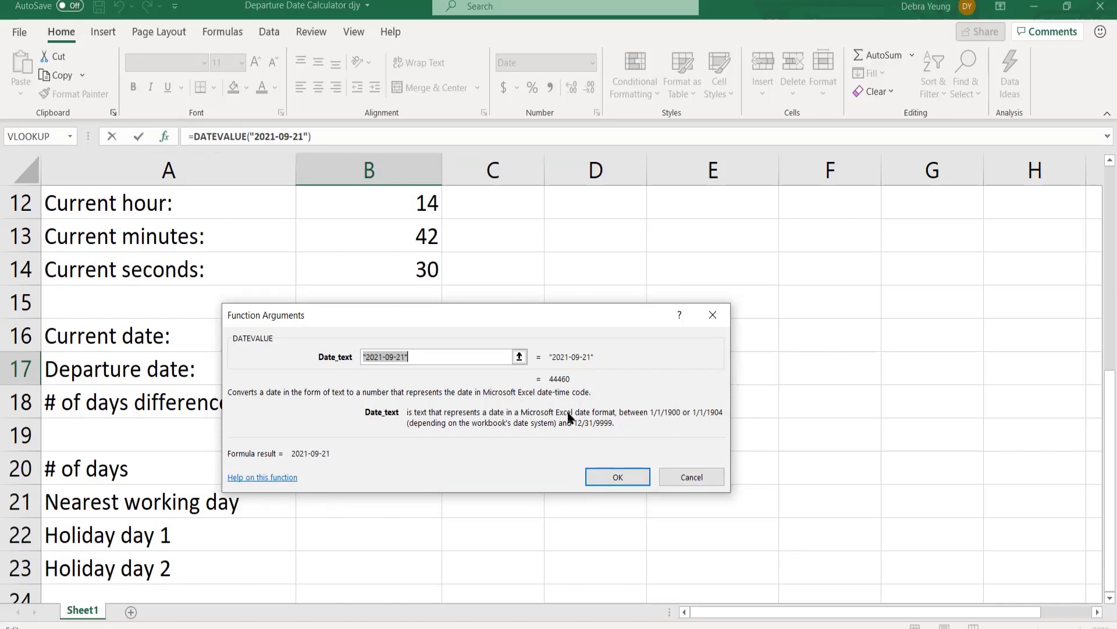
left_click(597, 476)
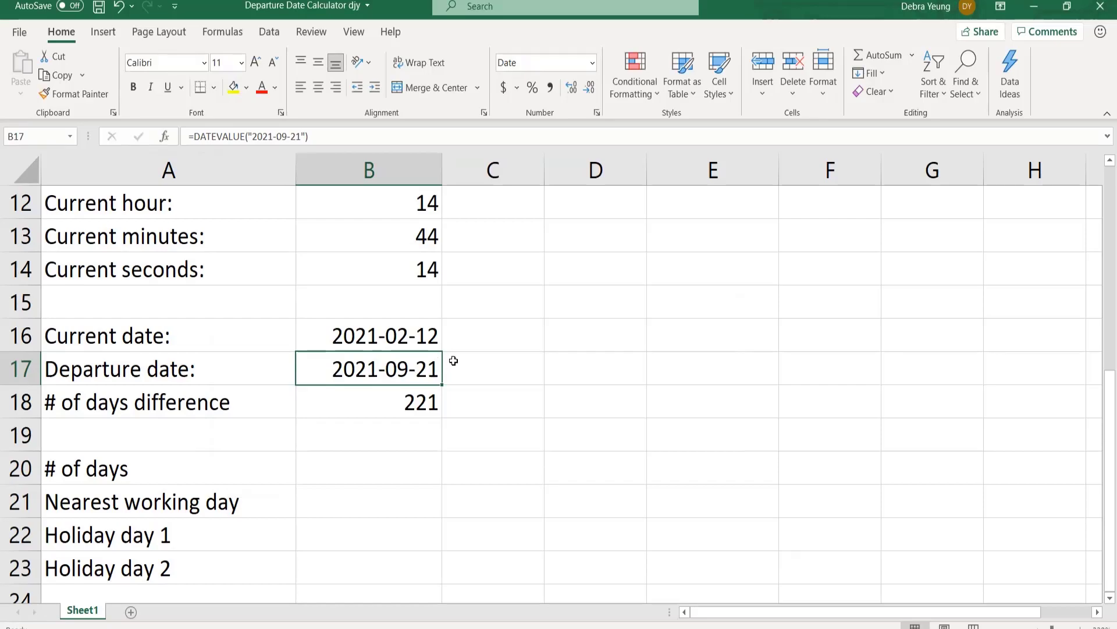
Search for the DATEVALUE function and insert it into cell D17.
left_click(591, 368)
left_click(166, 135)
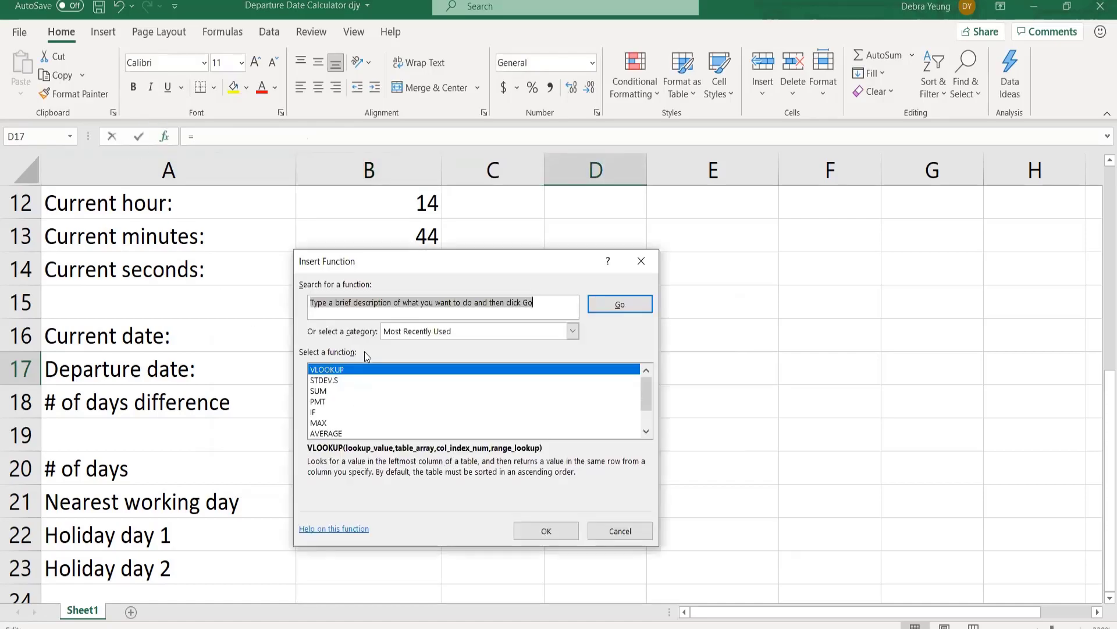
type("DATE")
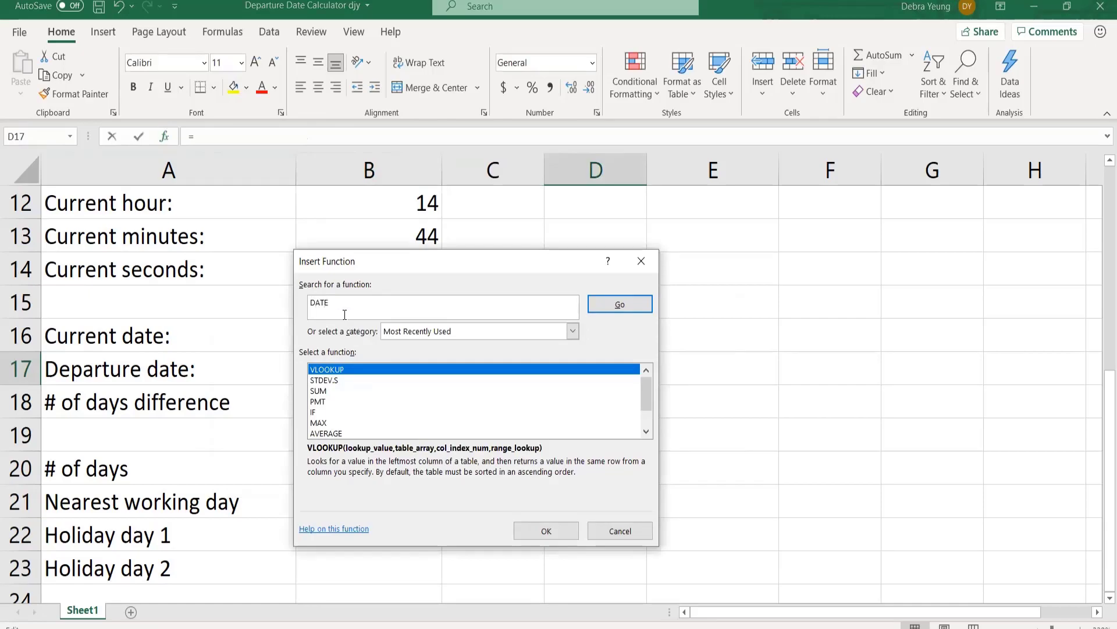
type("VALUE")
left_click(618, 305)
left_click(523, 532)
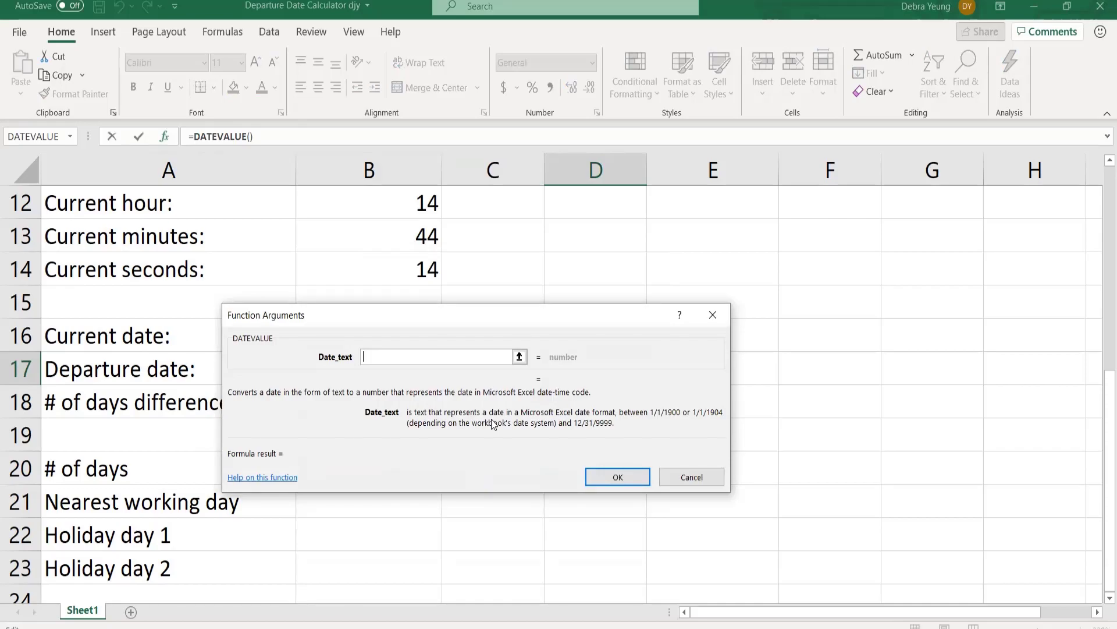
Set the function's date text to "2021-02-14" in D17 and apply the year-month-day Date format to the cell.
type("2021-02-")
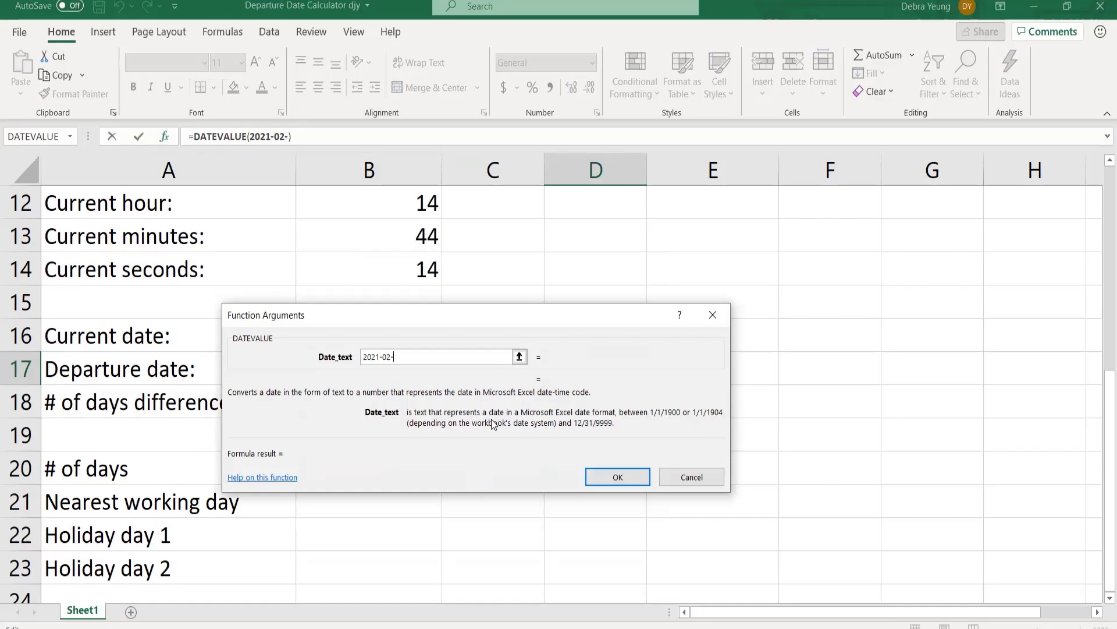
type("14")
type("\"")
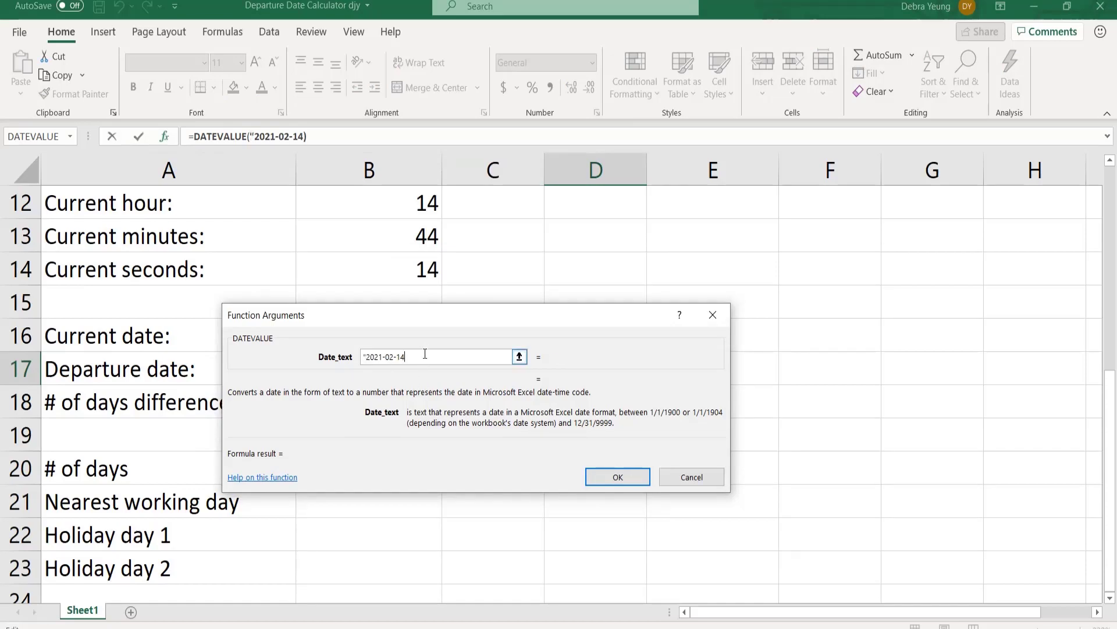
type("\"")
left_click(618, 478)
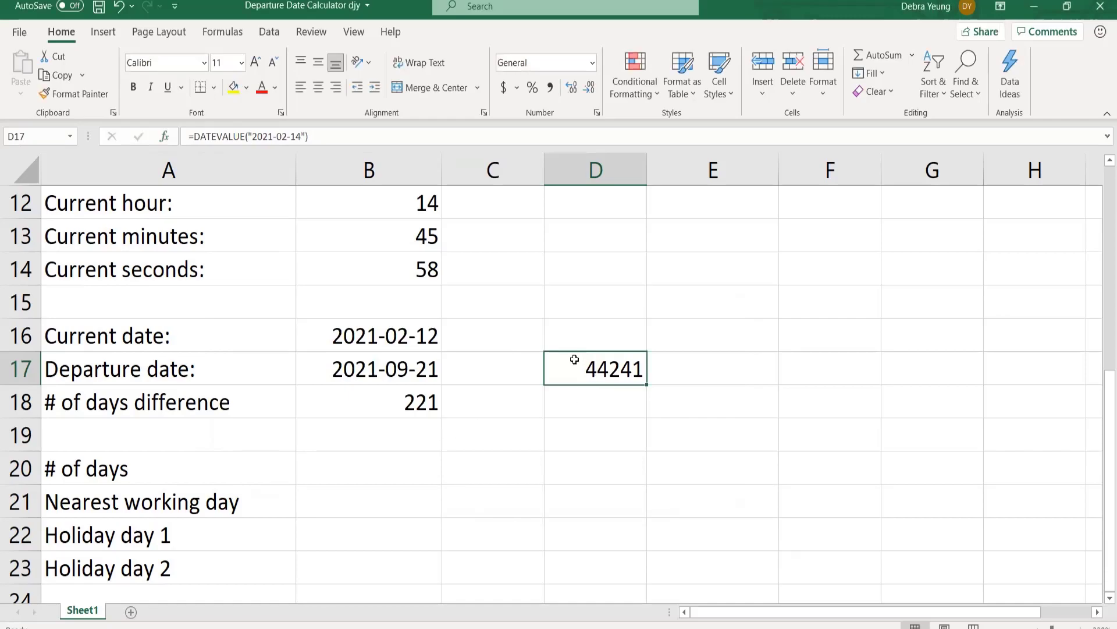
left_click(591, 63)
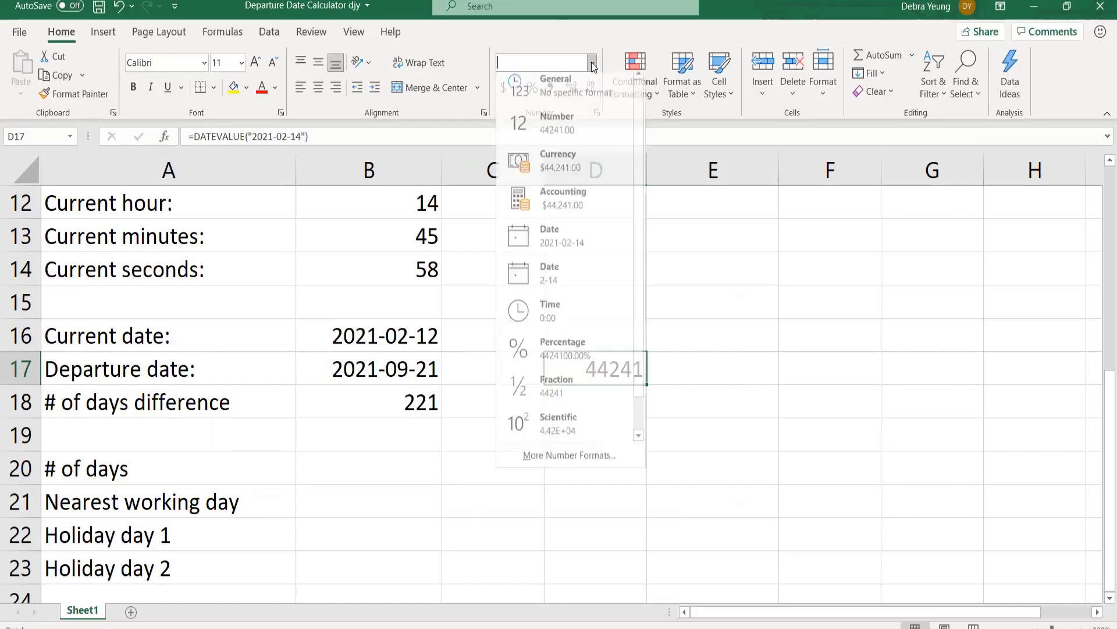
left_click(551, 246)
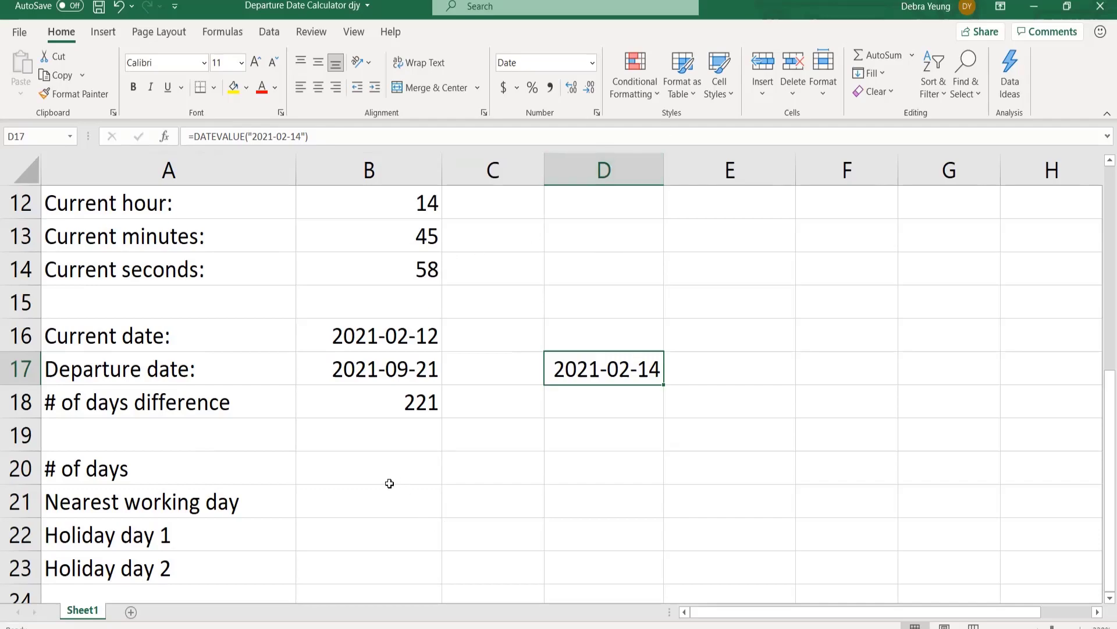
left_click(337, 464)
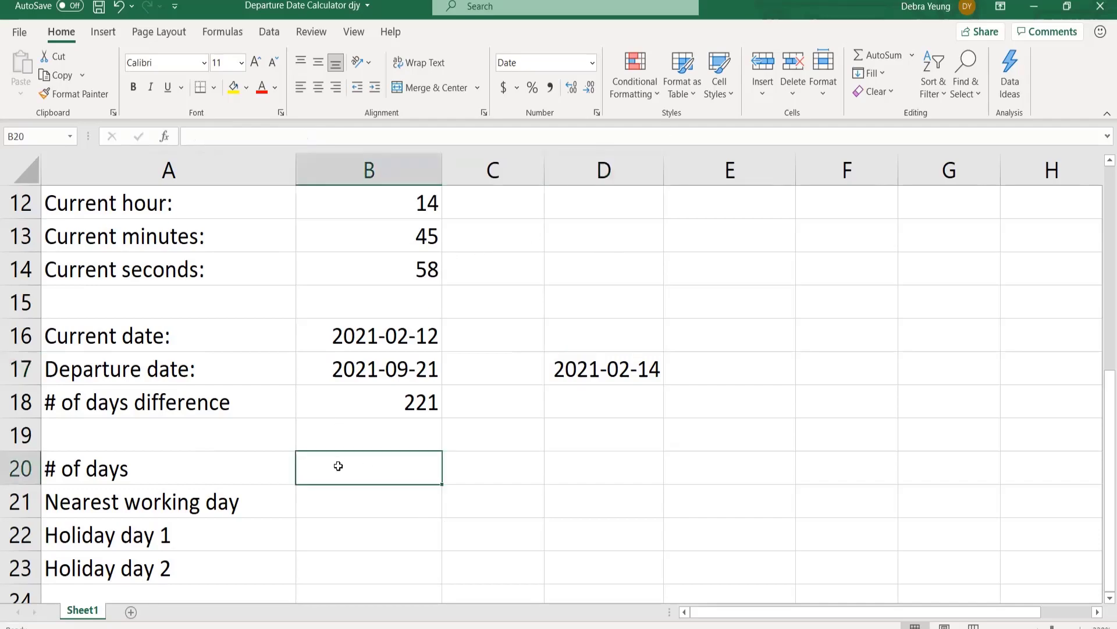
left_click(362, 499)
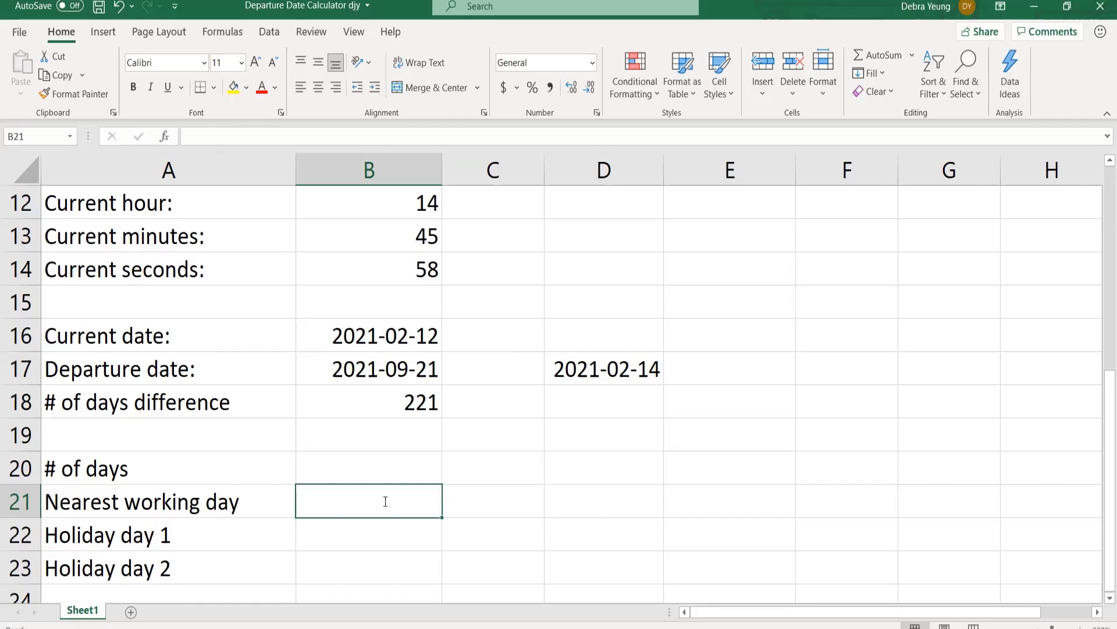
type("=")
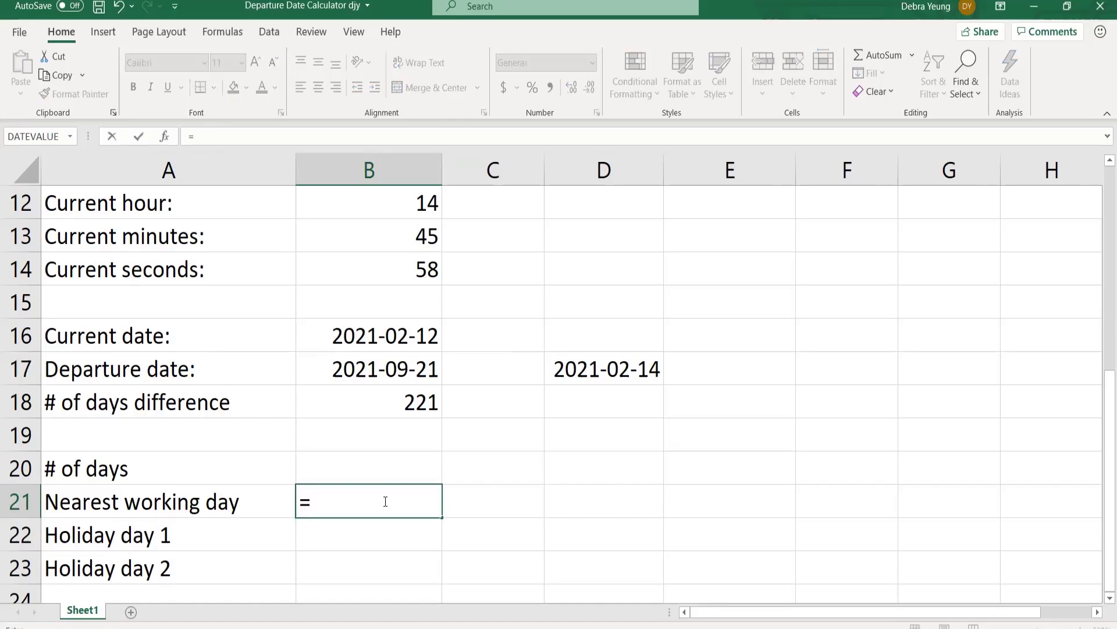
type("WORK")
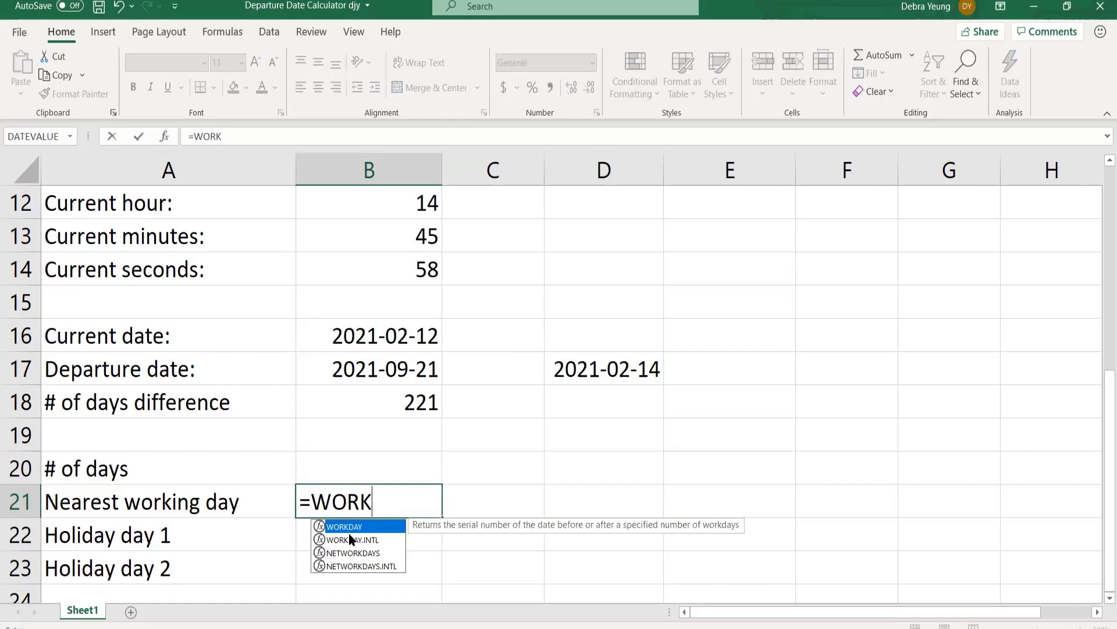
double_click(314, 523)
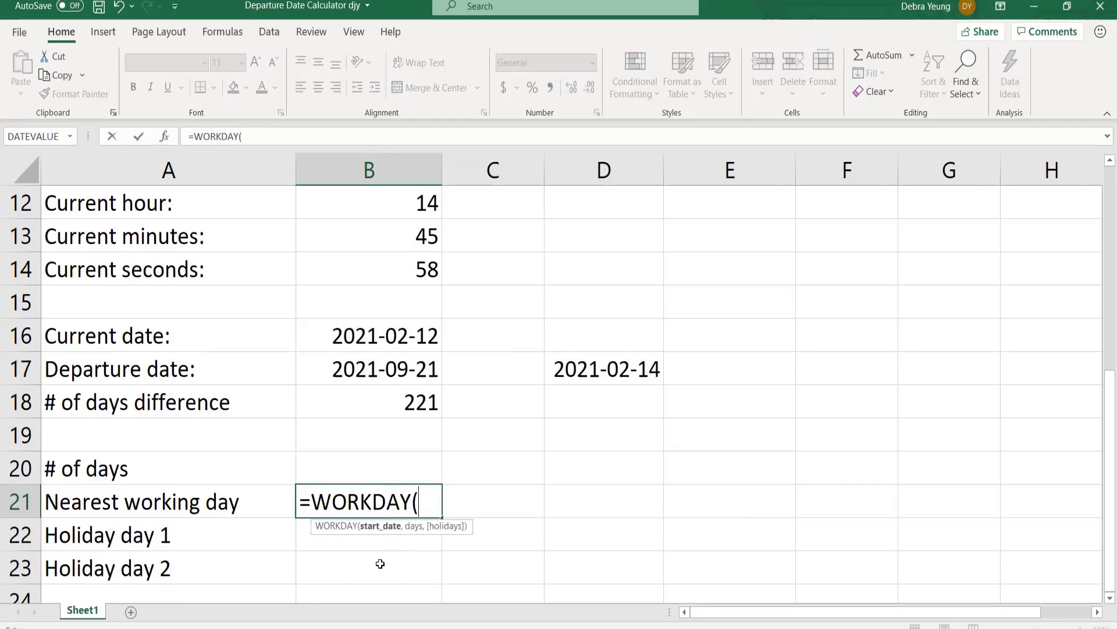
key("BackSpace")
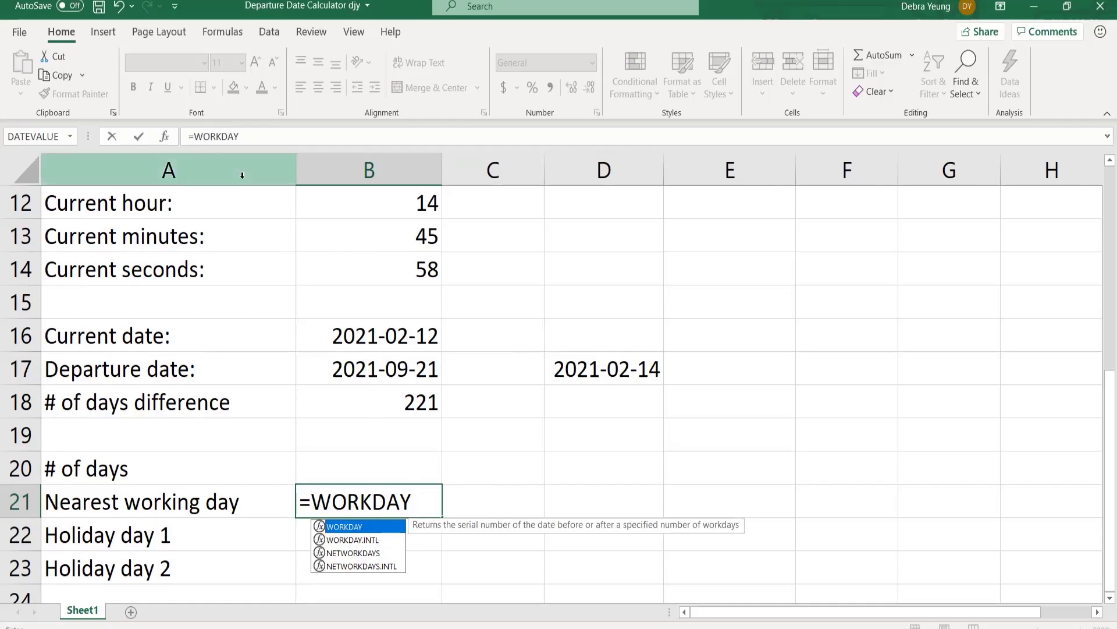
double_click(320, 527)
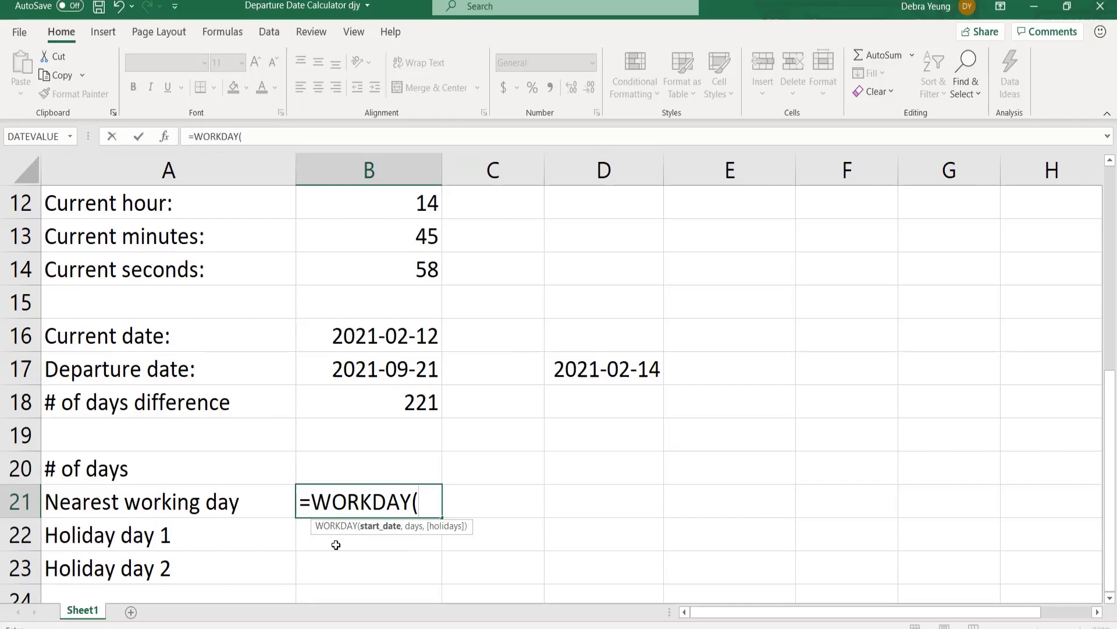
left_click(319, 337)
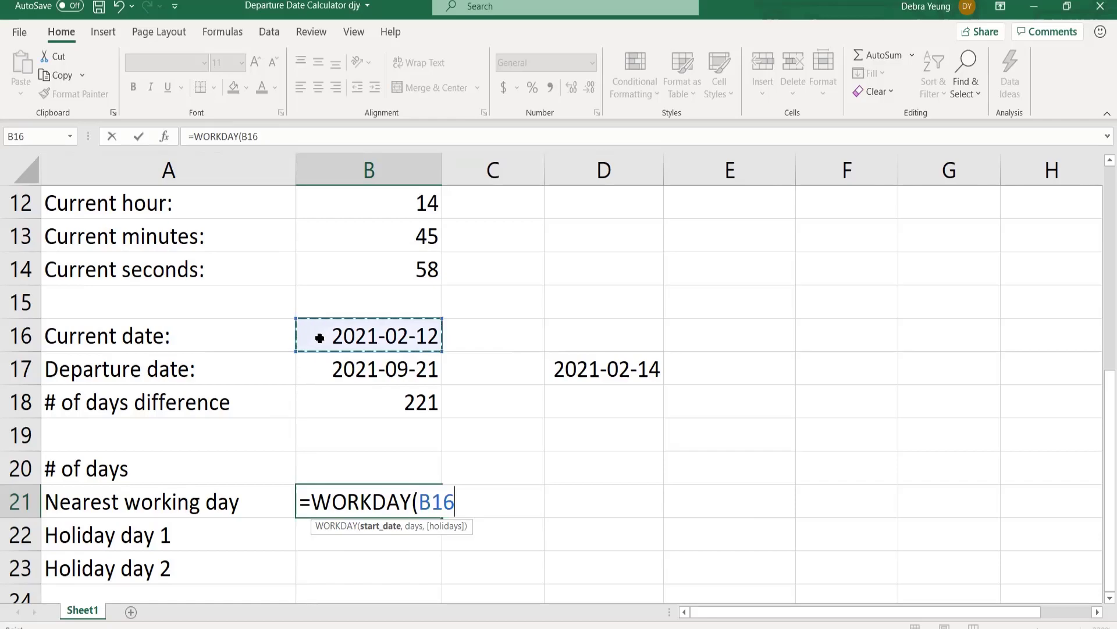
type(",")
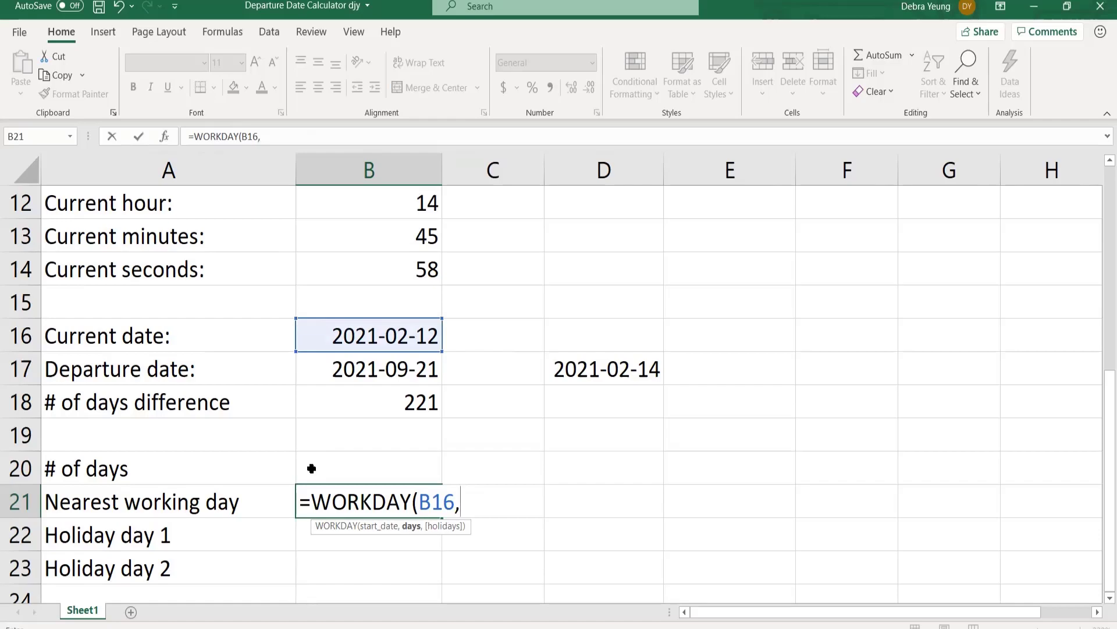
left_click(328, 478)
key("Escape")
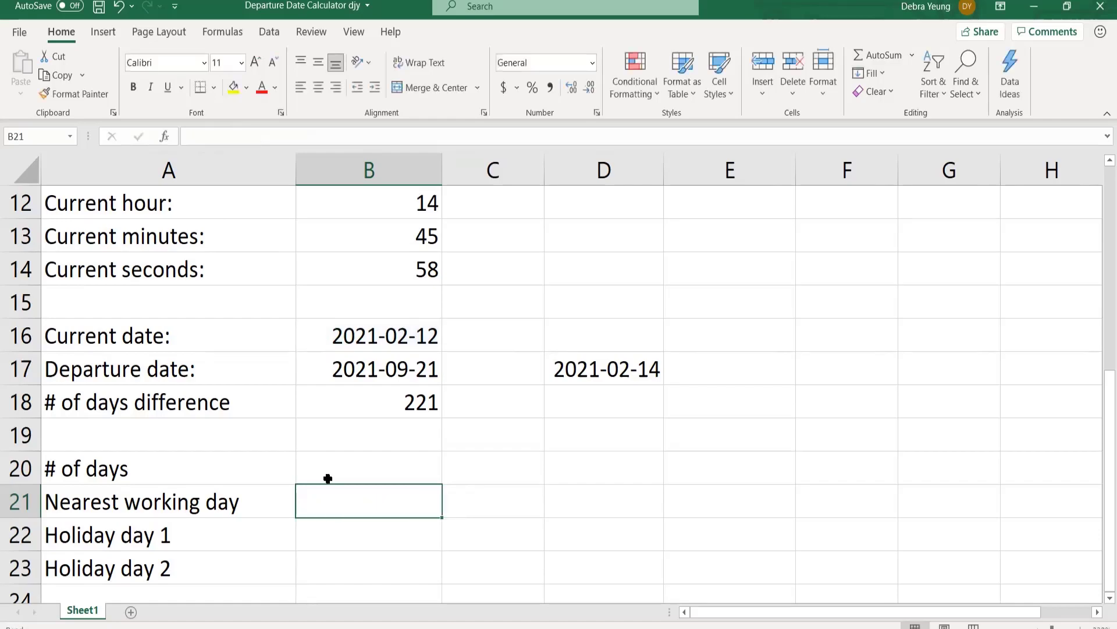
Enter 221 as the number of days in cell B20.
left_click(335, 456)
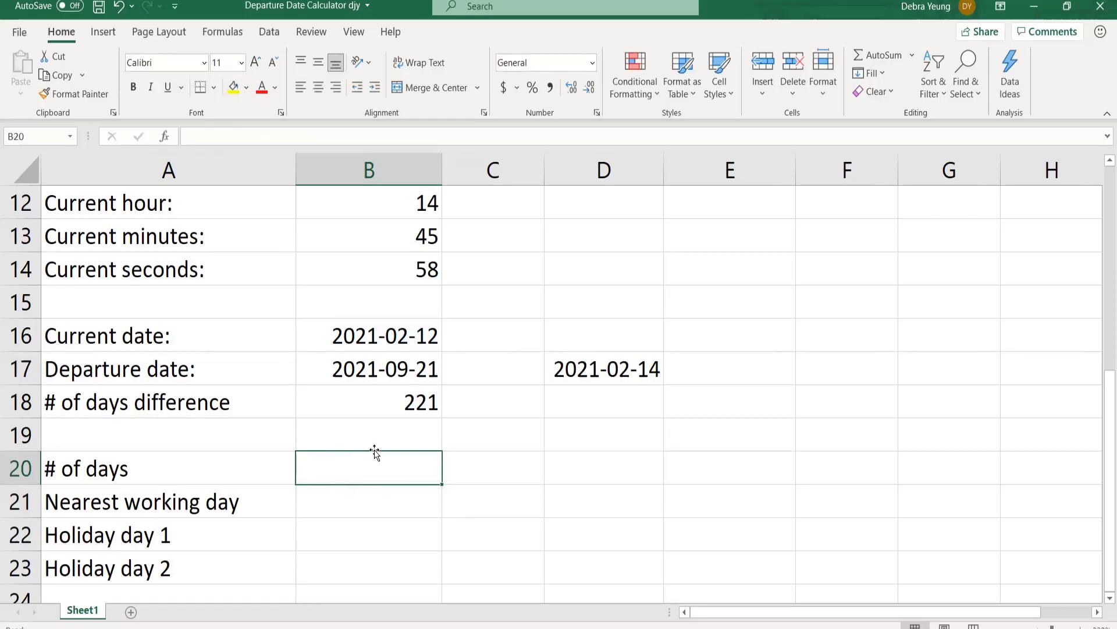
type("221")
key("Return")
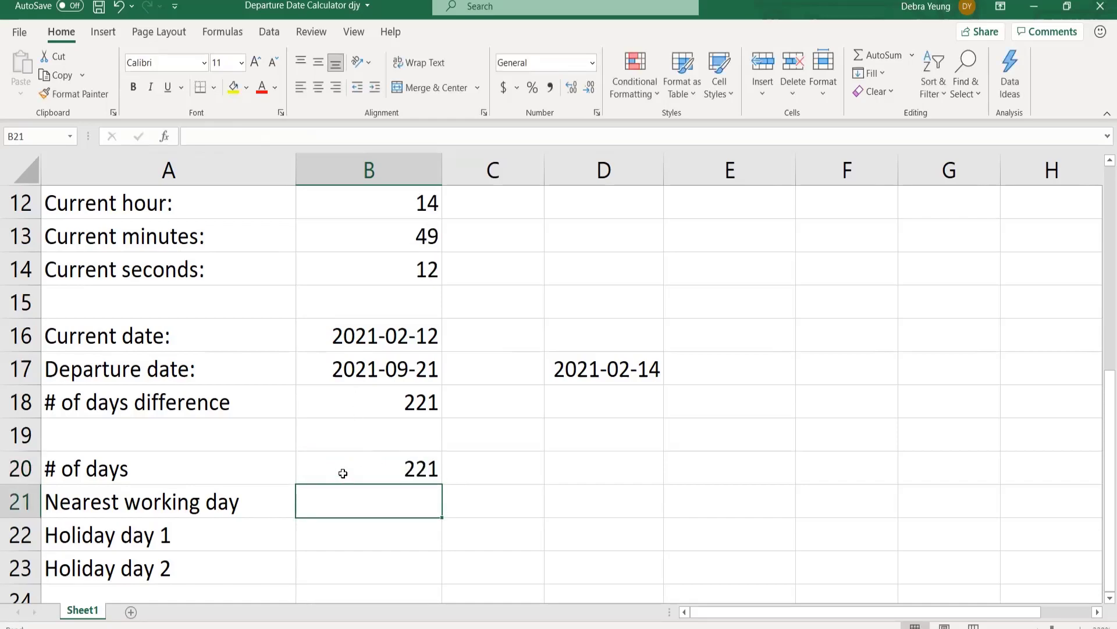
Start a WORKDAY formula in the nearest working day cell B21, using B16 as the start date and B20 as the days.
left_click(343, 410)
key("Down")
key("Down")
key("Down")
type("=")
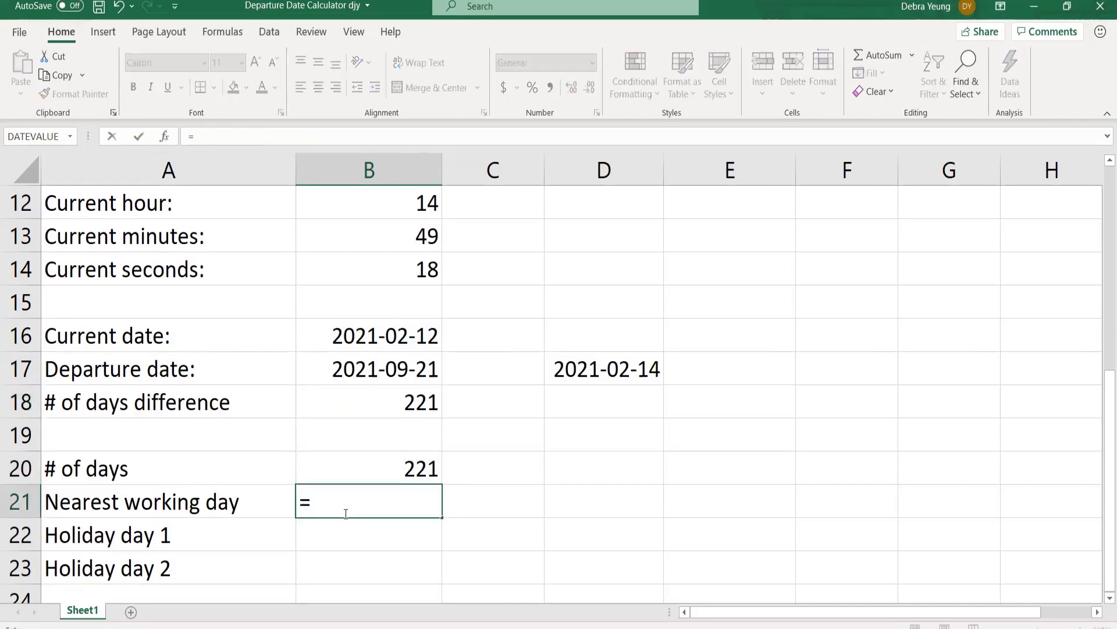
type("WORK")
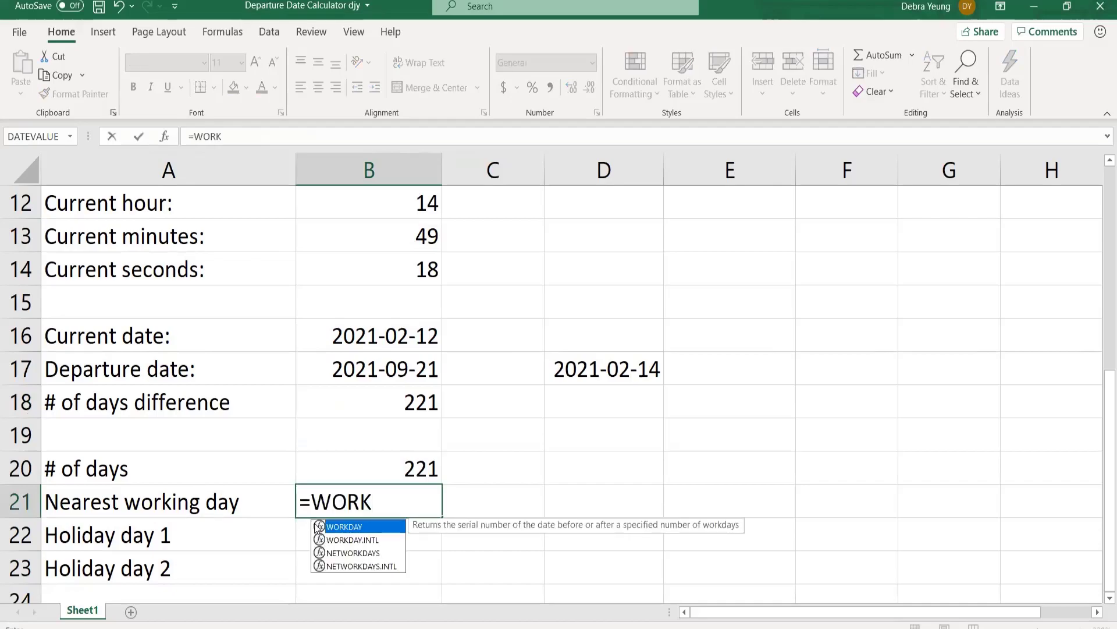
key("Tab")
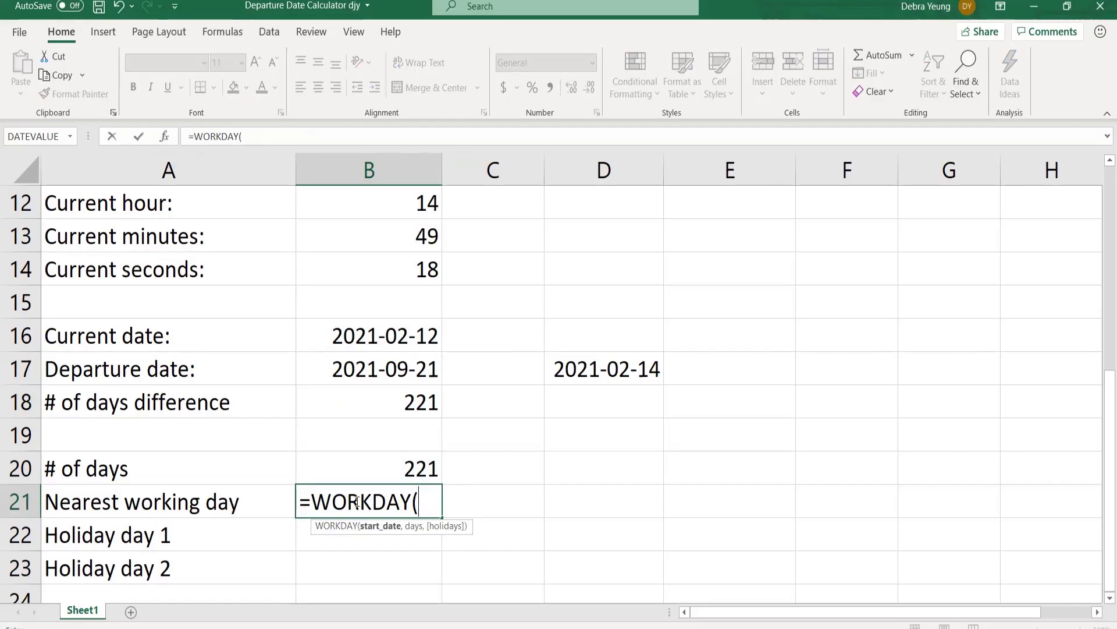
left_click(321, 336)
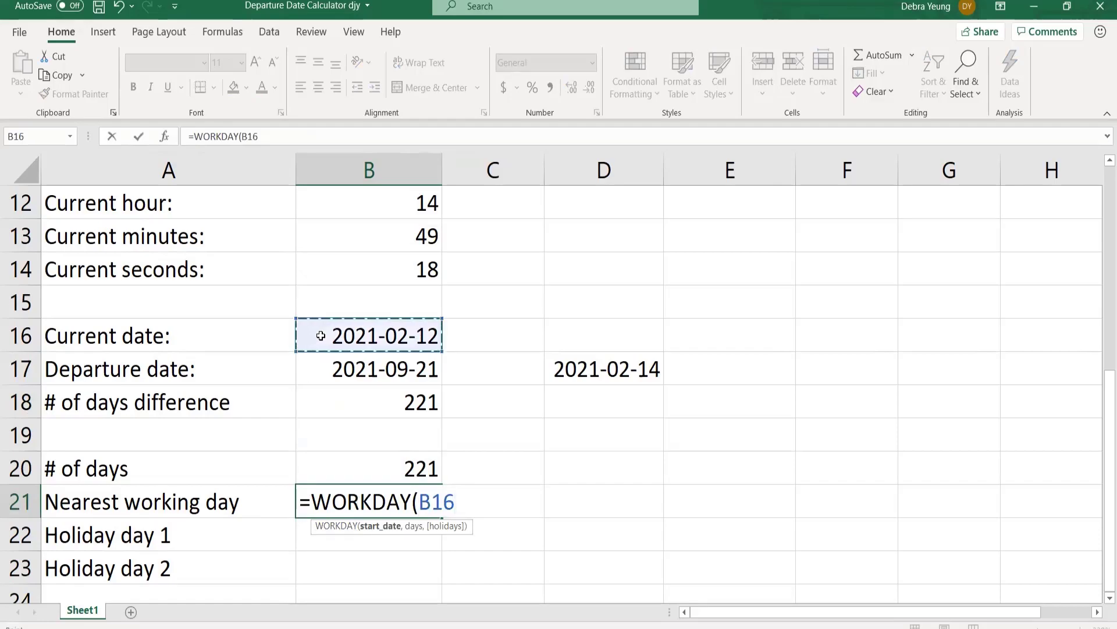
type(",")
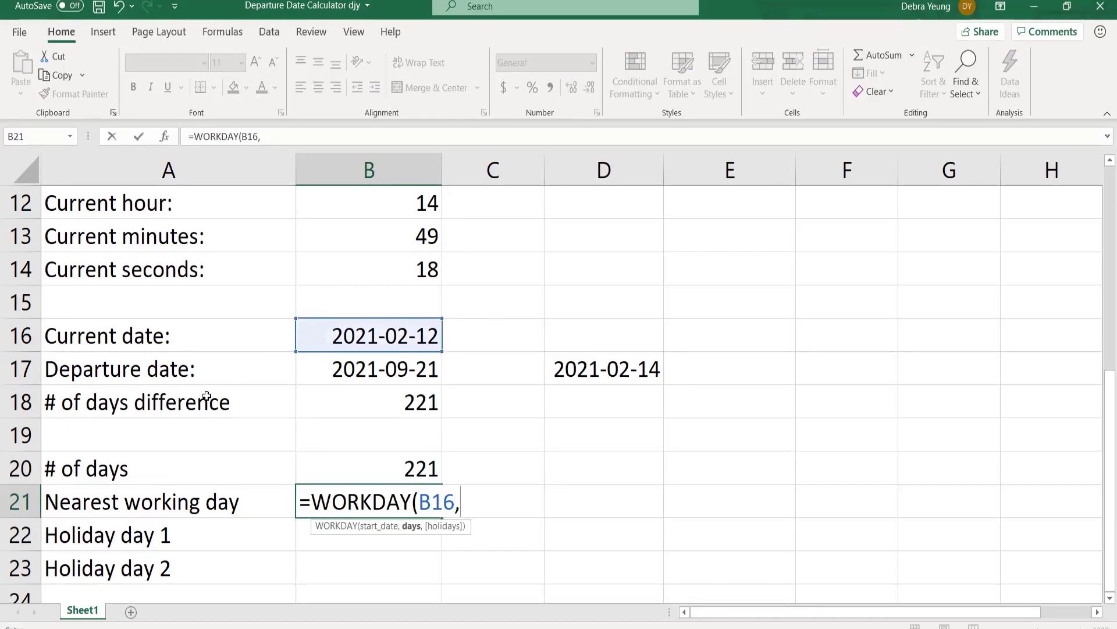
left_click(330, 465)
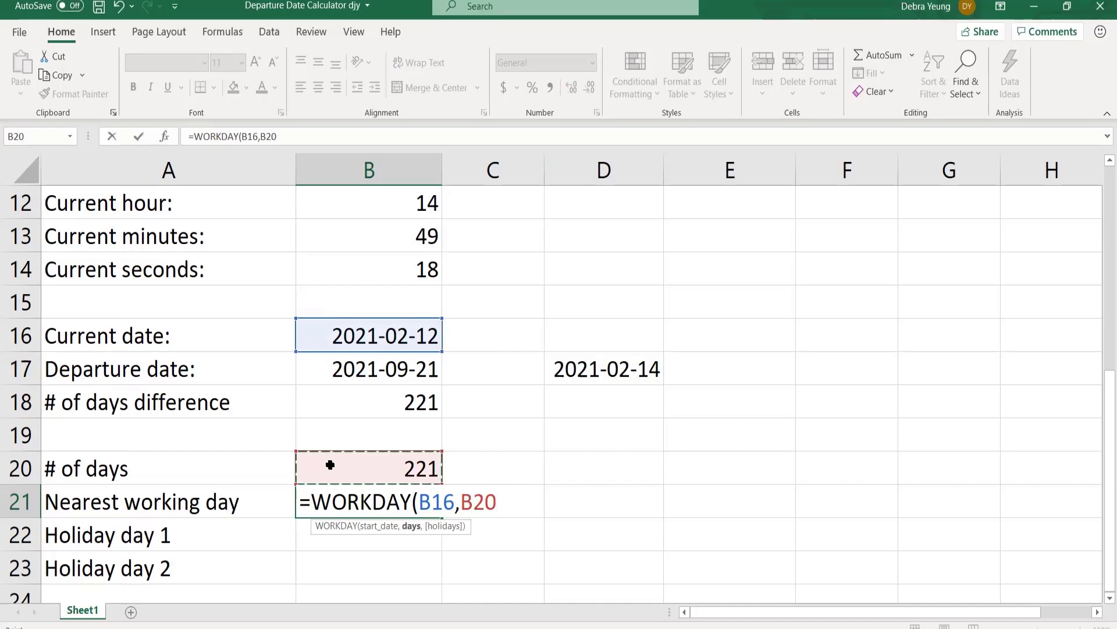
Add the holiday cells B22:B23 as the holidays argument of the WORKDAY formula and accept it.
type(",")
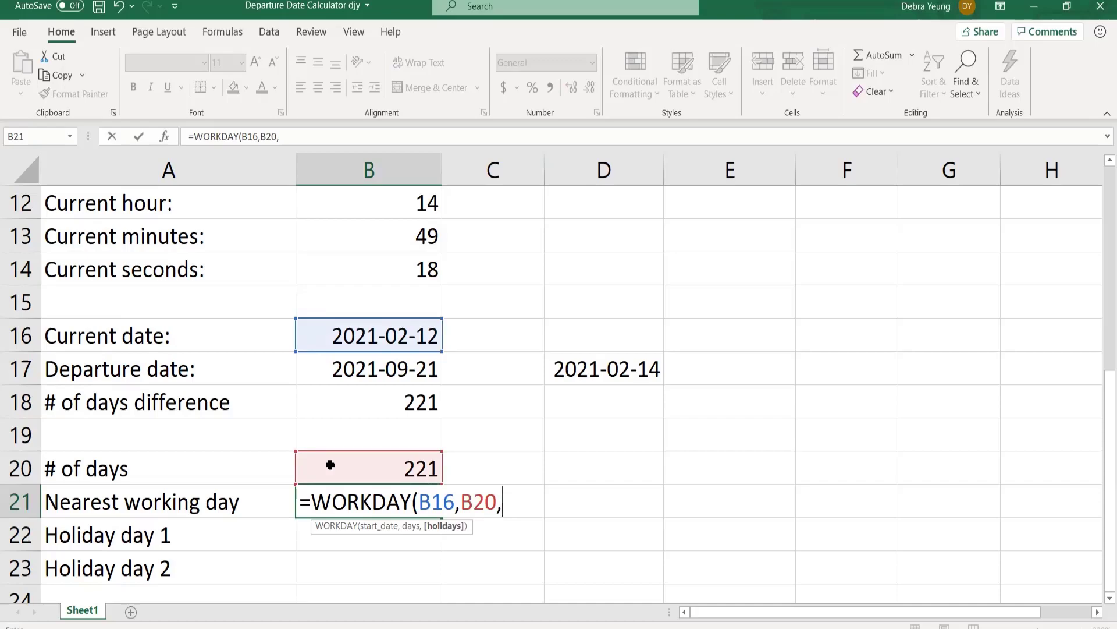
left_click(345, 538)
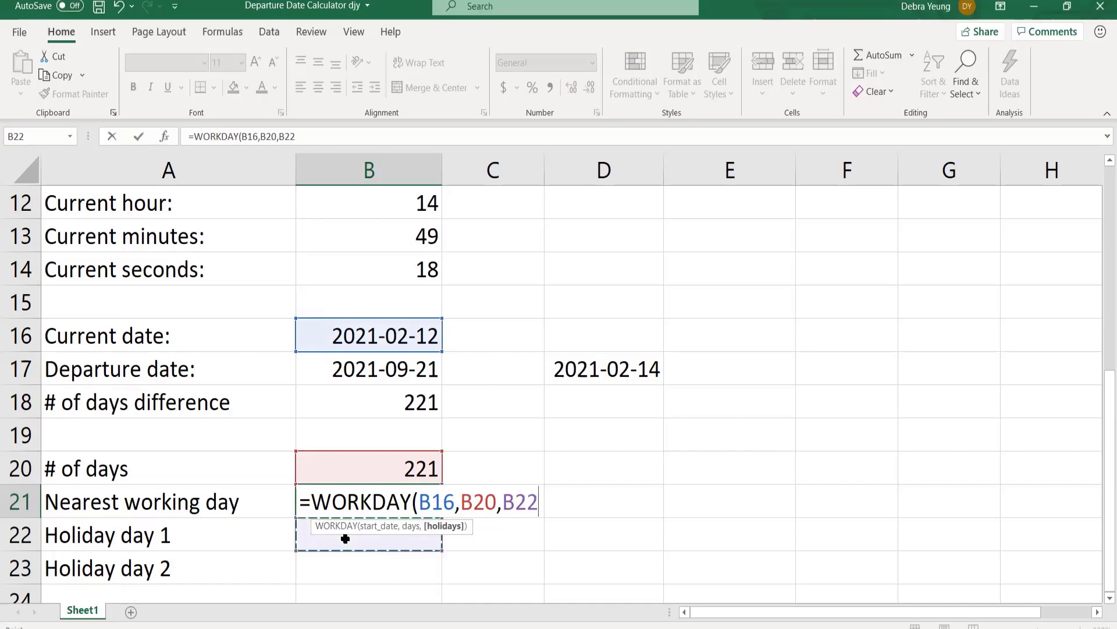
key("F8")
left_click_drag(336, 576, 331, 578)
key("Return")
left_click(337, 510)
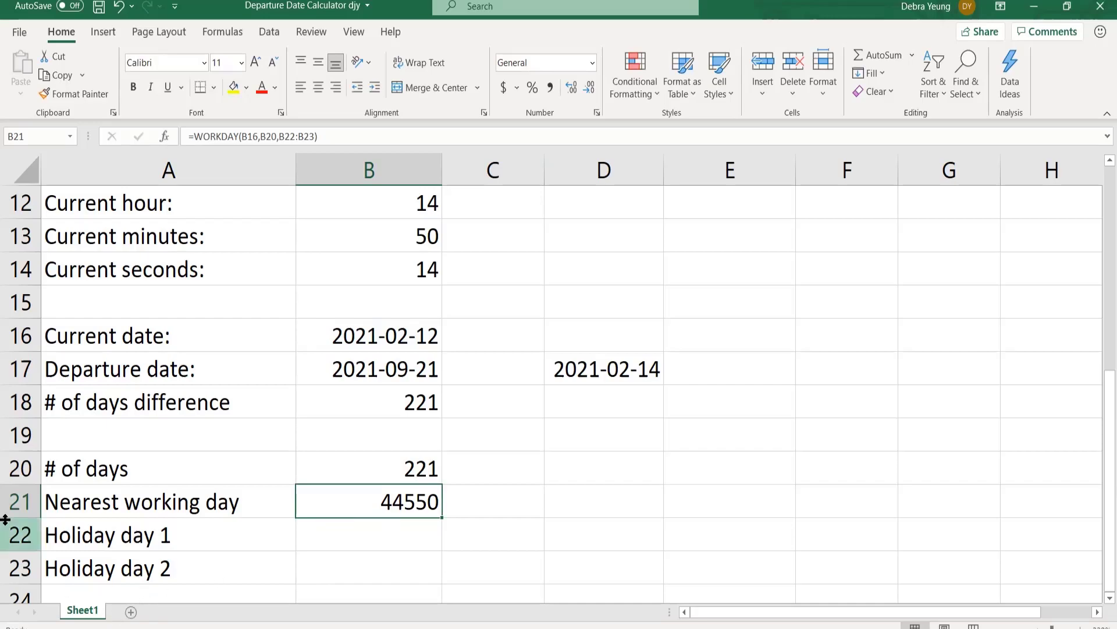
Copy the date format of departure date cell B17 onto the nearest working day cell B21.
left_click(326, 371)
key("ctrl+c")
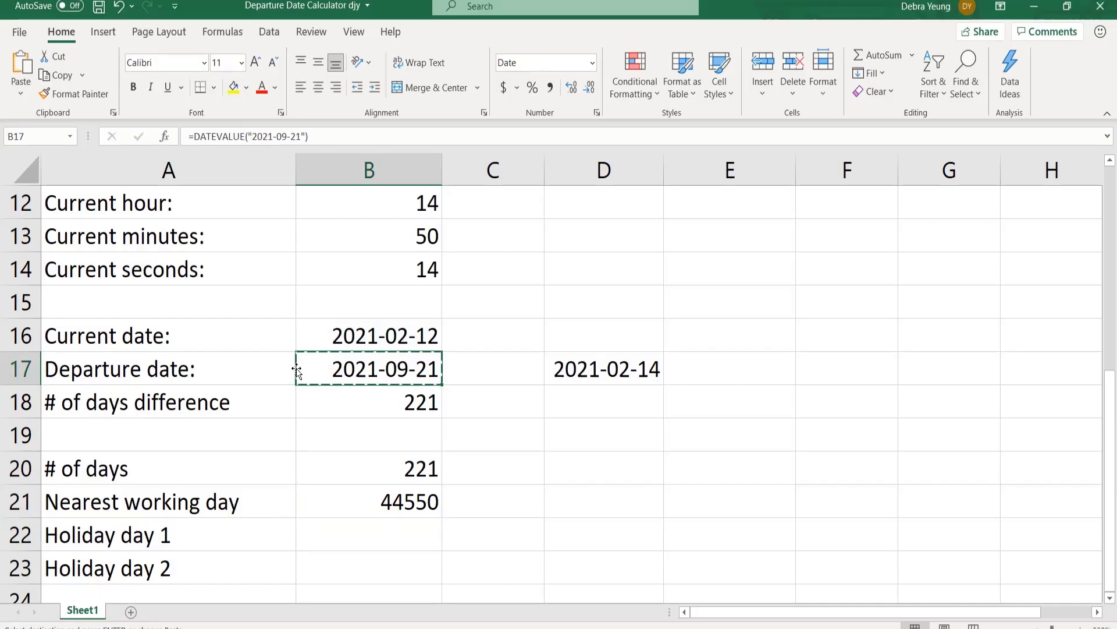
left_click(74, 94)
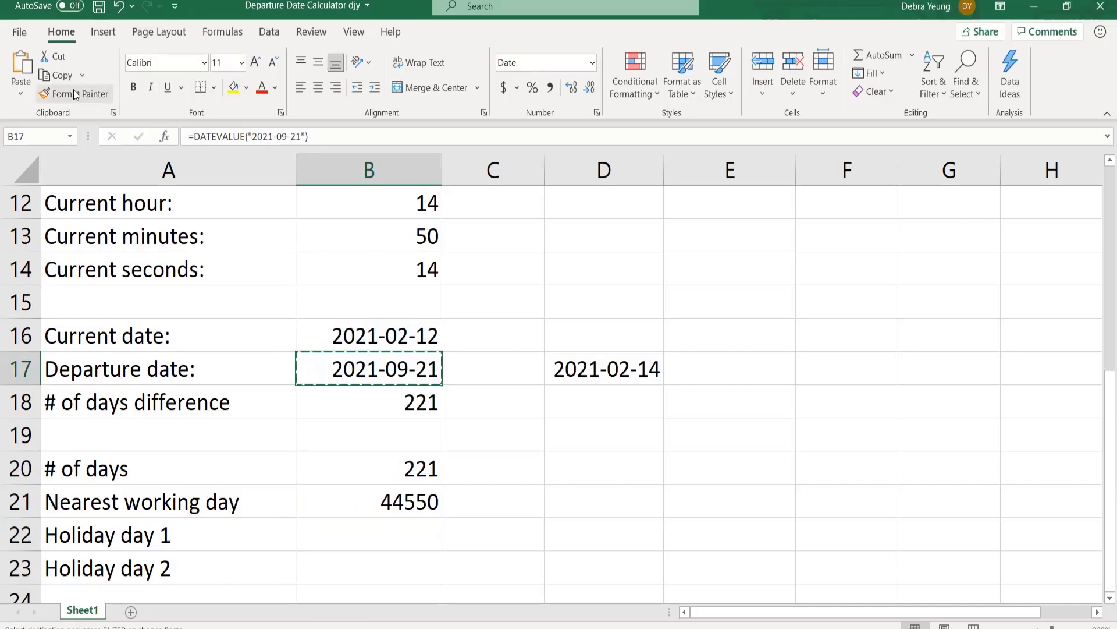
left_click(356, 508)
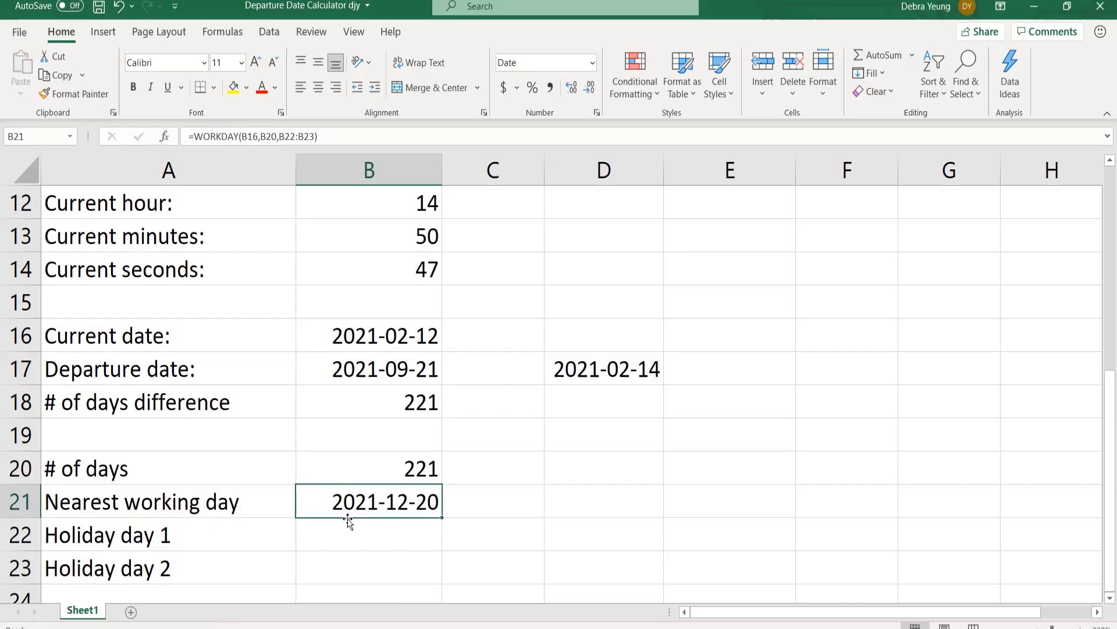
Review the Days and Holidays arguments of the WORKDAY function in cell B21.
left_click(357, 530)
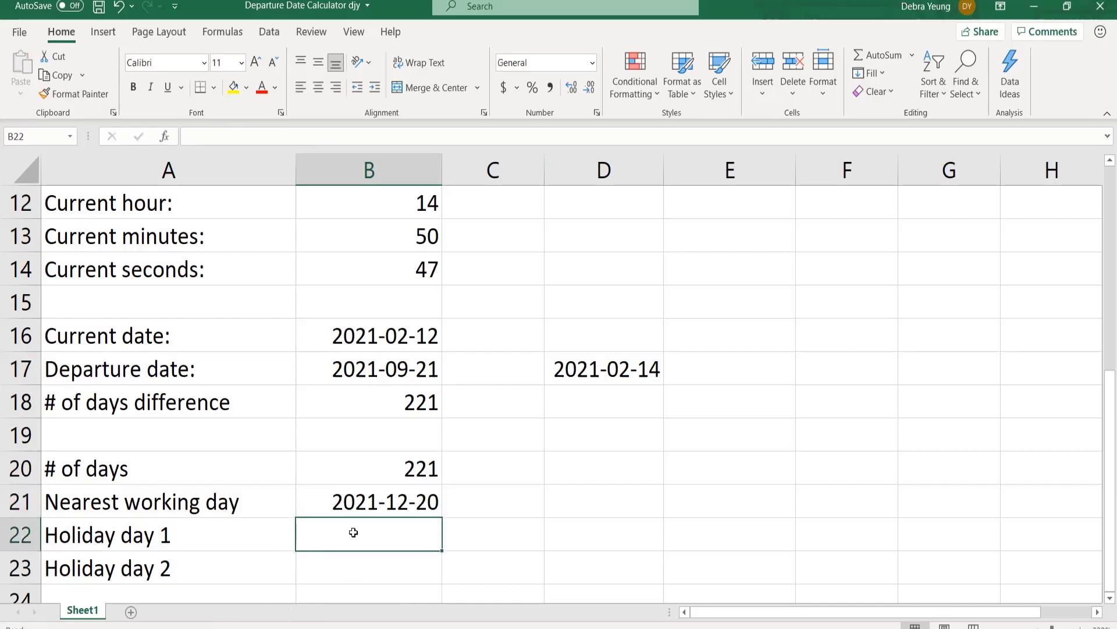
left_click(357, 499)
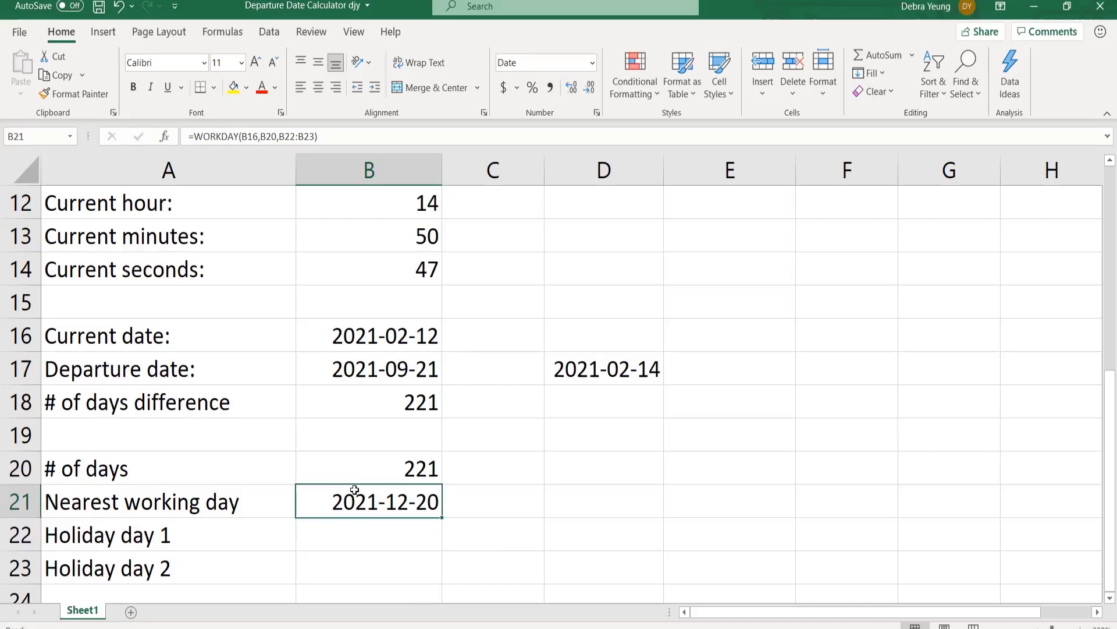
left_click(166, 134)
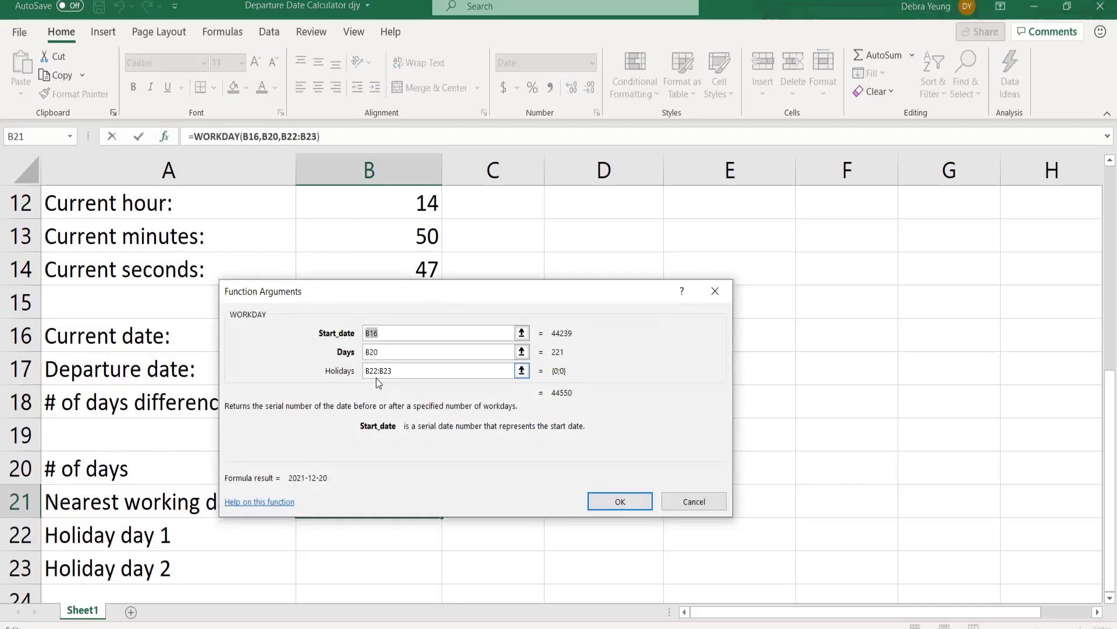
left_click(406, 351)
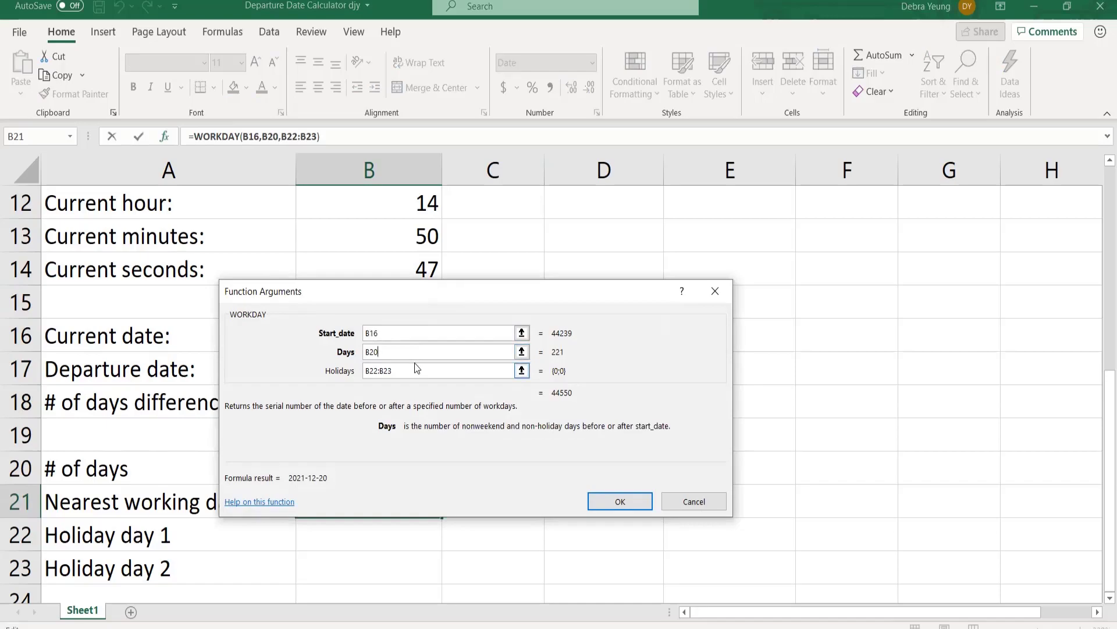
left_click(416, 363)
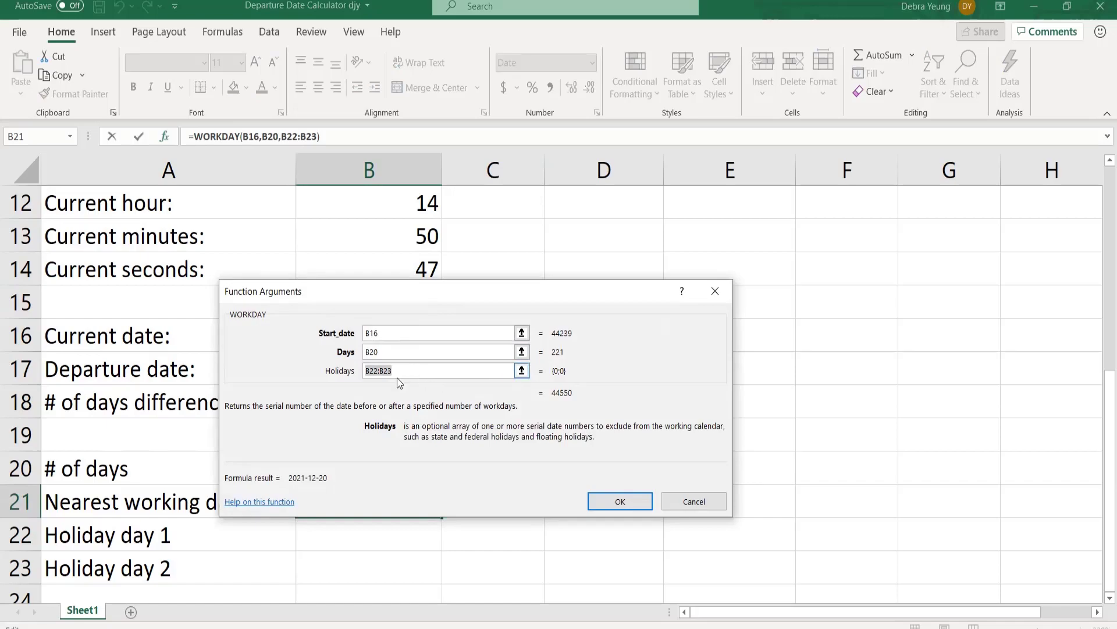
Open the help article on the WORKDAY function and read its description, syntax, remarks and example table.
left_click(259, 503)
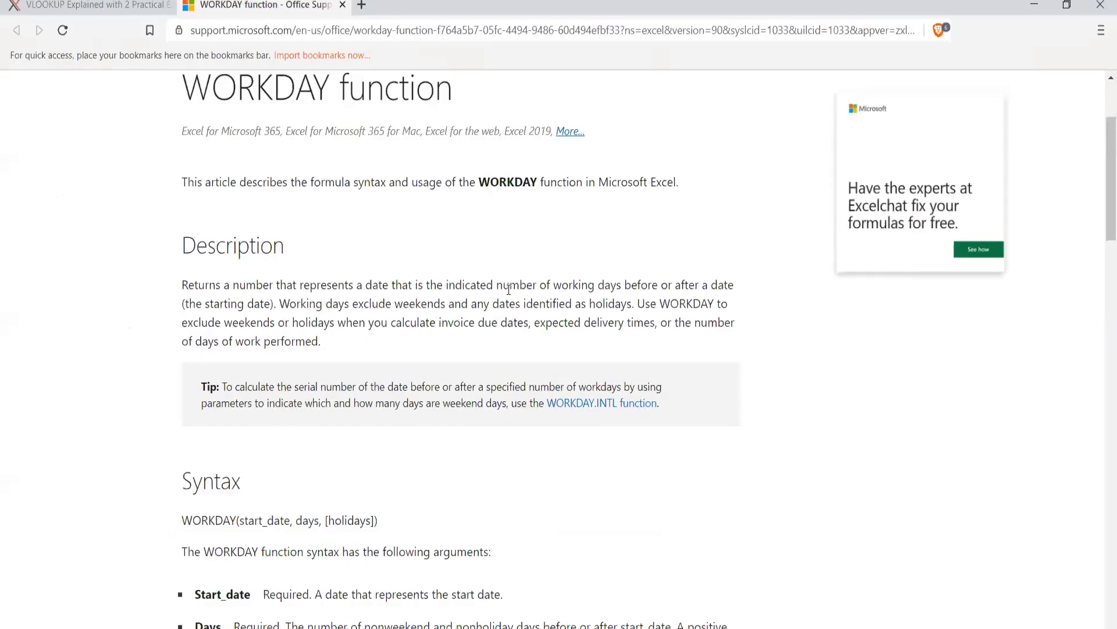
scroll(507, 290, "up", 2)
scroll(507, 290, "down", 1)
scroll(507, 290, "down", 6)
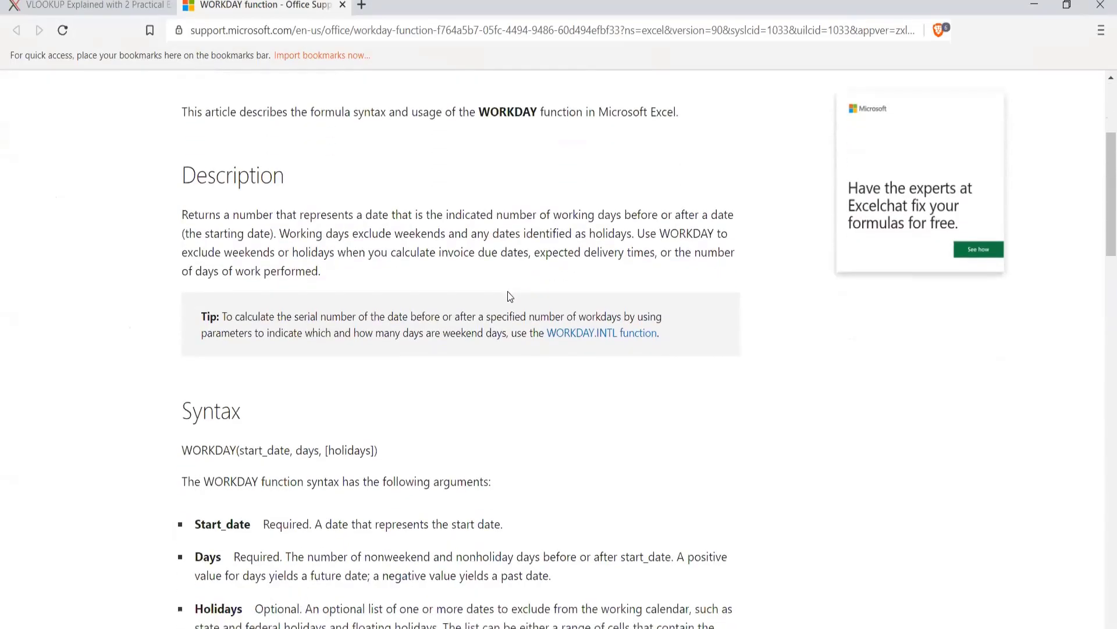
scroll(510, 291, "down", 1)
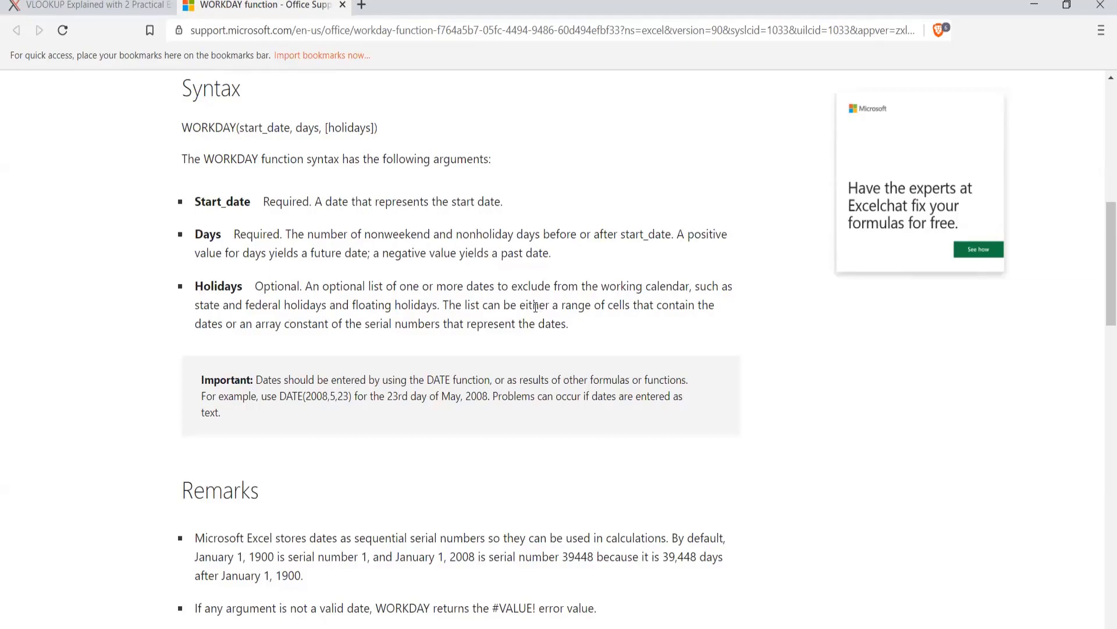
scroll(459, 330, "down", 4)
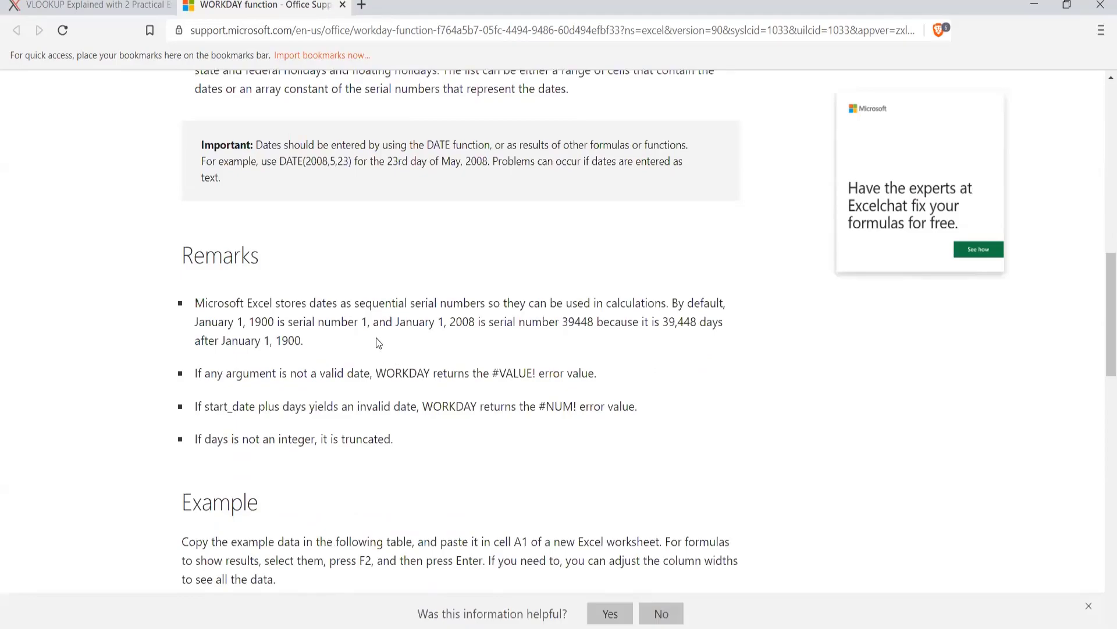
scroll(376, 338, "down", 3)
scroll(376, 337, "down", 1)
scroll(376, 337, "down", 2)
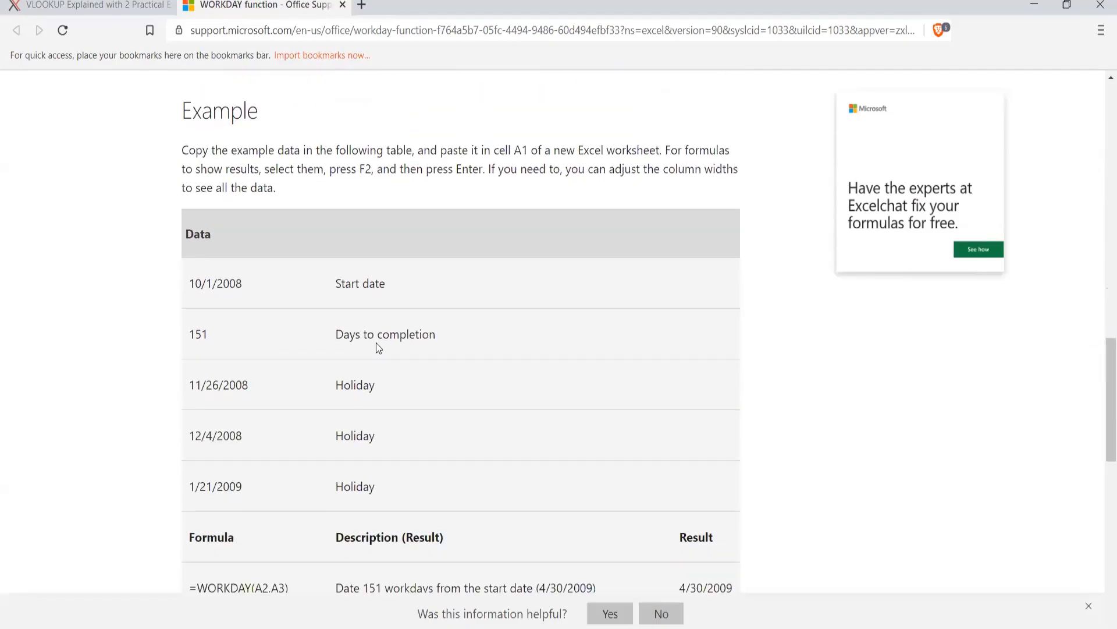
scroll(342, 315, "down", 2)
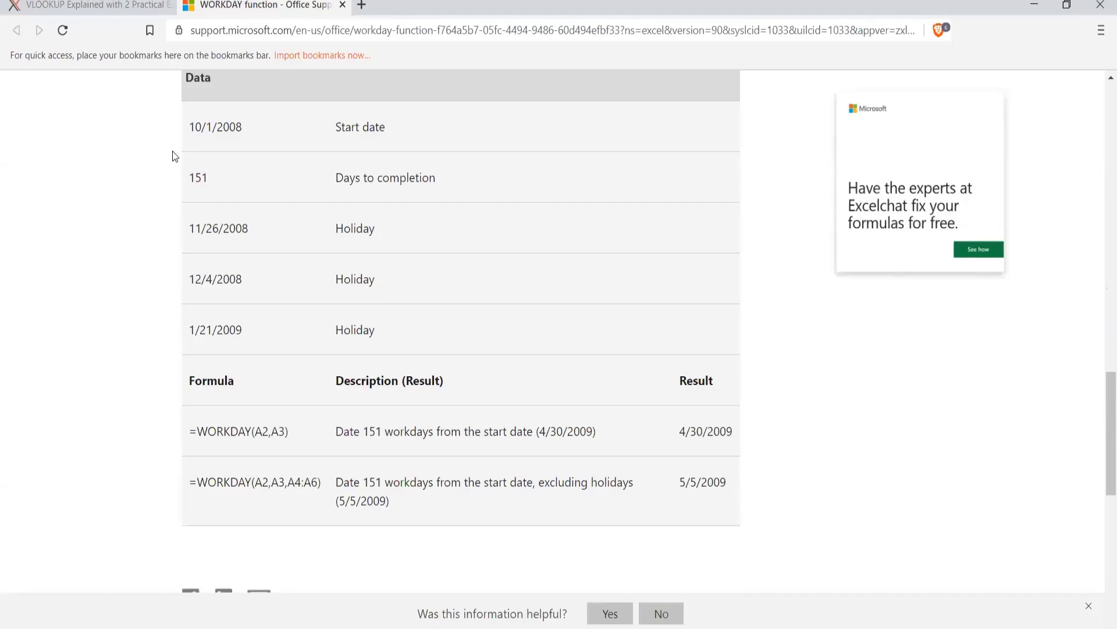
Read through the remaining WORKDAY help article, including its example results, remarks and description, and return to the workbook.
scroll(131, 205, "down", 4)
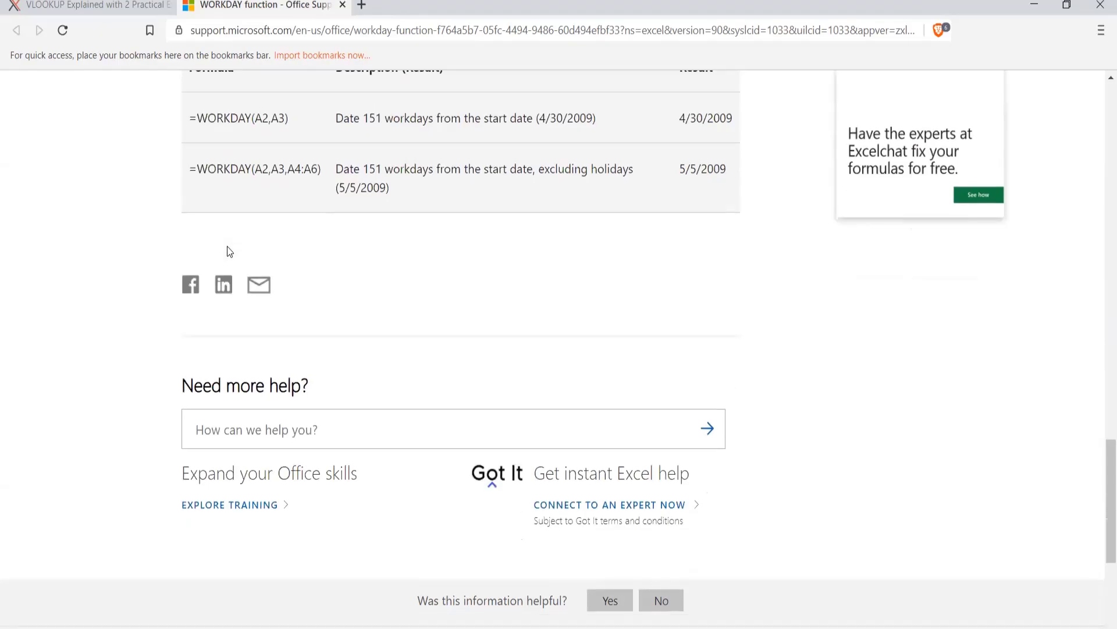
scroll(230, 256, "up", 7)
scroll(229, 256, "up", 20)
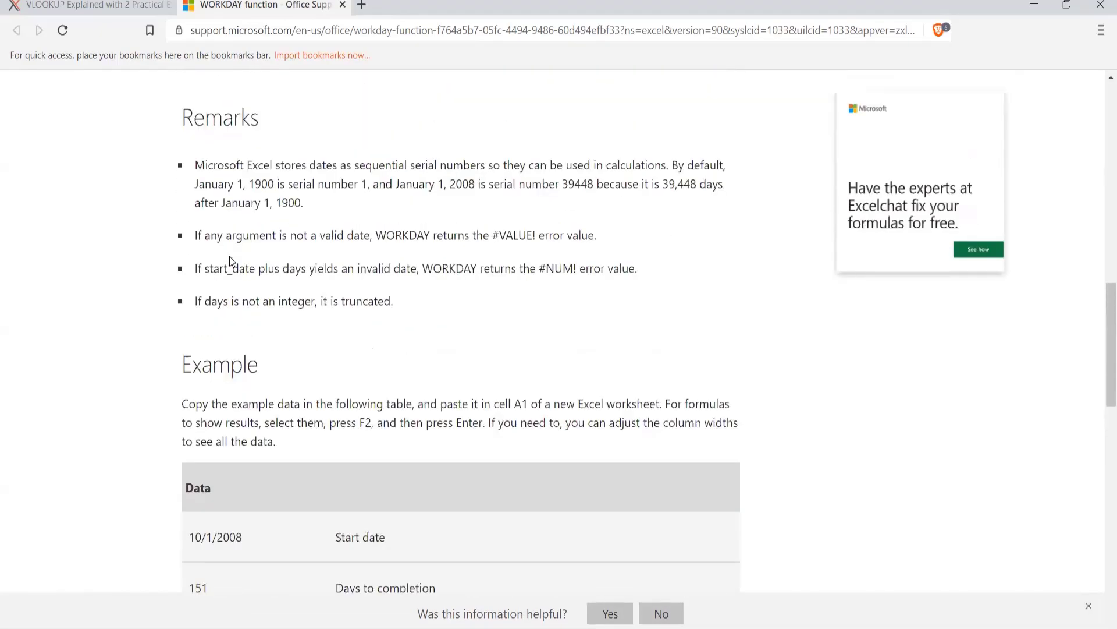
scroll(229, 259, "up", 3)
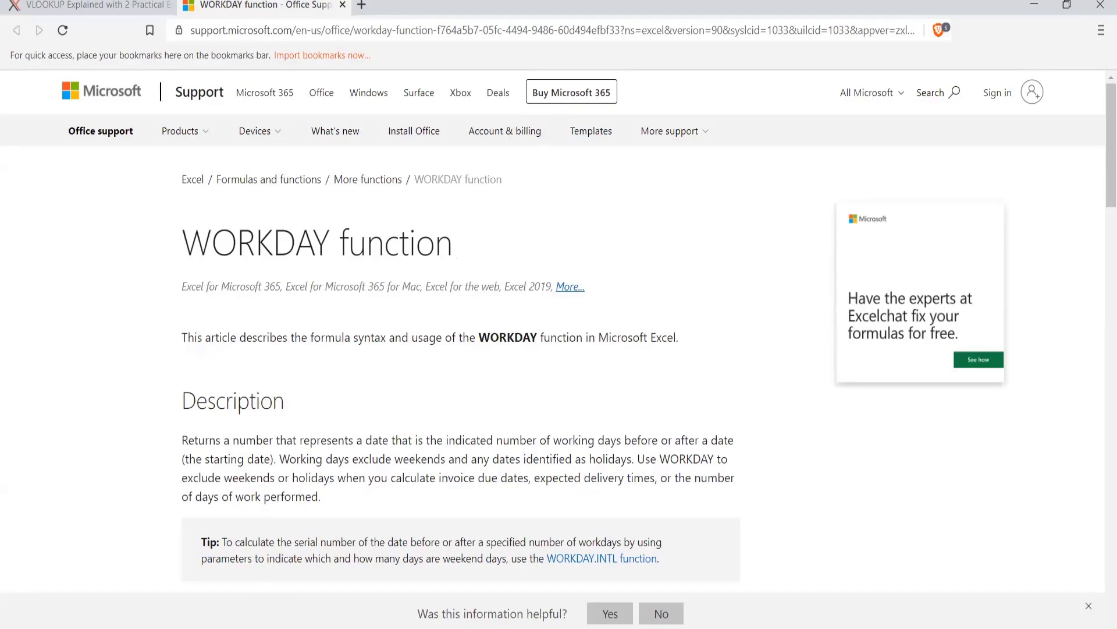
left_click(208, 616)
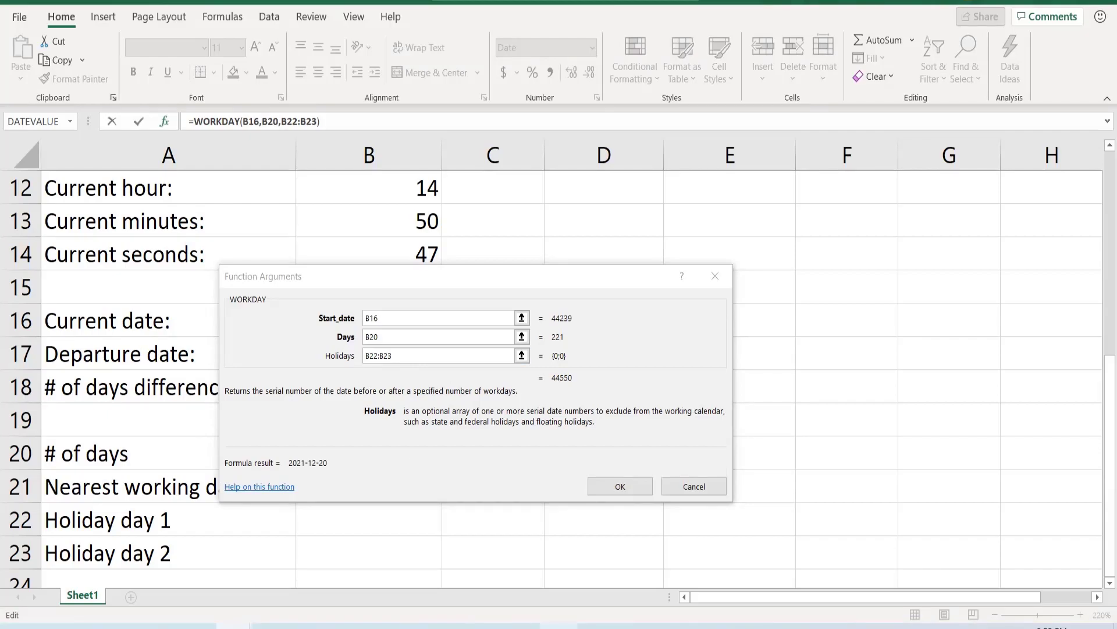
Magnify the screen to 200% to view the WORKDAY arguments more closely, and restore the magnification to 100%.
left_click(557, 625)
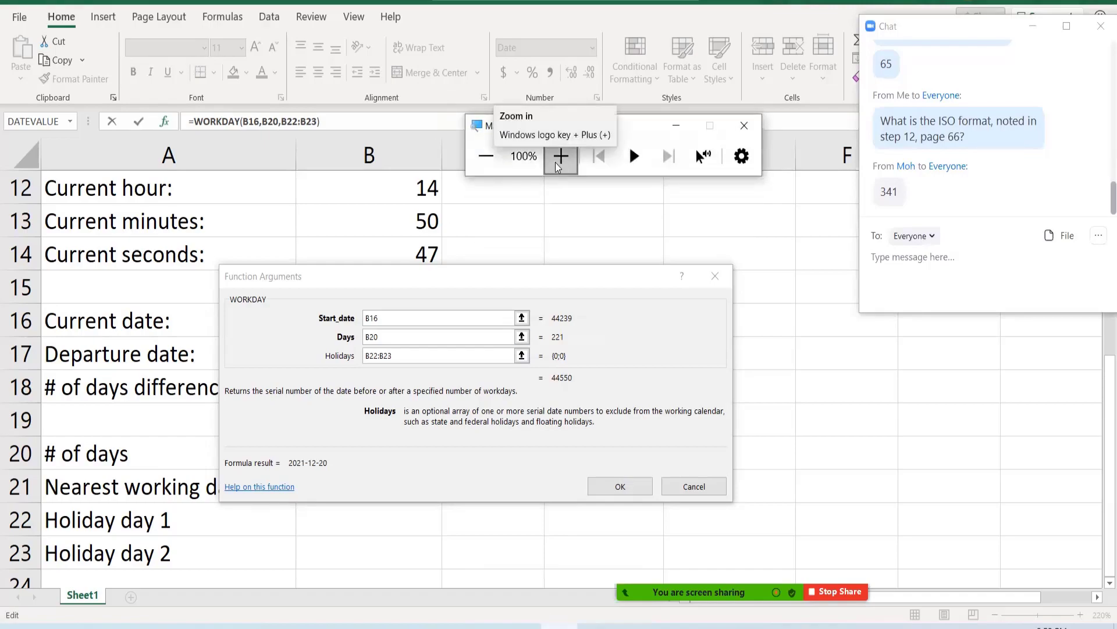
left_click(558, 165)
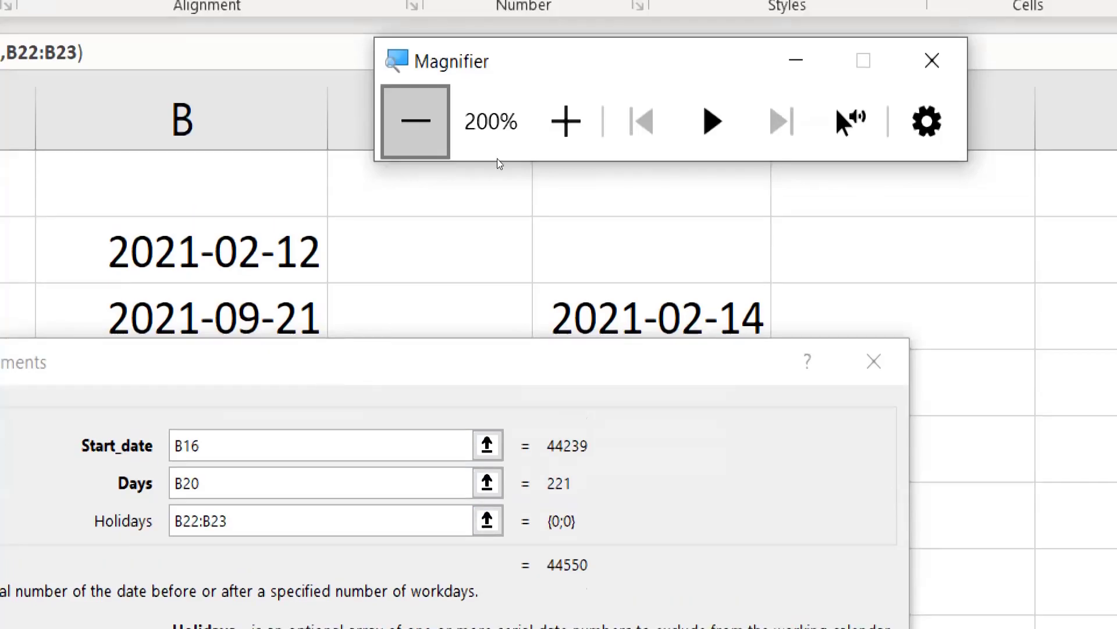
left_click(416, 121)
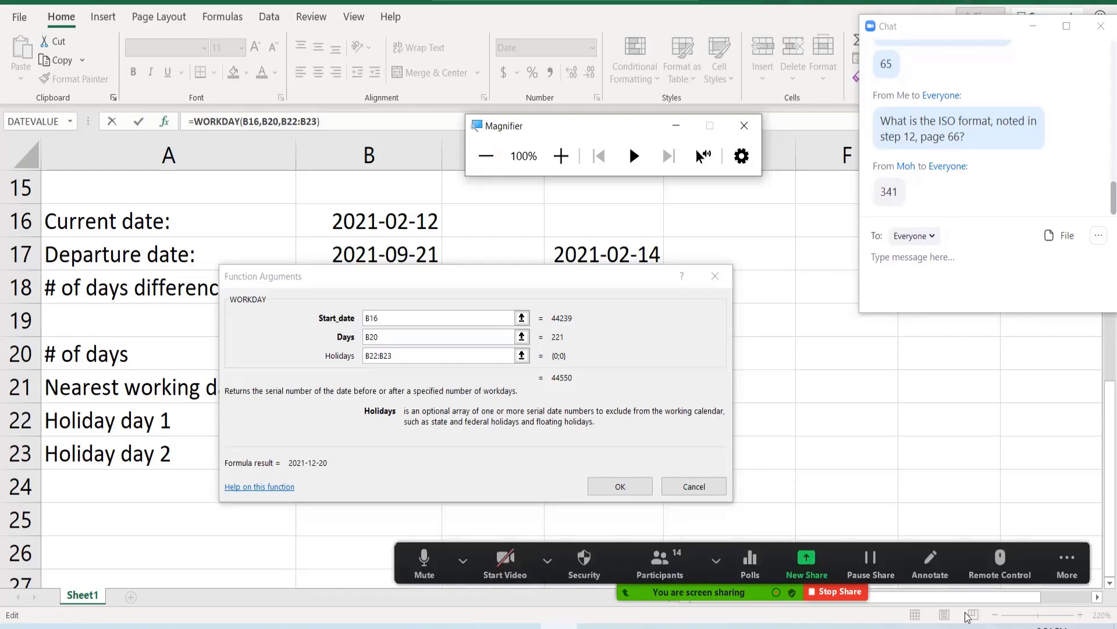
Accept the WORKDAY function arguments for cell B21 and close the Magnifier.
left_click(620, 487)
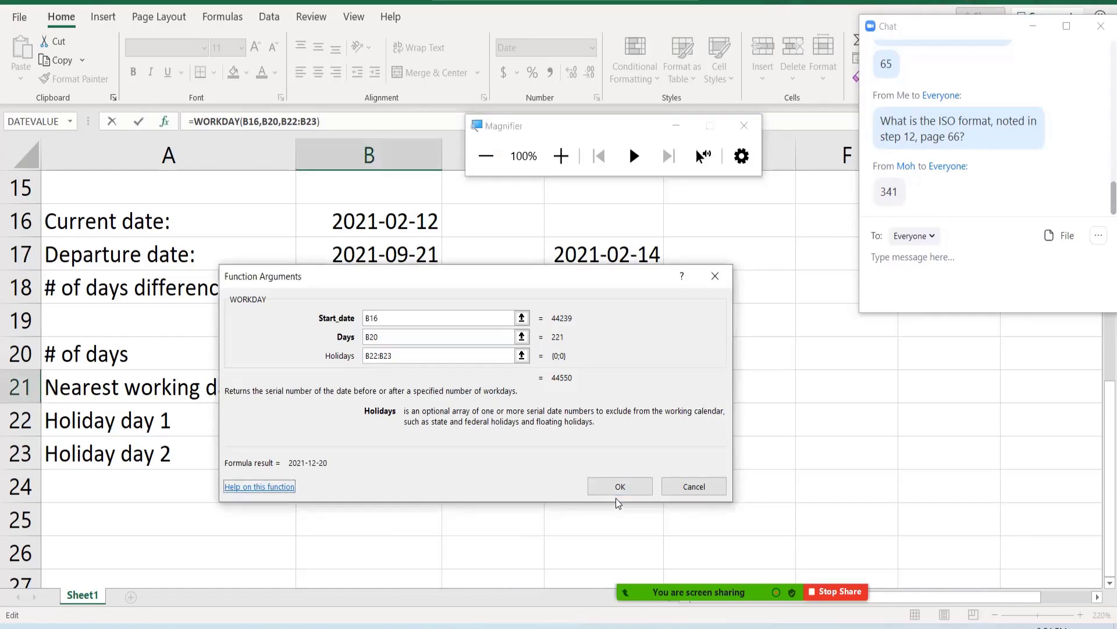
left_click(618, 489)
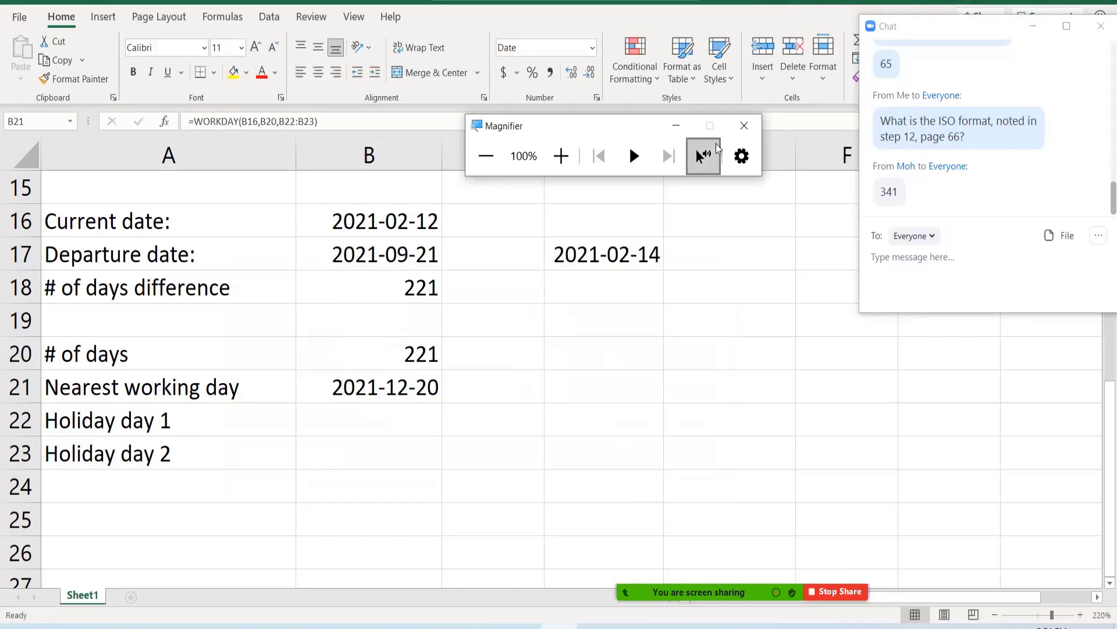
left_click(755, 129)
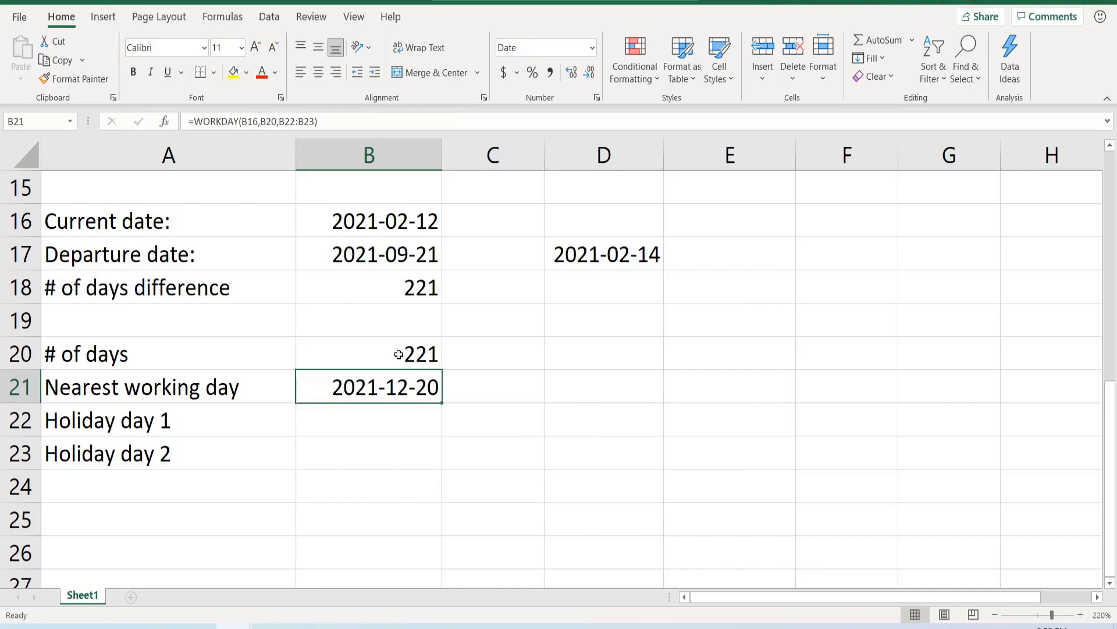
Try 155 as the number of days in cell B20.
left_click(337, 345)
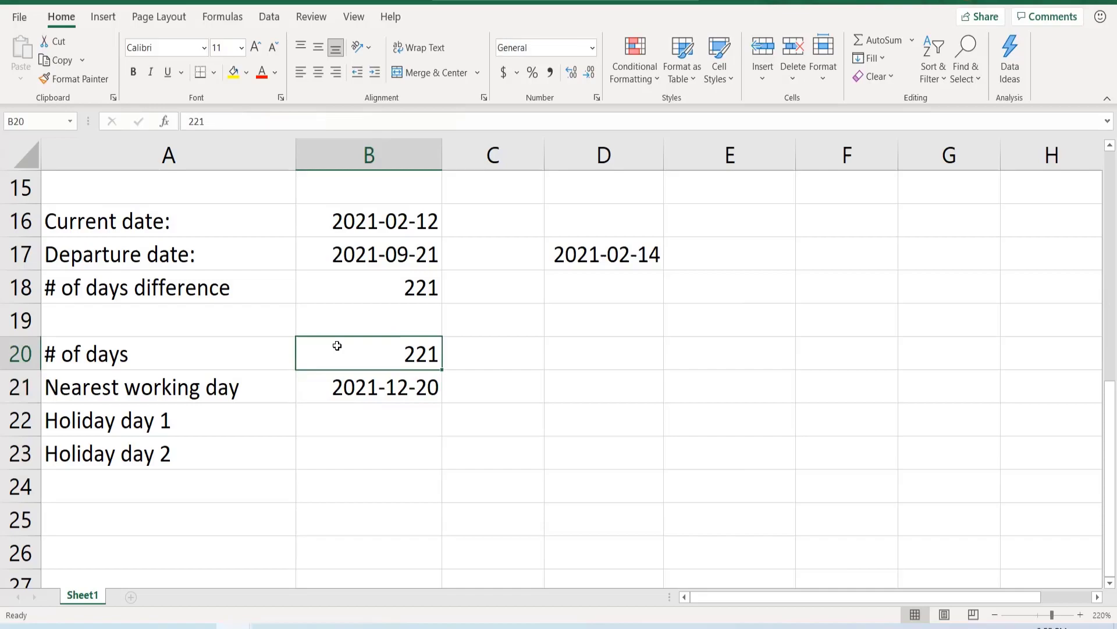
left_click(347, 386)
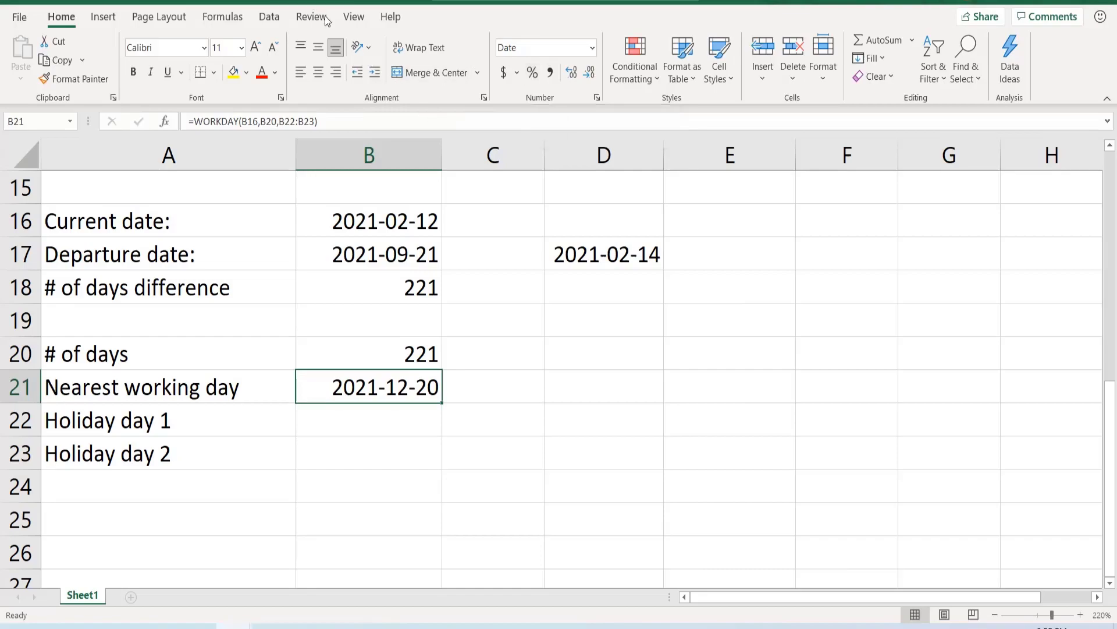
left_click(324, 352)
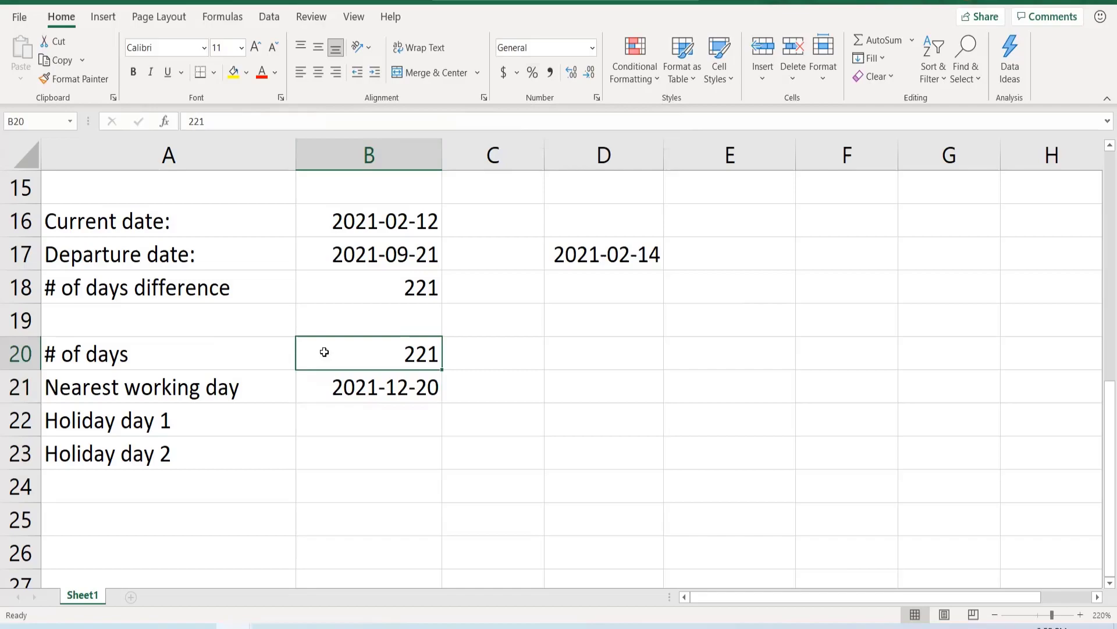
type("155")
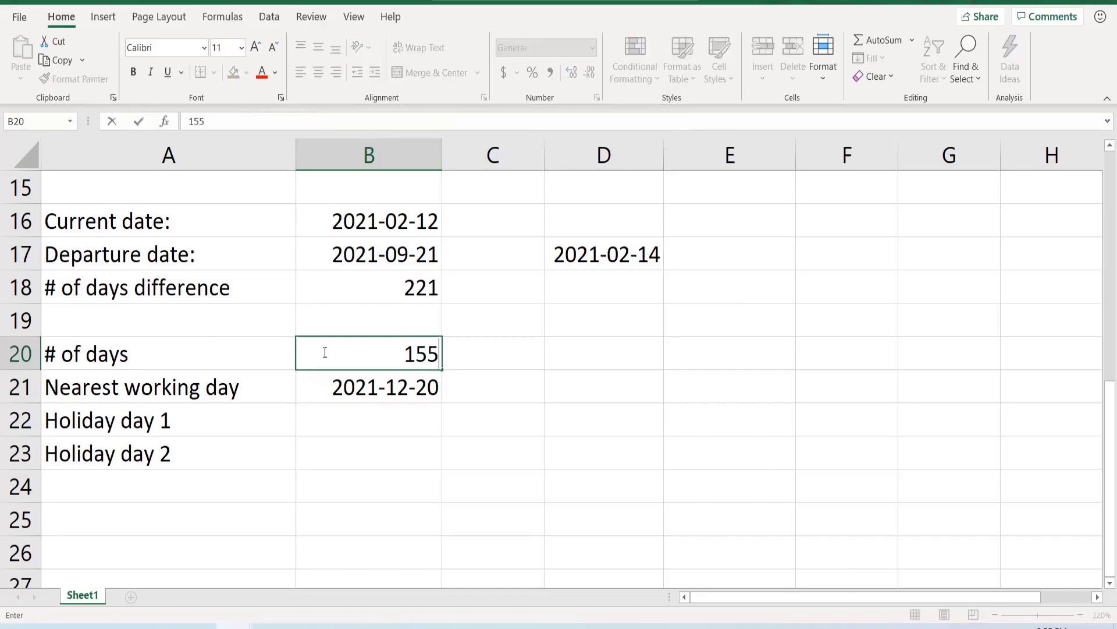
key("Return")
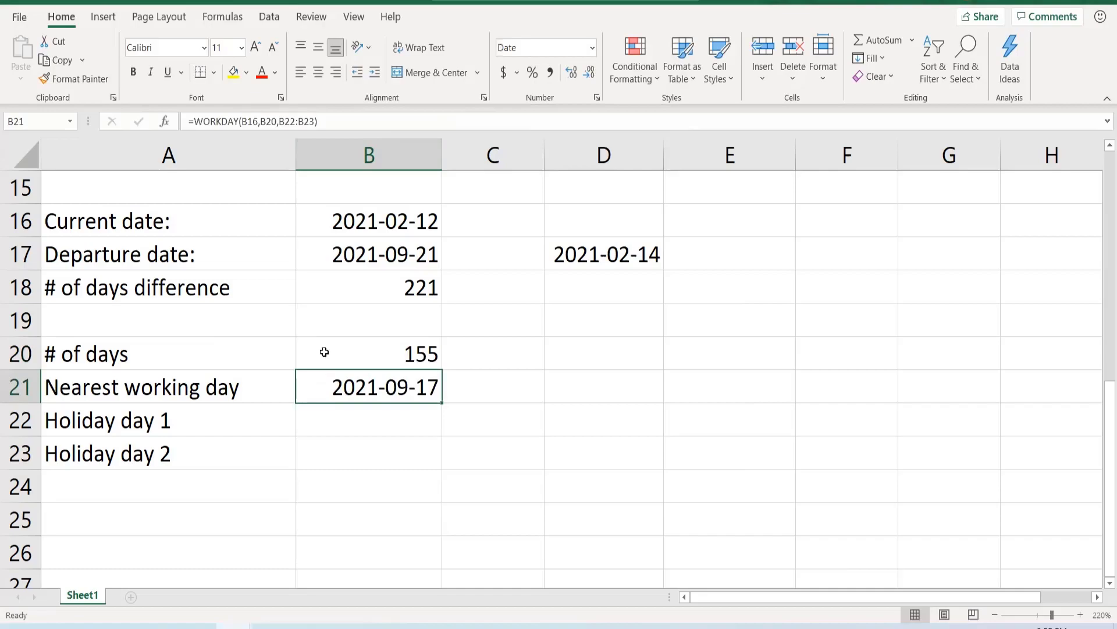
Set the number of days in cell B20 to 157.
left_click(324, 352)
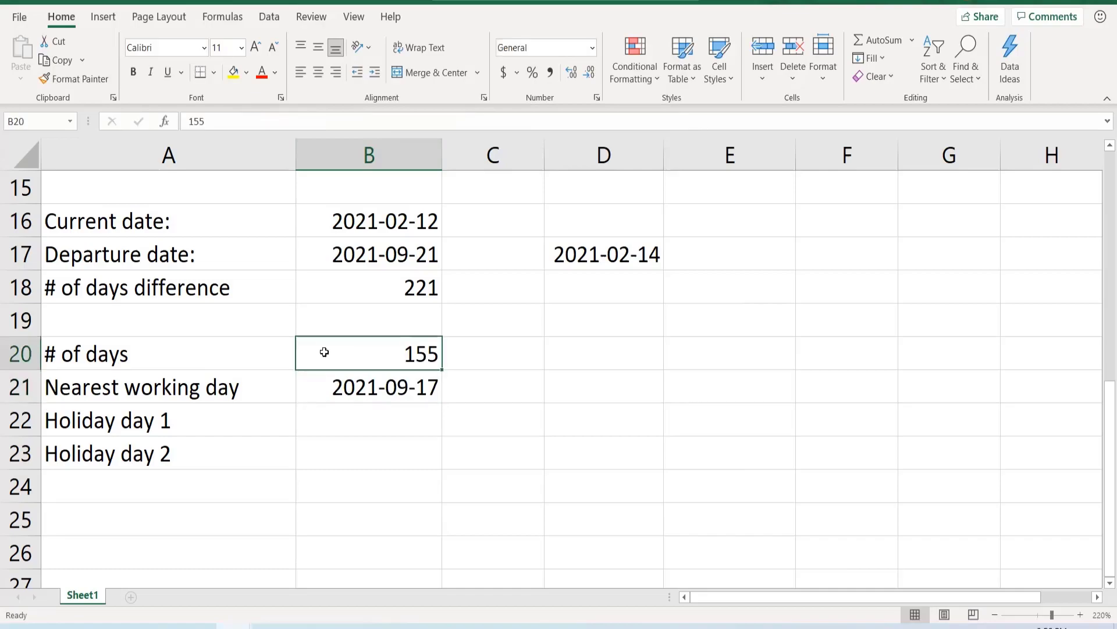
type("157")
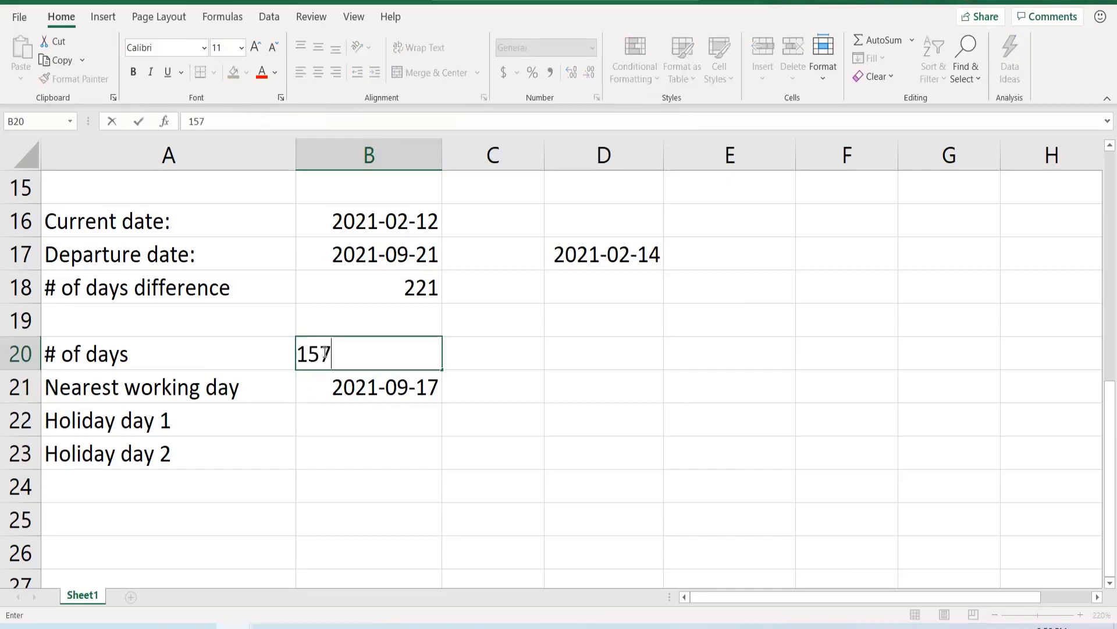
key("Return")
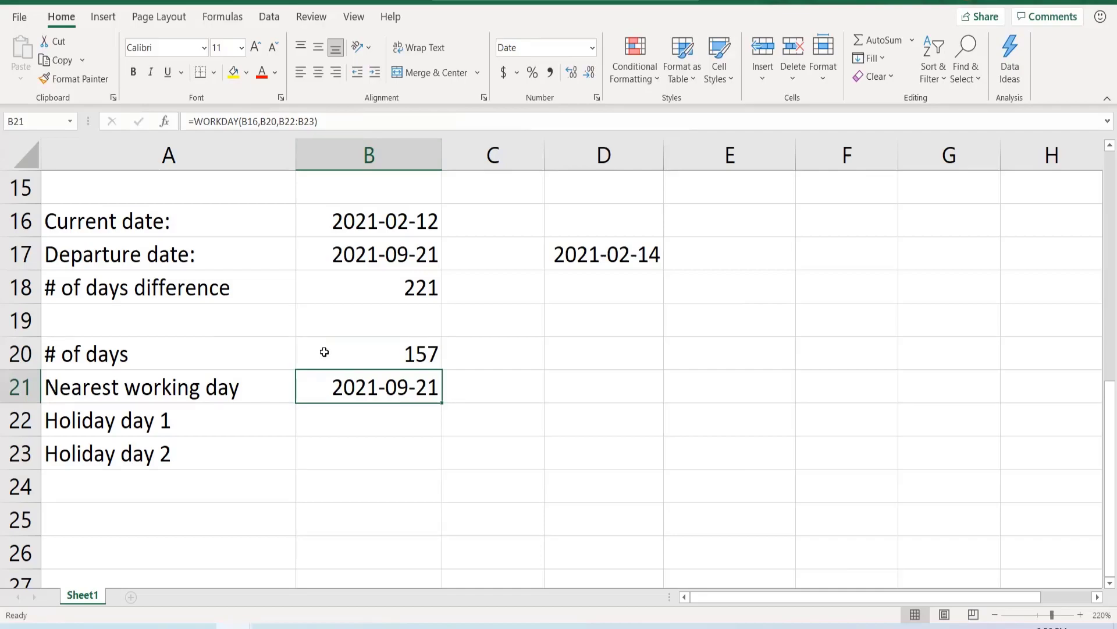
Enter July 1, 2021 as holiday day 1 in cell B22 and August 1, 2021 as holiday day 2 in B23.
left_click(324, 424)
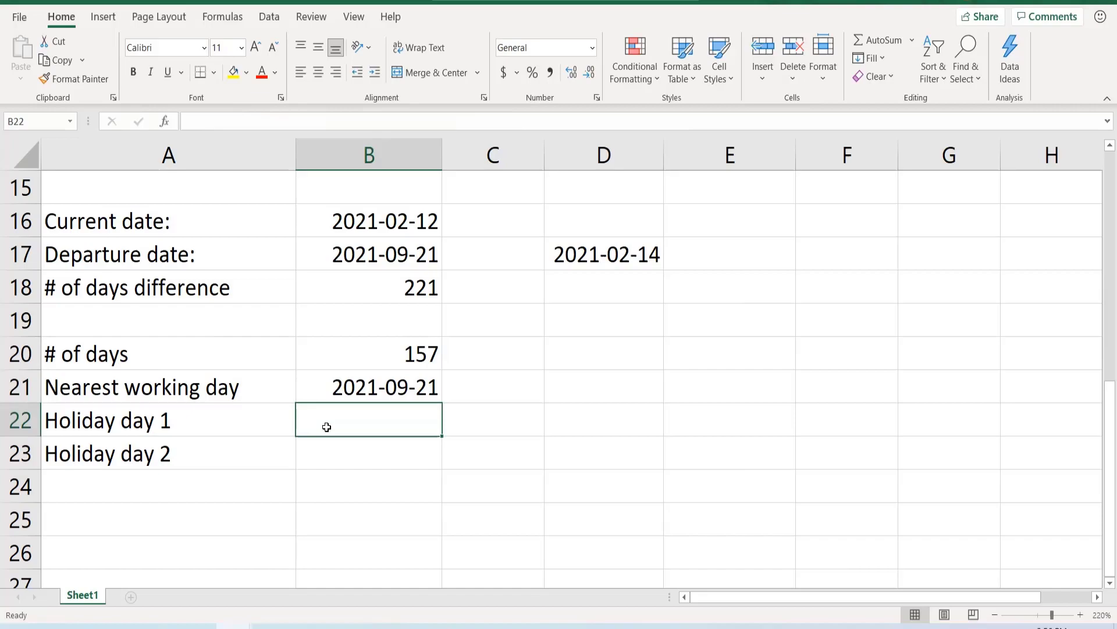
type("July 1, 2021")
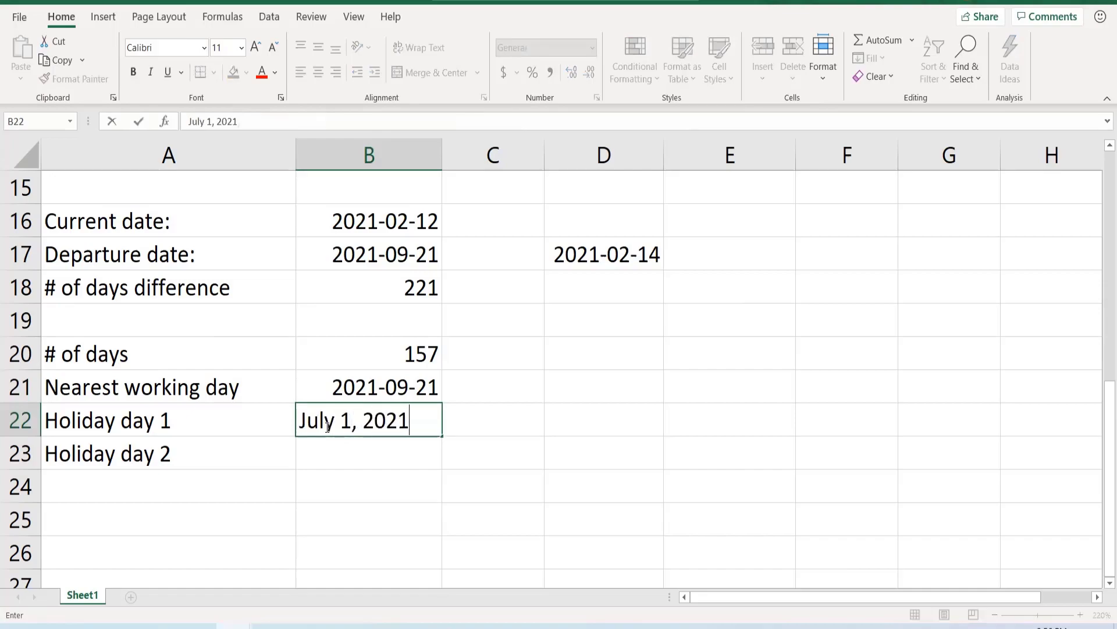
key("ctrl+Return")
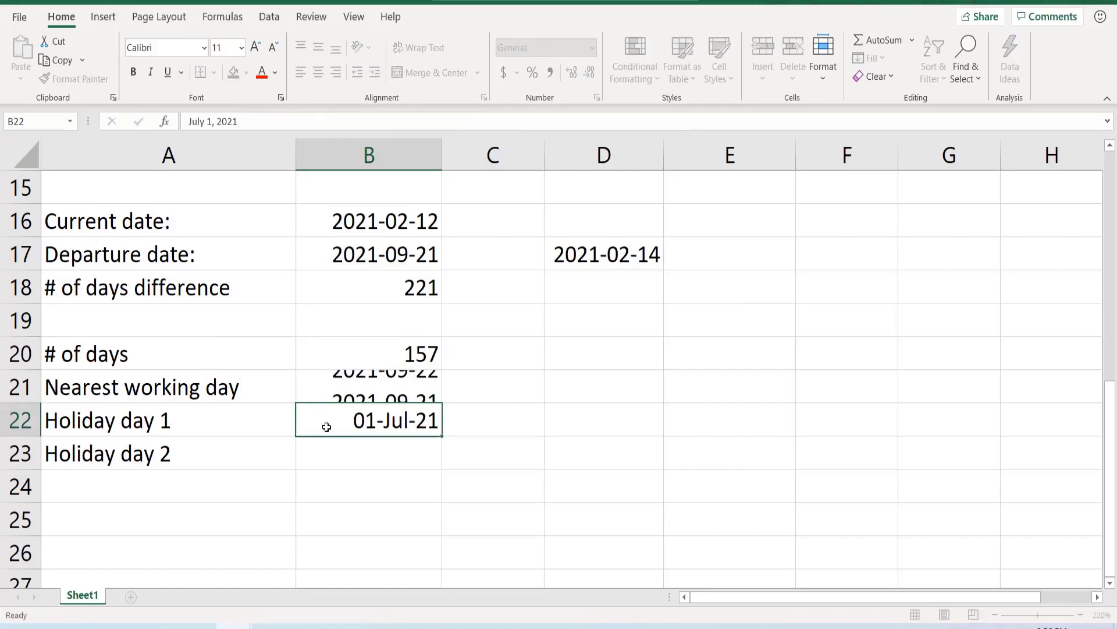
key("Return")
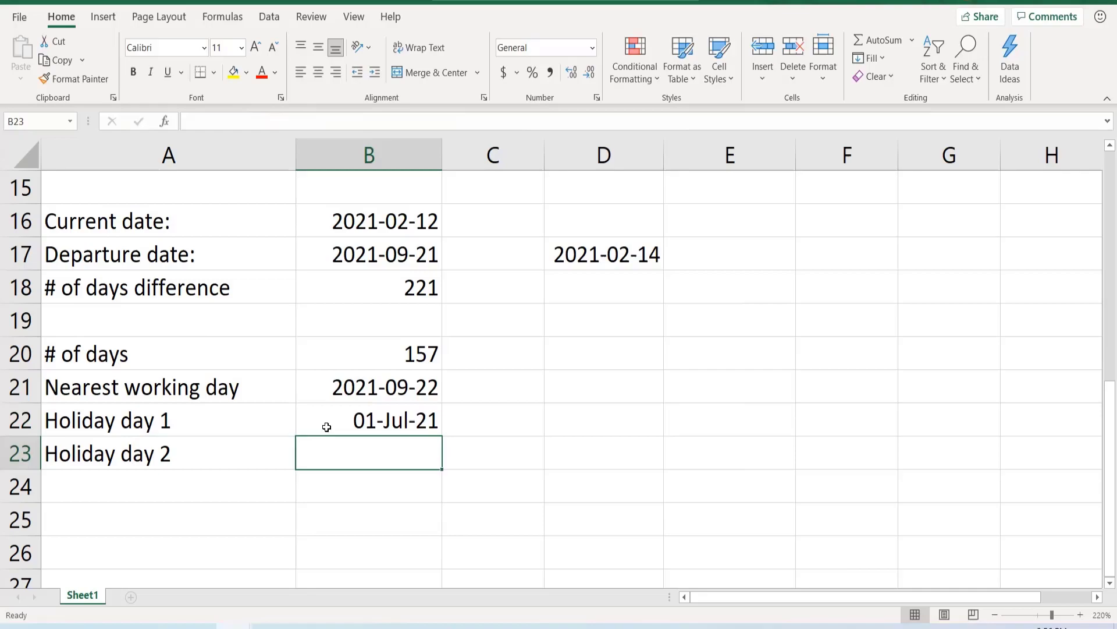
type("August 1")
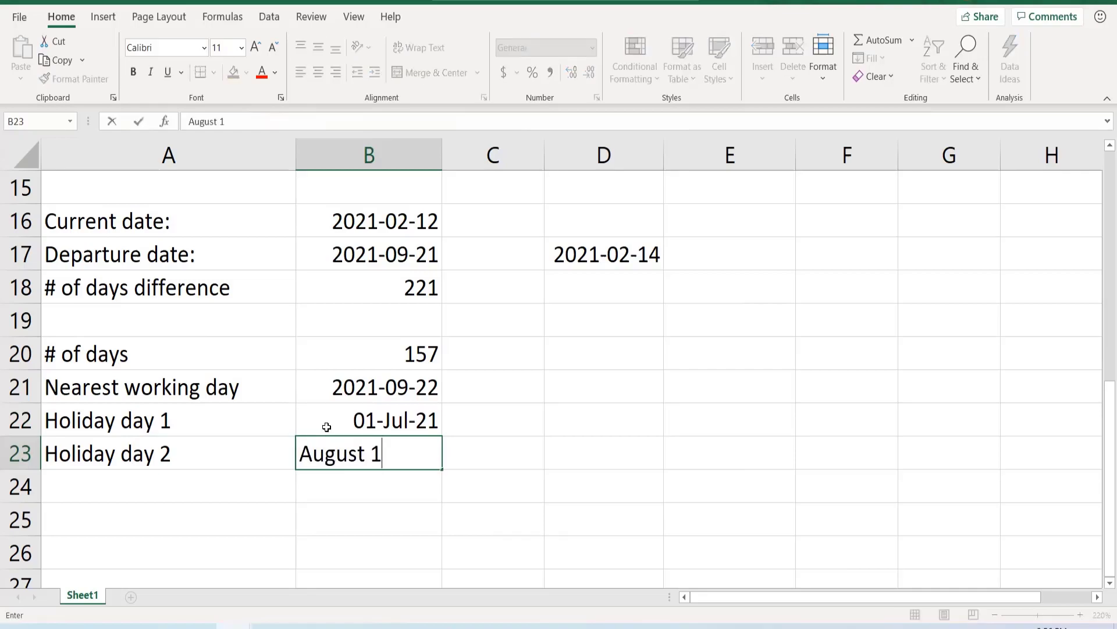
type(", 2021")
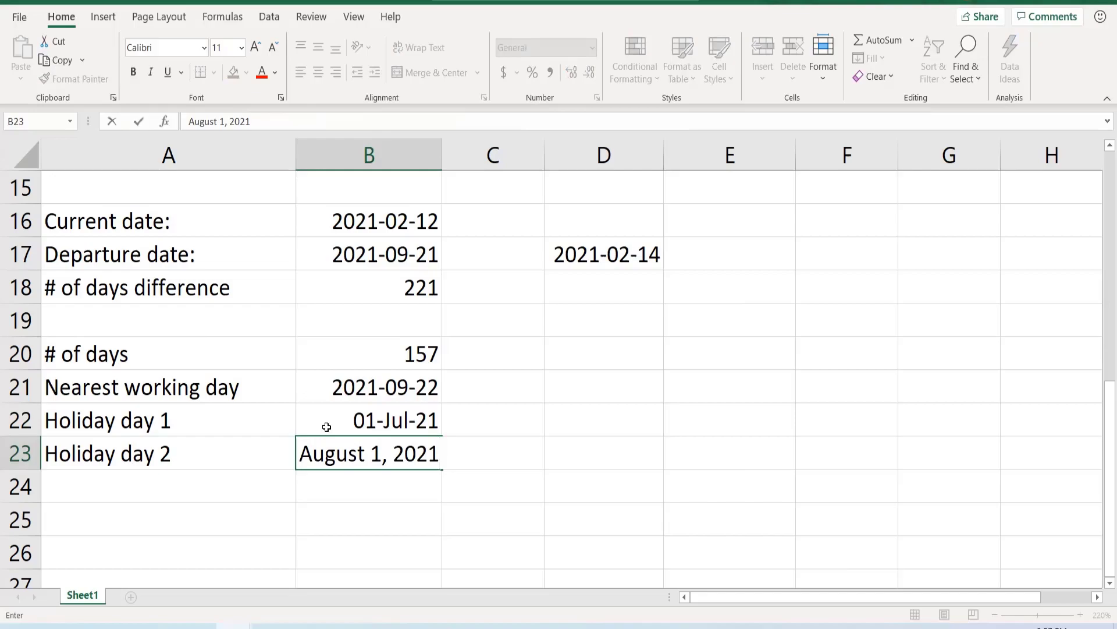
key("Return")
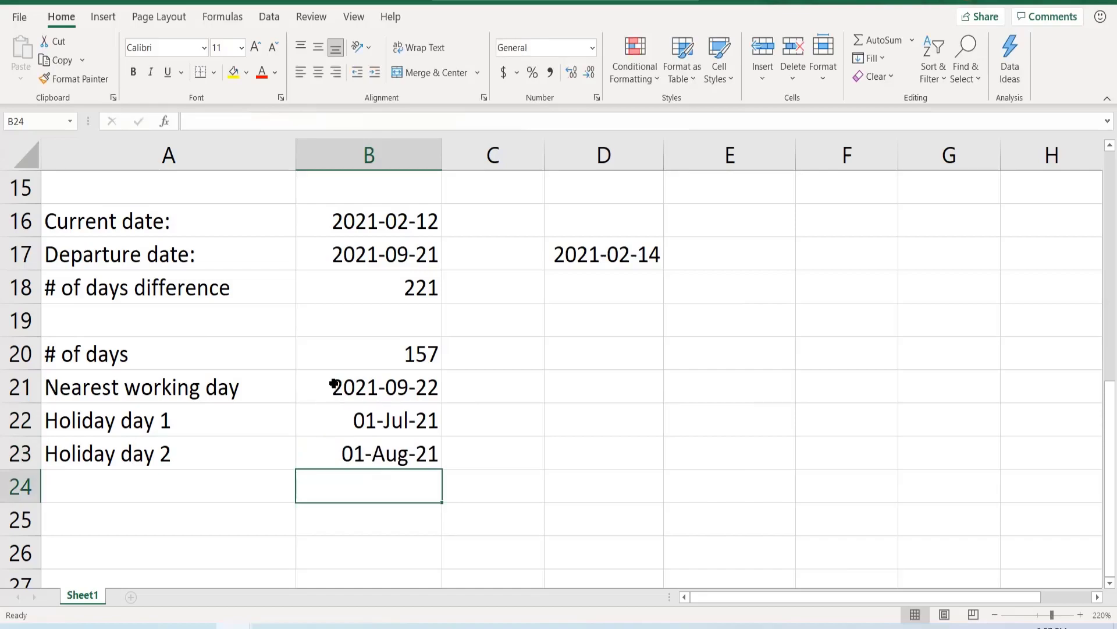
Change the holiday day 2 date in cell B23 to 2021-08-02.
left_click(347, 453)
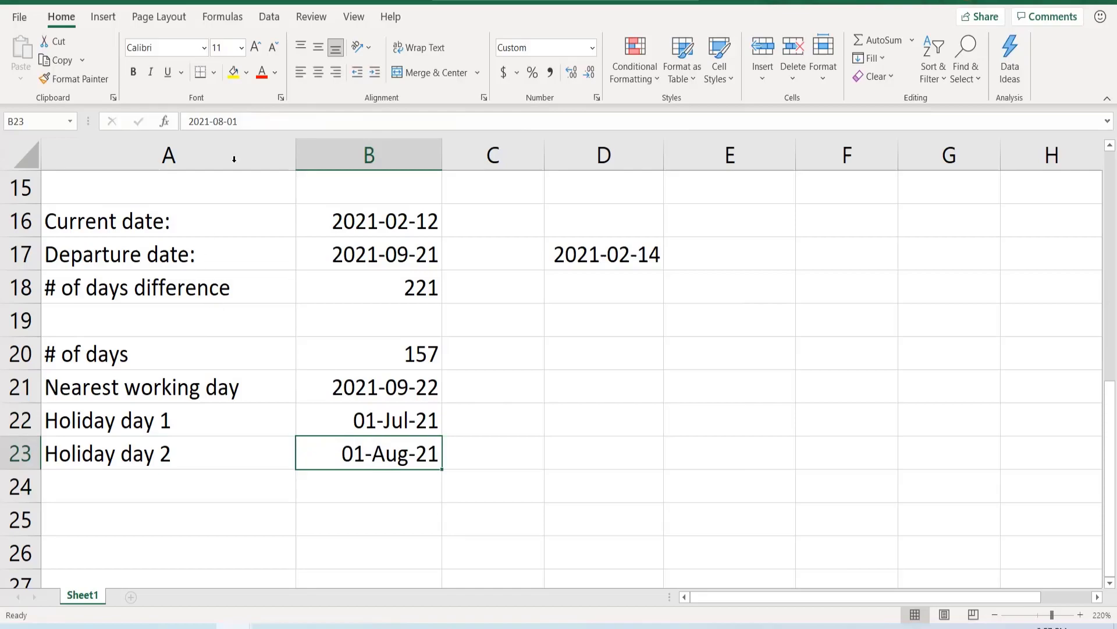
left_click(246, 122)
key("BackSpace")
type("202")
key("Return")
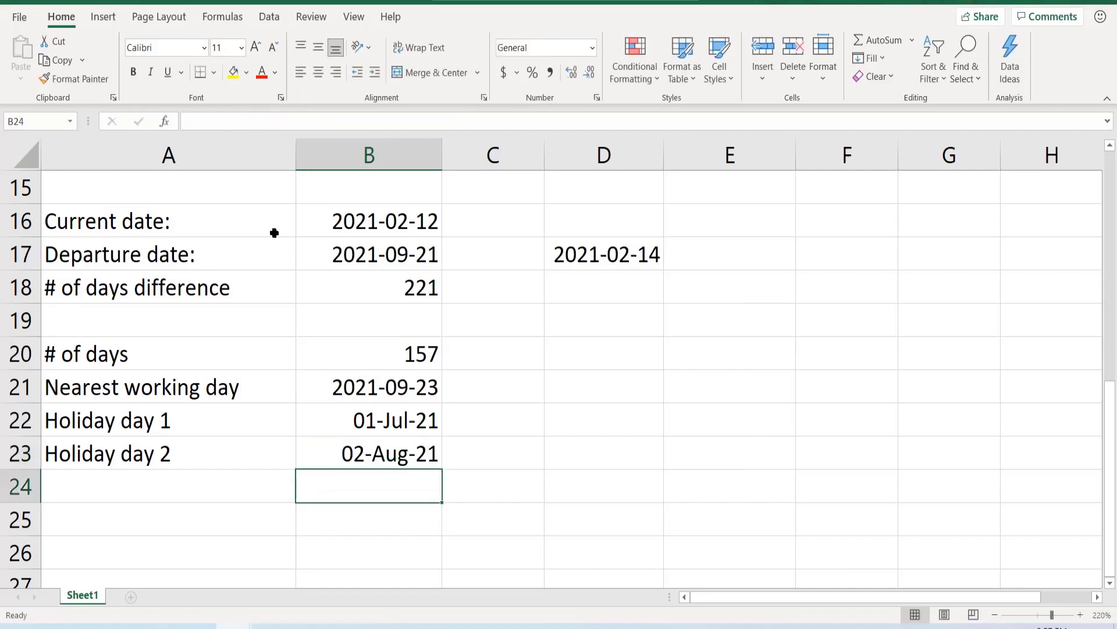
Check the stored dates of the two holiday cells B23 and B22.
left_click(339, 454)
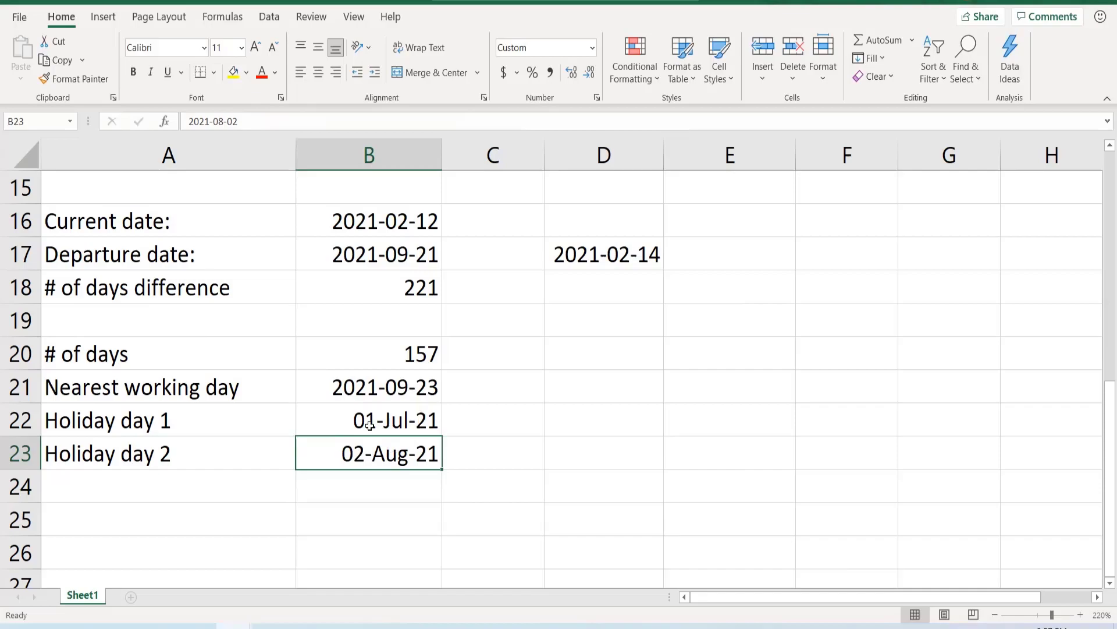
left_click(402, 417)
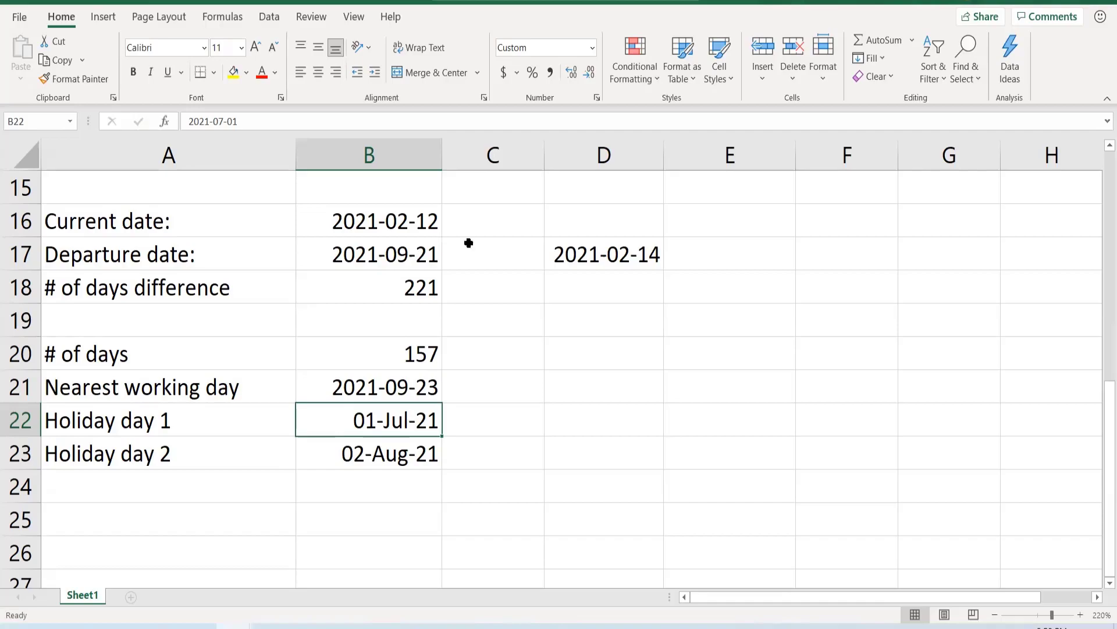
left_click(971, 352)
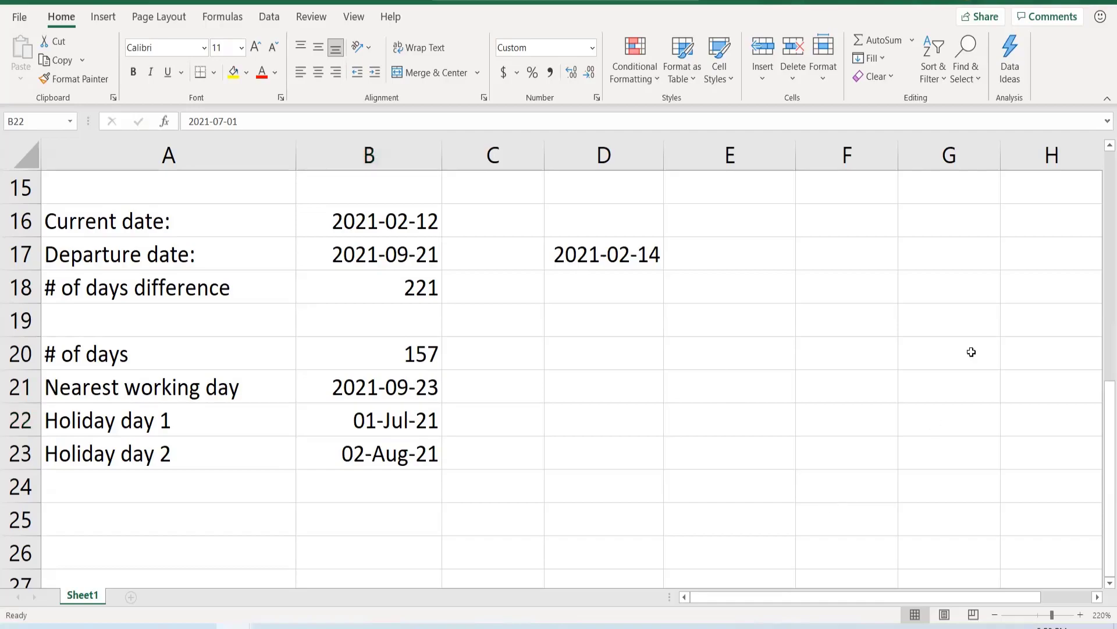
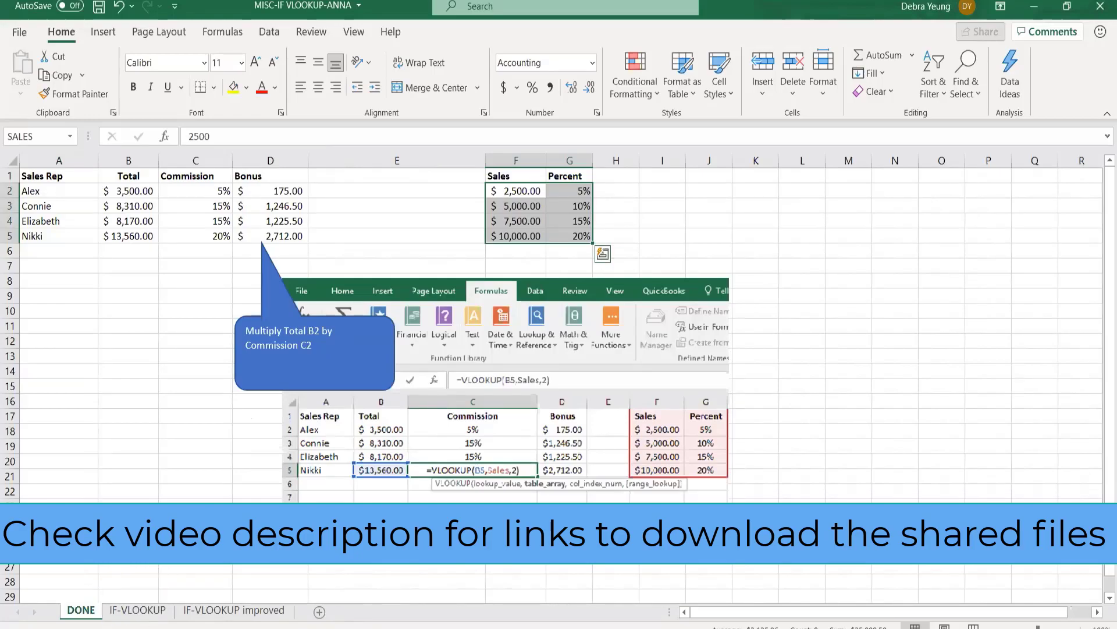
In the MISC-IF VLOOKUP-ANNA workbook, inspect the commission formula in C2 and move the VLOOKUP reference picture to the right and slightly down.
left_click(180, 191)
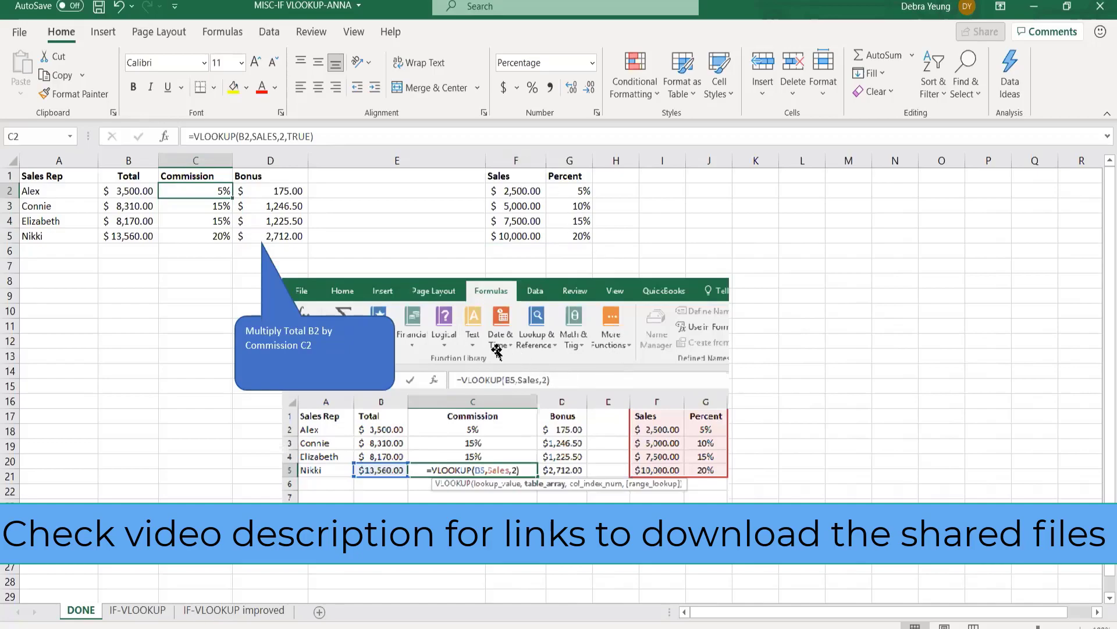
left_click_drag(457, 352, 531, 371)
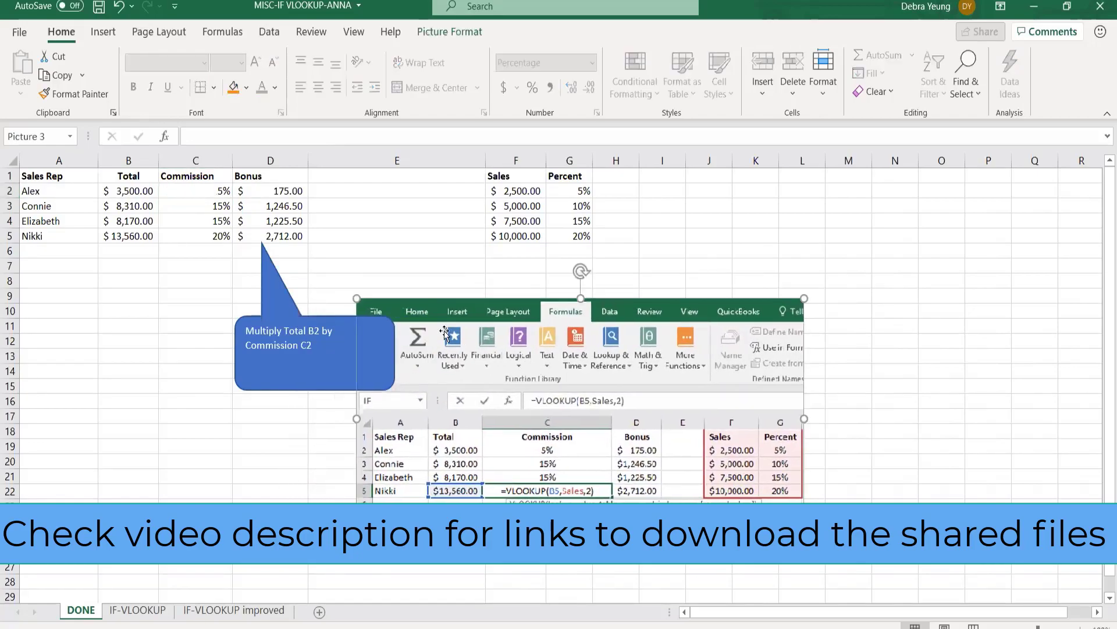
Review the bonus formulas in cells D2 to D5 that multiply each total by its commission.
left_click(250, 191)
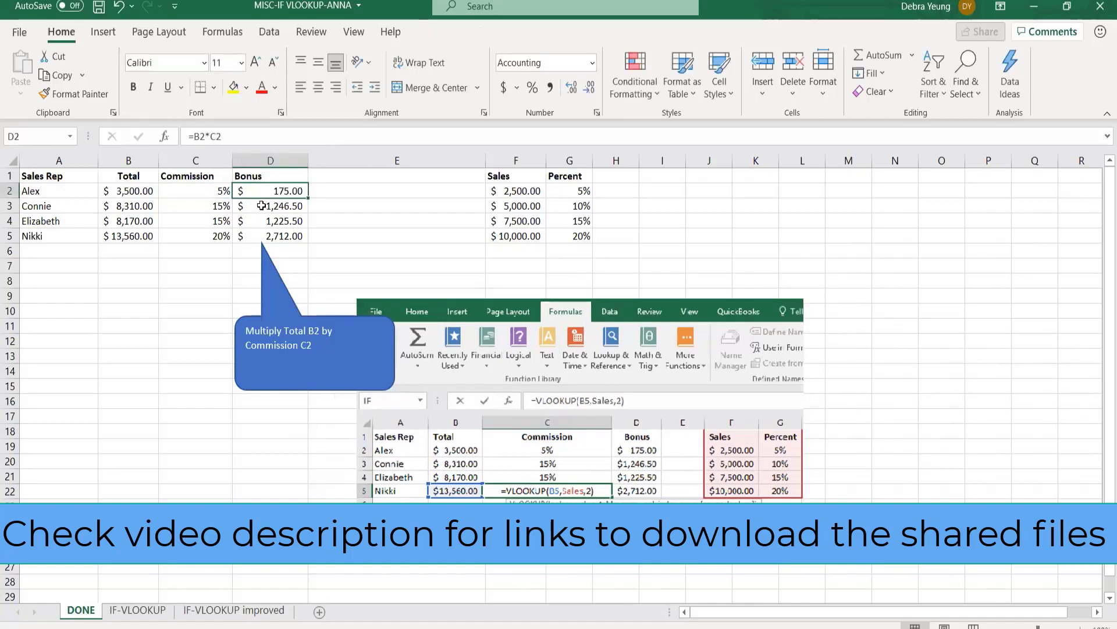
left_click_drag(262, 190, 263, 237)
left_click(269, 210)
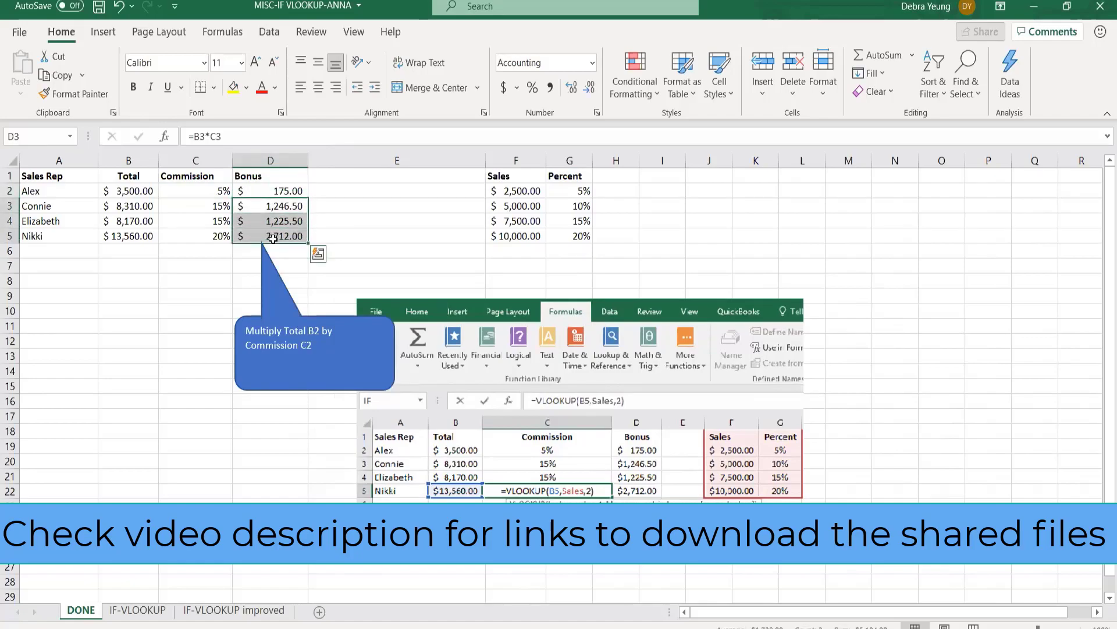
key("Delete")
left_click(254, 187)
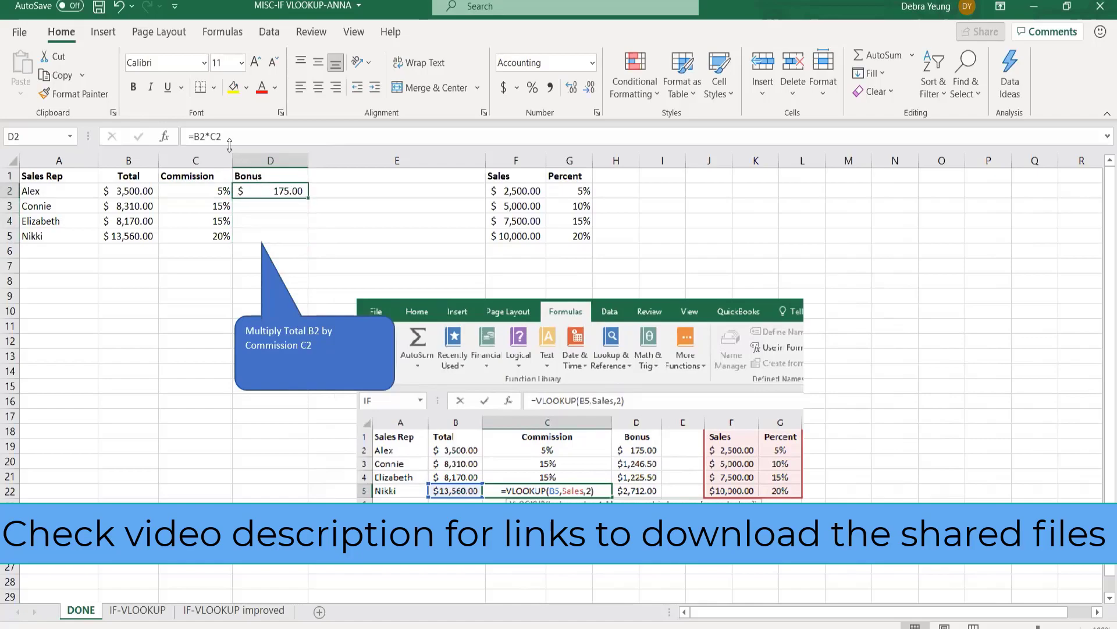
key("ctrl+z")
left_click(285, 234, "shift")
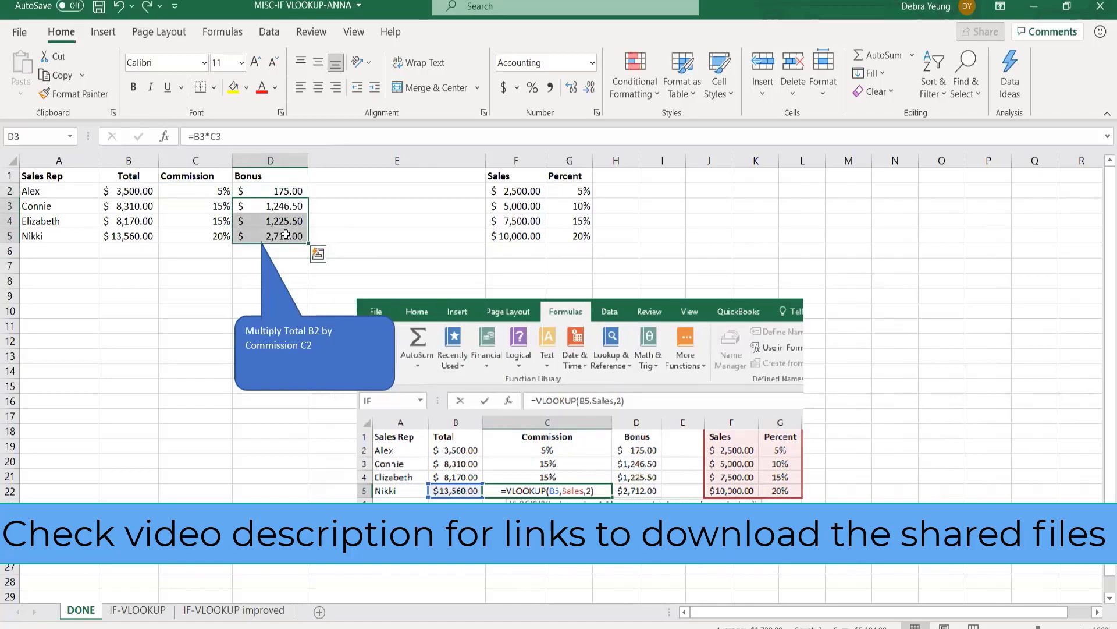
Clear the first commission cell C2 and start a new VLOOKUP formula there with total B2 as the lookup value.
left_click(179, 189)
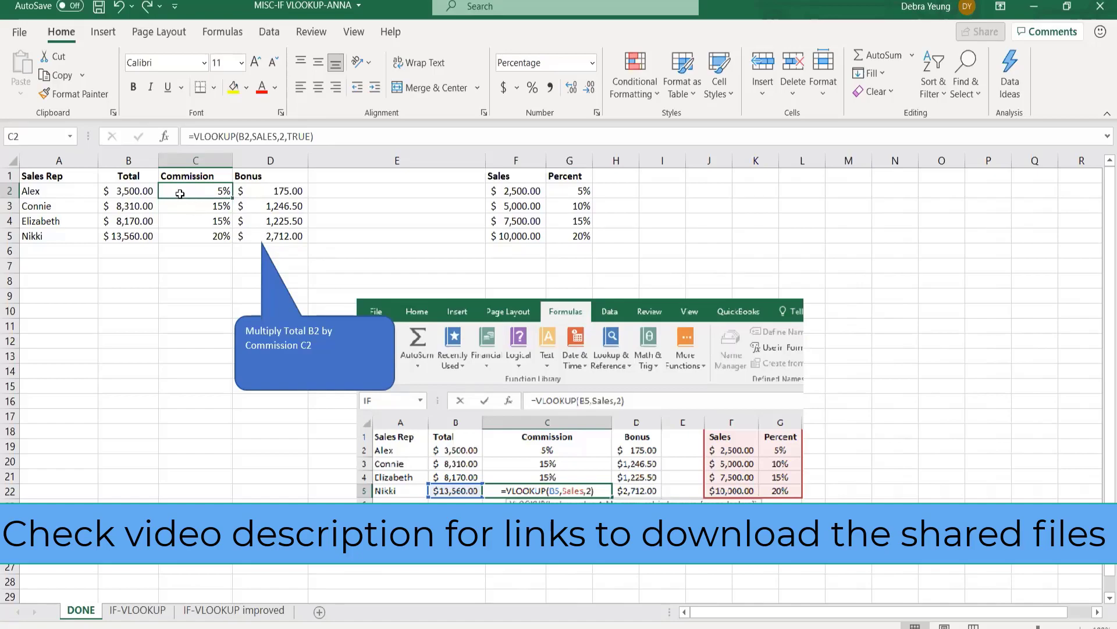
key("Delete")
type("=")
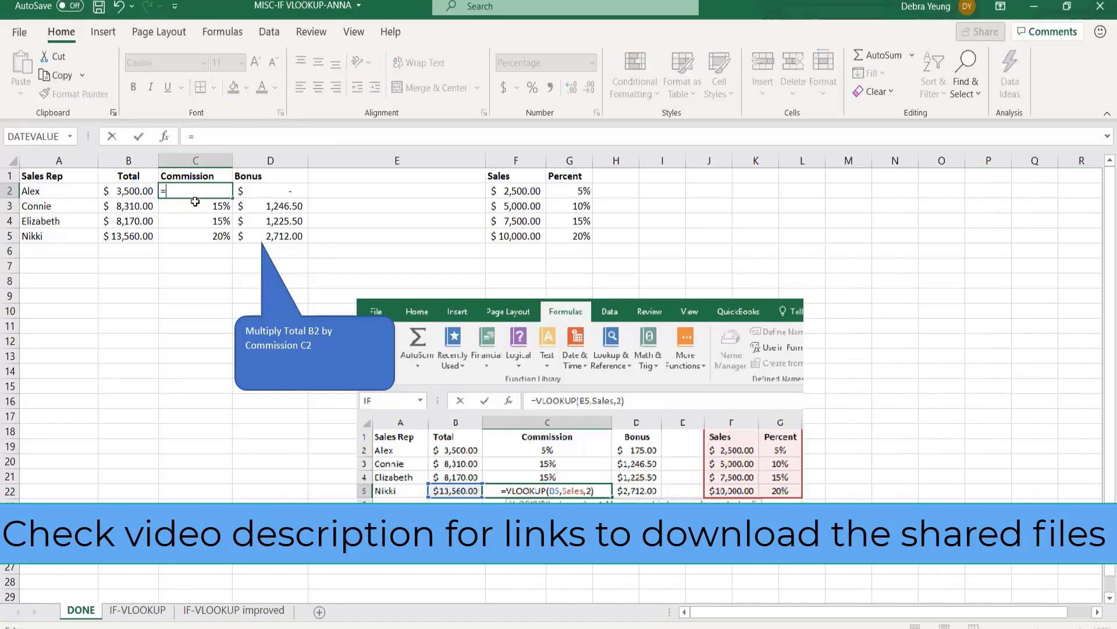
type("vl")
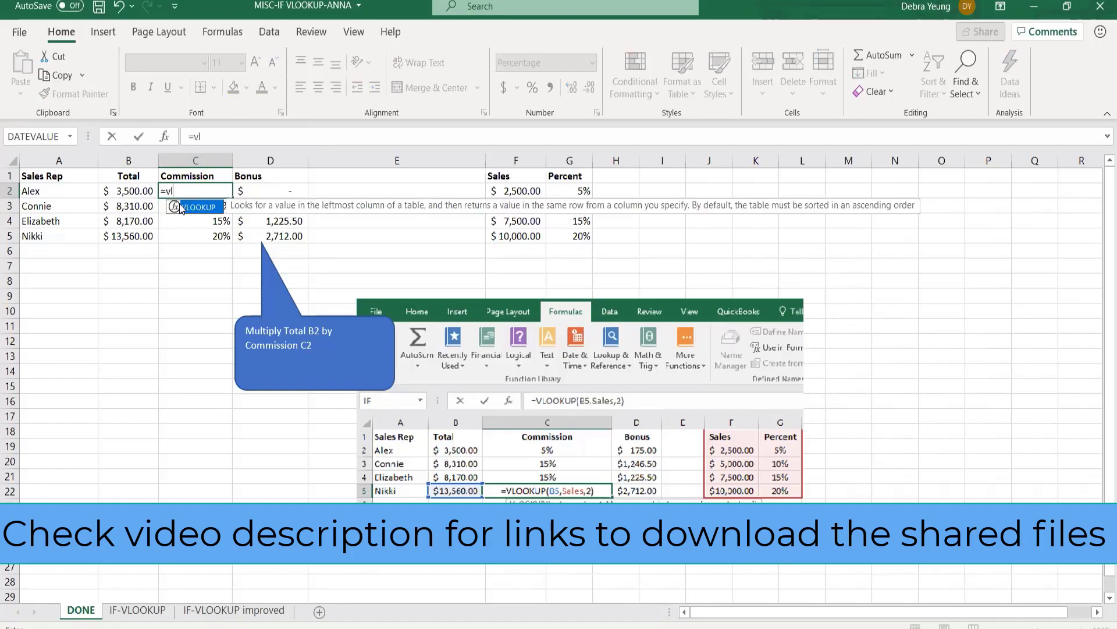
double_click(192, 207)
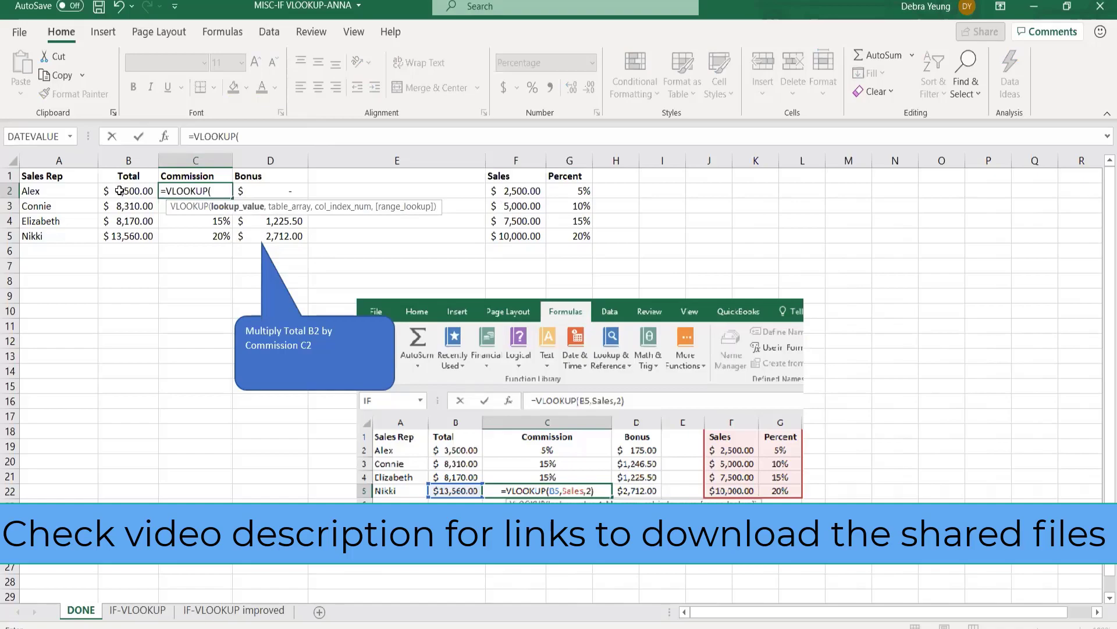
left_click(120, 190)
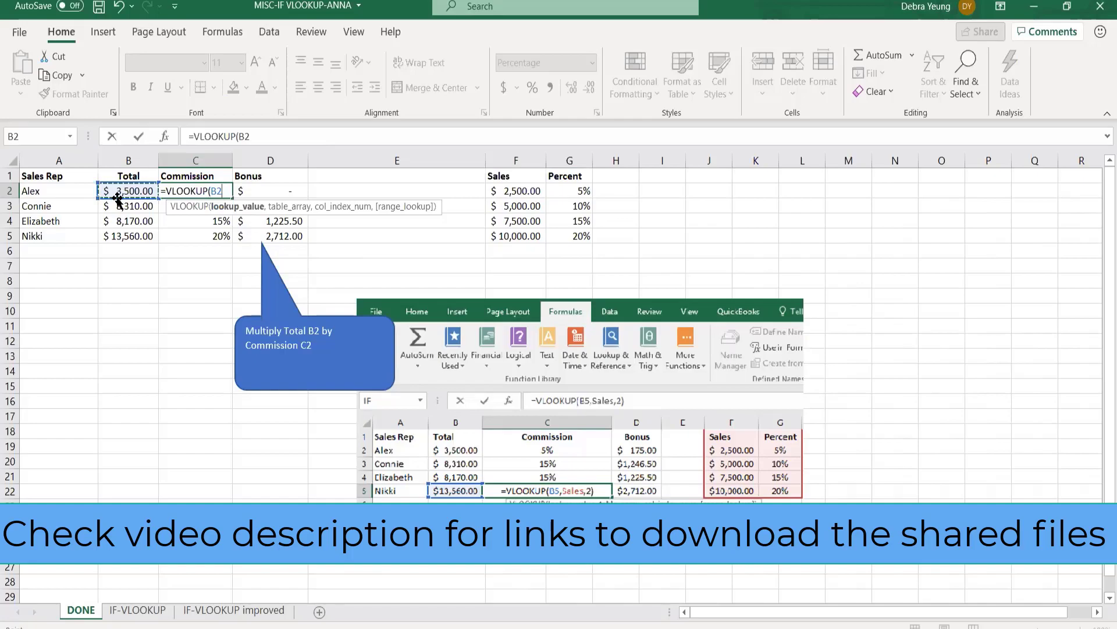
type(",")
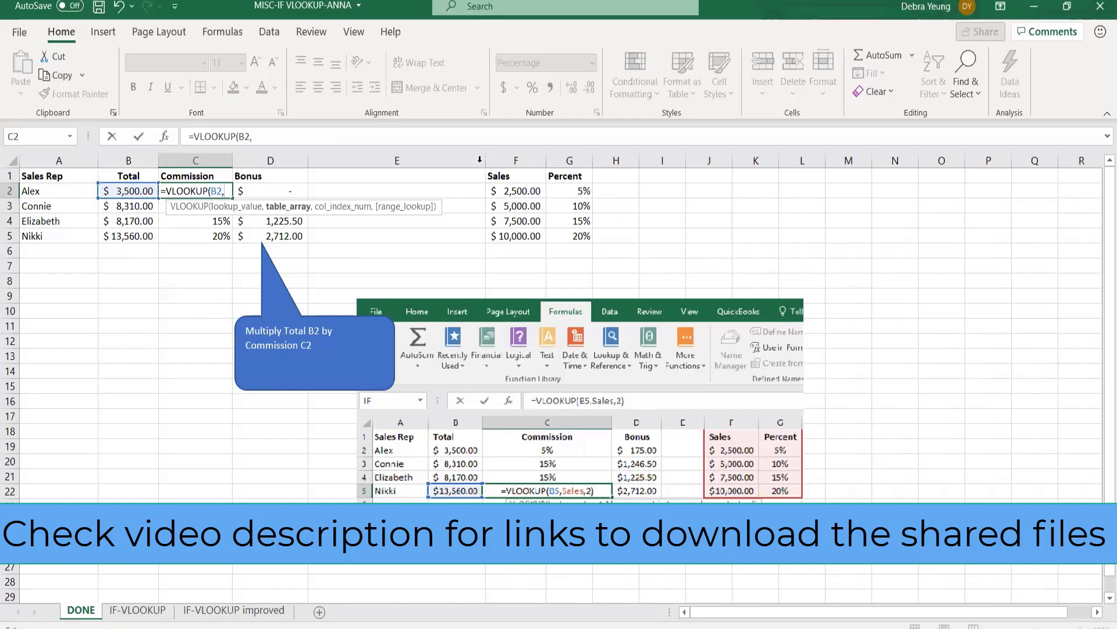
Complete the C2 formula with the SALES table in F2:G5, column index 2 and TRUE for an approximate match.
left_click_drag(505, 192, 568, 237)
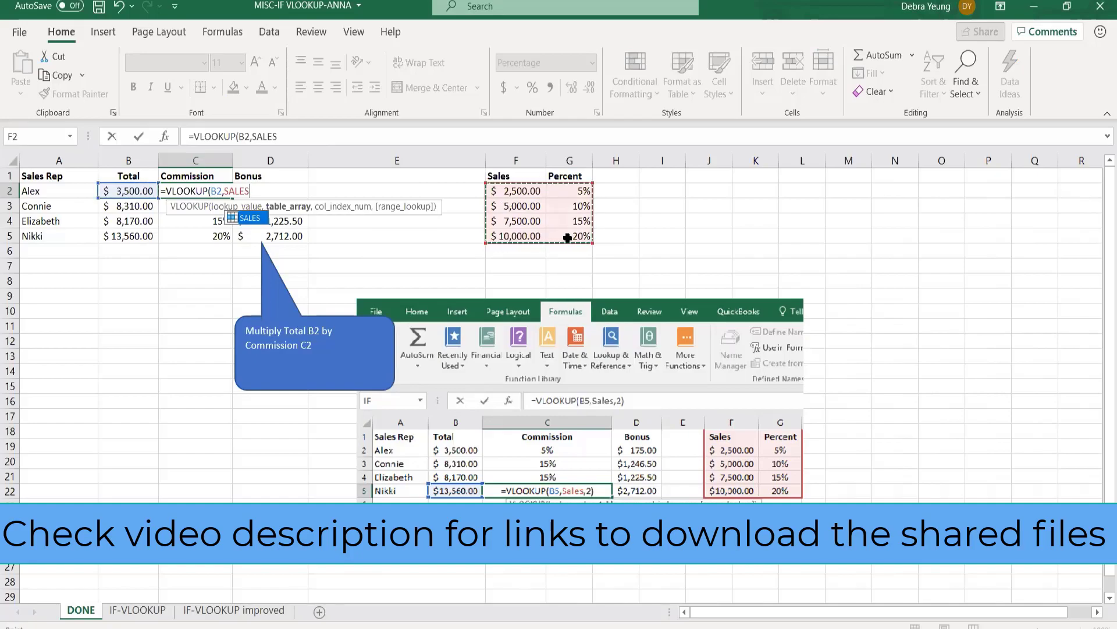
type(",")
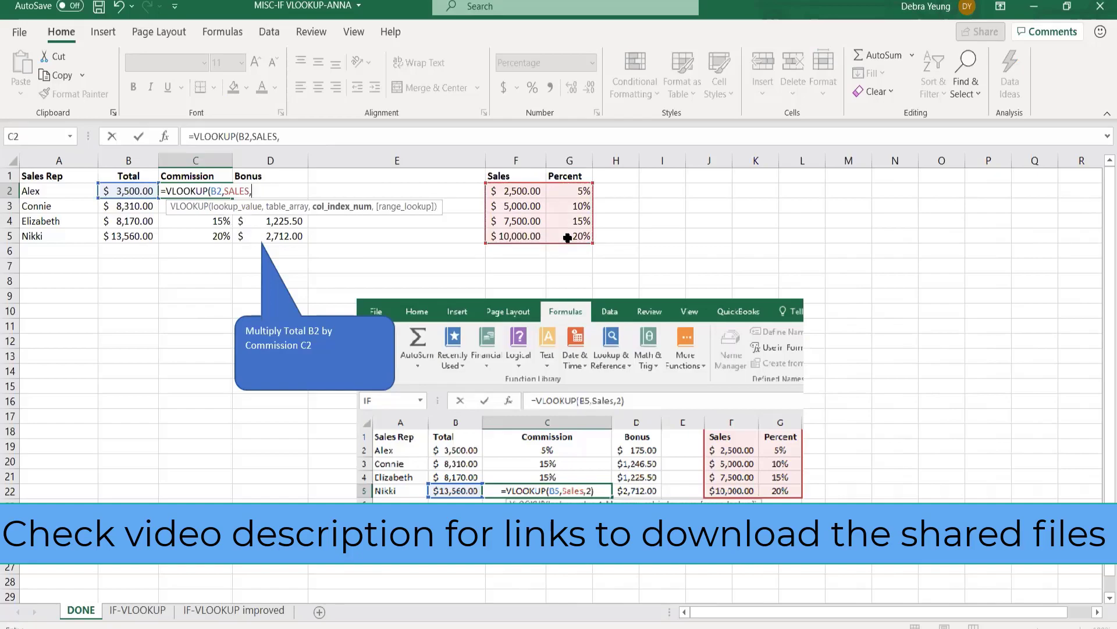
type("2,")
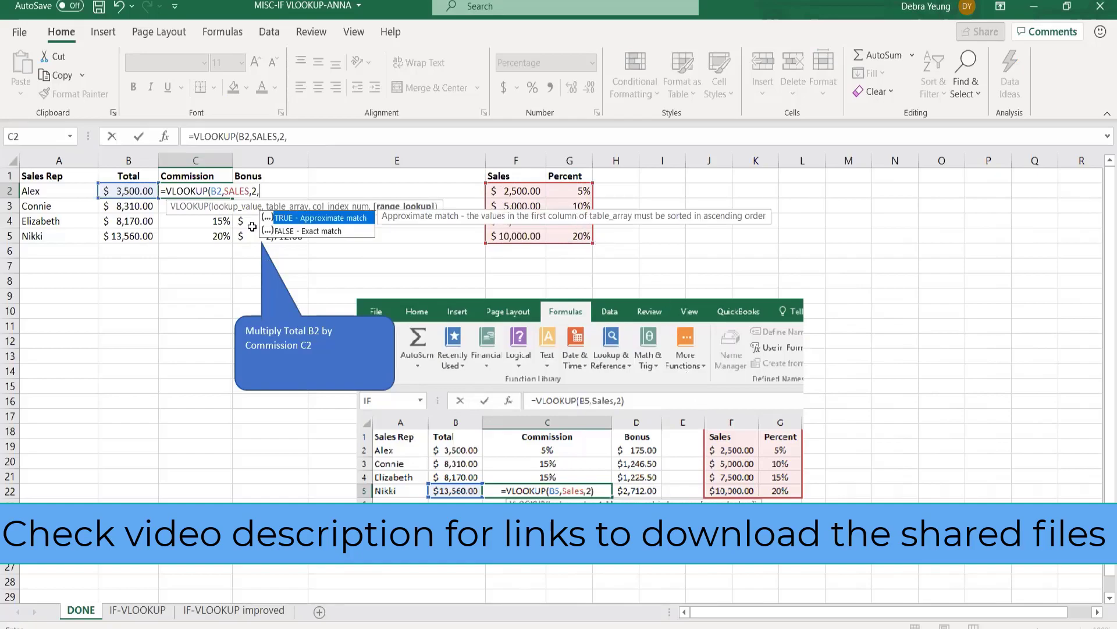
double_click(290, 218)
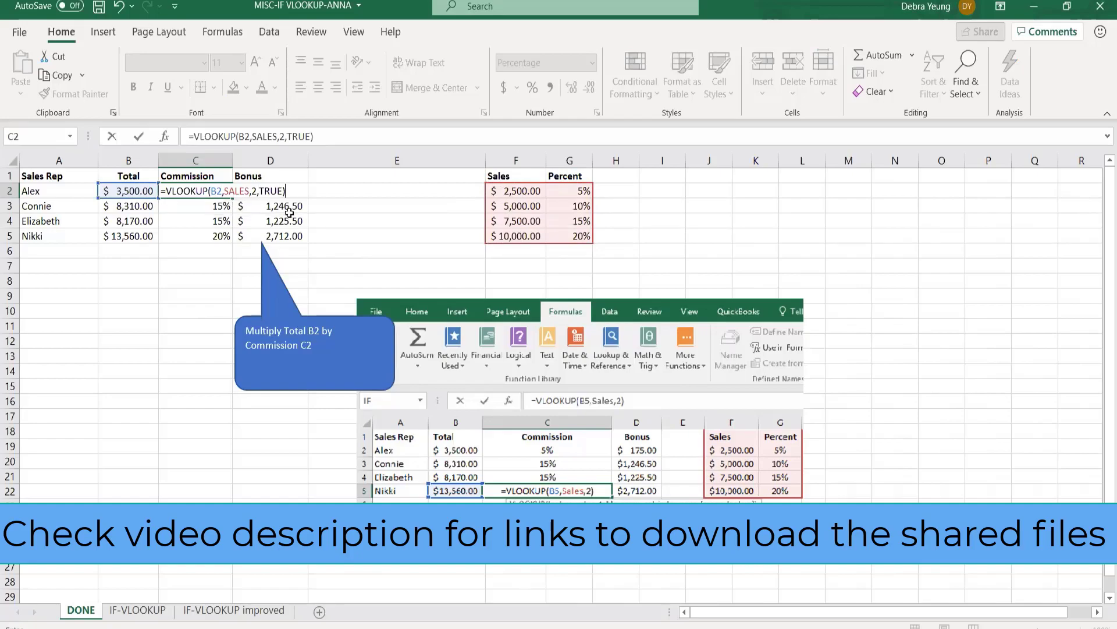
key("Return")
left_click(162, 188)
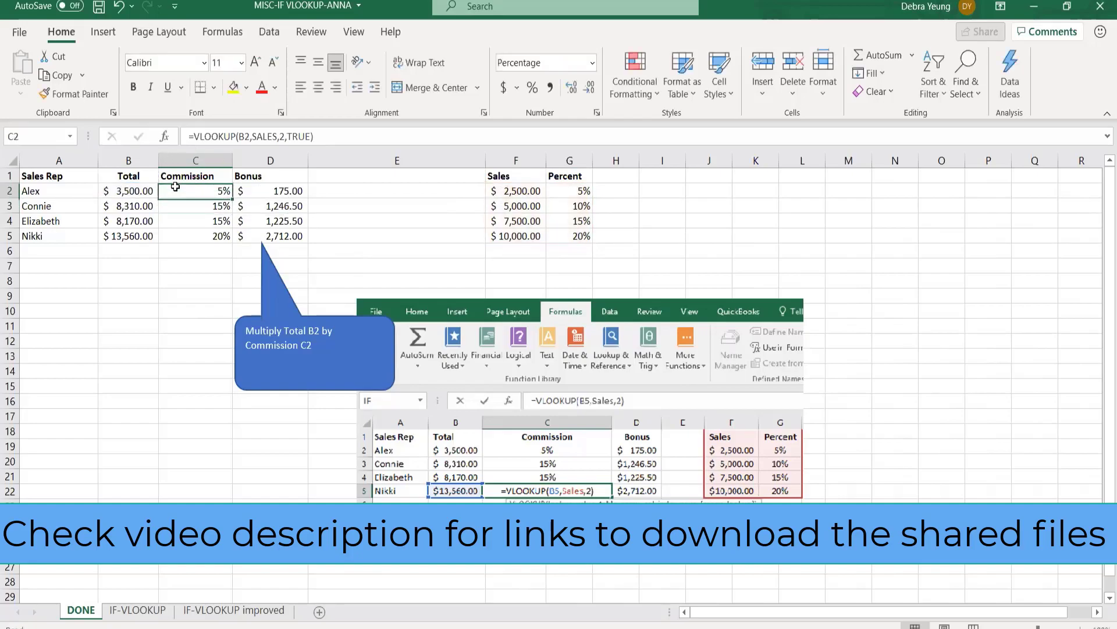
Compare the total in B2 with the sales thresholds in F2 and F3 to see how the approximate match chooses a tier.
left_click(116, 192)
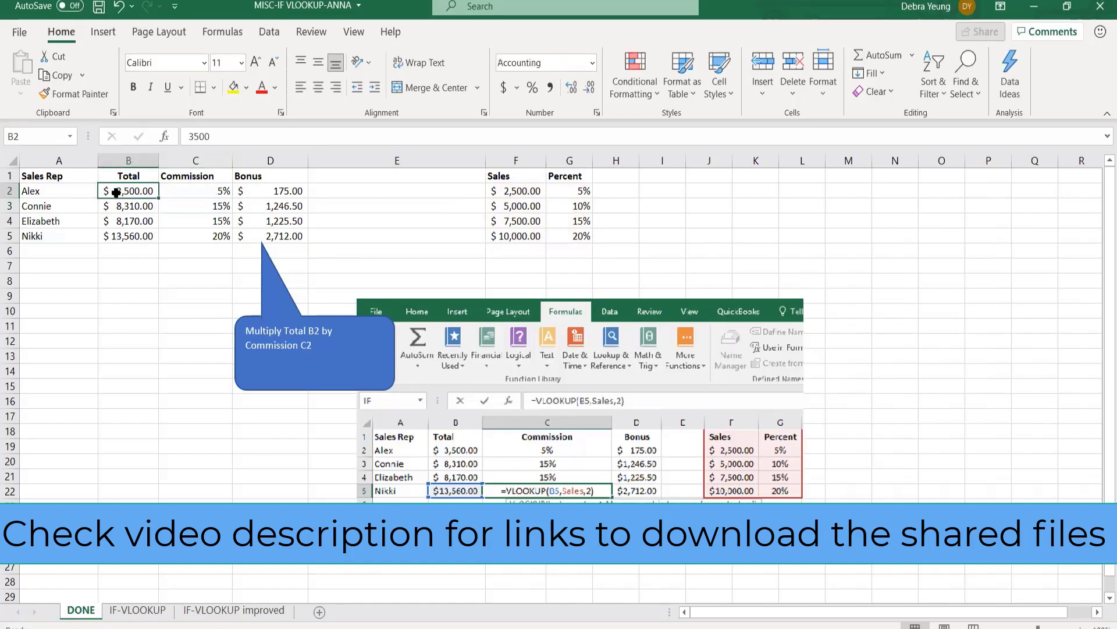
left_click(516, 191)
left_click(115, 190)
left_click(500, 189)
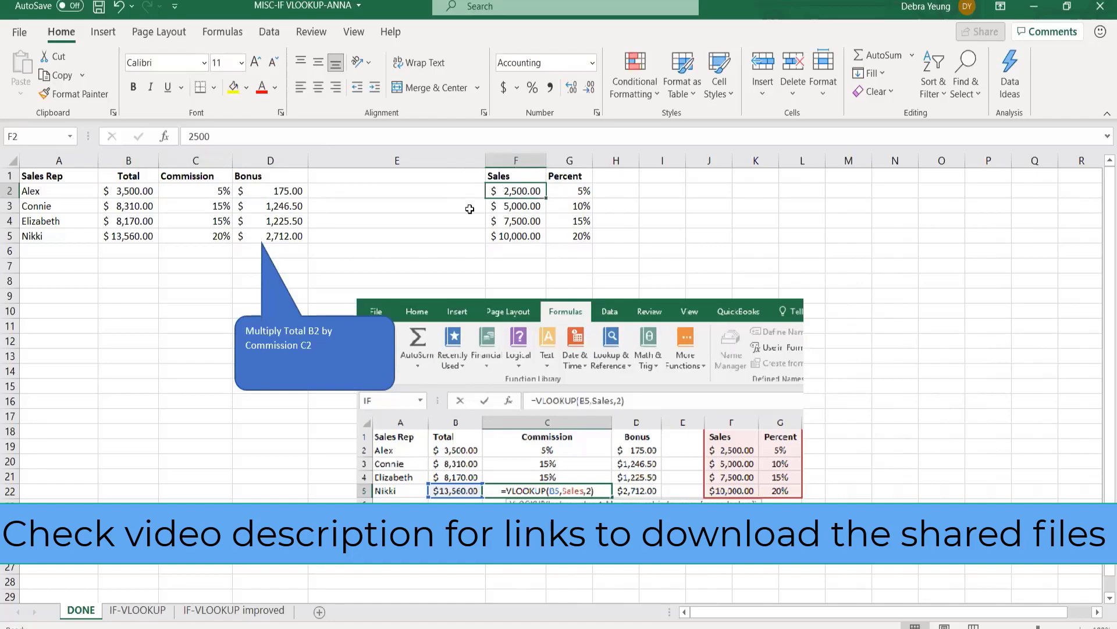
left_click(509, 206)
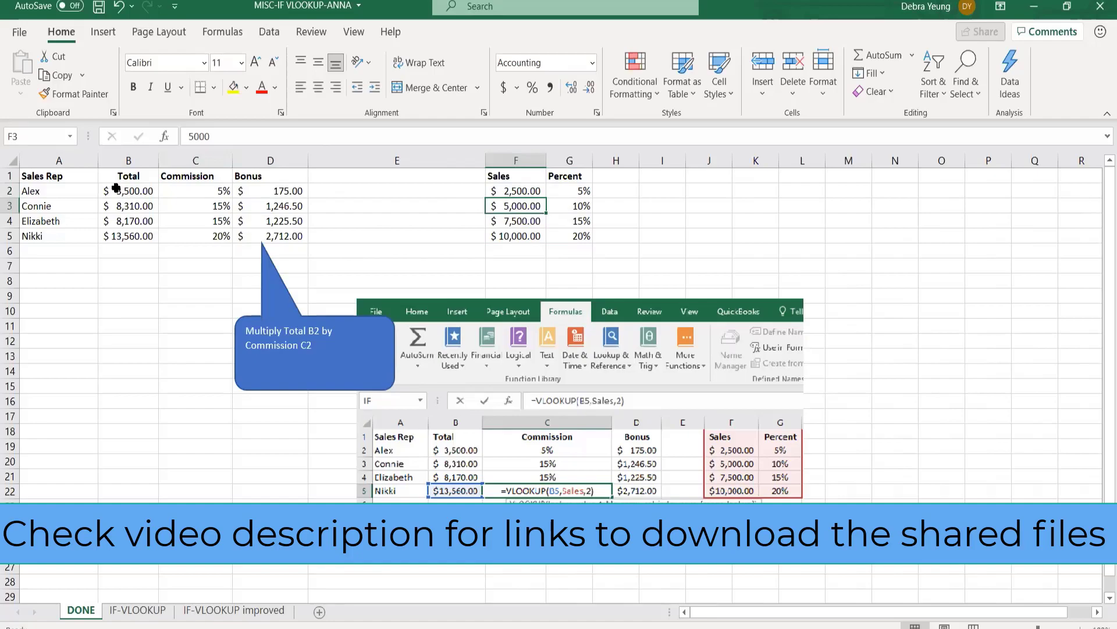
left_click(507, 192)
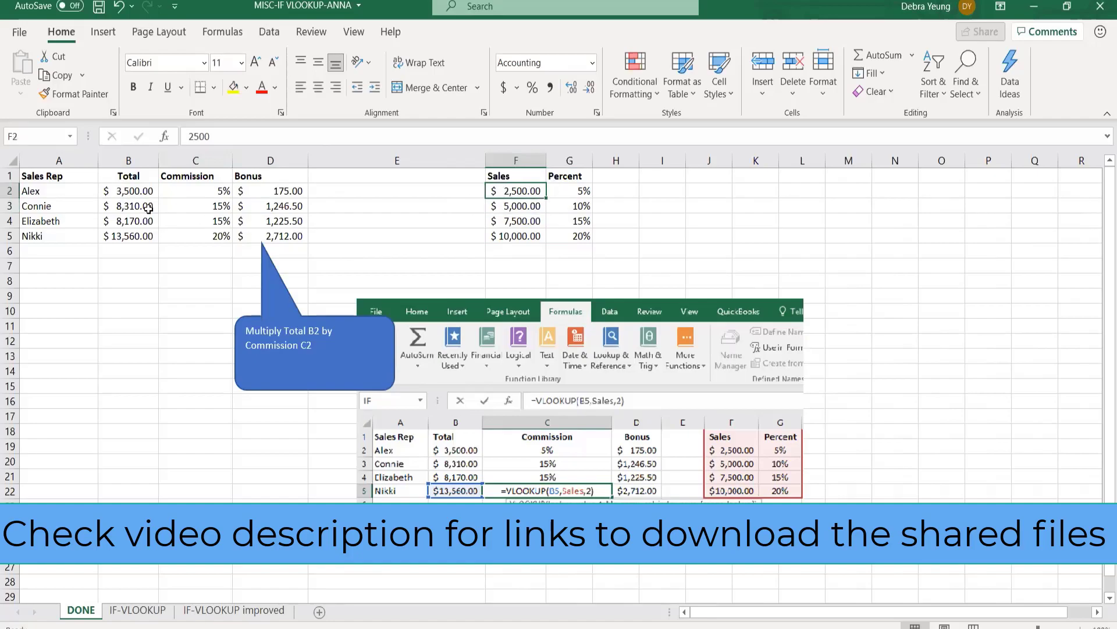
left_click(117, 189)
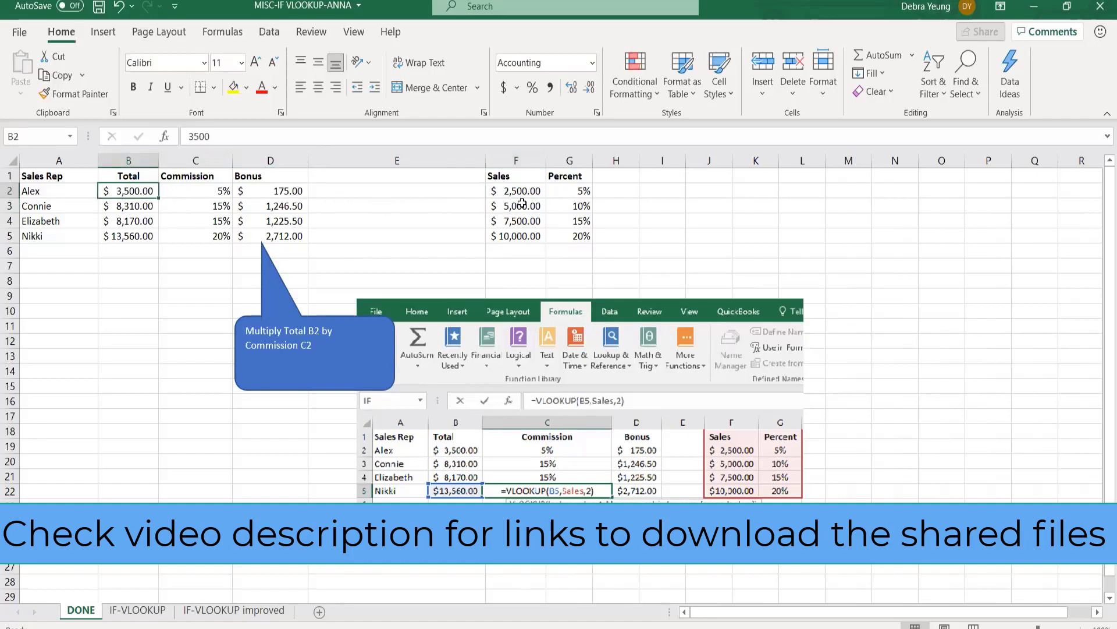
left_click(509, 187)
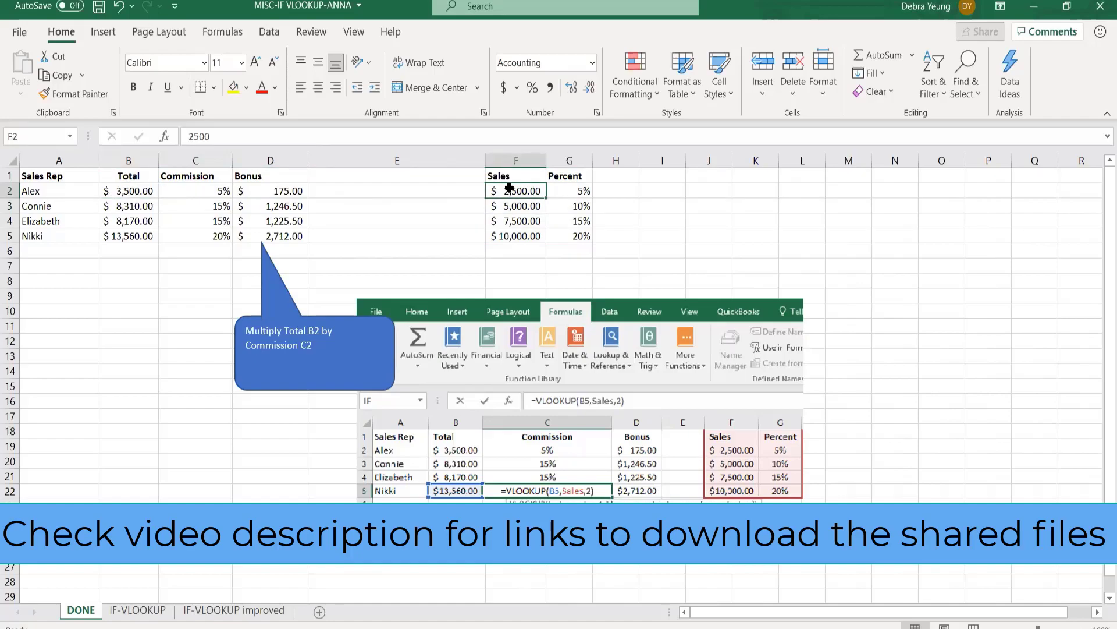
left_click(515, 208)
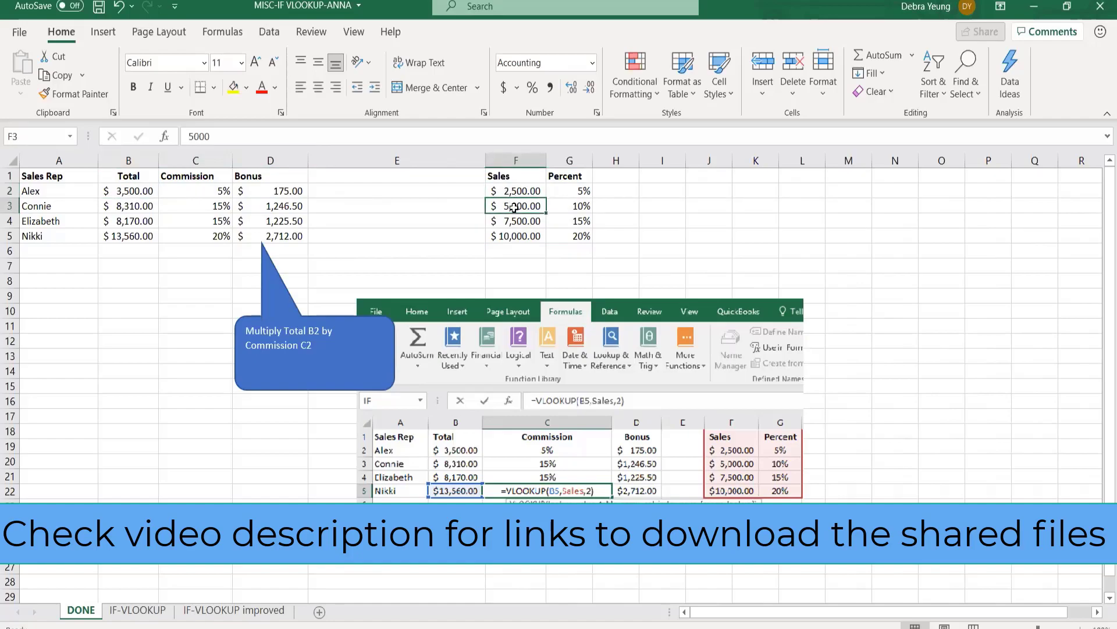
left_click(117, 193)
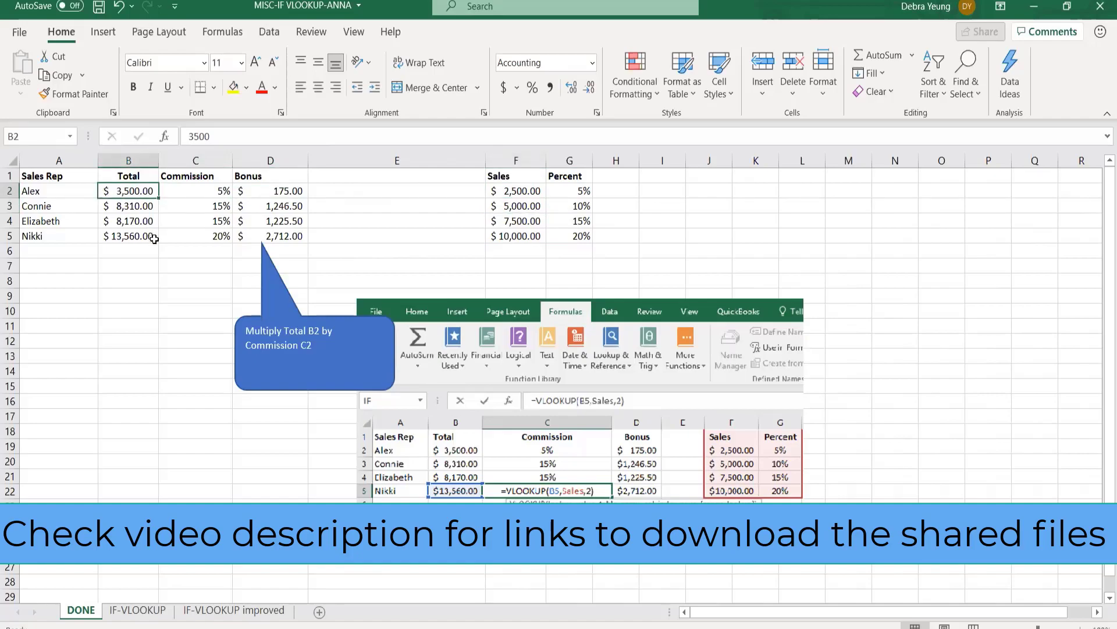
left_click(512, 208)
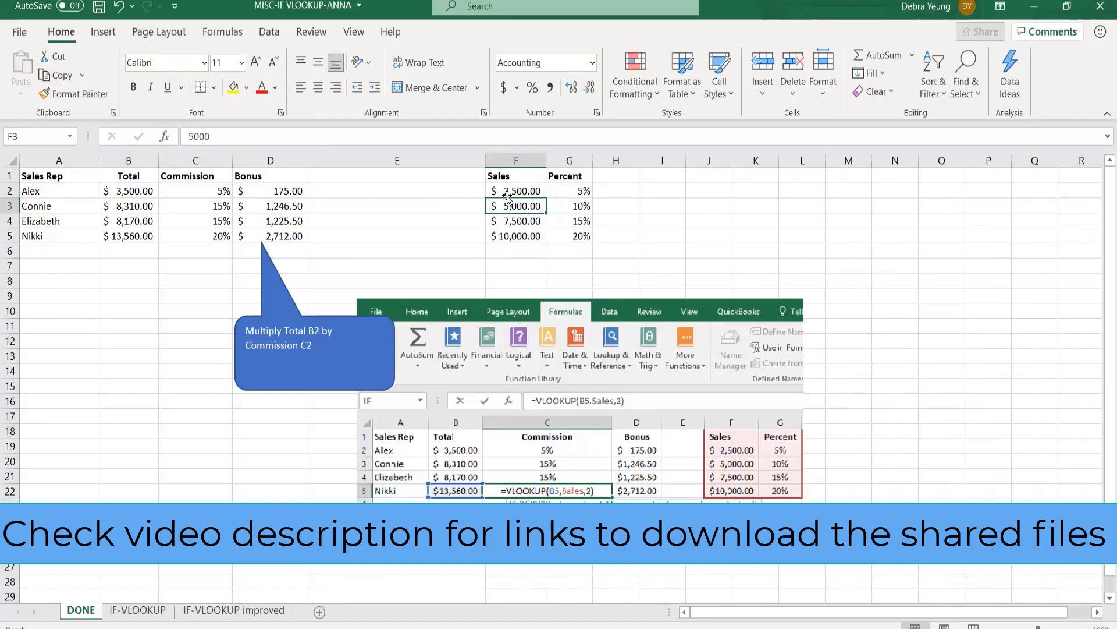
left_click(501, 190)
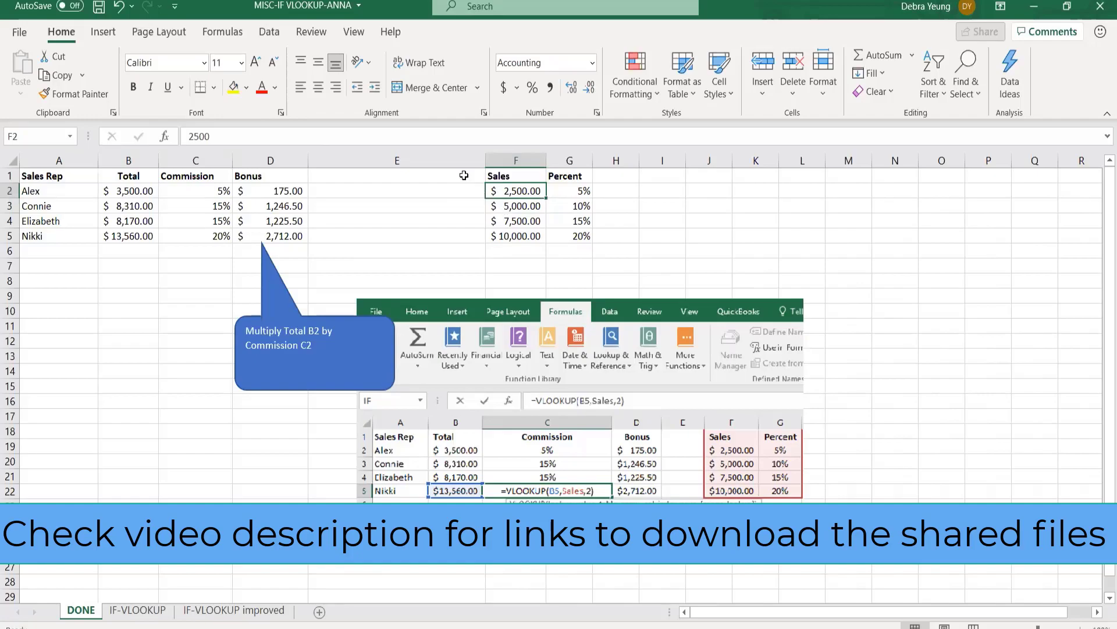
Set the total in B2 to 2501 and compare it with the second sales threshold in F3.
left_click(119, 192)
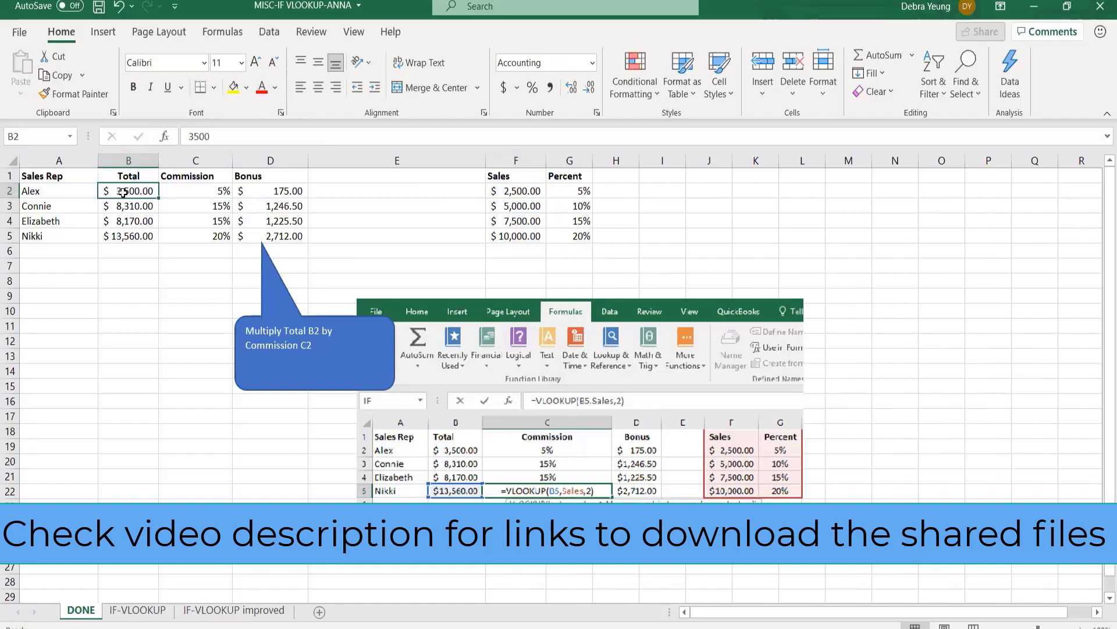
type("2")
type("01")
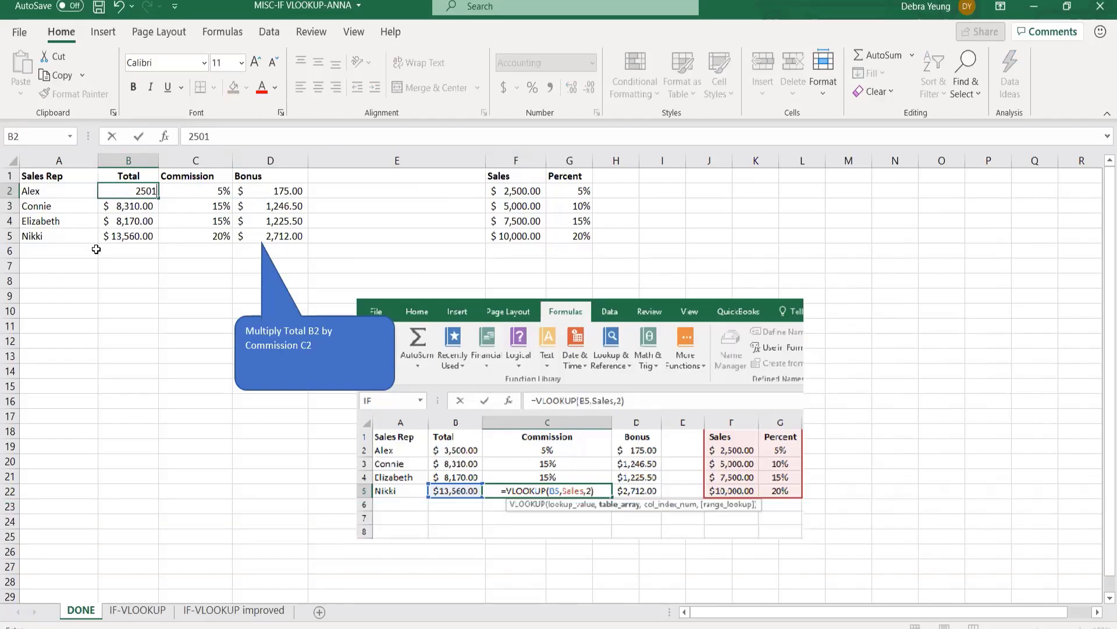
key("Return")
left_click(116, 193)
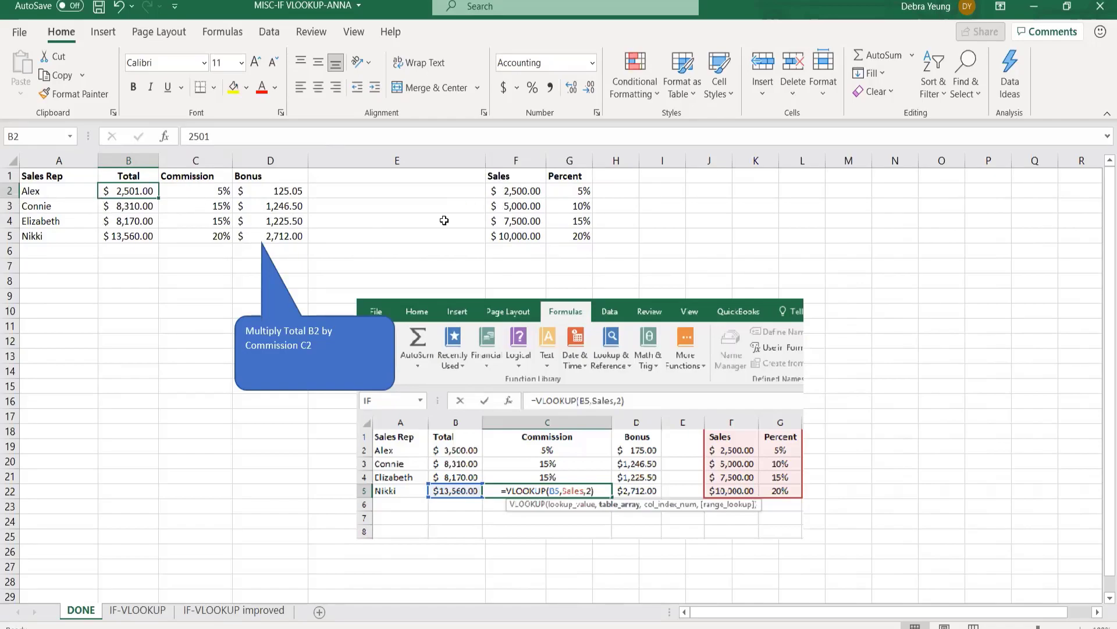
left_click(519, 207)
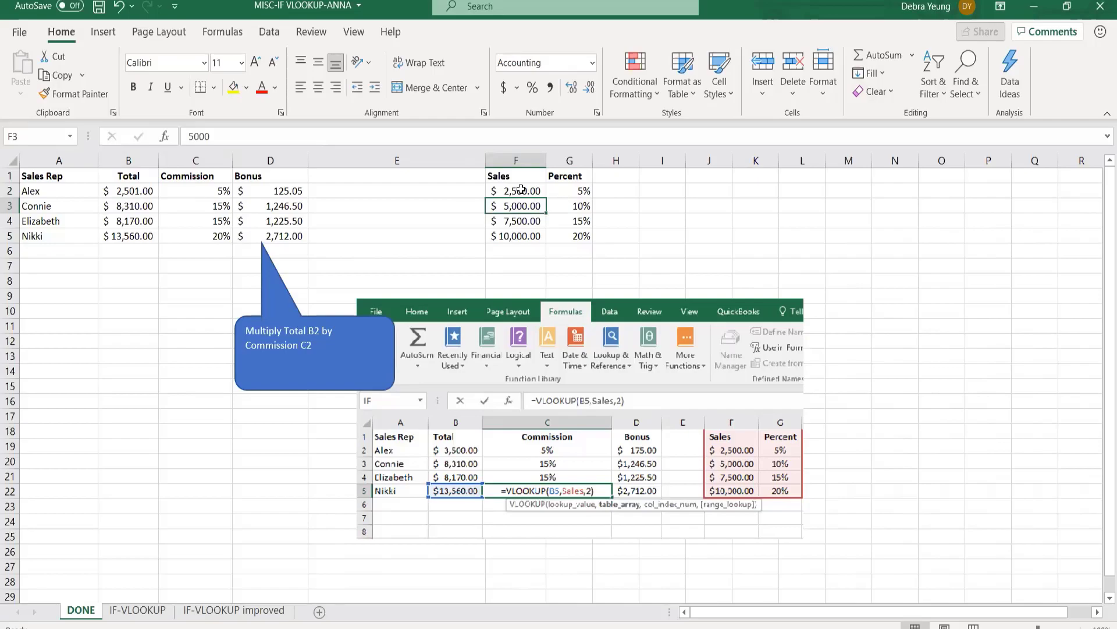
Look over the IF-VLOOKUP and IF-VLOOKUP improved sheets and their sample formulas.
left_click(128, 614)
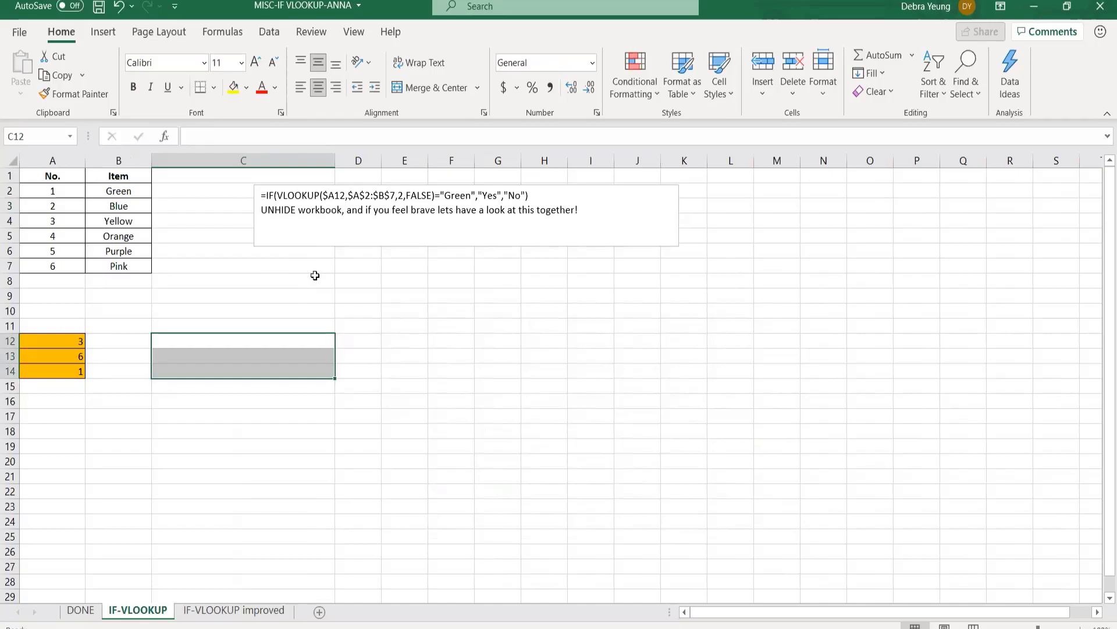
left_click(223, 611)
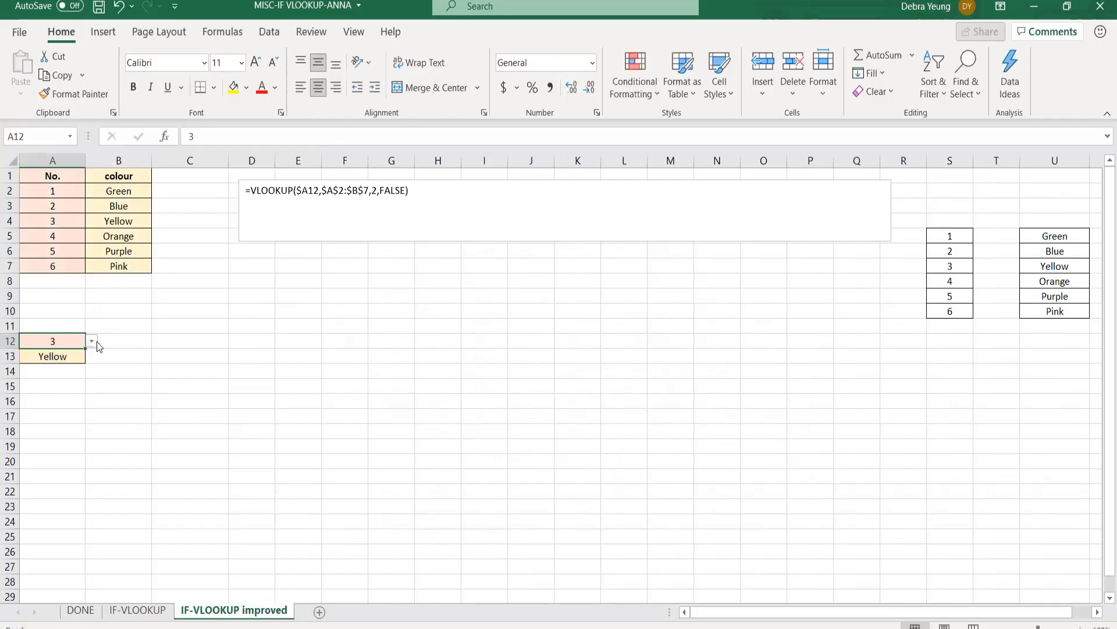
left_click(123, 611)
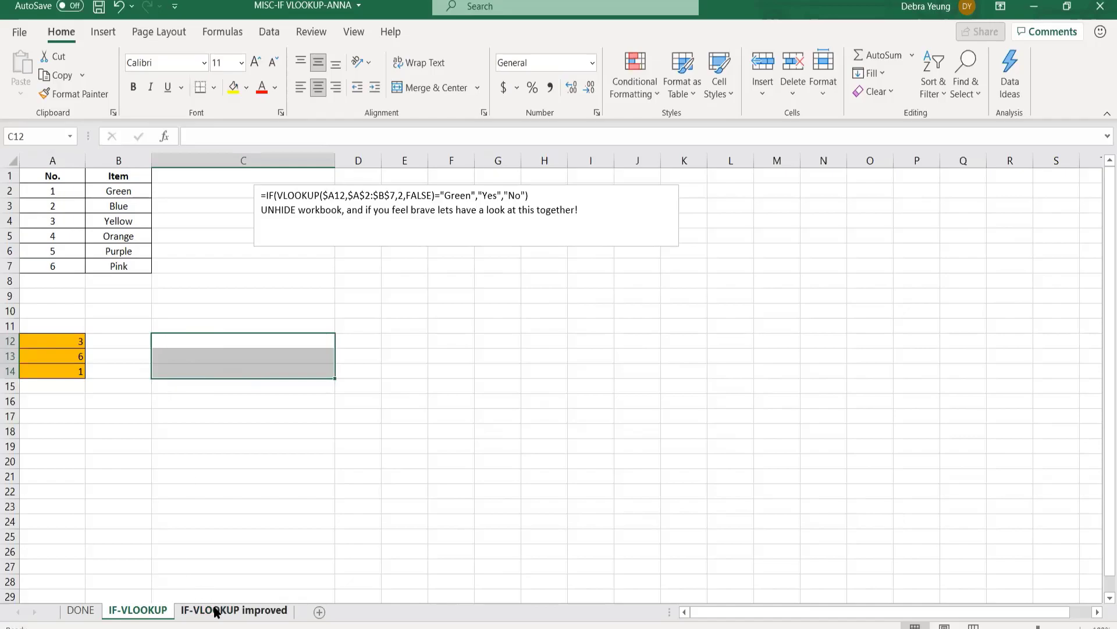
right_click(231, 610)
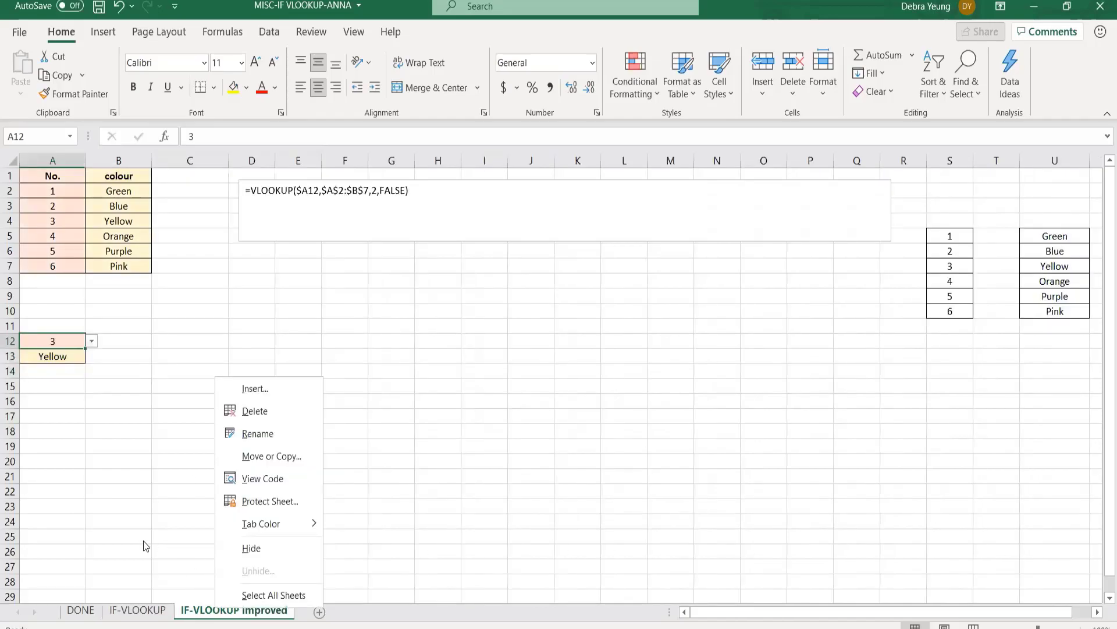
key("Escape")
On the IF-VLOOKUP sheet, start an IF formula in C12 with a nested VLOOKUP that uses A12 as the lookup value.
left_click(119, 610)
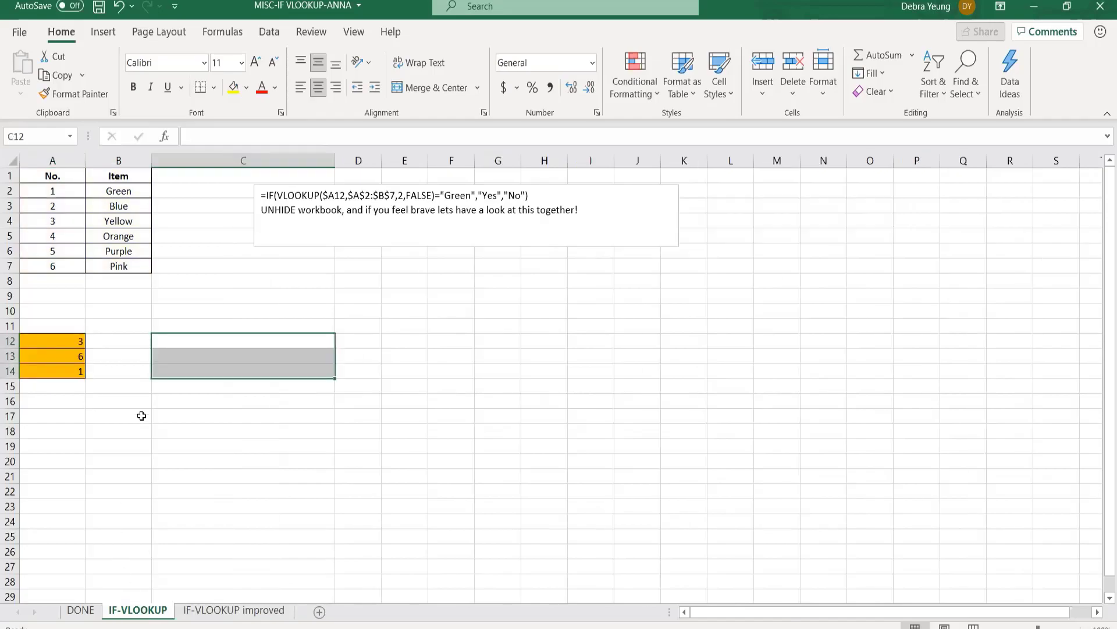
left_click(162, 342)
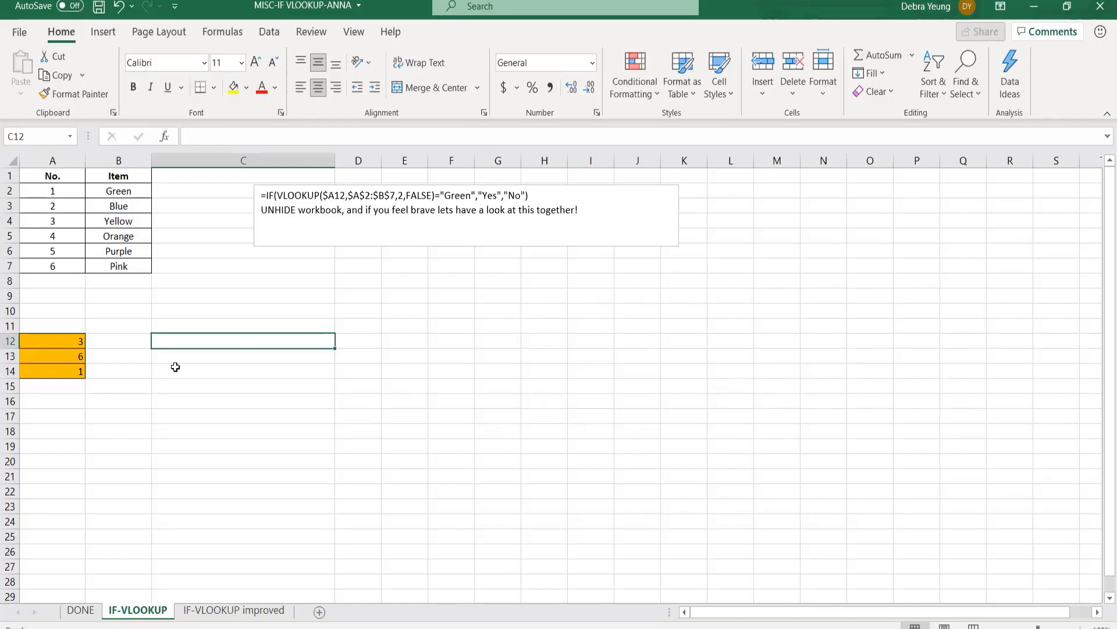
type("=")
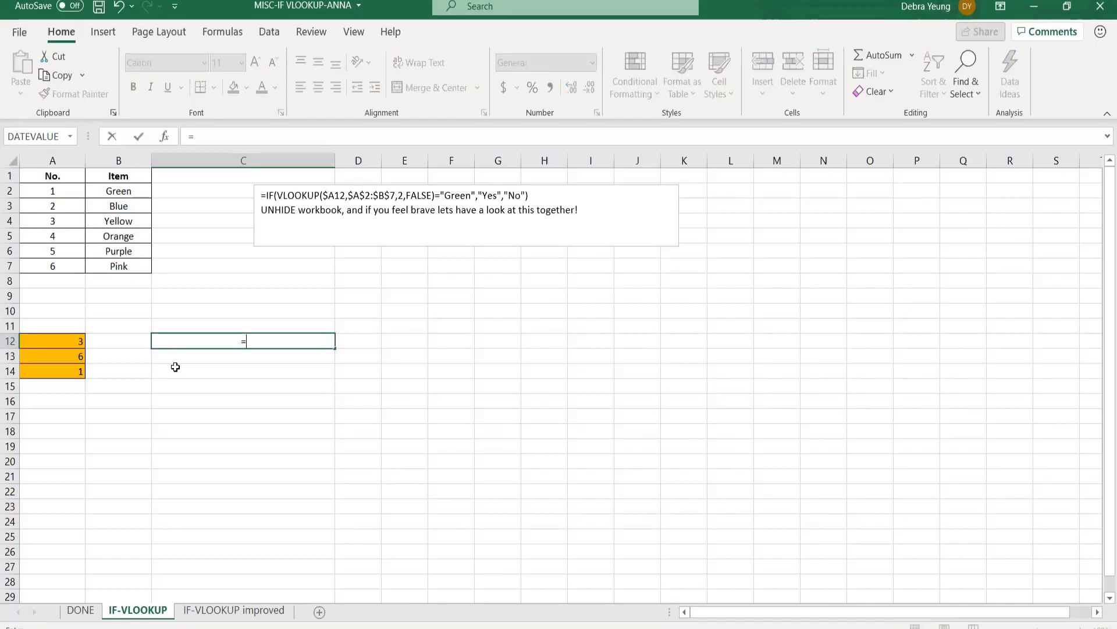
type("if")
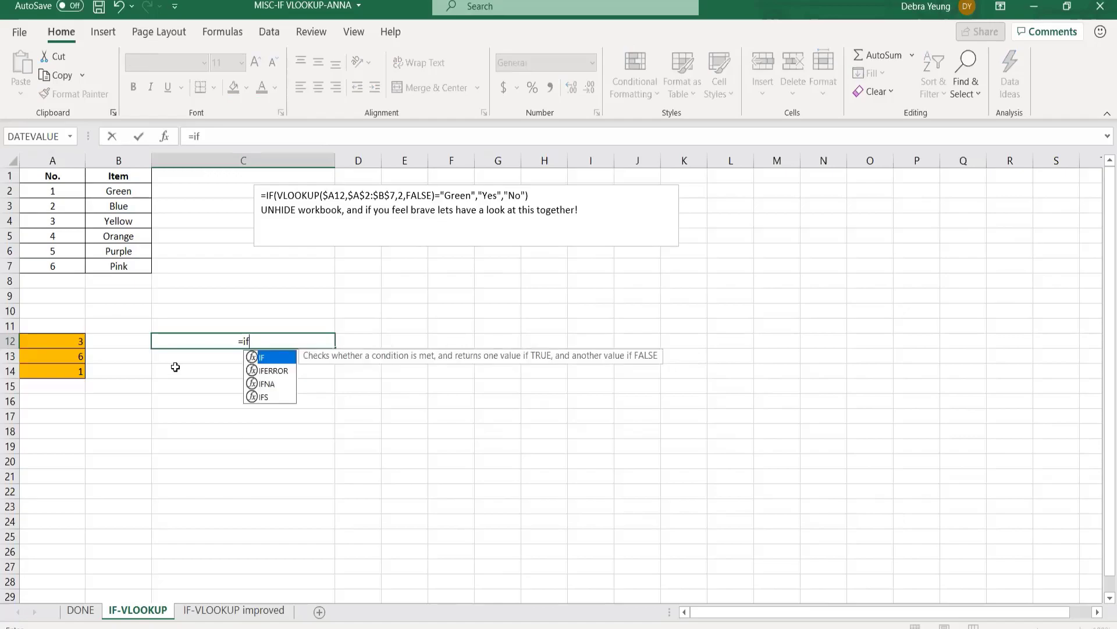
type("(")
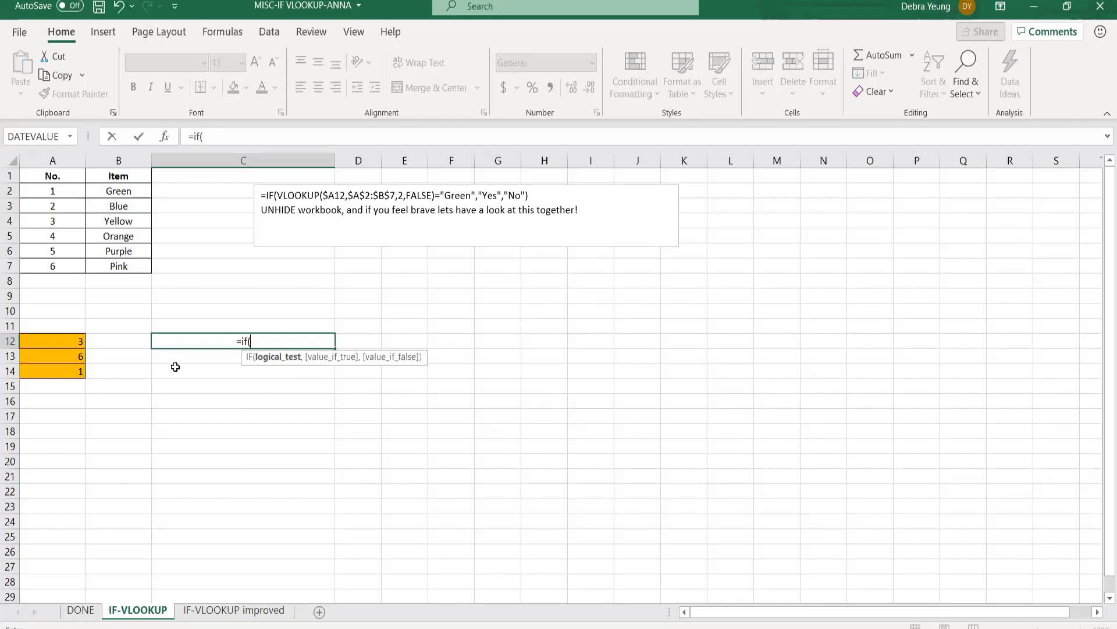
type("vl")
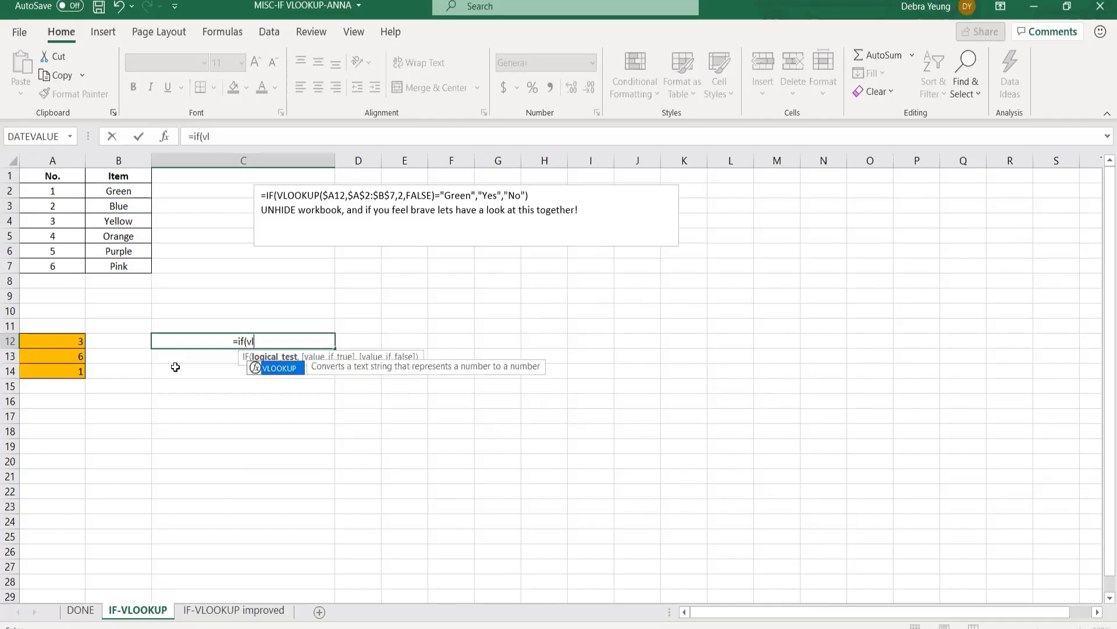
double_click(258, 368)
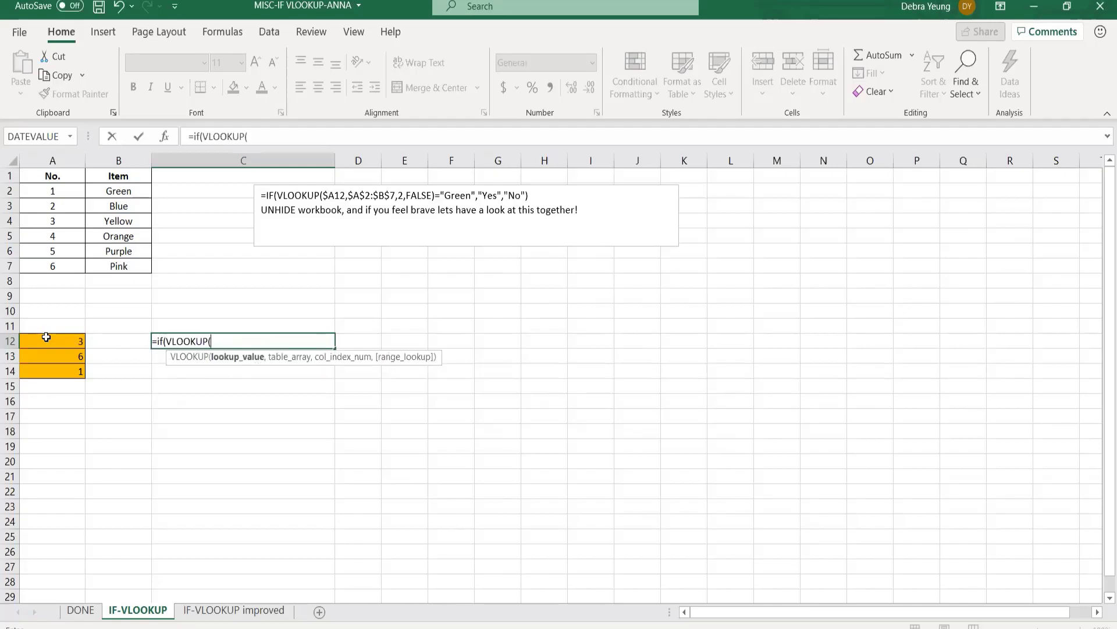
left_click(46, 337)
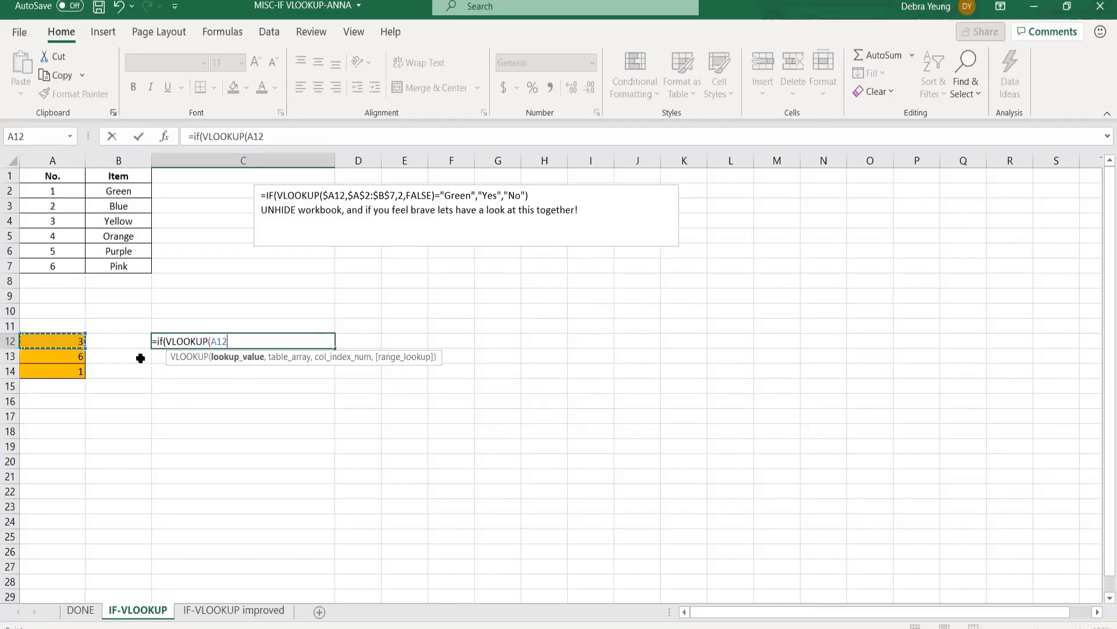
type(",")
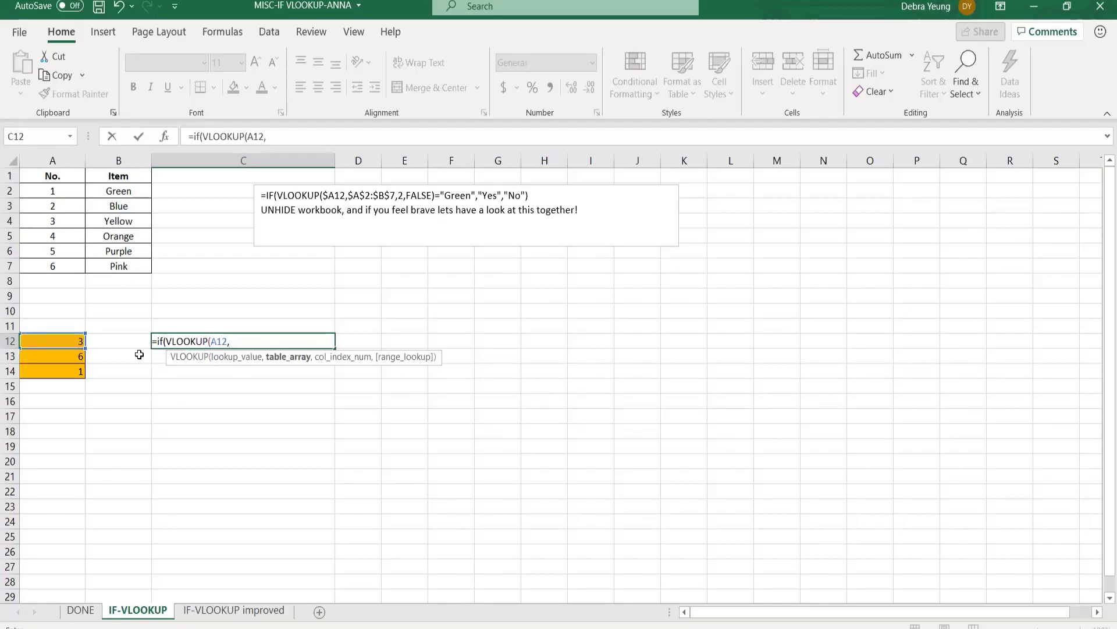
Complete the nested VLOOKUP with the A2:B7 table (tables123), column index 2 and FALSE for an exact match.
left_click(30, 191)
left_click_drag(29, 192, 111, 265)
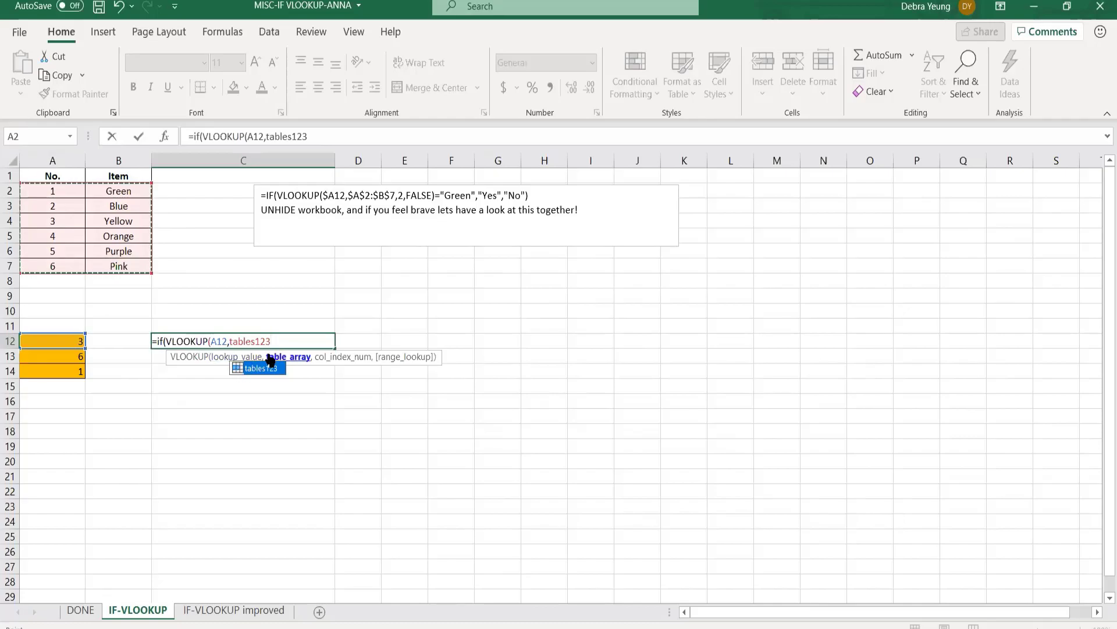
type(",")
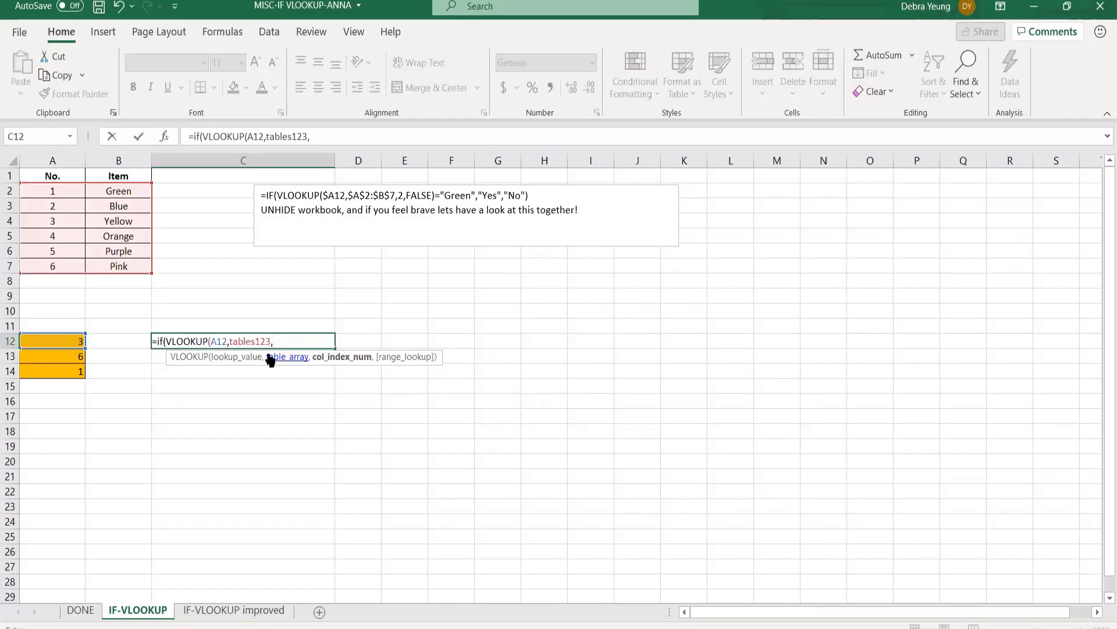
type("2,")
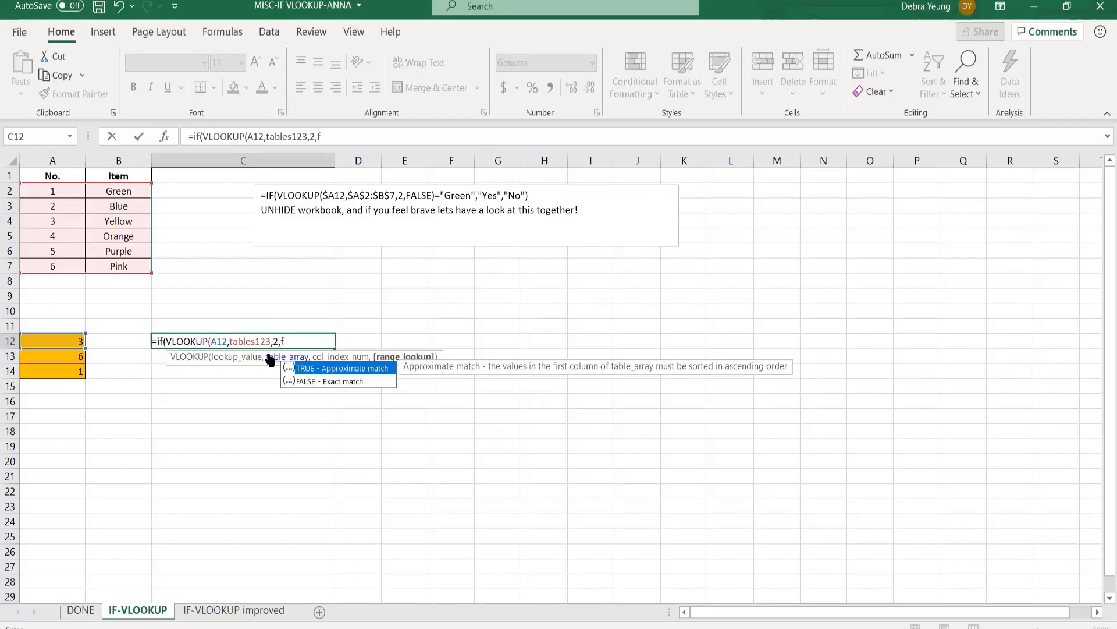
type("false)")
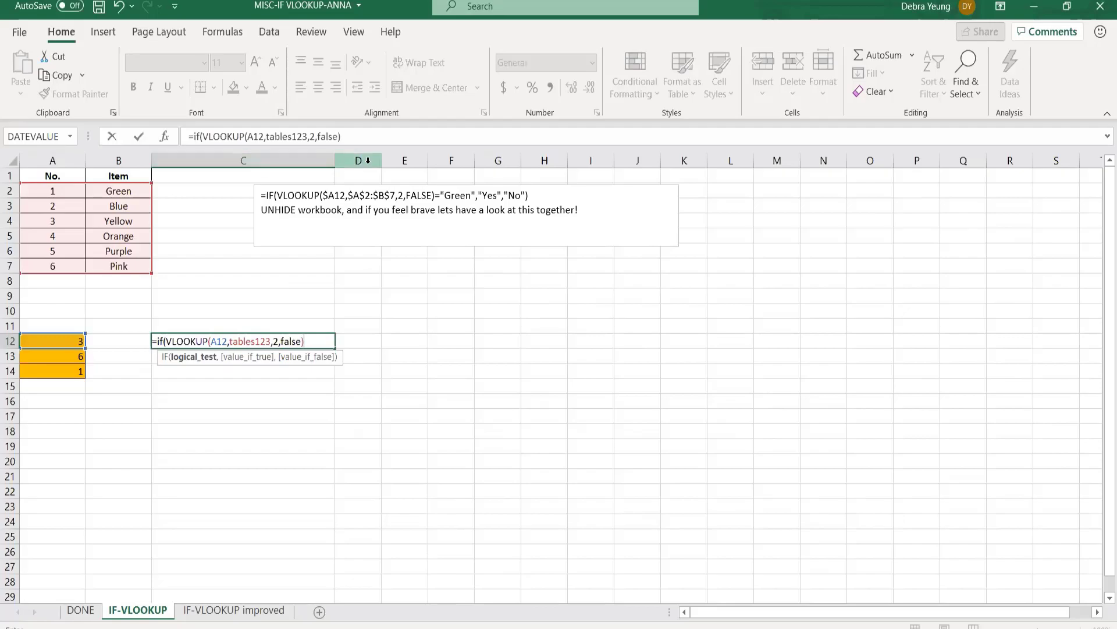
Test the lookup result against "green", return "yes" if true and "no" if false, and enter the C12 formula.
left_click(357, 136)
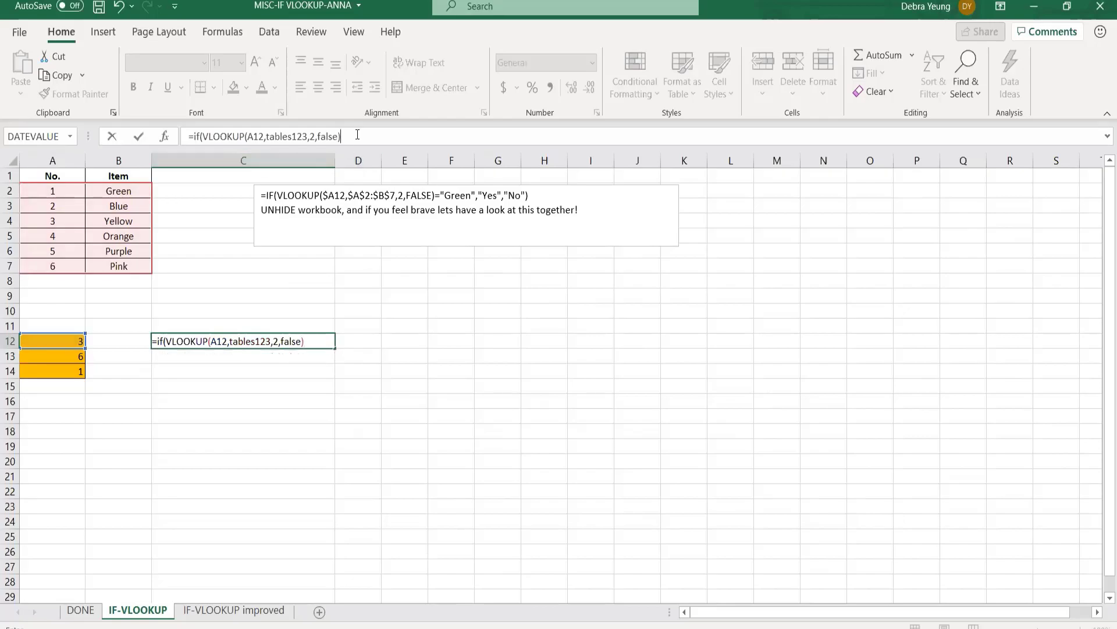
type("=")
type("\"green")
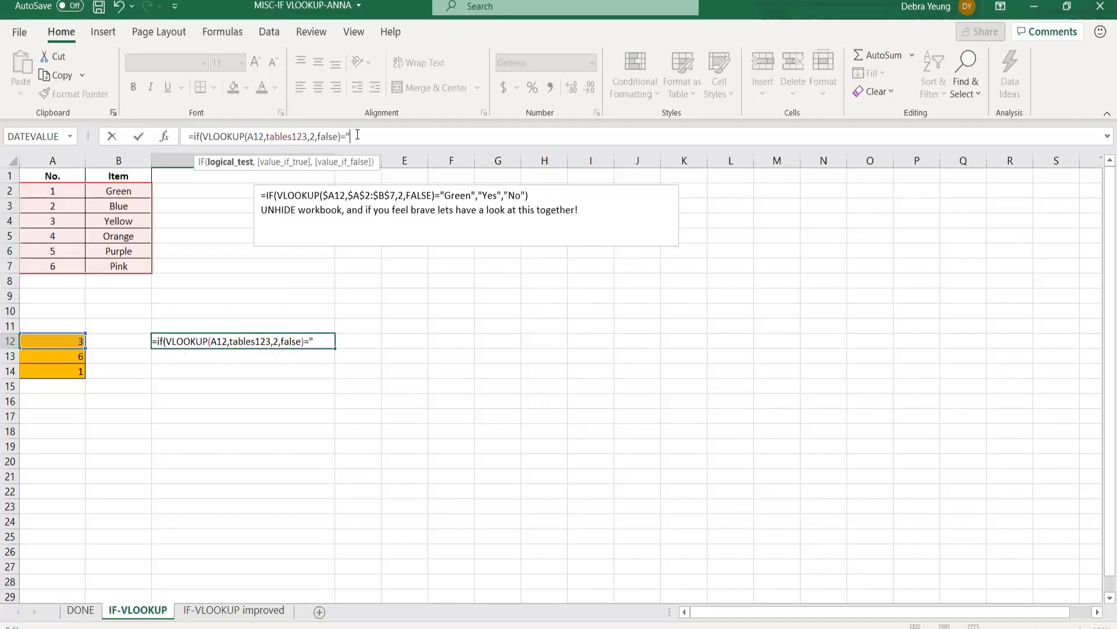
type("\"")
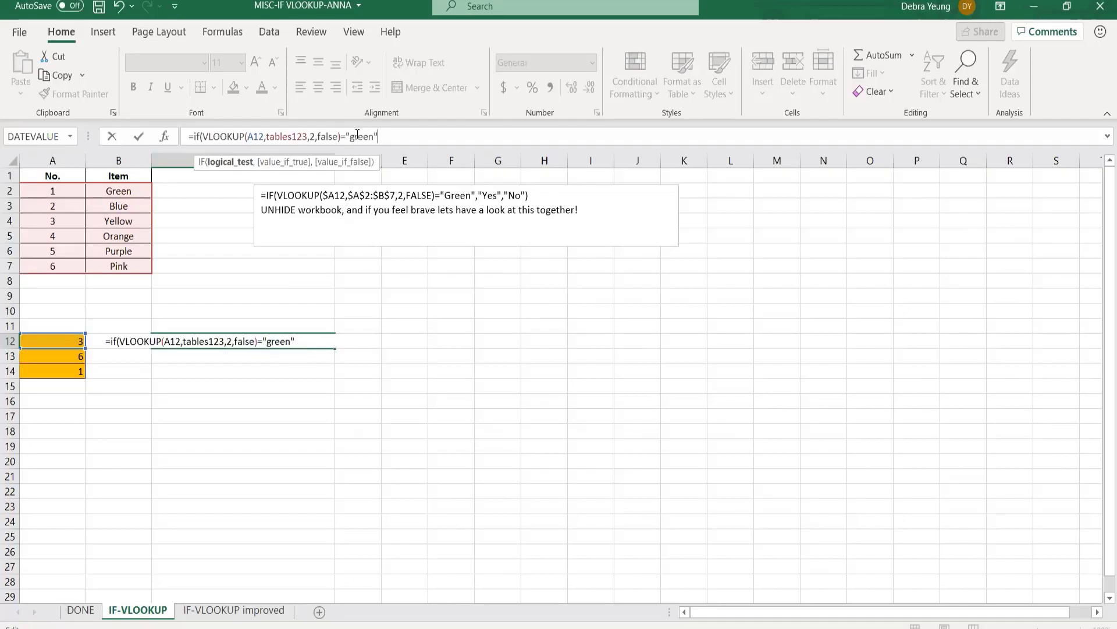
type(",\"")
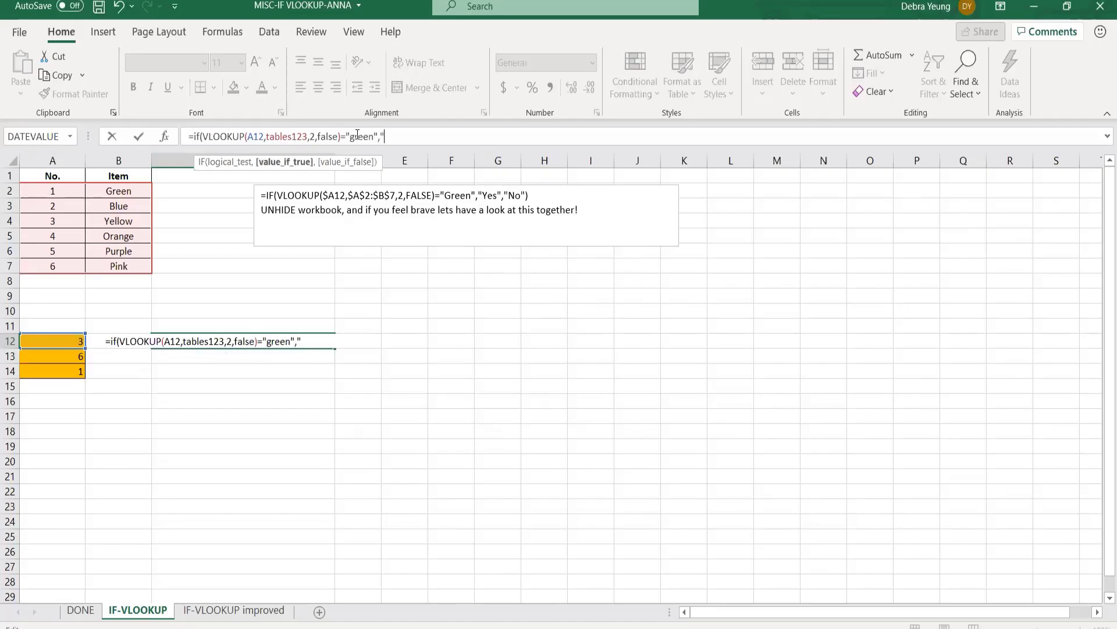
type("yes\",")
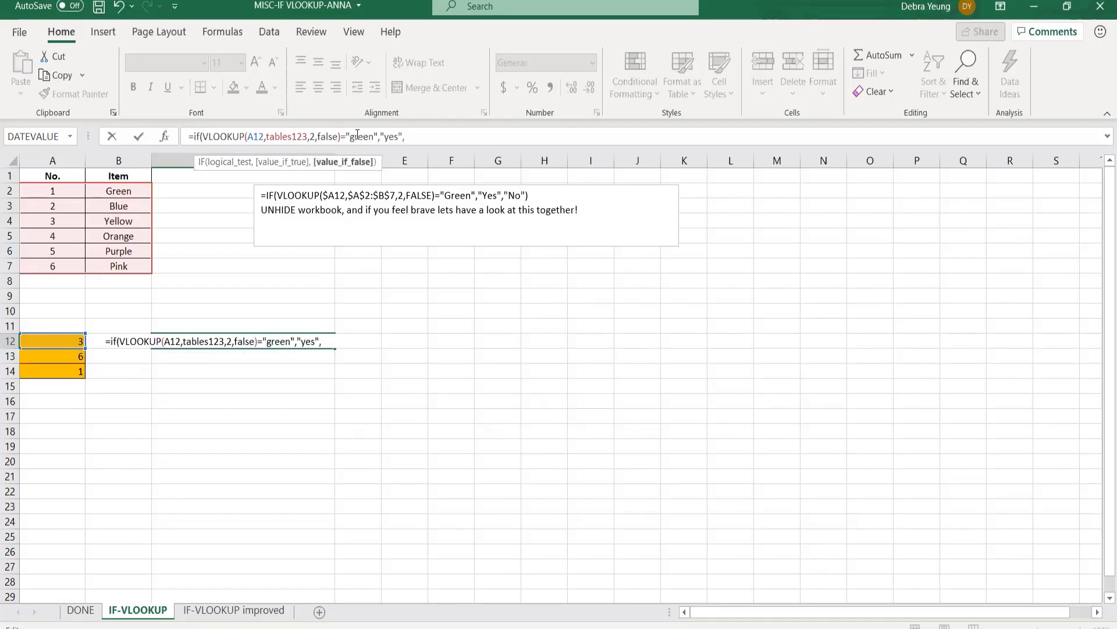
type("\"no\")")
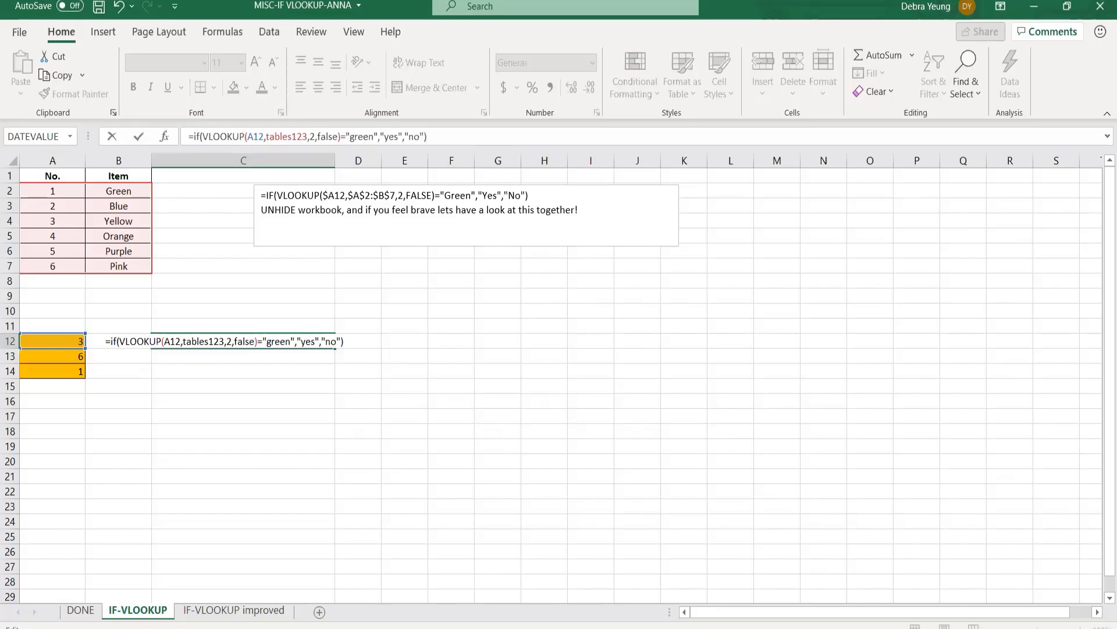
key("Return")
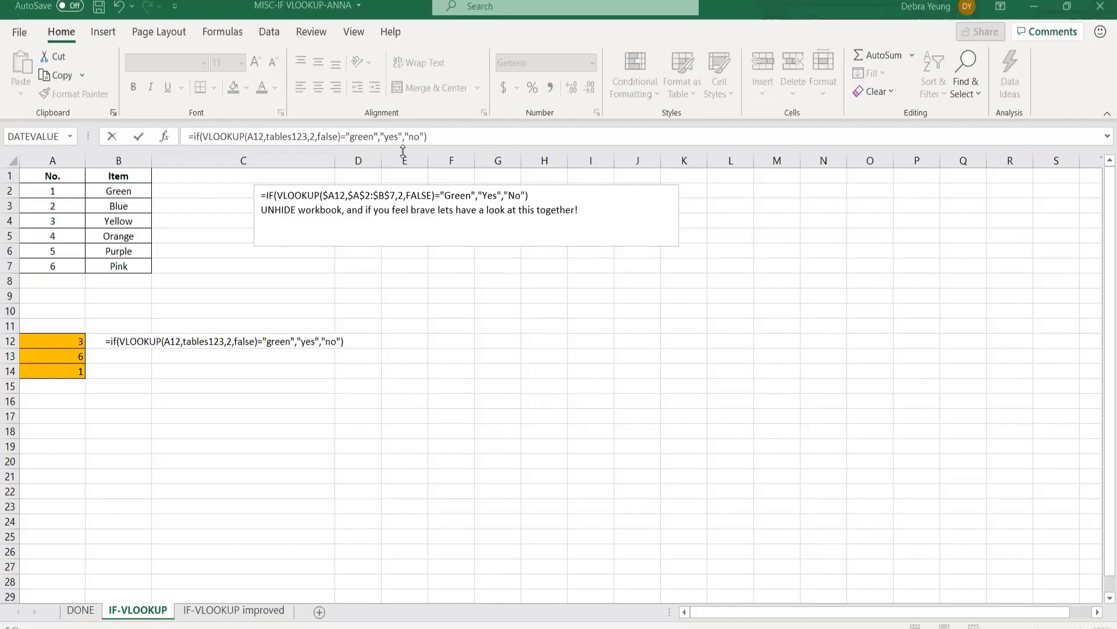
left_click(204, 138)
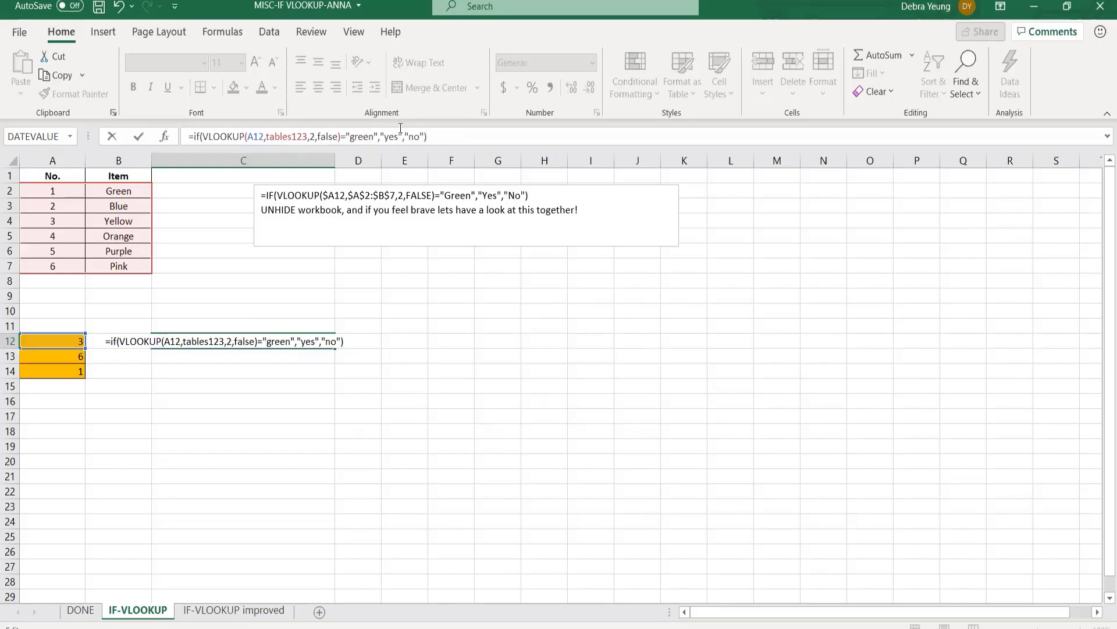
key("Return")
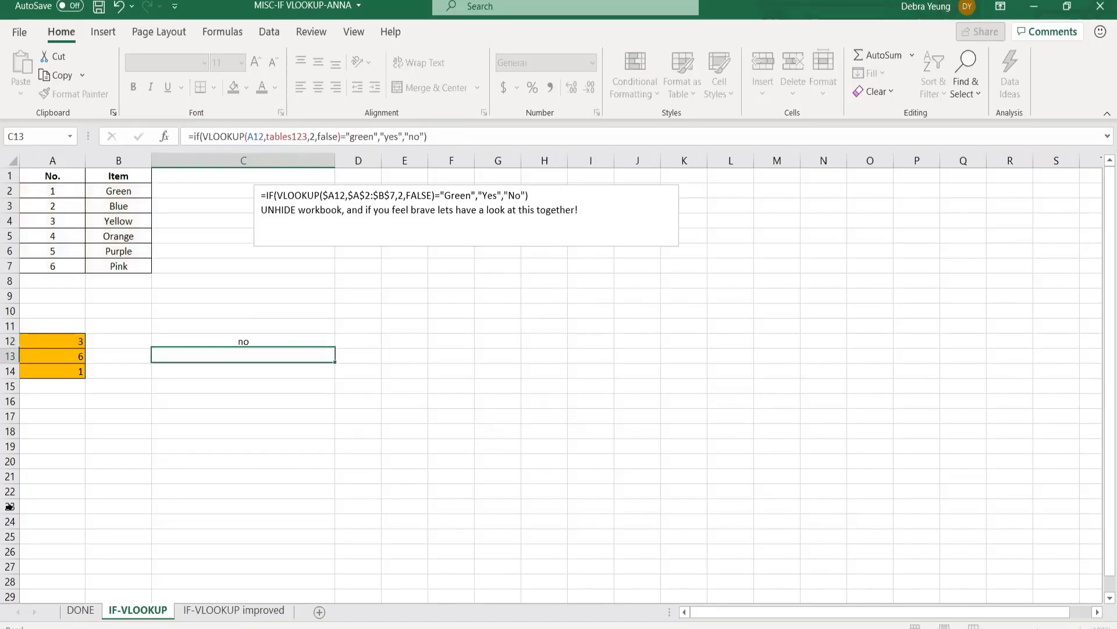
Copy the C12 formula down to C14 and check the formula in C14.
left_click(185, 344)
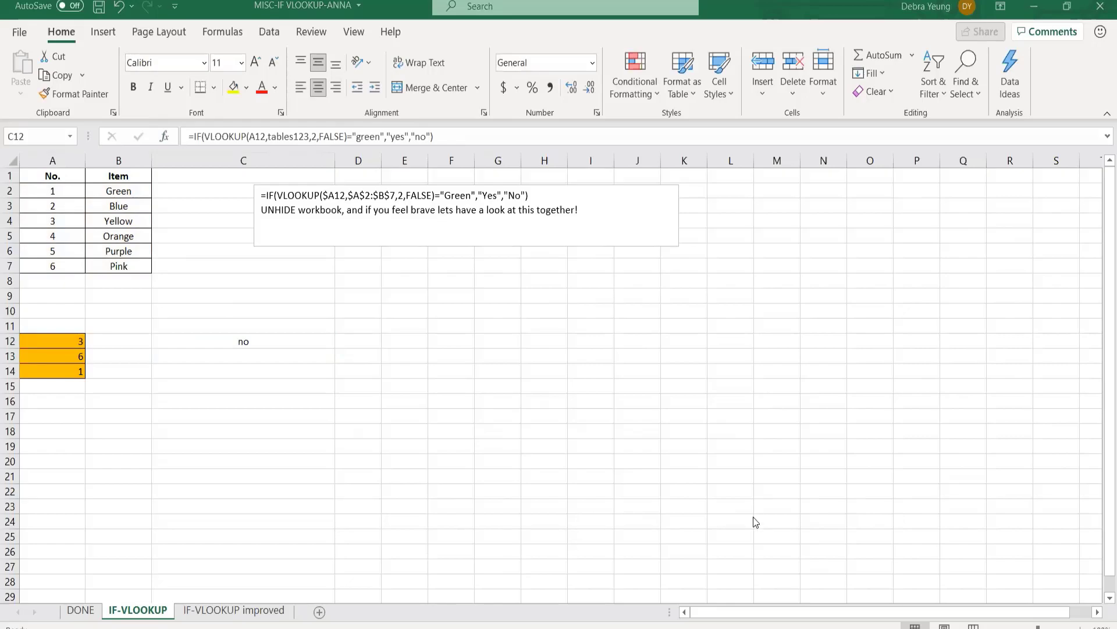
scroll(552, 377, "up", 6)
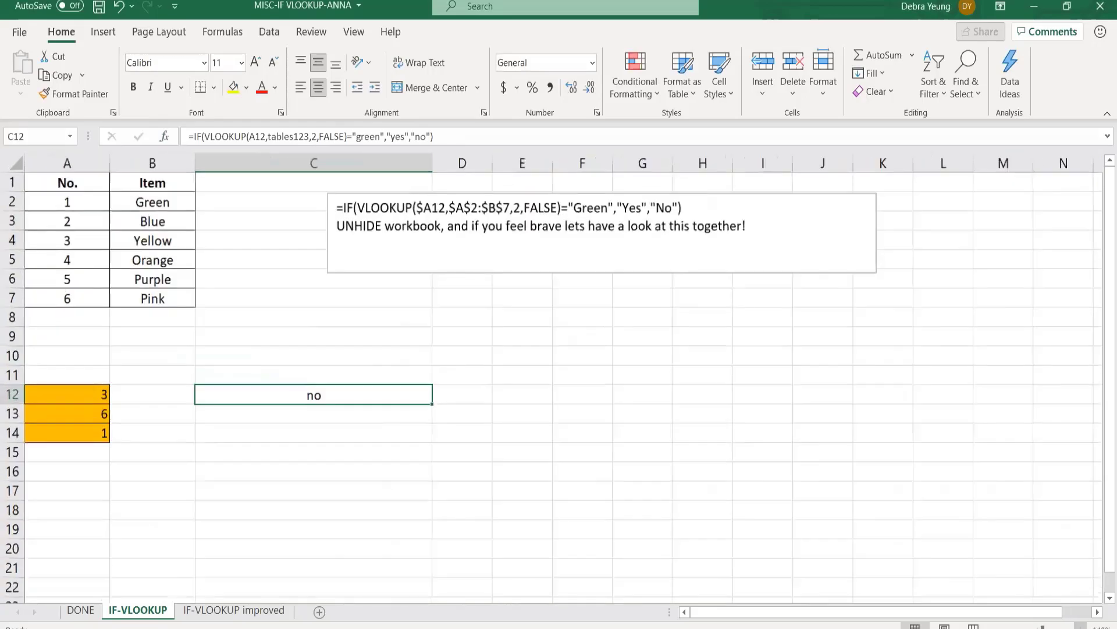
scroll(552, 377, "up", 3)
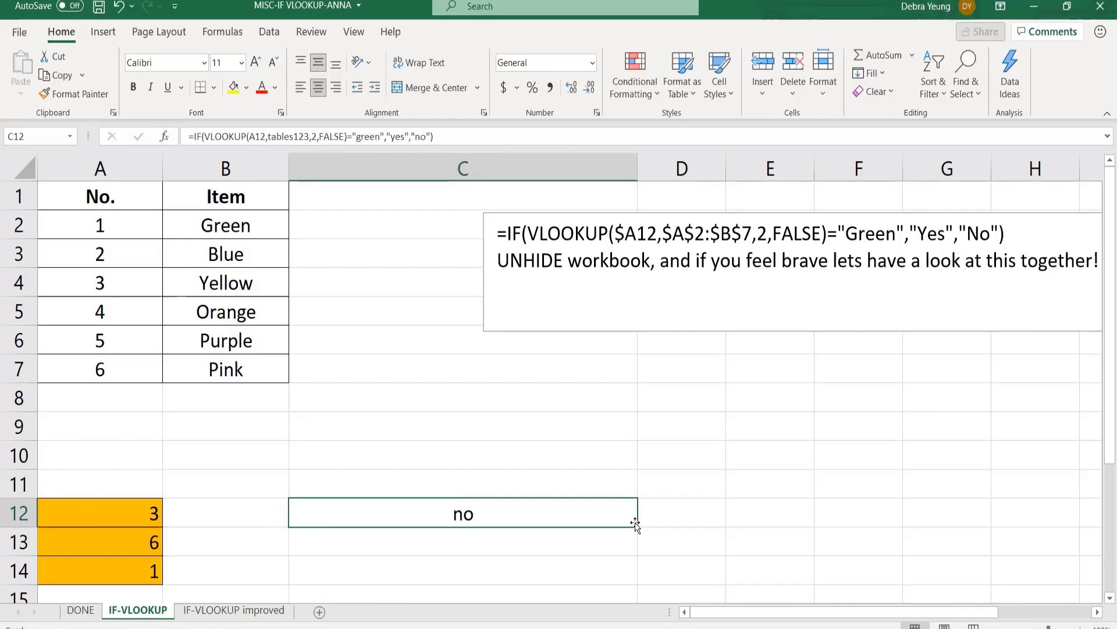
left_click_drag(639, 526, 641, 571)
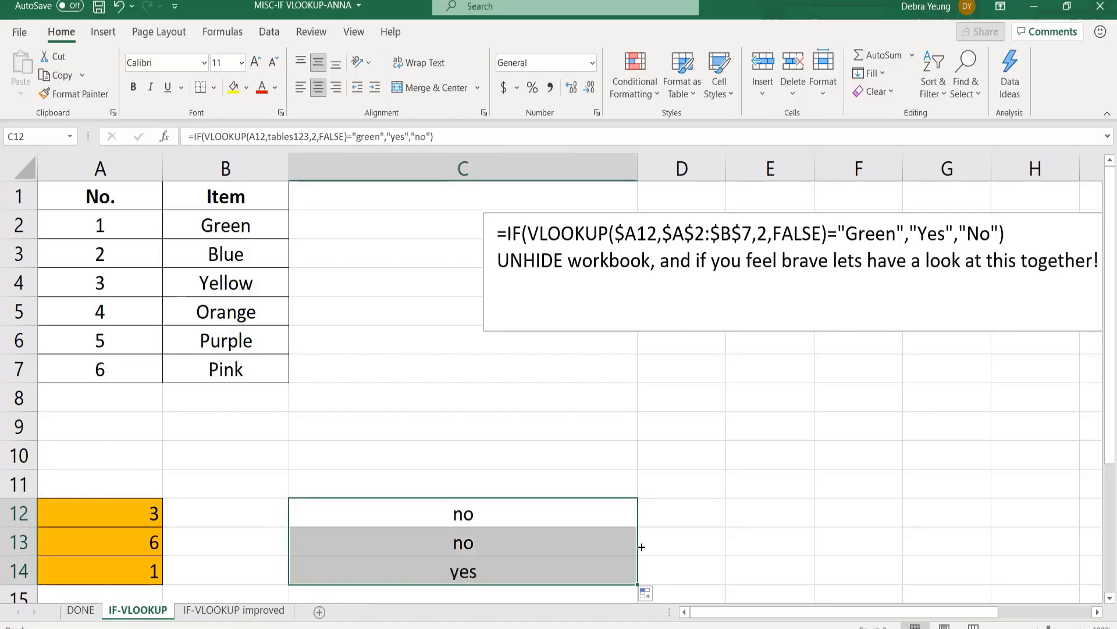
left_click(374, 578)
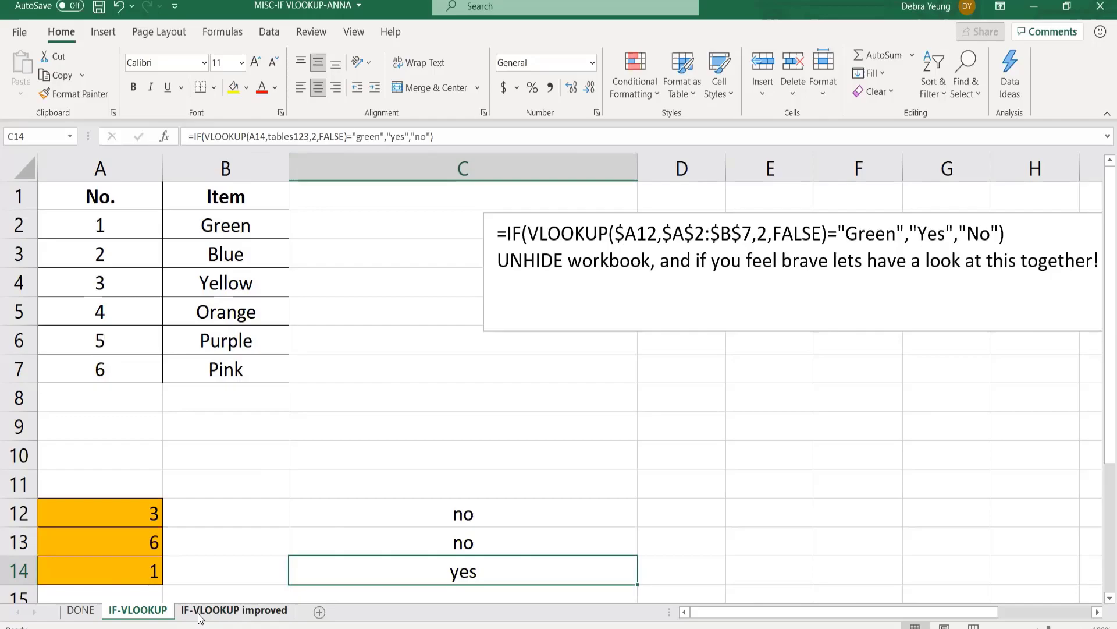
Examine cell A13 and its drop-down list on the IF-VLOOKUP improved sheet.
left_click(201, 611)
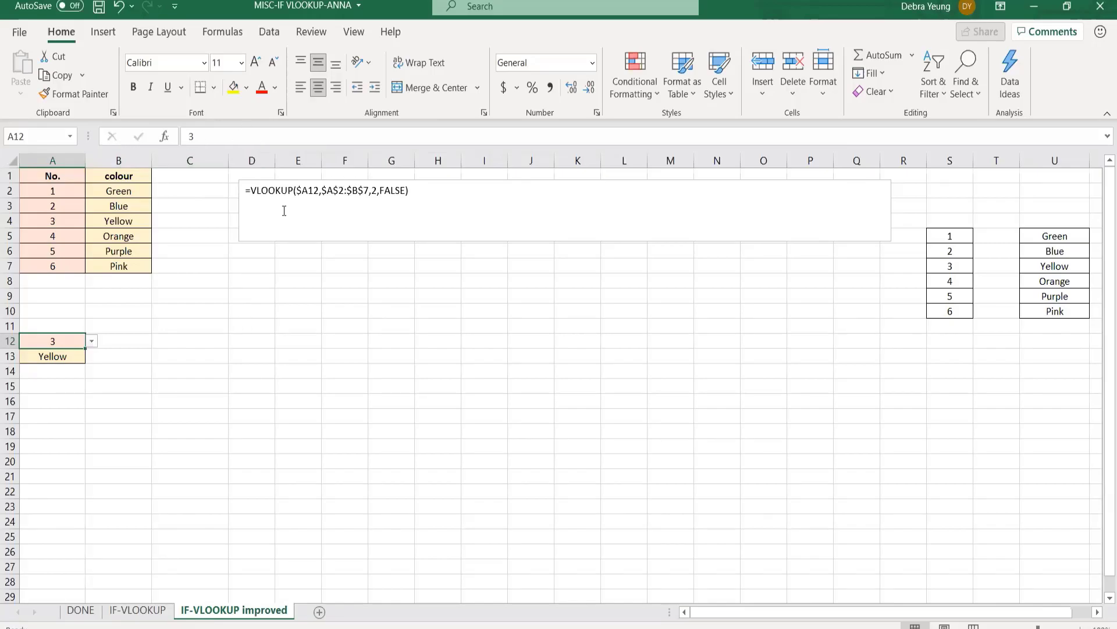
left_click(63, 357)
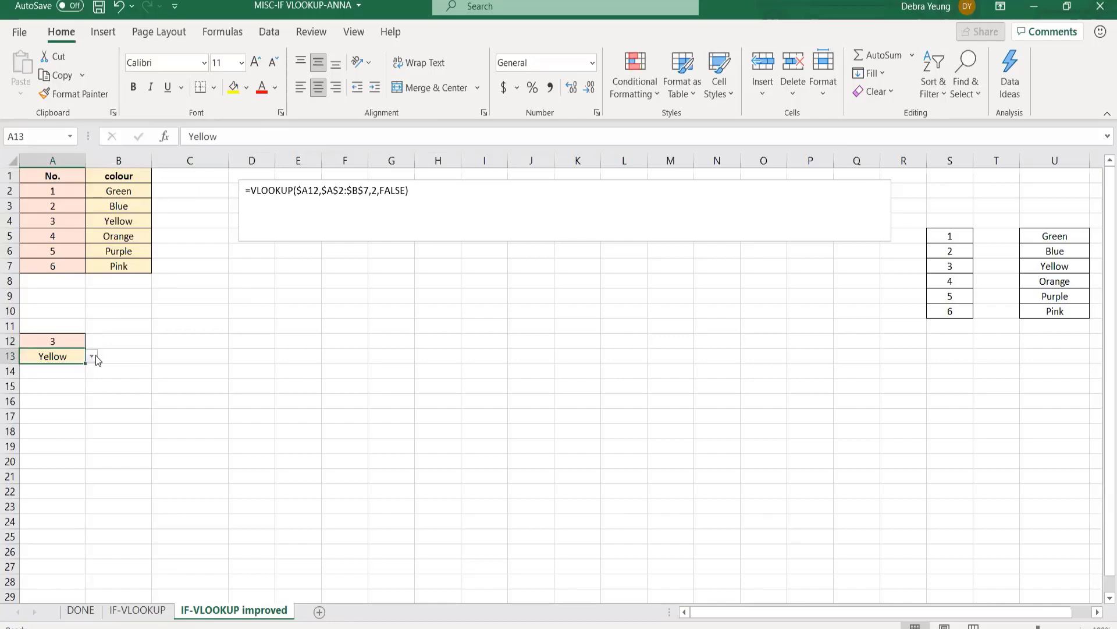
left_click(92, 356)
left_click(92, 356)
left_click(93, 356)
left_click(93, 357)
Return to the IF-VLOOKUP sheet and move the sample formula text box over column C, next to the Item column.
left_click(137, 610)
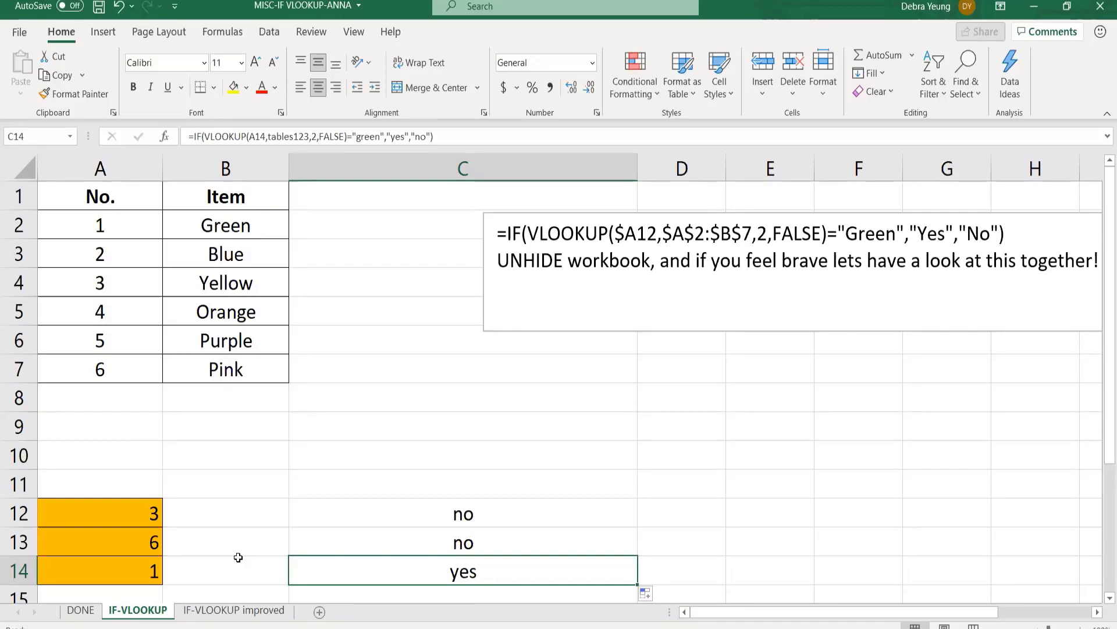
left_click(355, 482)
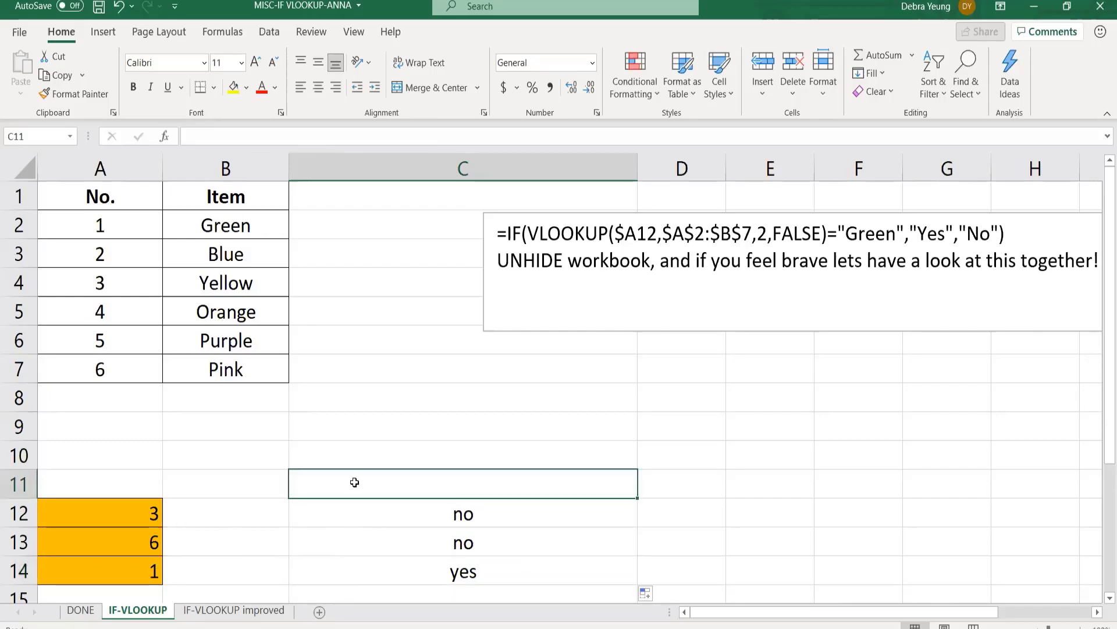
left_click(337, 513)
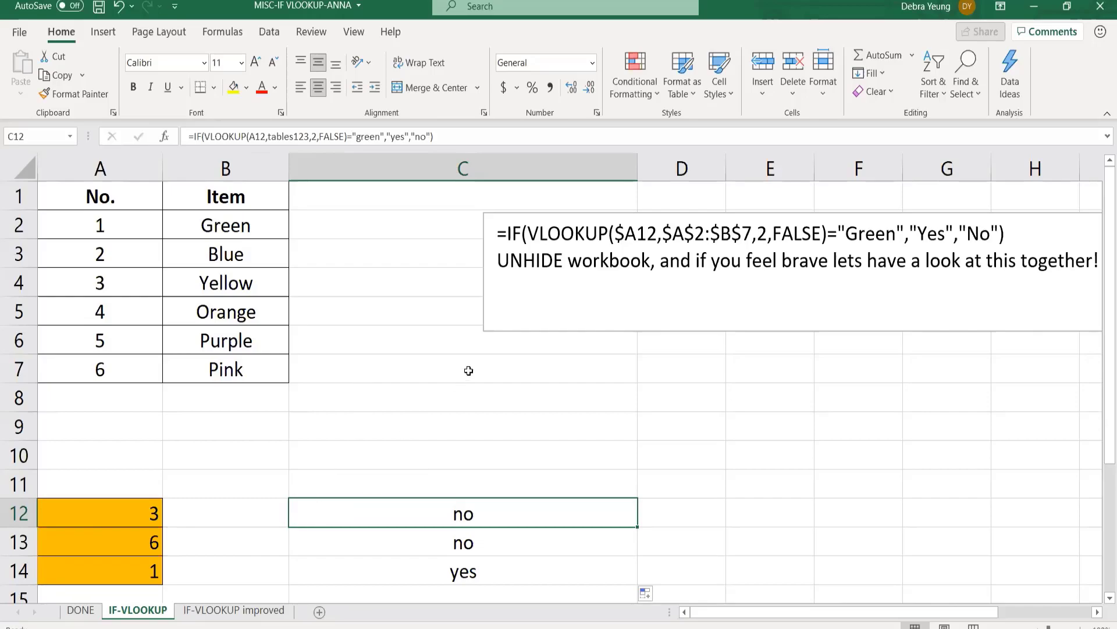
left_click(517, 323)
left_click_drag(514, 332, 334, 336)
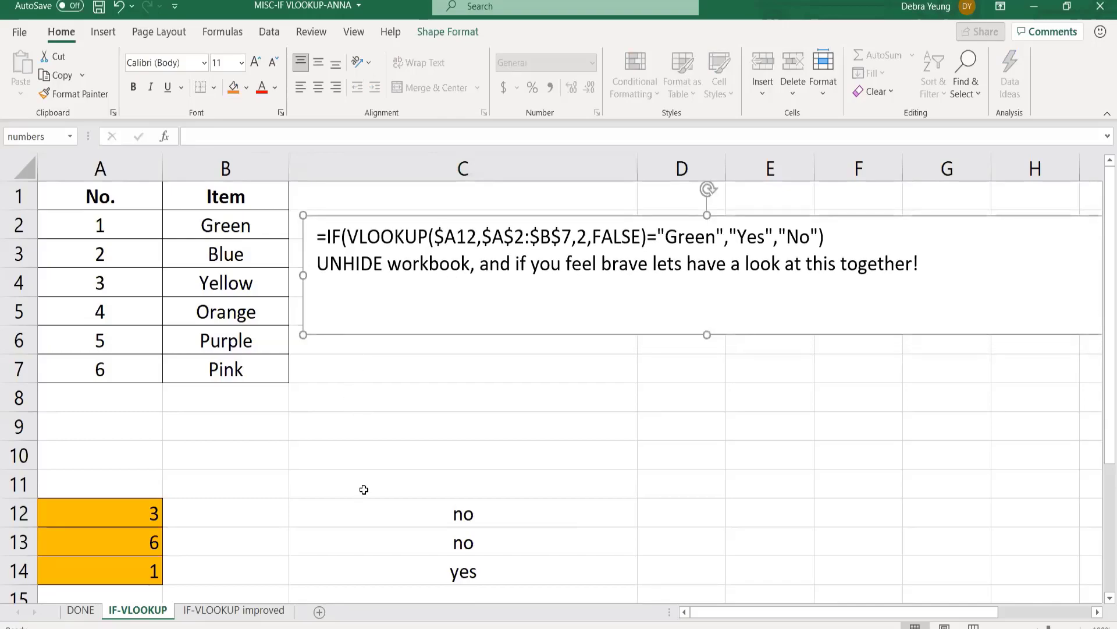
Change the VLOOKUP match argument in the C12 formula to TRUE and enter the formula.
left_click(381, 515)
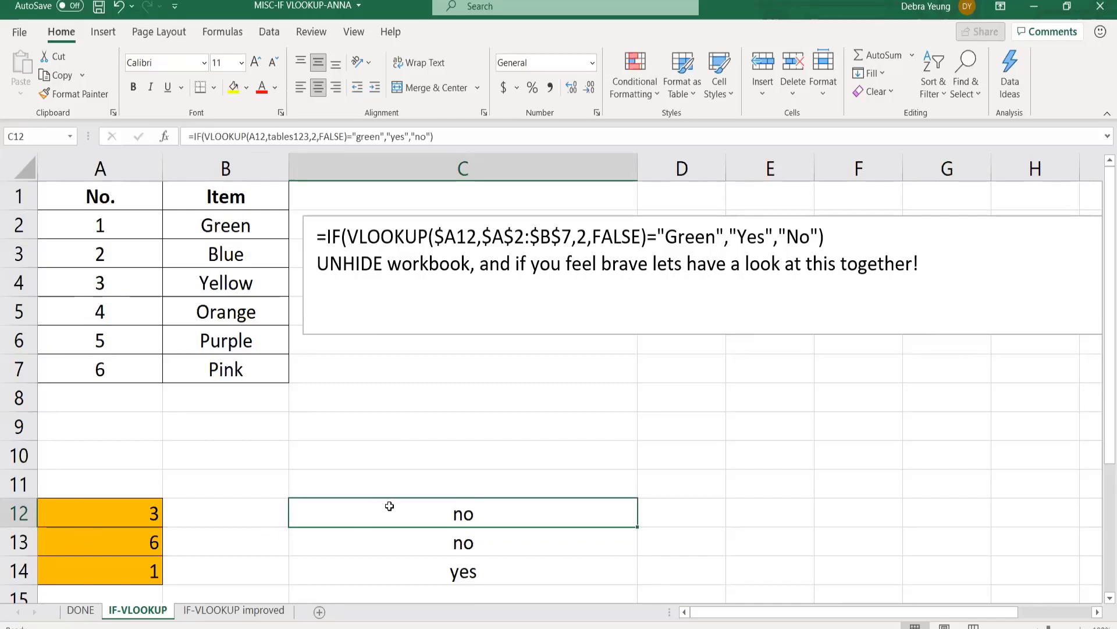
left_click(342, 135)
left_click_drag(347, 136, 319, 139)
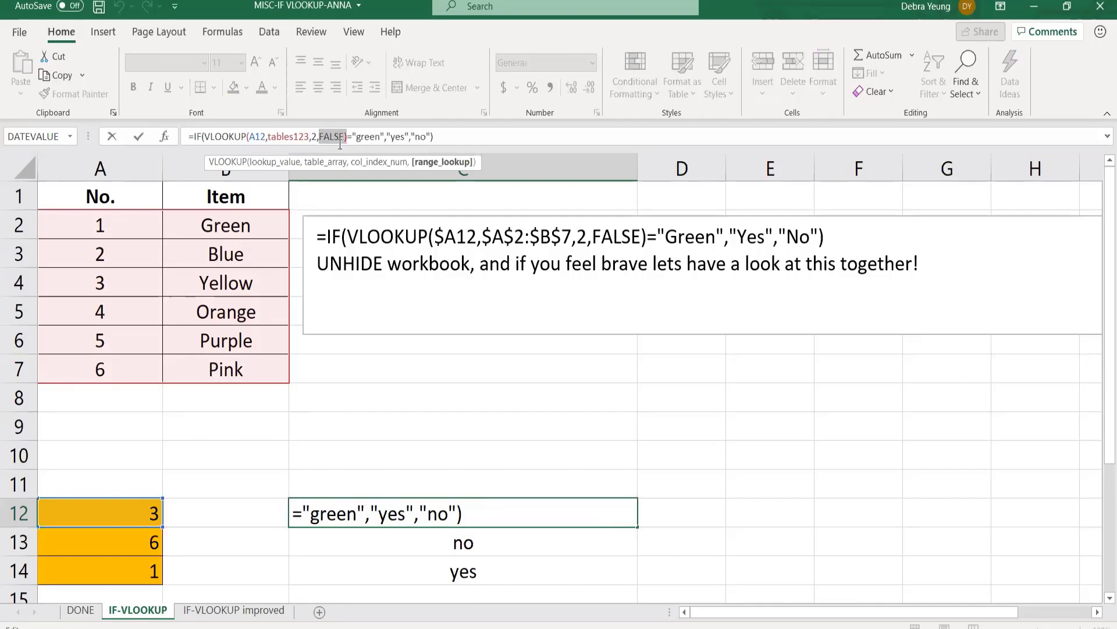
type("true")
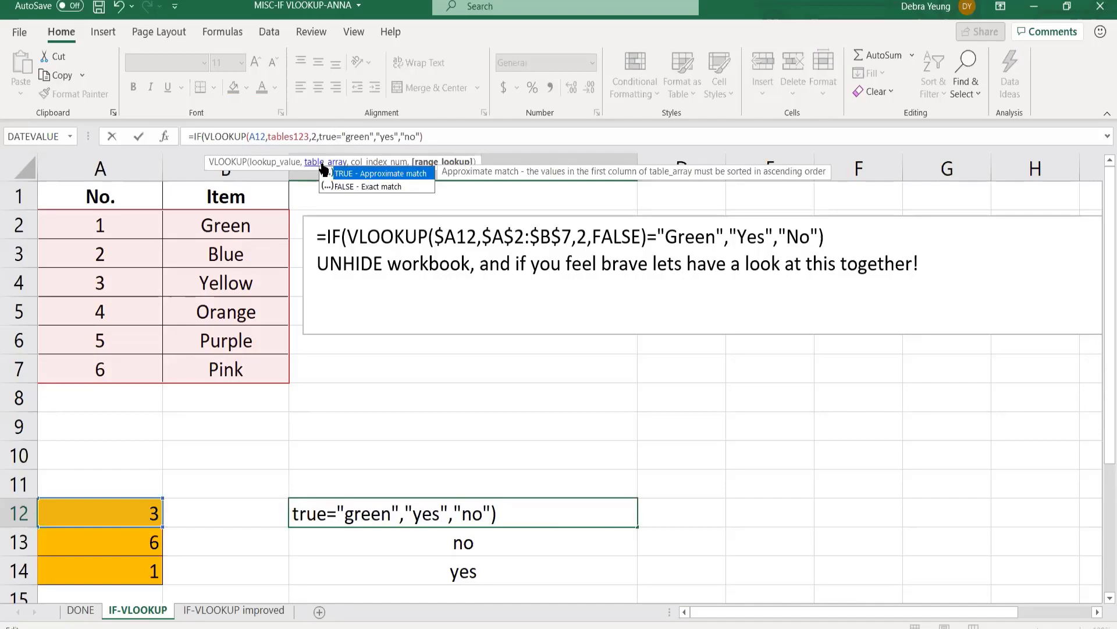
type(")")
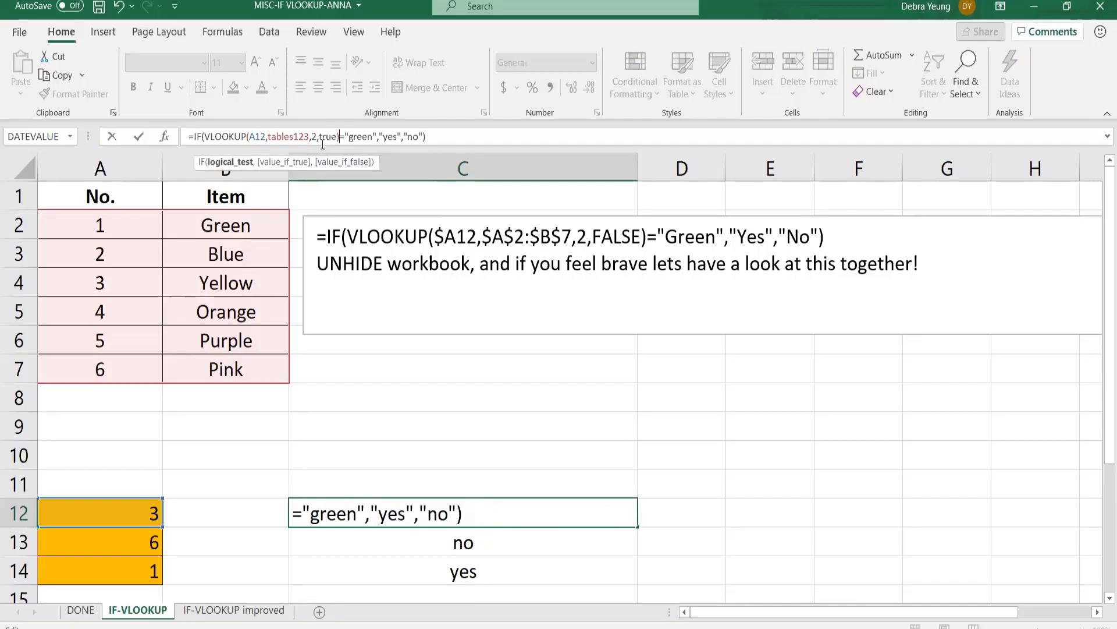
key("Return")
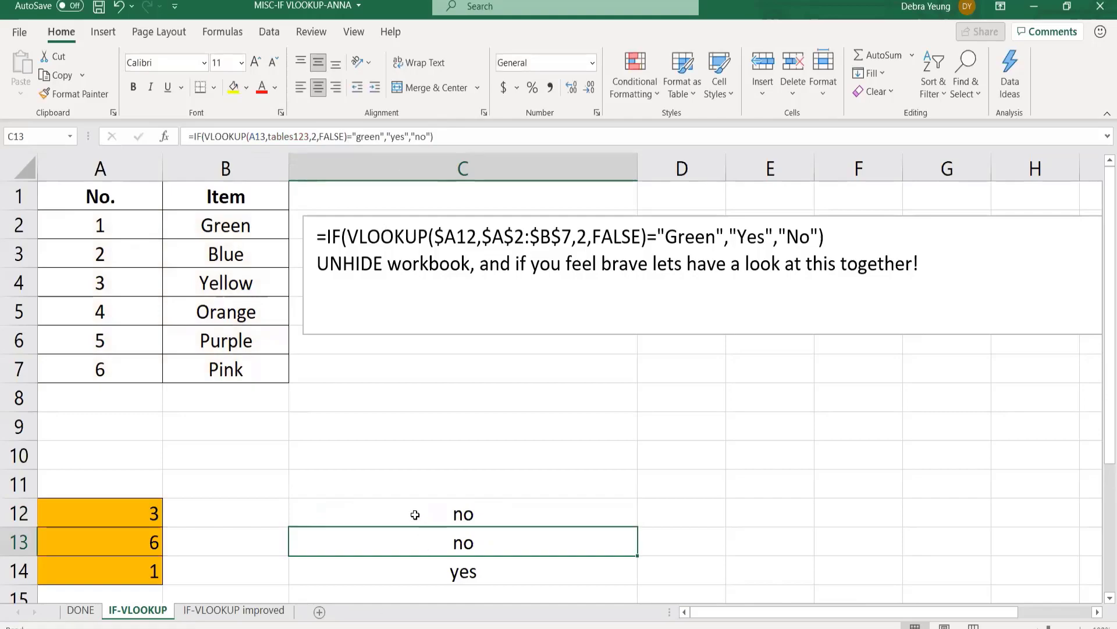
Copy the C12 formula down to C14 and select the lookup number in A13.
left_click(498, 516)
left_click_drag(639, 527, 636, 573)
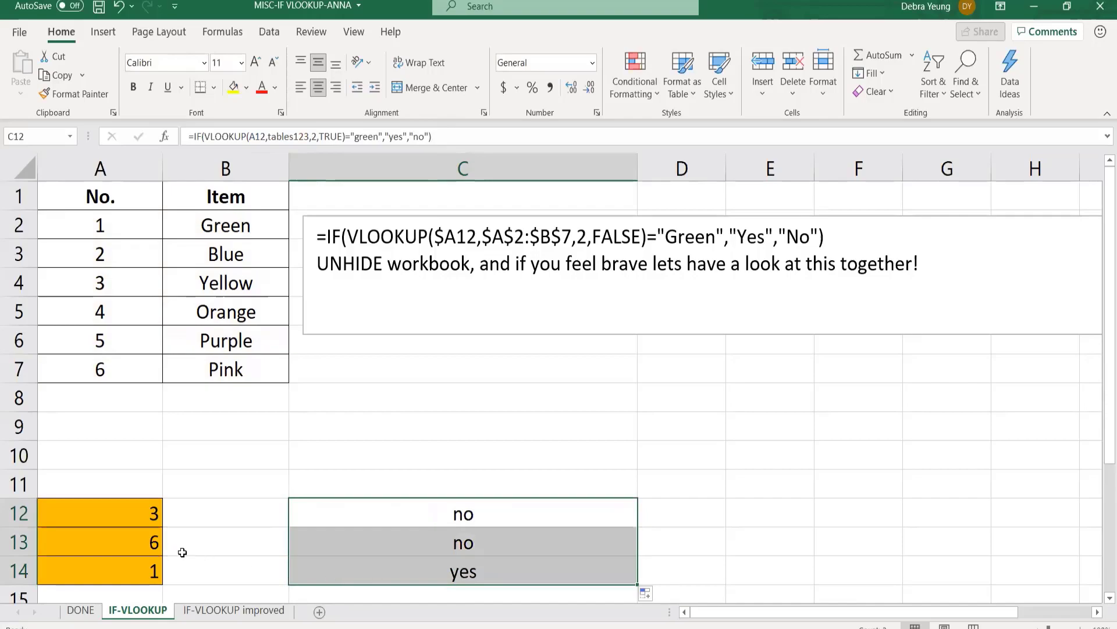
left_click(137, 543)
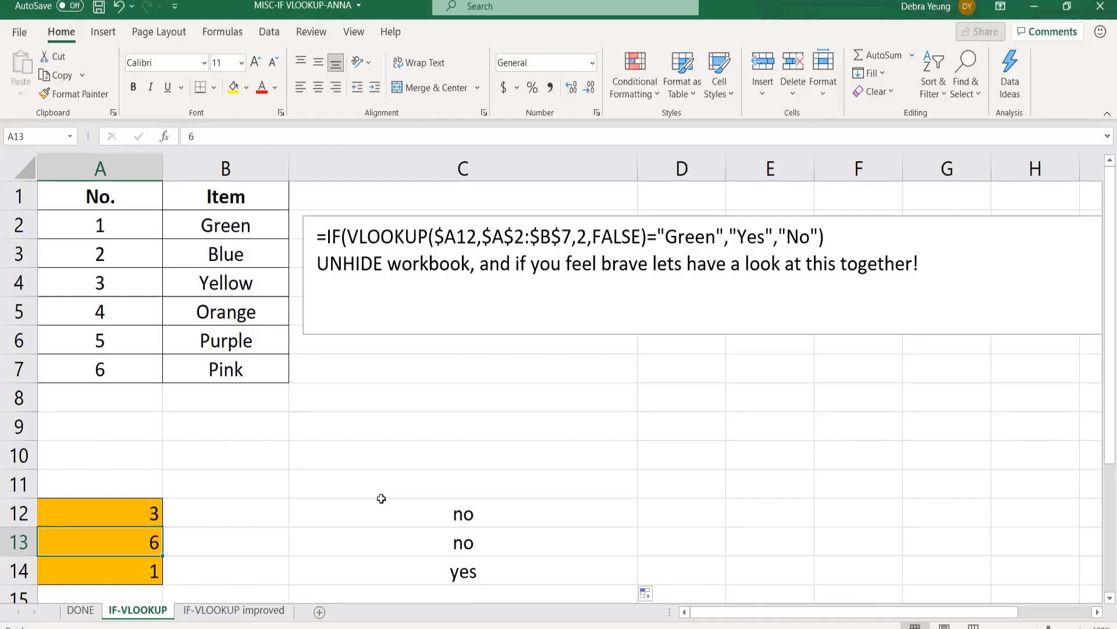
Set the number for Green in A2 to 2.5, and check the lookup number in A14 and the formula in C14.
left_click(78, 225)
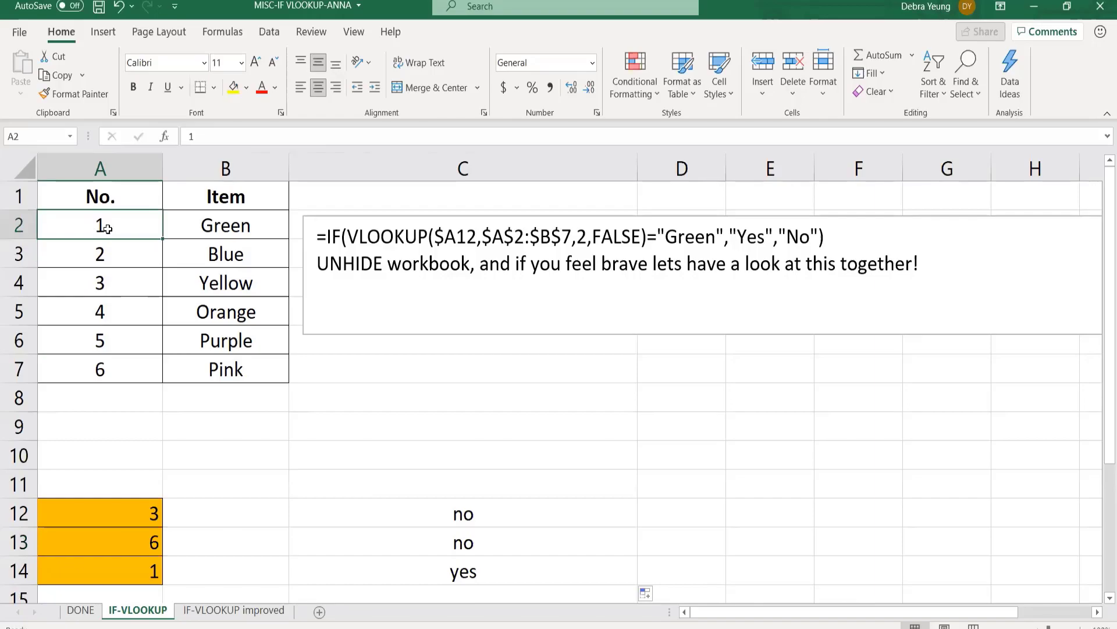
type("2.")
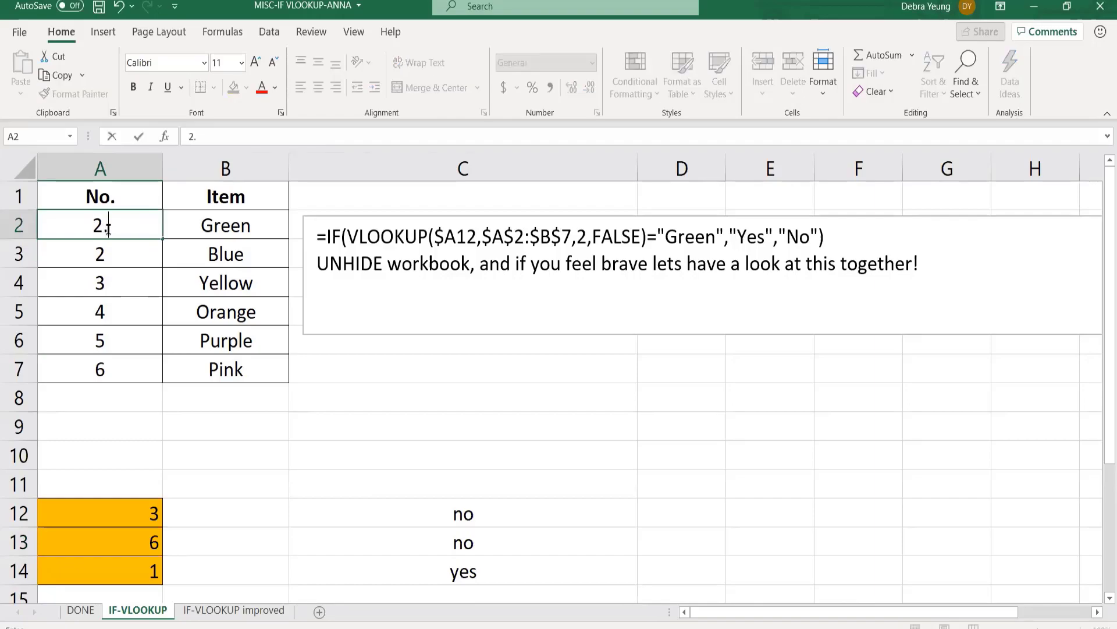
type("5")
key("Return")
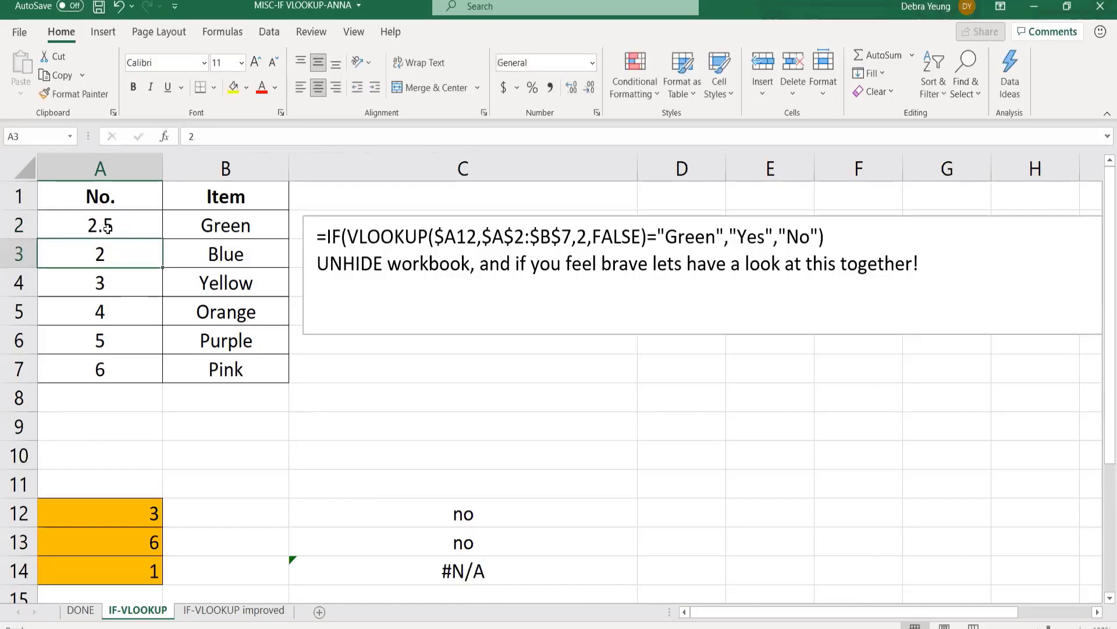
left_click(137, 568)
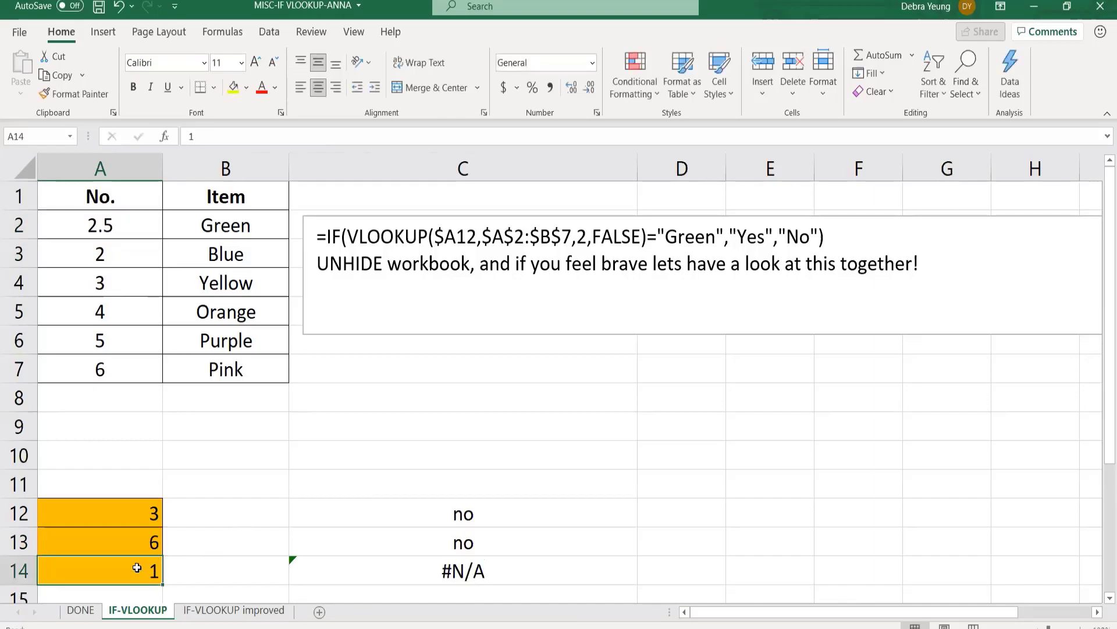
left_click(336, 568)
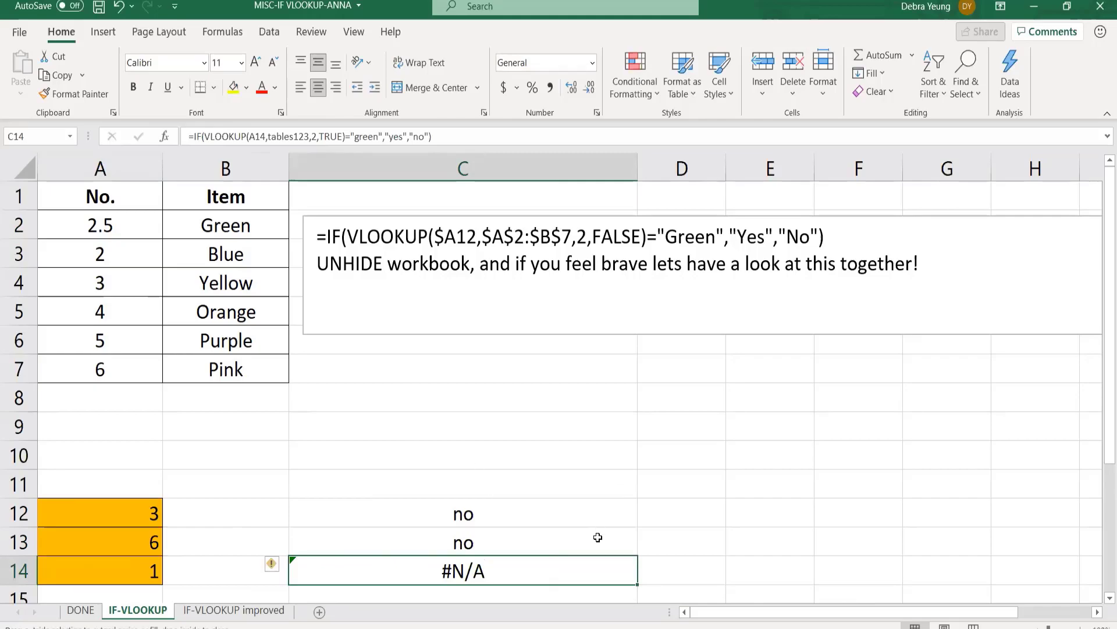
Fill the C14 formula up to C12, and undo both that fill and the last change to A2.
left_click_drag(626, 541, 623, 506)
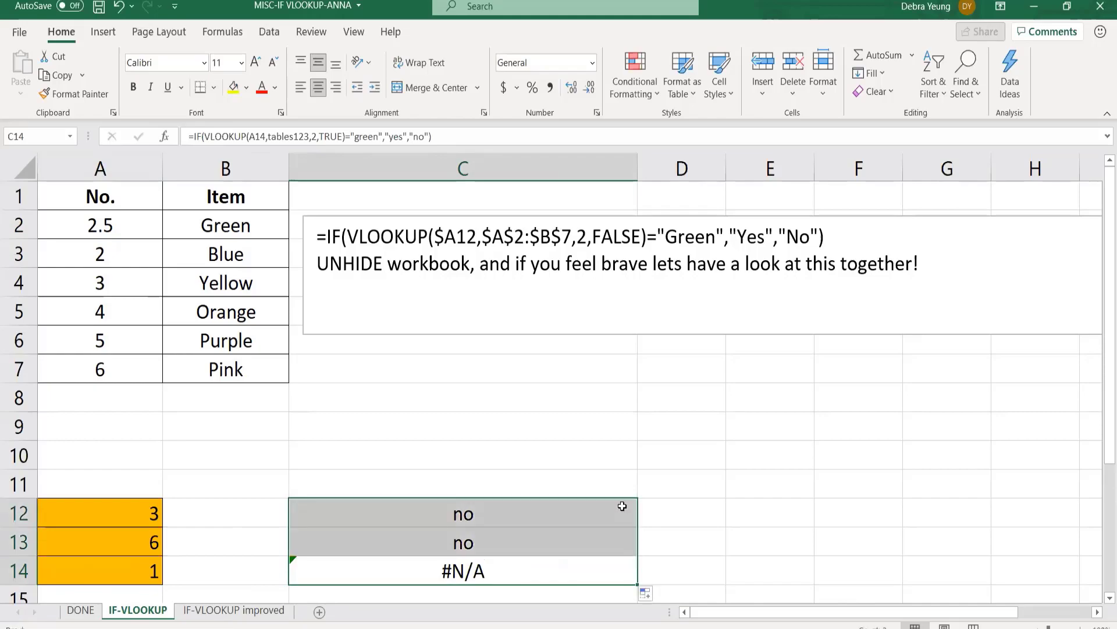
left_click(400, 518)
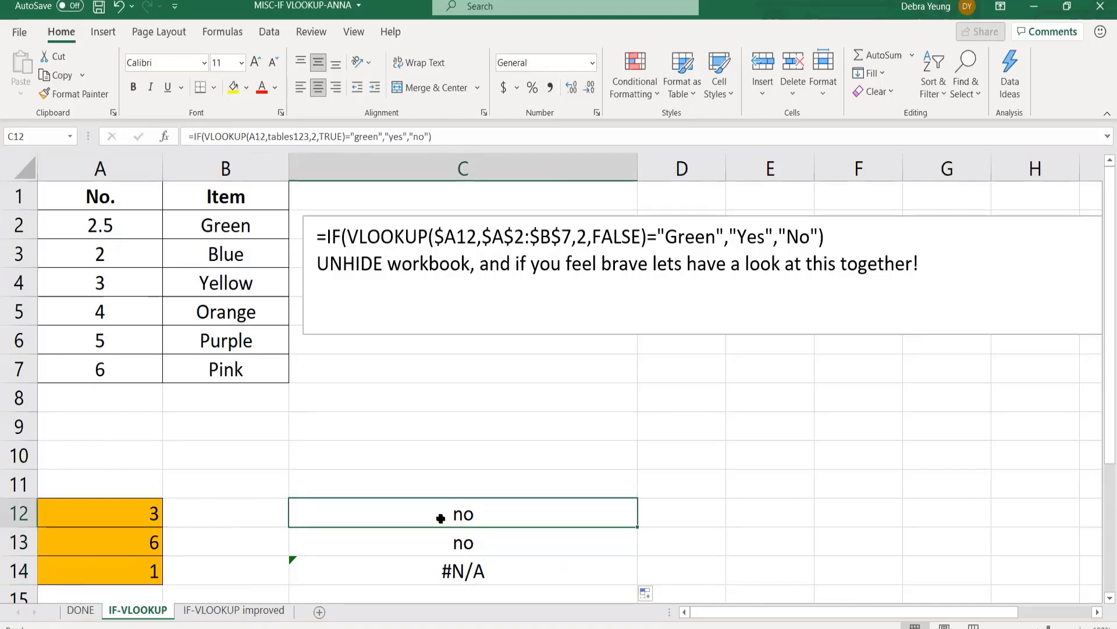
key("ctrl+z")
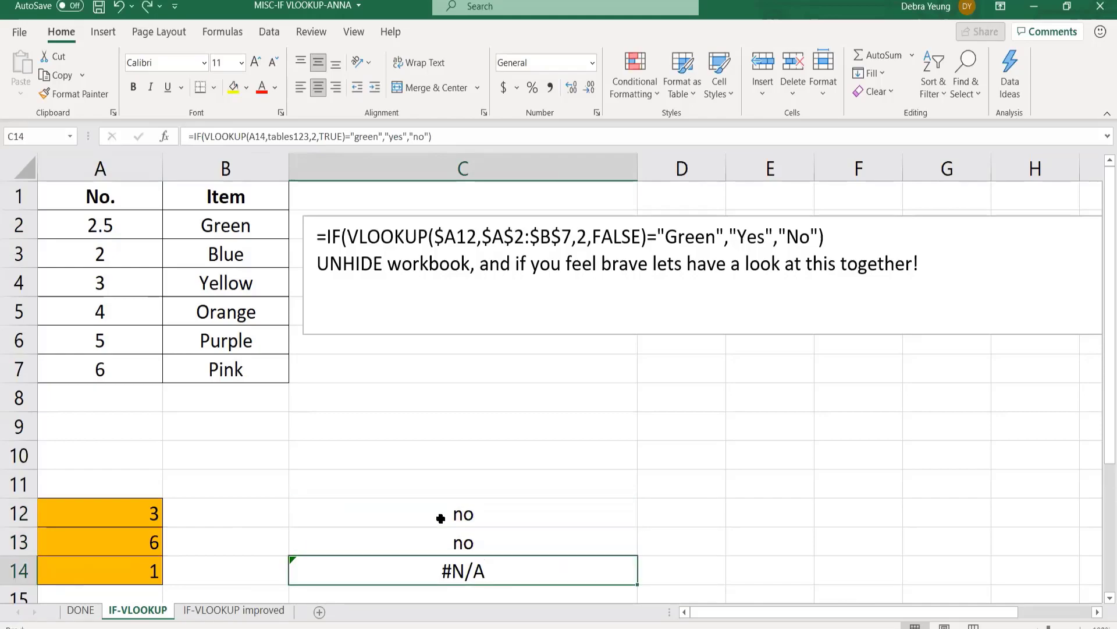
key("ctrl+z")
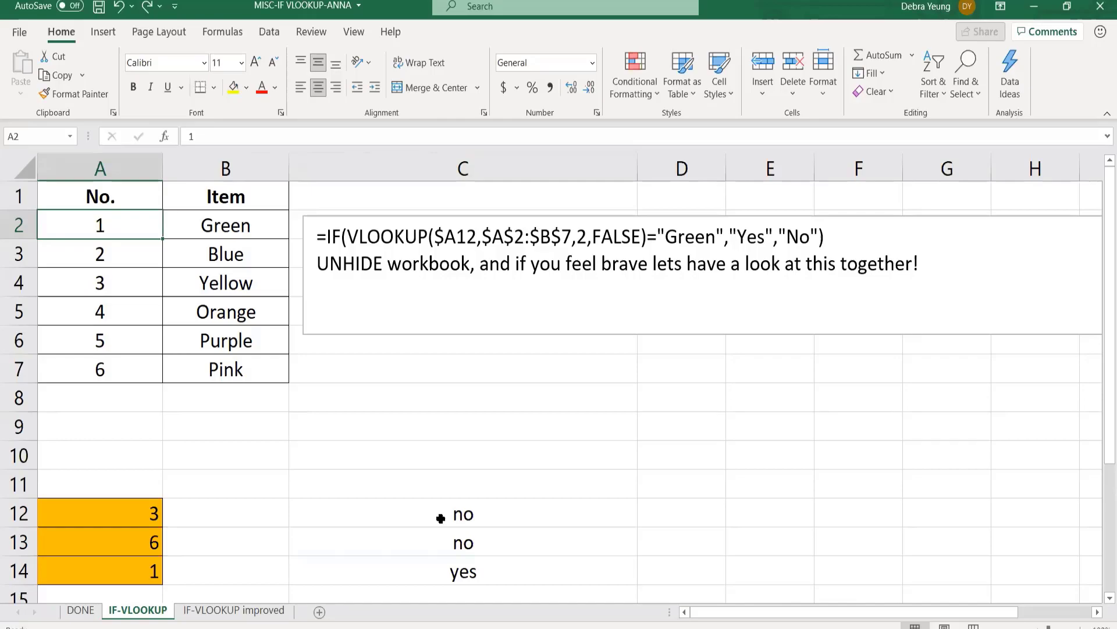
Compare the formulas in C12, C13 and C14, and highlight the whole C14 formula without changing it.
left_click(366, 516)
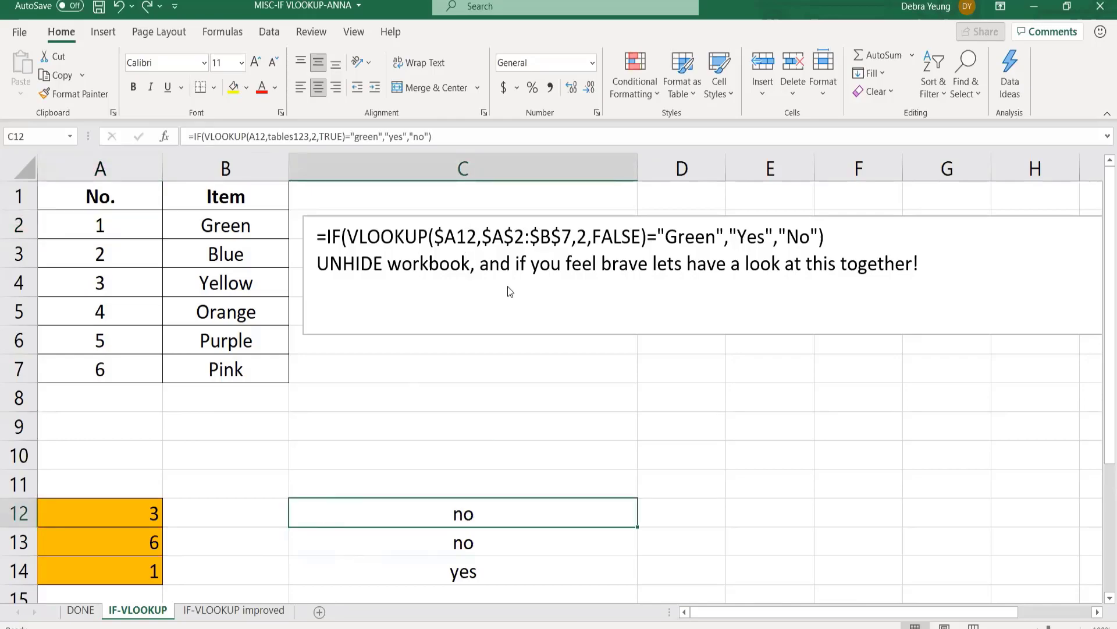
left_click(373, 515)
left_click(366, 542)
left_click(372, 568)
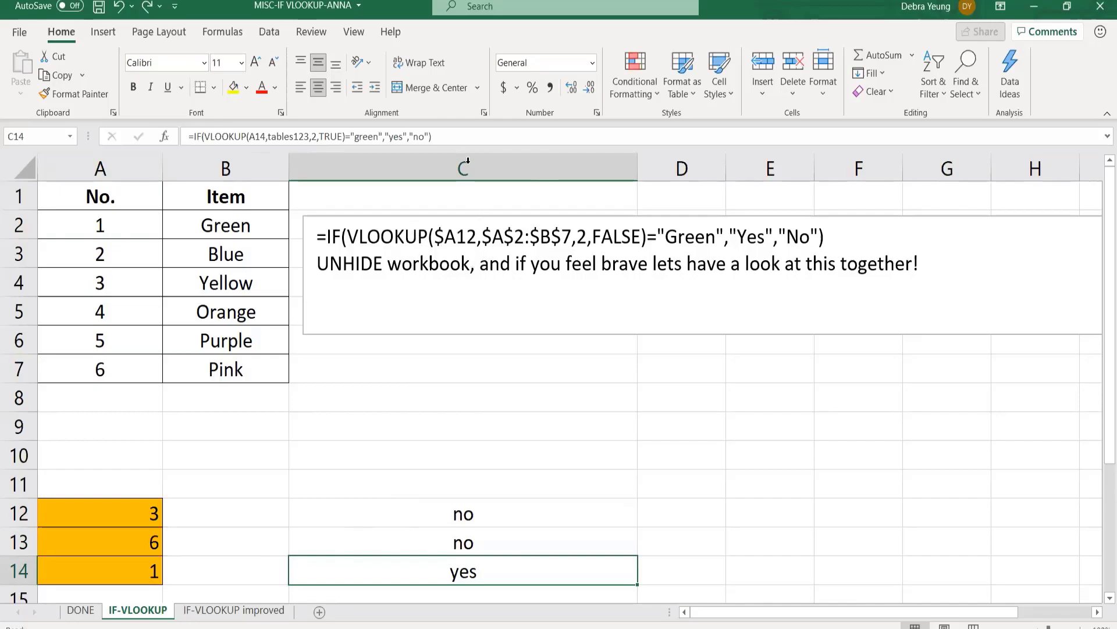
left_click(440, 135)
left_click_drag(440, 135, 176, 157)
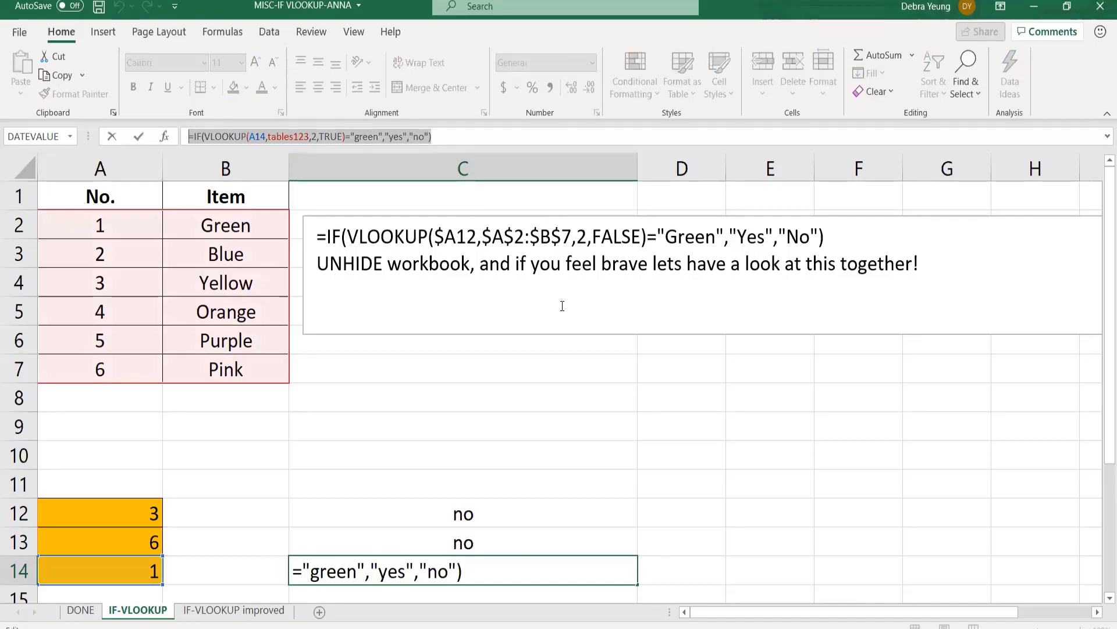
key("ctrl+Return")
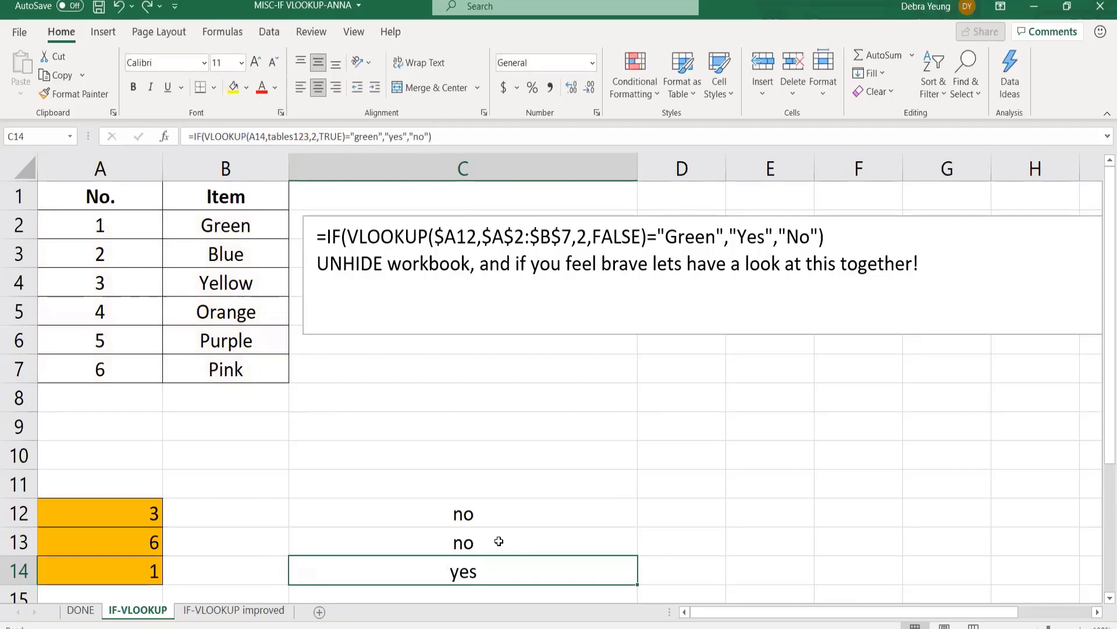
Lock the column of the lookup value in the C12 formula by making it $A12.
left_click(467, 513)
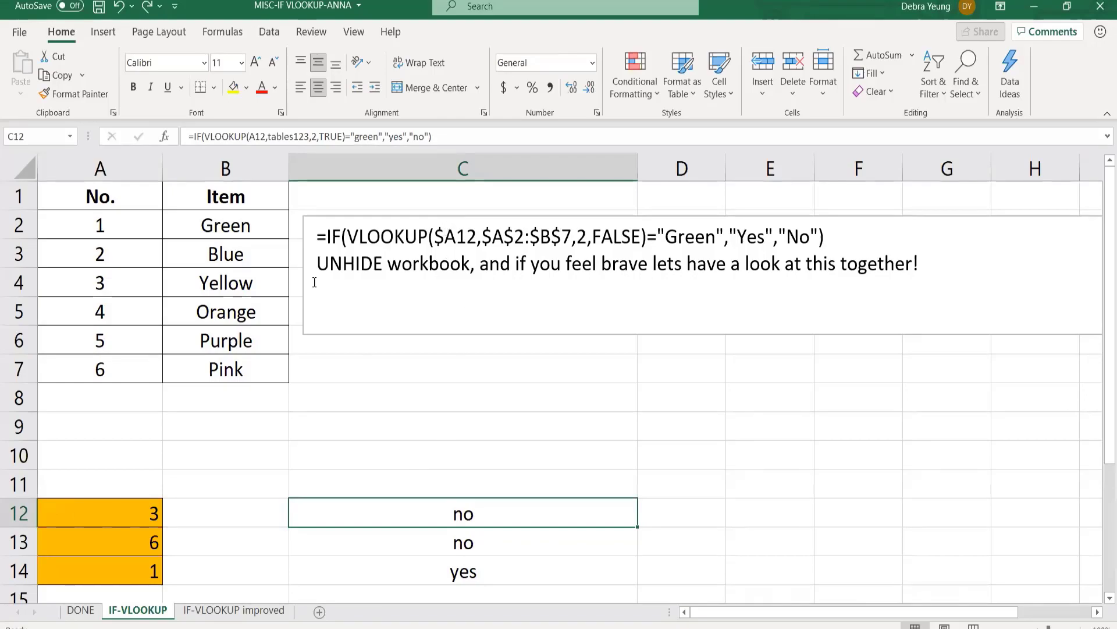
left_click(251, 137)
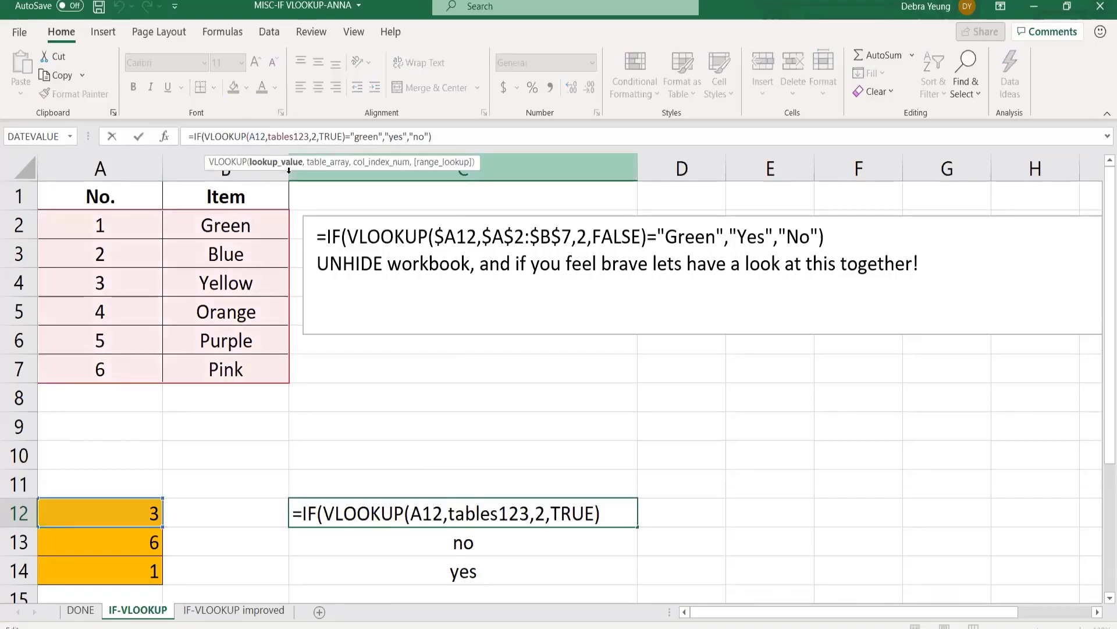
type("$")
key("Return")
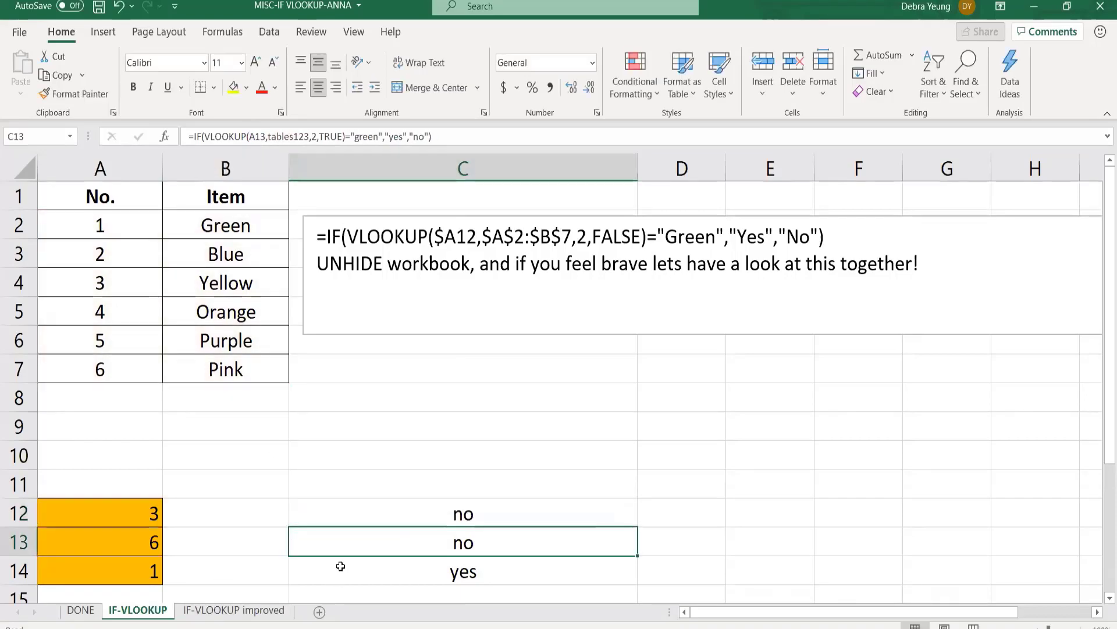
Change the VLOOKUP match argument in the C12 formula to FALSE and check the formula in C14.
left_click(356, 516)
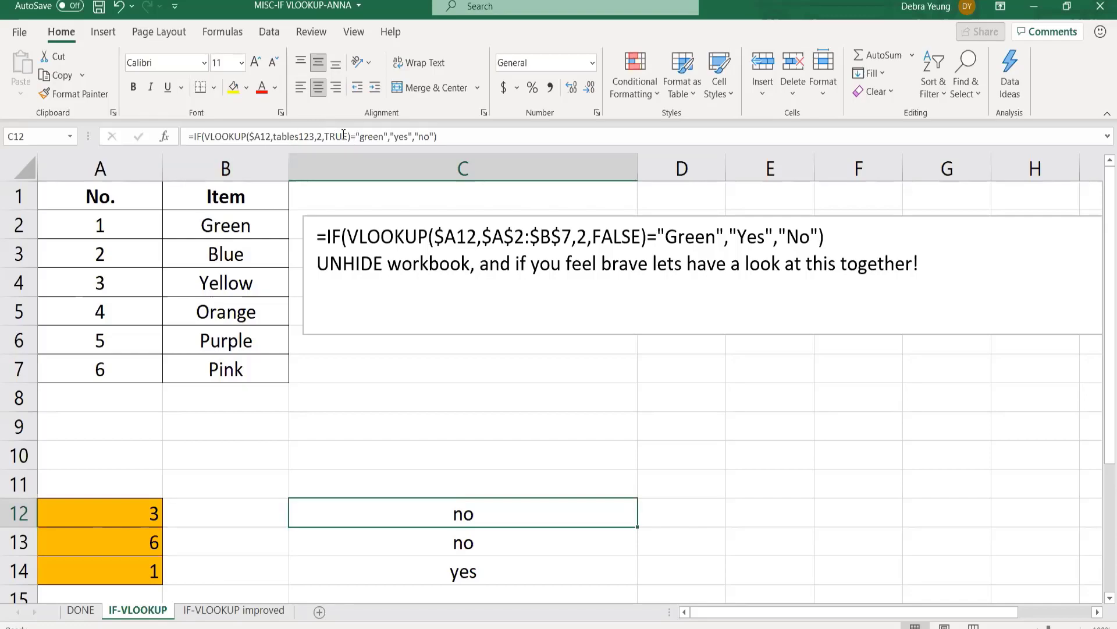
left_click_drag(348, 136, 325, 137)
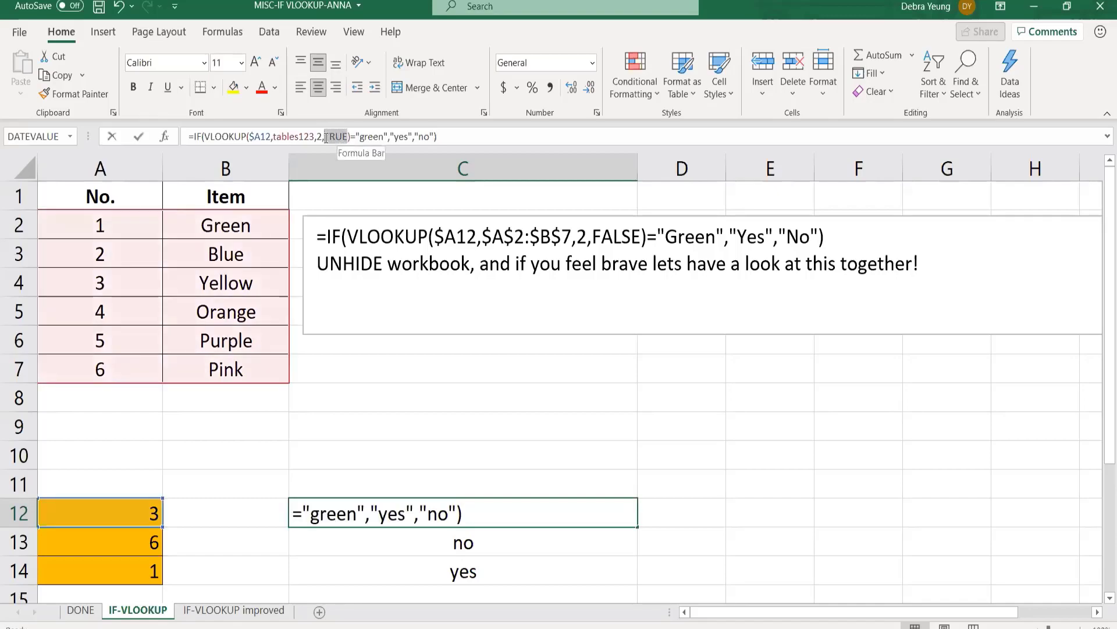
type("false")
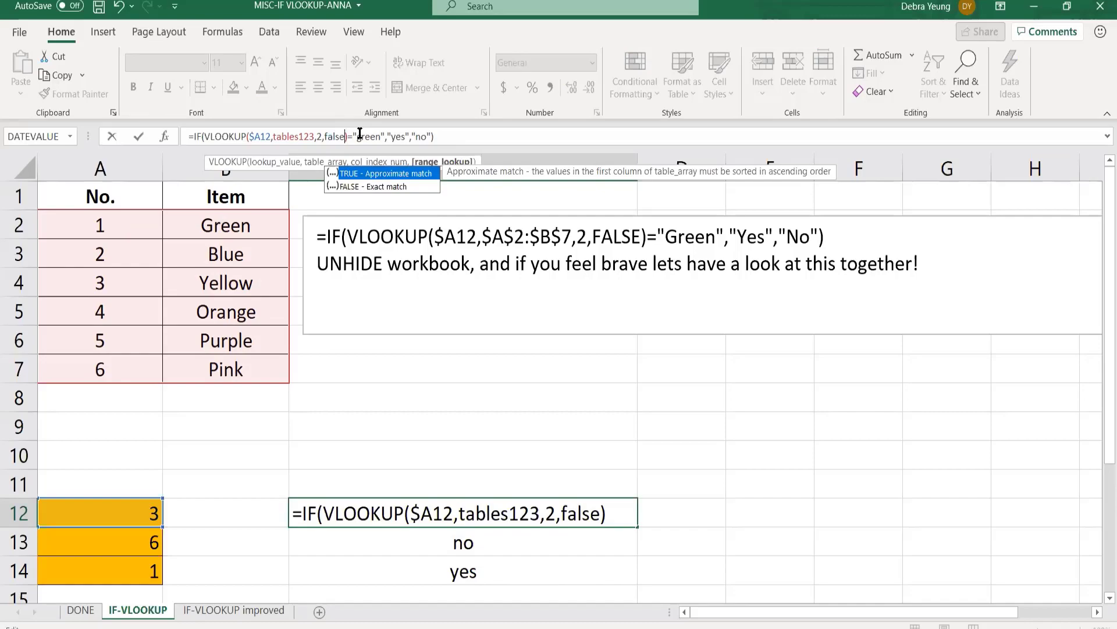
key("Return")
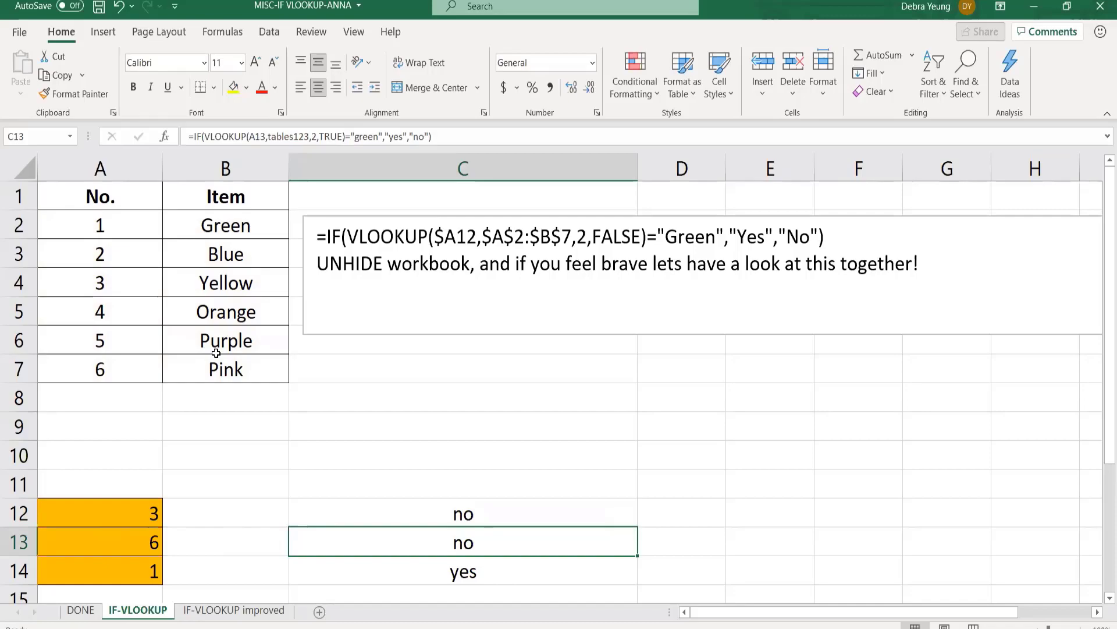
left_click(323, 571)
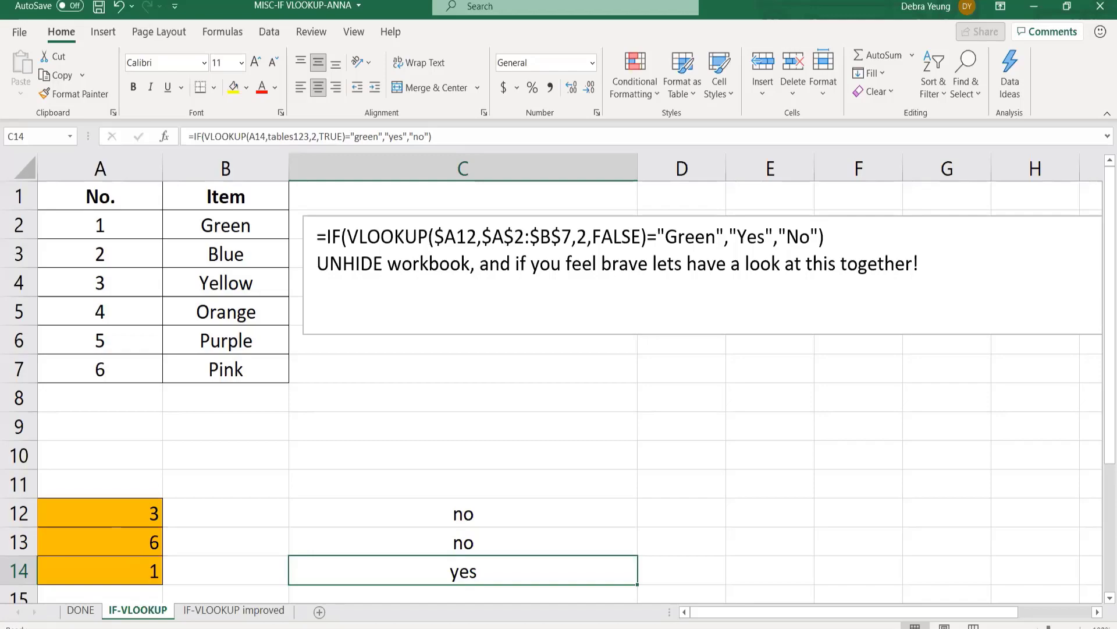
Switch to the other copy of the sheet and compare the table ranges used by the formulas in C14 and C12.
key("alt+Tab")
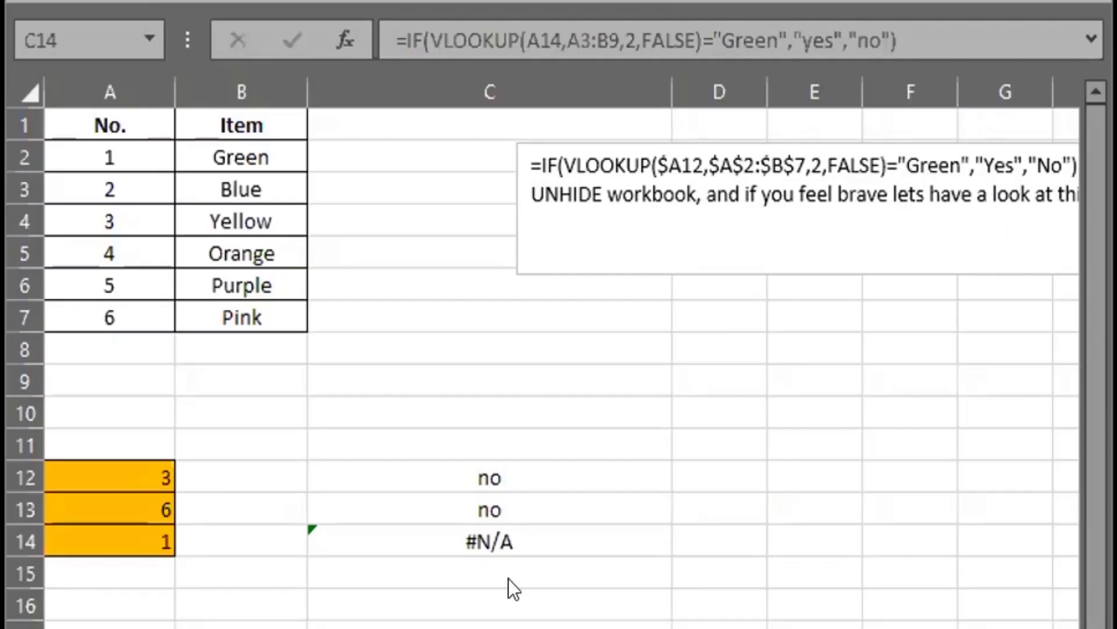
double_click(529, 541)
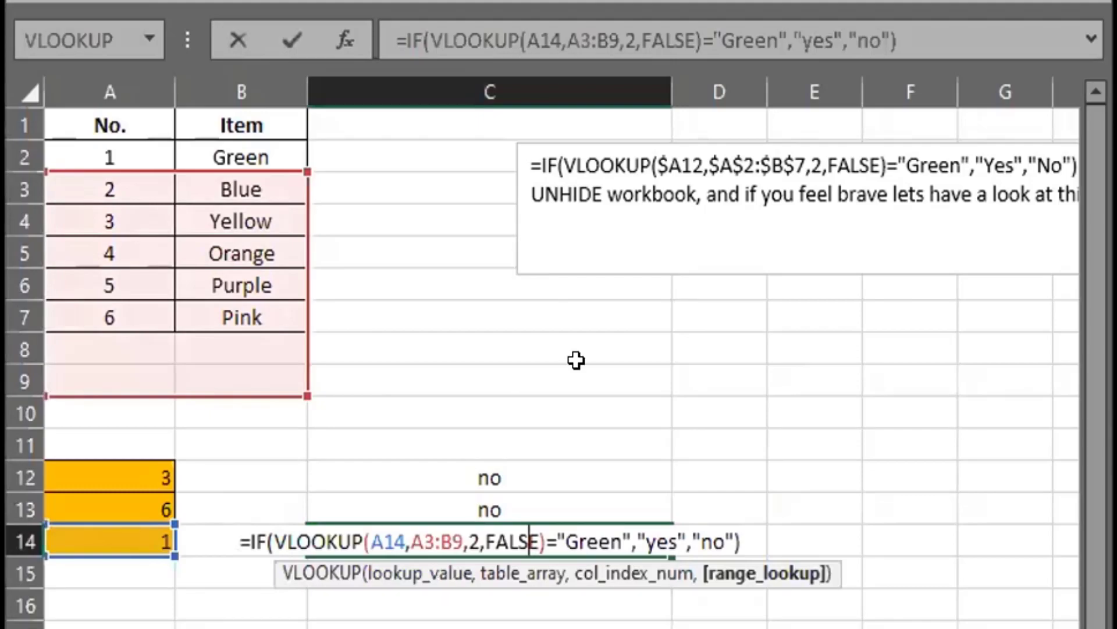
double_click(448, 462)
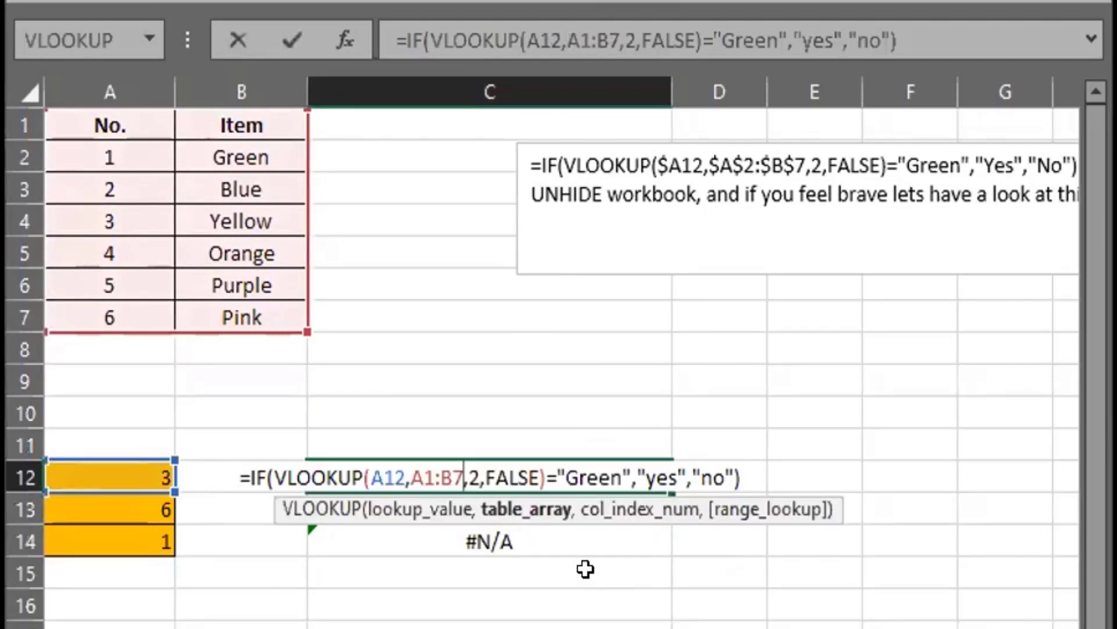
left_click(741, 477)
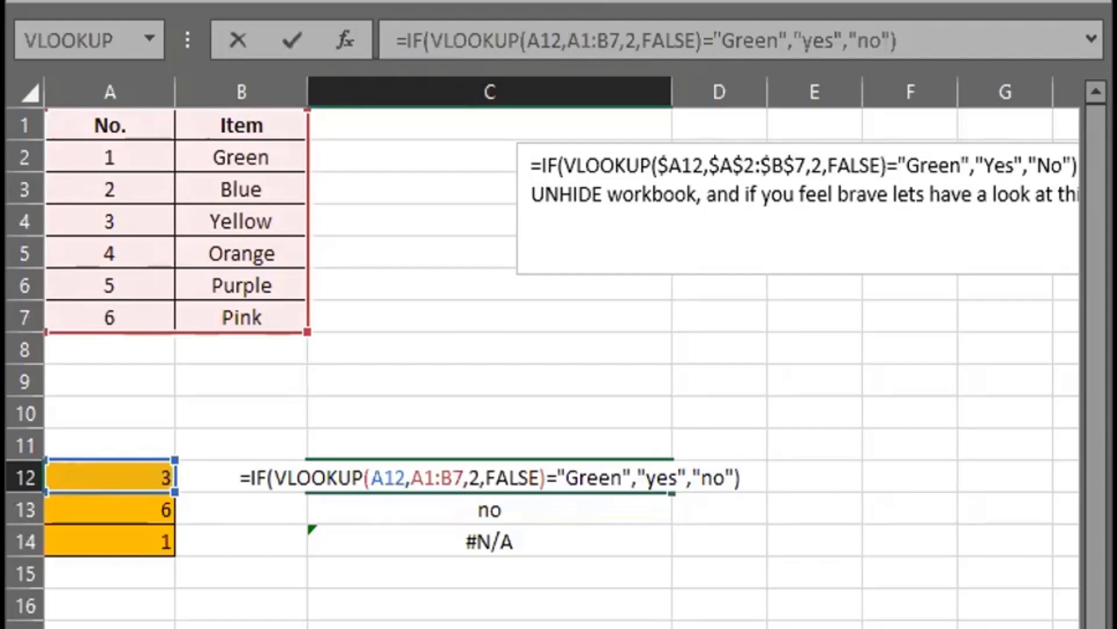
key("Return")
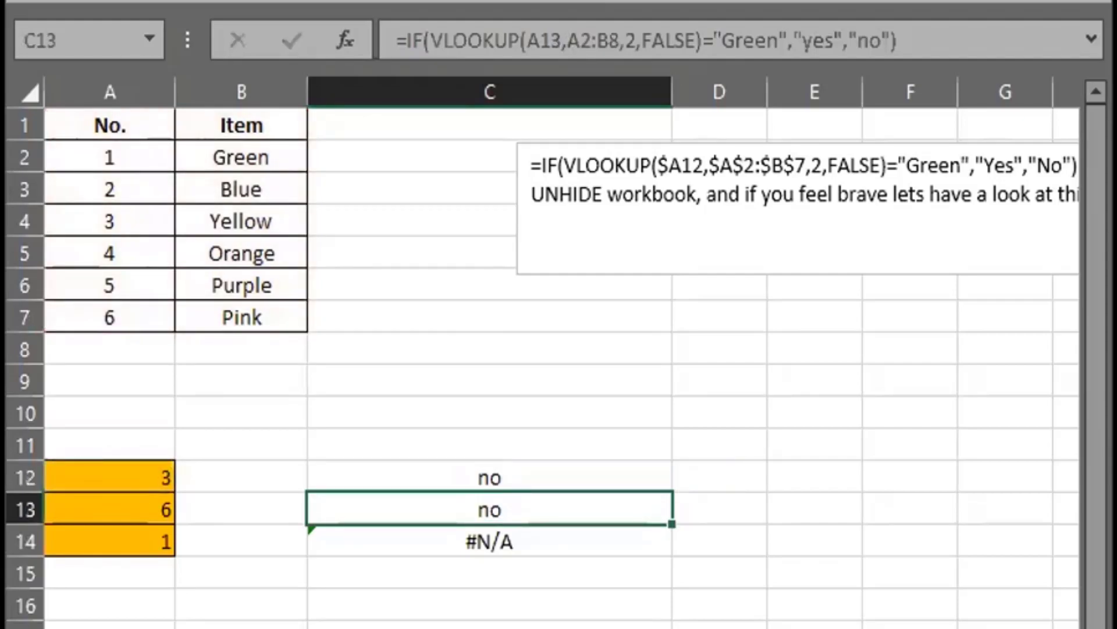
Change the VLOOKUP table range in the C12 formula to A2:B7 and copy the formula down through C14.
left_click(571, 476)
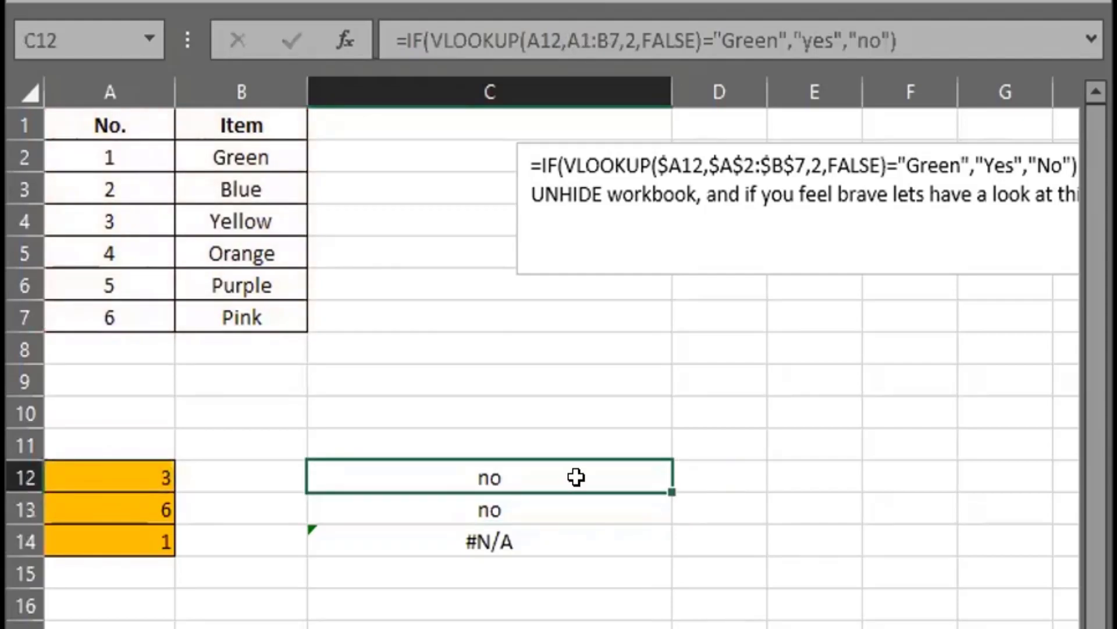
double_click(571, 476)
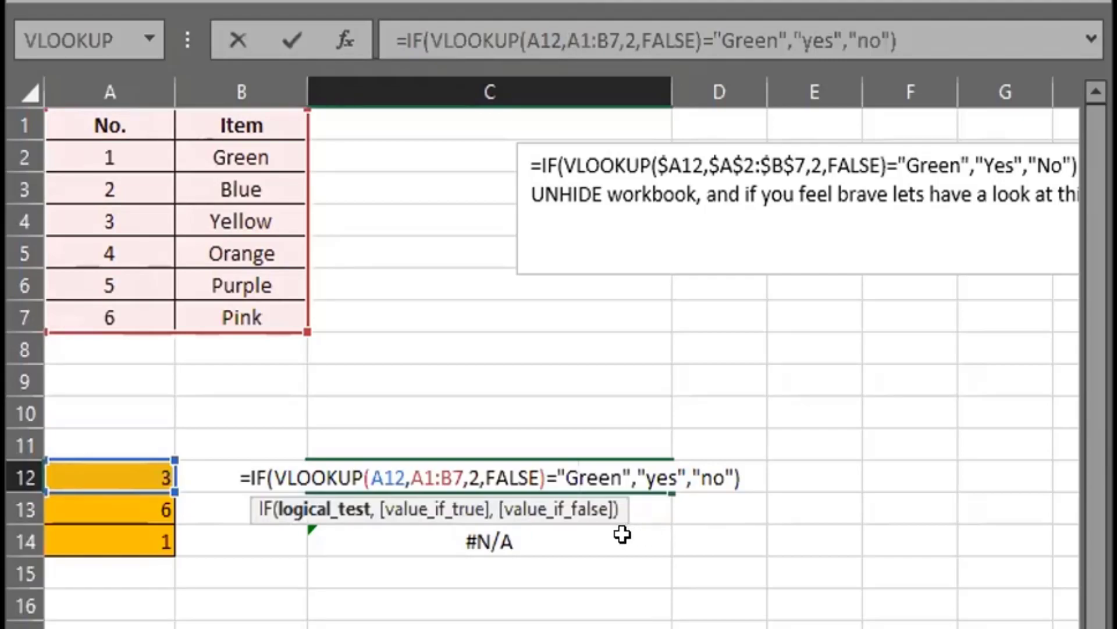
left_click(431, 467)
key("BackSpace")
type("2")
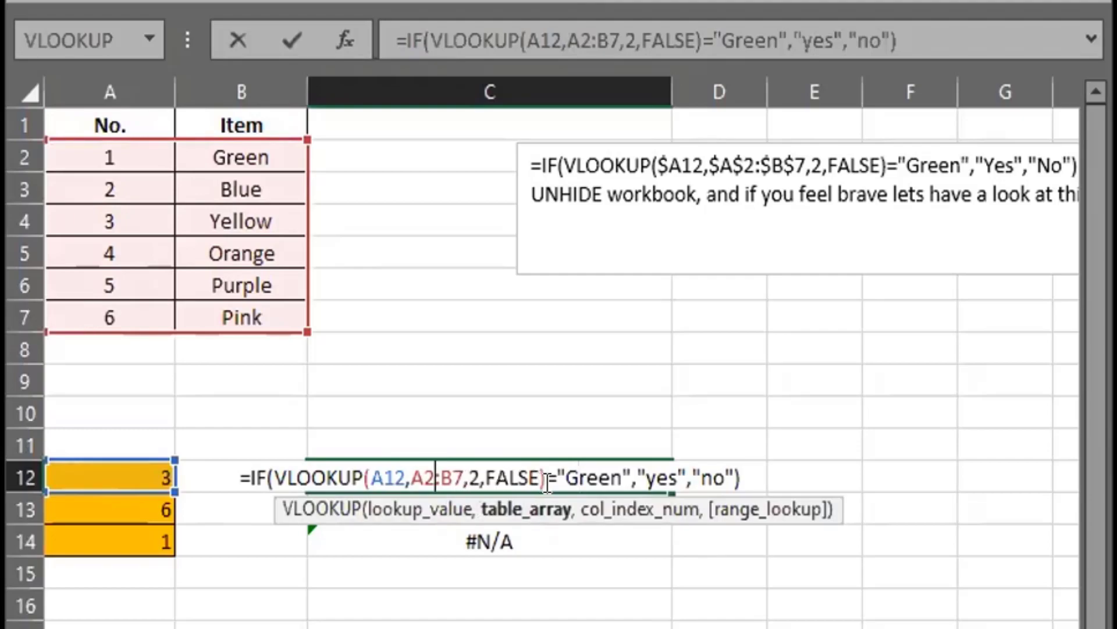
key("Return")
left_click(582, 480)
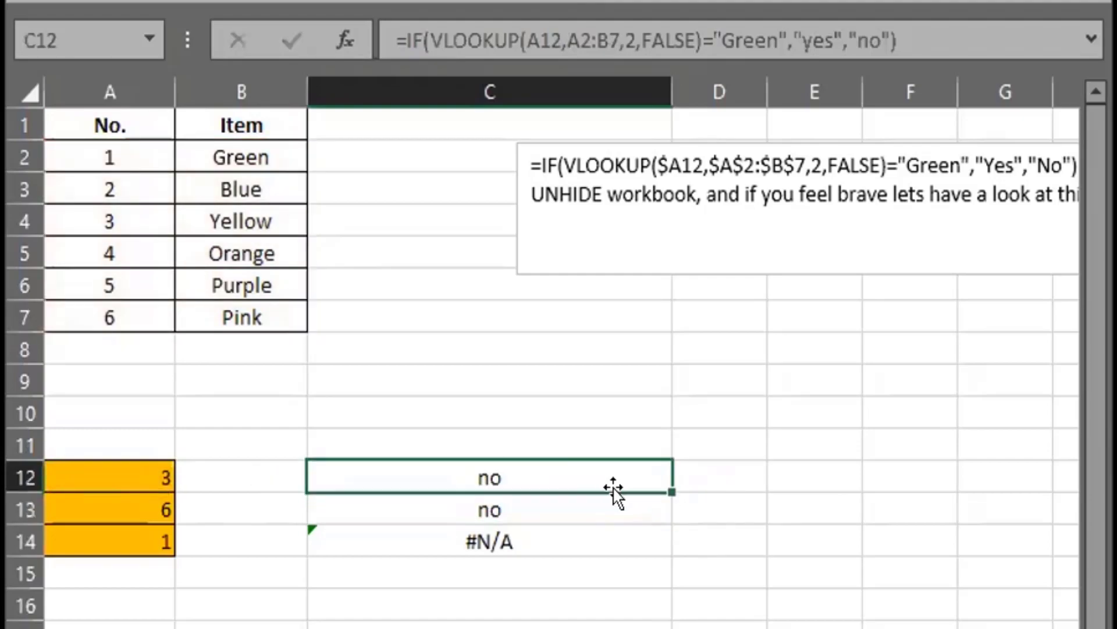
left_click_drag(665, 484, 659, 555)
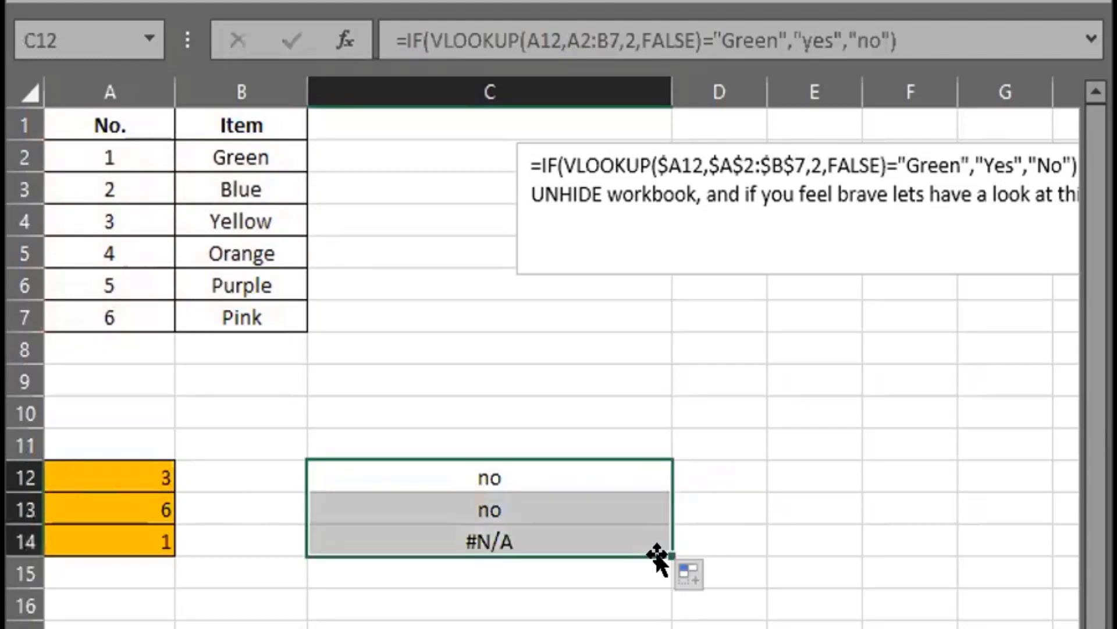
Make the VLOOKUP table range in the C12 formula fully absolute as $A$2:$B$7.
double_click(579, 476)
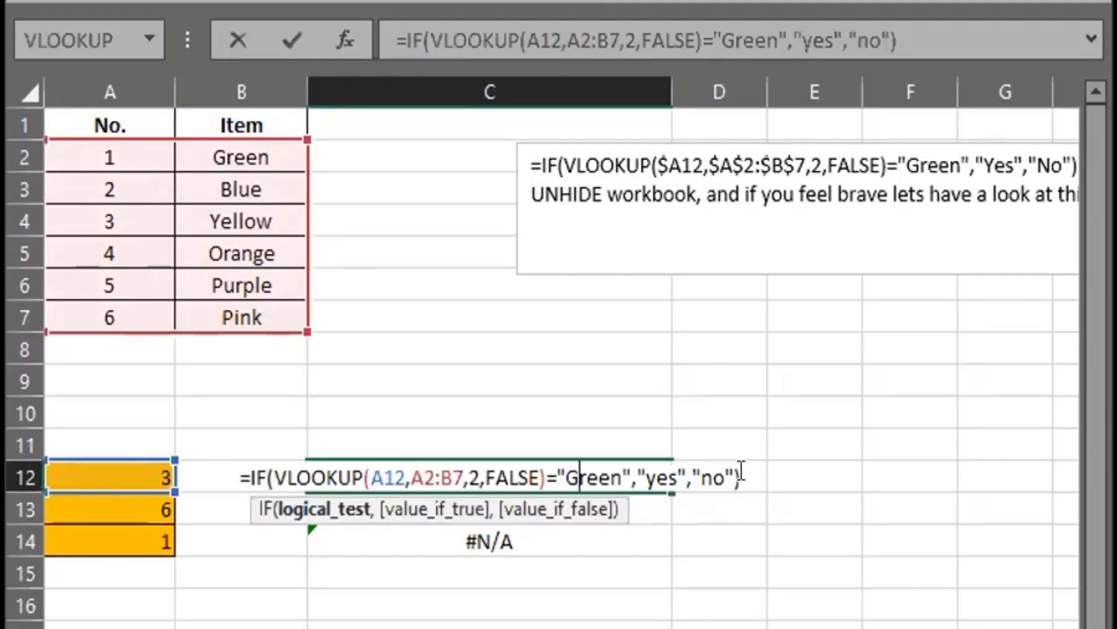
left_click(406, 469)
key("Right")
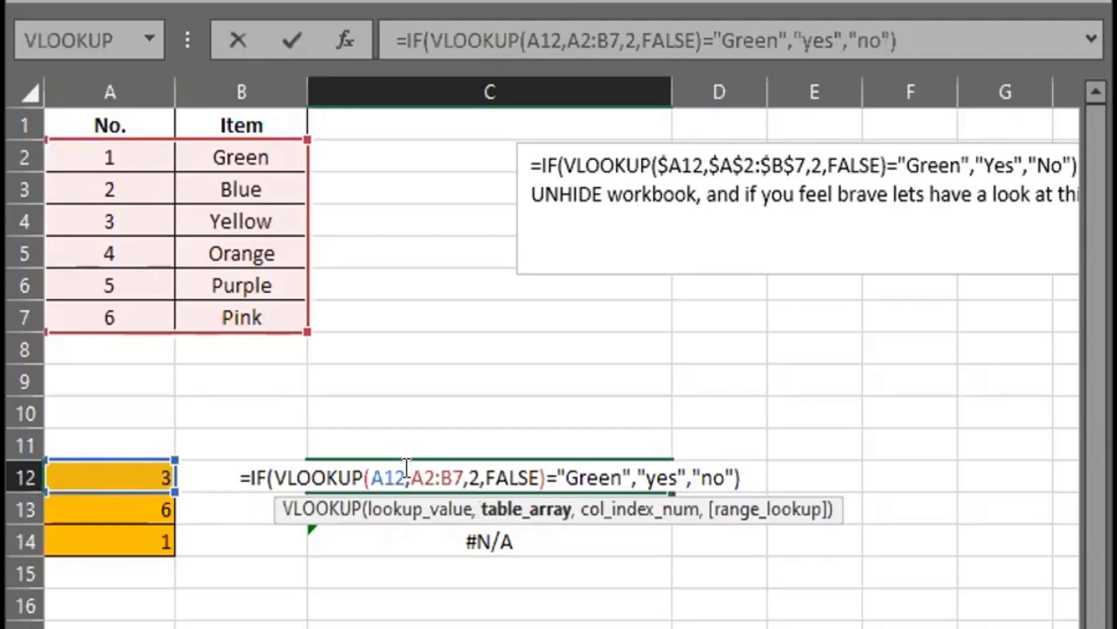
type("$")
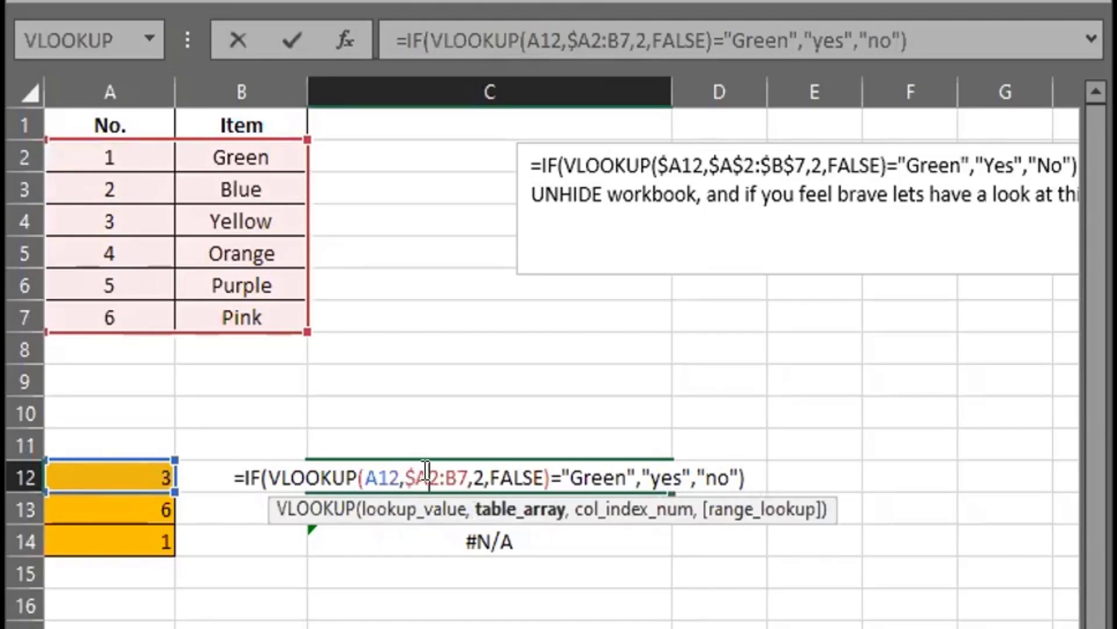
left_click(428, 471)
type("$")
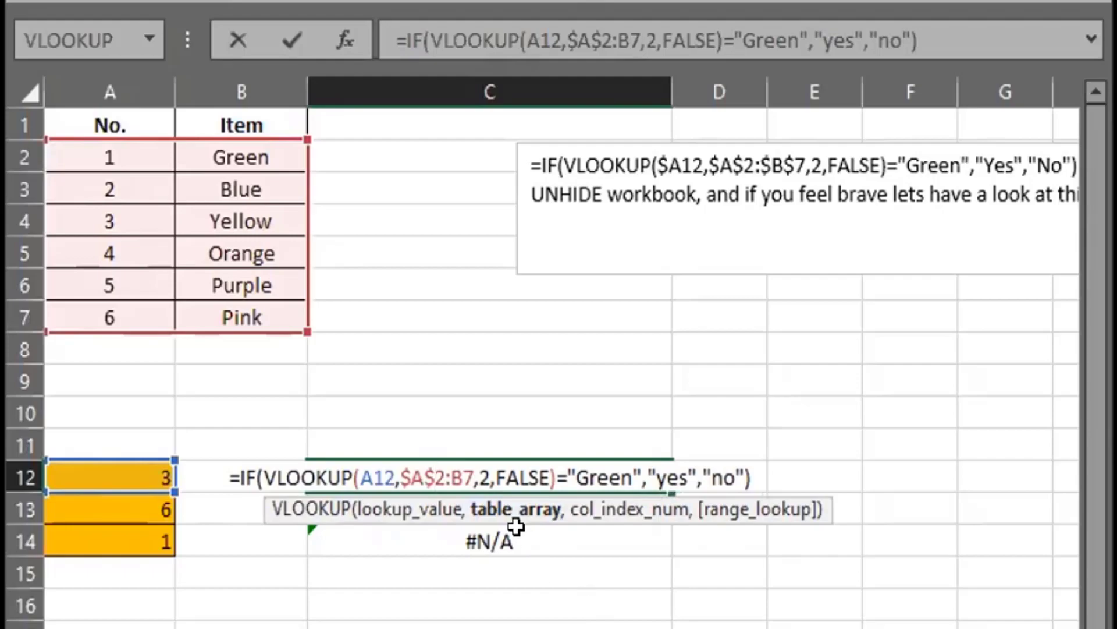
left_click(444, 469)
type("$")
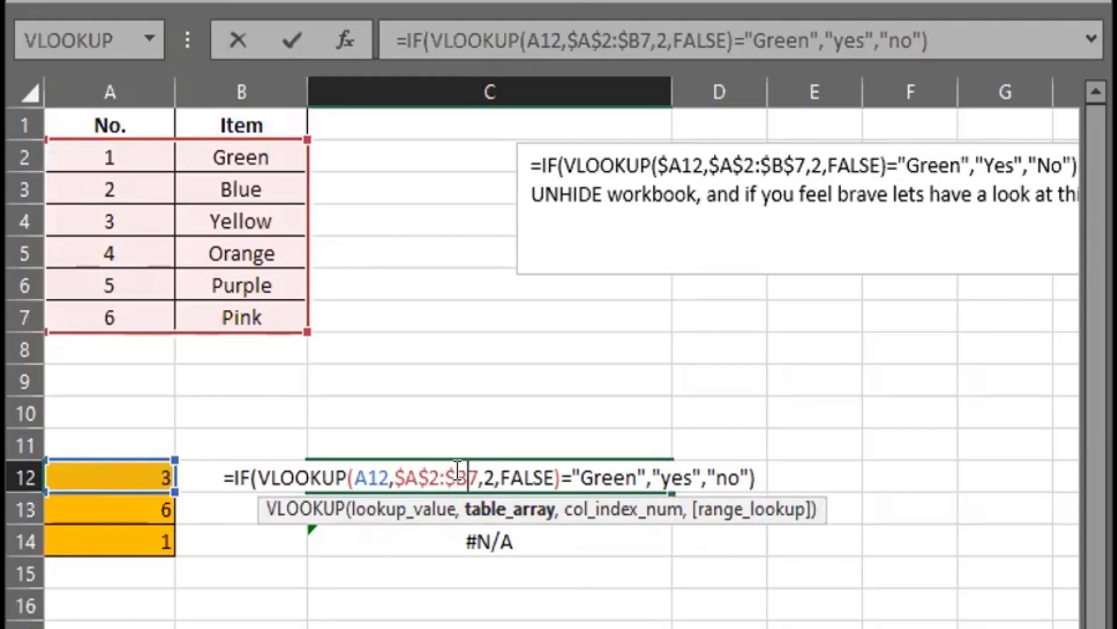
type("$")
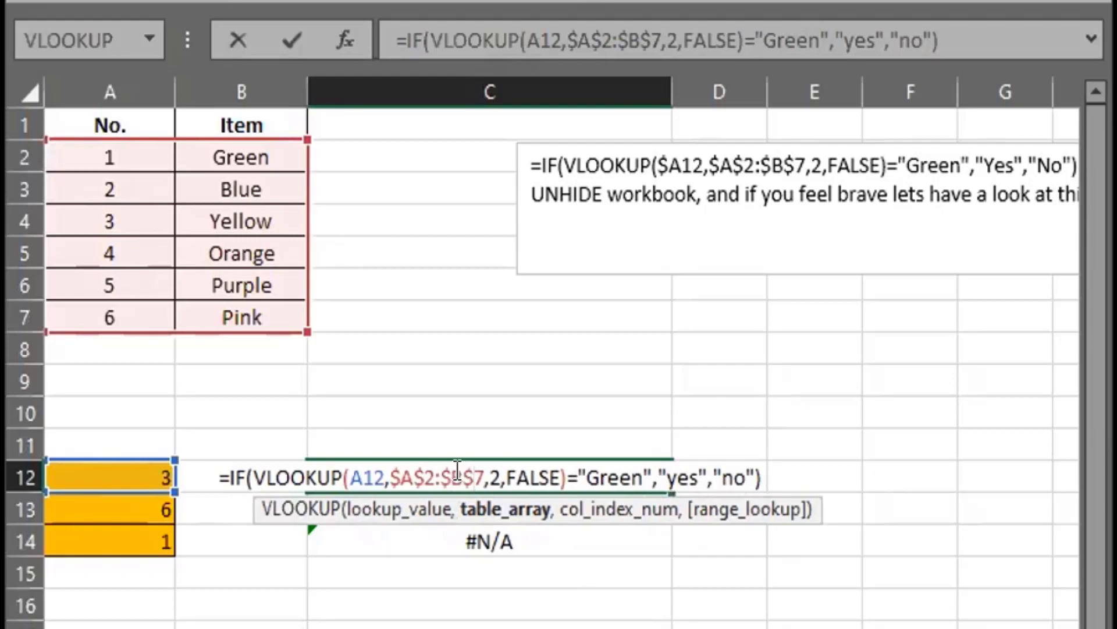
Make the lookup value in the C12 formula fully absolute as $A$12 and copy the formula down through C14.
left_click(343, 477)
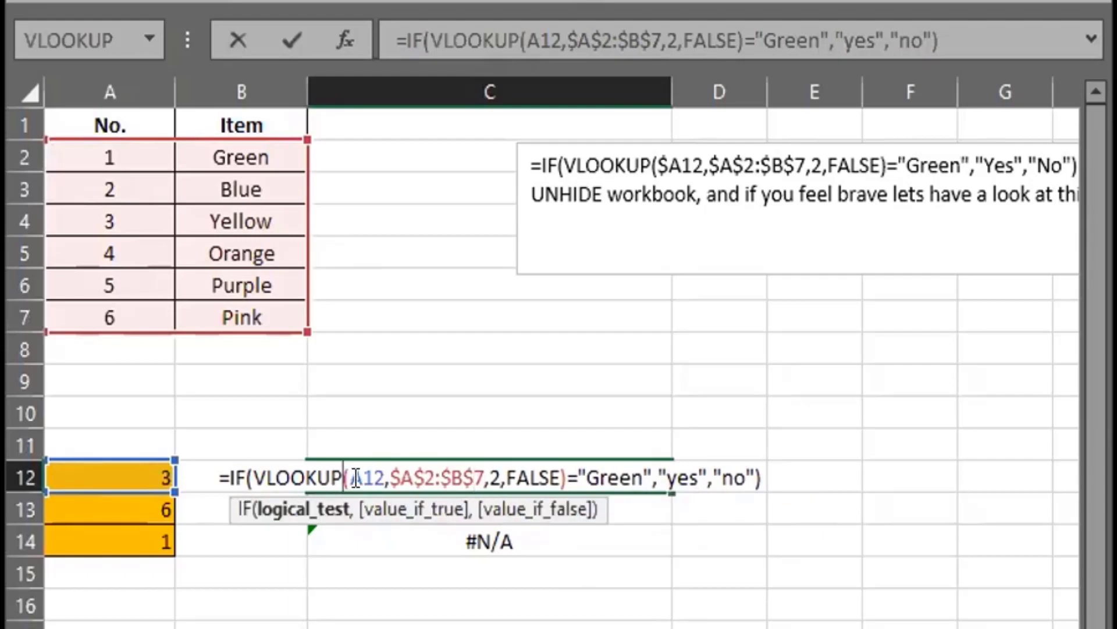
key("Right")
key("Right")
key("Left")
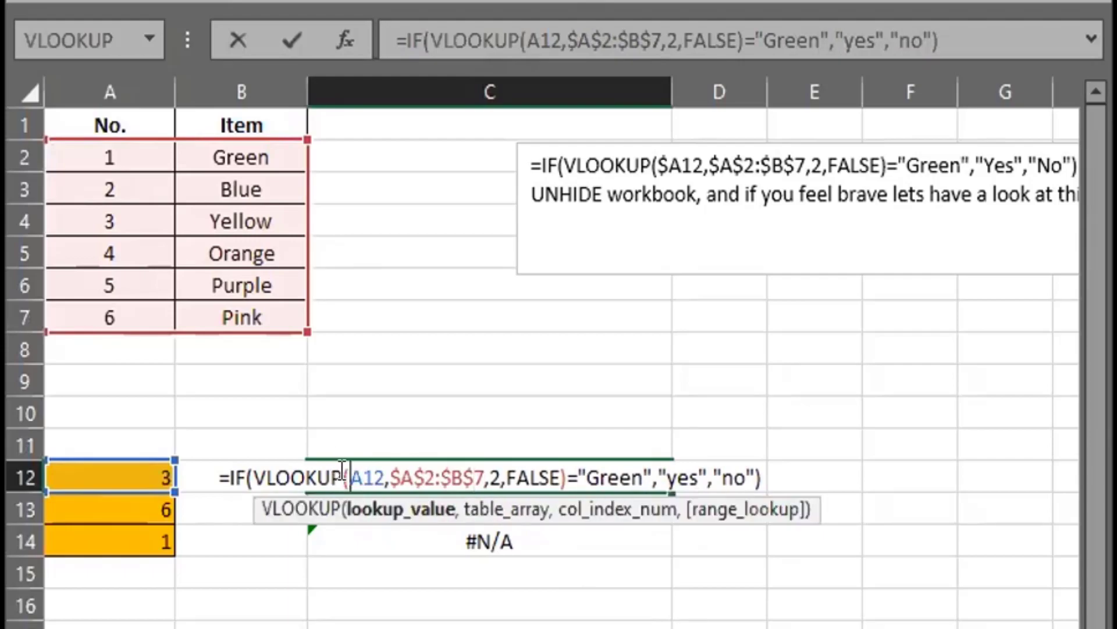
type("$")
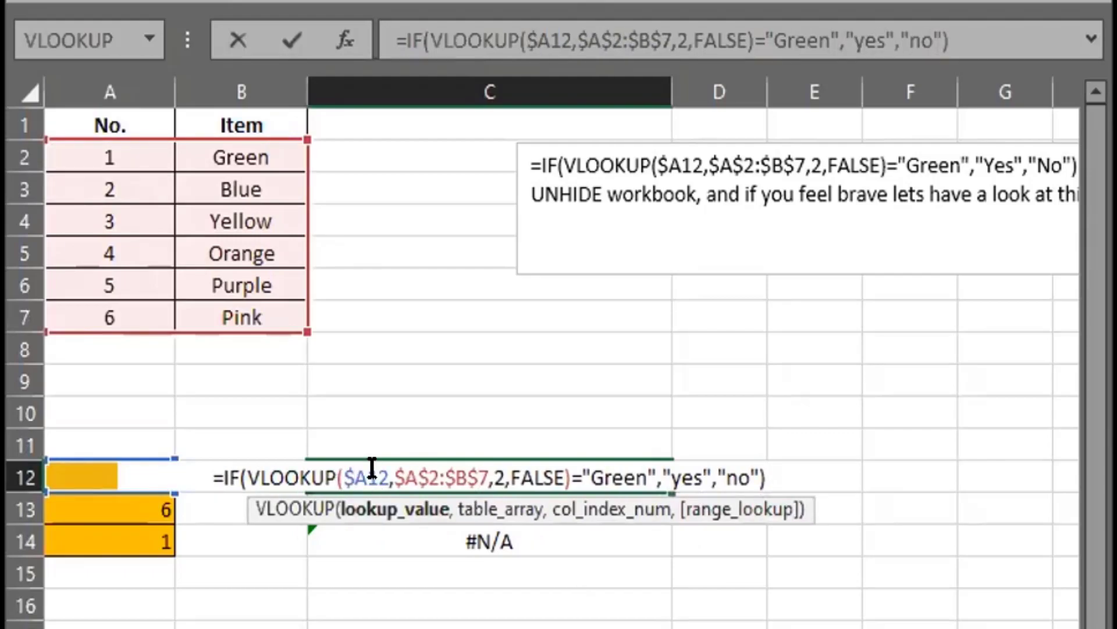
key("Right")
type("$")
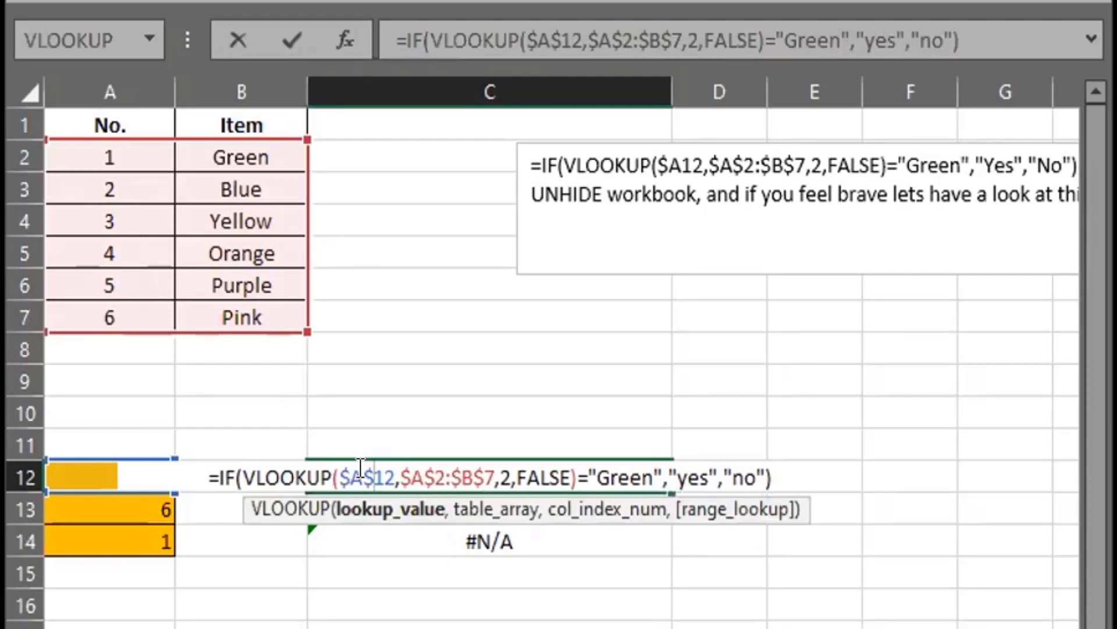
key("Return")
left_click(359, 466)
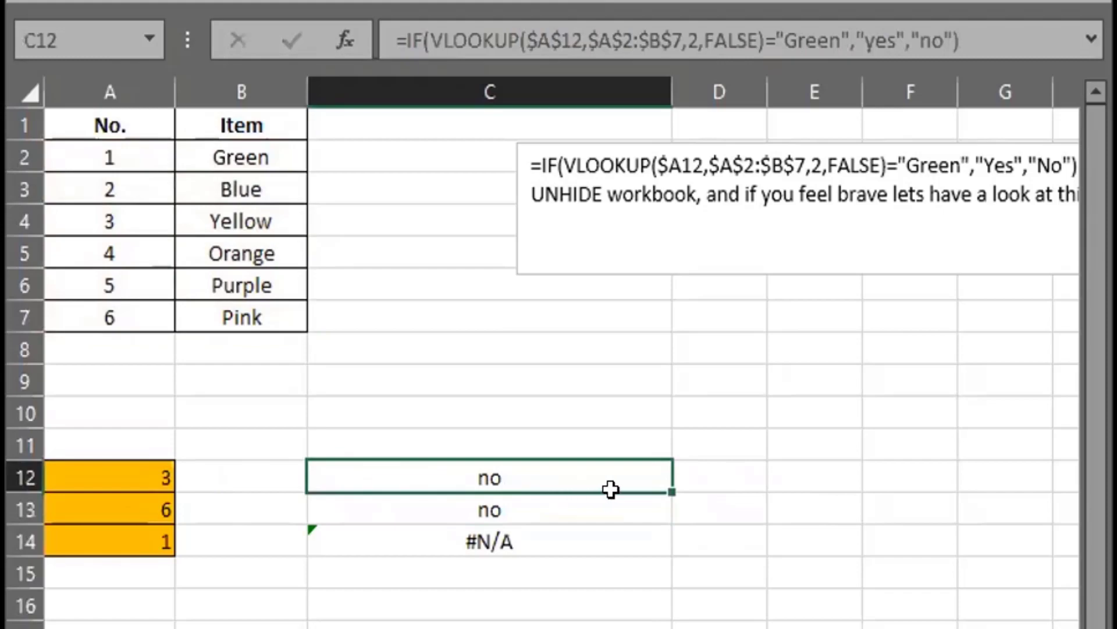
left_click_drag(670, 490, 646, 539)
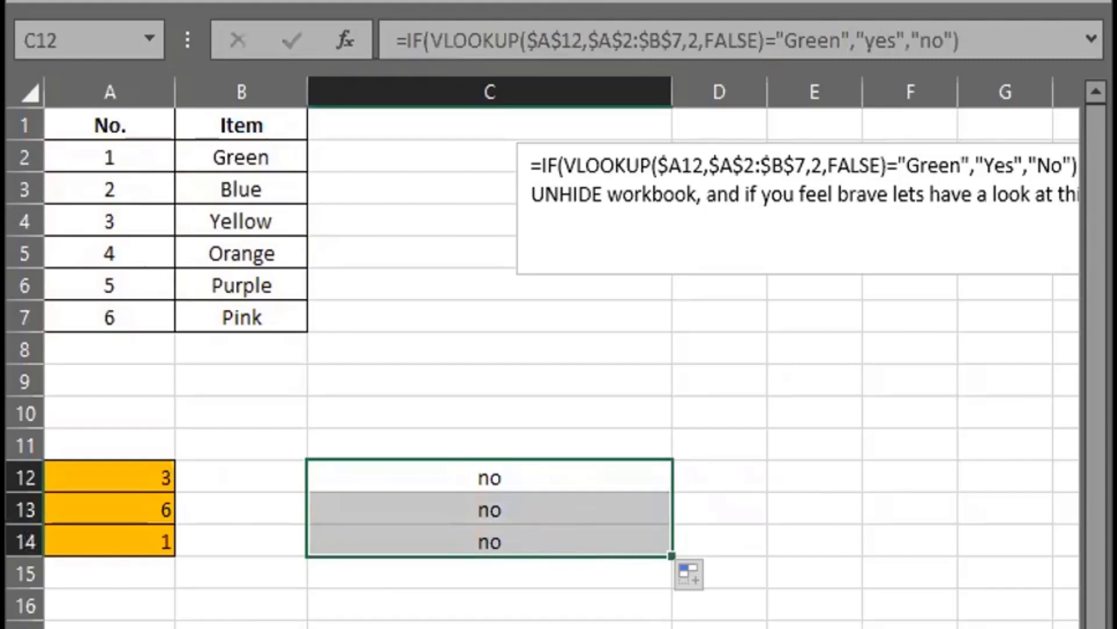
Remove the row lock from the lookup value in C12 so it reads $A12, and copy the formula down through C14.
double_click(454, 474)
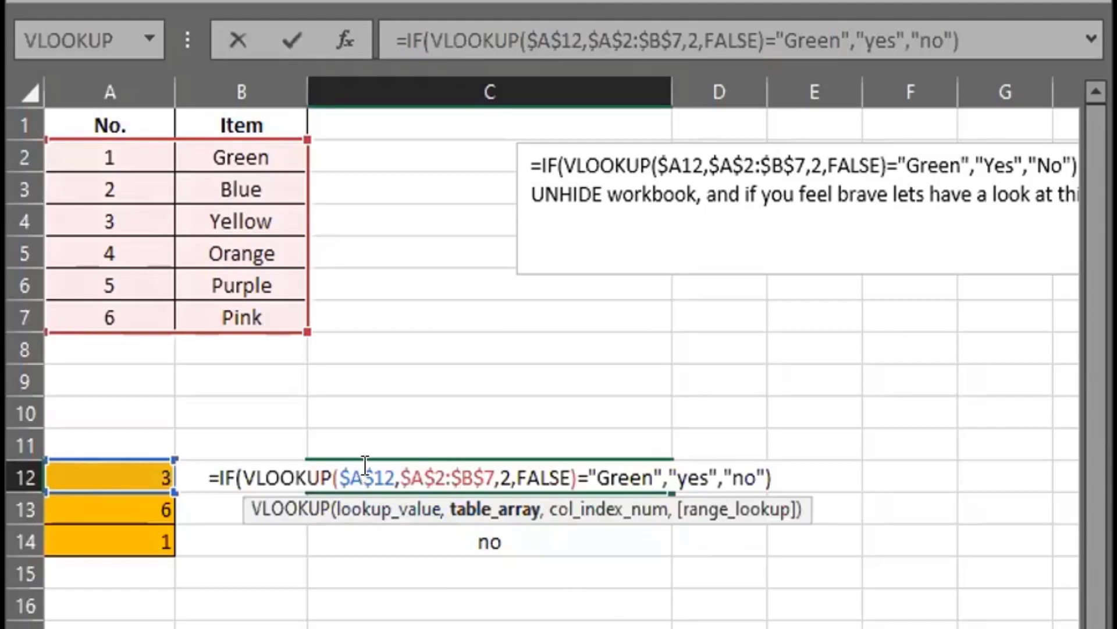
left_click(340, 473)
mouse_move(339, 473)
left_mouse_down()
mouse_move(357, 473)
mouse_move(340, 468)
left_mouse_up()
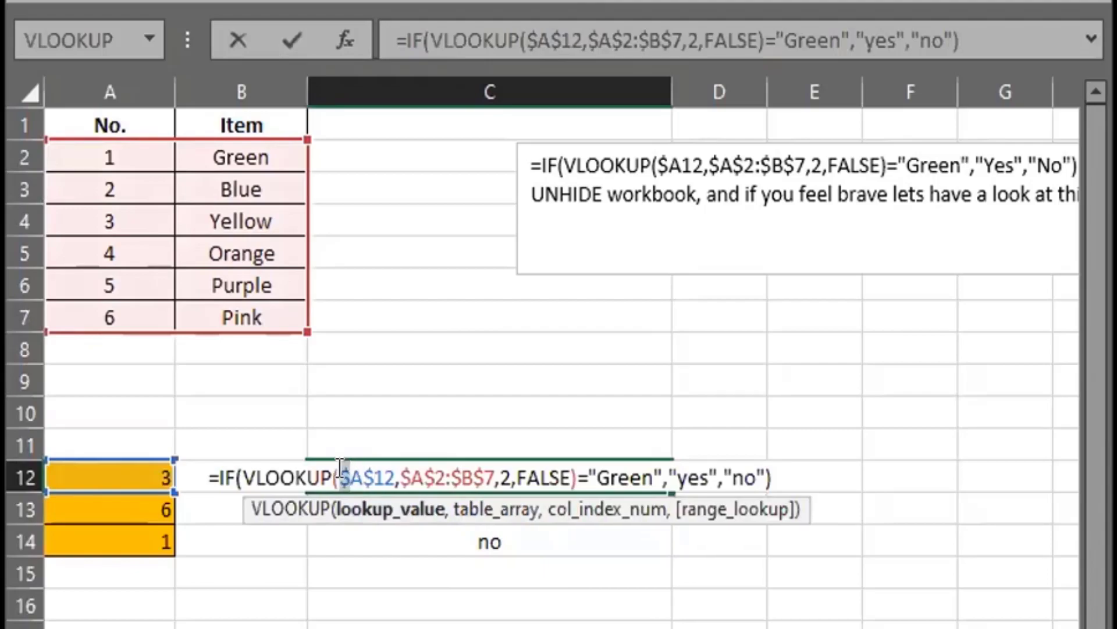
key("Delete")
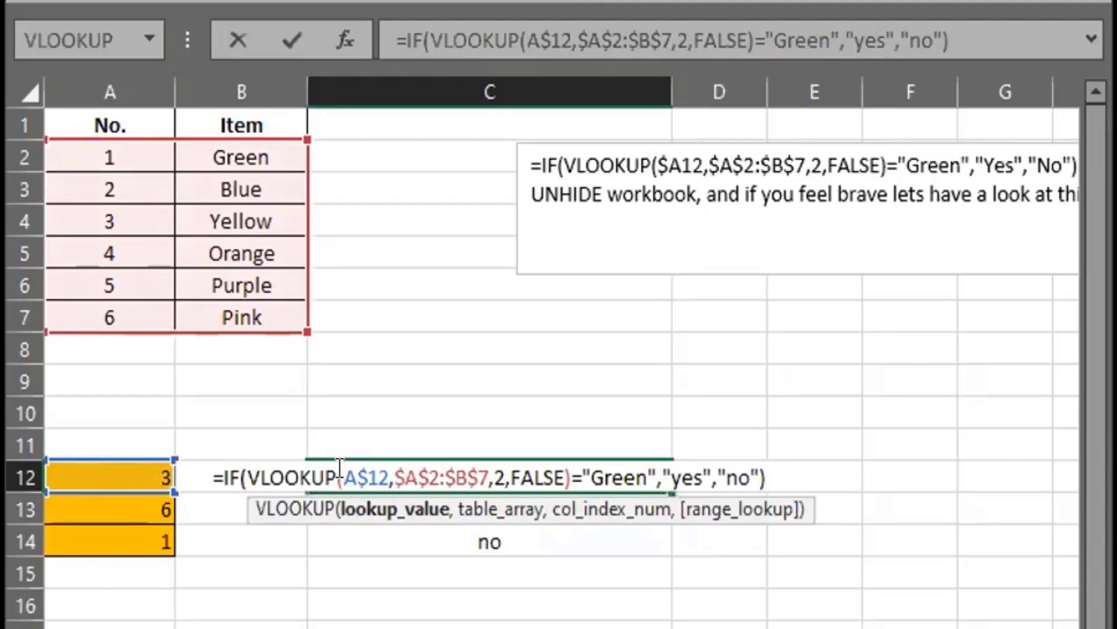
type("$")
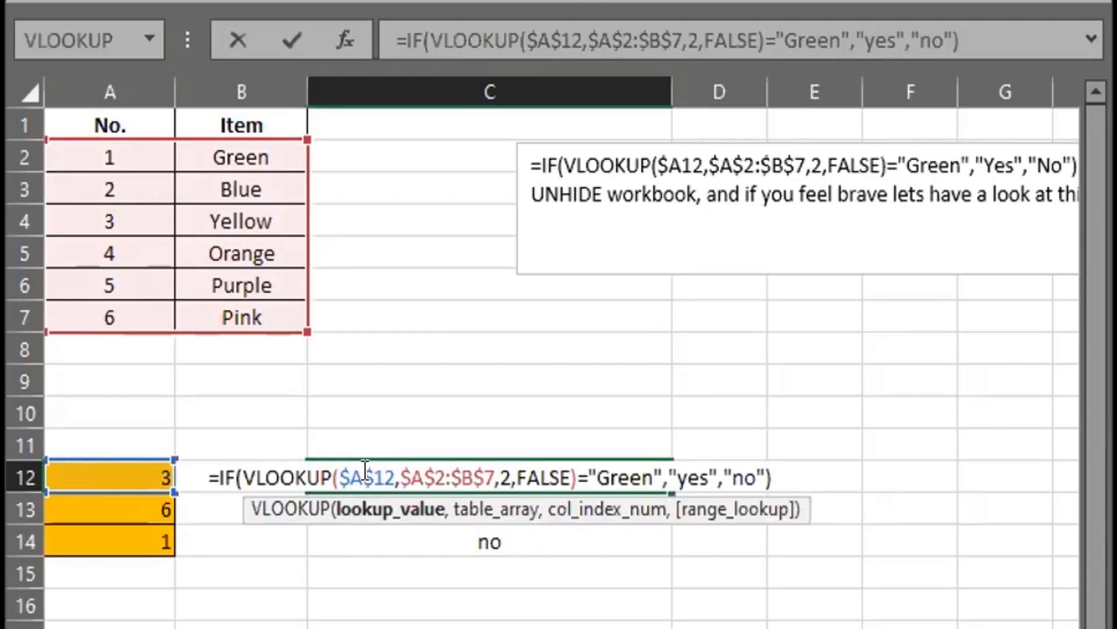
left_click_drag(374, 470, 361, 468)
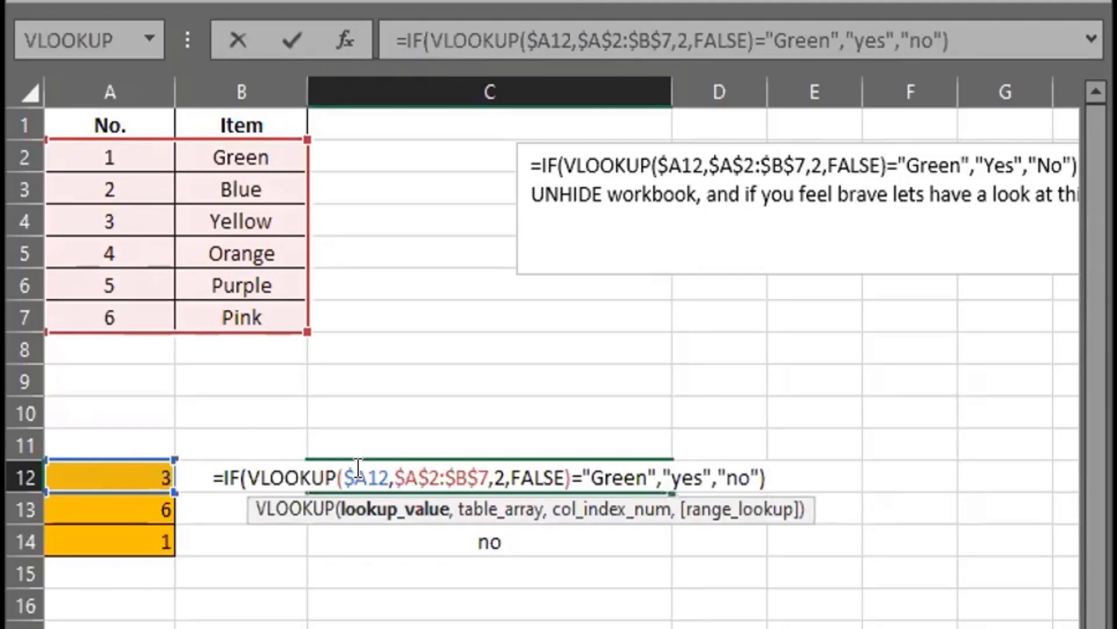
key("Return")
left_click(399, 468)
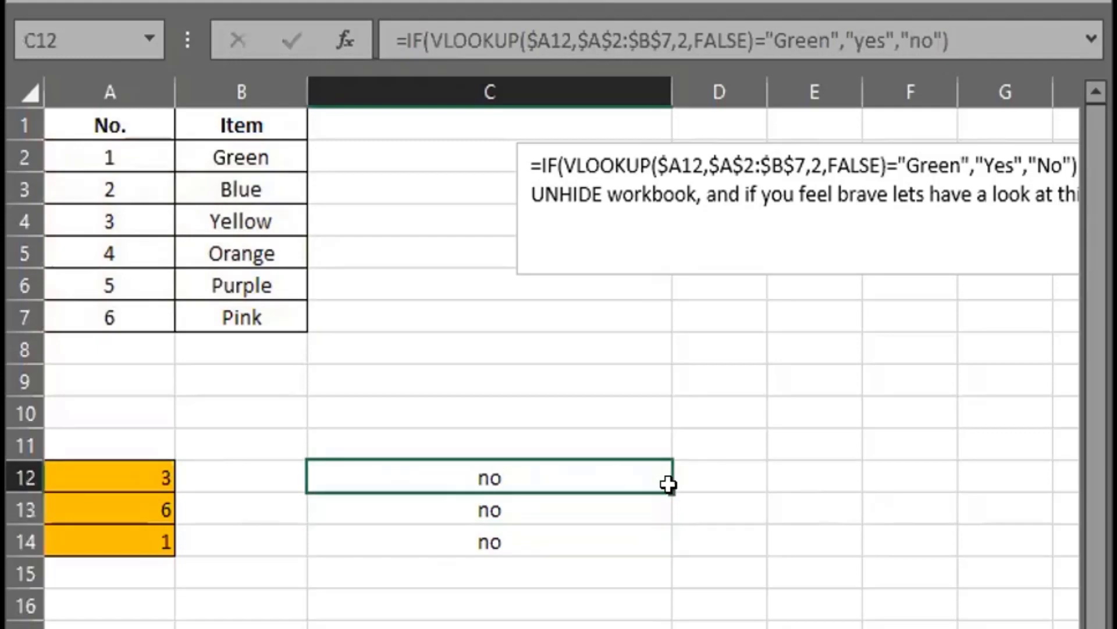
left_click_drag(669, 492, 665, 542)
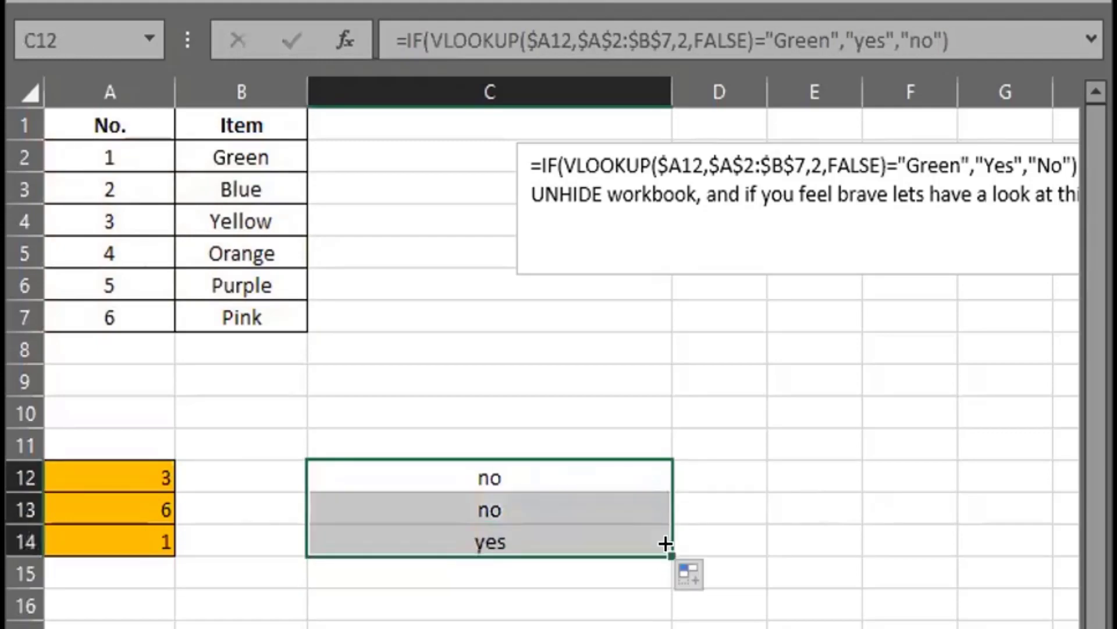
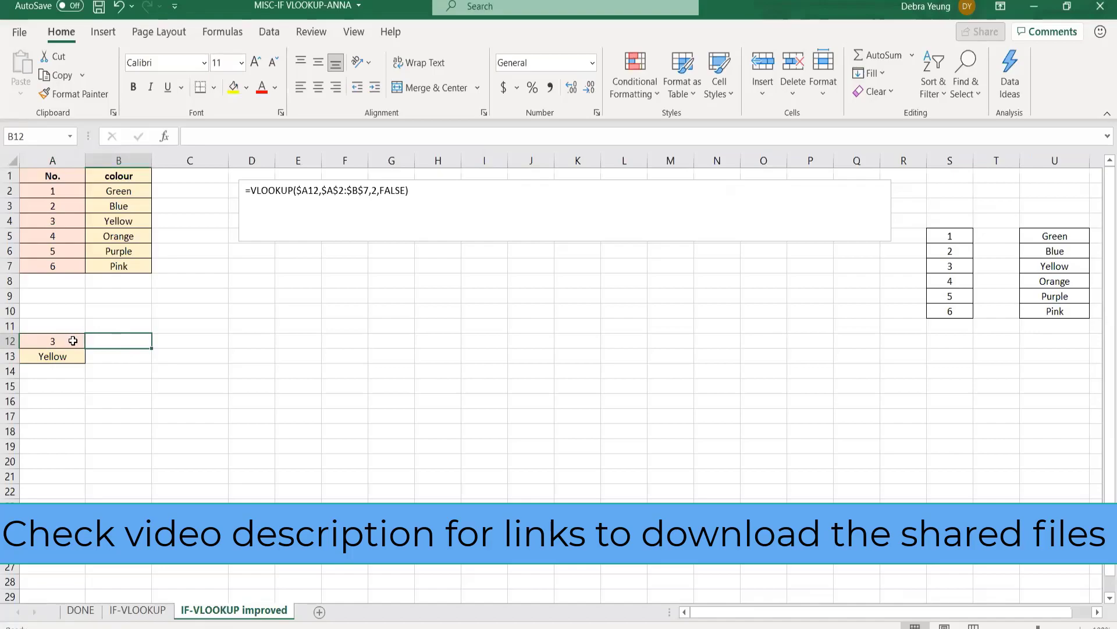
Choose 4 from the number list in cell A12 of the IF-VLOOKUP improved sheet.
left_click(75, 338)
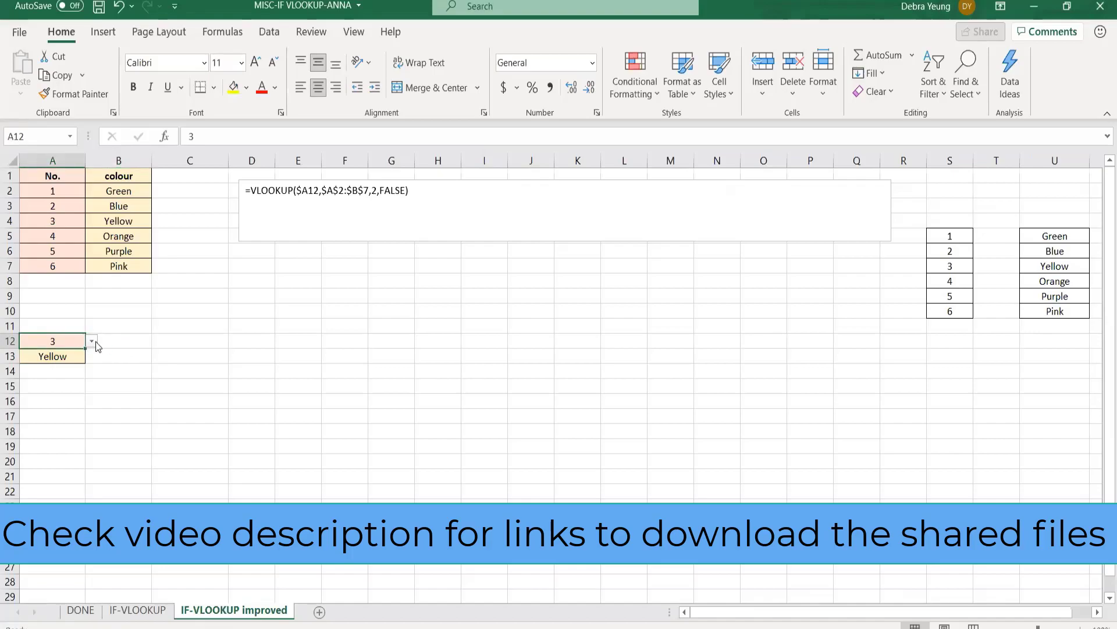
left_click(91, 341)
left_click(72, 387)
left_click(76, 358)
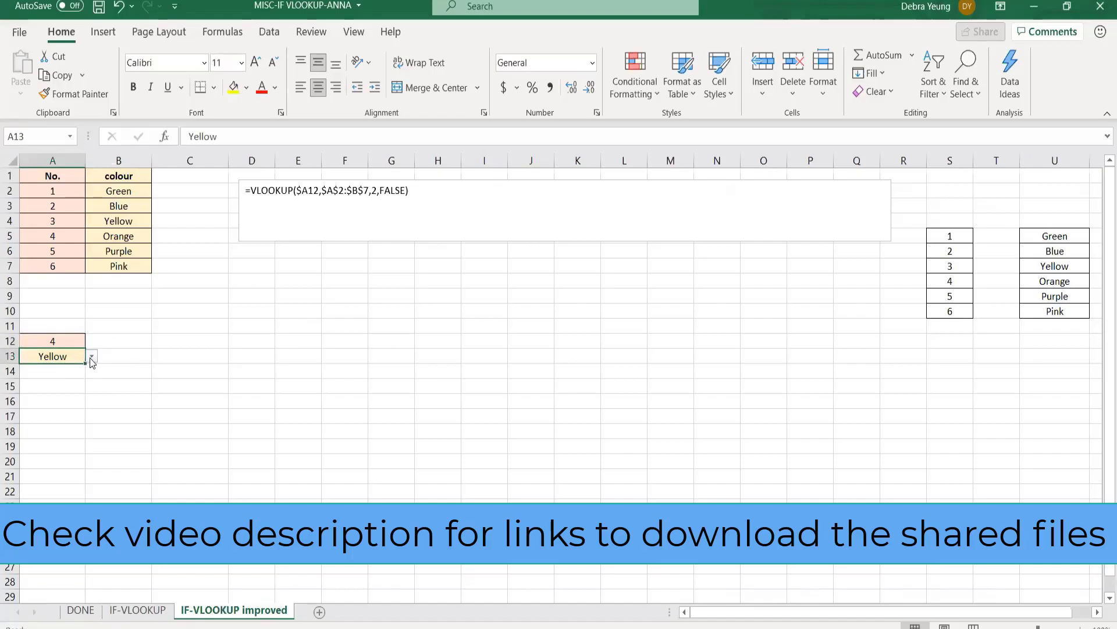
left_click(81, 341)
left_click(92, 341)
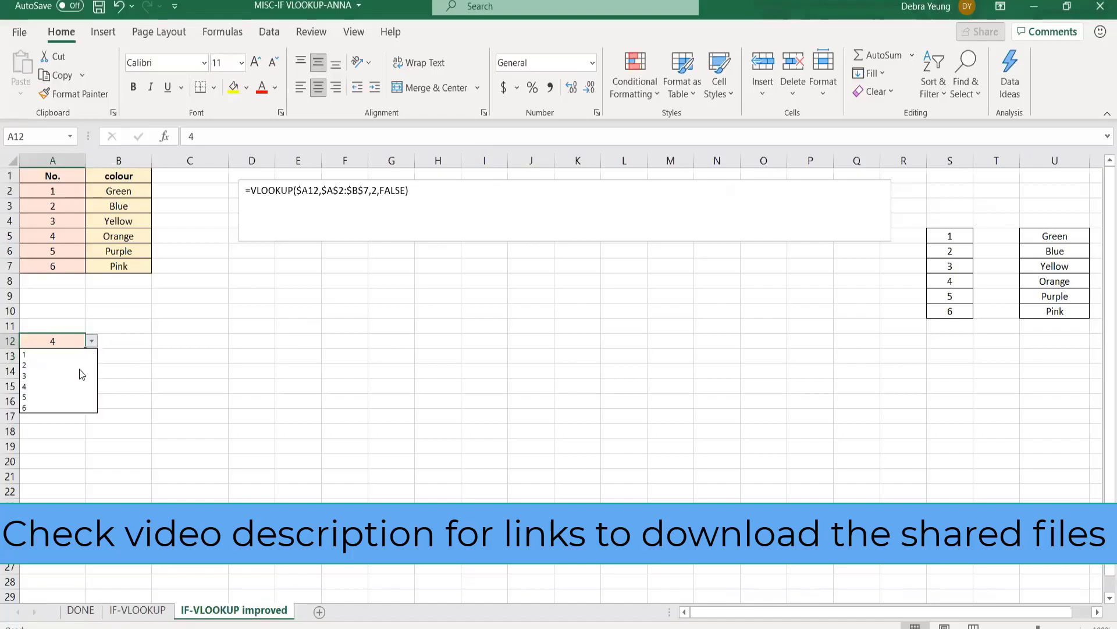
left_click(65, 384)
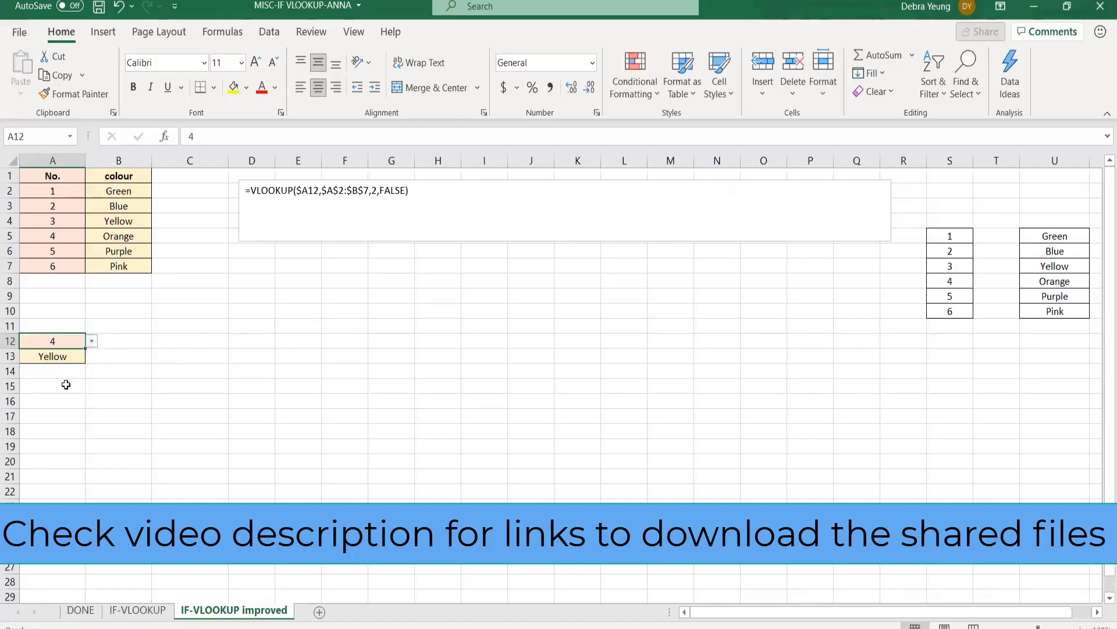
Show the colour choices for cell A13 and choose Yellow.
left_click(56, 356)
left_click(90, 359)
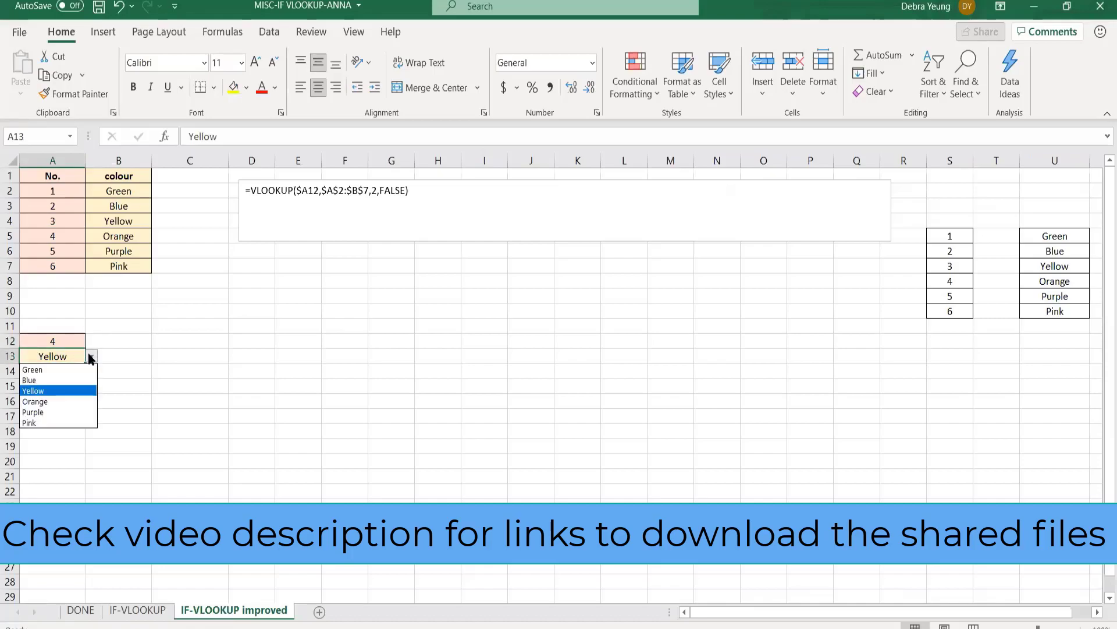
left_click(78, 390)
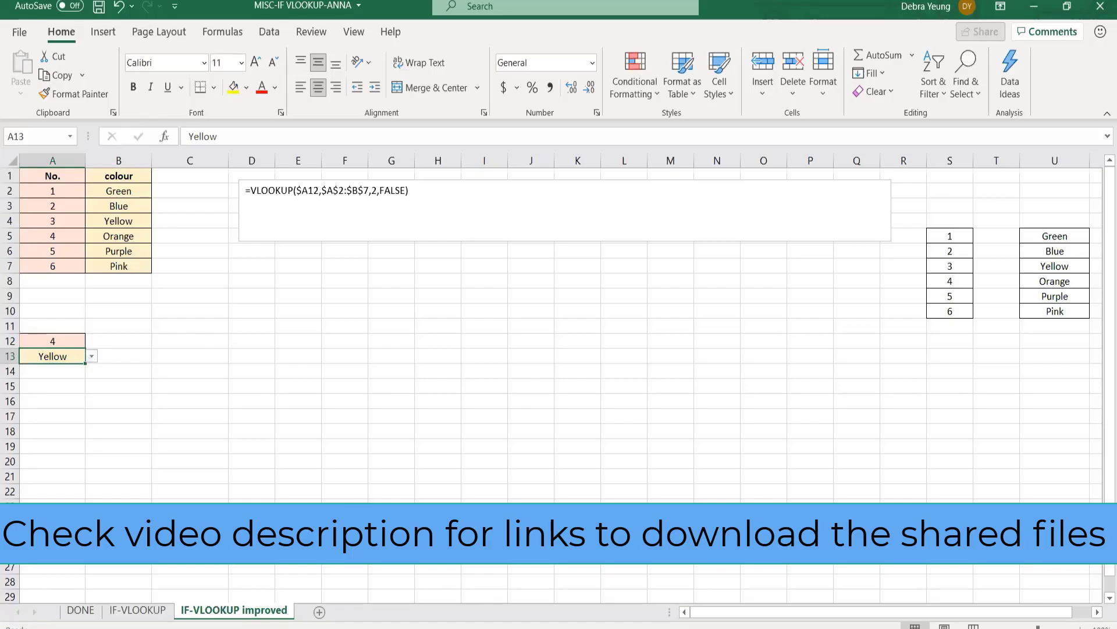
Restrict the cell to whole numbers between 1 and 5 with a data validation rule.
key("alt+Tab")
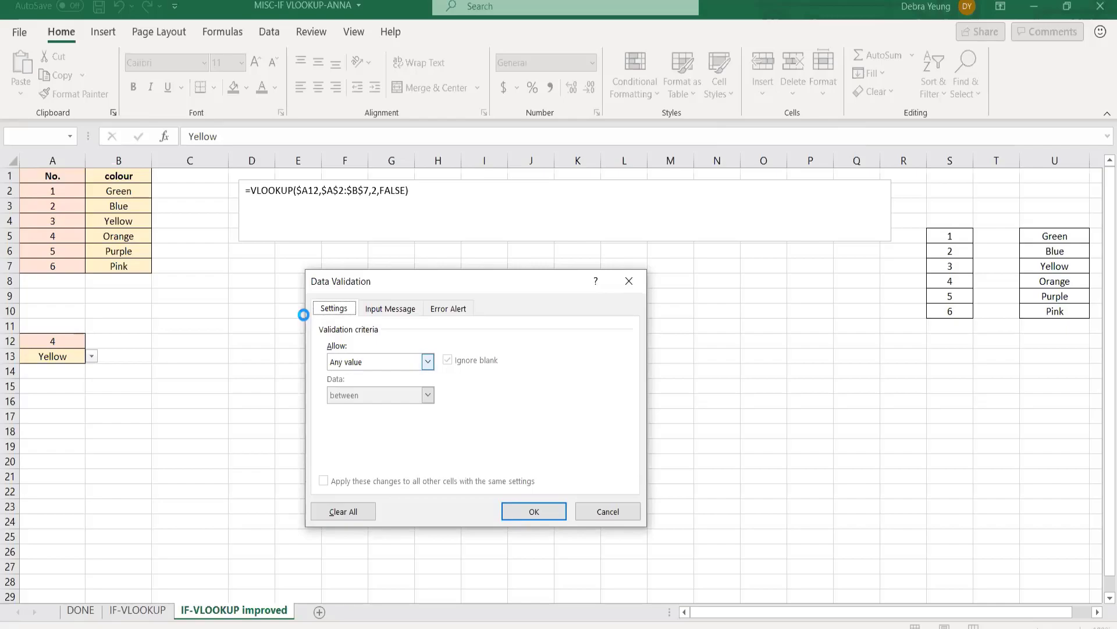
left_click(428, 362)
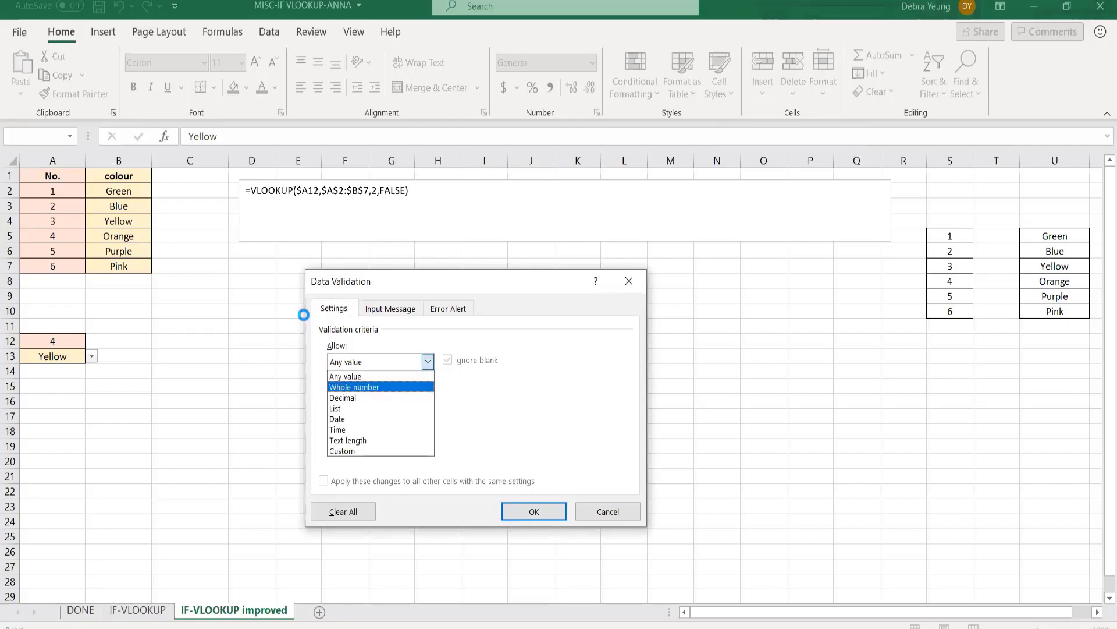
left_click(381, 387)
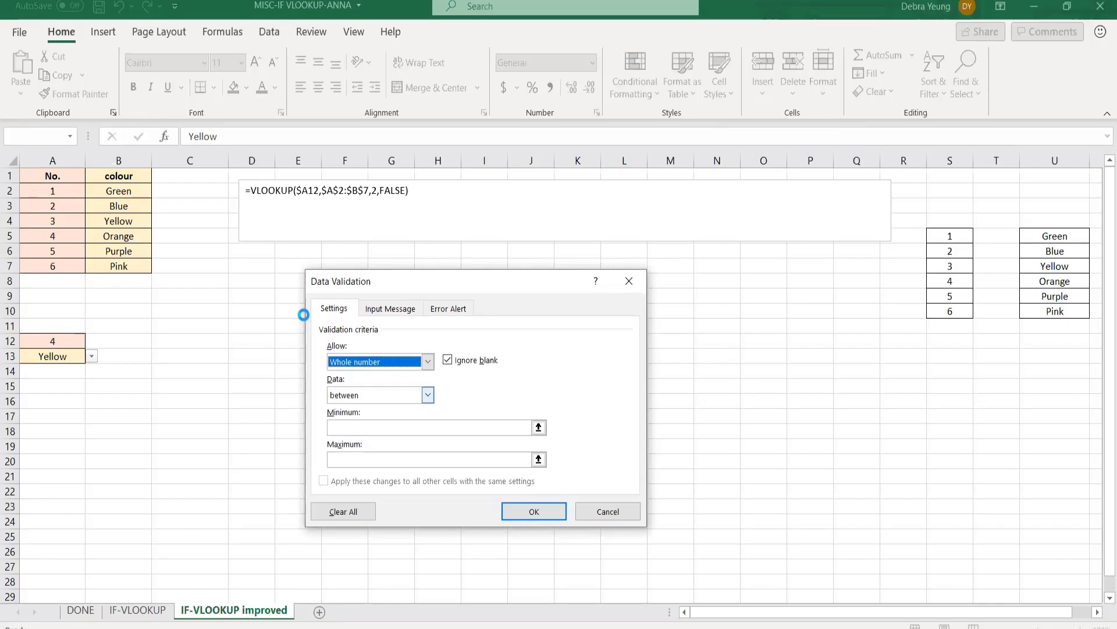
left_click(428, 395)
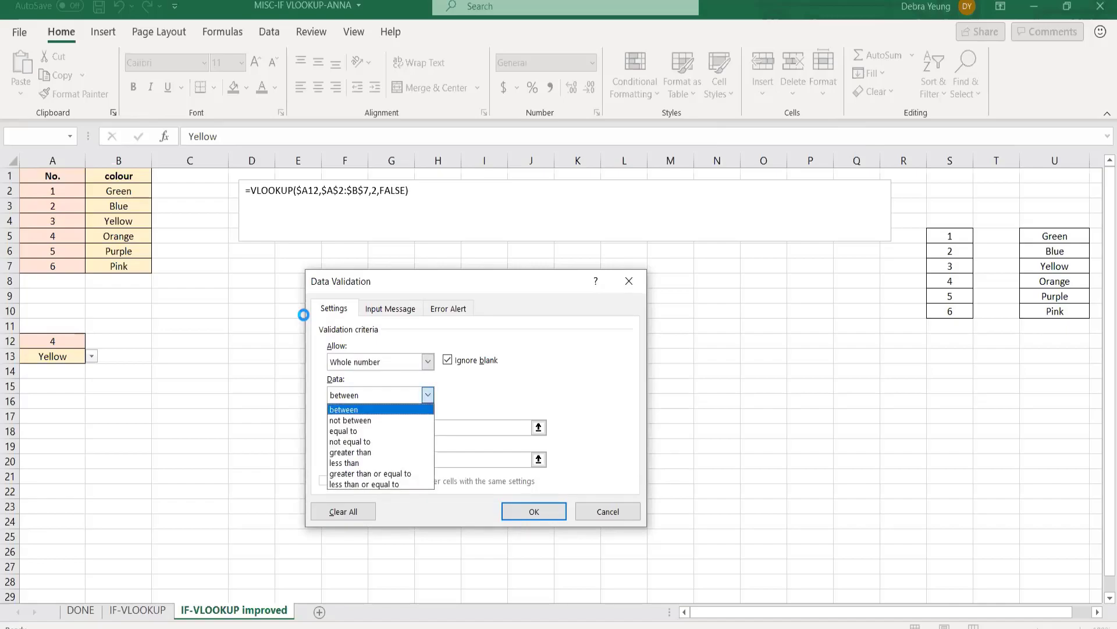
left_click(373, 409)
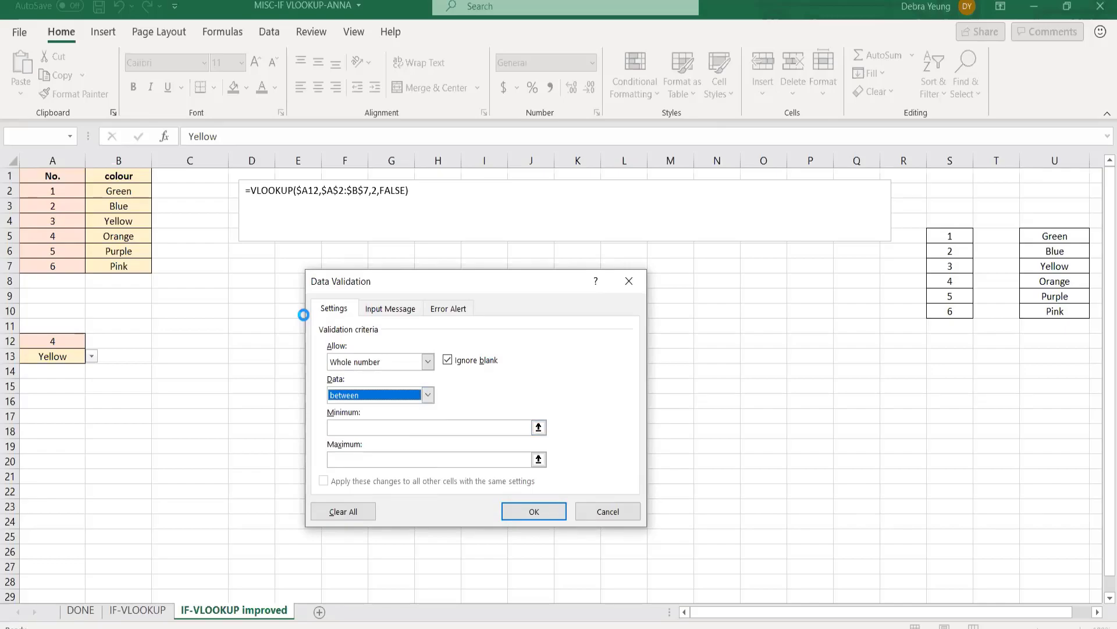
left_click(420, 427)
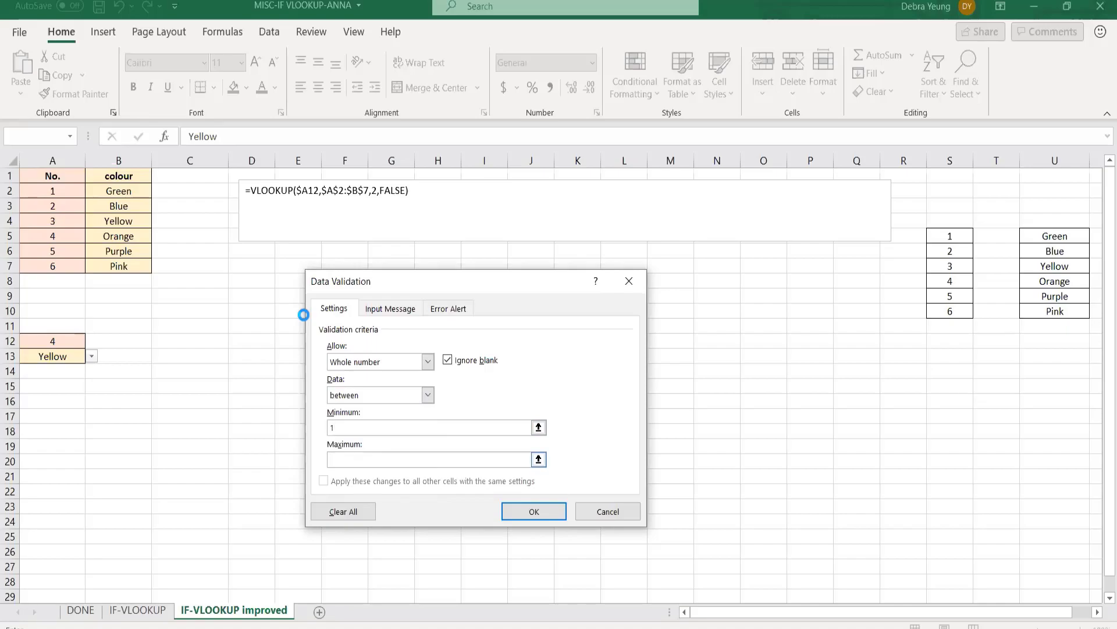
type("5")
key("ctrl+Tab")
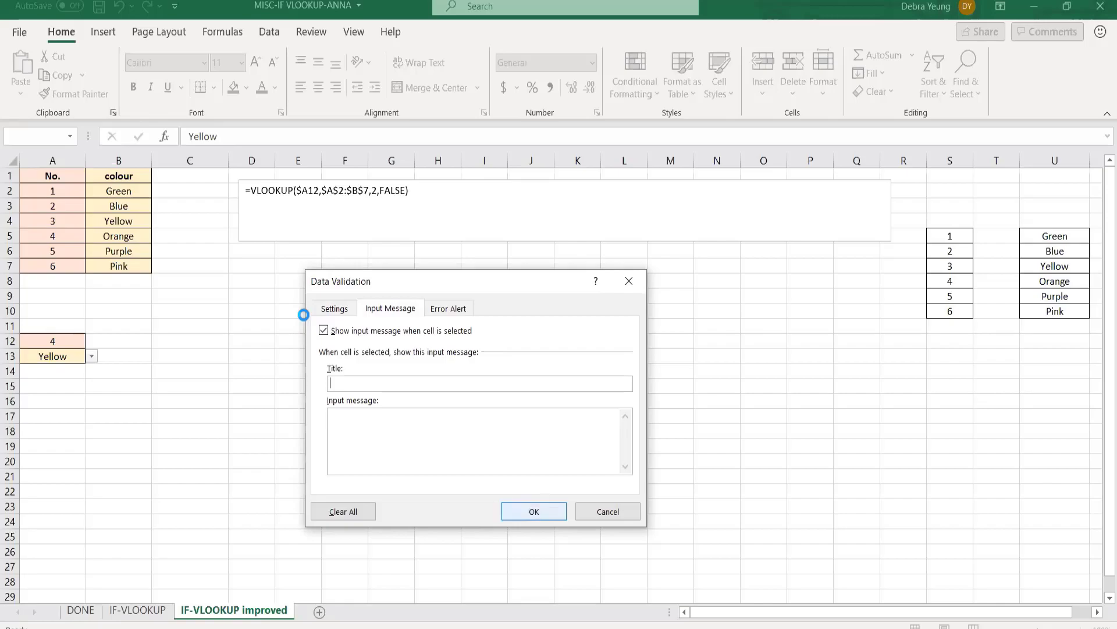
key("Return")
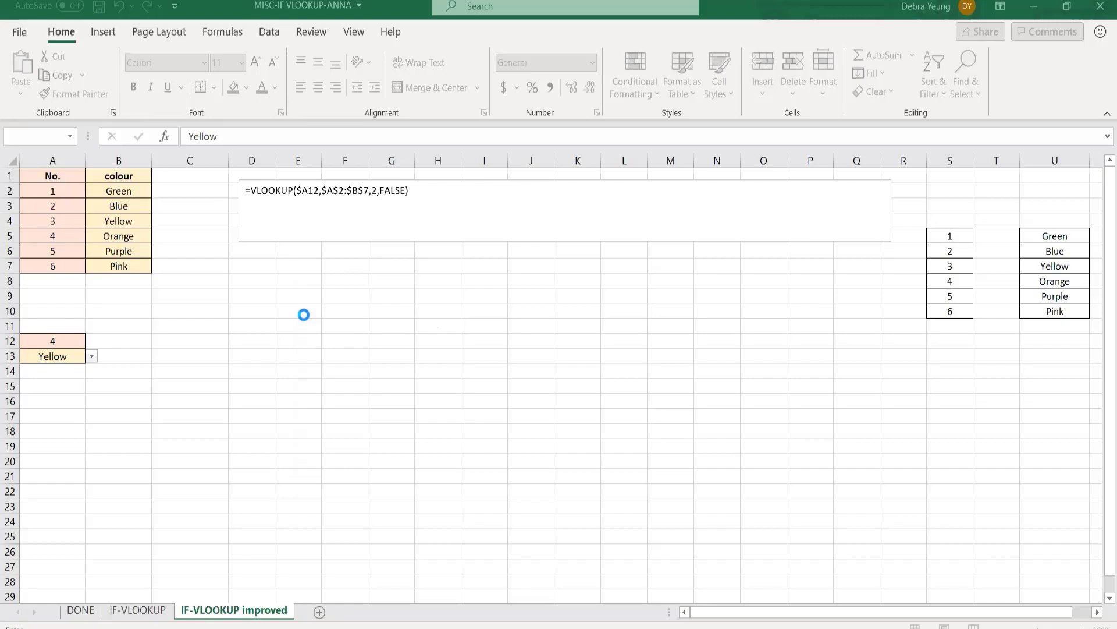
Test the whole-number rule with an entry that breaks it, cancel that entry and dismiss the validation settings.
key("Return")
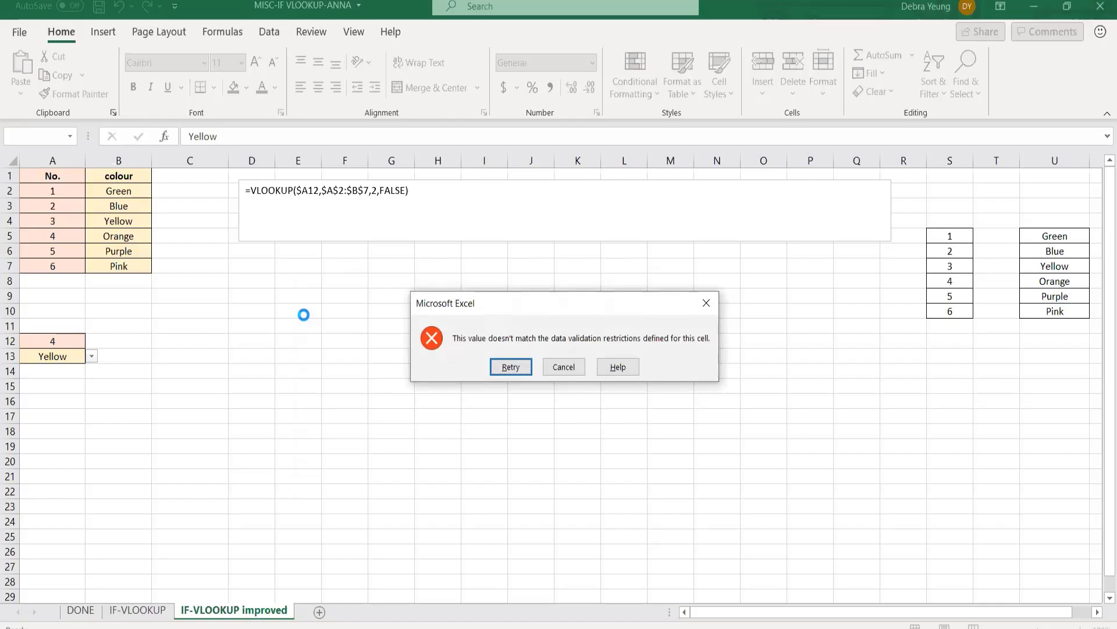
key("Tab")
key("Return")
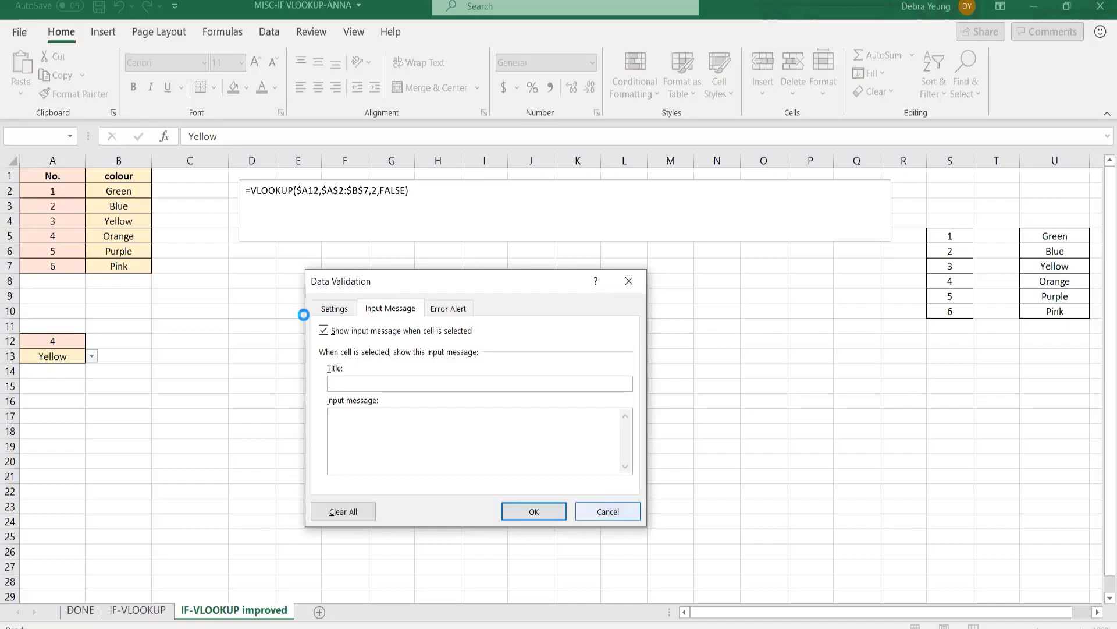
left_click(607, 511)
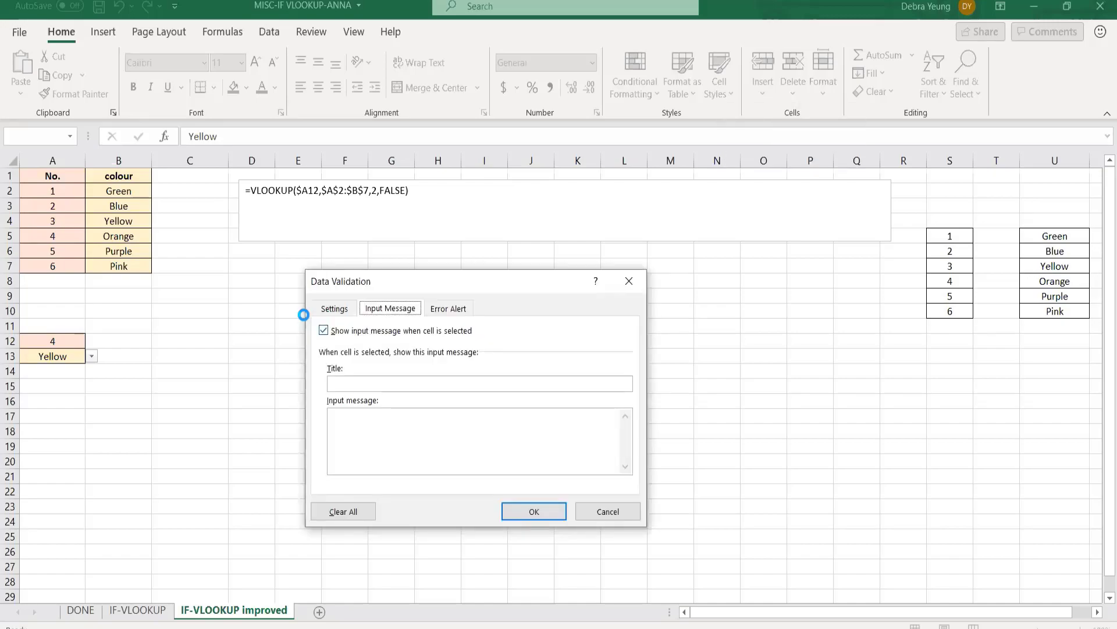
Set the validation criteria to allow only dates less than =today().
key("Left")
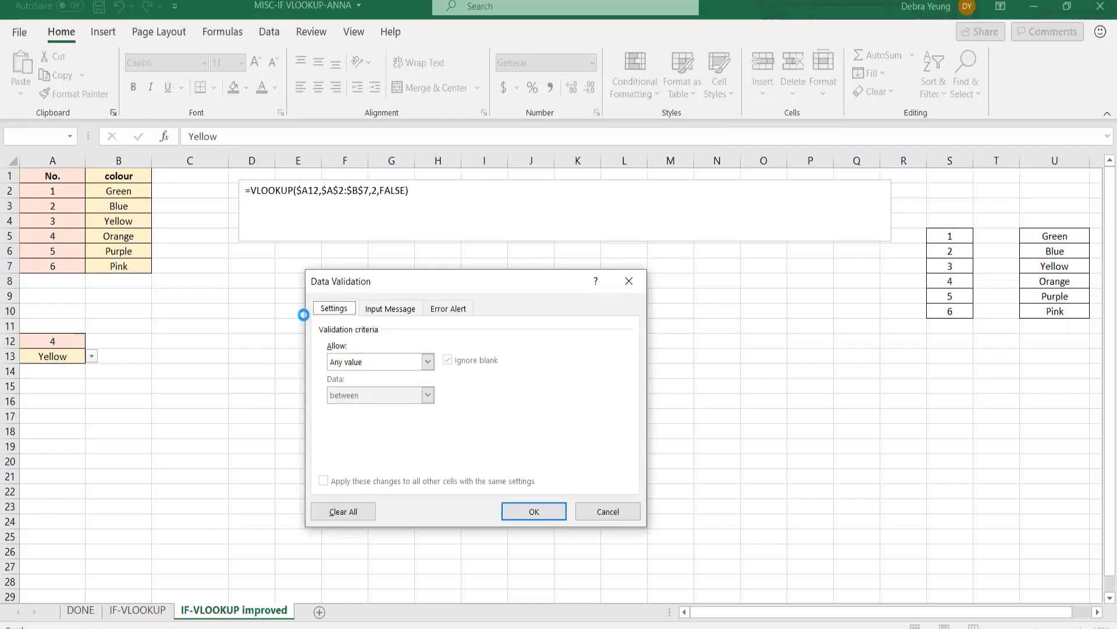
left_click(428, 362)
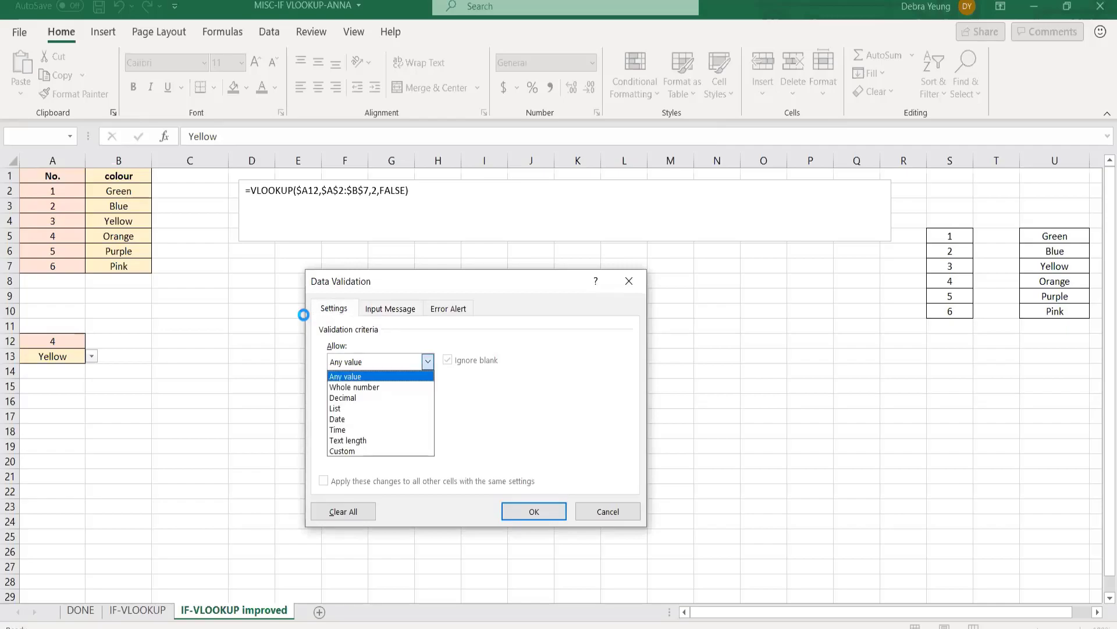
key("Down")
key("Down")
key("Down")
key("Down")
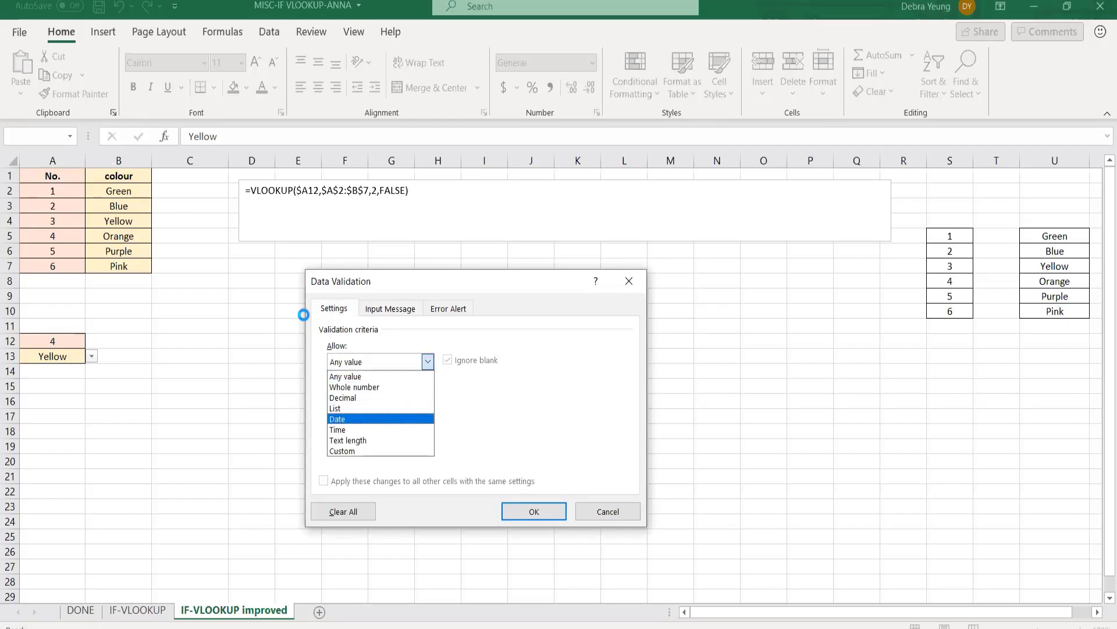
key("Return")
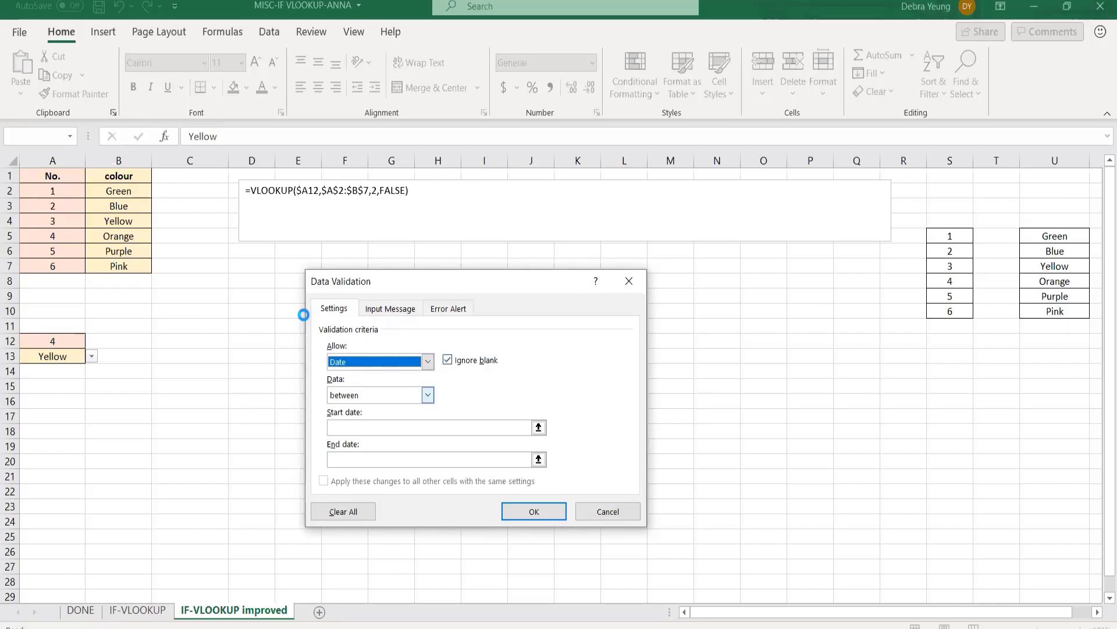
left_click(428, 394)
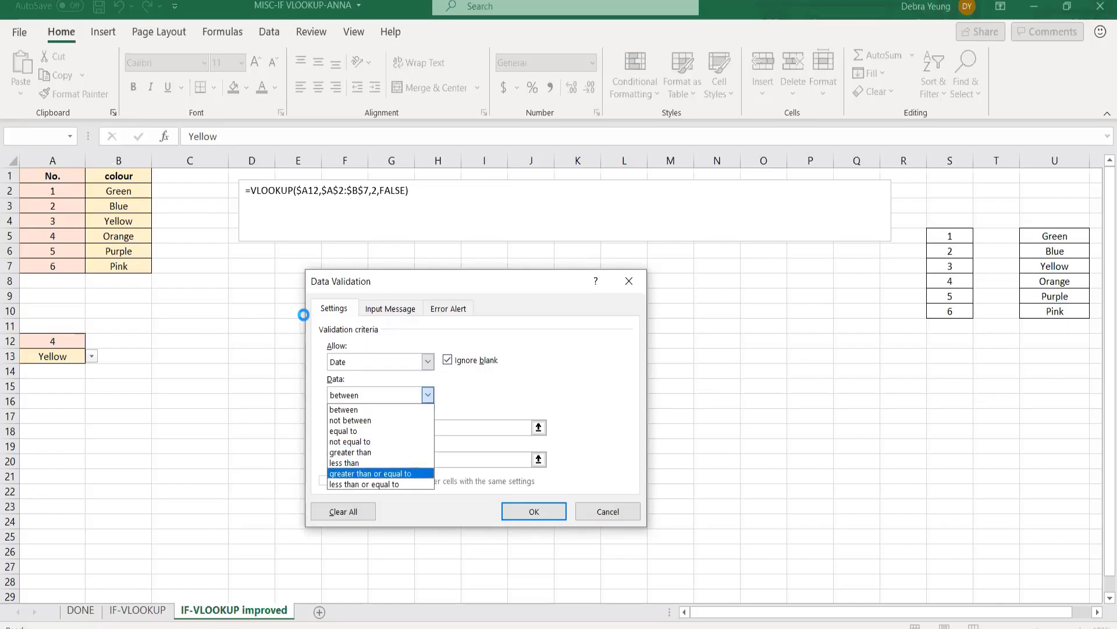
left_click(344, 463)
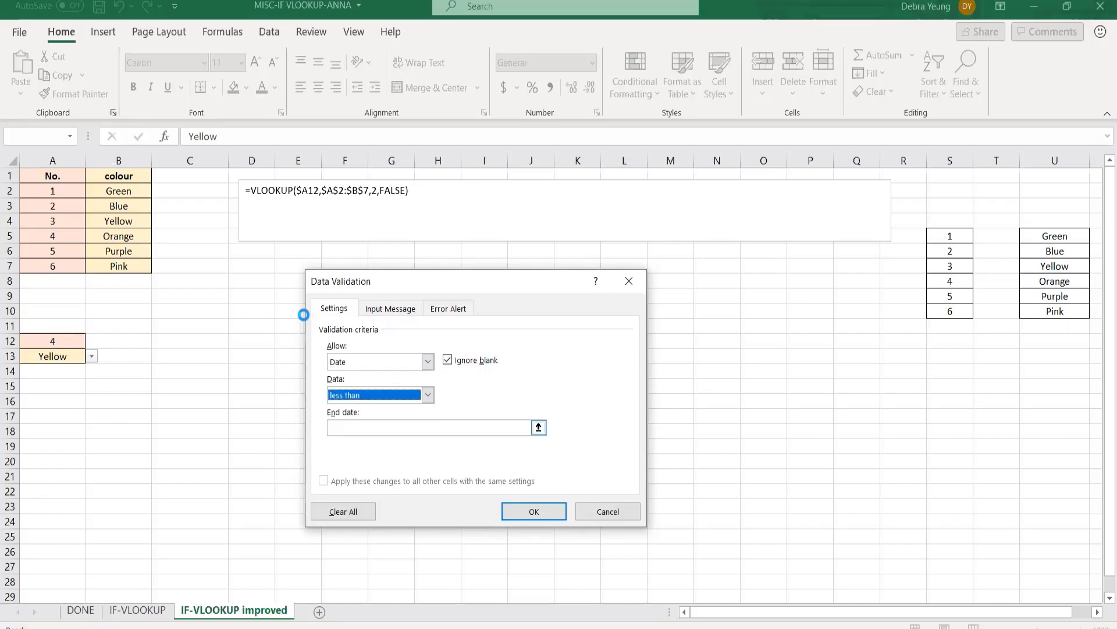
key("Tab")
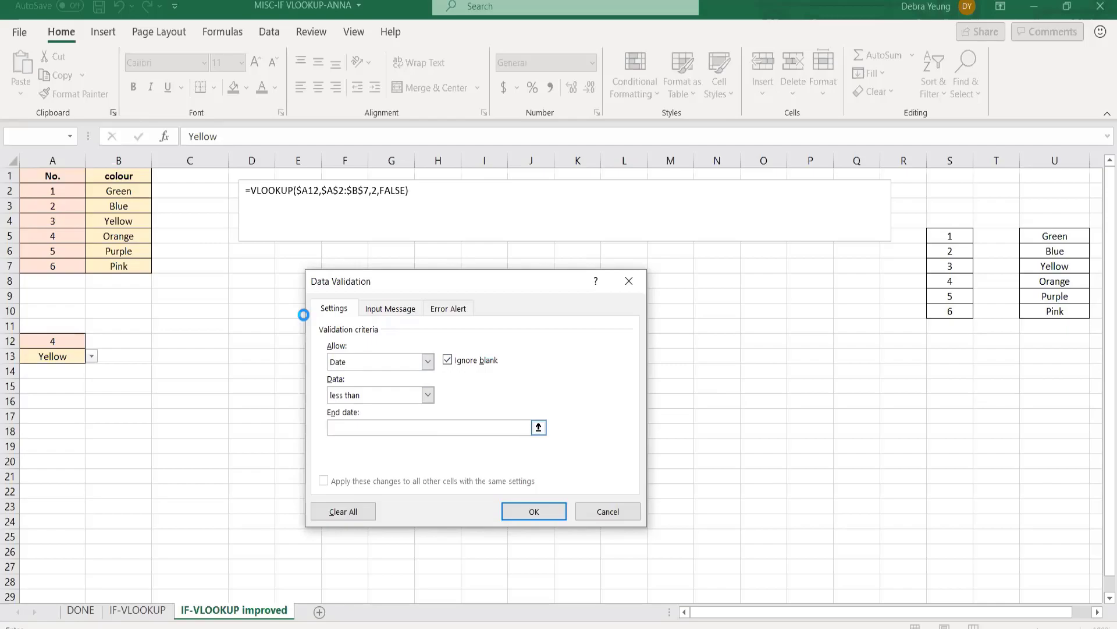
type("=today()")
Add a Stop error alert titled "Incorrect date" with the message "your travel date must be before today!", apply it and cancel the test entry.
key("ctrl+Tab")
key("ctrl+Tab")
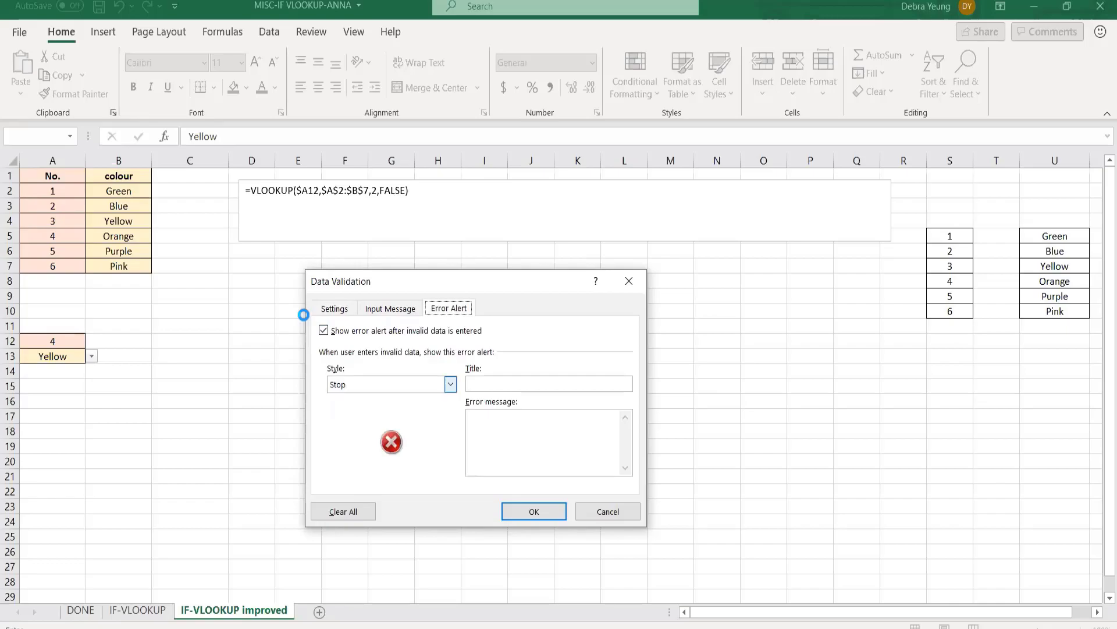
left_click(450, 384)
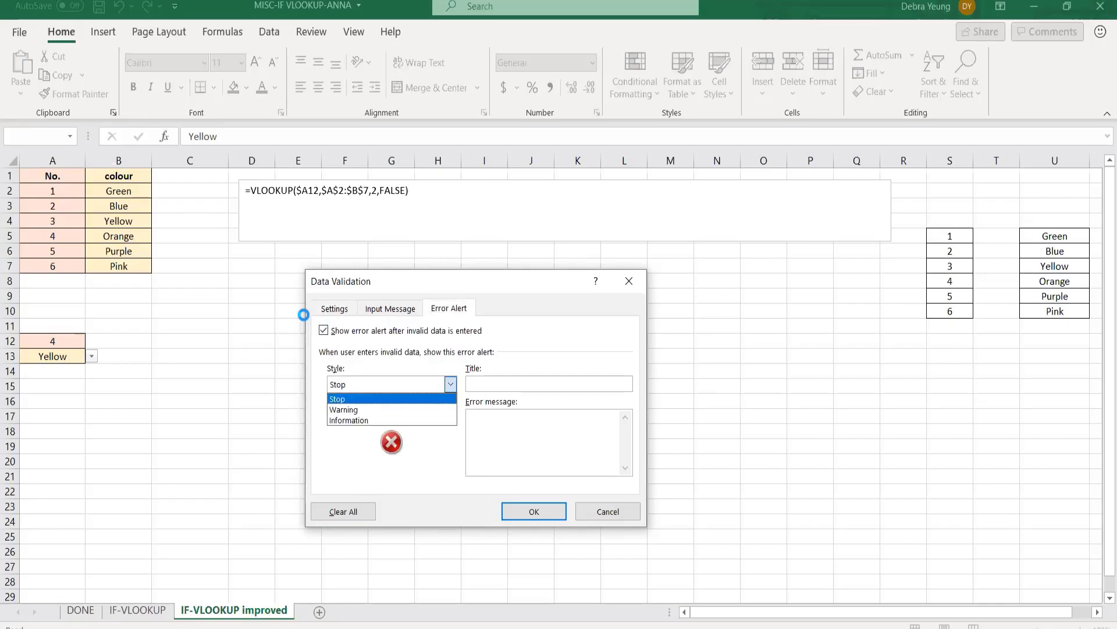
left_click(450, 385)
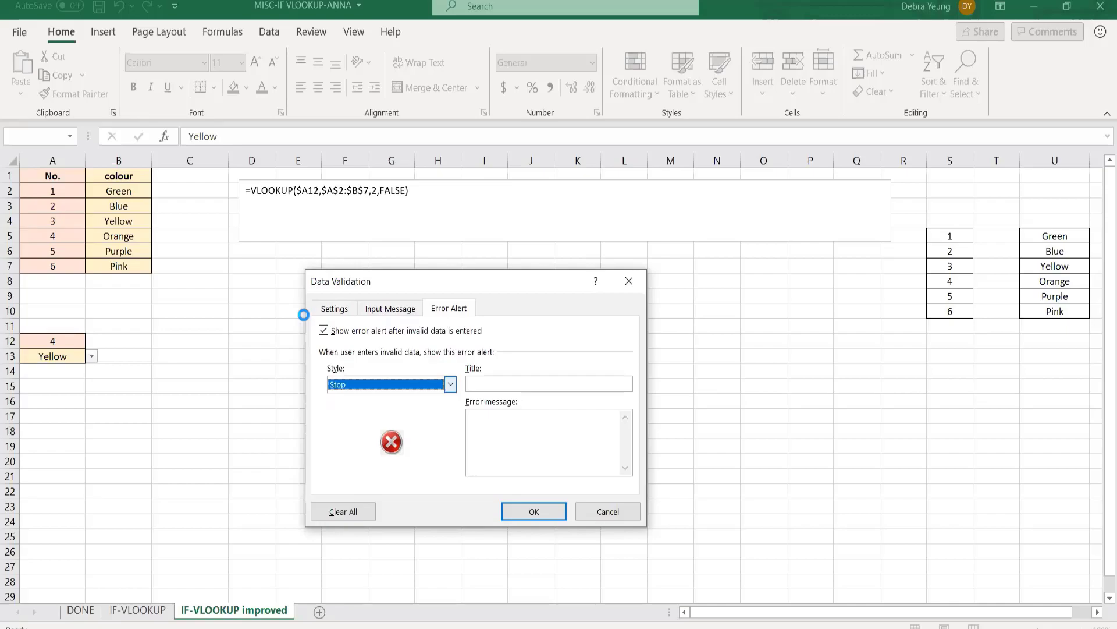
left_click(548, 385)
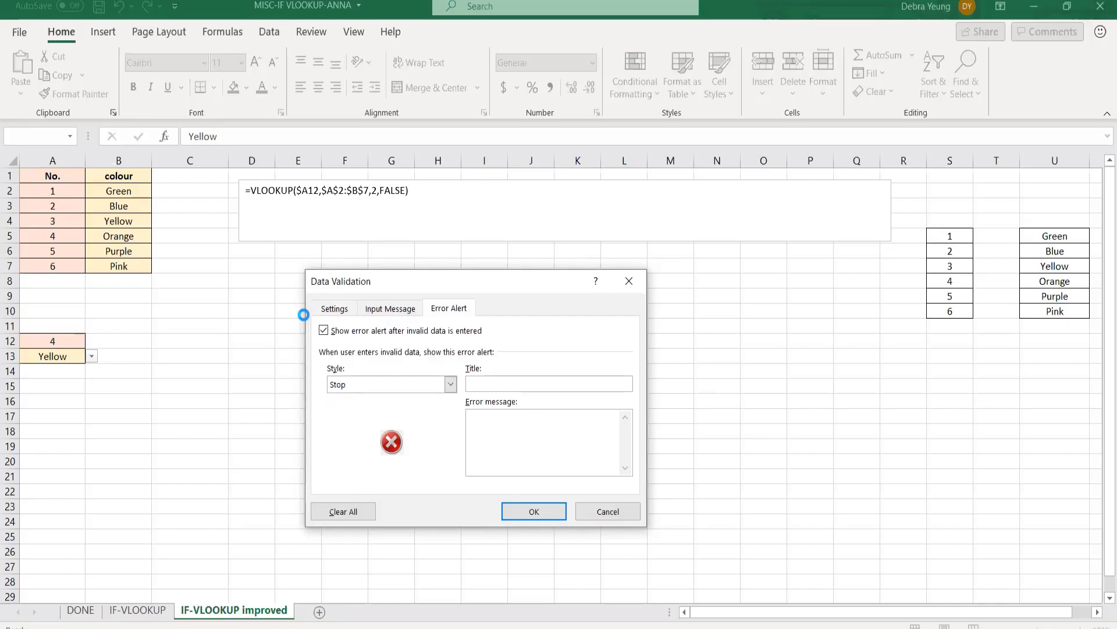
type("Incorrect da")
type("te")
type("your tr")
type("avel")
type(" date mu")
type("st be ")
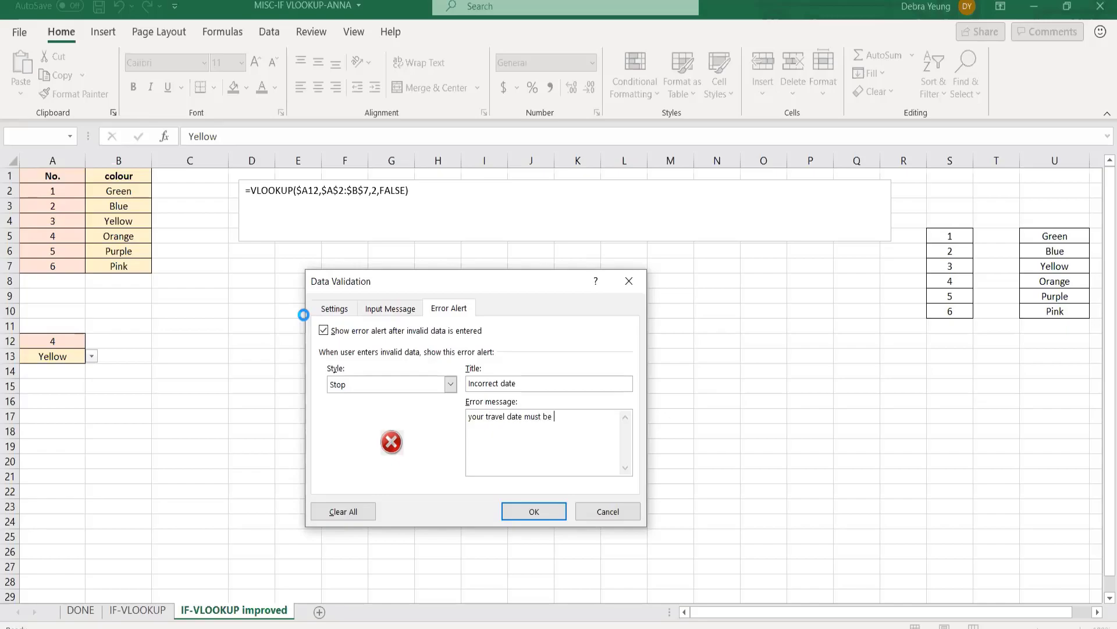
type("before today!")
key("Tab")
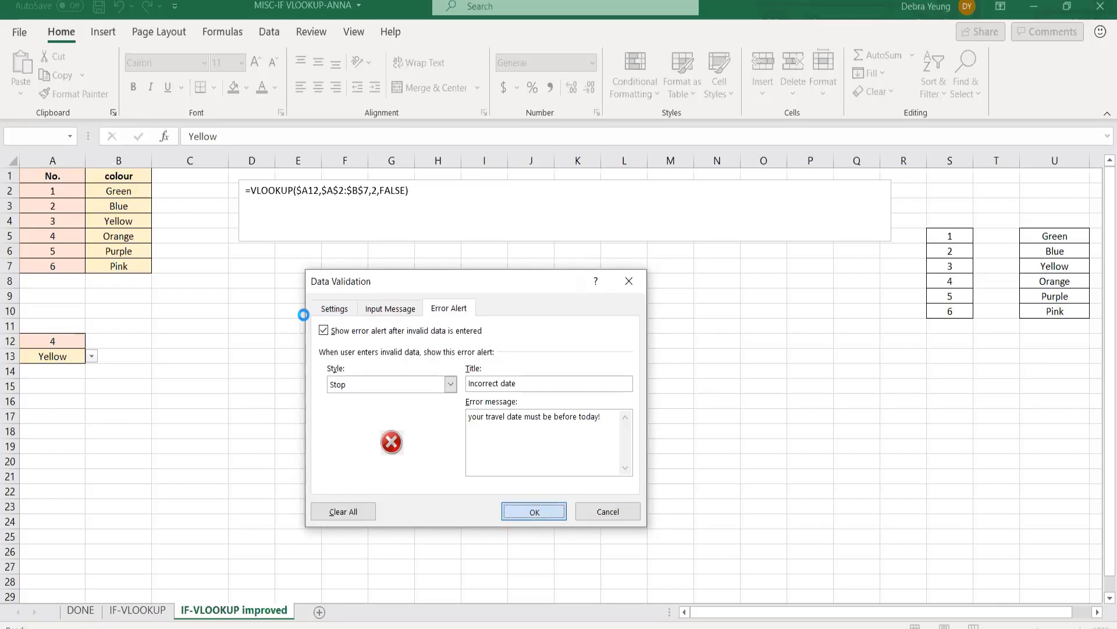
key("Return")
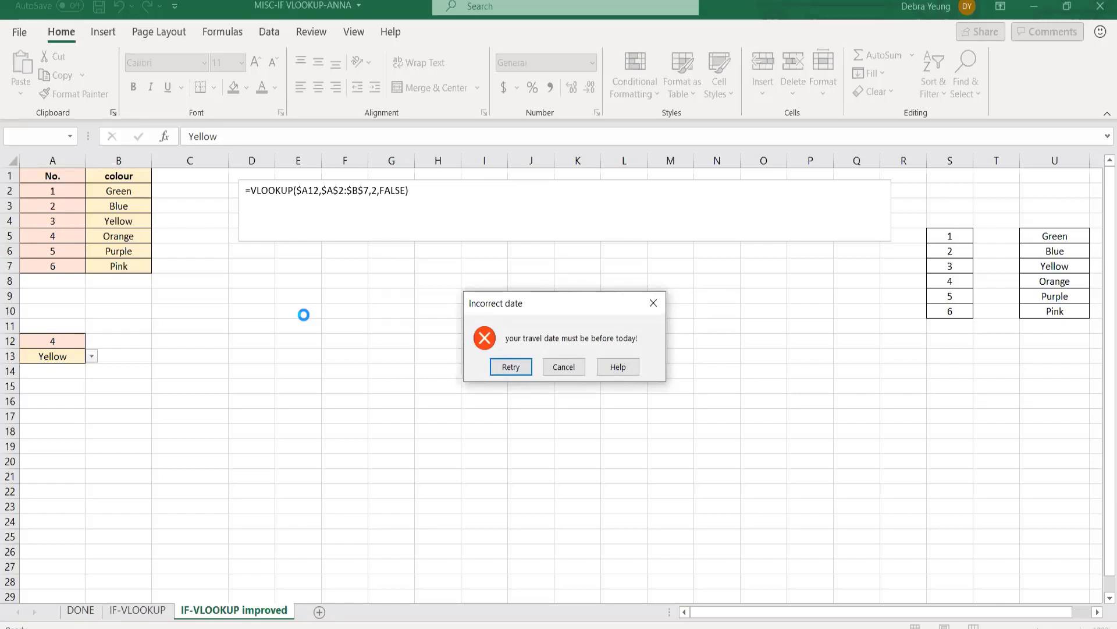
key("Tab")
key("Return")
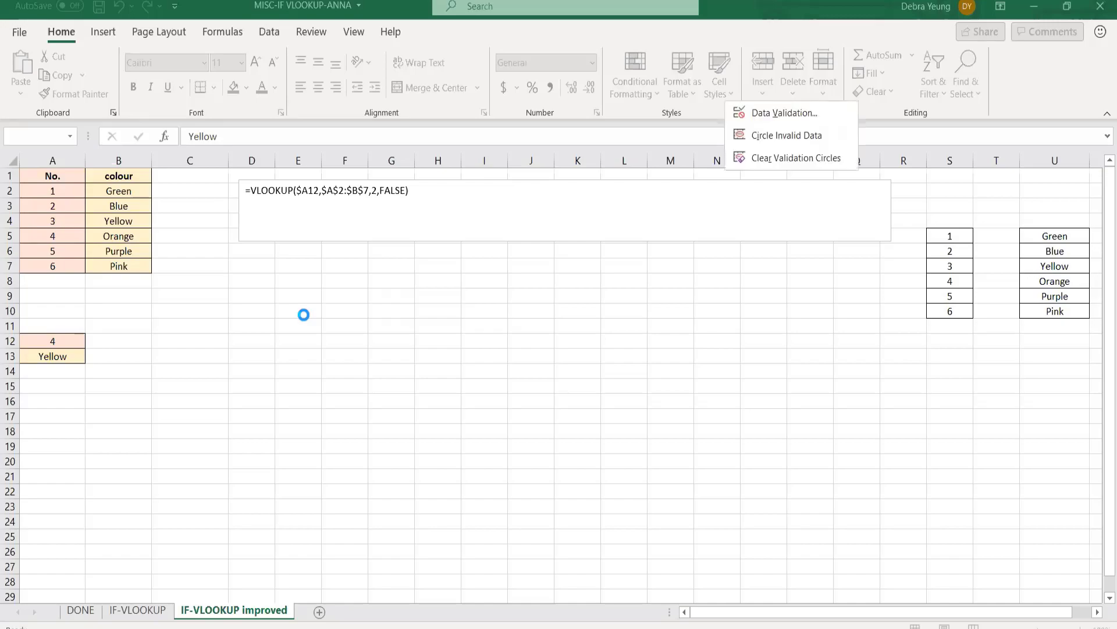
Start a new data validation rule that allows only text with a length less than 150.
key("Return")
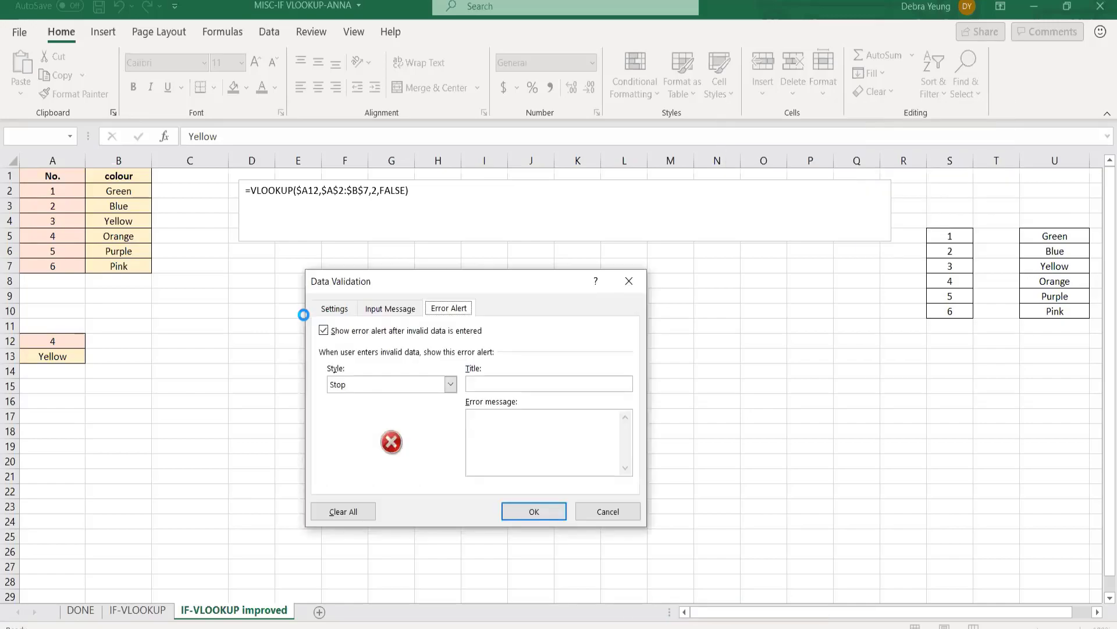
left_click(334, 308)
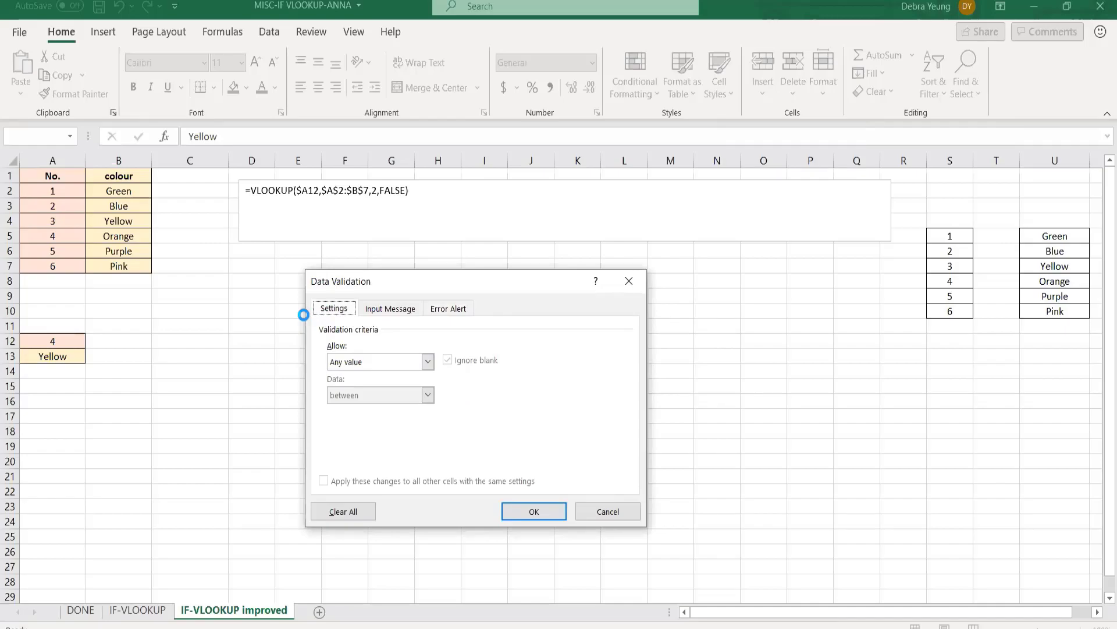
left_click(428, 362)
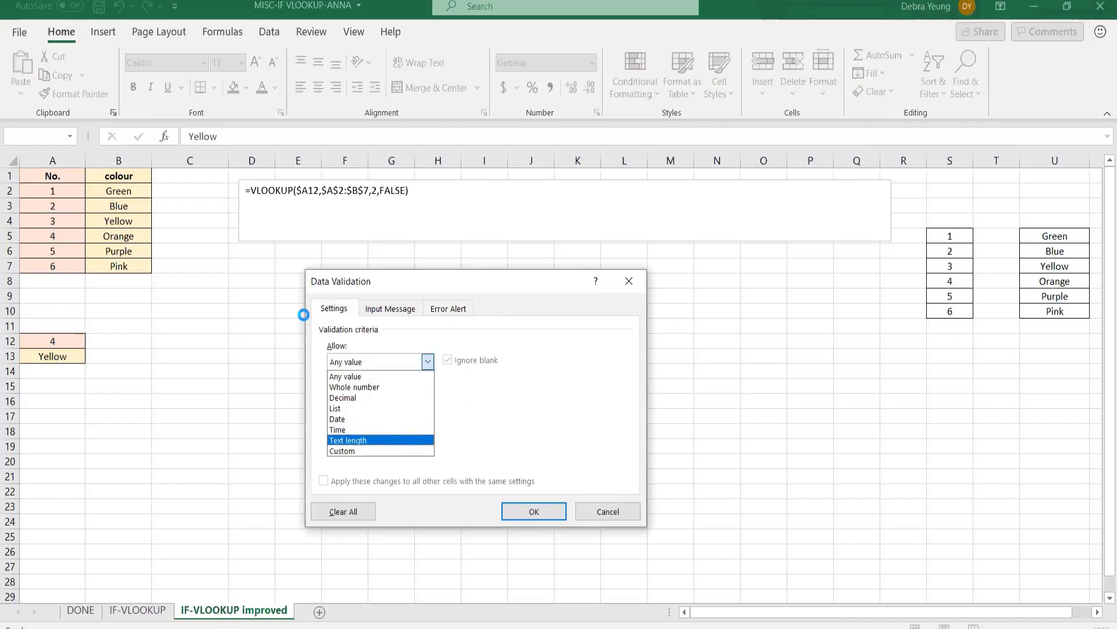
left_click(348, 440)
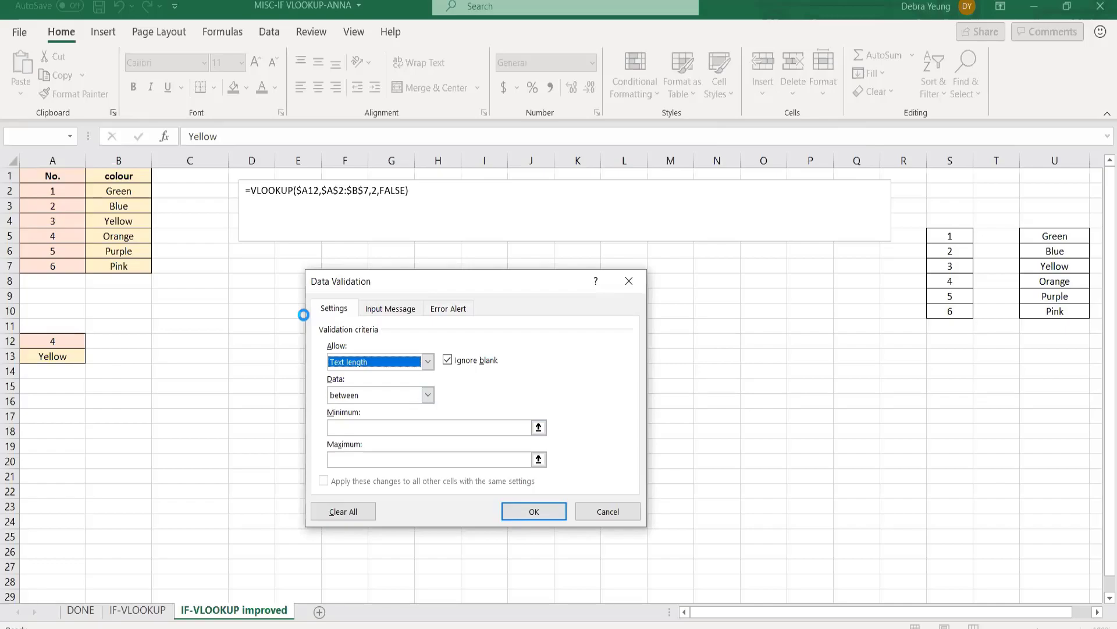
left_click(428, 395)
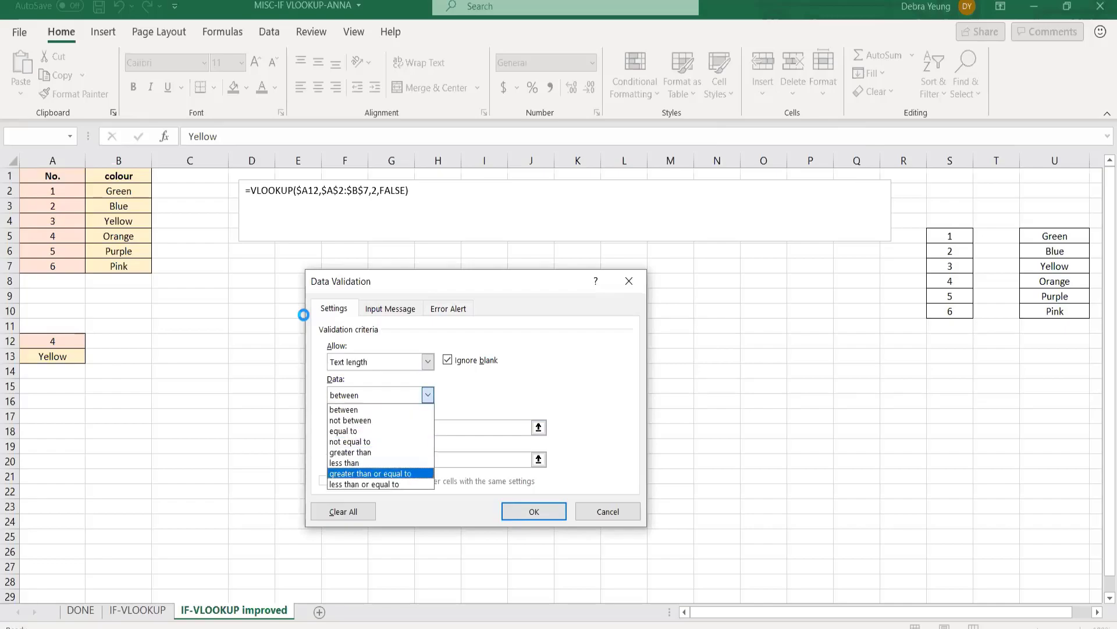
left_click(381, 463)
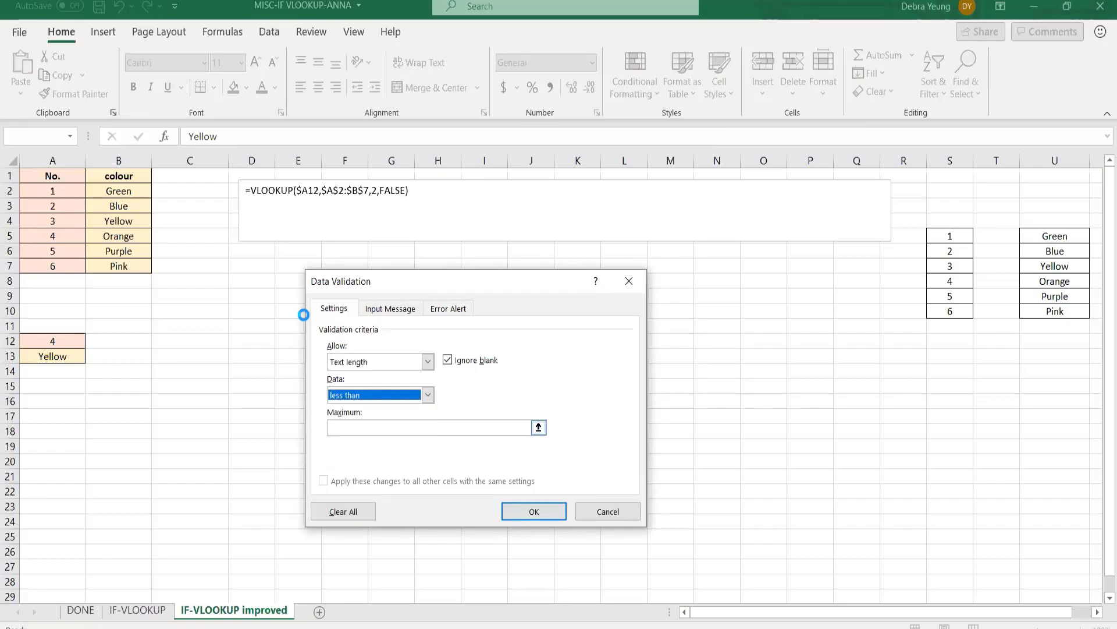
left_click(430, 427)
type("1")
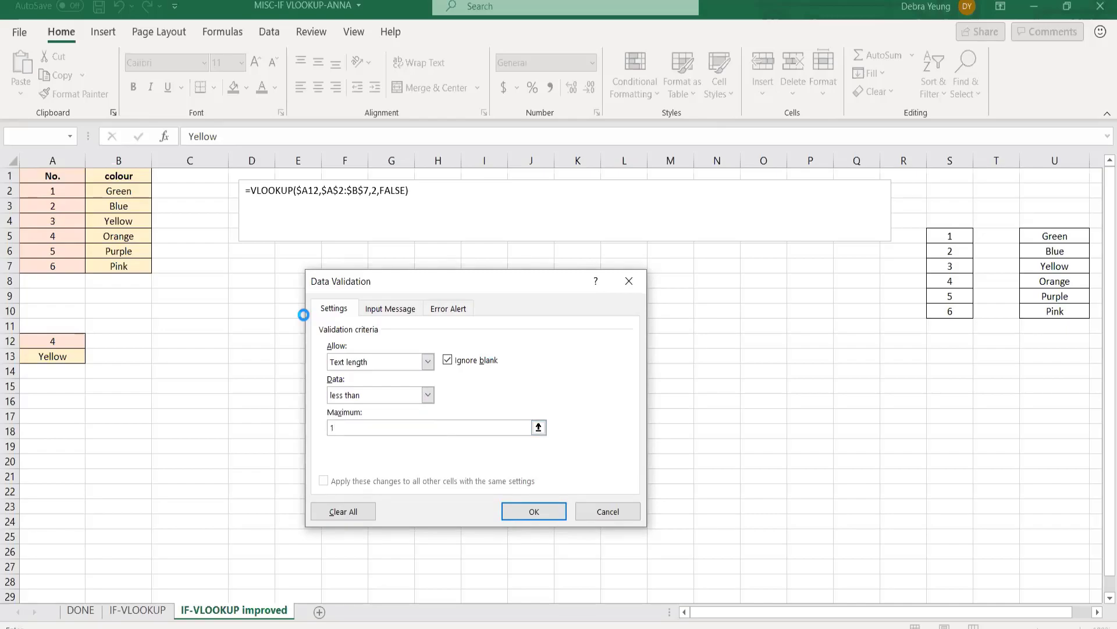
type("50")
Add an input message titled "yur comments" reading "your comments can be no more than 150 characters. you will be entered into a grand draw." and apply it.
key("ctrl+Tab")
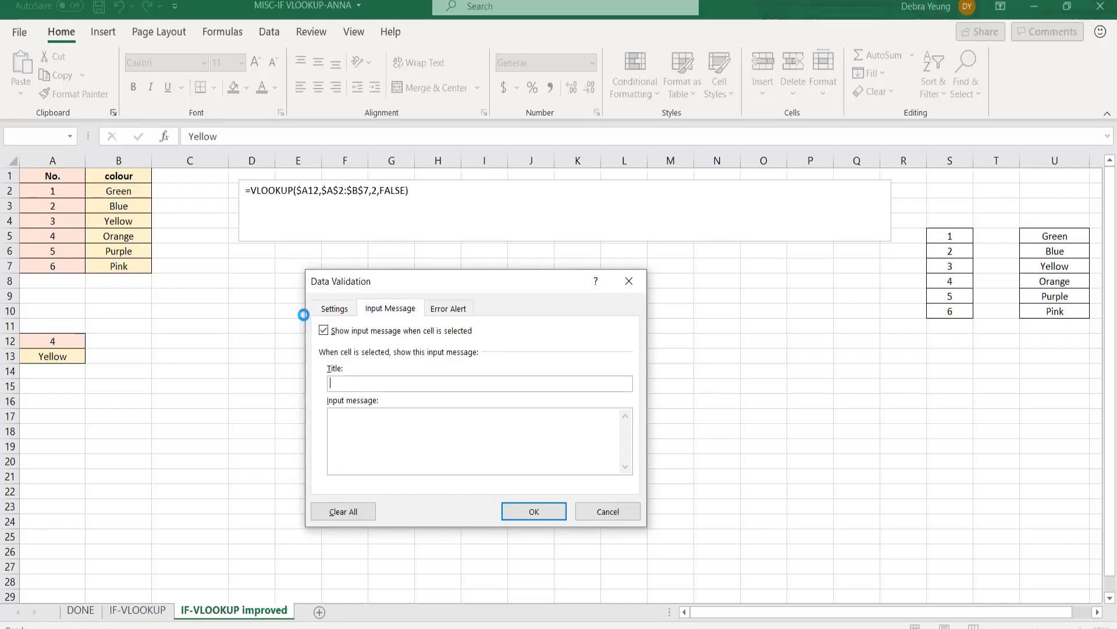
type("yur comments")
key("Tab")
type("your comments can be no ")
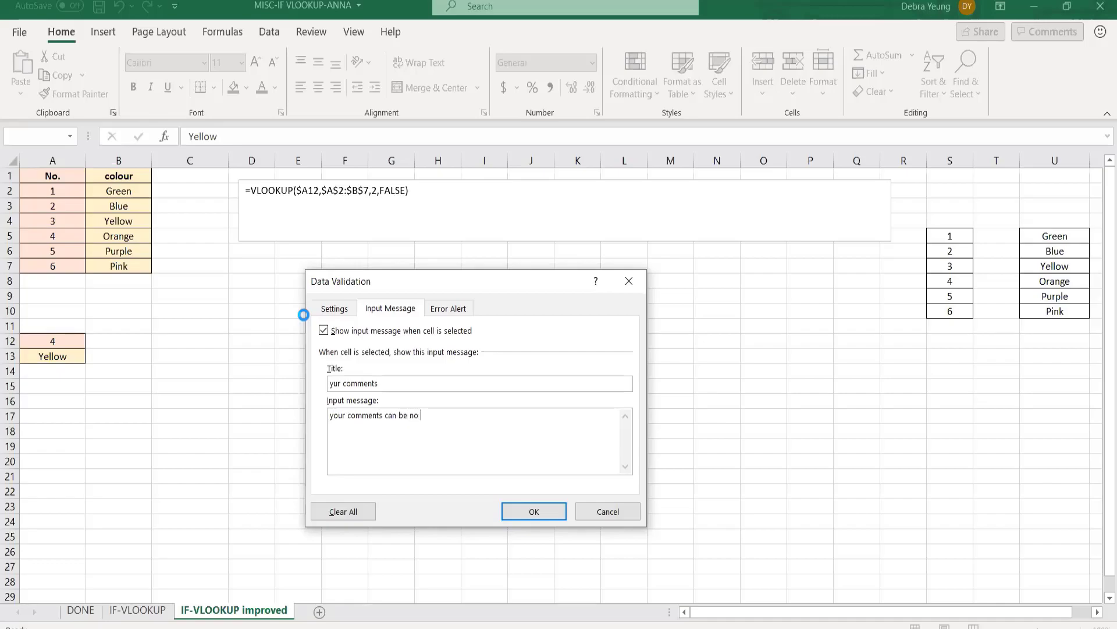
type("more than 150")
type(" char")
key("BackSpace")
type("racters.")
type("you will ")
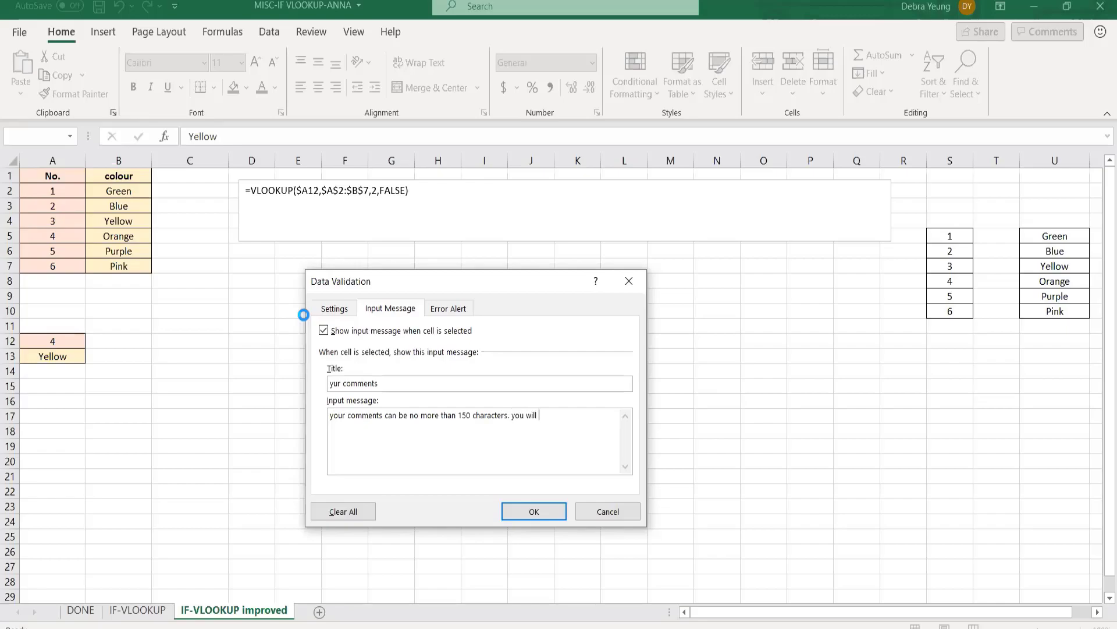
type("be entered into a grand draw.")
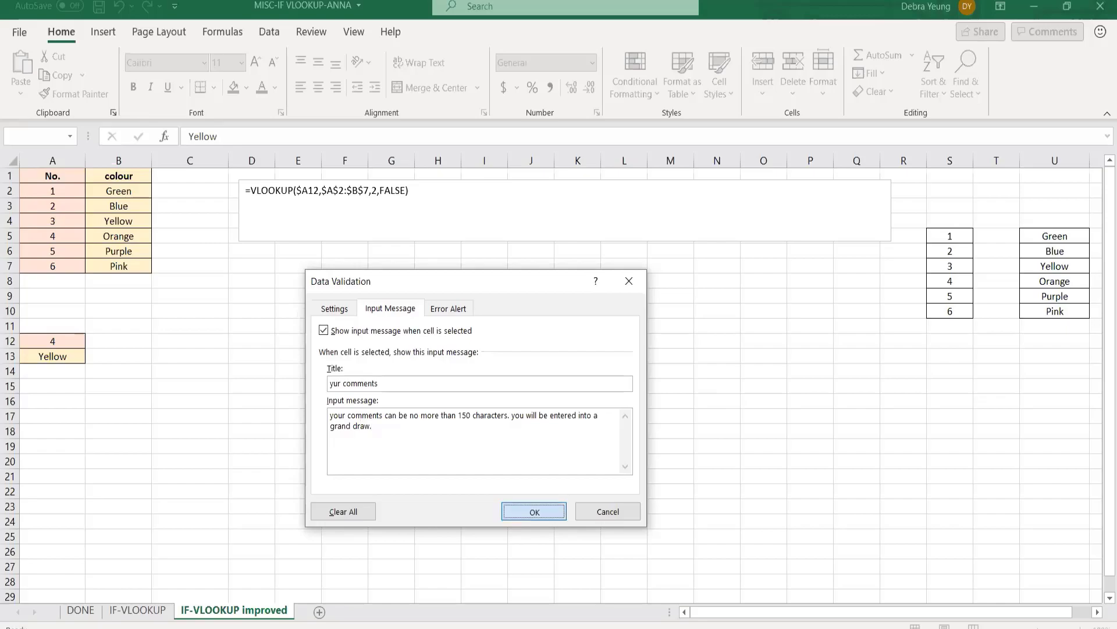
left_click(534, 511)
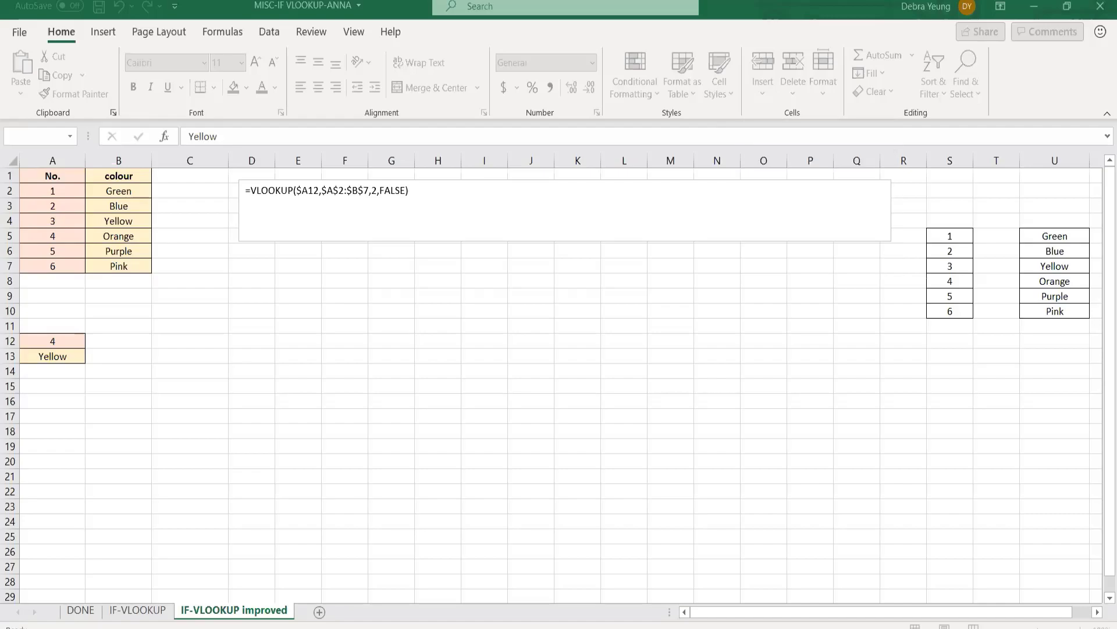
left_click(741, 93)
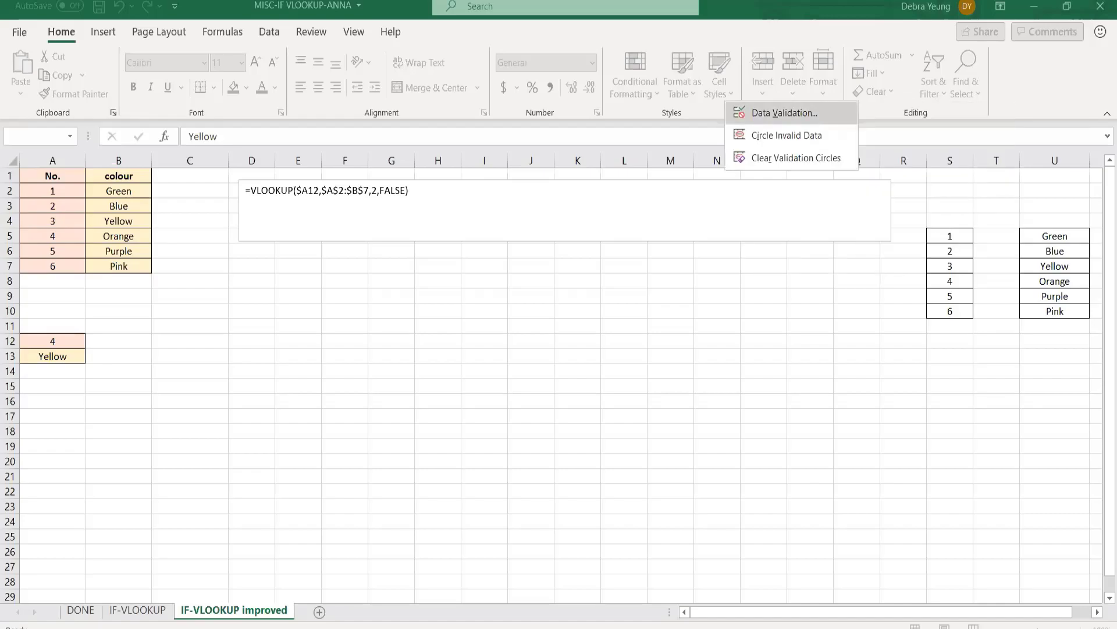
left_click(784, 113)
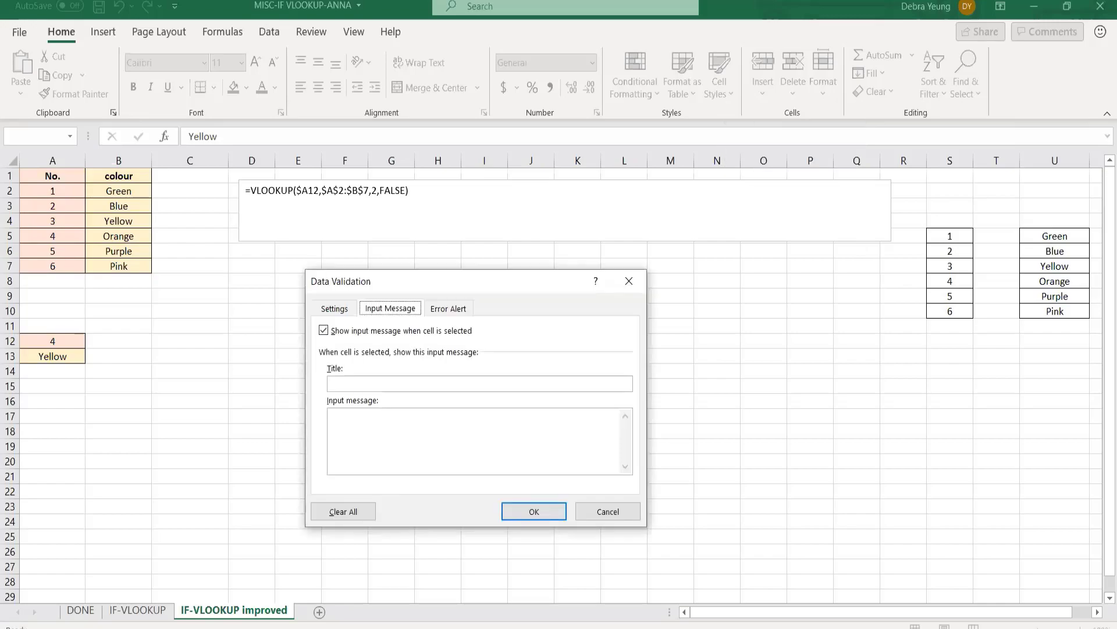
left_click(335, 308)
left_click(428, 362)
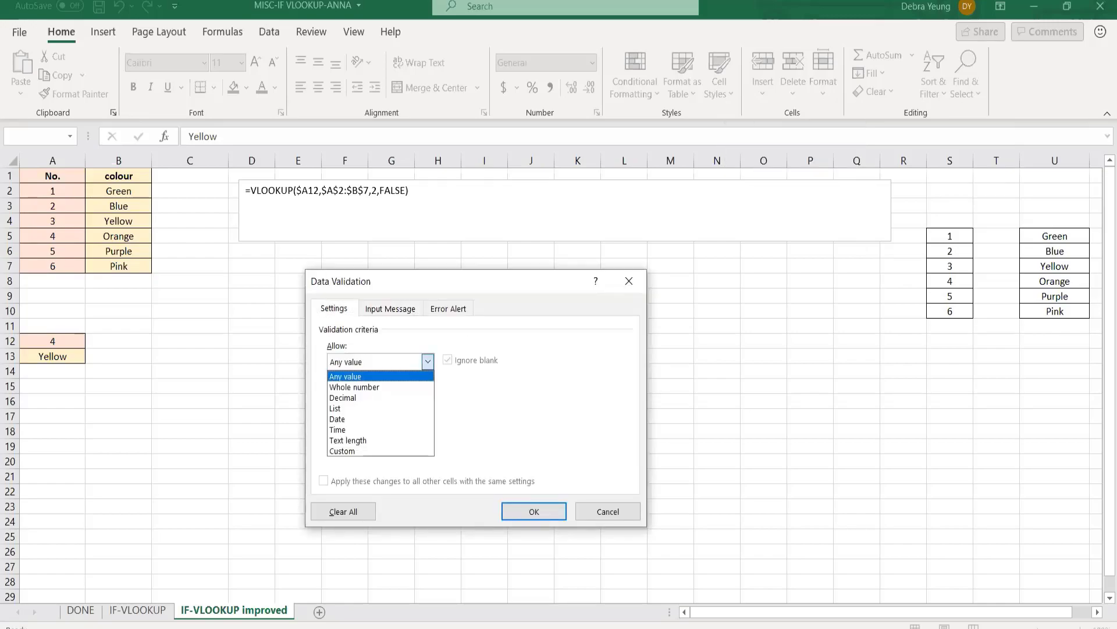
left_click(335, 408)
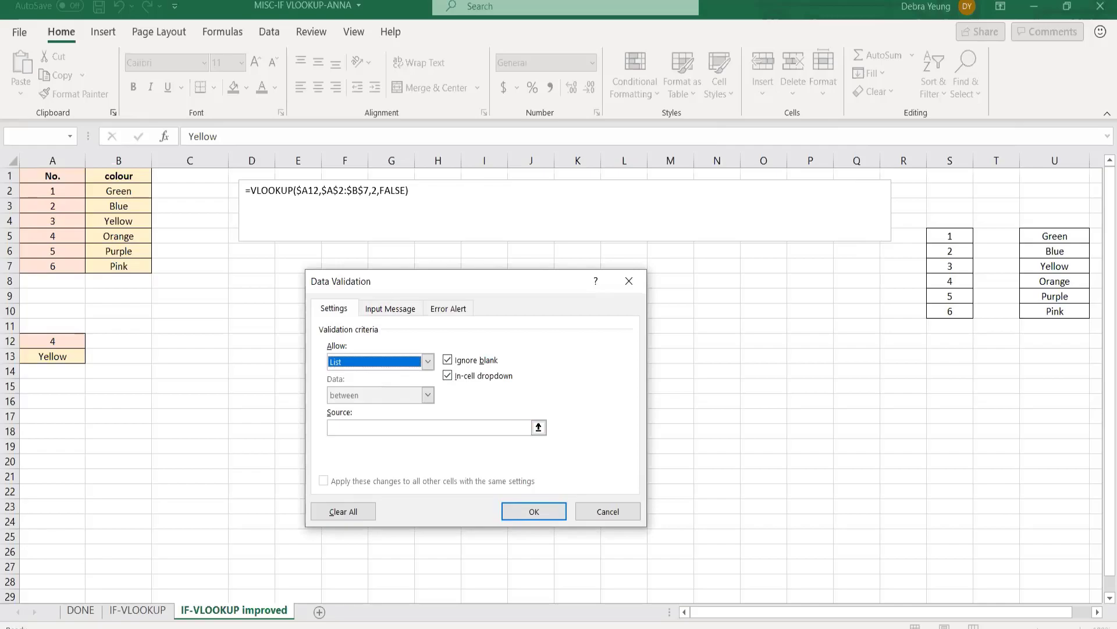
left_click(430, 427)
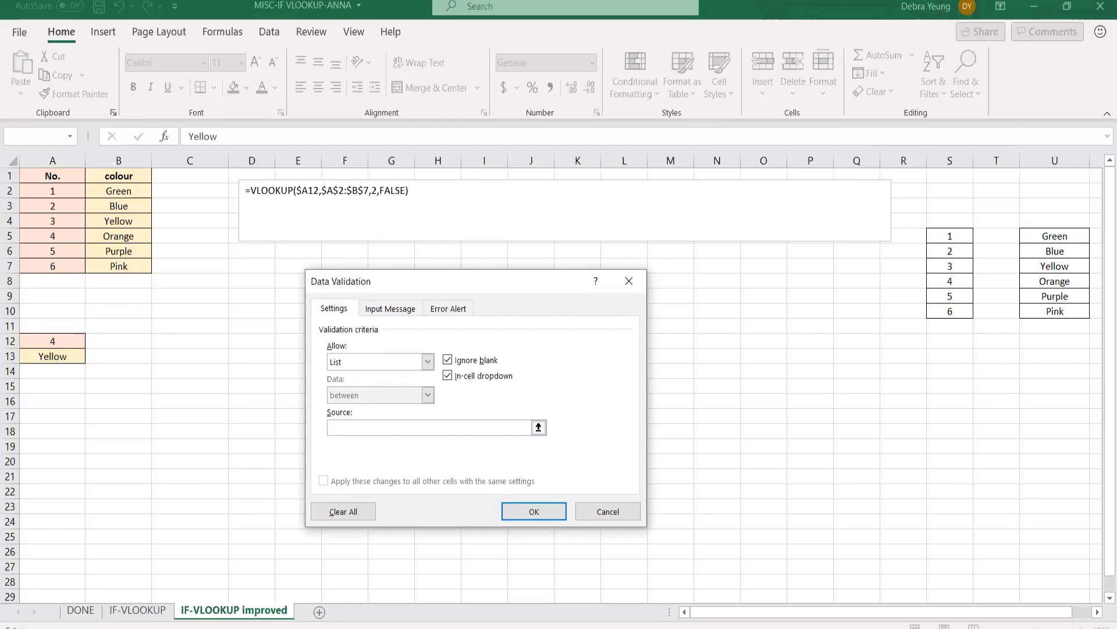
type("=$M$3")
left_click_drag(838, 213, 838, 273)
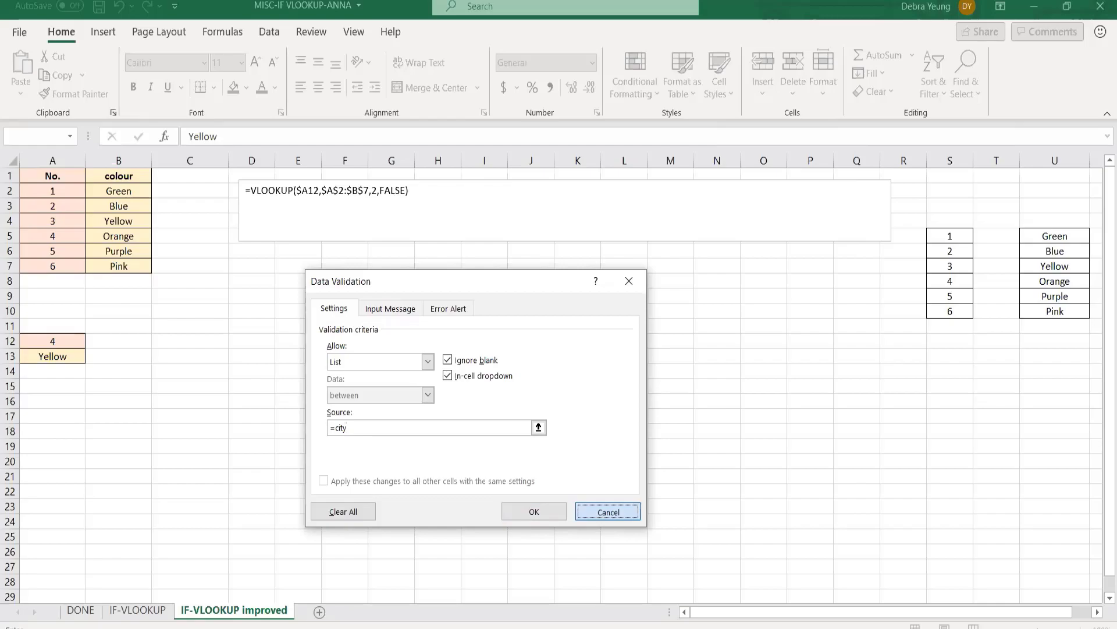
left_click(608, 511)
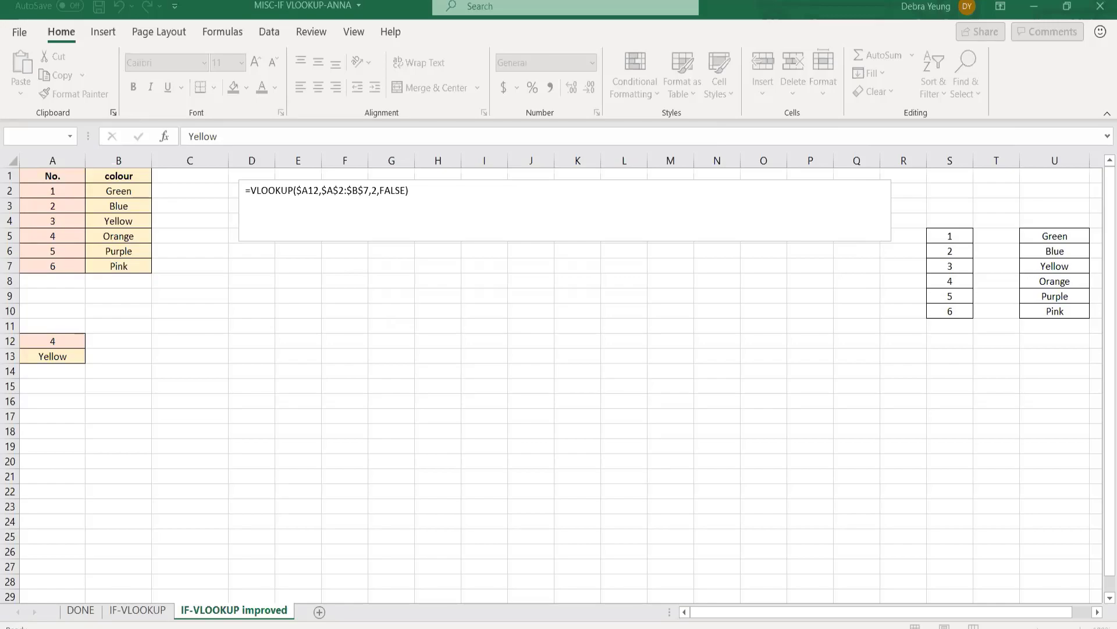
key("ctrl+t")
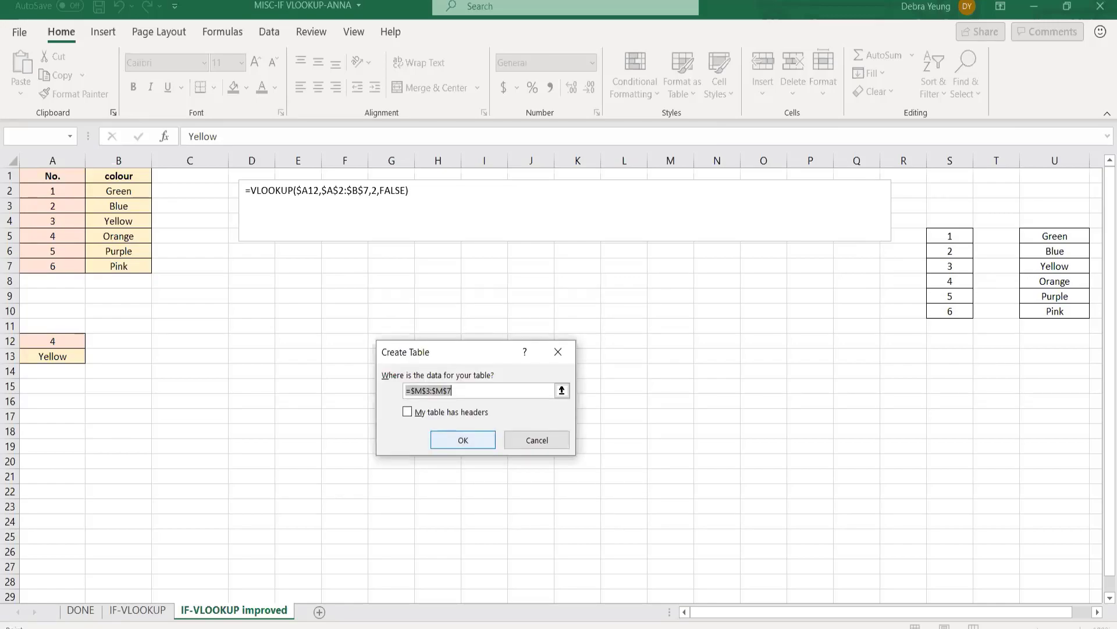
key("Escape")
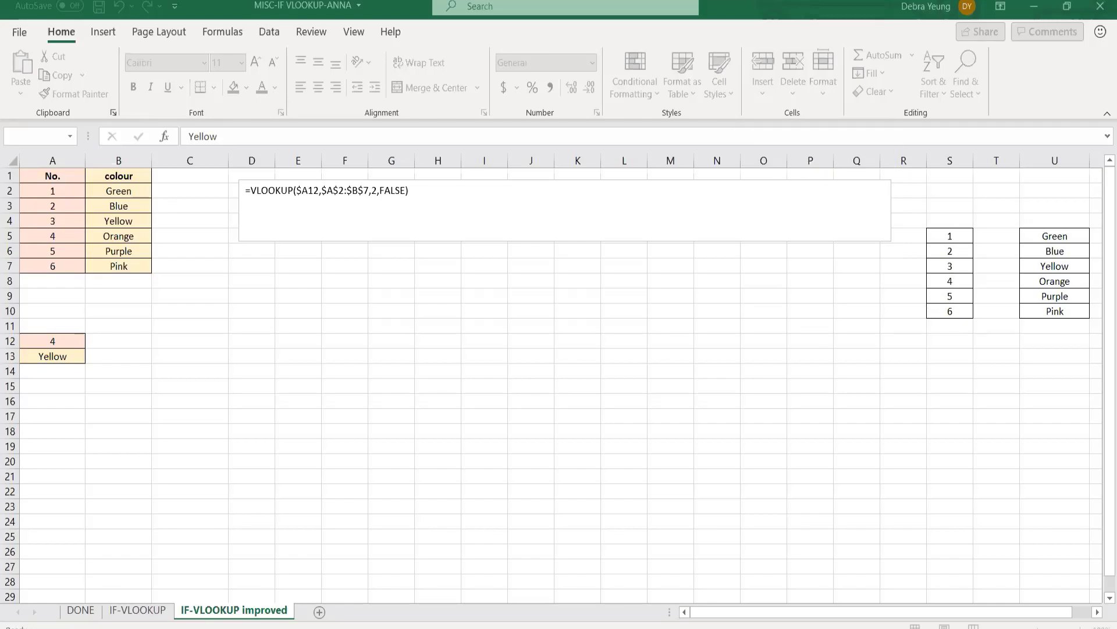
Create a data validation rule that allows a list with the named range =city as its source.
left_click(746, 93)
key("Return")
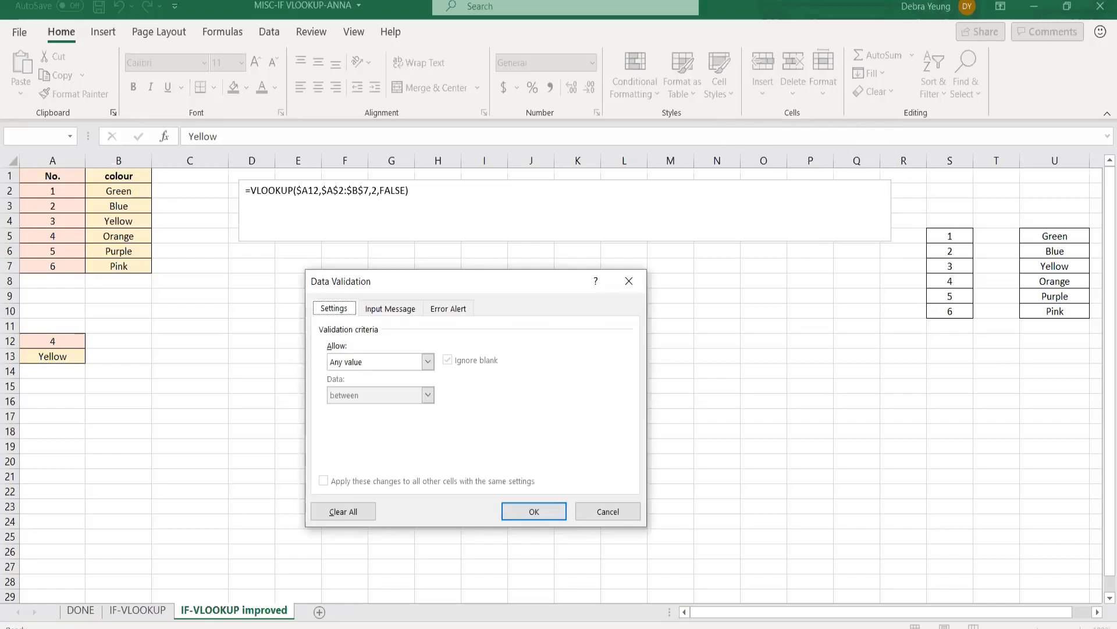
left_click(428, 362)
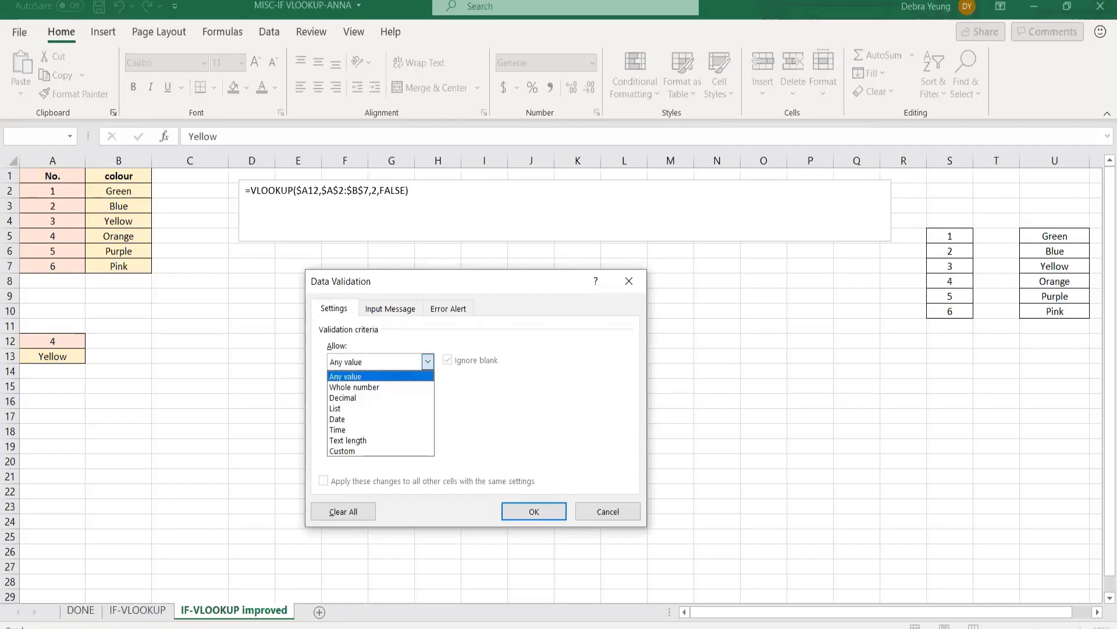
left_click(373, 408)
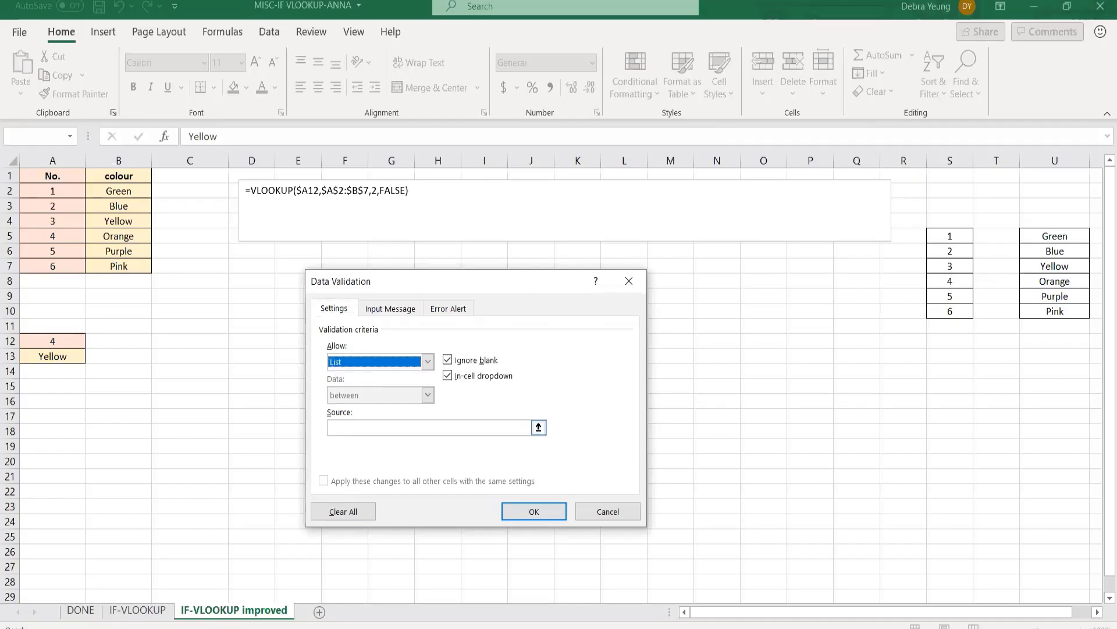
left_click(396, 427)
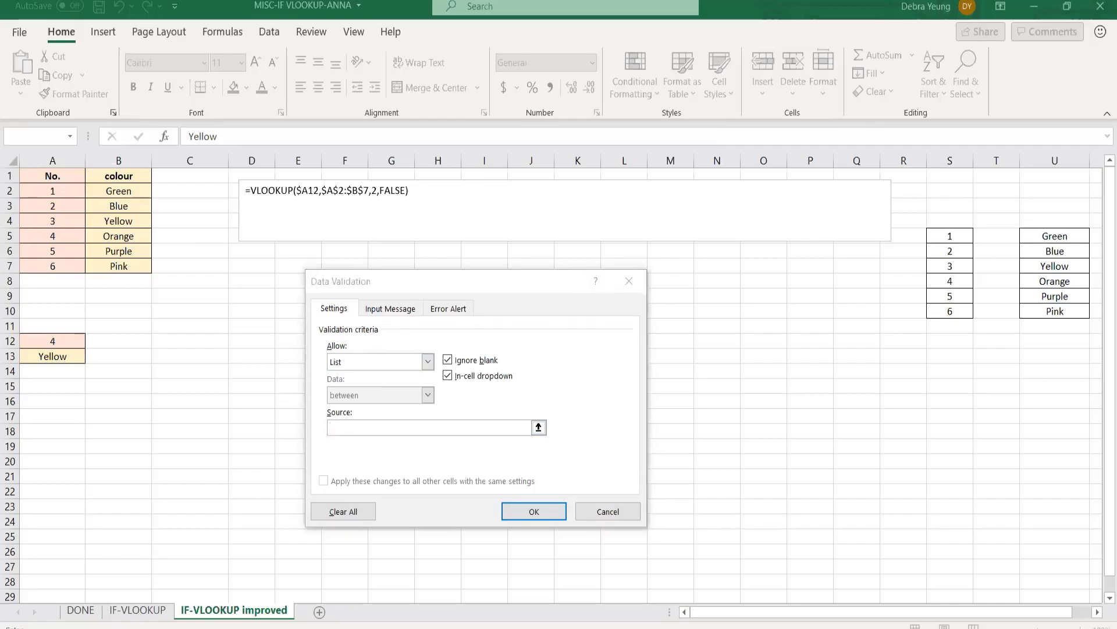
left_click(481, 74)
left_click(475, 95)
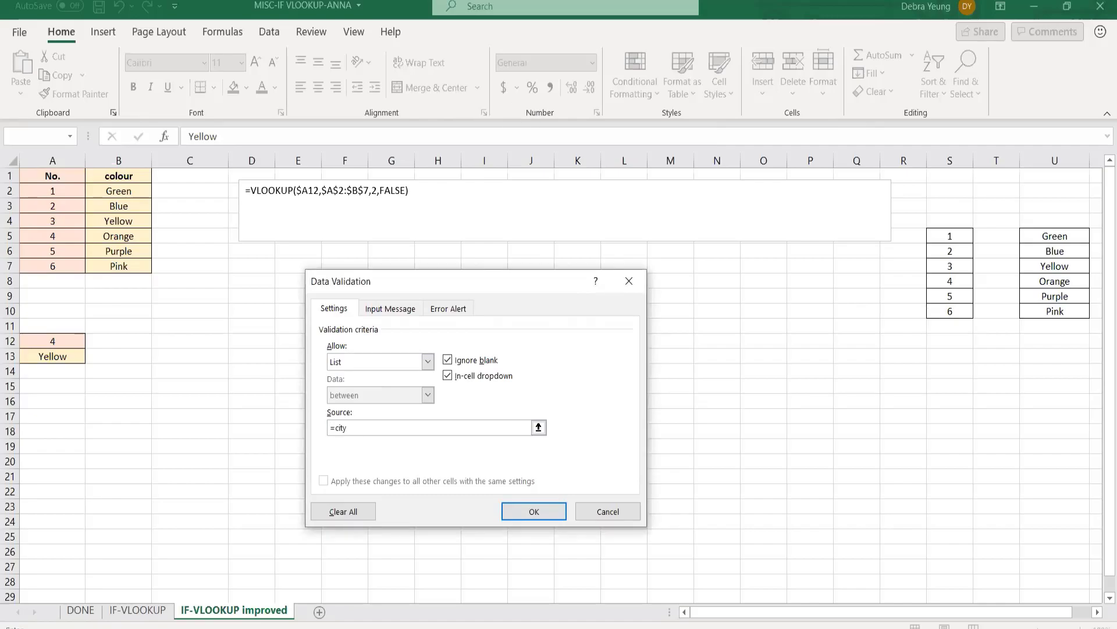
left_click(534, 512)
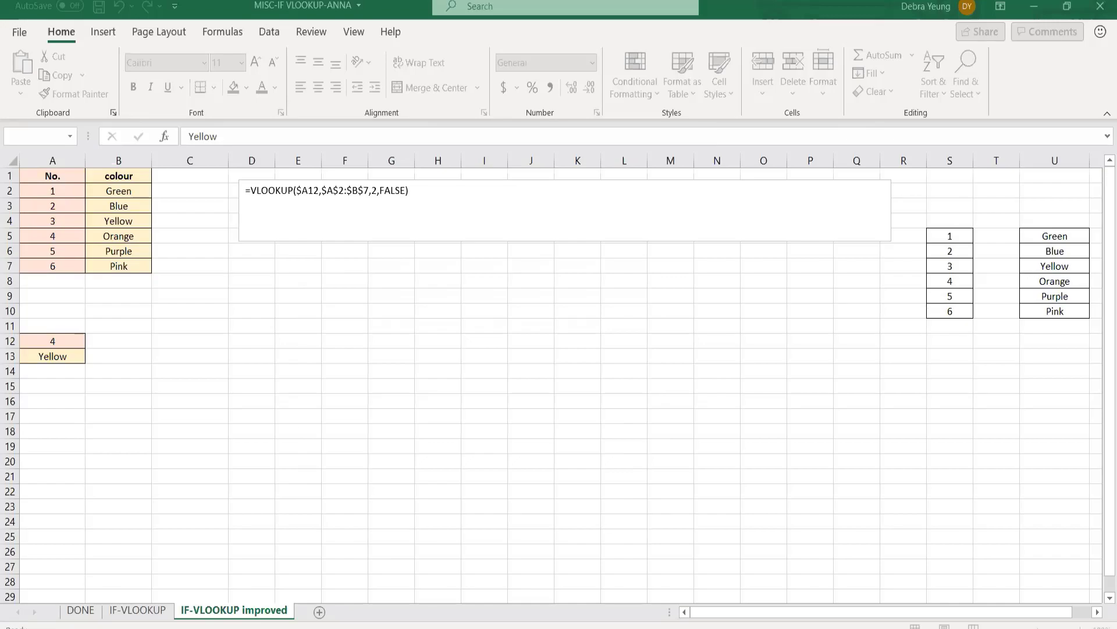
Try the validated cell's city drop-down list by choosing Hamilton and replacing it with london.
left_click(349, 285)
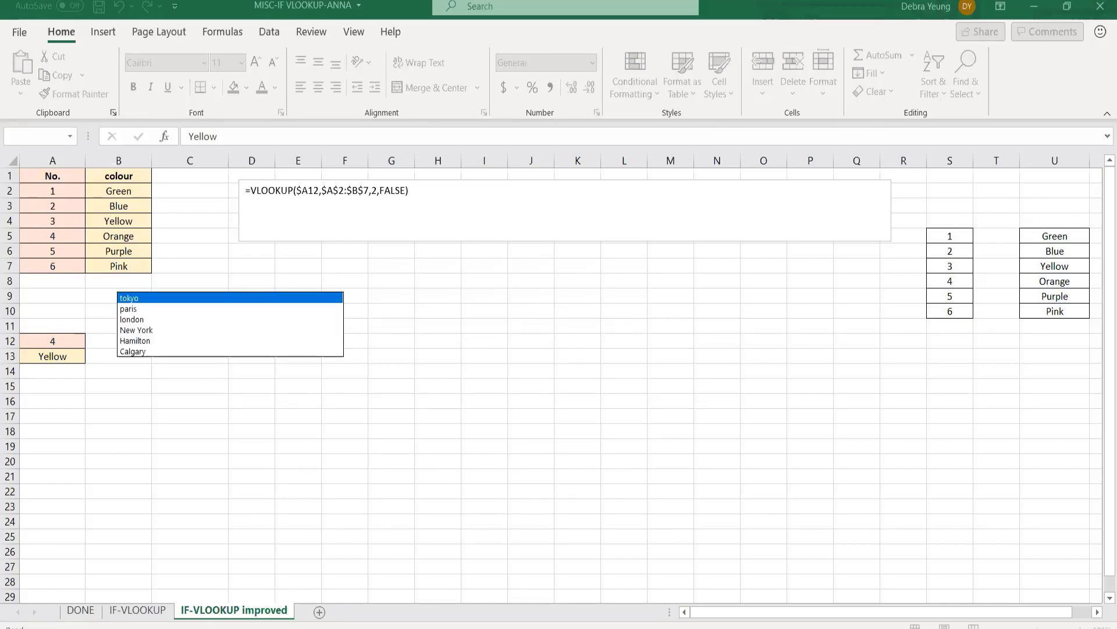
key("Down")
key("Down")
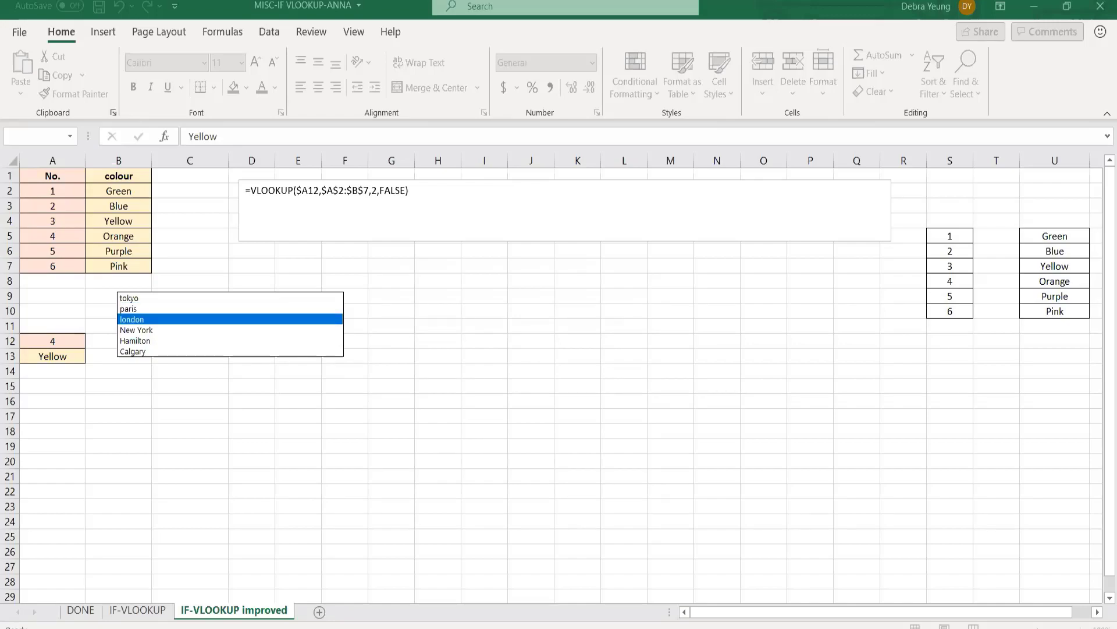
key("Down")
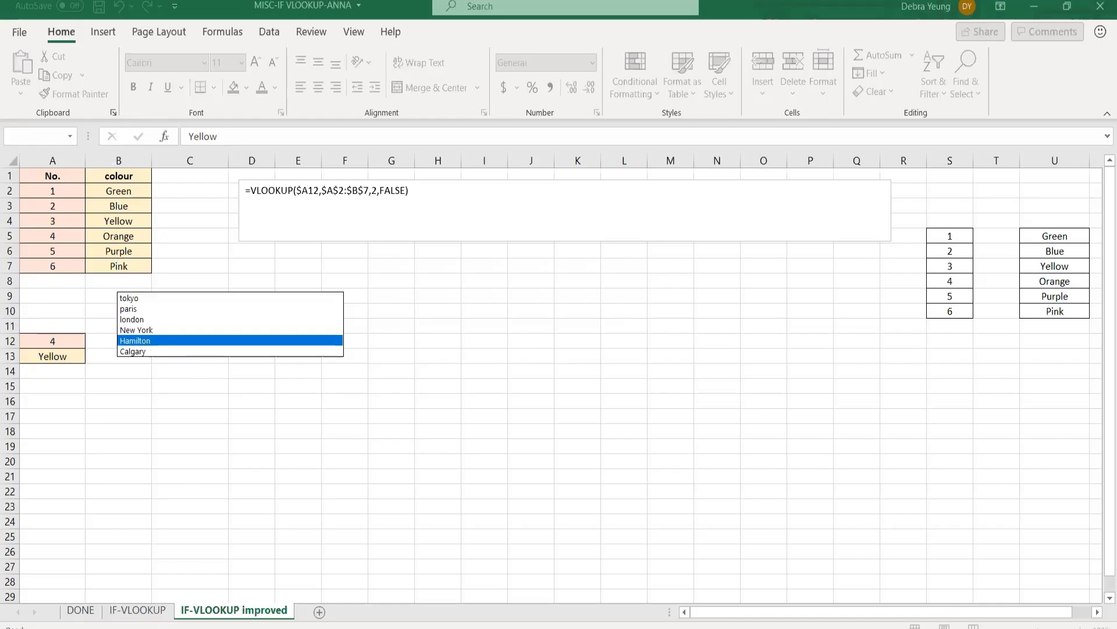
left_click(135, 340)
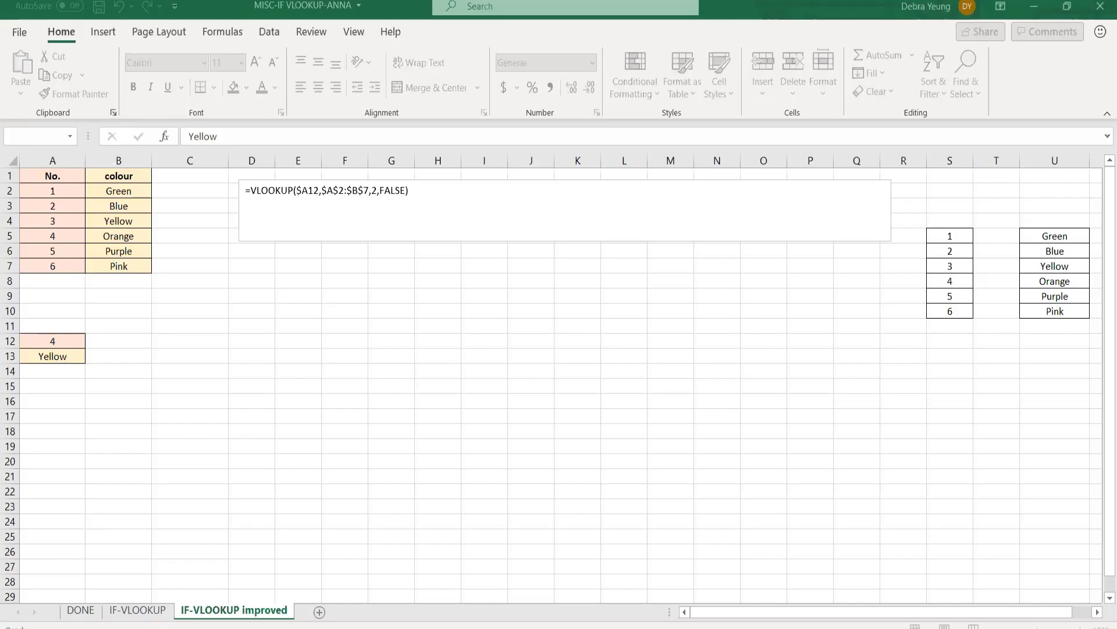
left_click(336, 285)
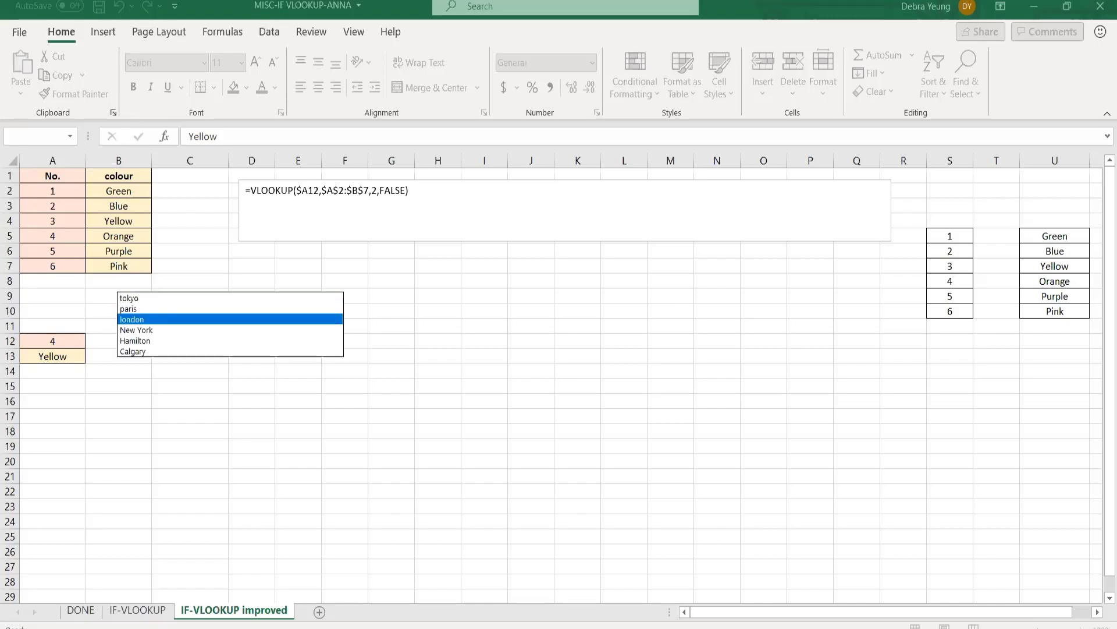
left_click(230, 319)
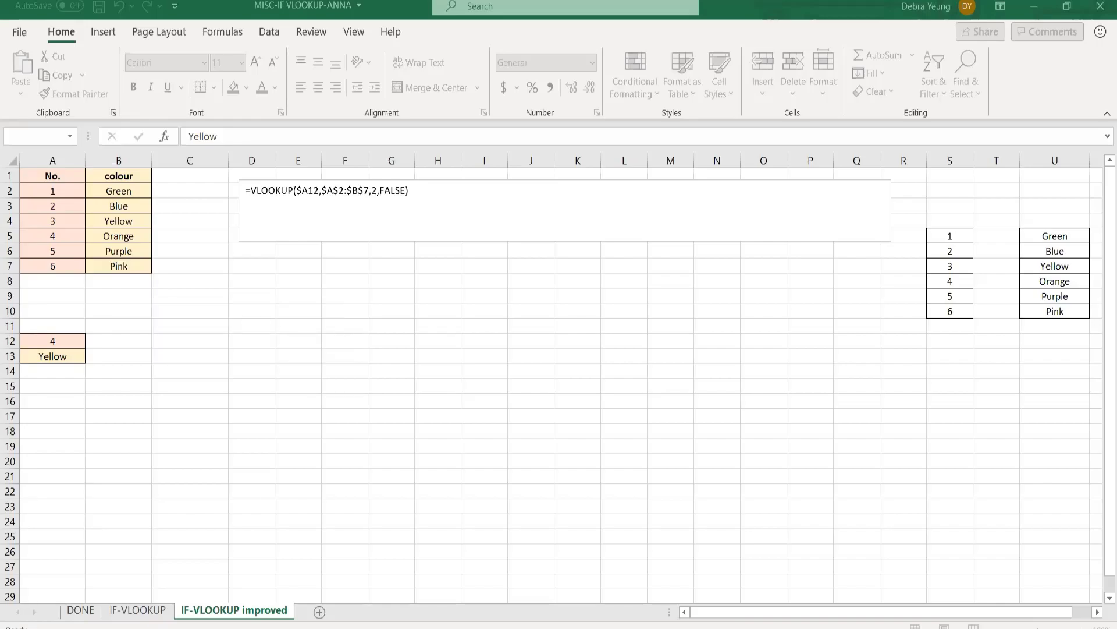